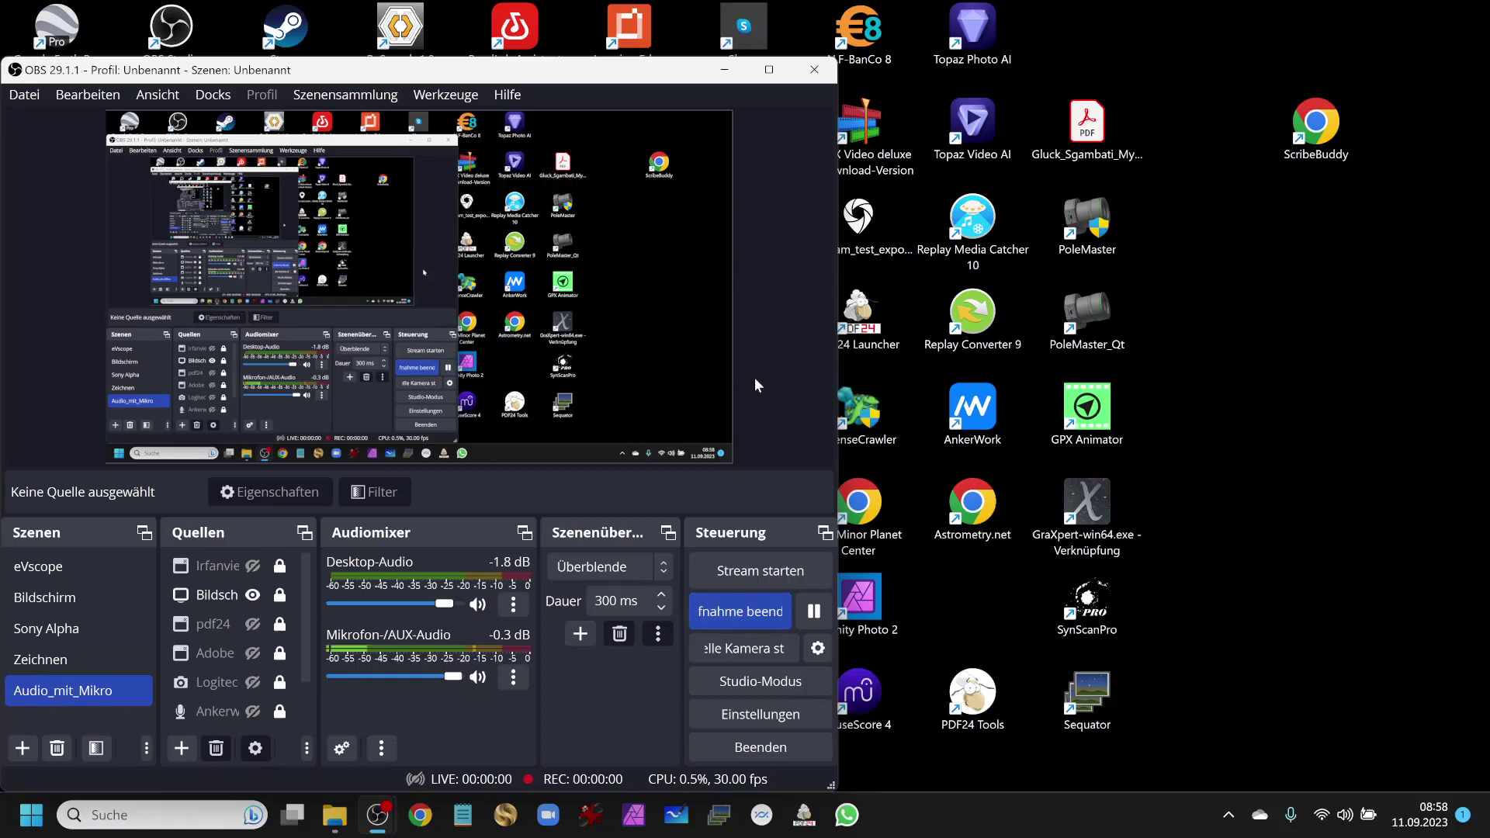
- Minimise OBS, close the Skriptlog error, and bring up File Explorer on the Tutorial folder
left_click(730, 73)
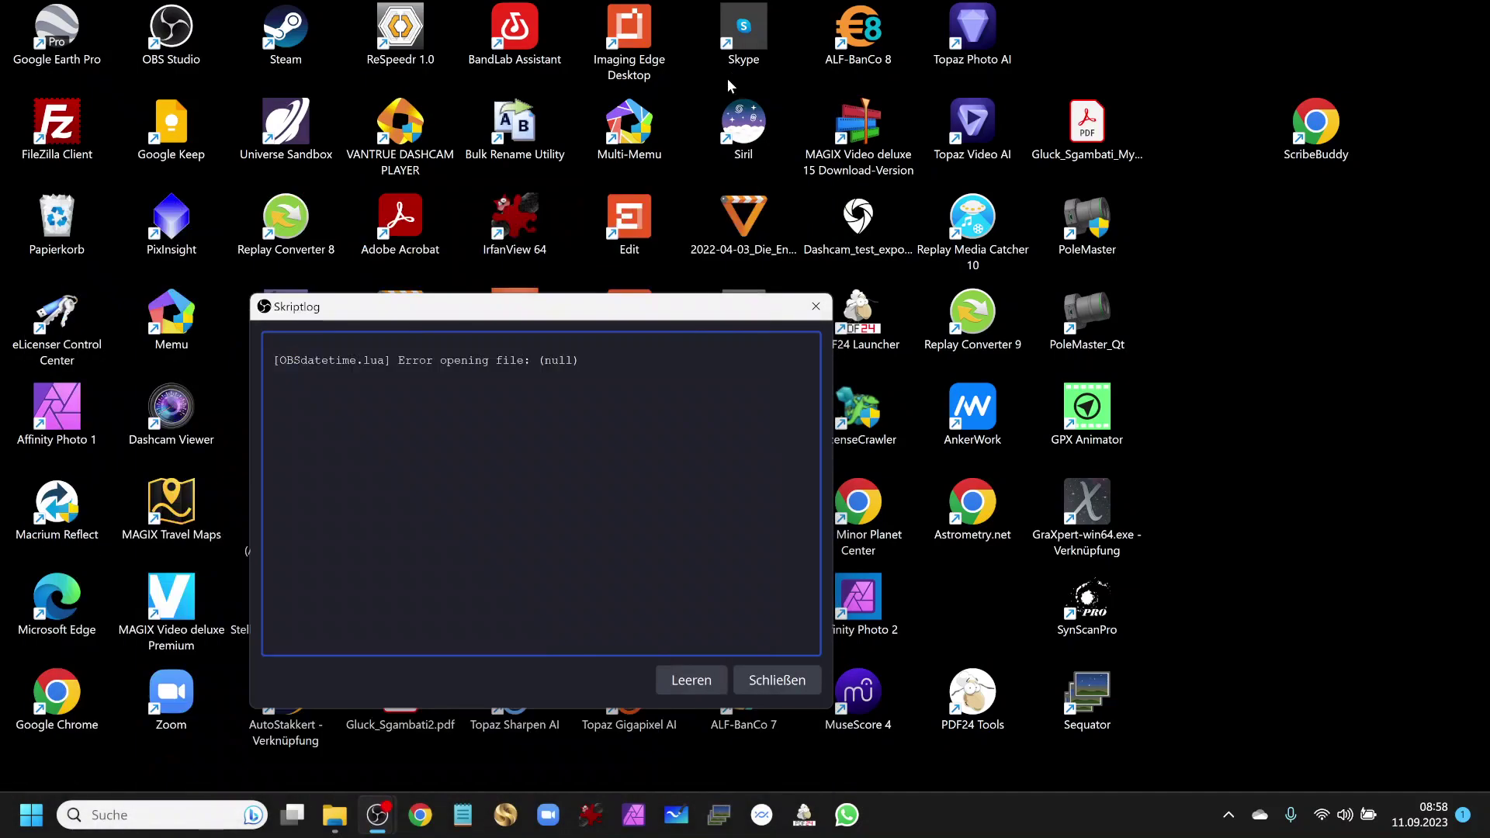
left_click(780, 687)
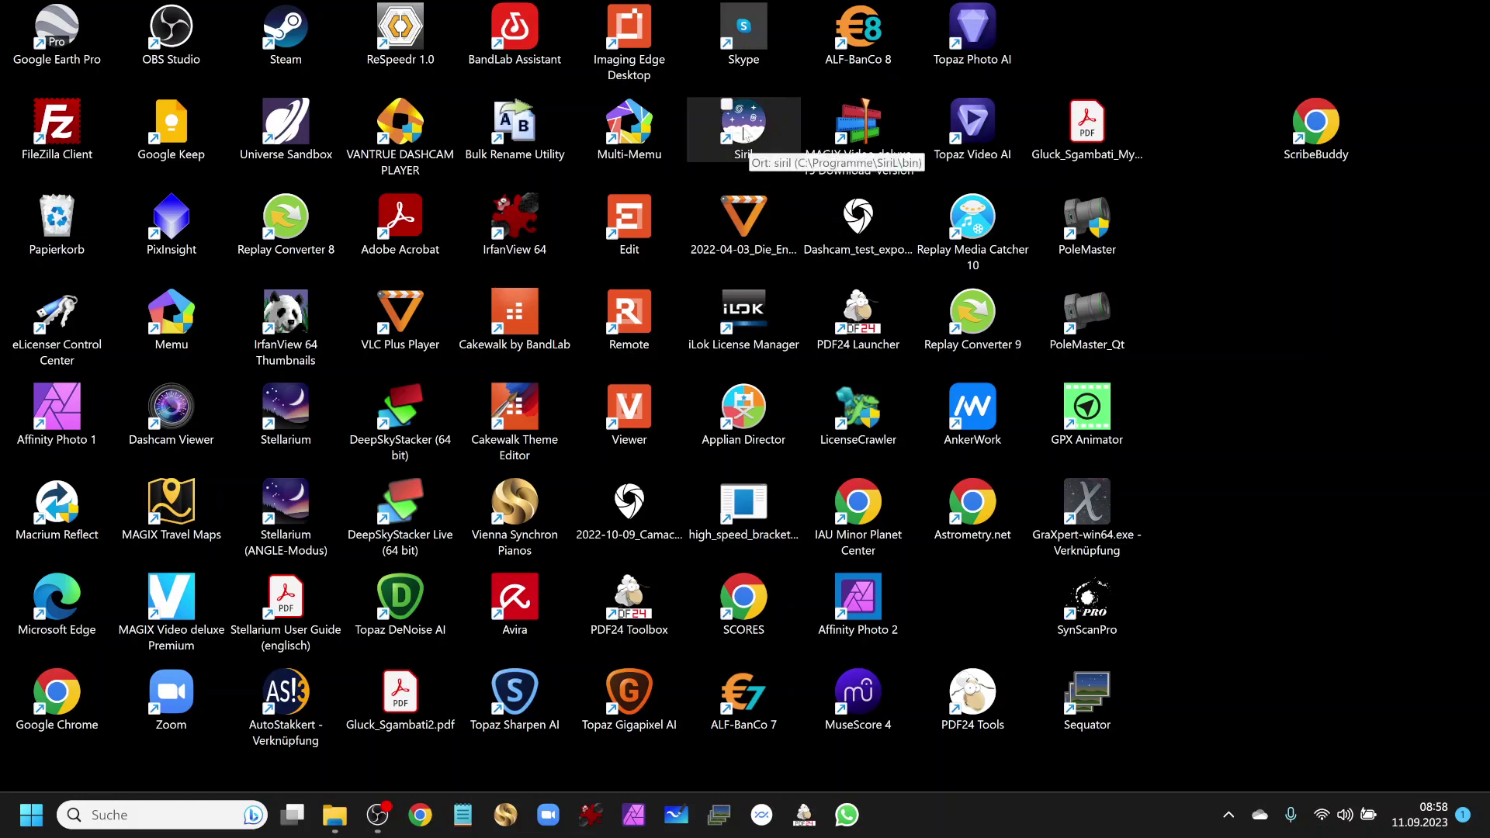
left_click(341, 818)
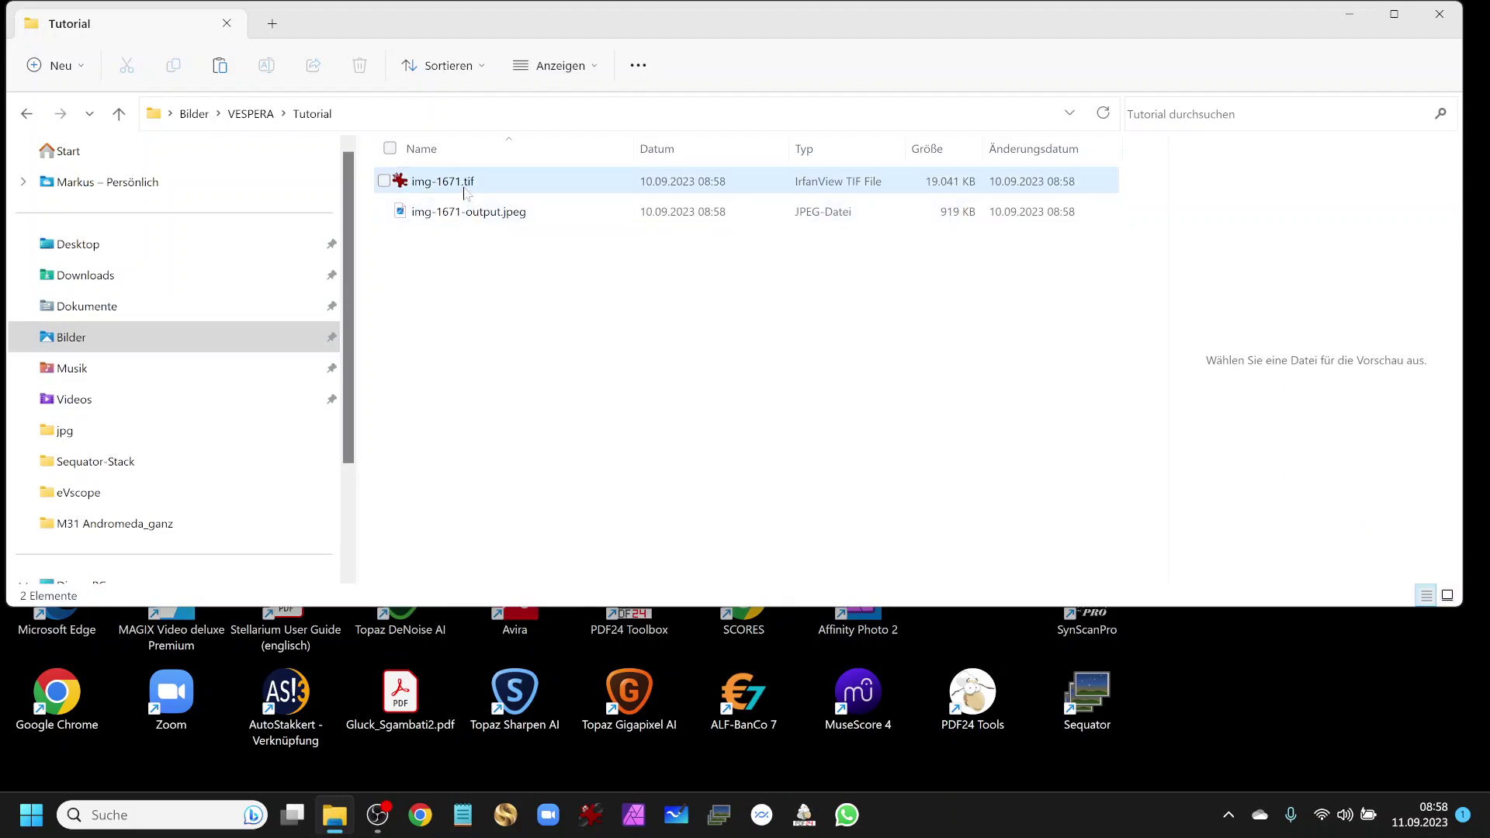
mouse_move(443, 181)
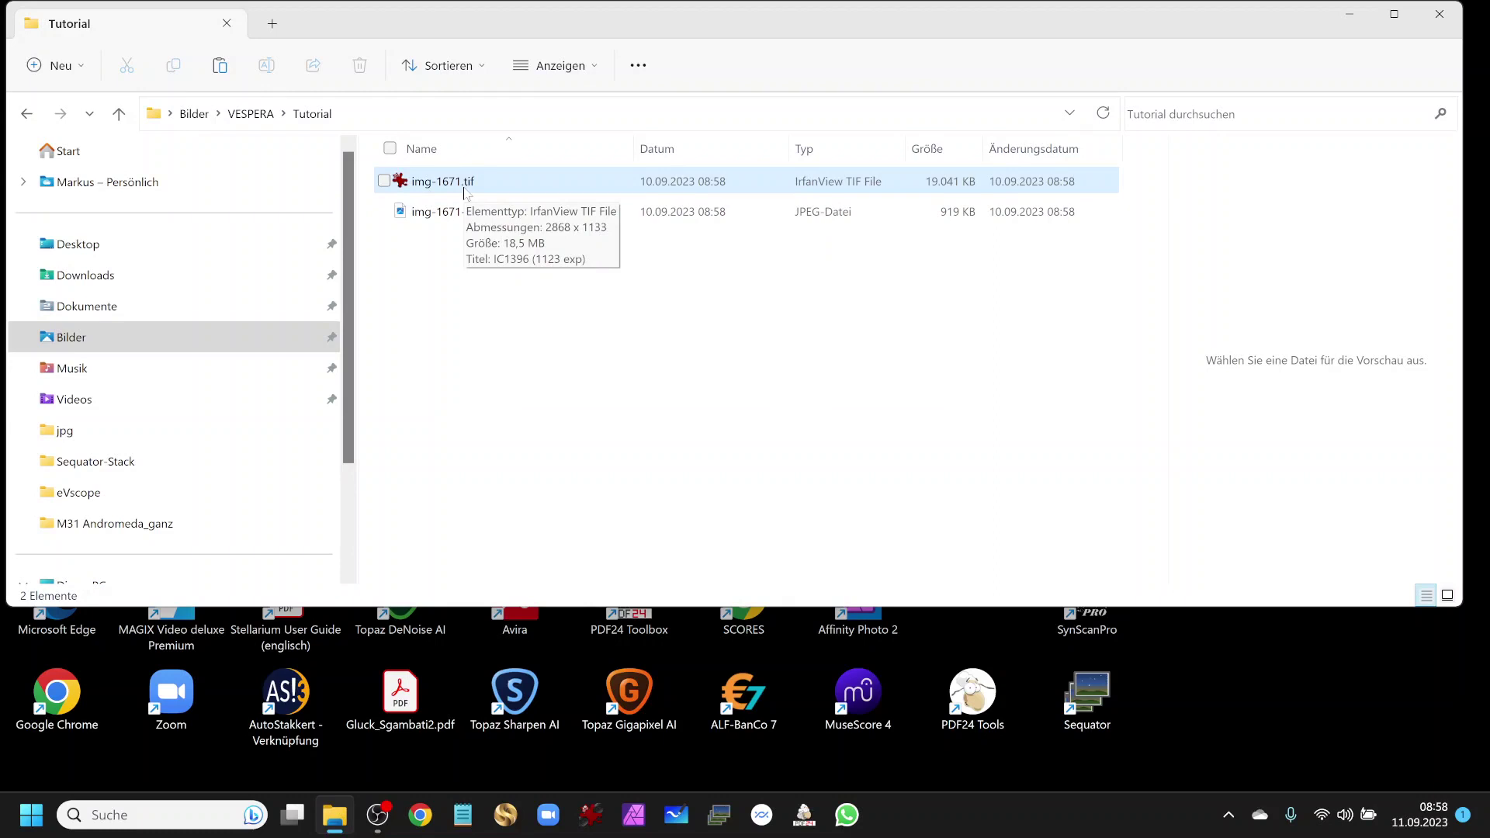
- Open img-1671.tif in IrfanView and auto-adjust its colours
left_click(464, 186)
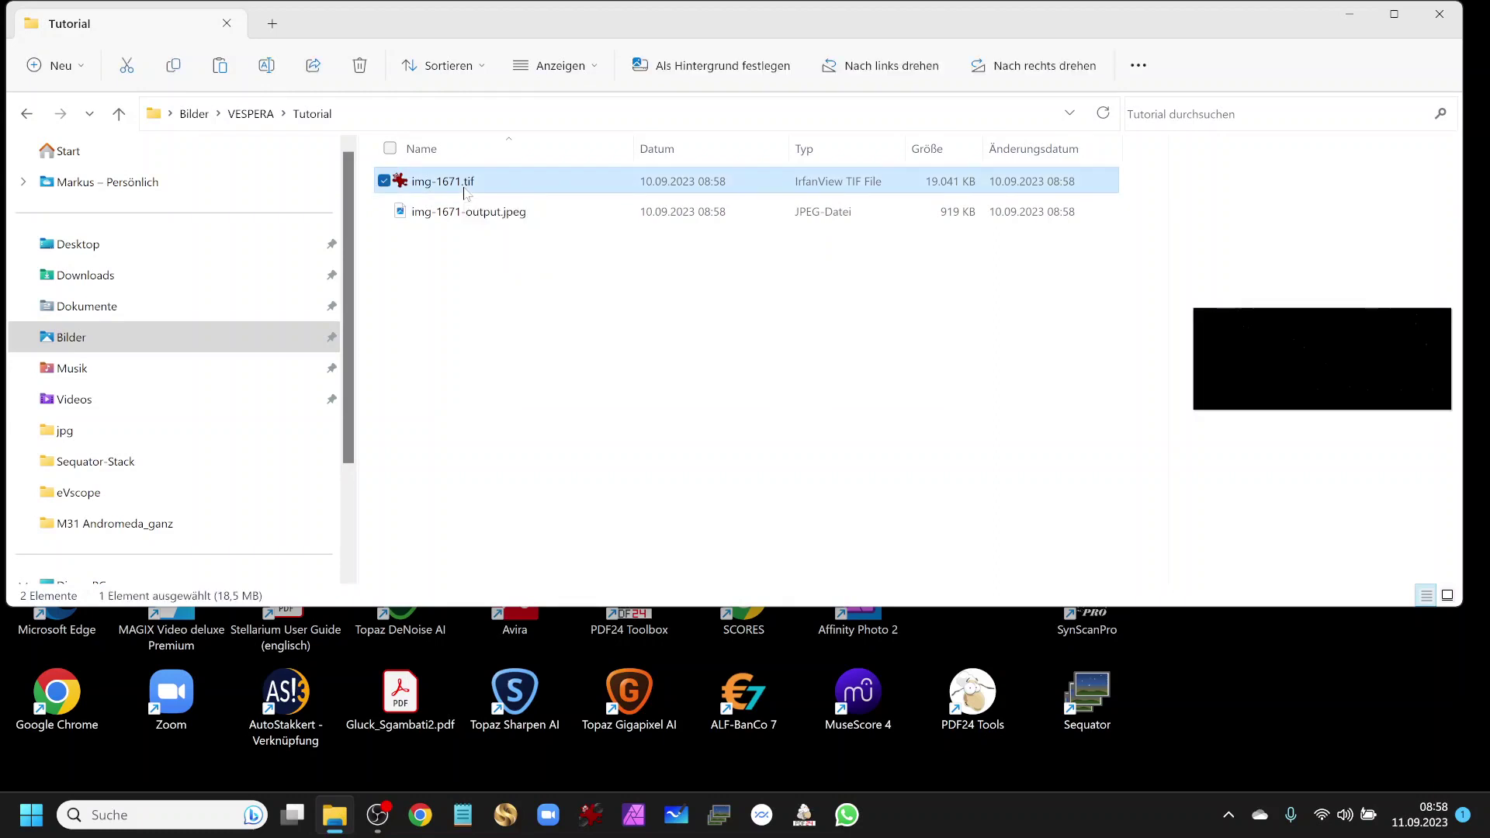
double_click(464, 186)
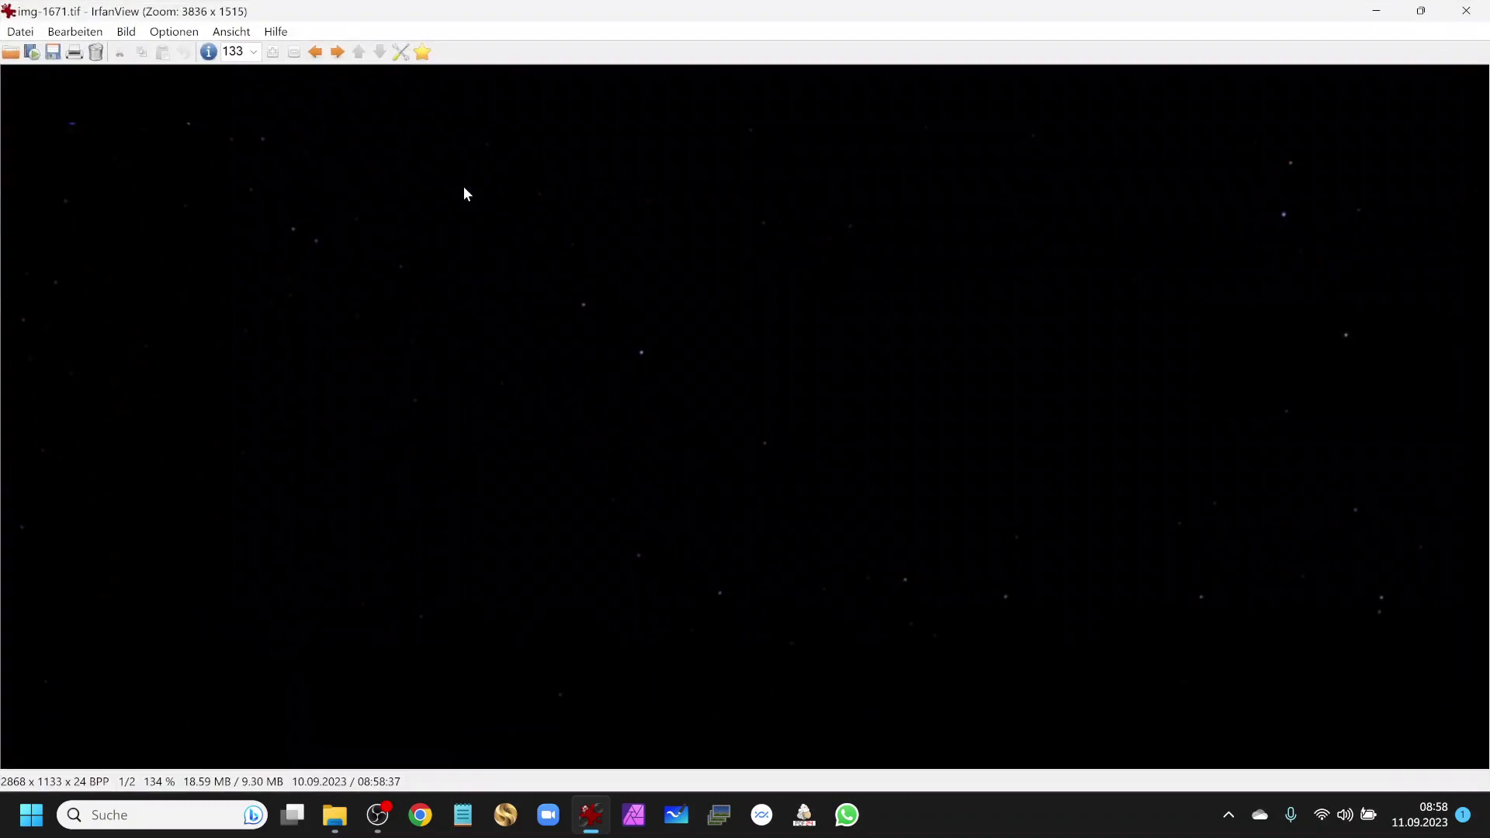
key("shift+u")
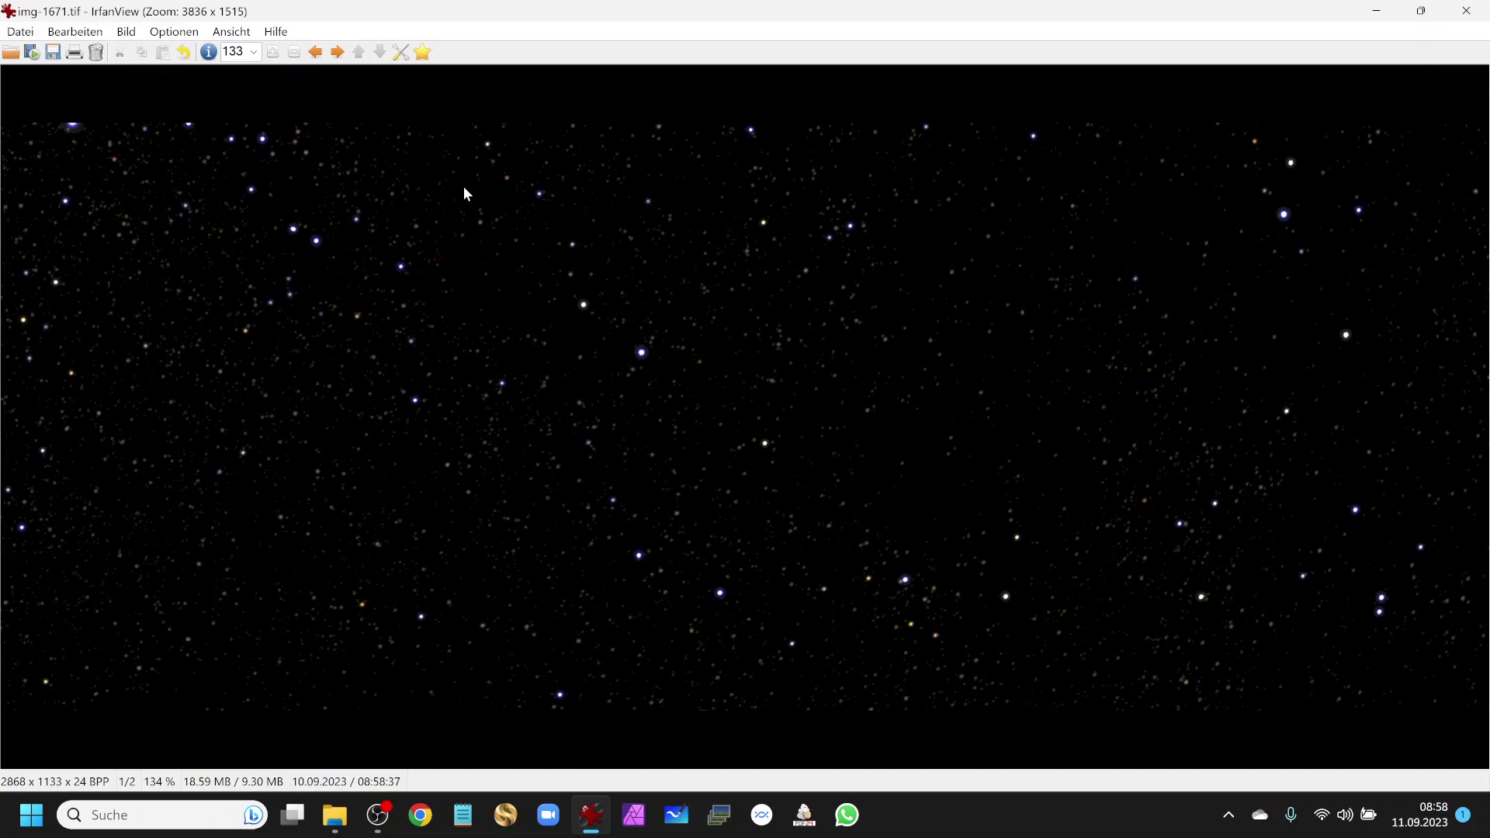
key("F12")
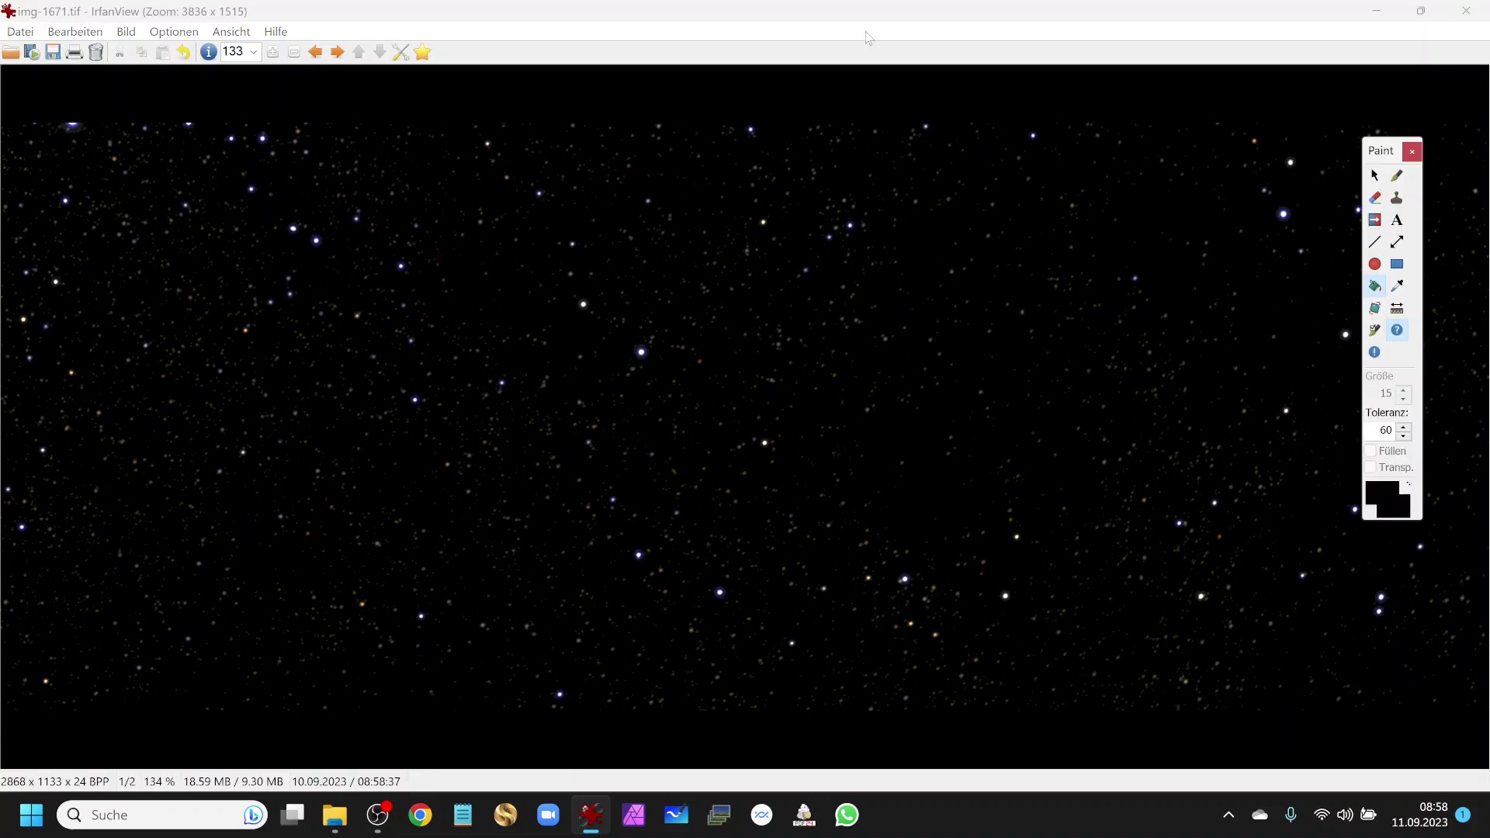
left_click(1412, 152)
- Apply a gamma boost of about 6.99 to the image, then close IrfanView
key("shift+g")
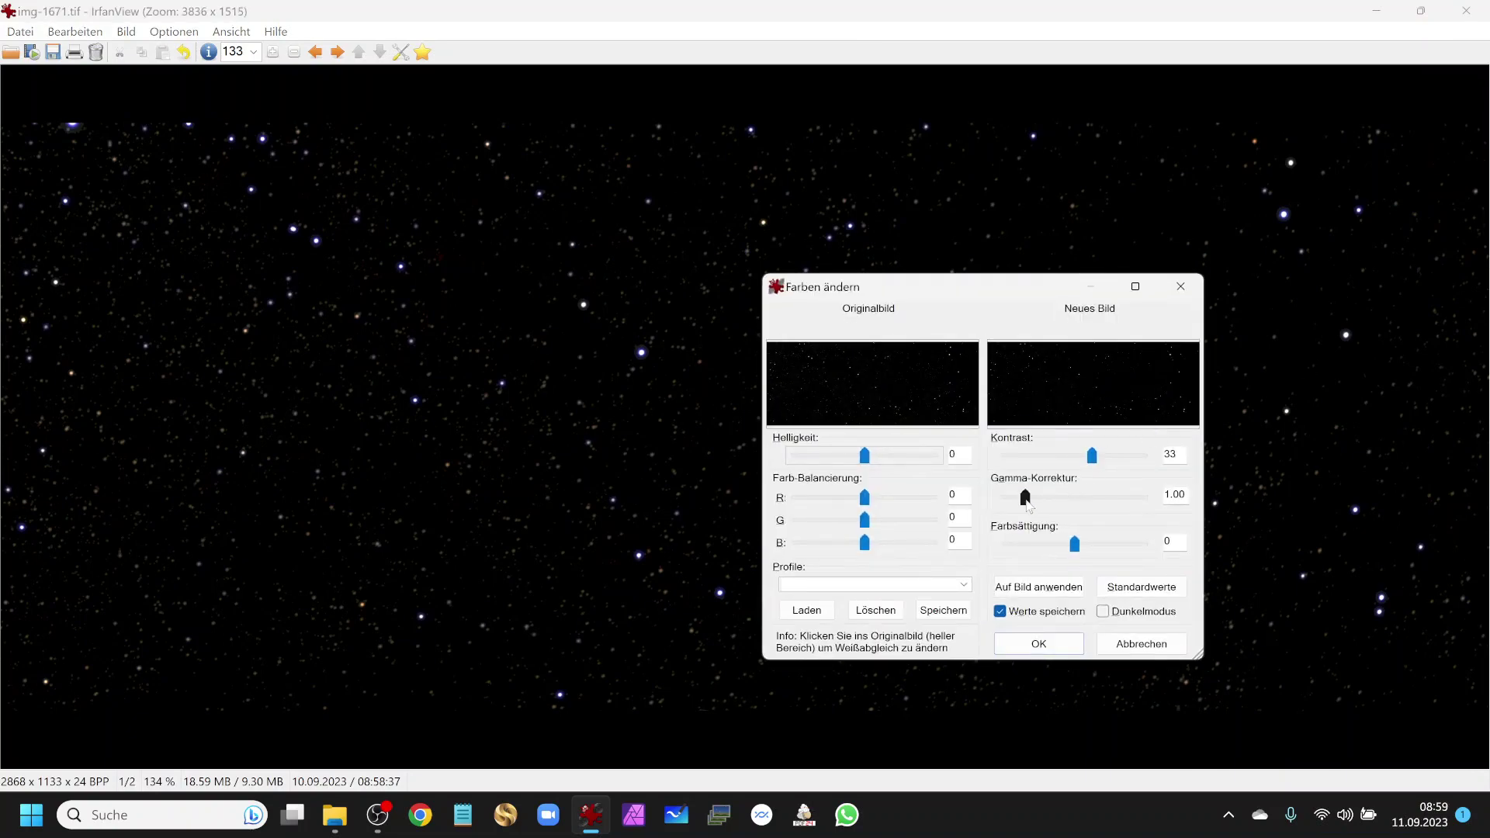
left_click_drag(1024, 496, 1171, 518)
left_click(1064, 592)
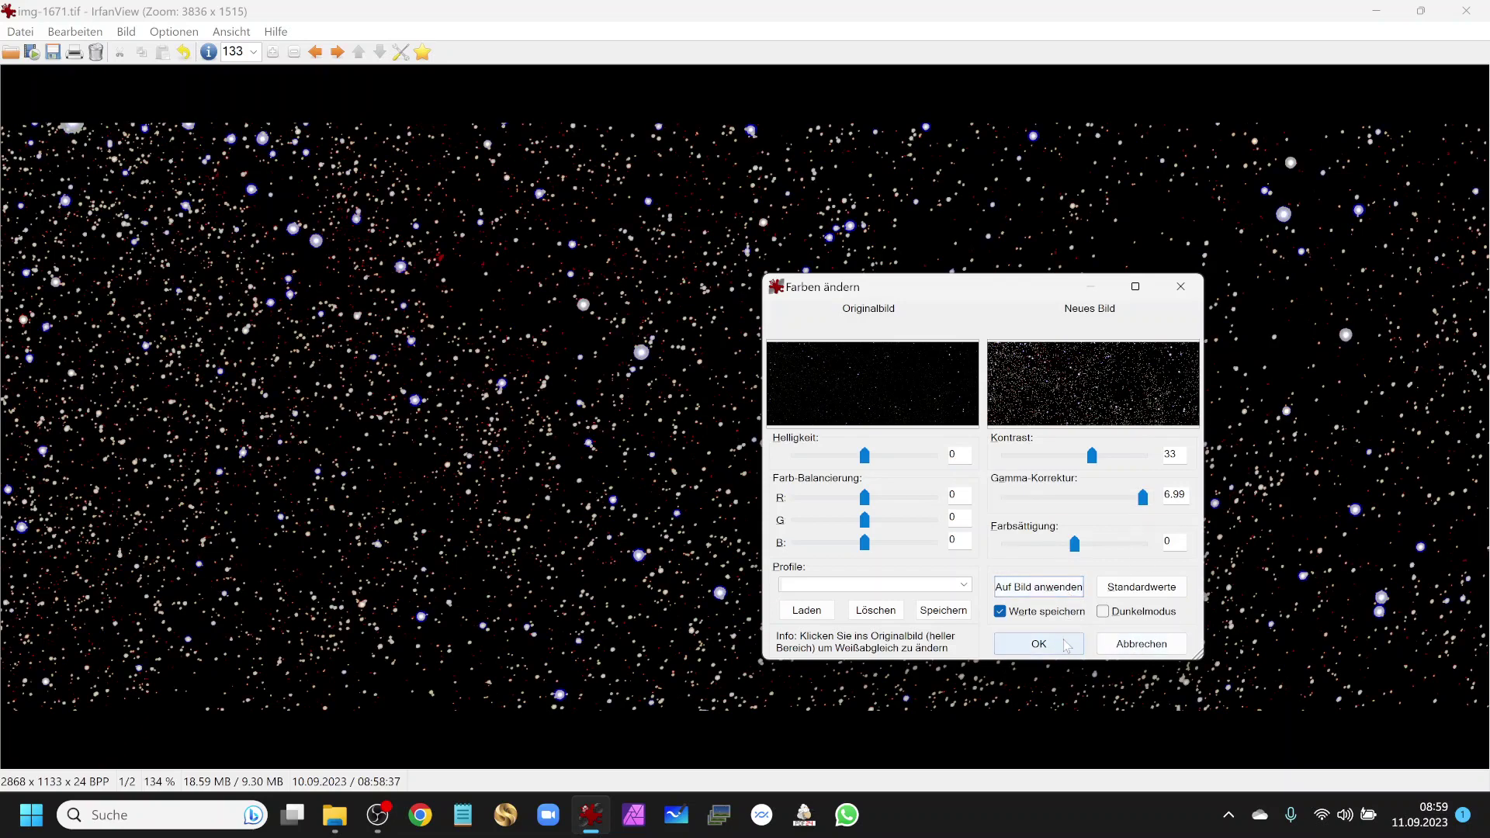
left_click(1039, 643)
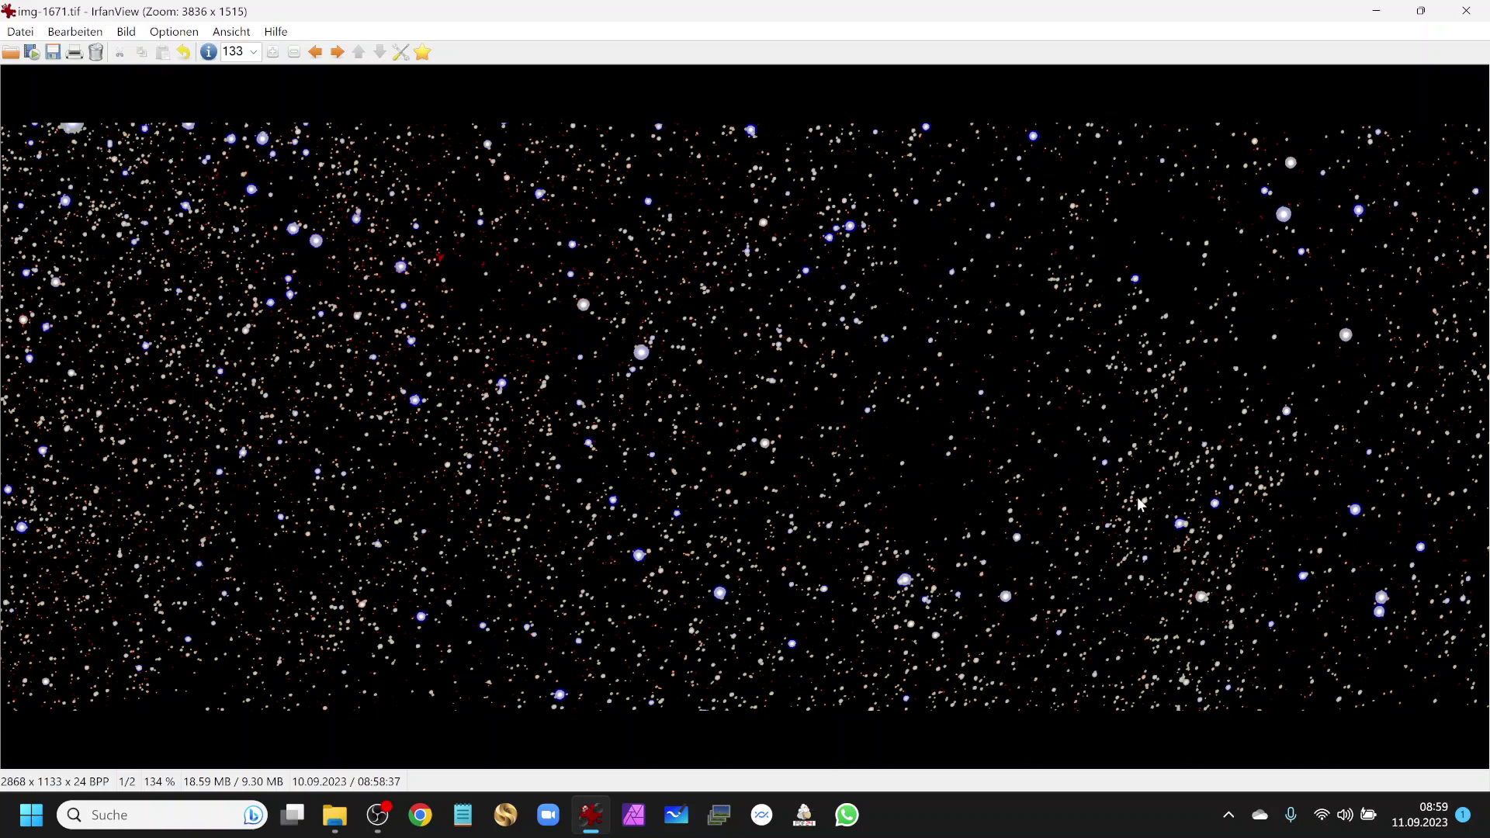
left_click(1465, 11)
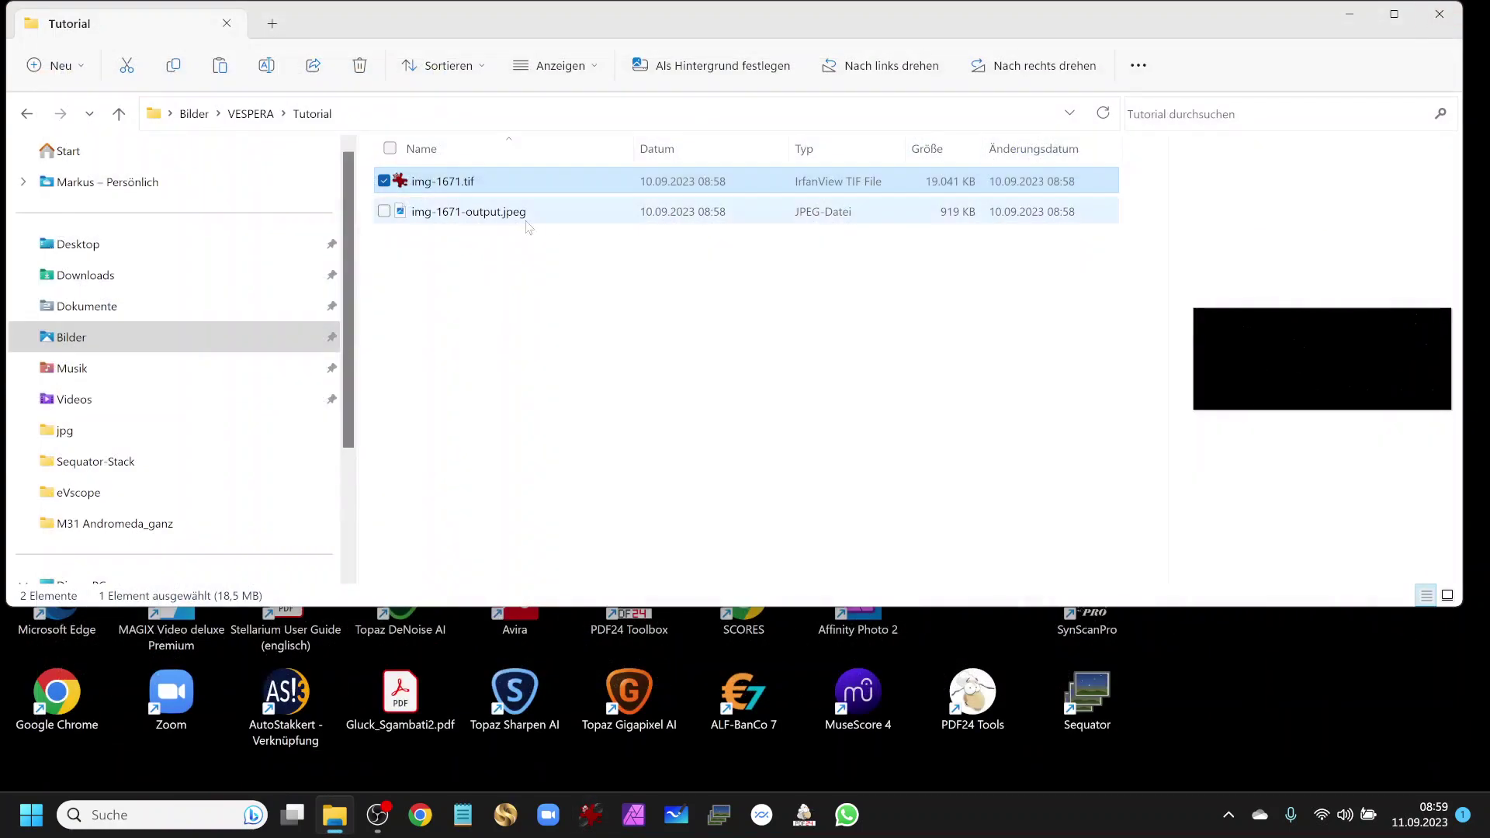
- View img-1671-output.jpeg in IrfanView 64-bit with auto-adjusted colours, then minimise the viewer
left_click(501, 214)
right_click(500, 213)
mouse_move(576, 303)
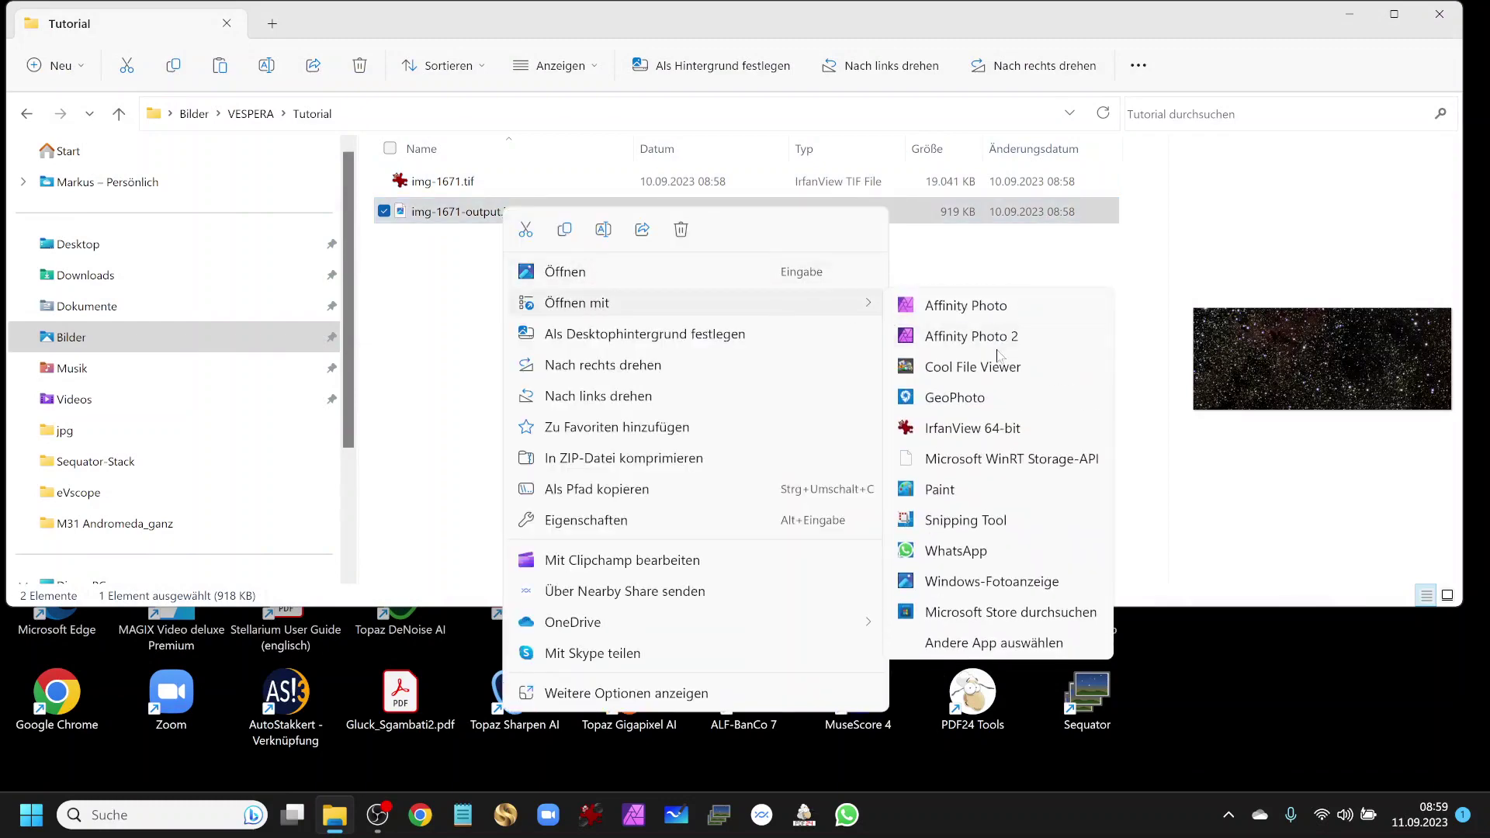
left_click(976, 428)
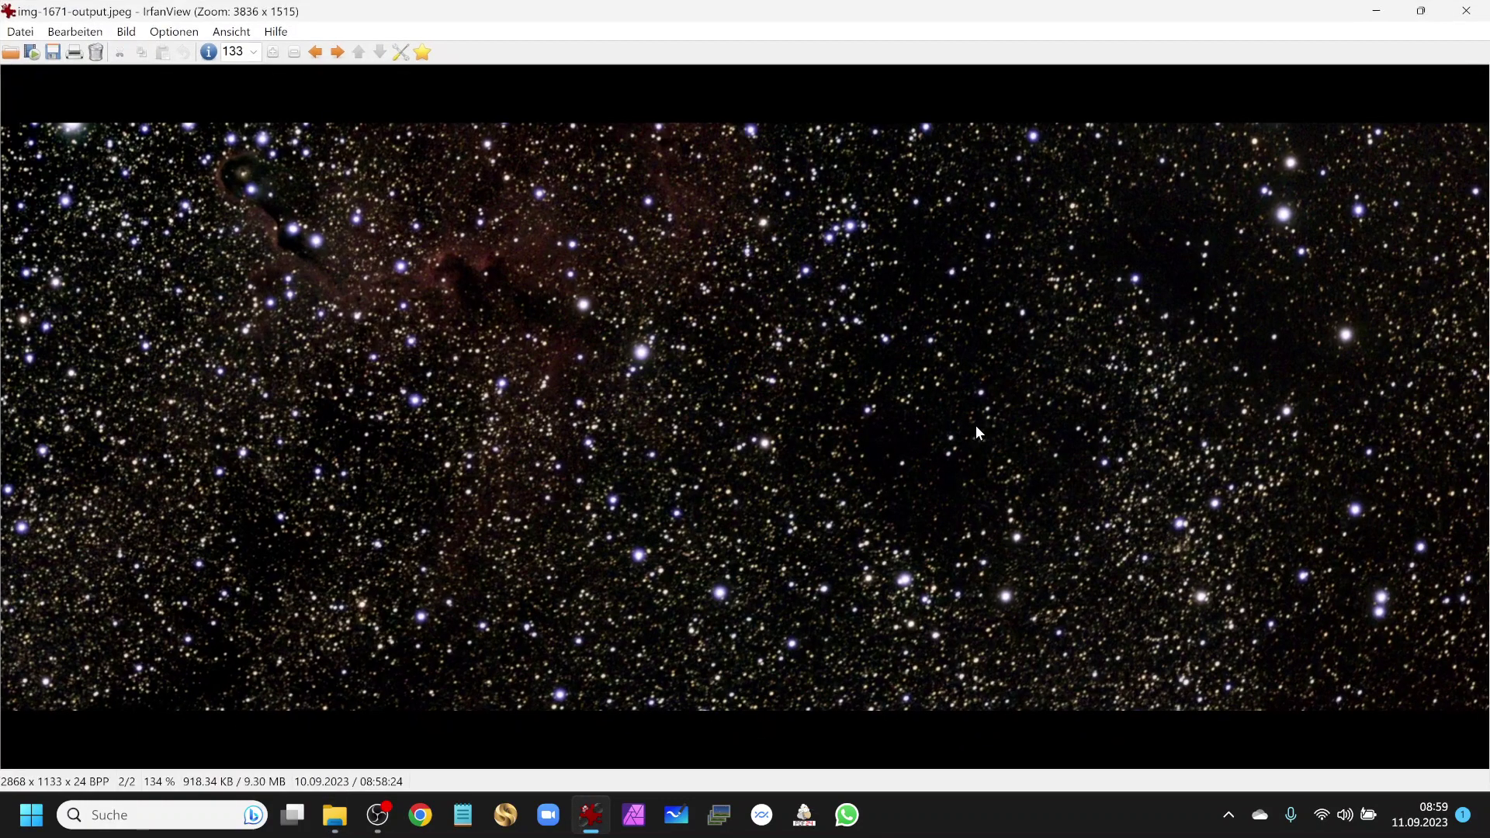
key("shift+u")
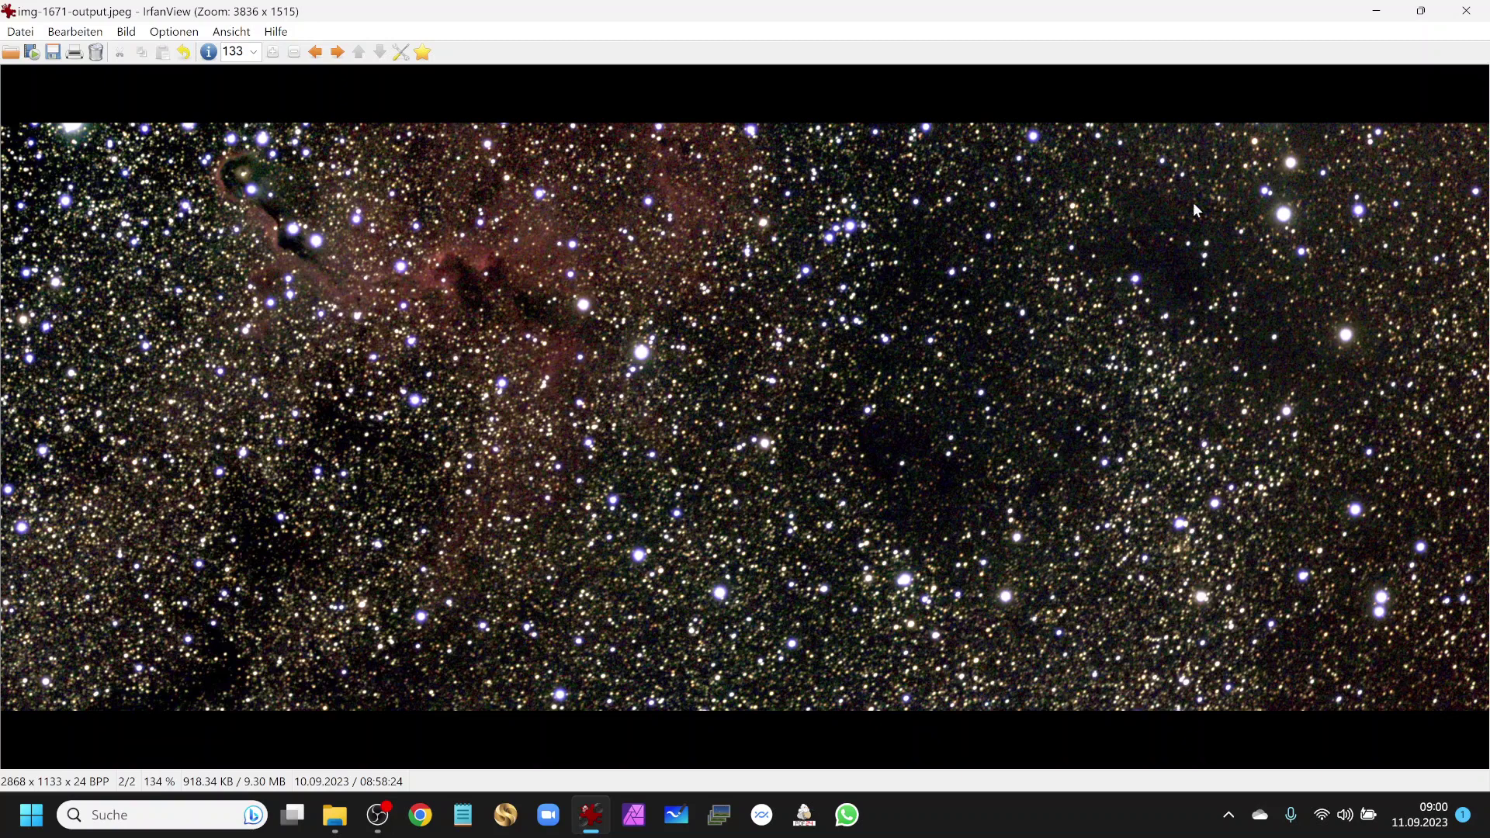
left_click(1378, 12)
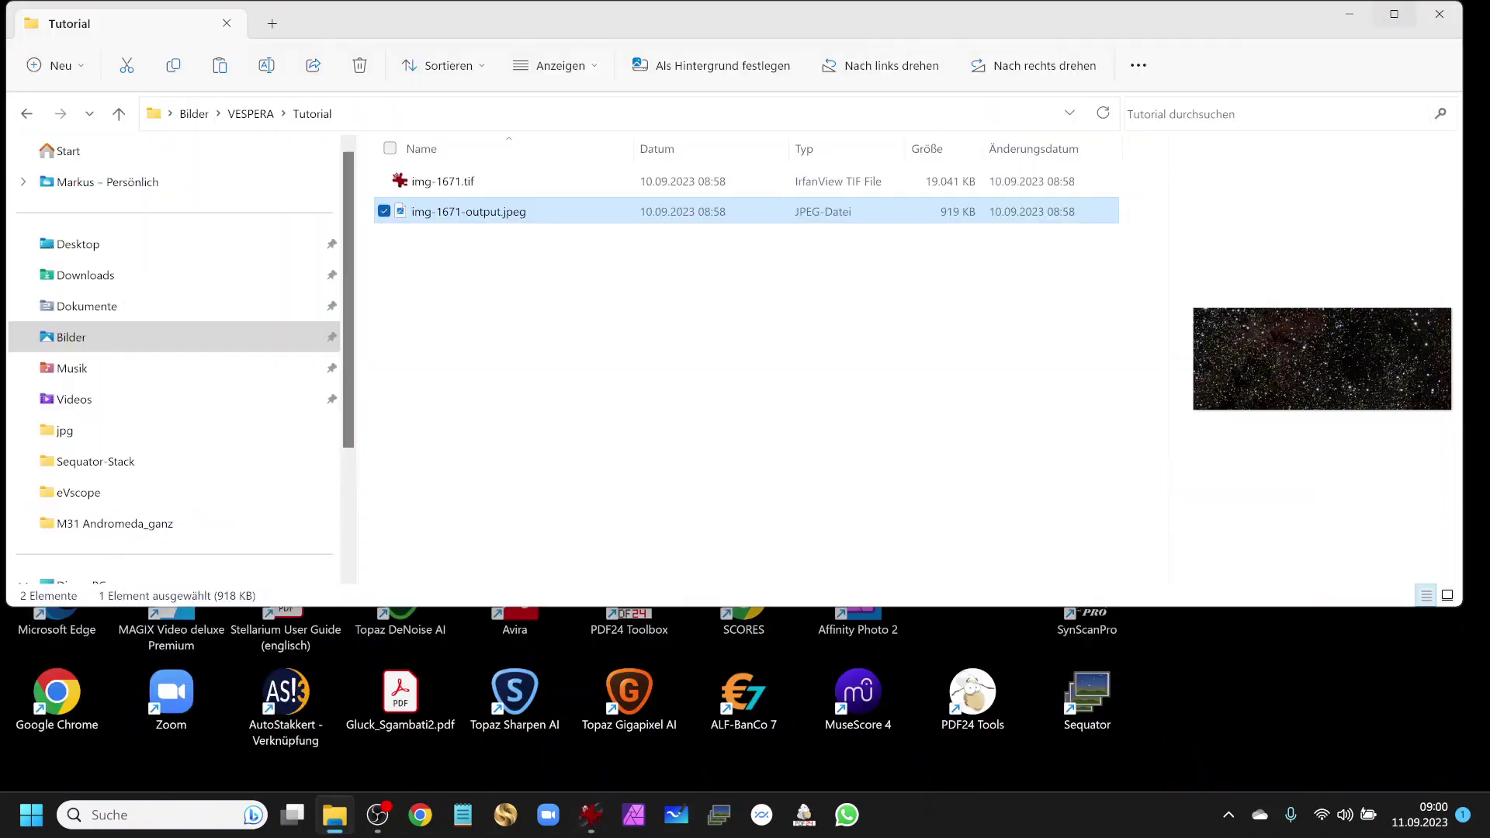
- Launch Siril and load img-1671.tif from VESPERA > Tutorial, showing the processing tools list
left_click(1346, 15)
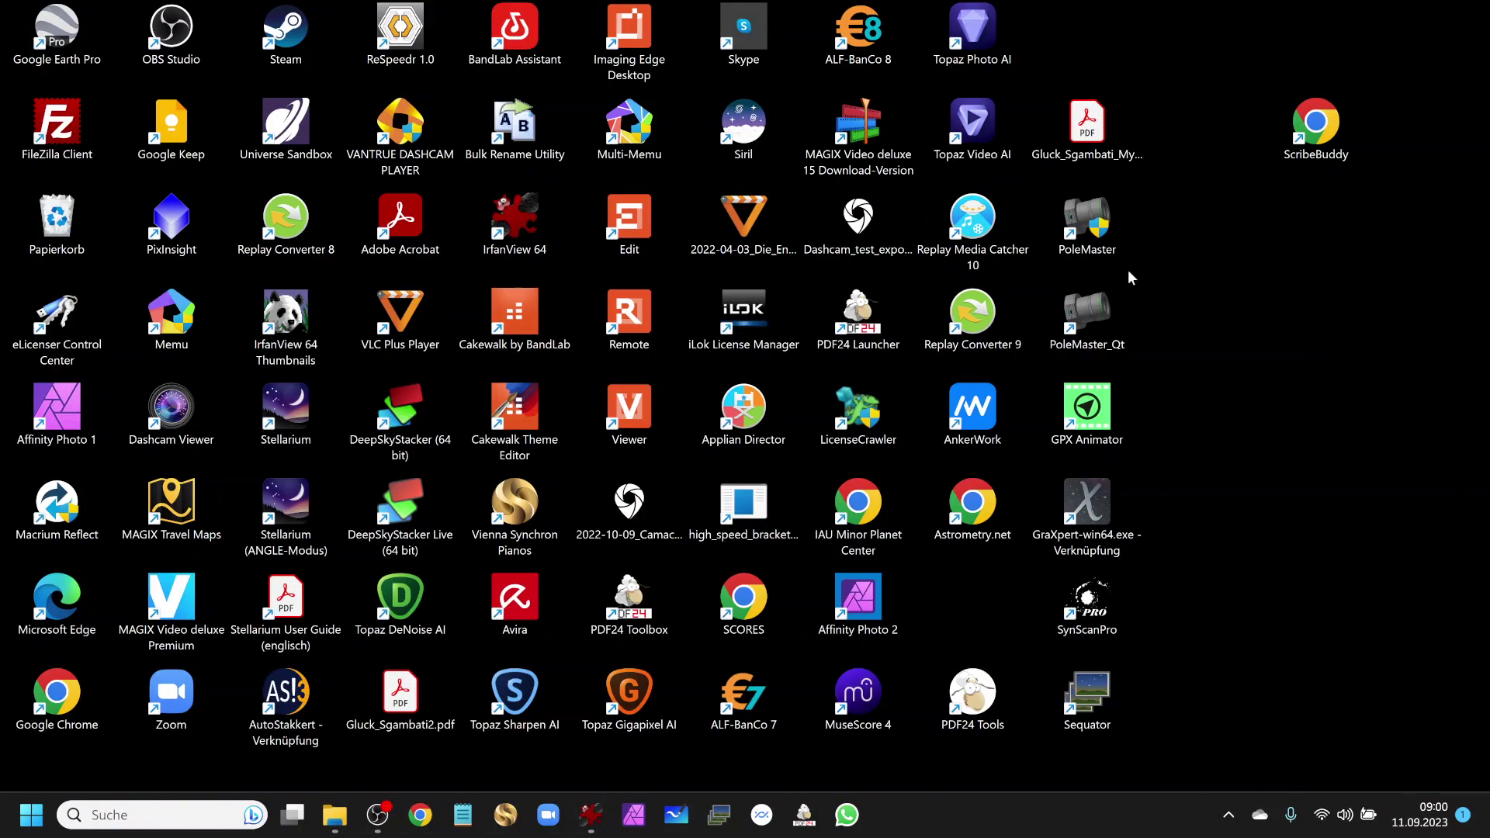
double_click(747, 121)
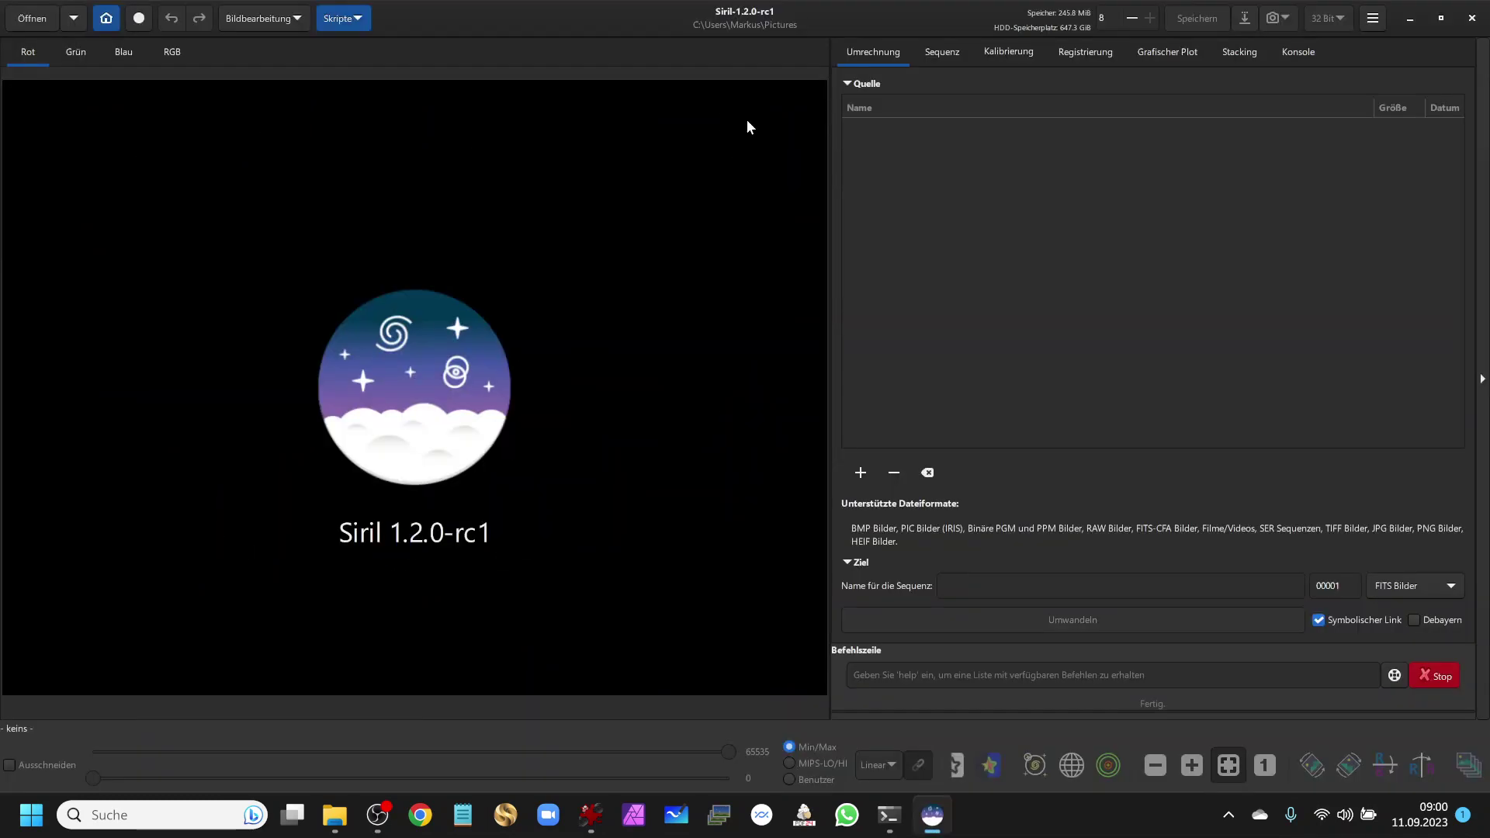
left_click(32, 18)
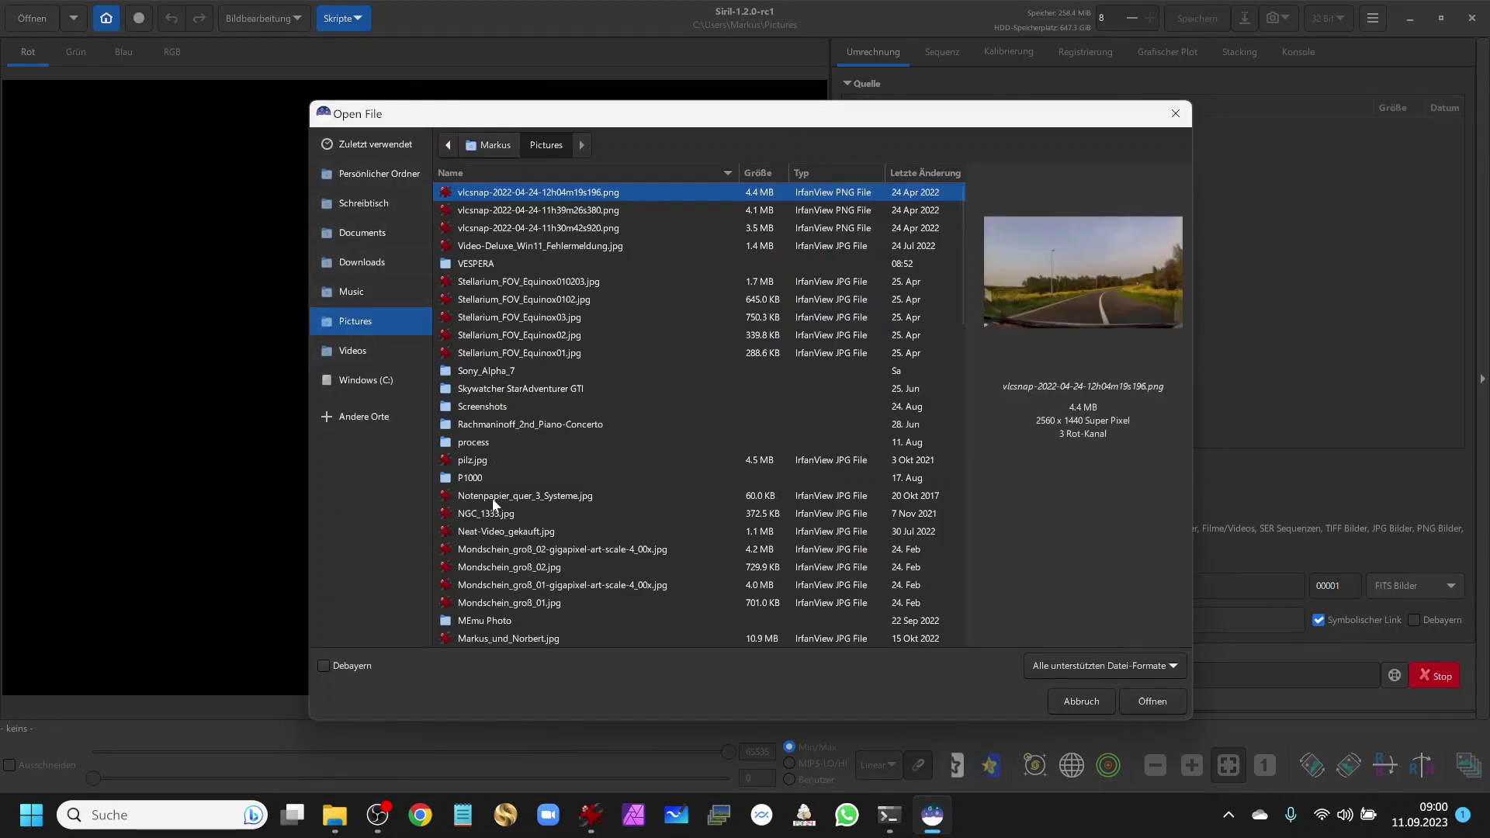
double_click(474, 263)
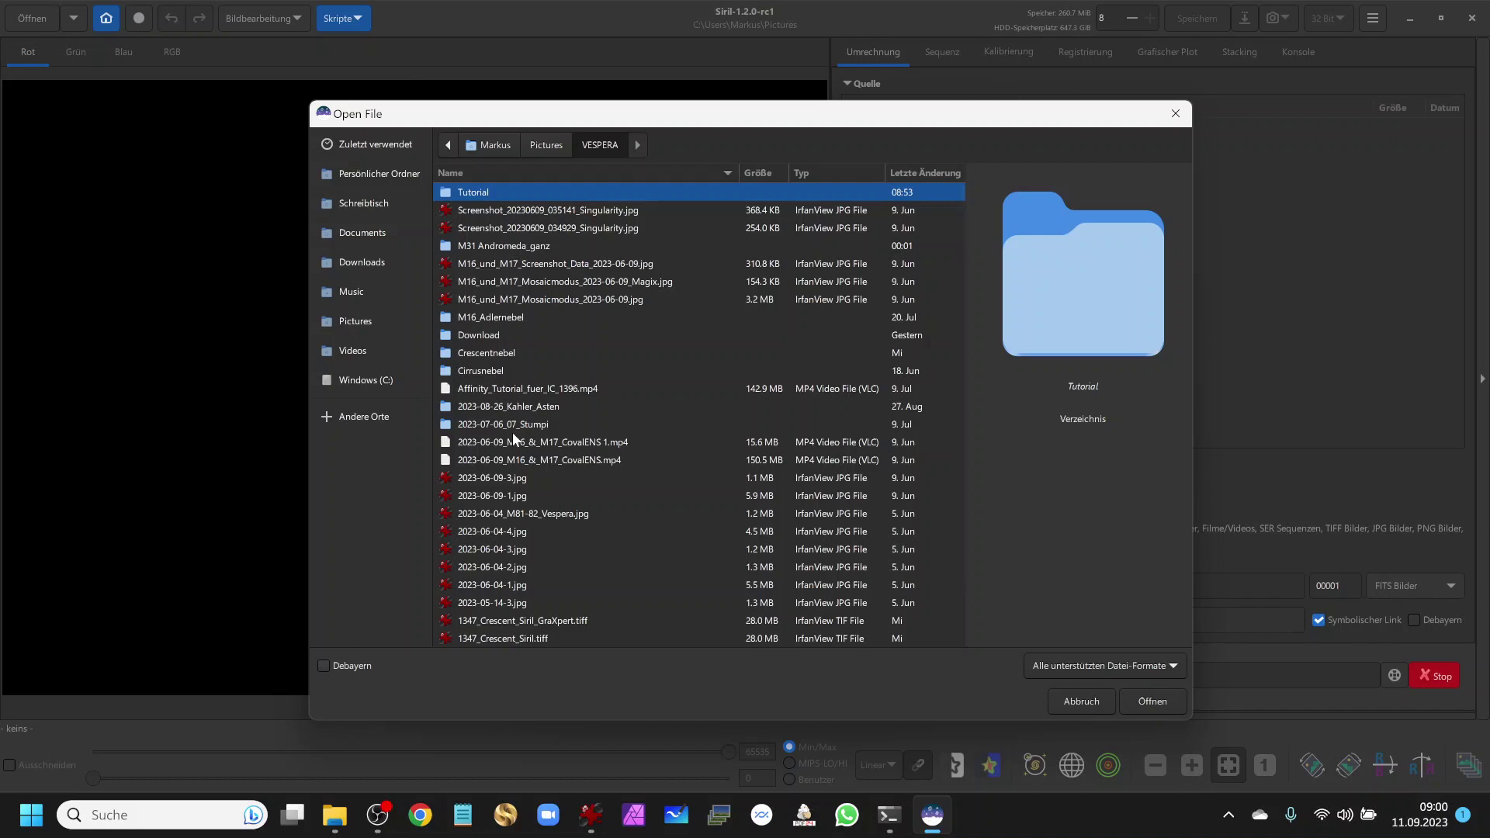
double_click(497, 192)
left_click(490, 210)
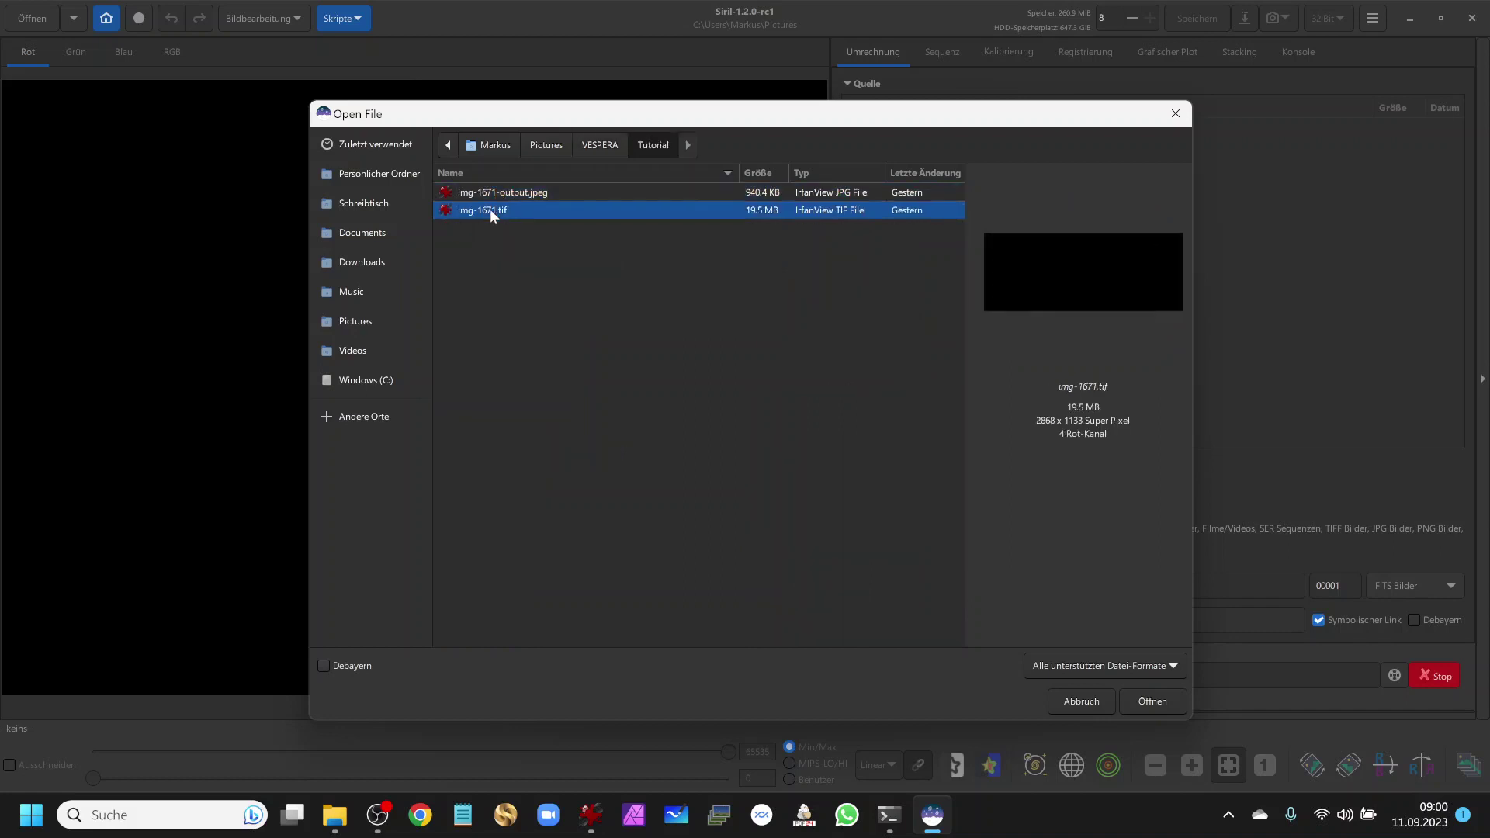
left_click(1145, 703)
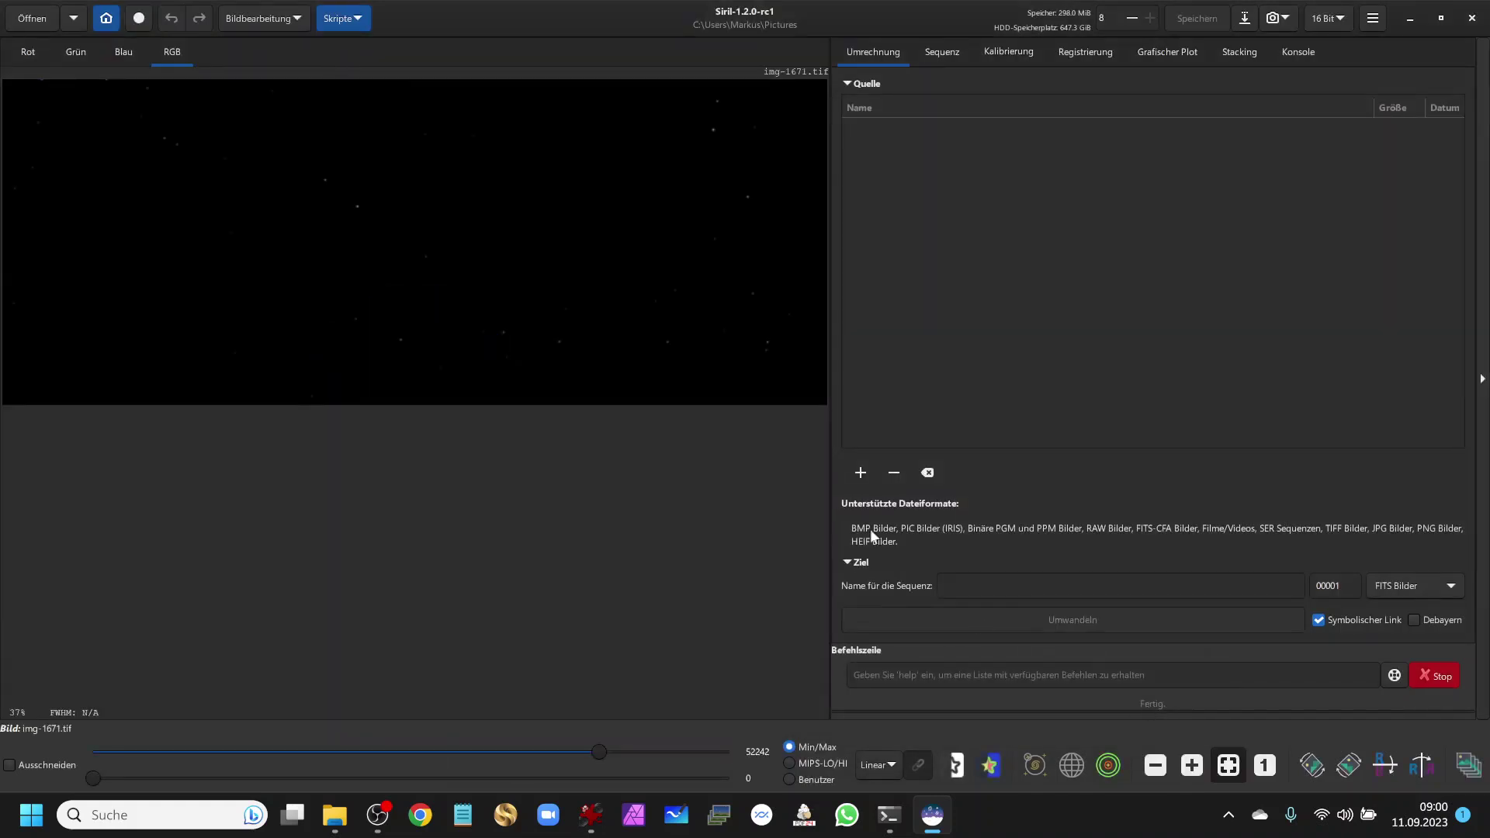
left_click(299, 18)
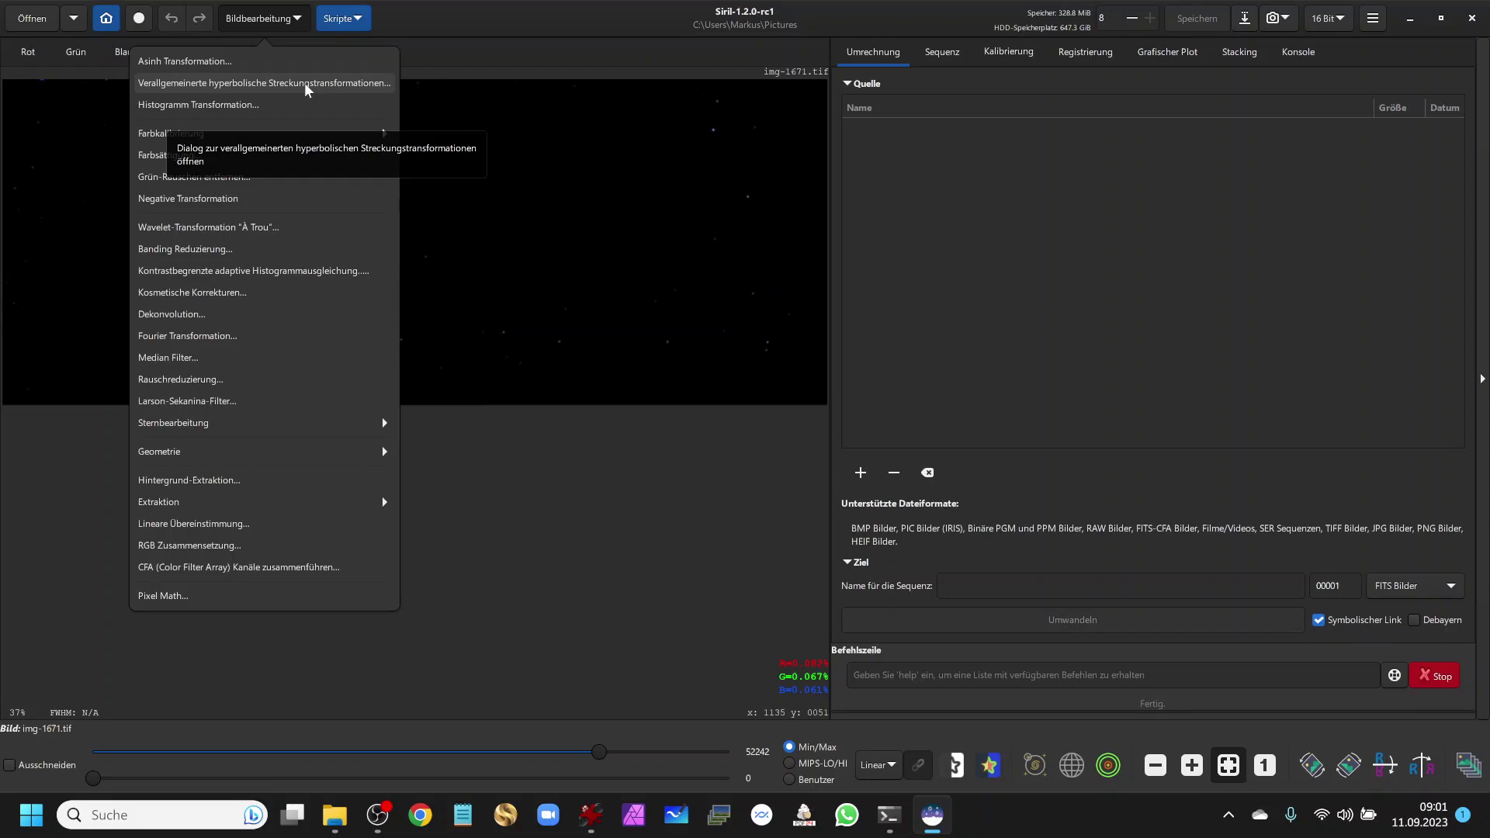
- In Generalised Hyperbolic Stretch, adjust the Streckfaktor slider until it reads 5.406
left_click(304, 83)
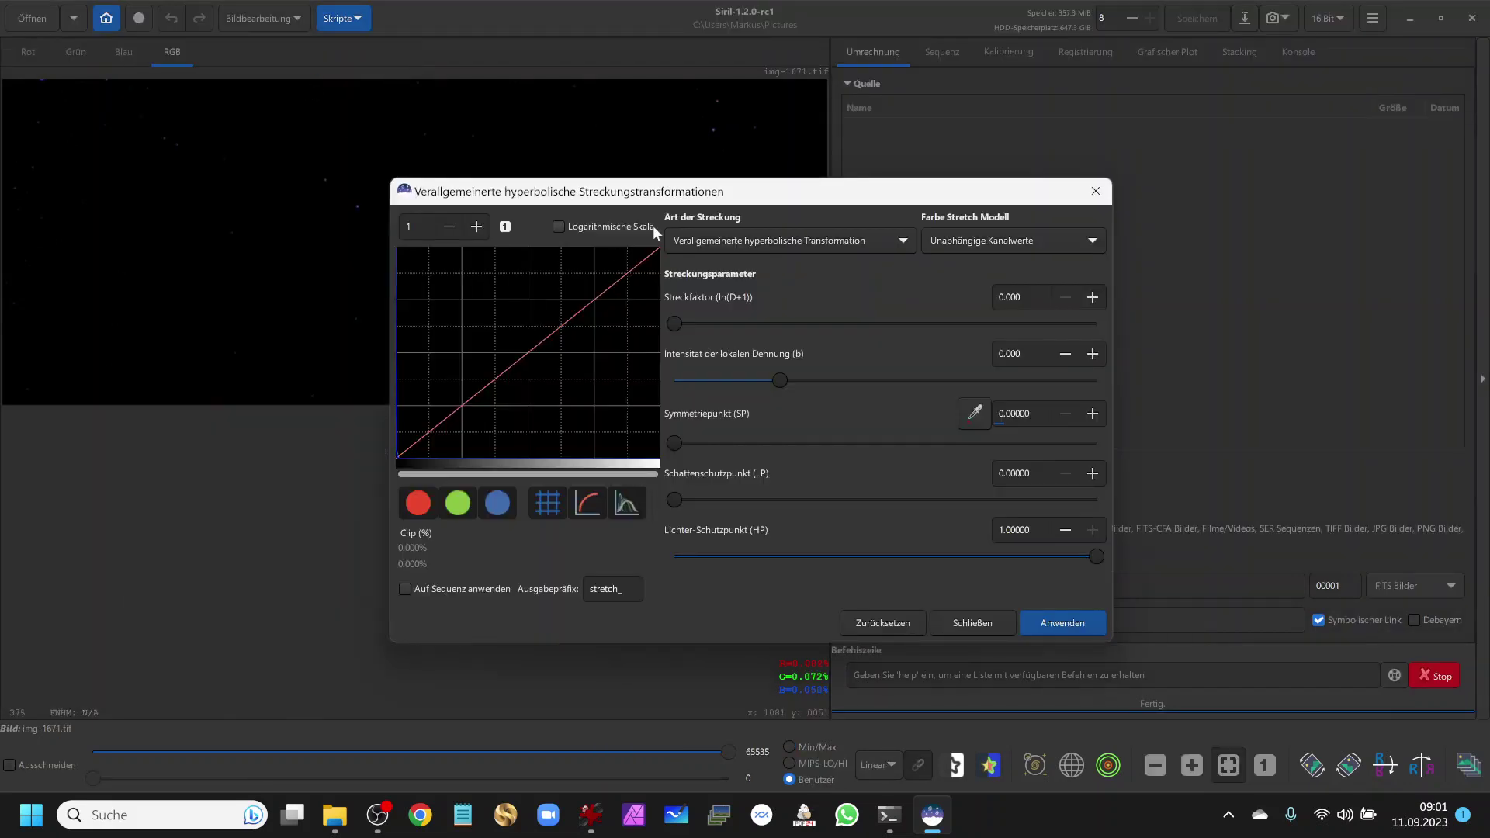
mouse_move(689, 194)
left_mouse_down()
mouse_move(947, 183)
mouse_move(995, 149)
left_mouse_up()
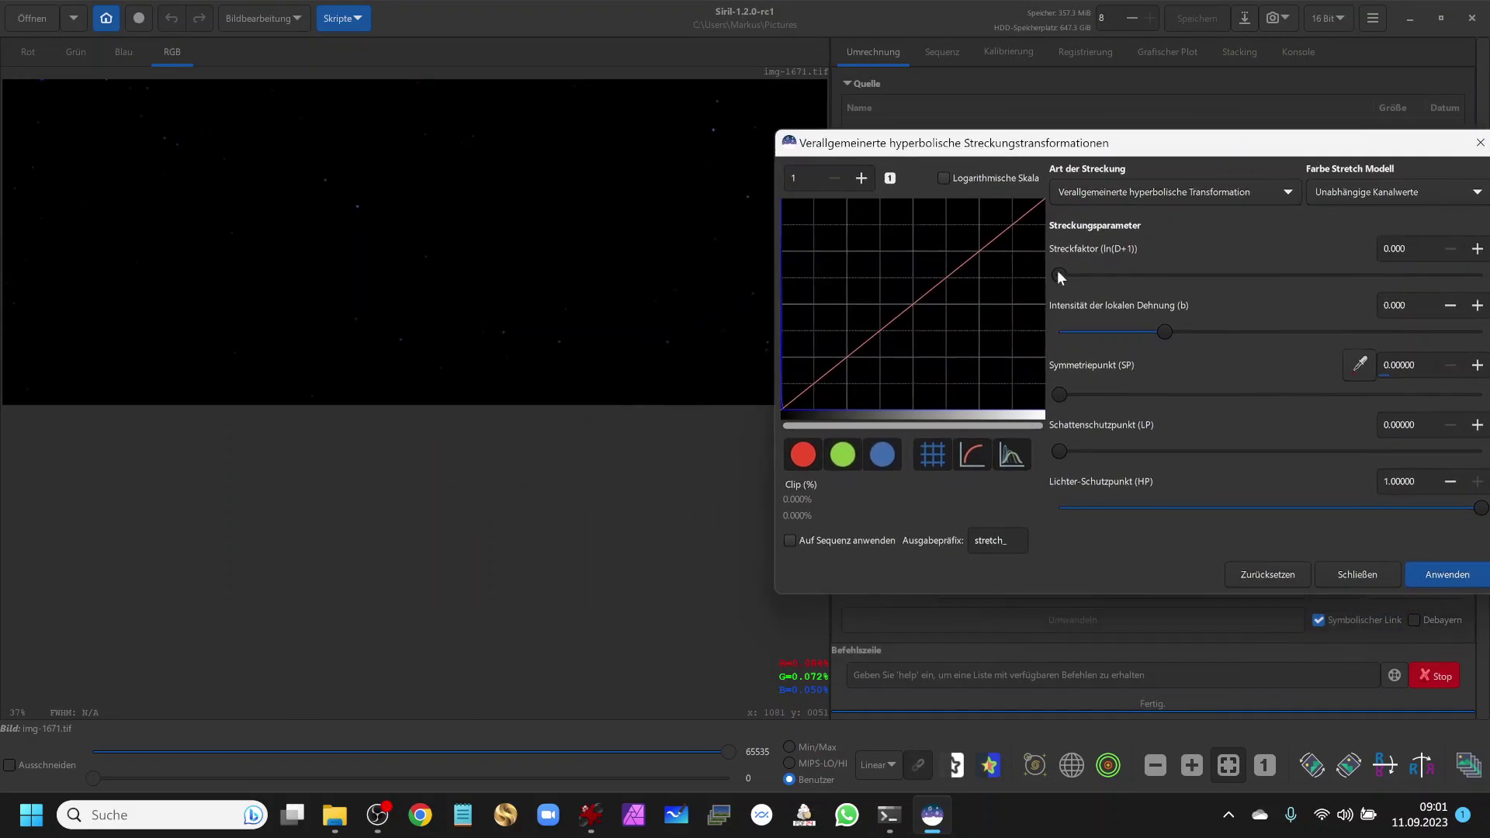
left_click_drag(1063, 274, 1267, 277)
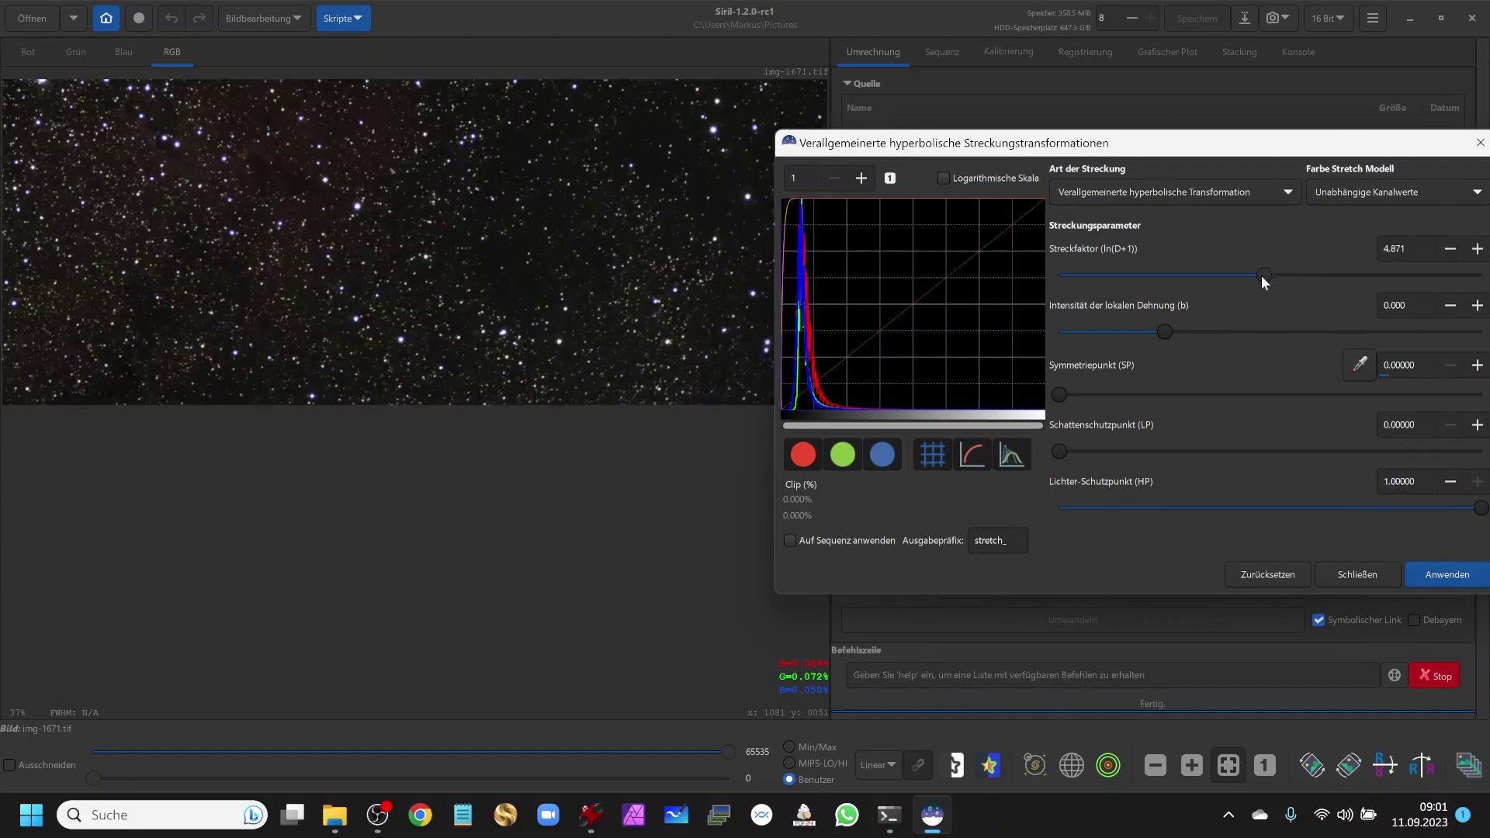
left_click_drag(1260, 276, 1297, 274)
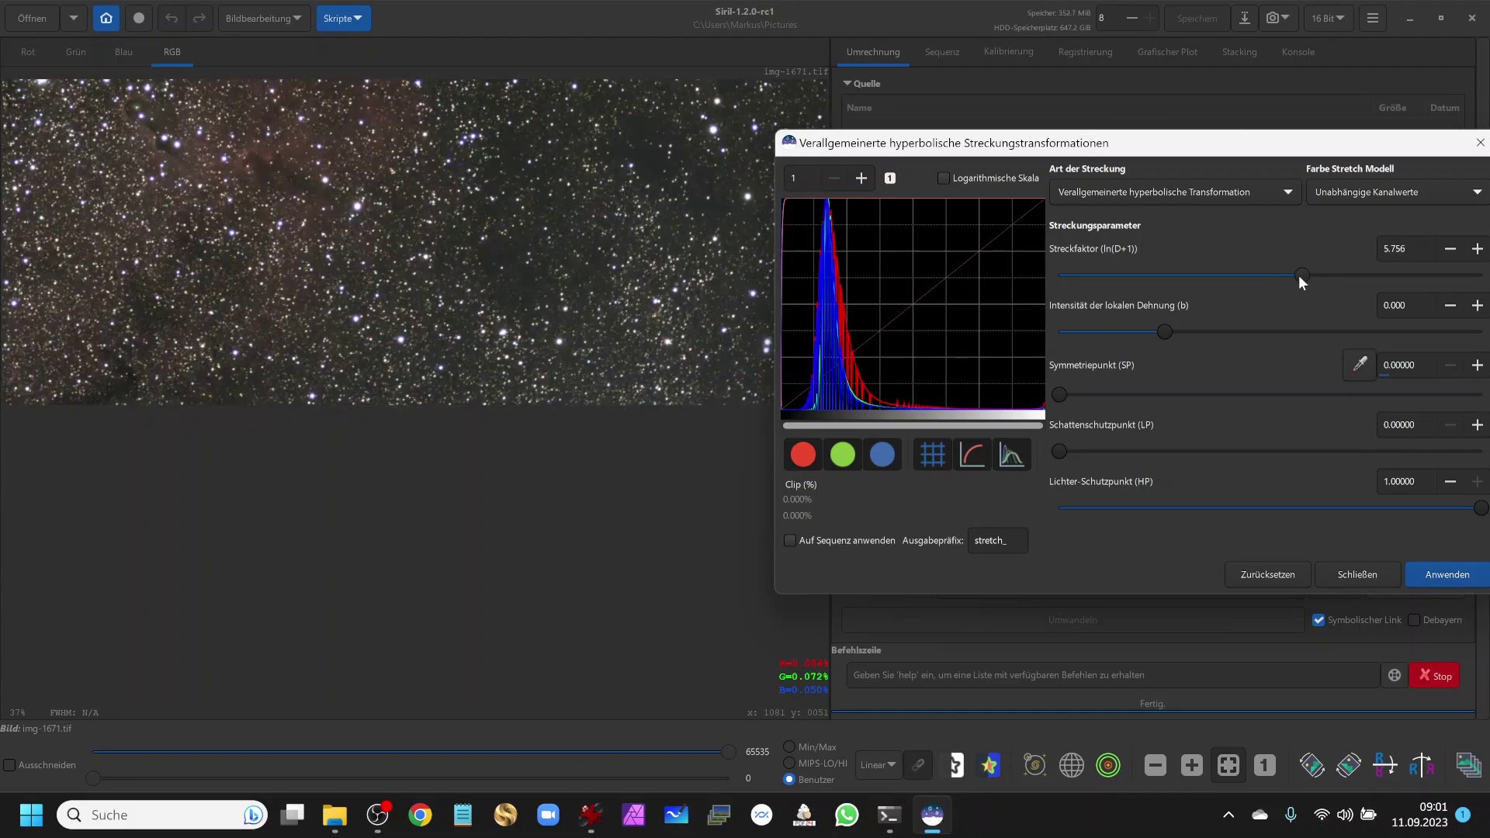
left_click_drag(1297, 275, 1290, 274)
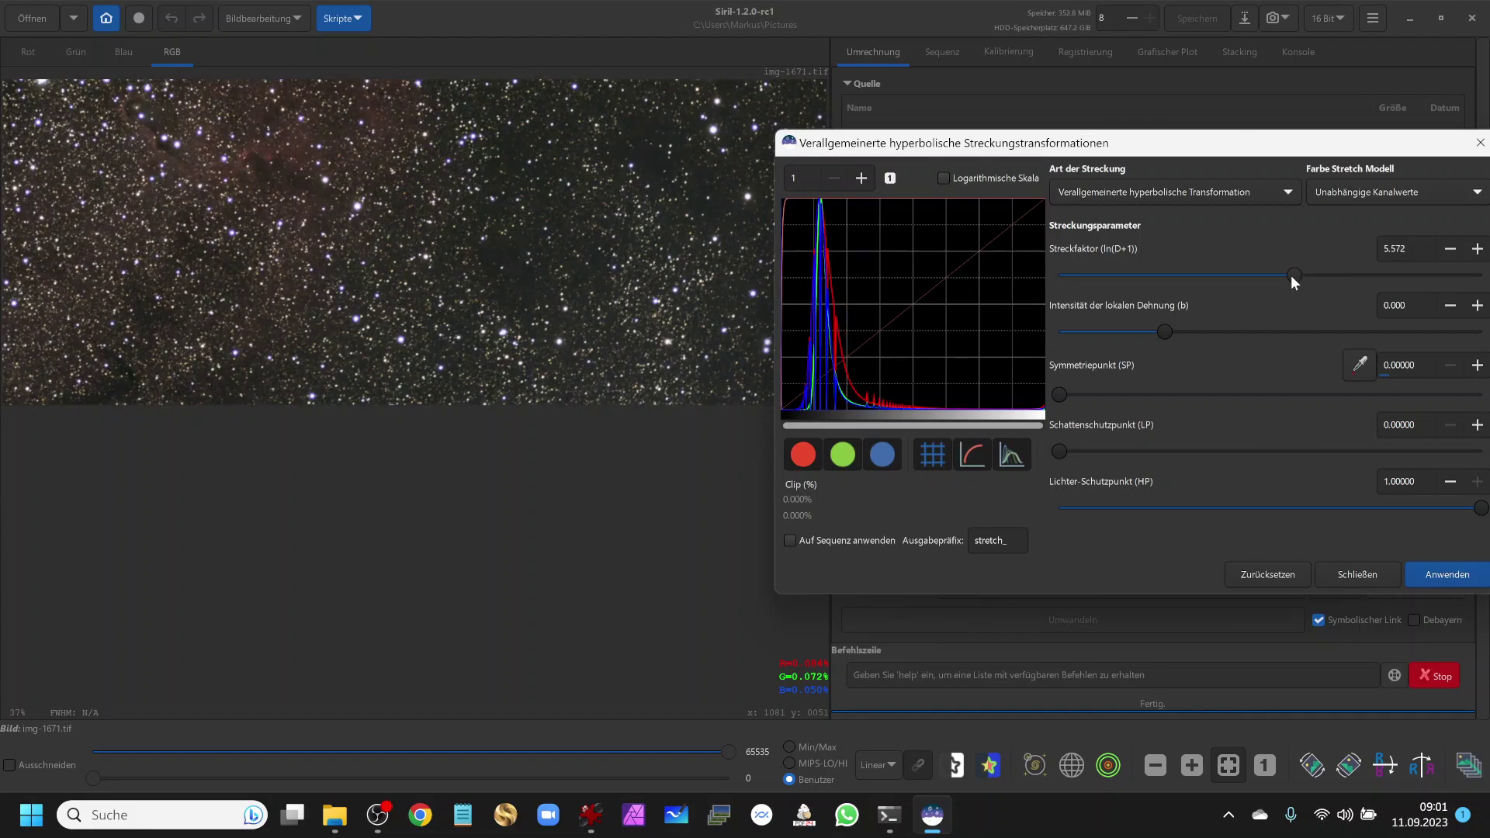
mouse_move(1291, 275)
left_mouse_down()
mouse_move(1240, 275)
mouse_move(1283, 278)
left_mouse_up()
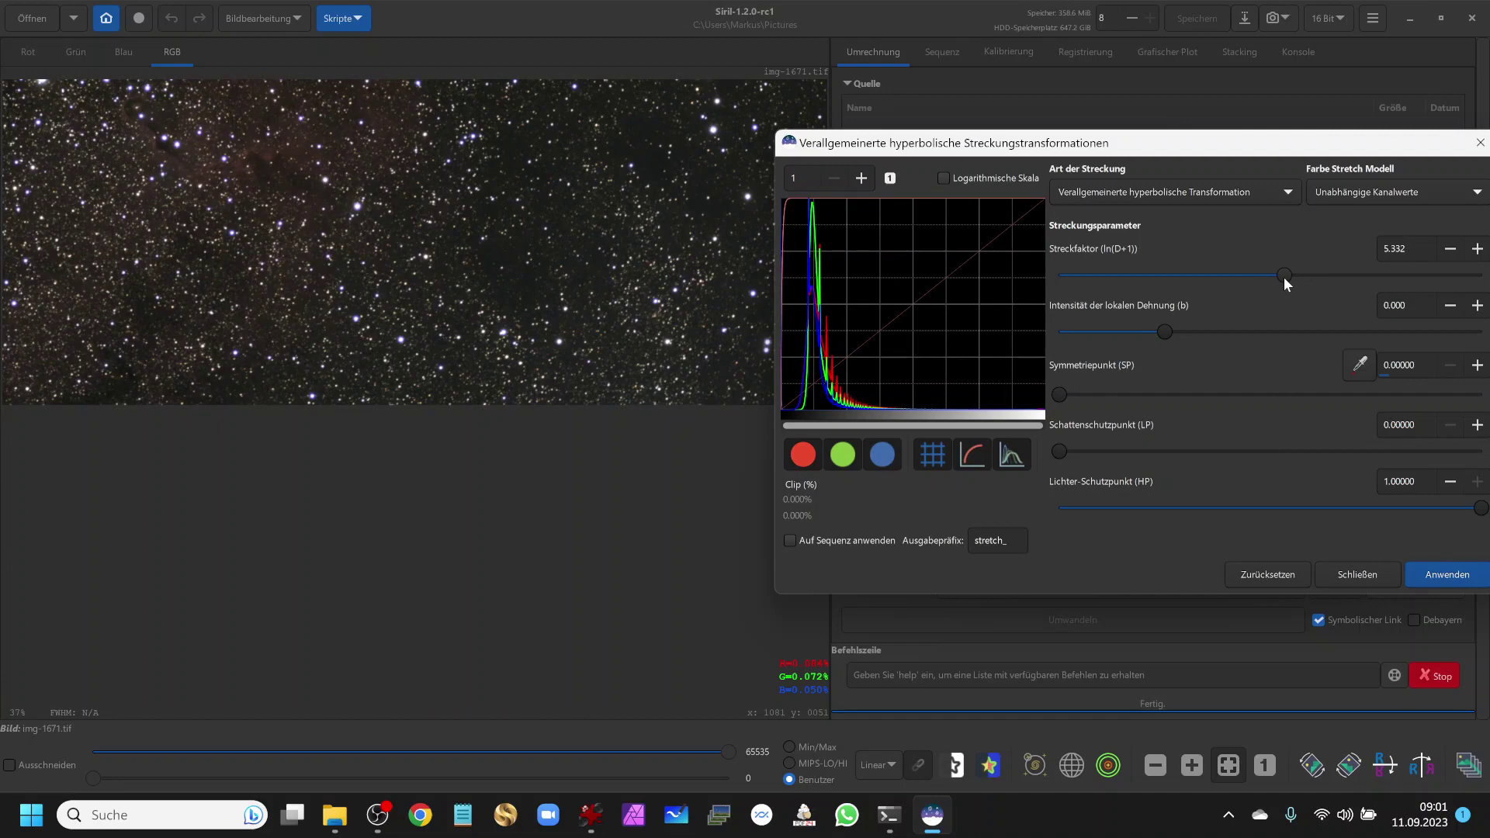
left_click_drag(1283, 277, 1286, 277)
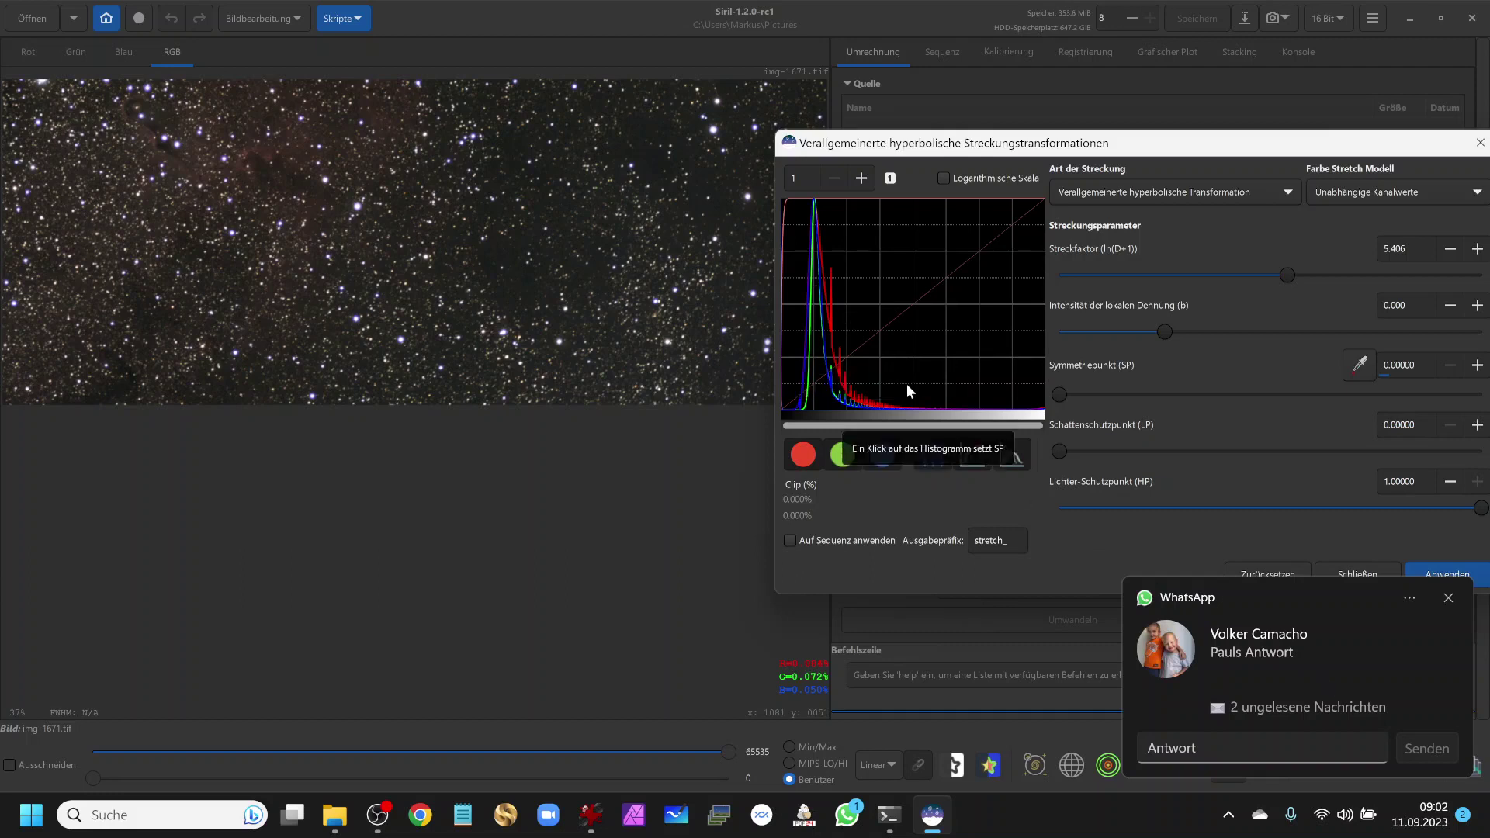
- Dismiss the WhatsApp popup, apply the 5.406 stretch with Anwenden, and close the dialog
left_click(1447, 599)
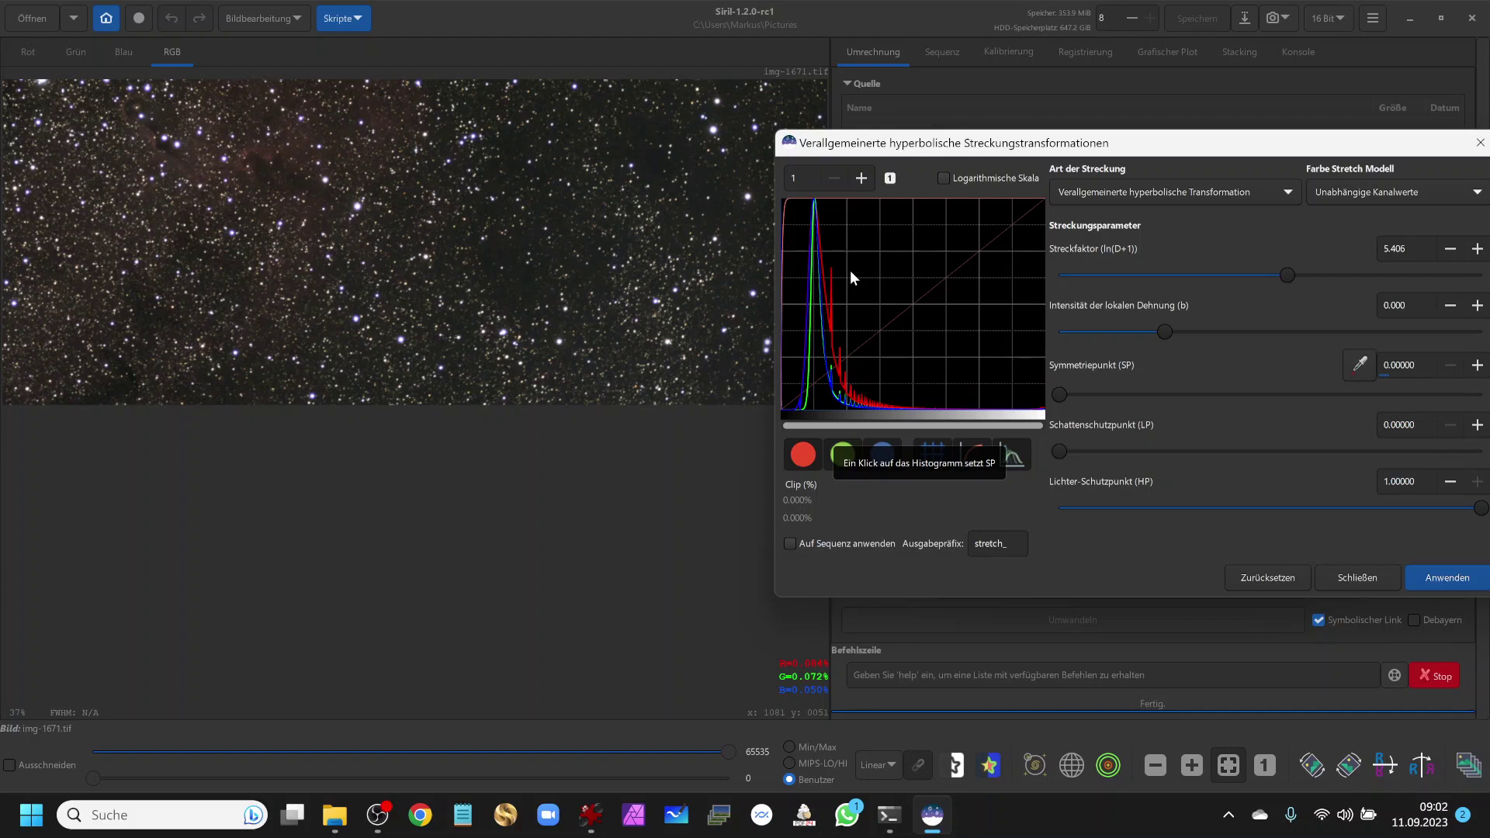
left_click(1441, 577)
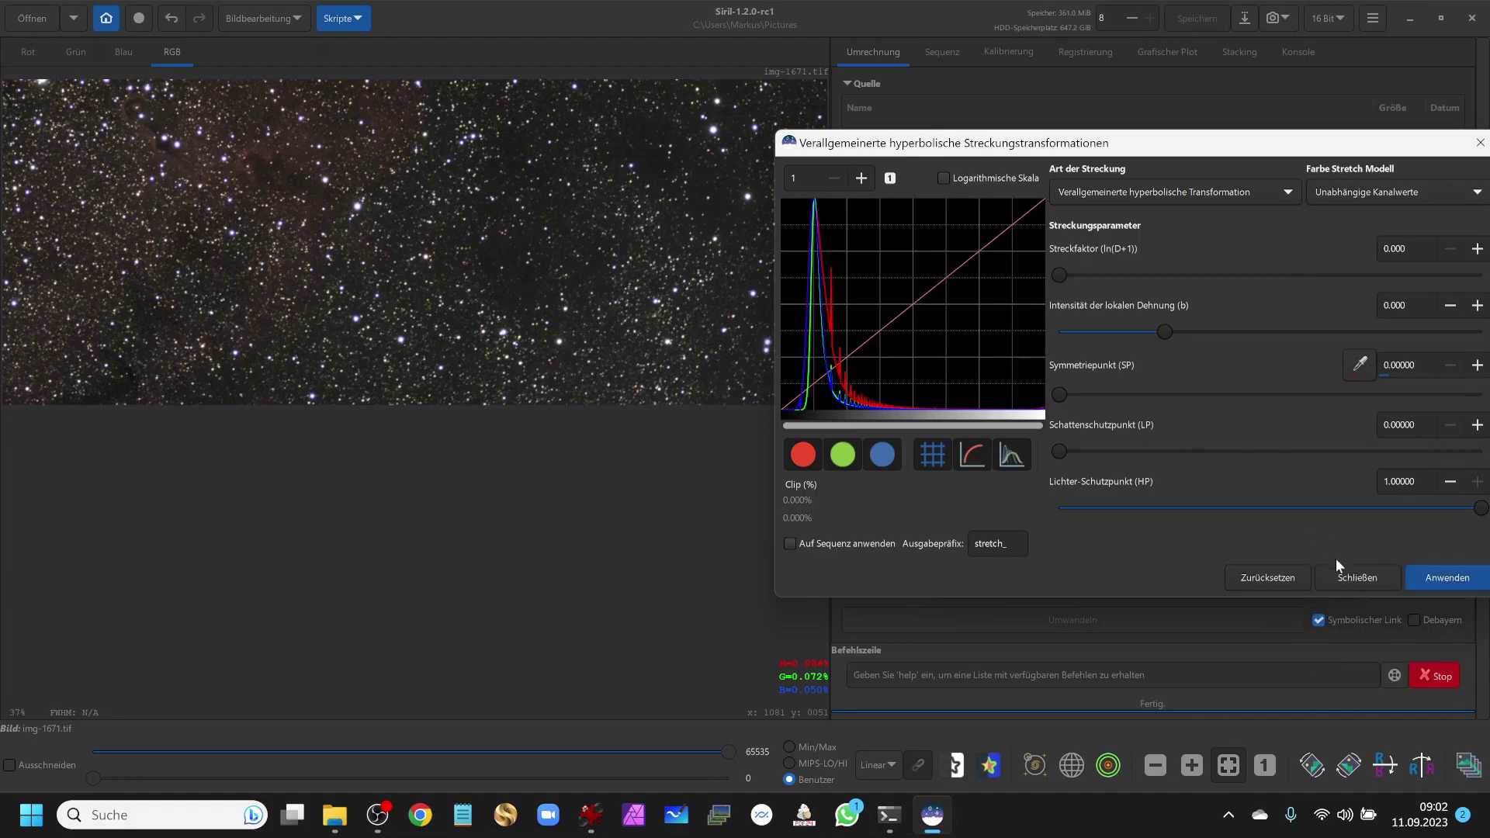
left_click(1353, 576)
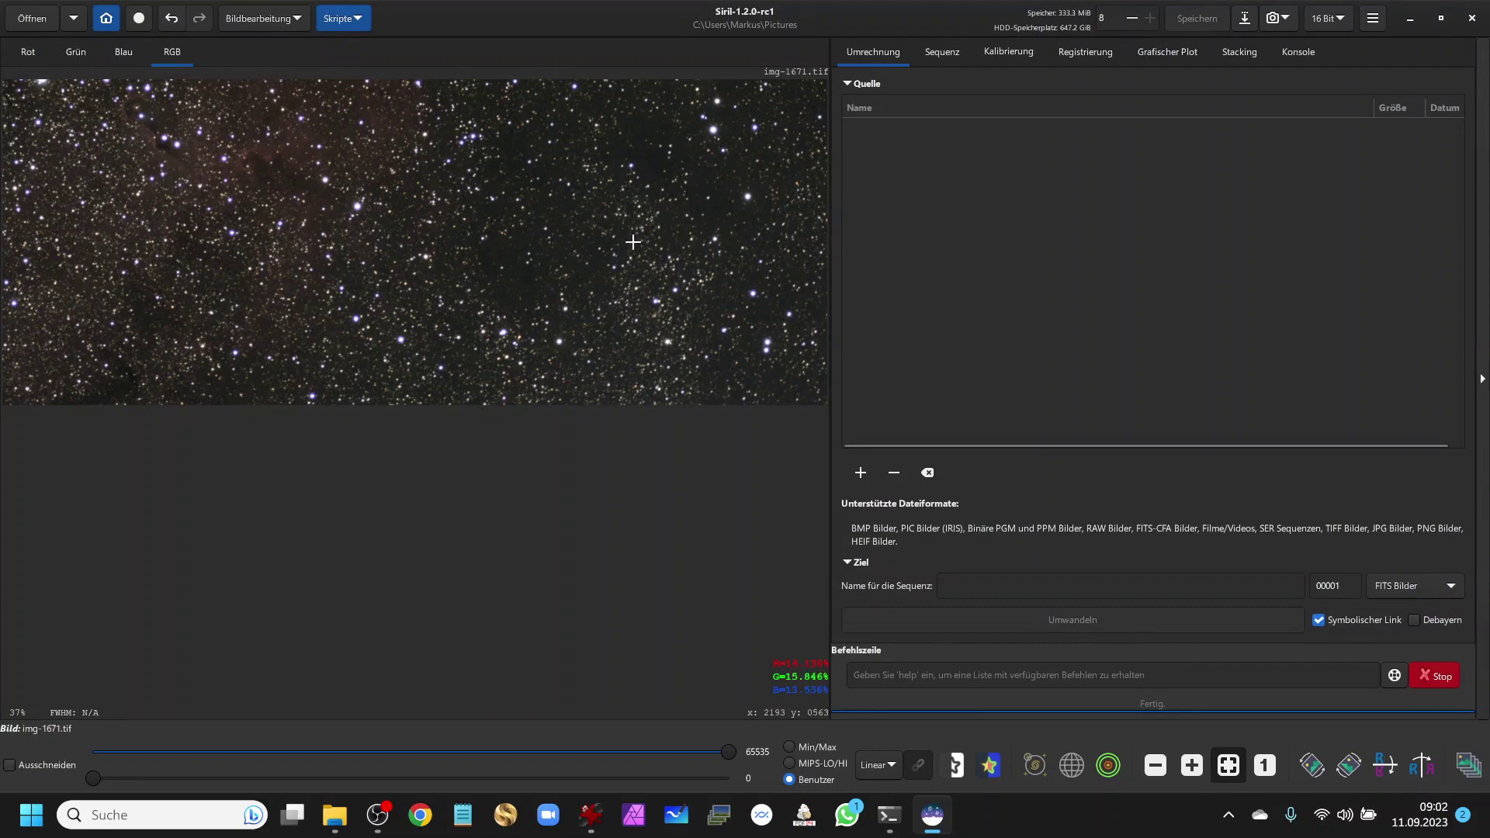
- Start Save As and browse to the VESPERA > Tutorial folder
left_click(1244, 17)
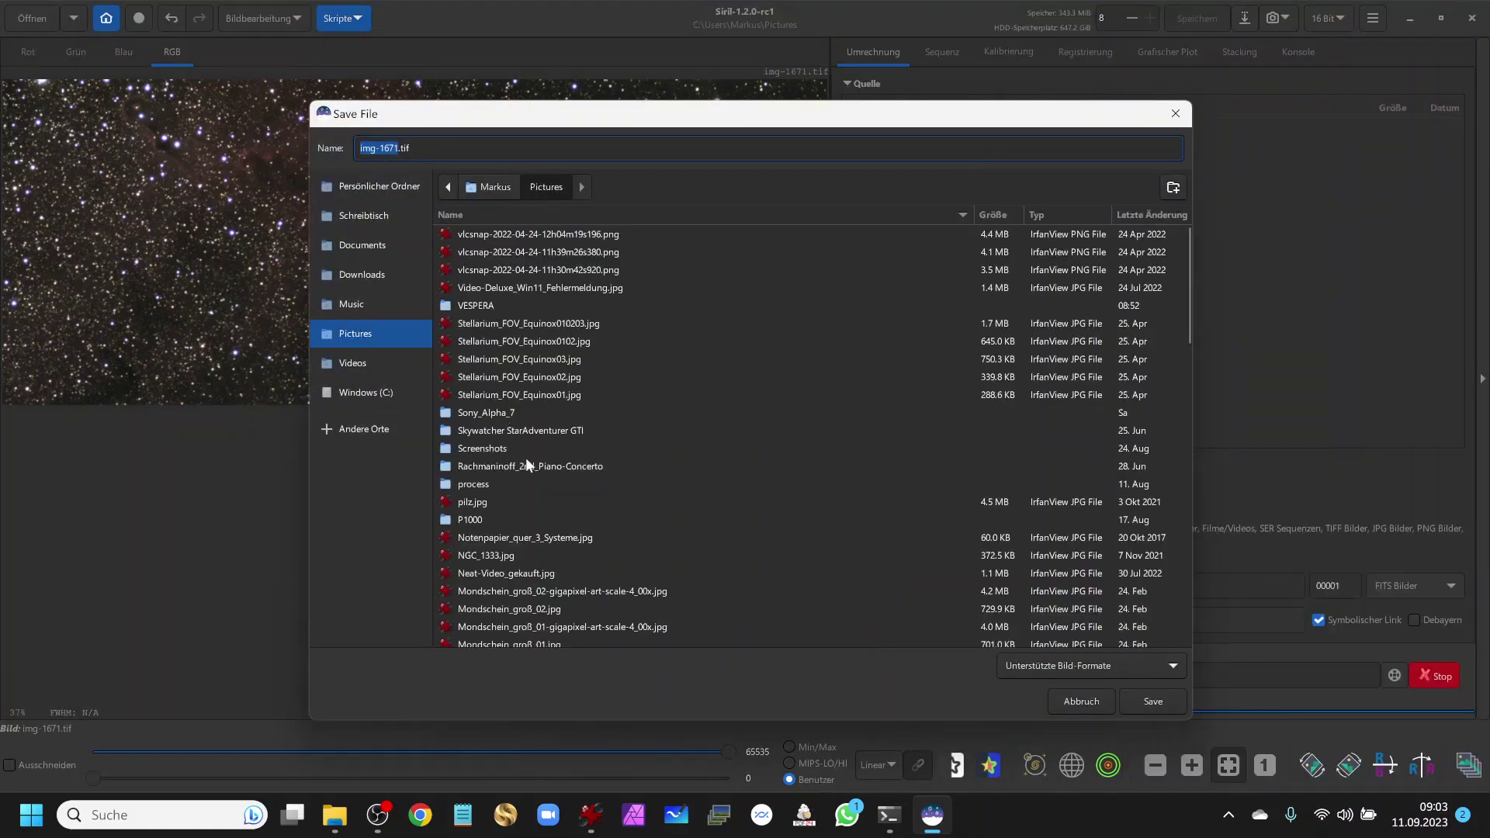
scroll(525, 459, "down", 5)
scroll(526, 464, "down", 5)
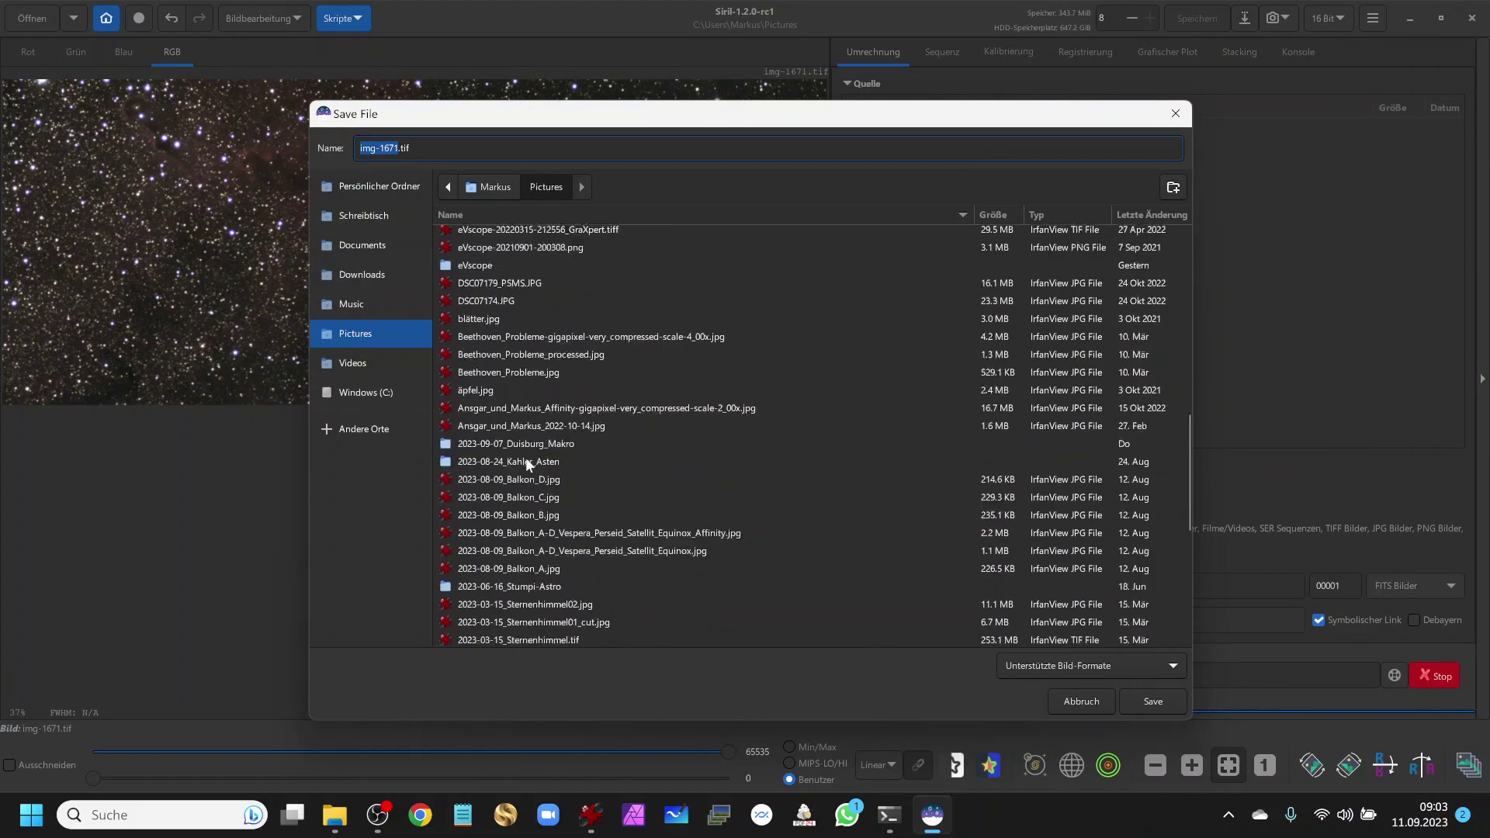
scroll(526, 464, "down", 5)
scroll(525, 464, "down", 5)
scroll(525, 464, "down", 3)
scroll(524, 458, "up", 10)
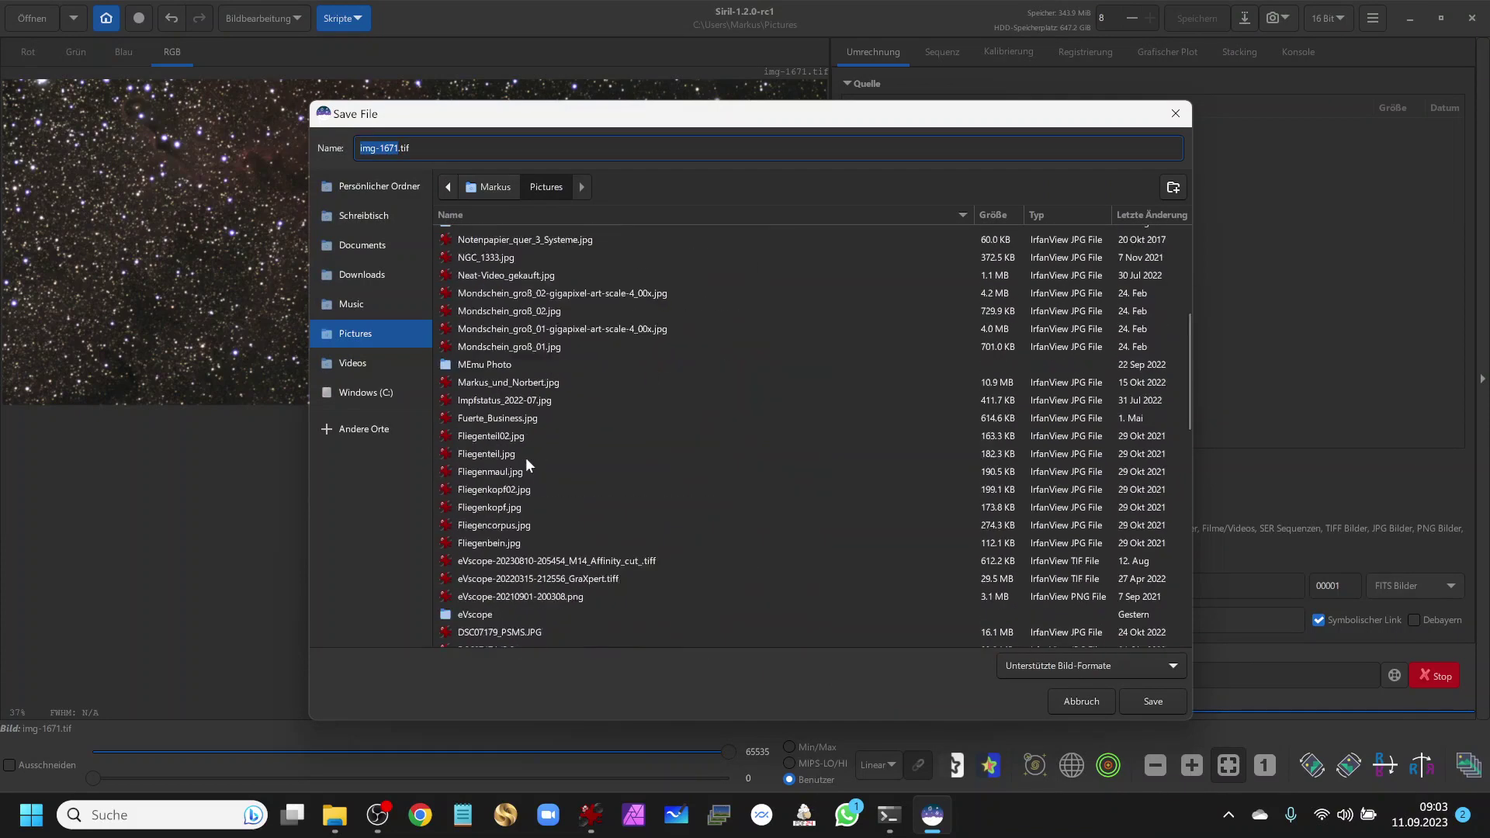
scroll(524, 457, "up", 10)
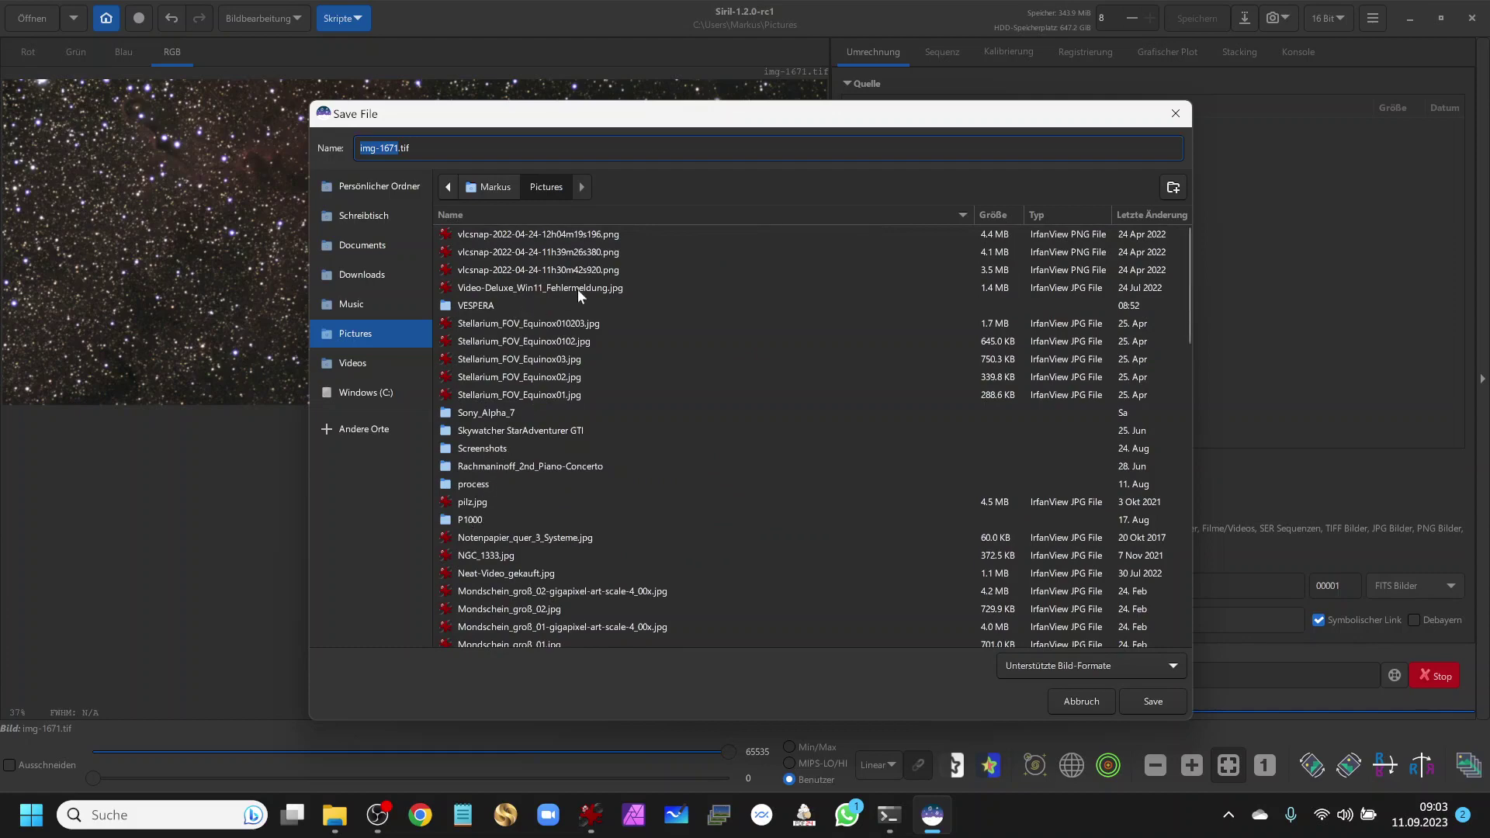
double_click(492, 303)
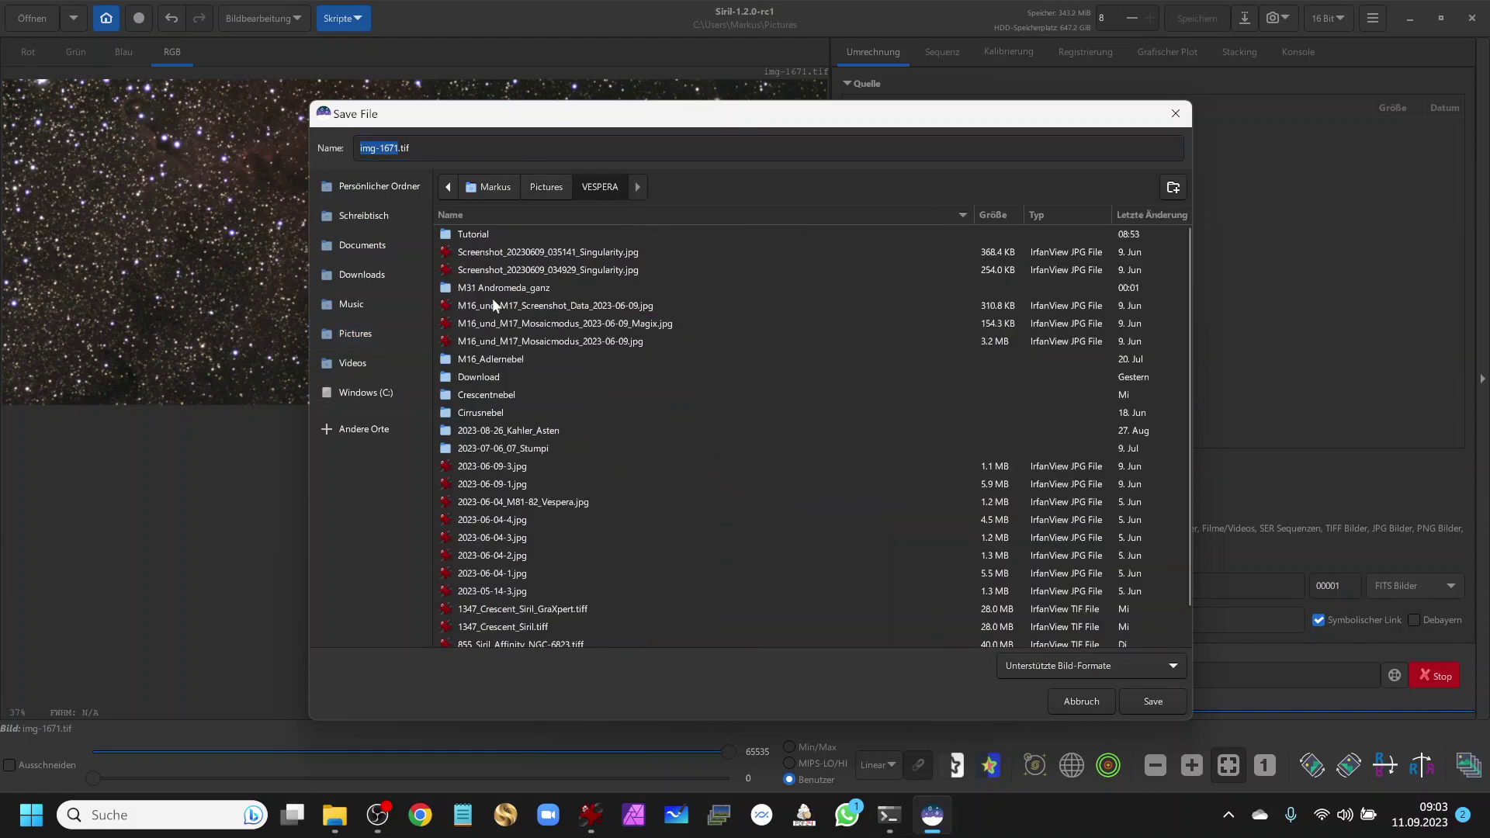
double_click(483, 233)
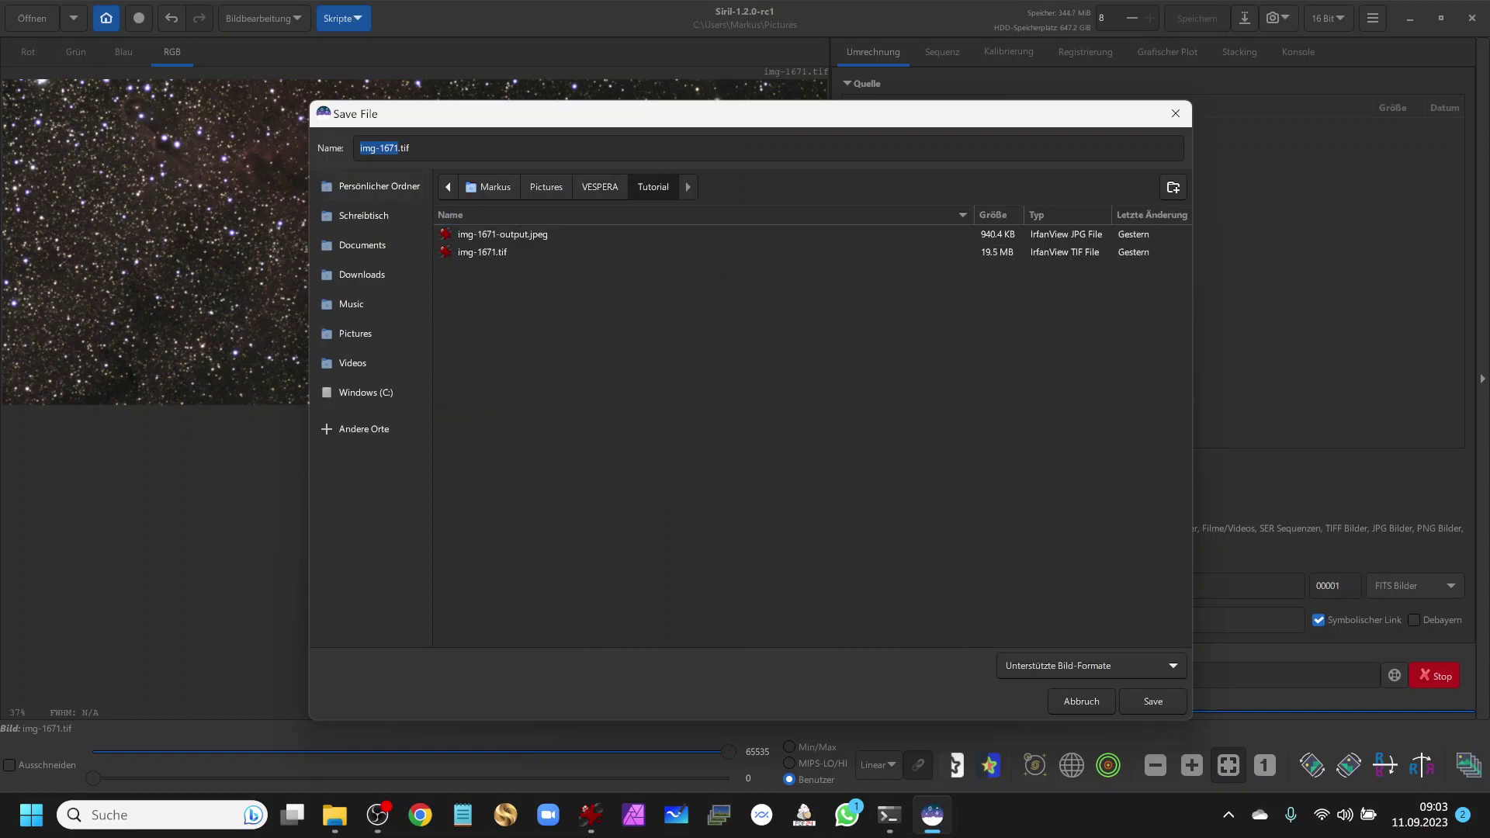
- Save the image as img-1671_Siril.tif in 16-bit TIFF, then close Siril
left_click(399, 147)
type("_")
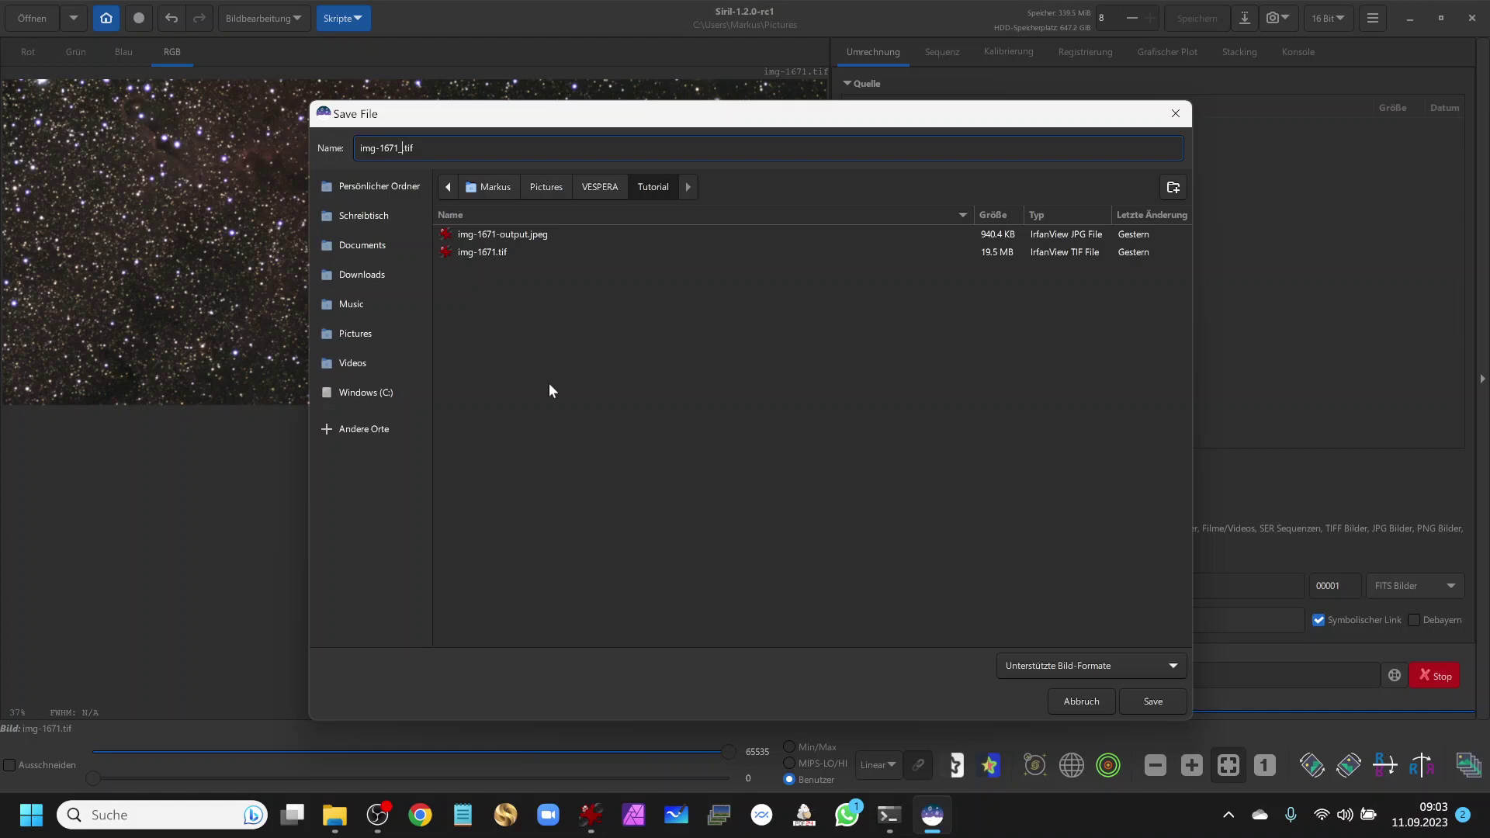
type("Siril")
left_click(1143, 698)
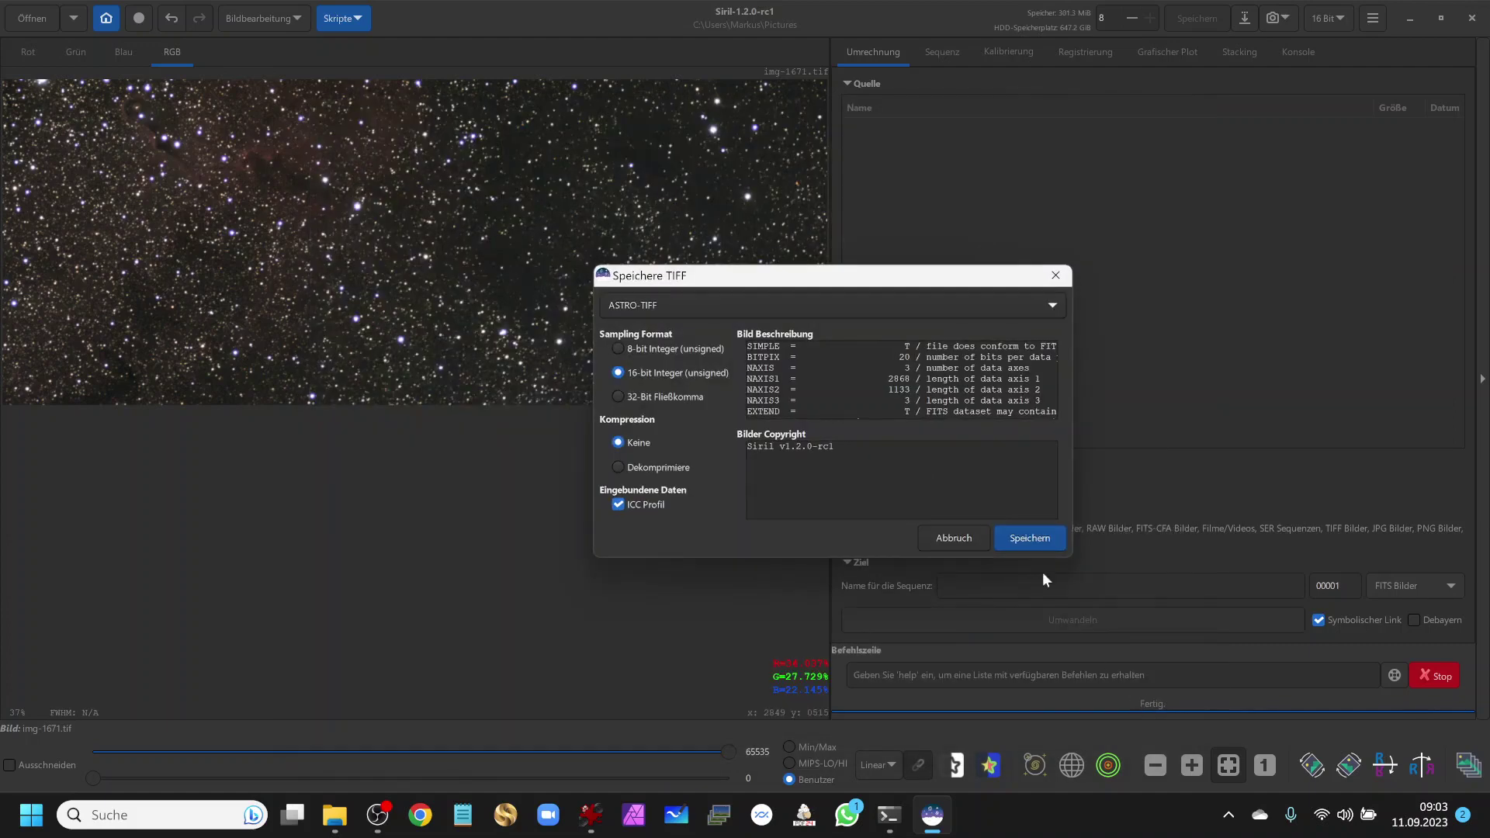
left_click(1031, 539)
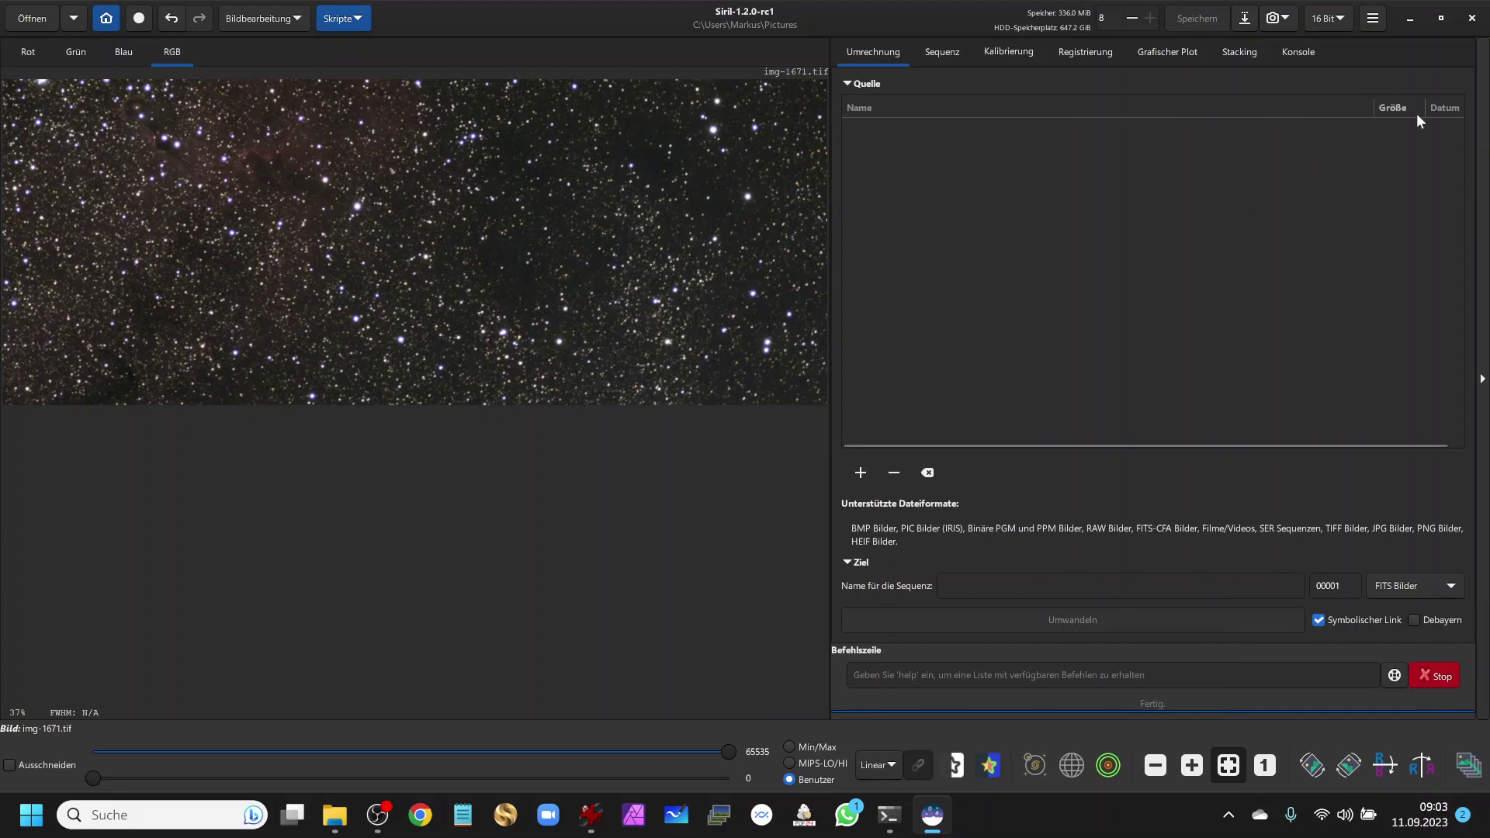
left_click(1471, 17)
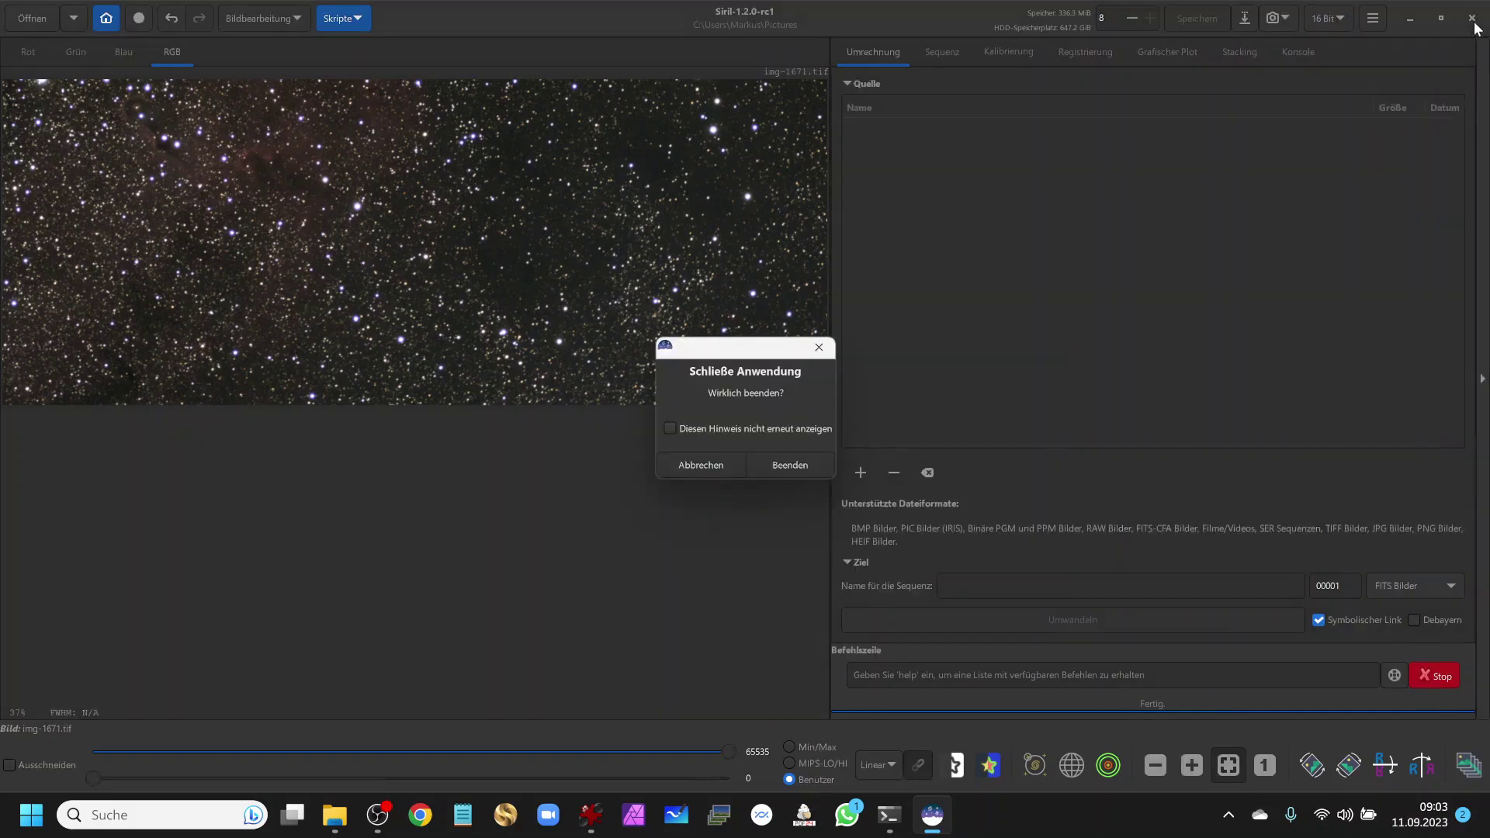
- Confirm Beenden to quit Siril and start Affinity Photo from its desktop icon
left_click(792, 465)
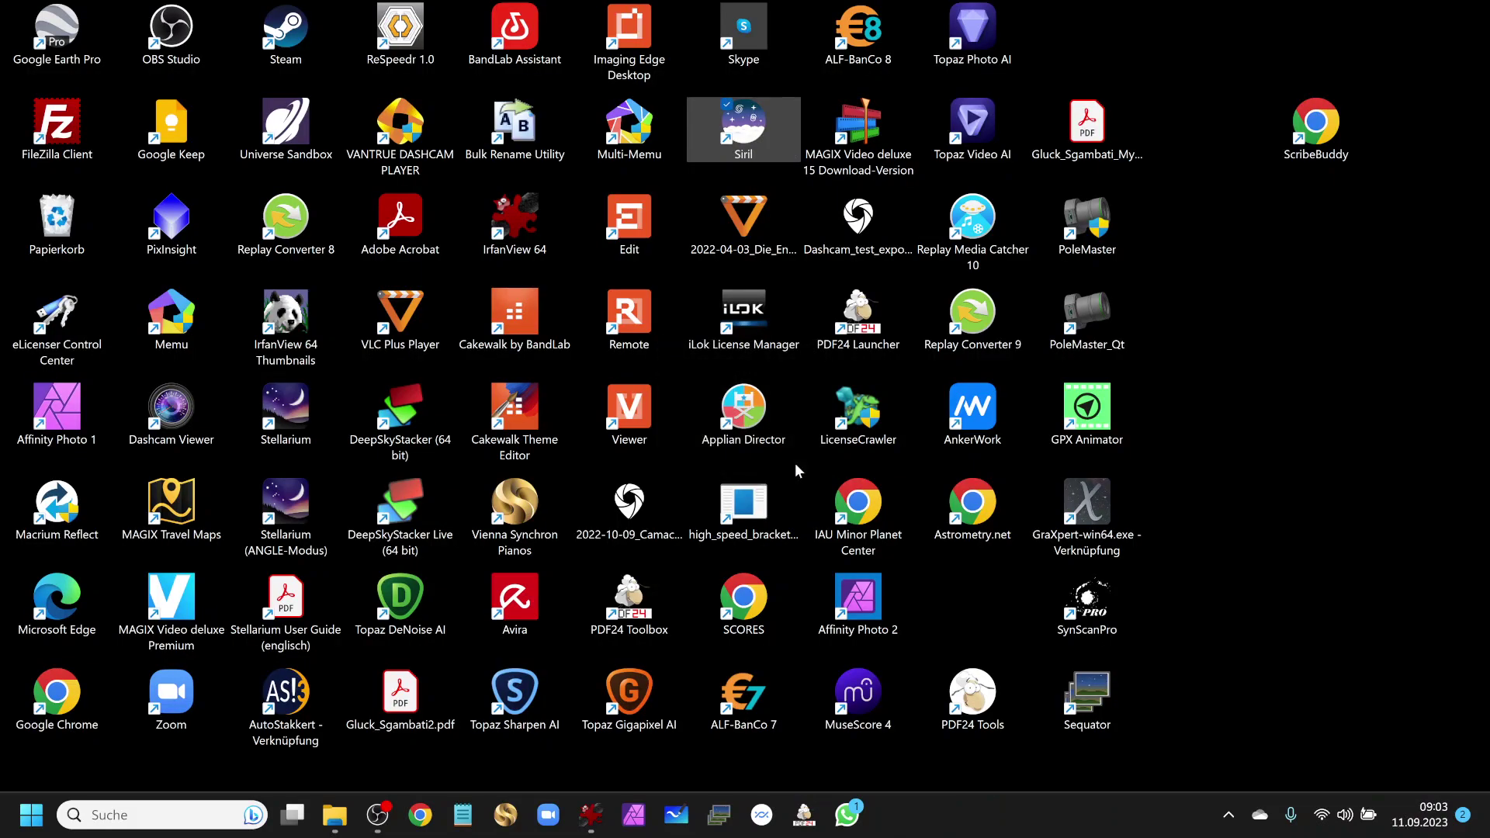
double_click(69, 416)
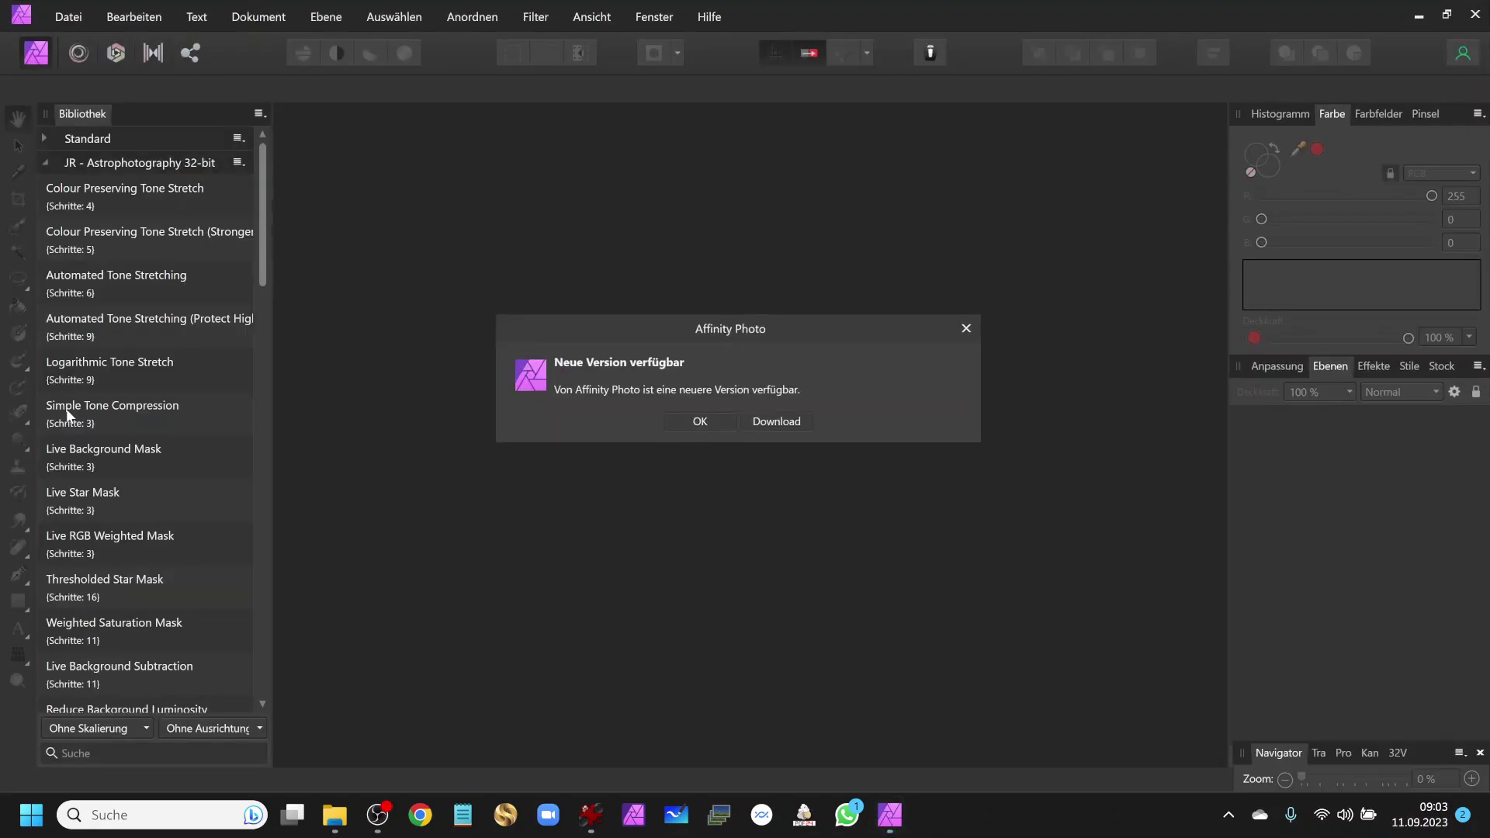
- Dismiss the update notice and open img-1671_Siril.tif from VESPERA > Tutorial
left_click(691, 427)
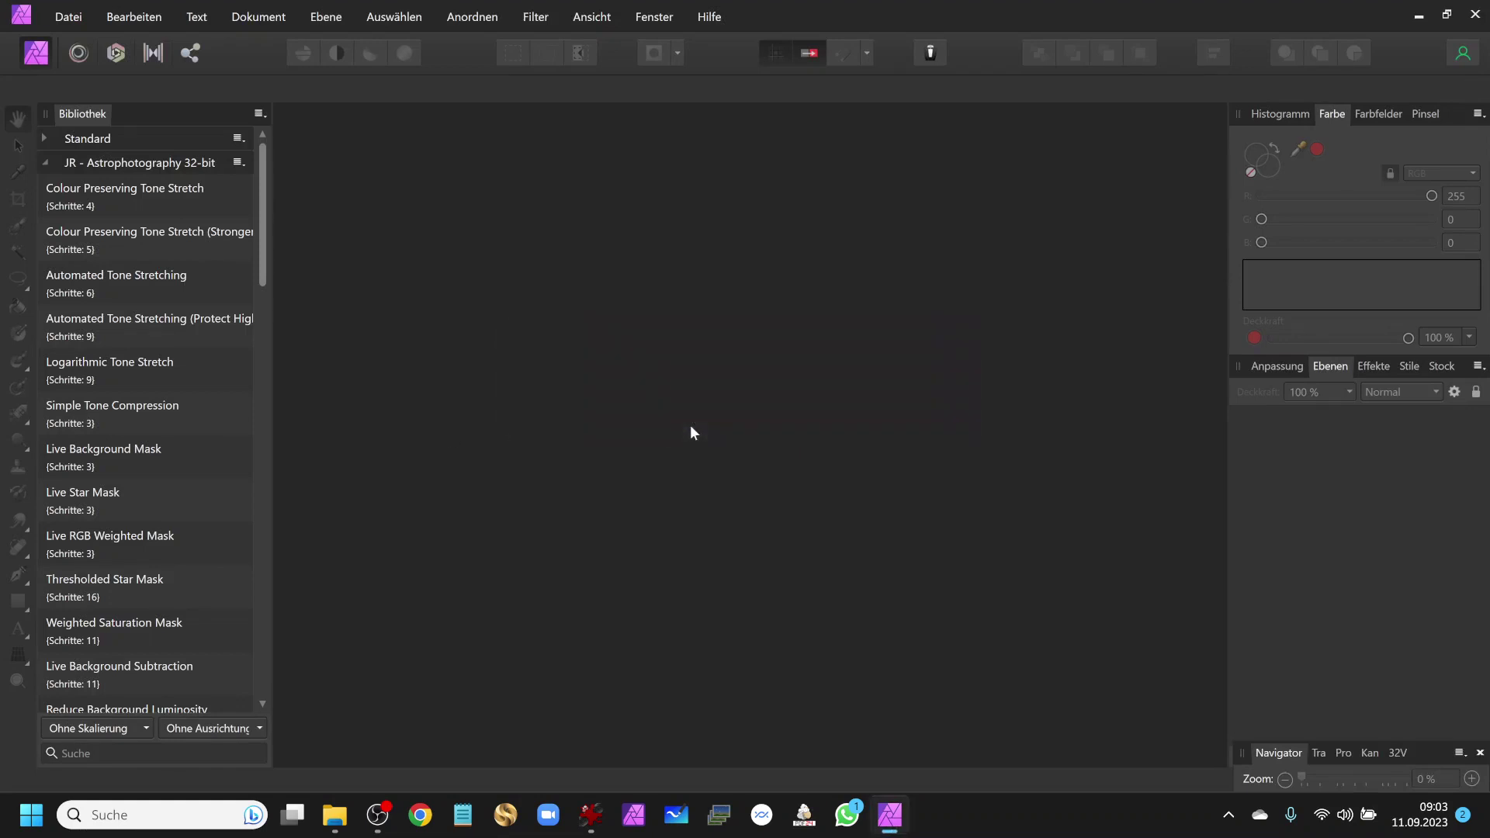
key("ctrl+o")
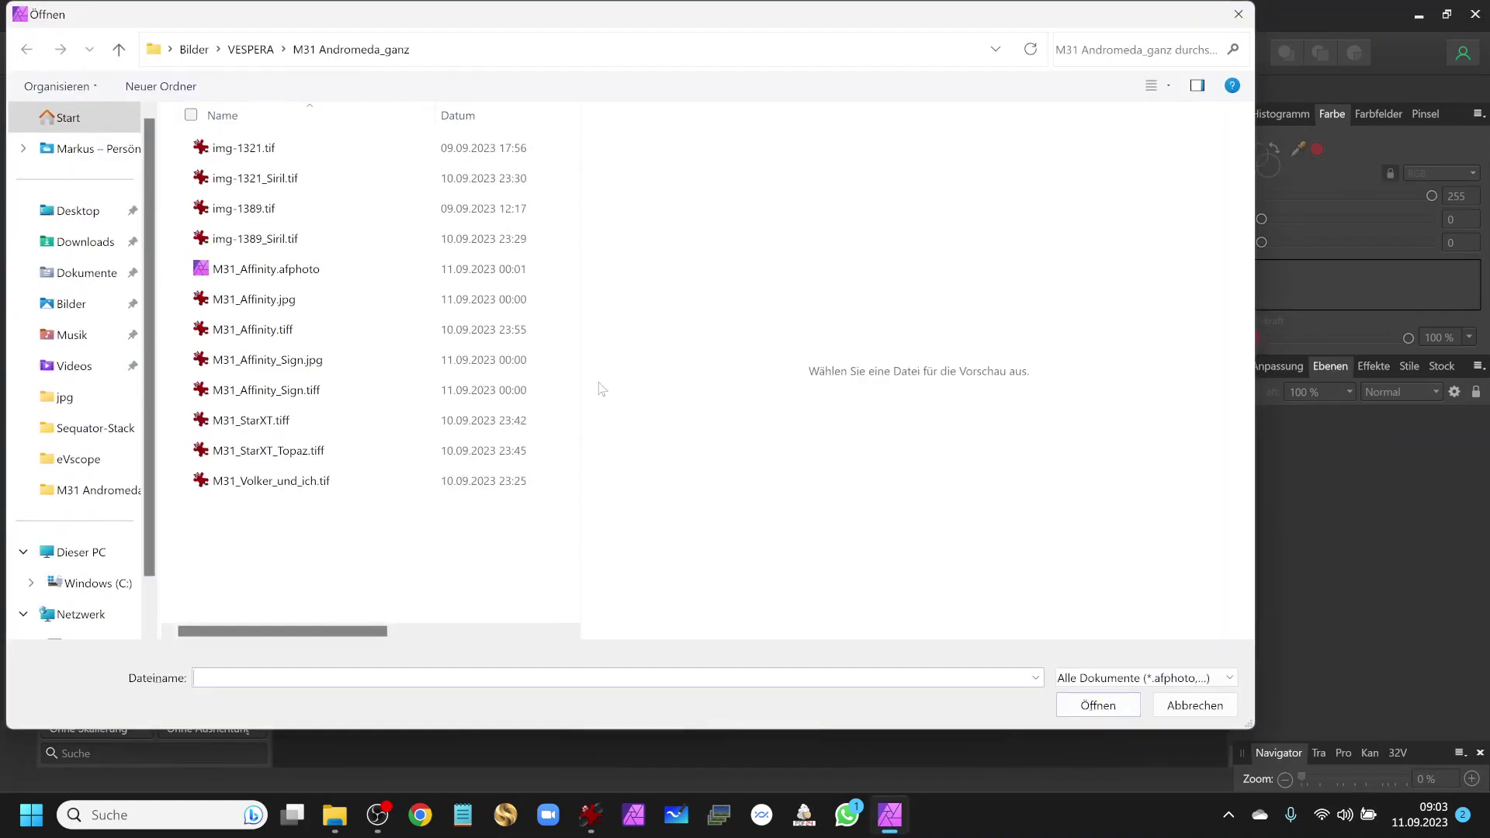
left_click(272, 53)
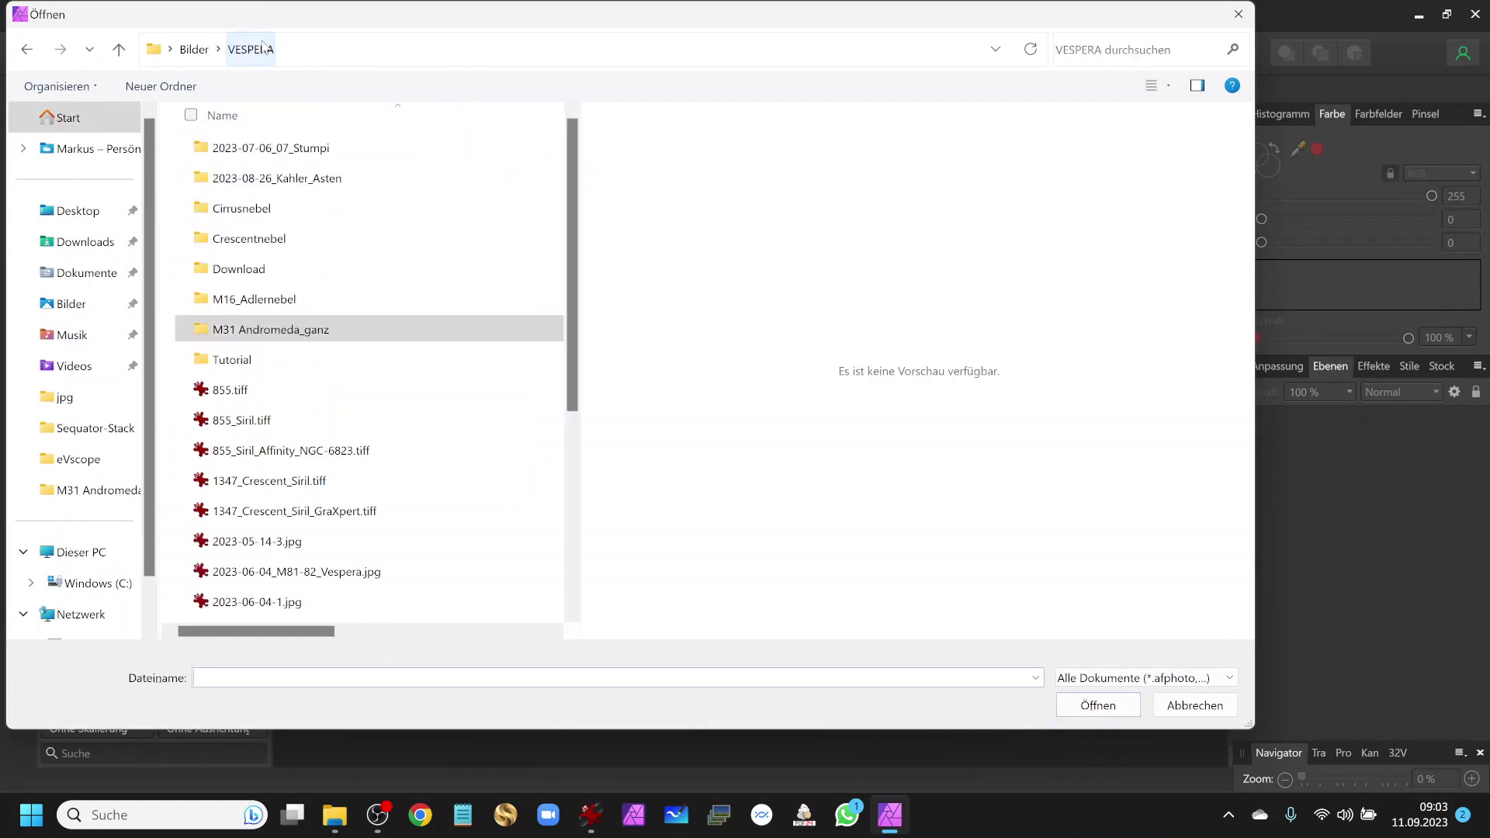
double_click(252, 360)
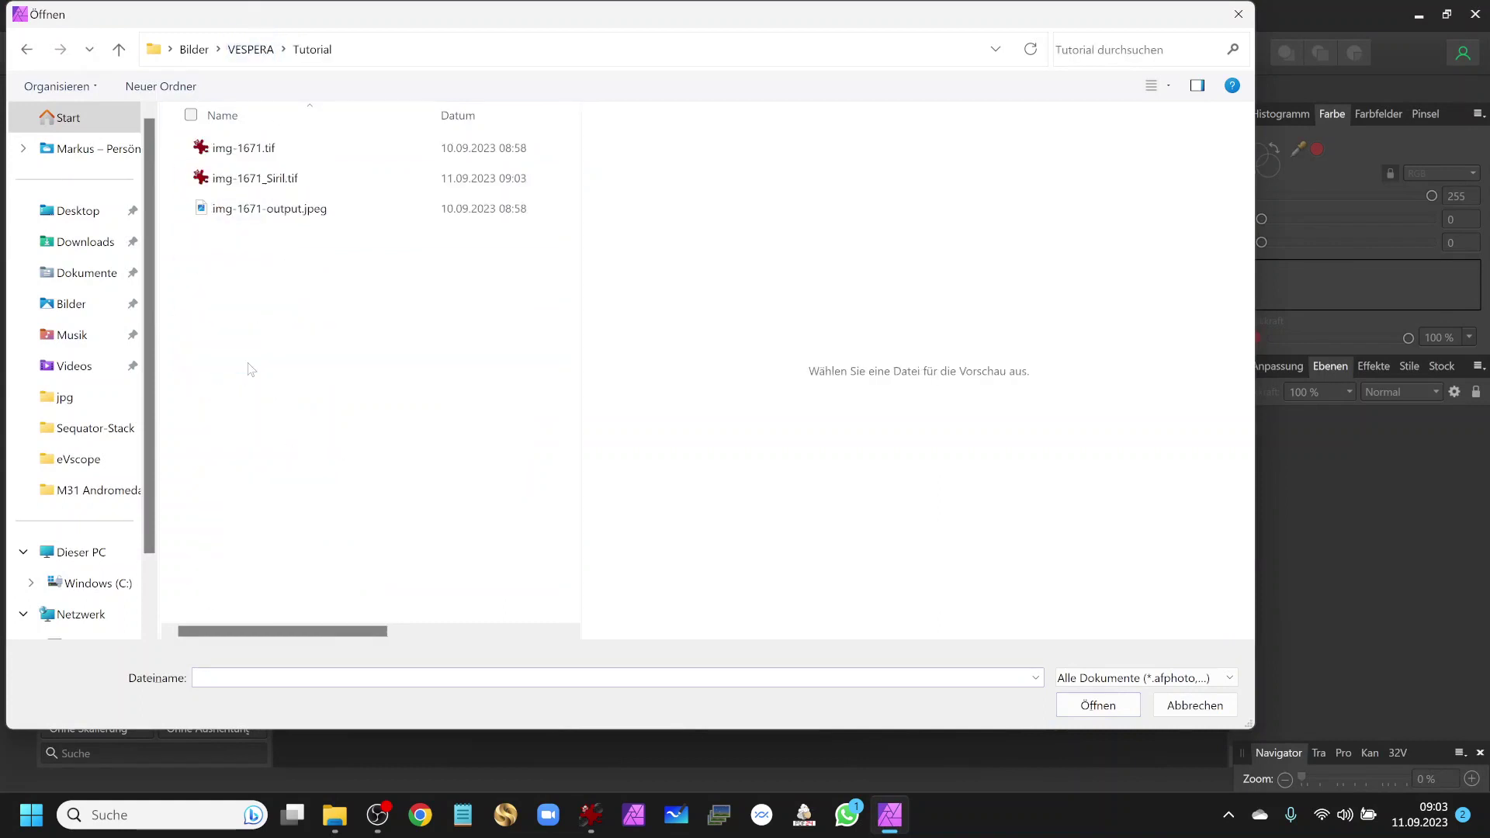
left_click(286, 186)
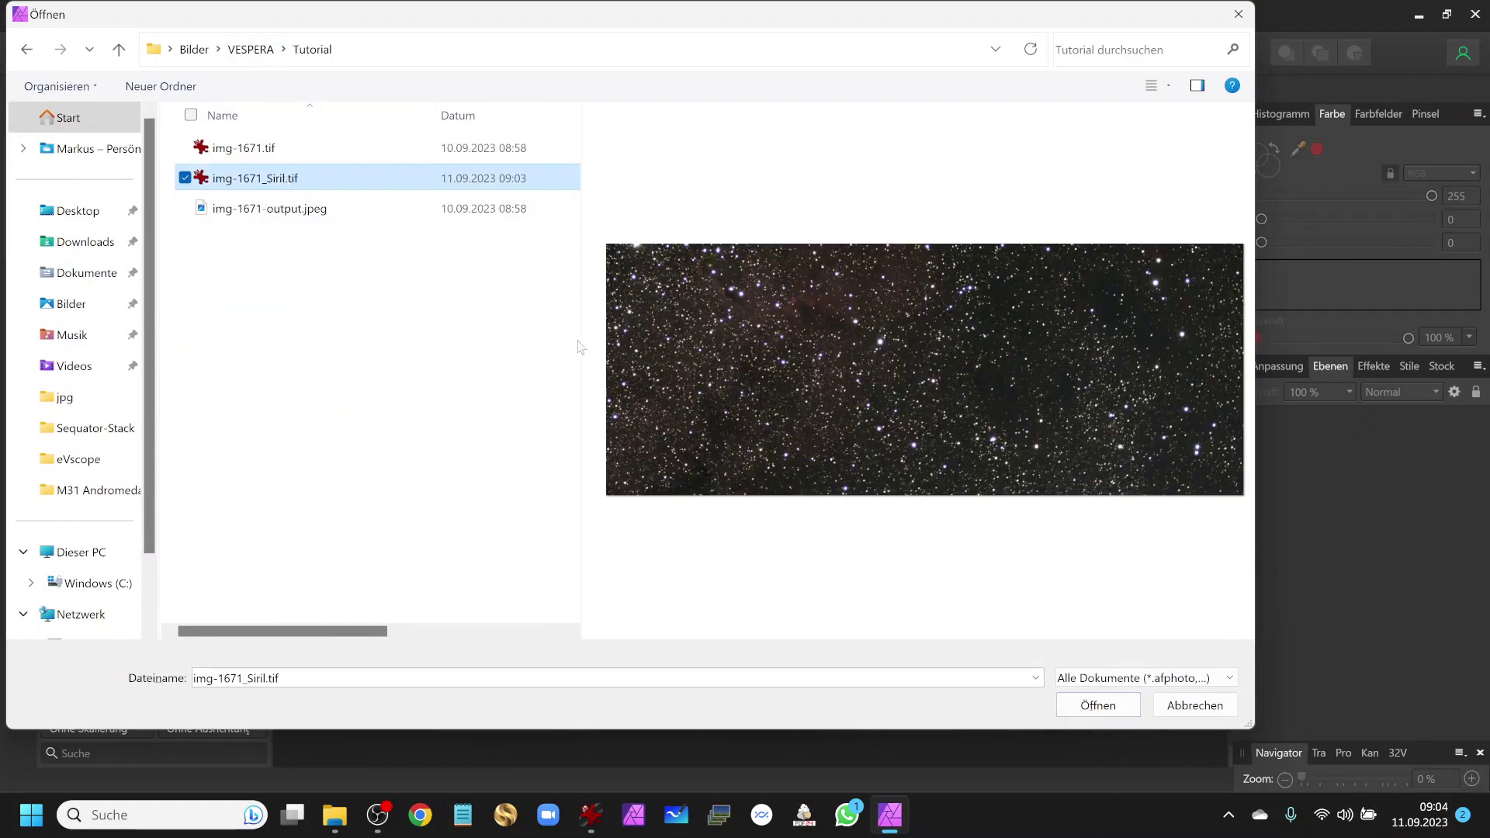
left_click(1076, 702)
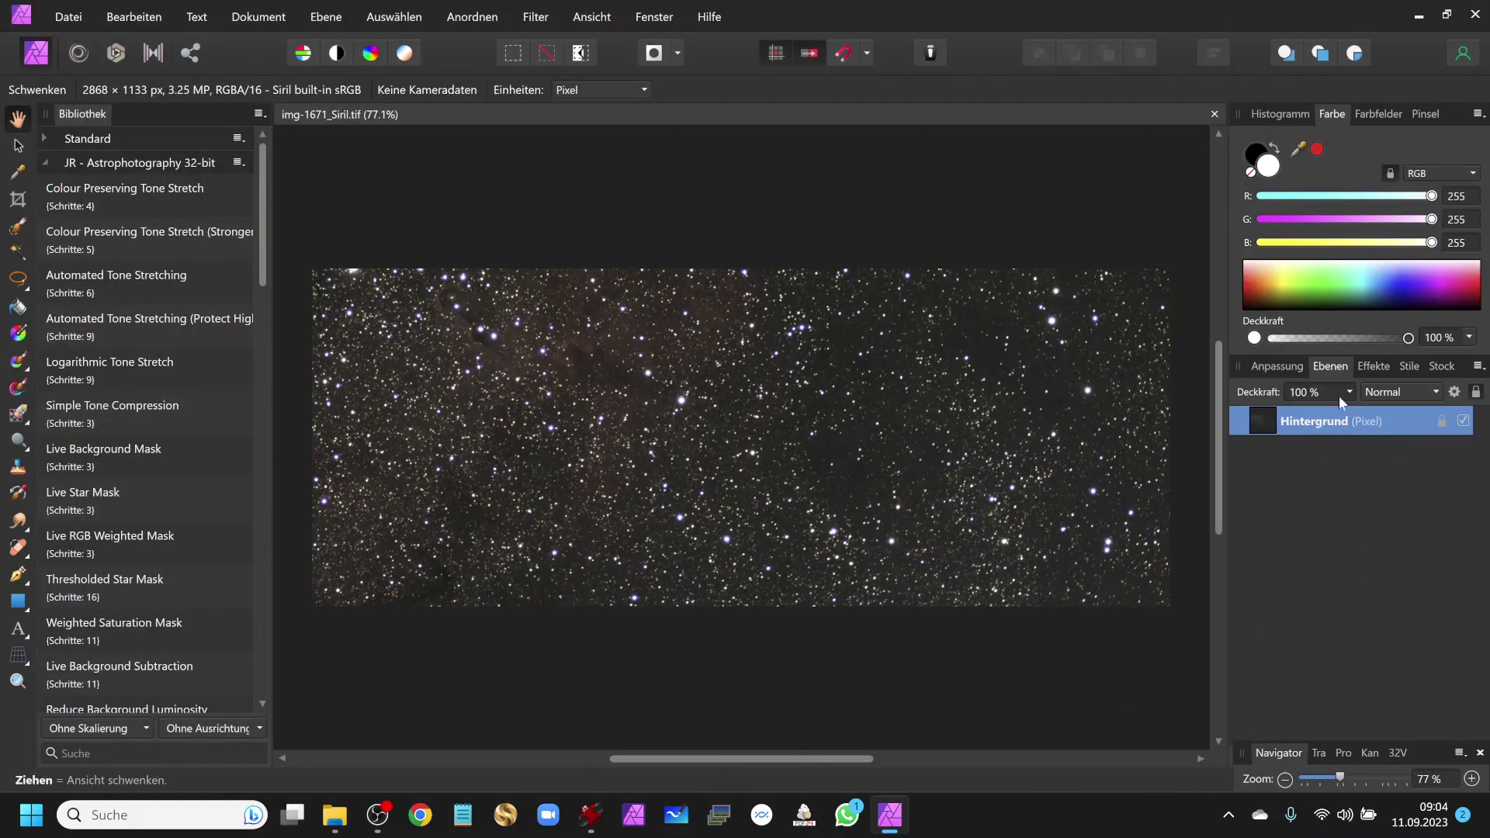
- Duplicate the Hintergrund layer and rename the lower copy to Ori
right_click(1308, 425)
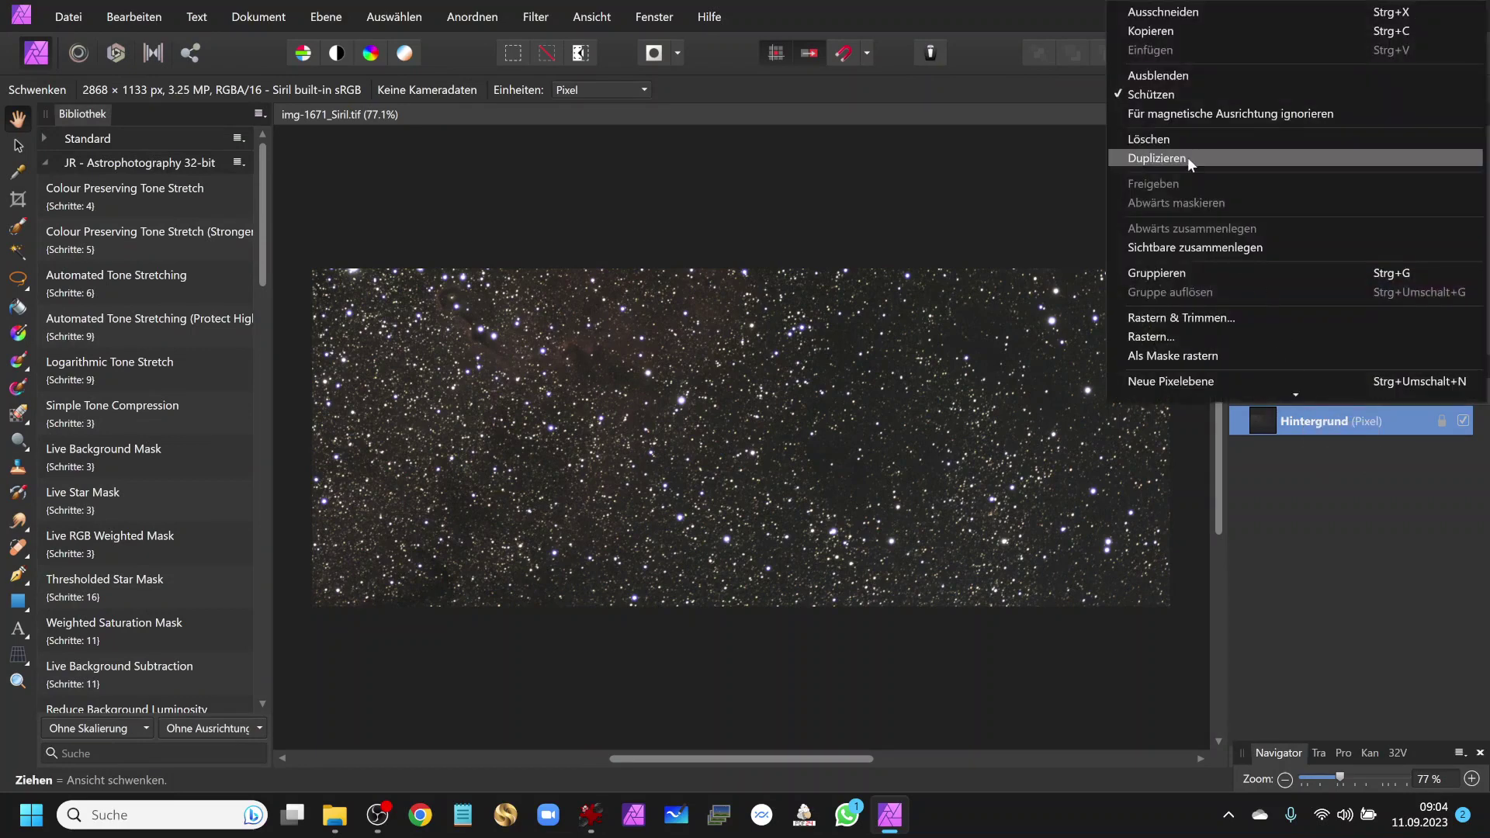
left_click(1187, 157)
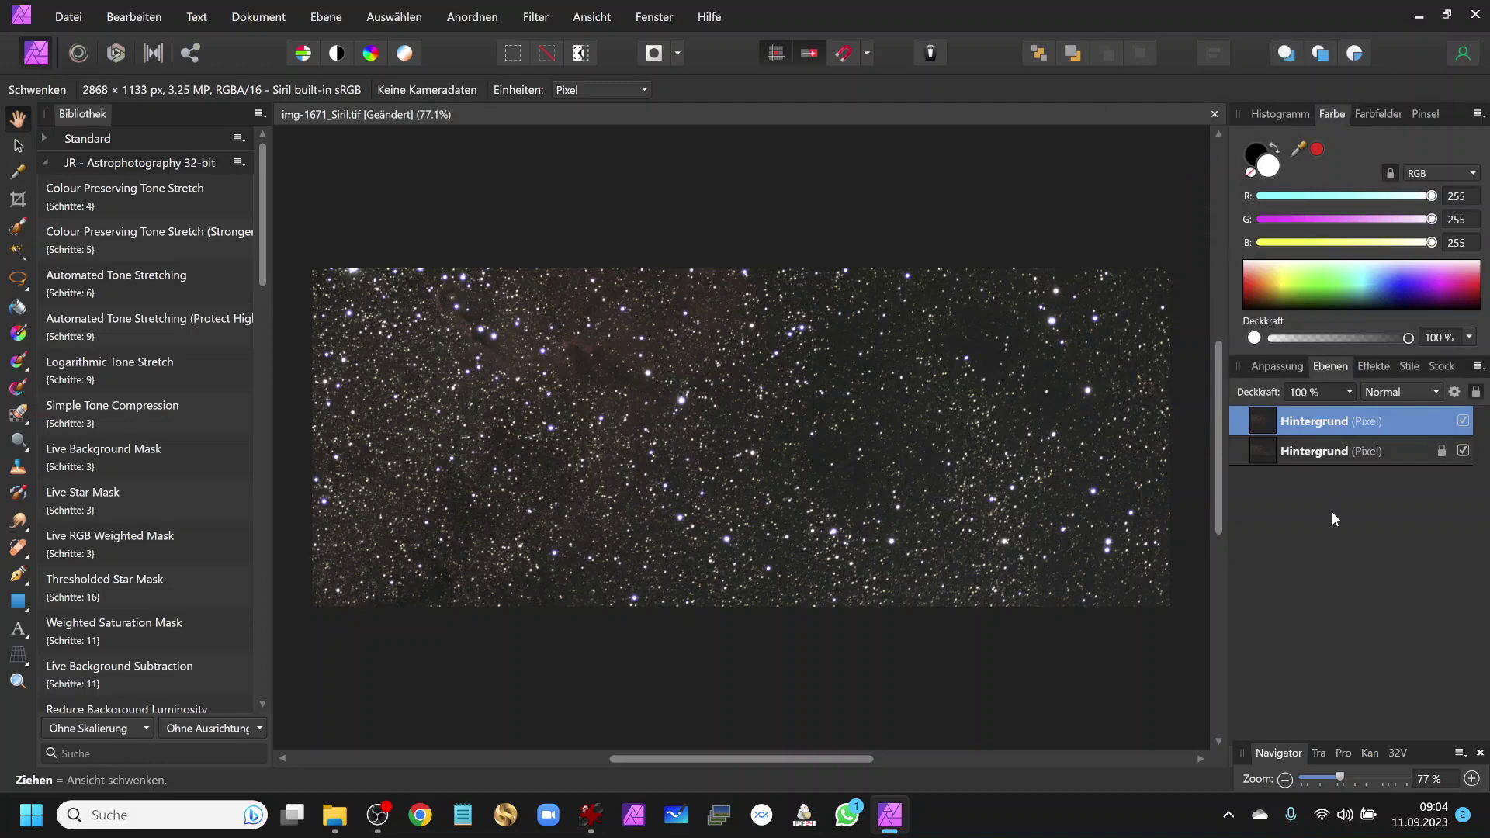
double_click(1324, 453)
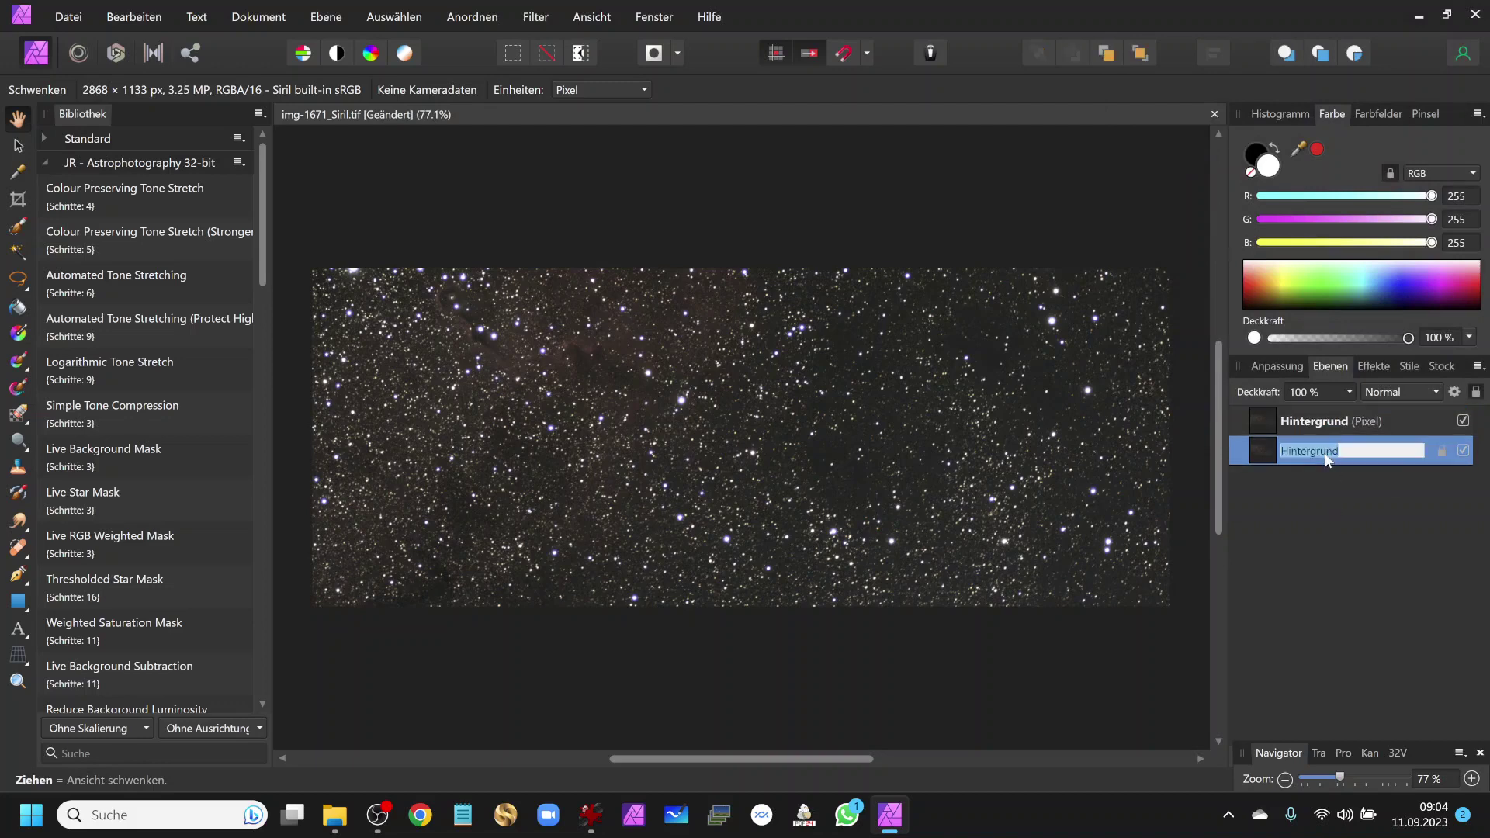
type("Ori")
key("Return")
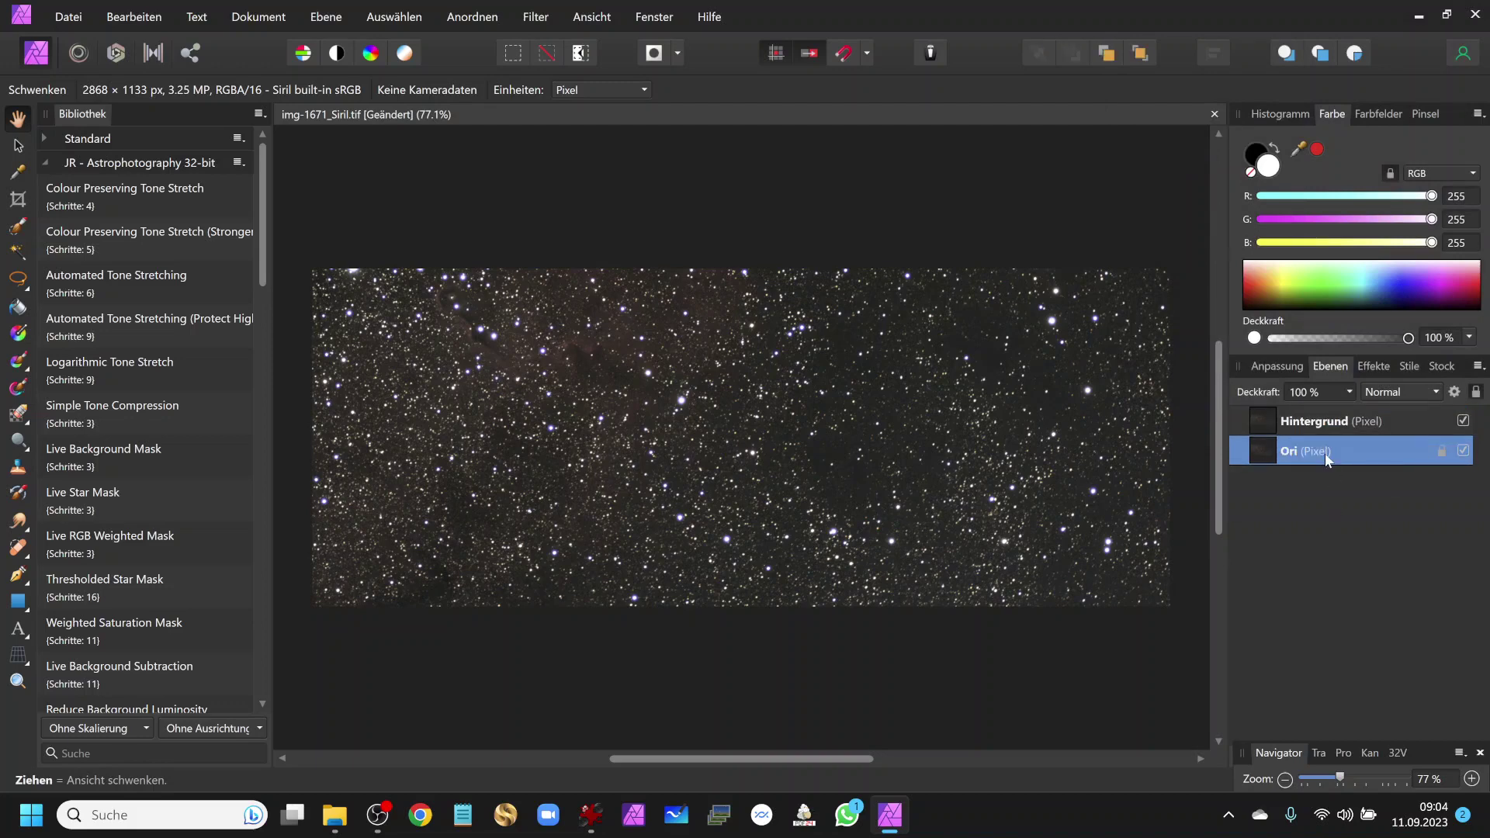
- Rename the upper Hintergrund layer to StarXT
left_click(1310, 429)
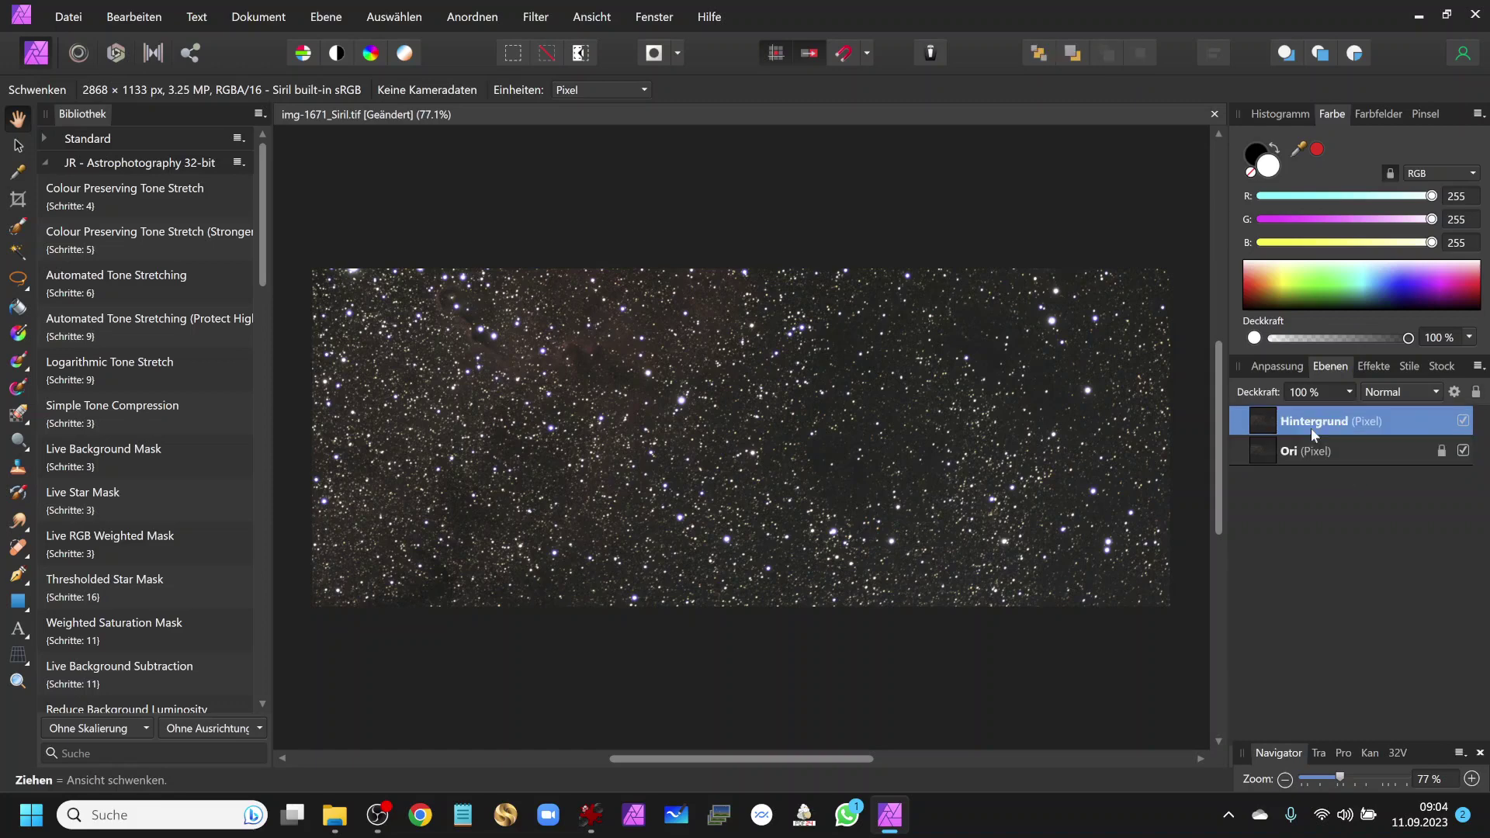
double_click(1311, 426)
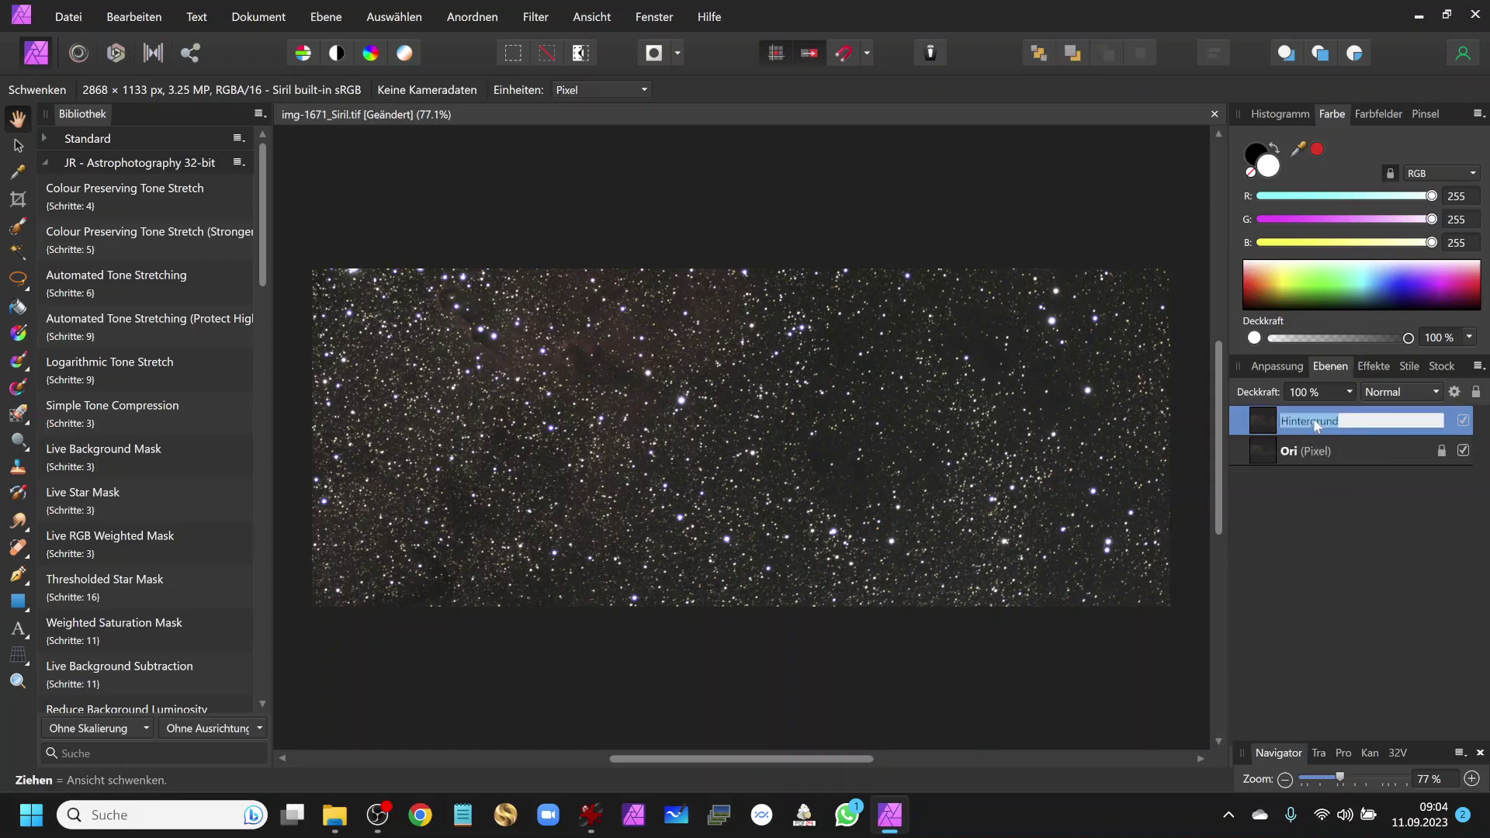
type("StarXT")
key("Return")
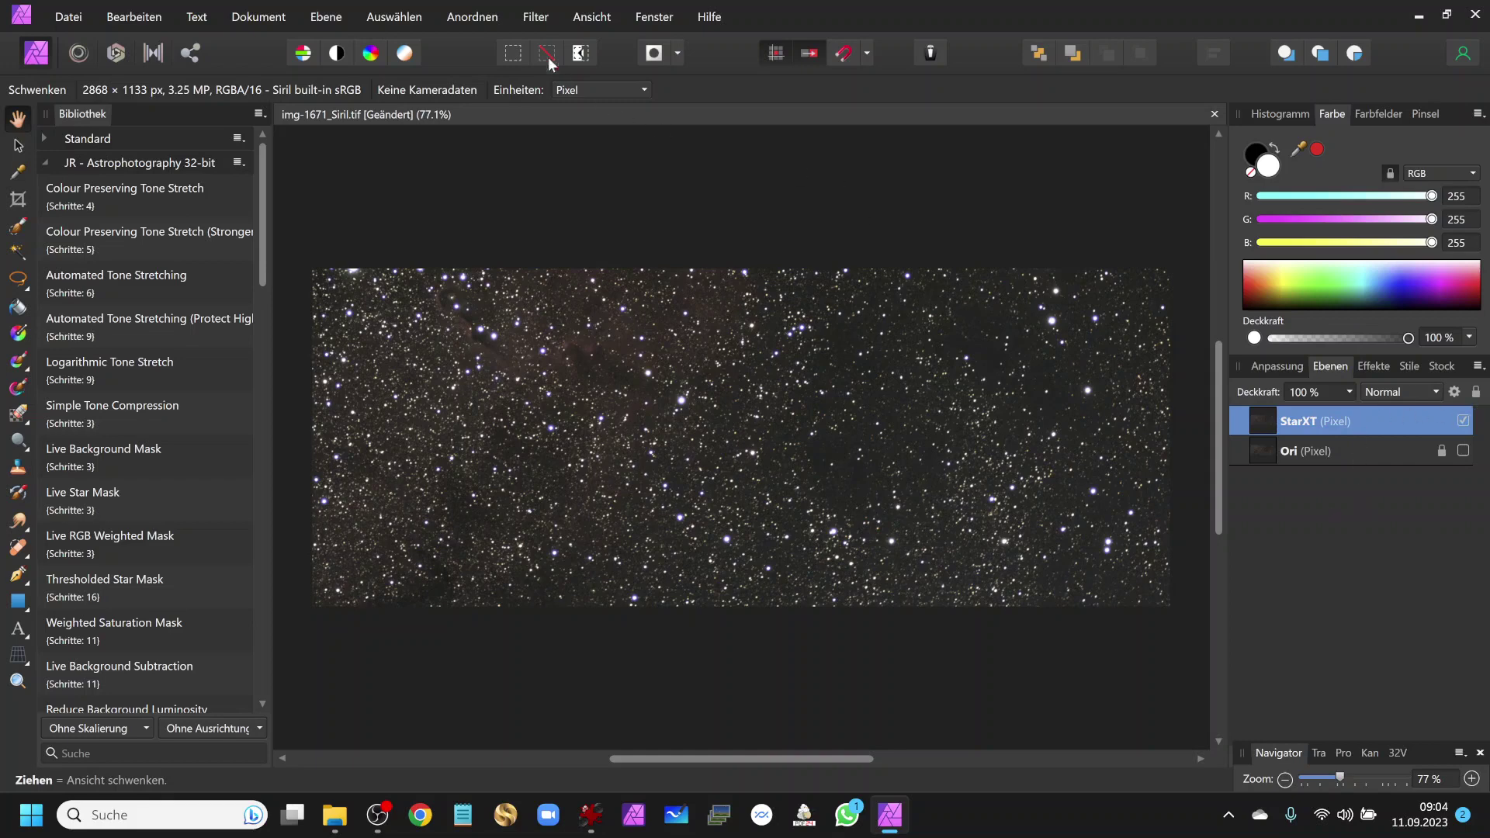
- Run RC-Astro StarXTerminator on the StarXT layer with Large Tile Overlap enabled
left_click(530, 21)
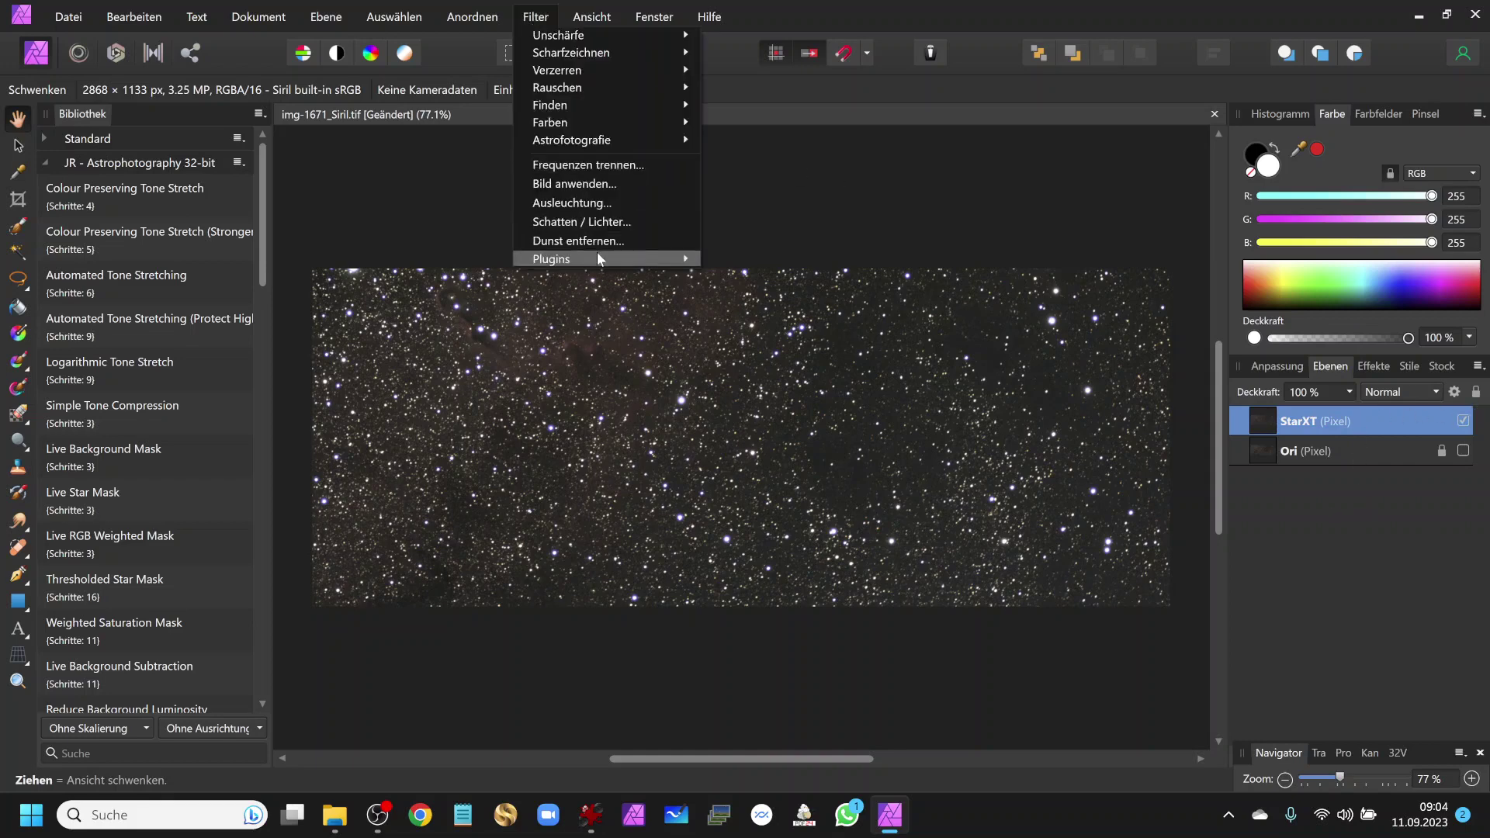
mouse_move(552, 258)
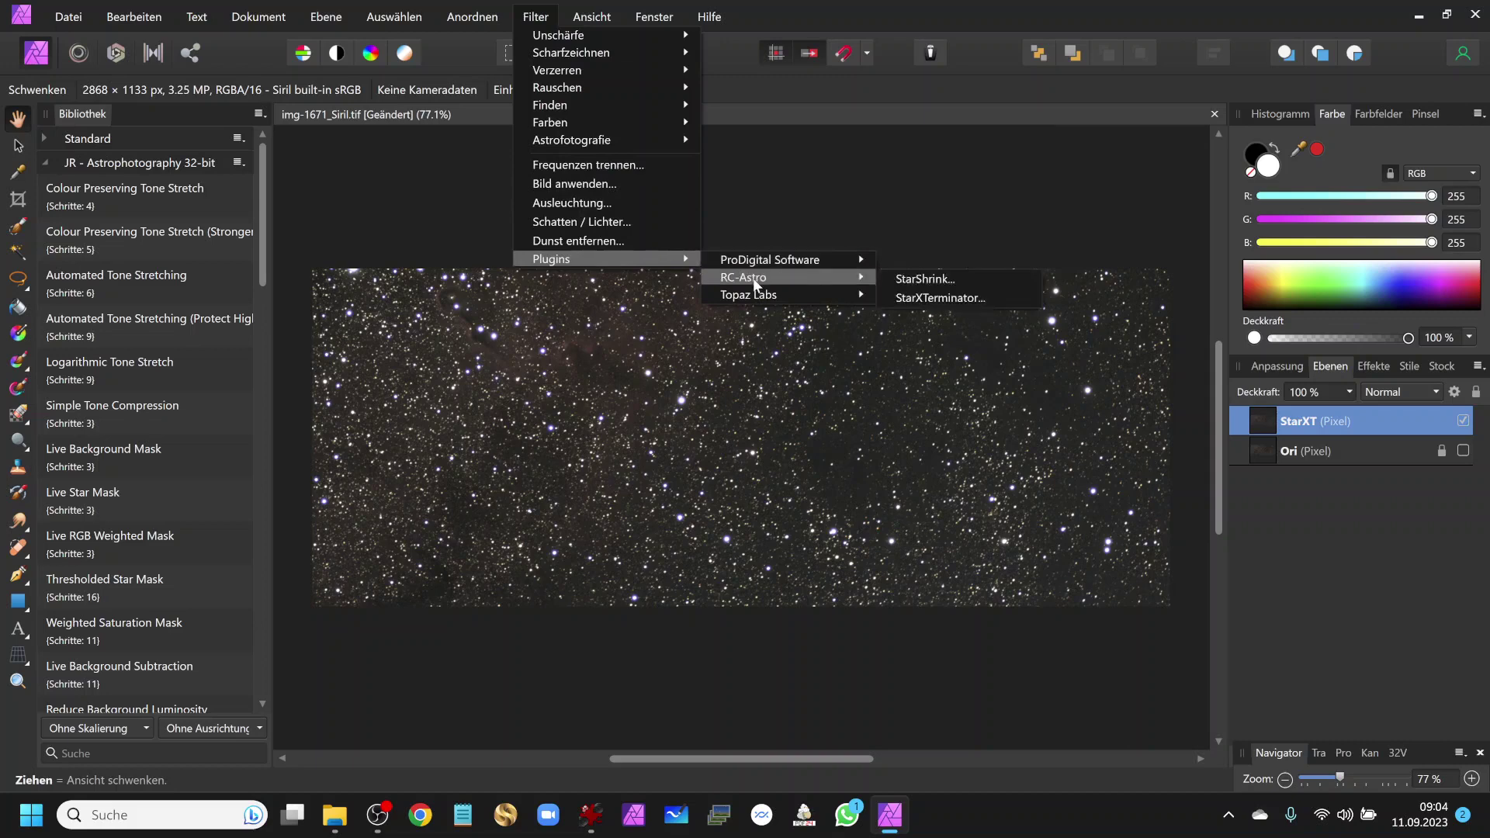
mouse_move(768, 277)
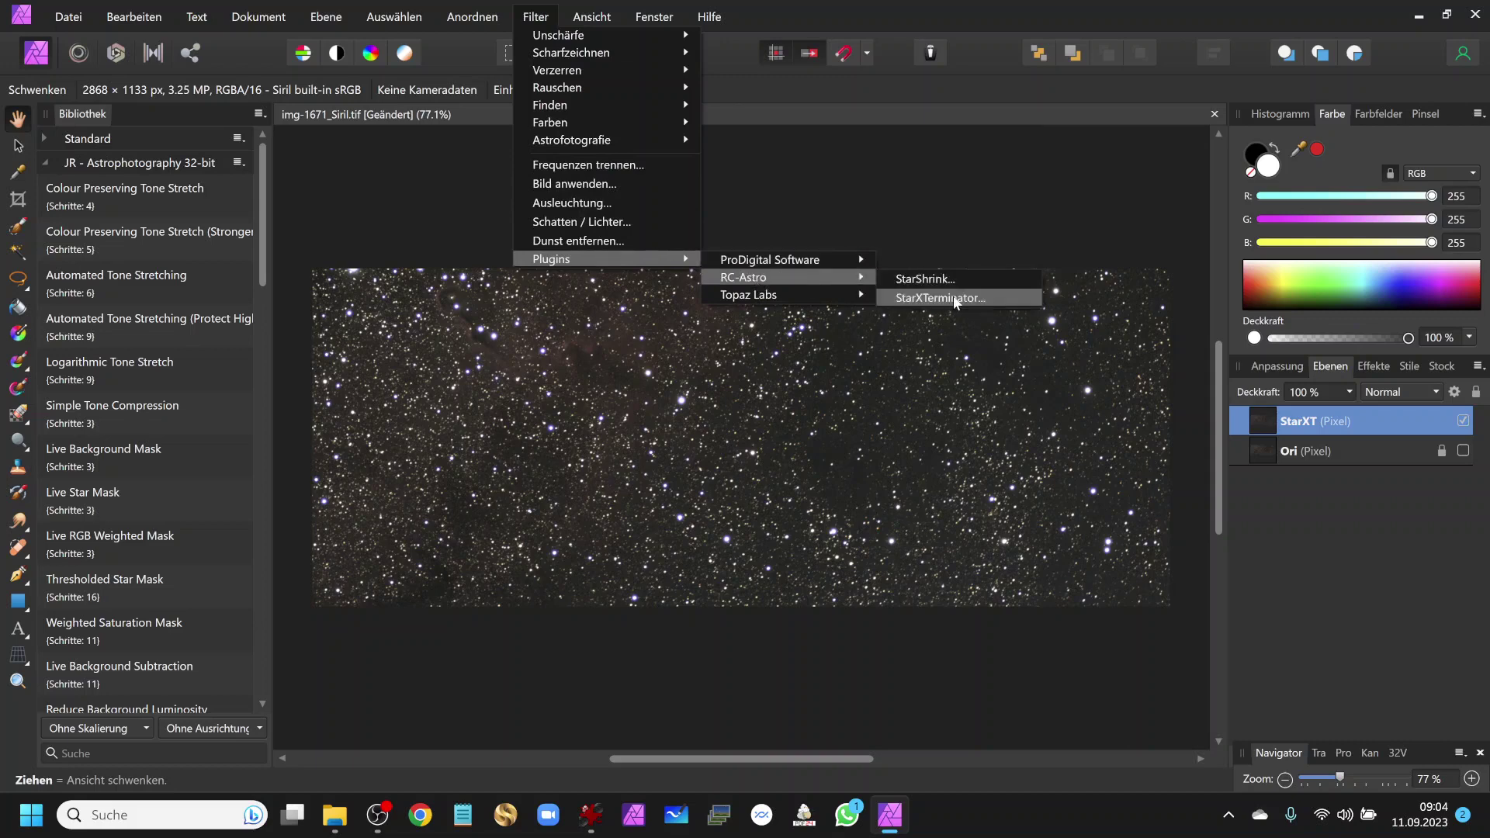
left_click(953, 298)
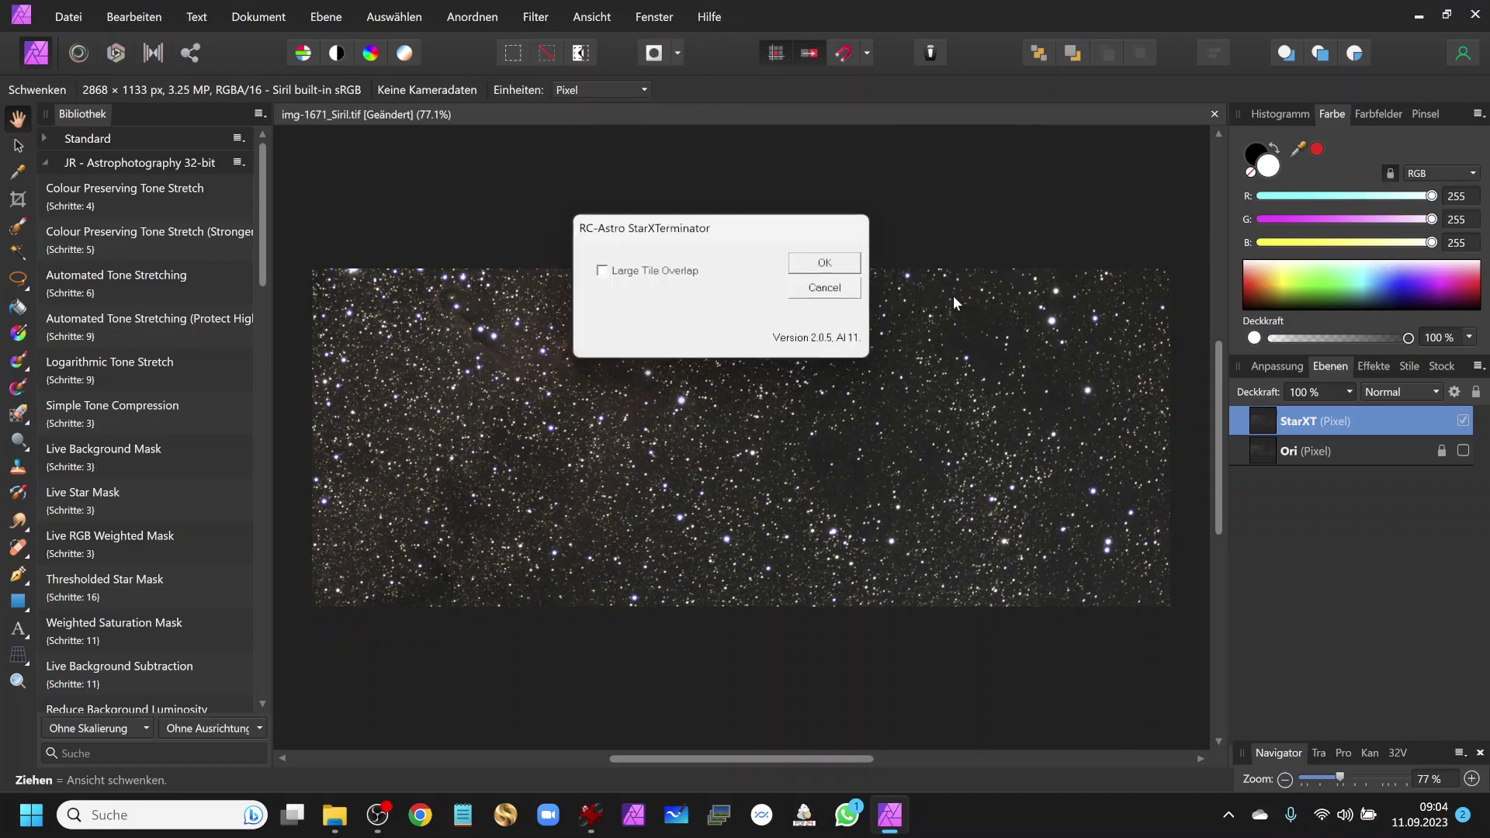
left_click(602, 270)
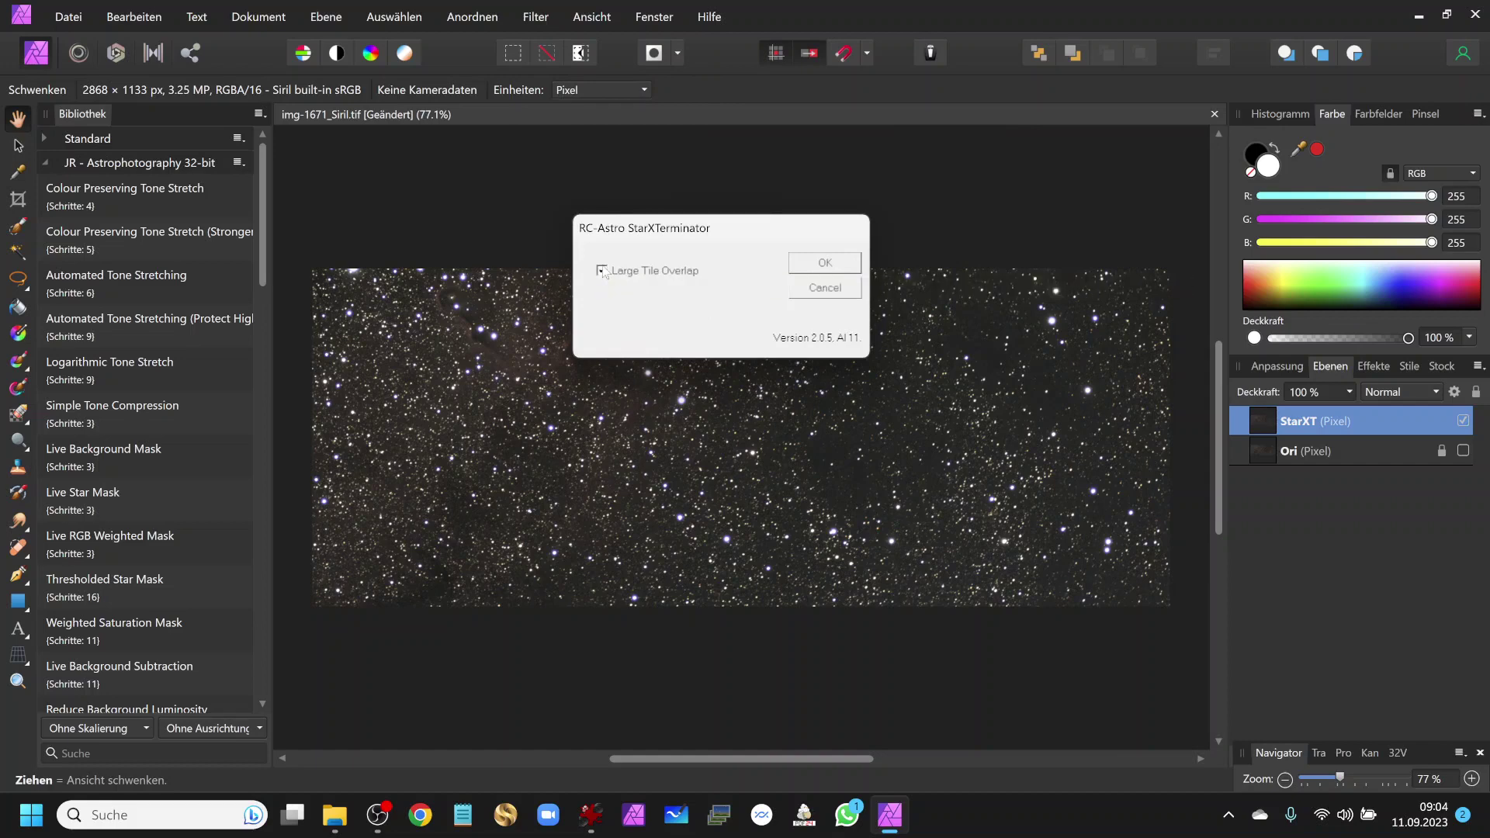
left_click(825, 263)
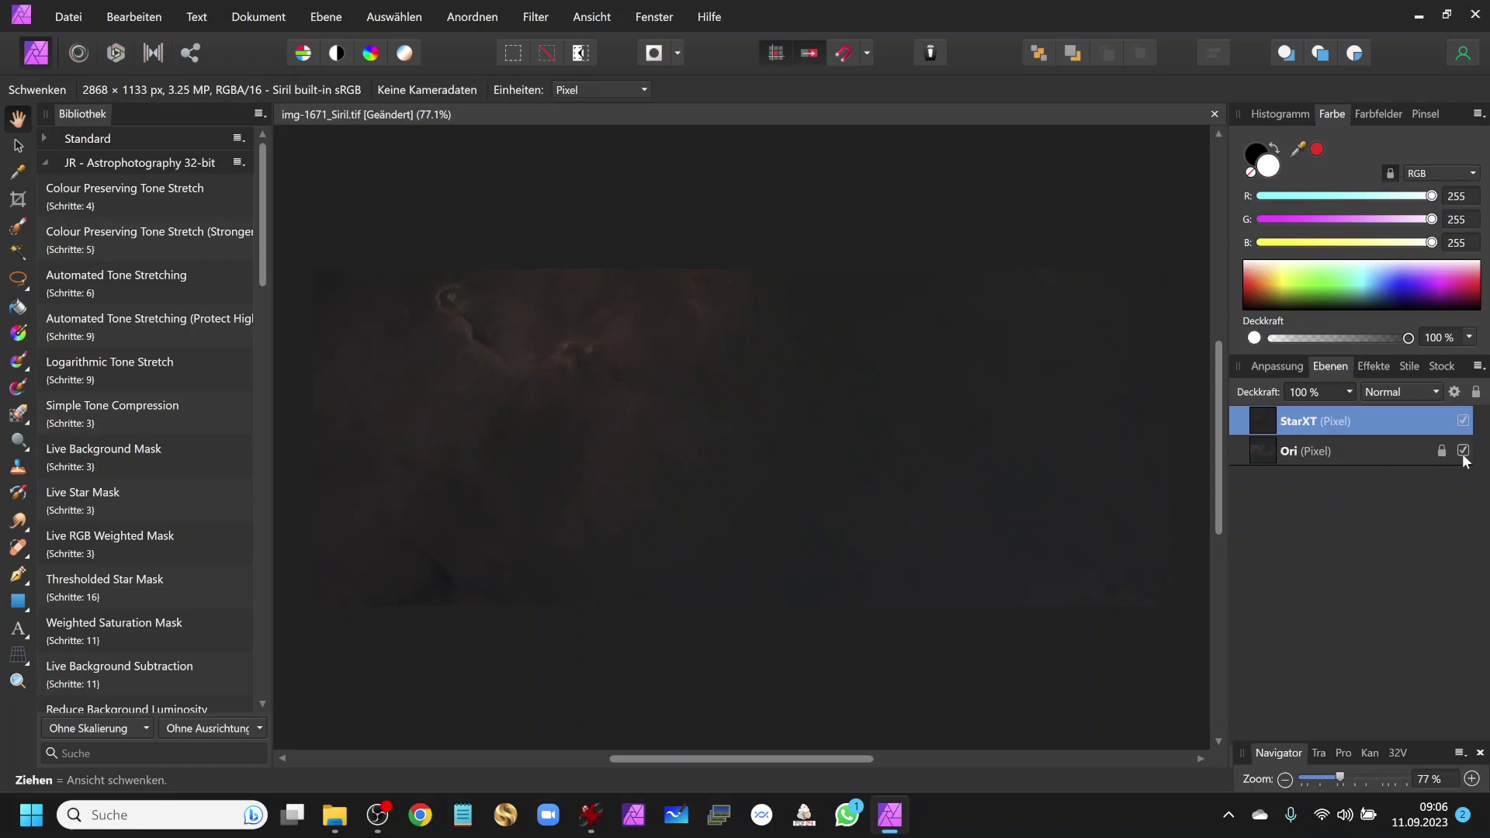
- Toggle StarXT's visibility to compare against Ori, then select both StarXT and Ori layers
left_click(1463, 421)
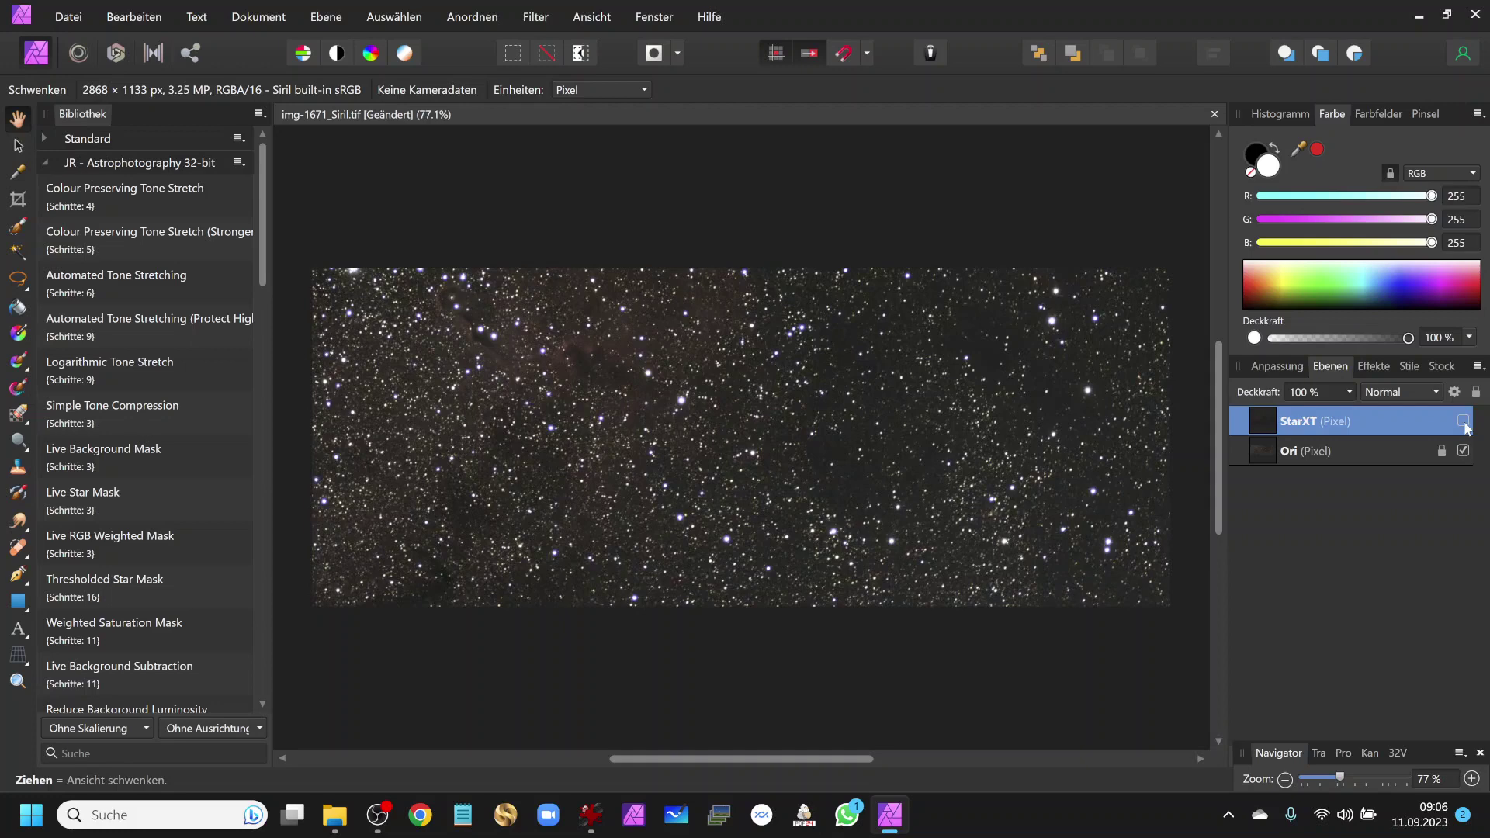
left_click(1464, 423)
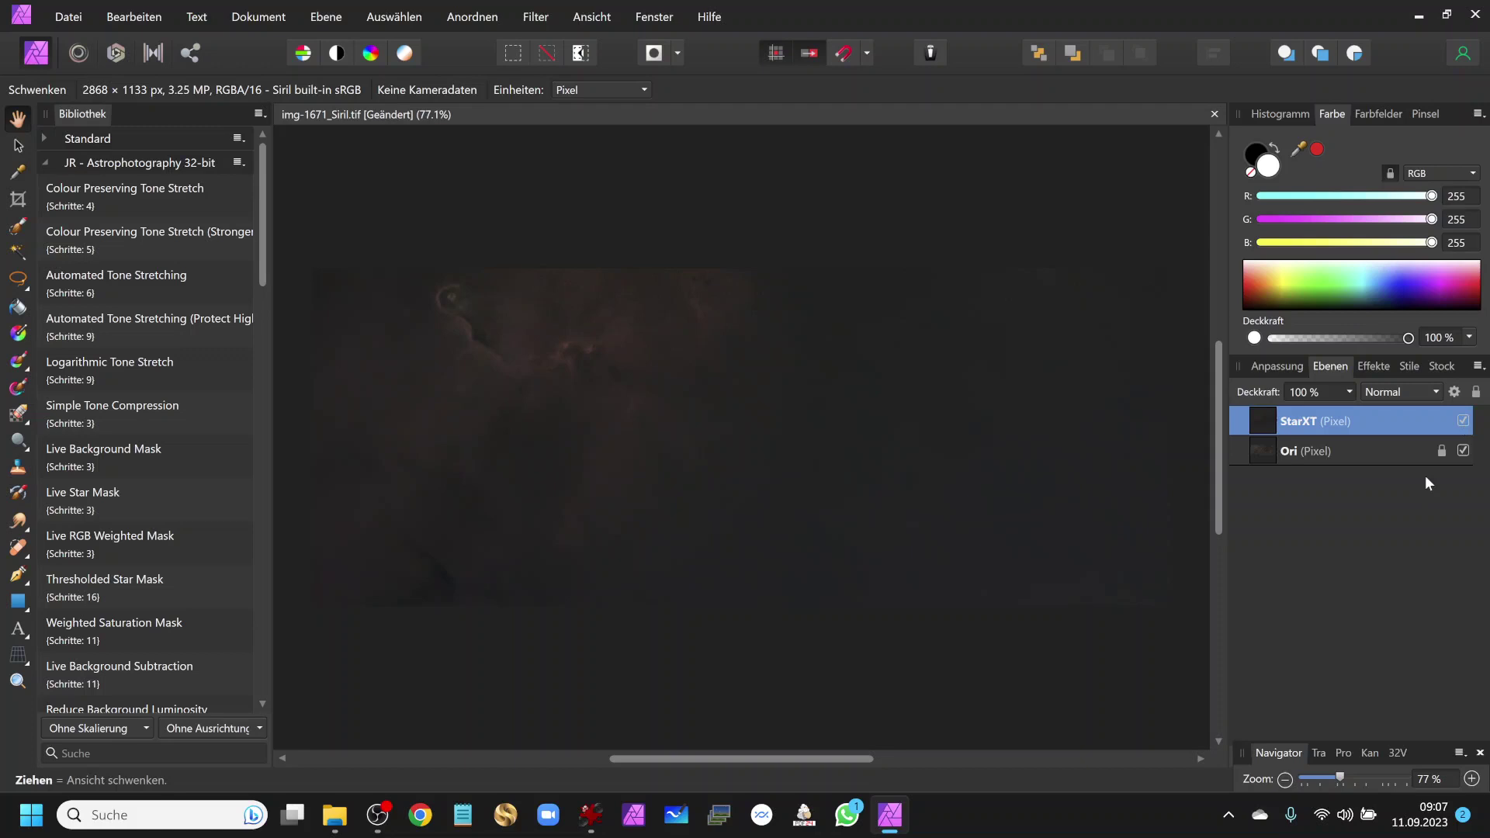
left_click(1319, 454, "ctrl")
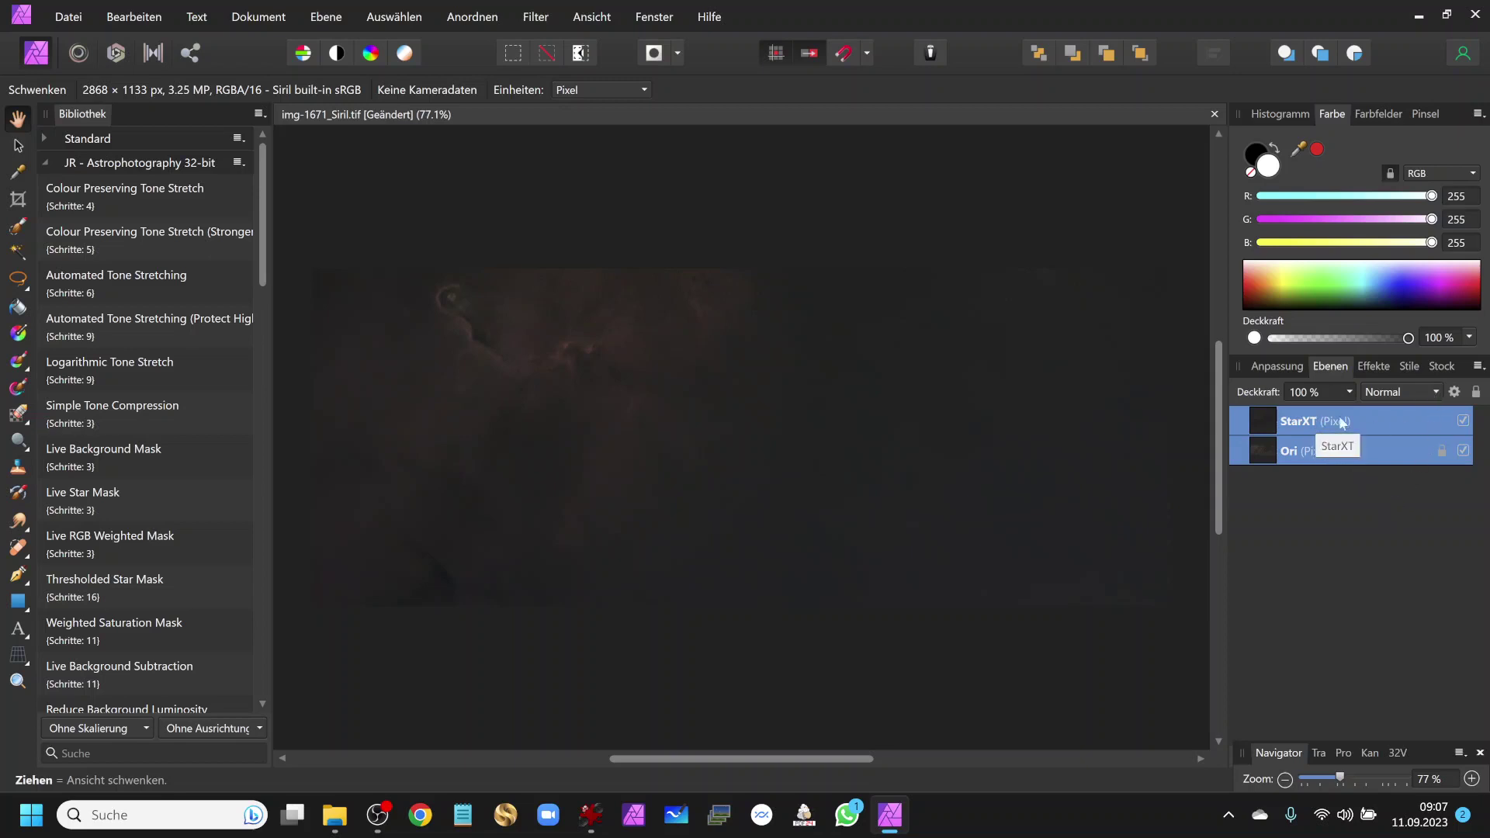
- Set the selected StarXT and Ori layers to the Differenz blend mode
left_click(1434, 385)
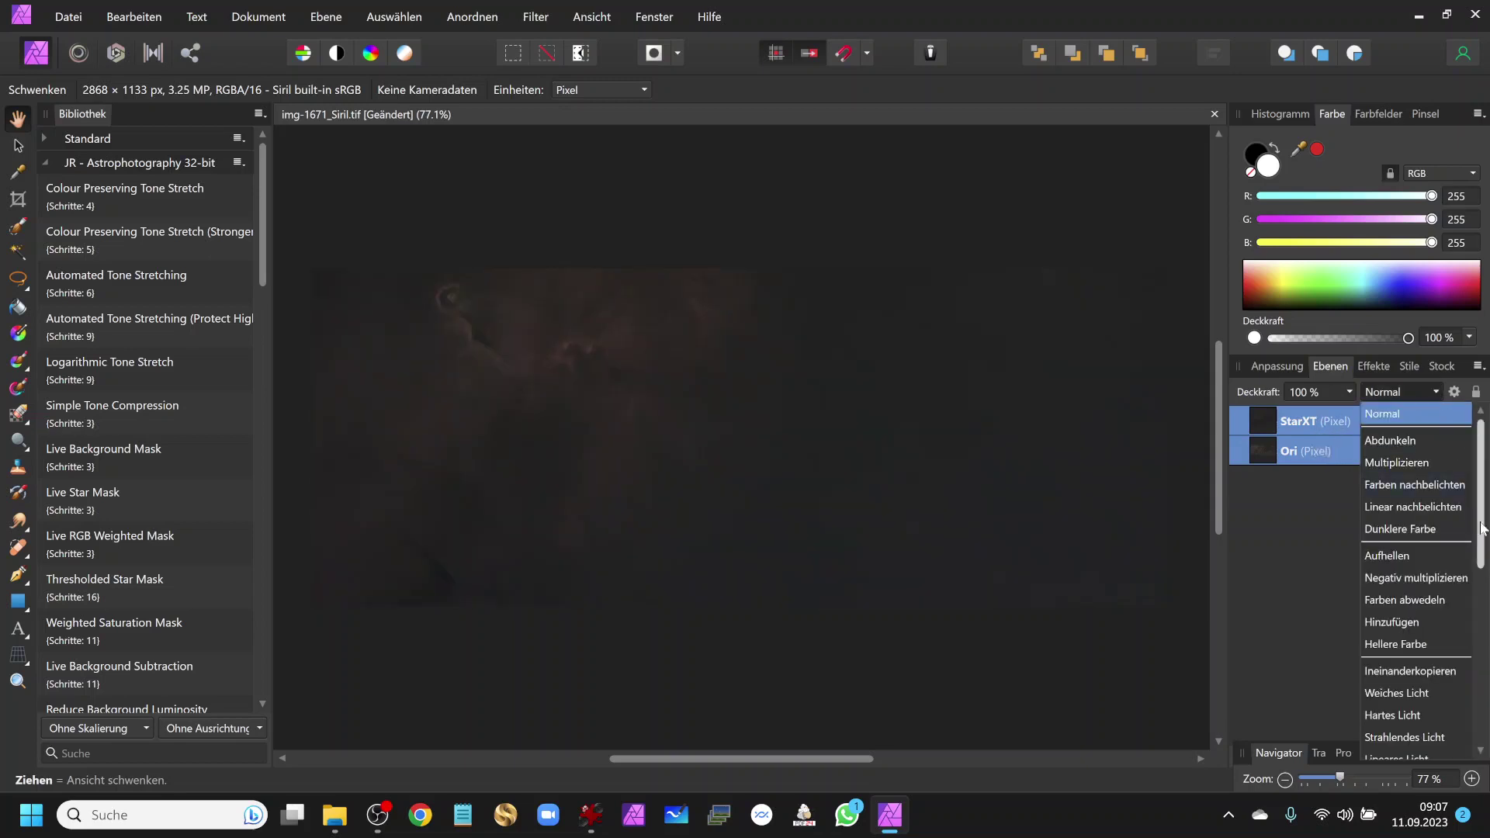
left_click(1482, 605)
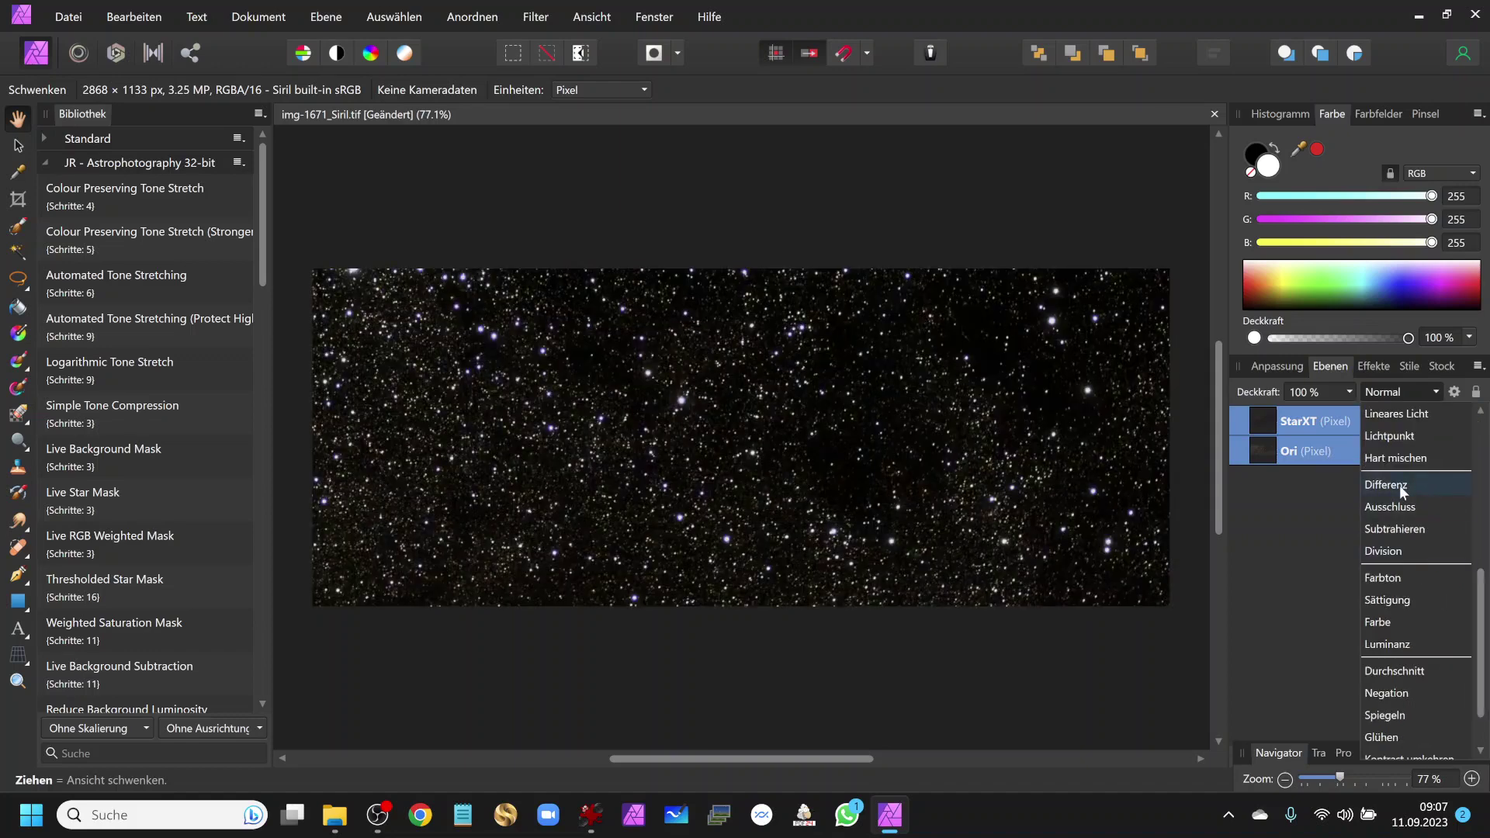
left_click(1398, 485)
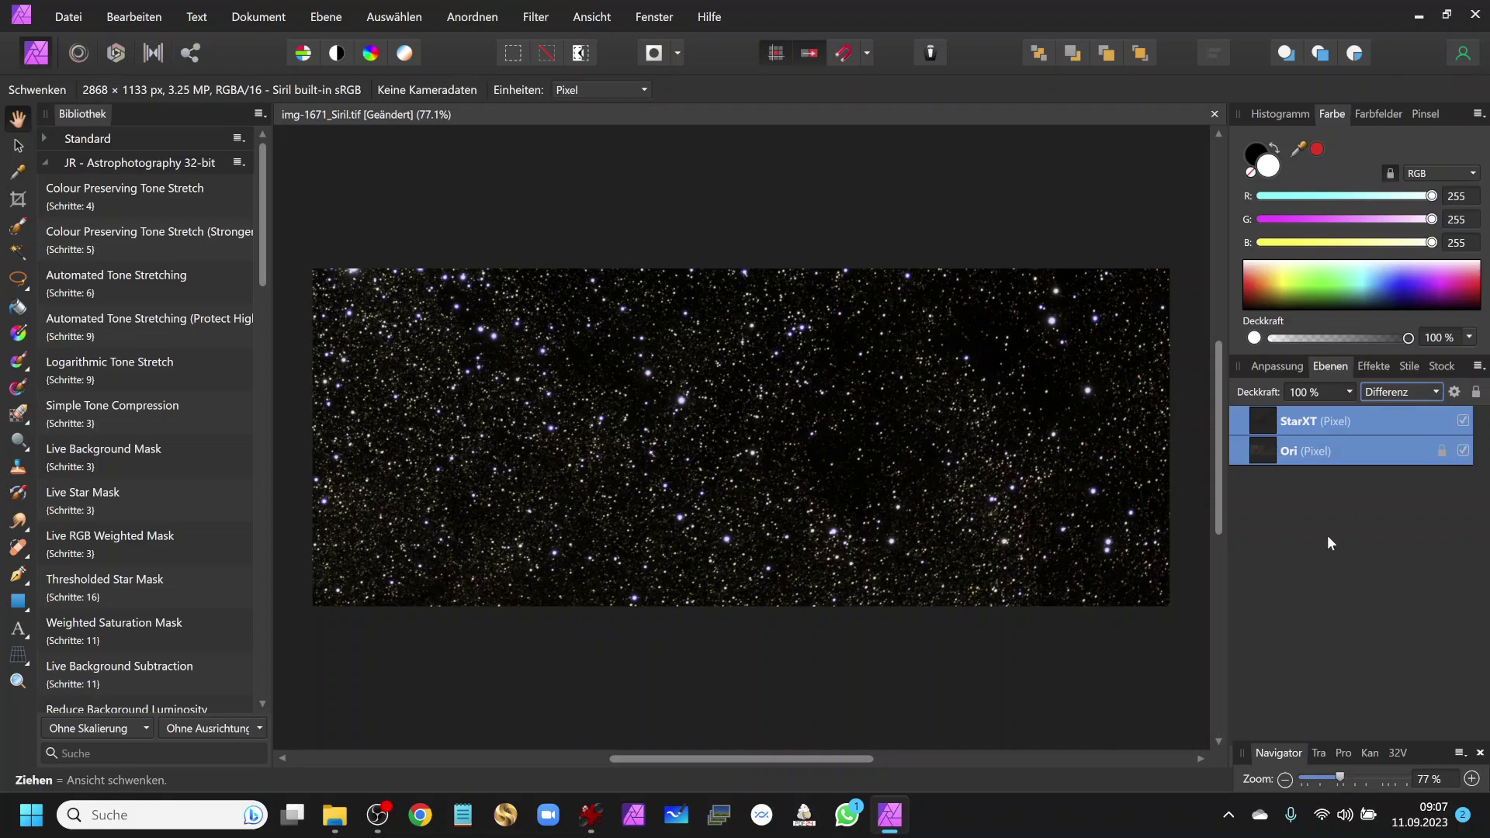
- Merge the visible result into a new layer and name it 'Stars'
right_click(1338, 458)
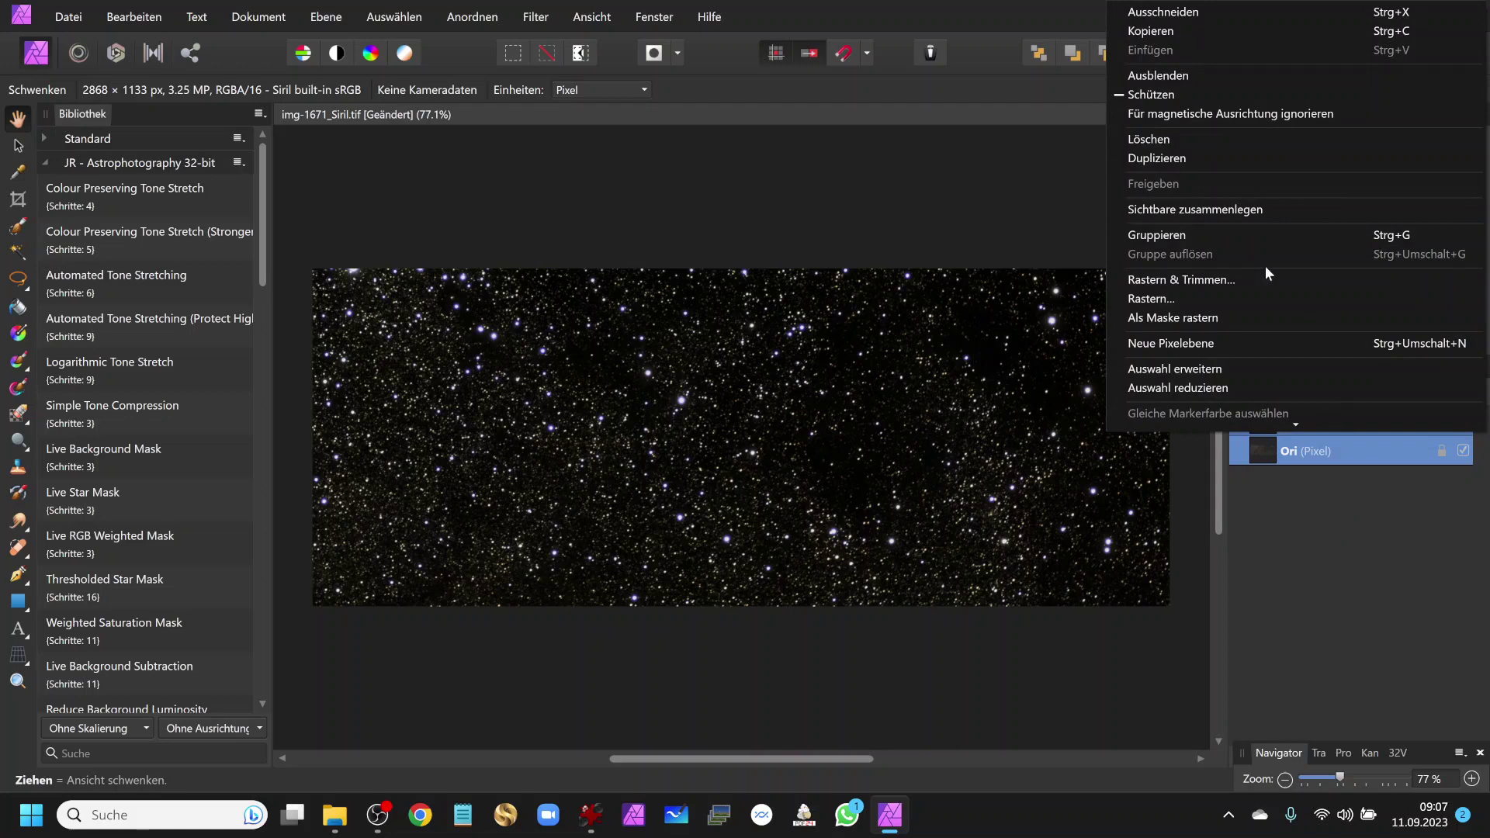
left_click(1251, 212)
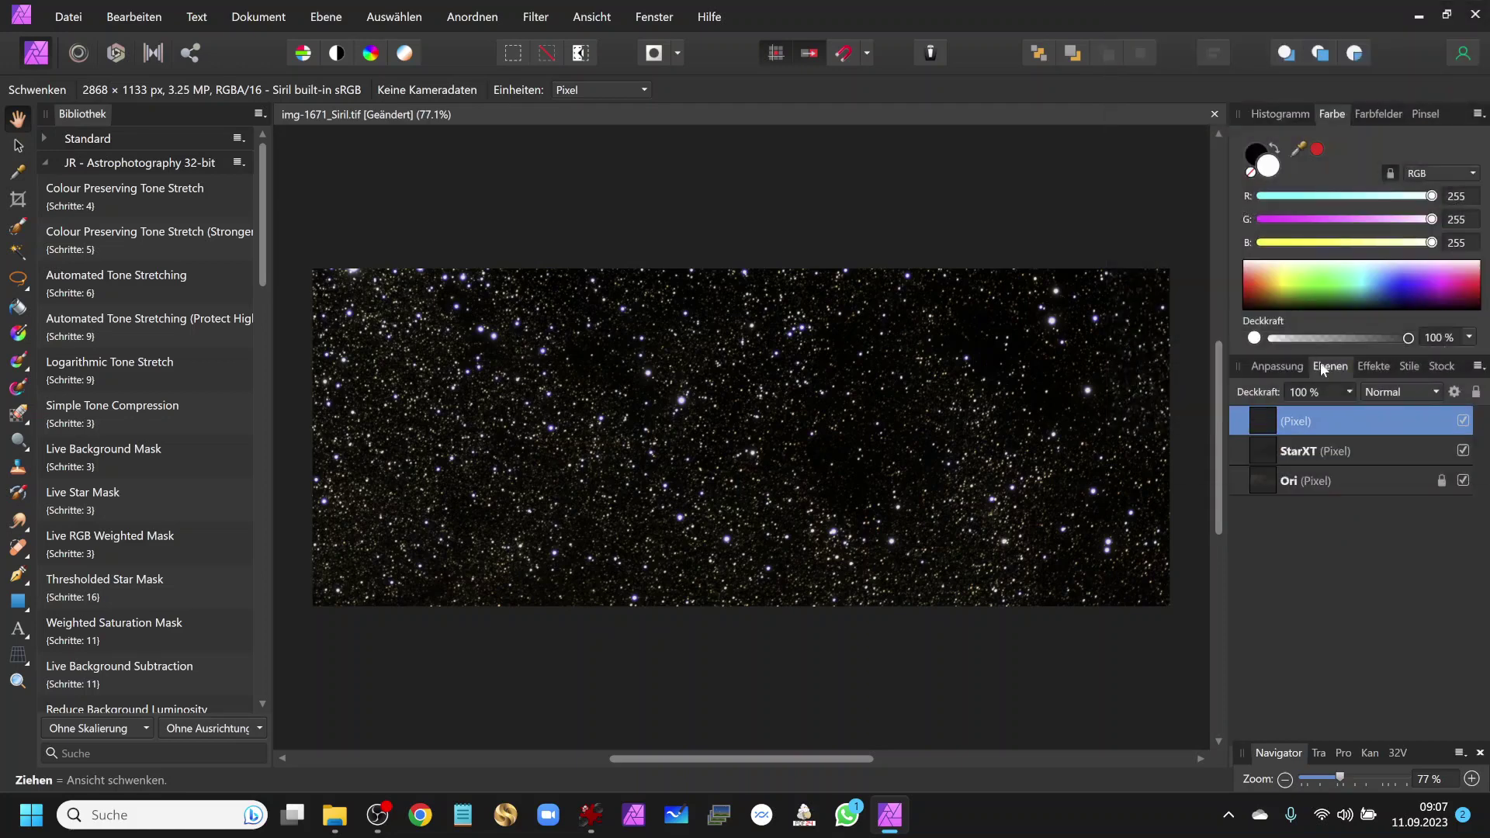
double_click(1295, 421)
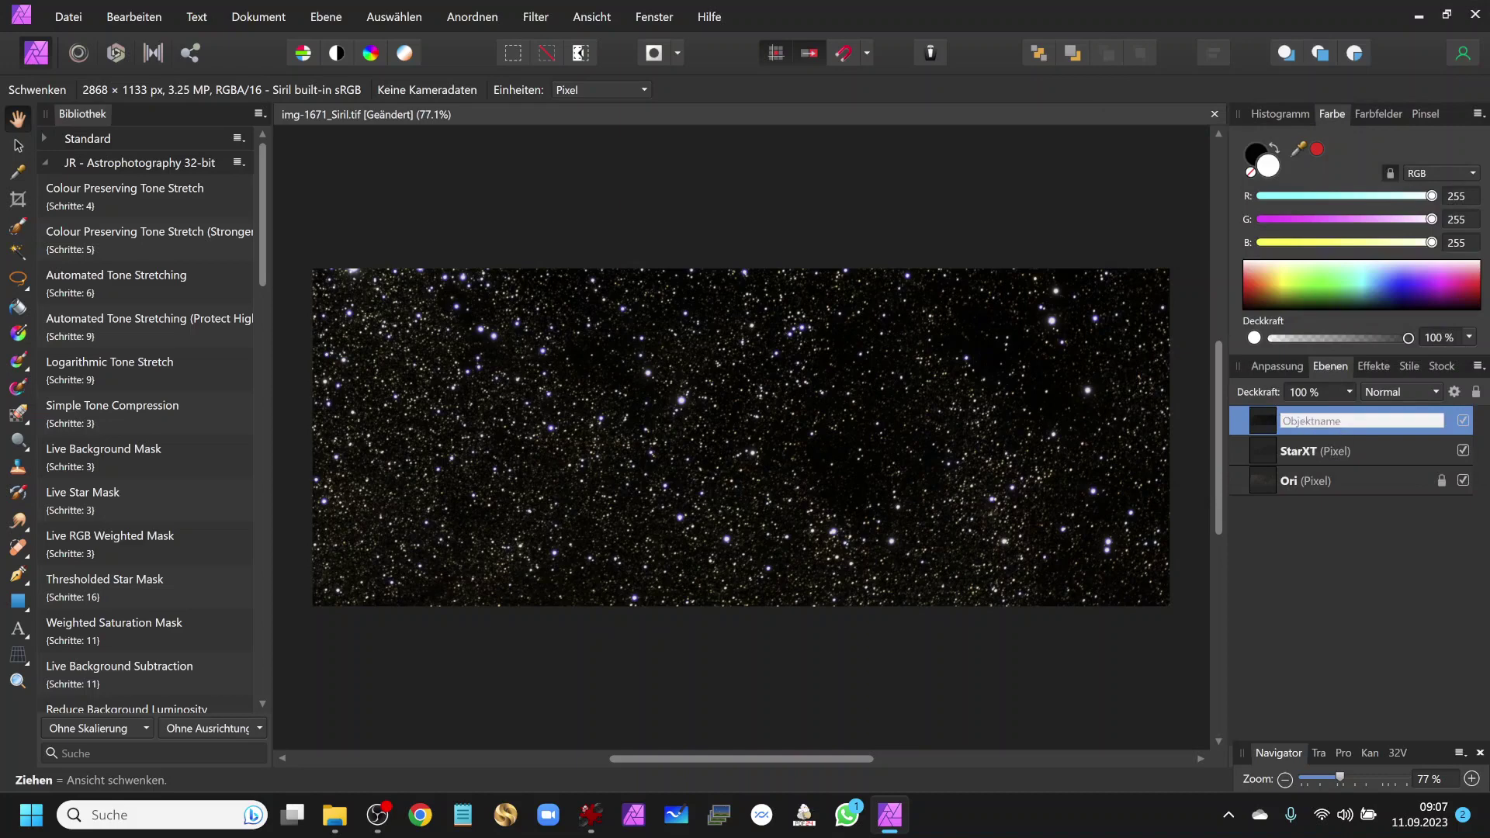
type("Stars")
key("Return")
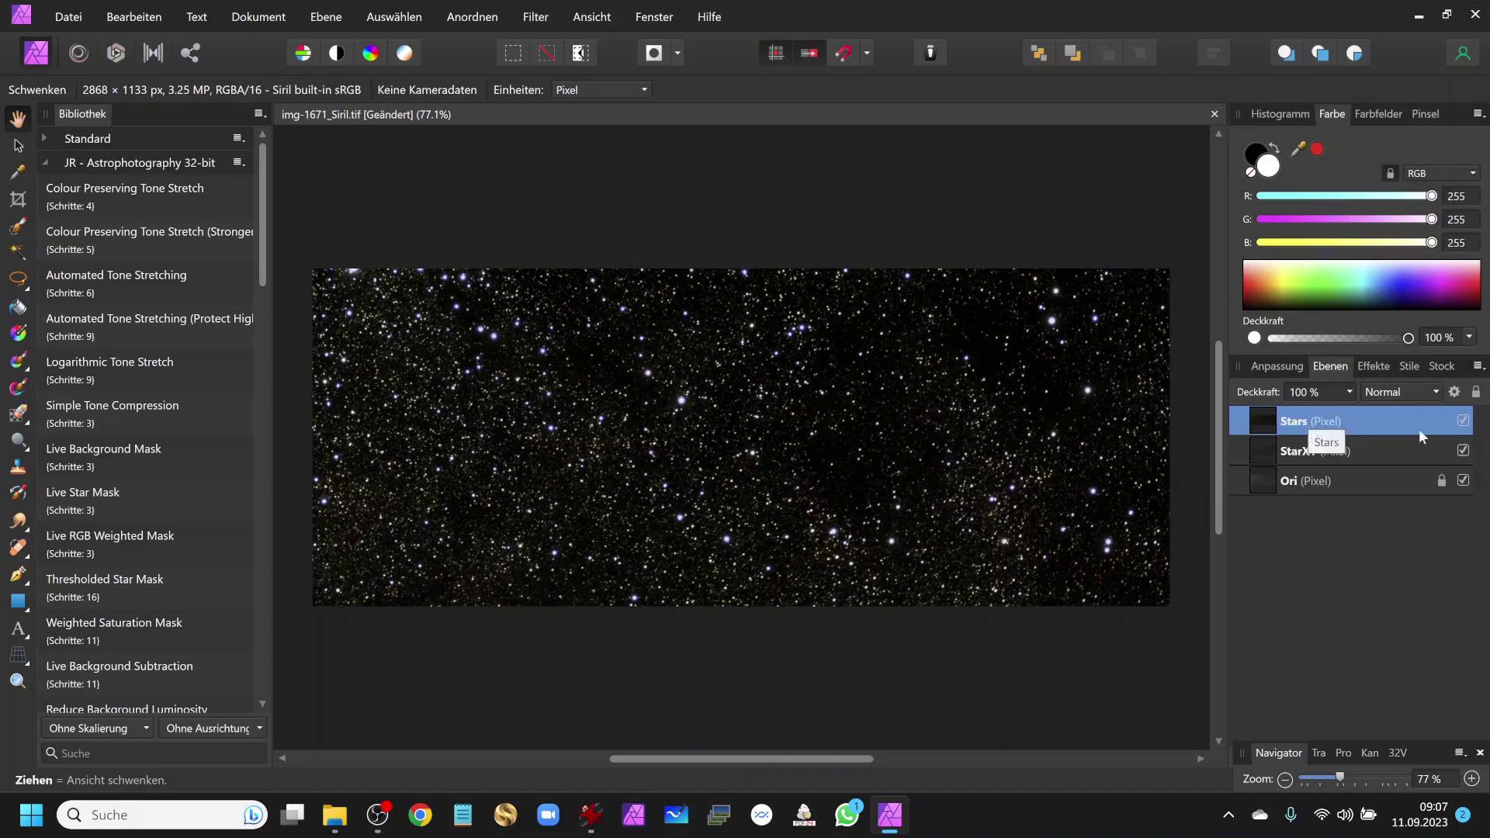
- Hide the Ori, Stars and StarXT layers in turn to compare them
left_click(1462, 480)
left_click(1463, 420)
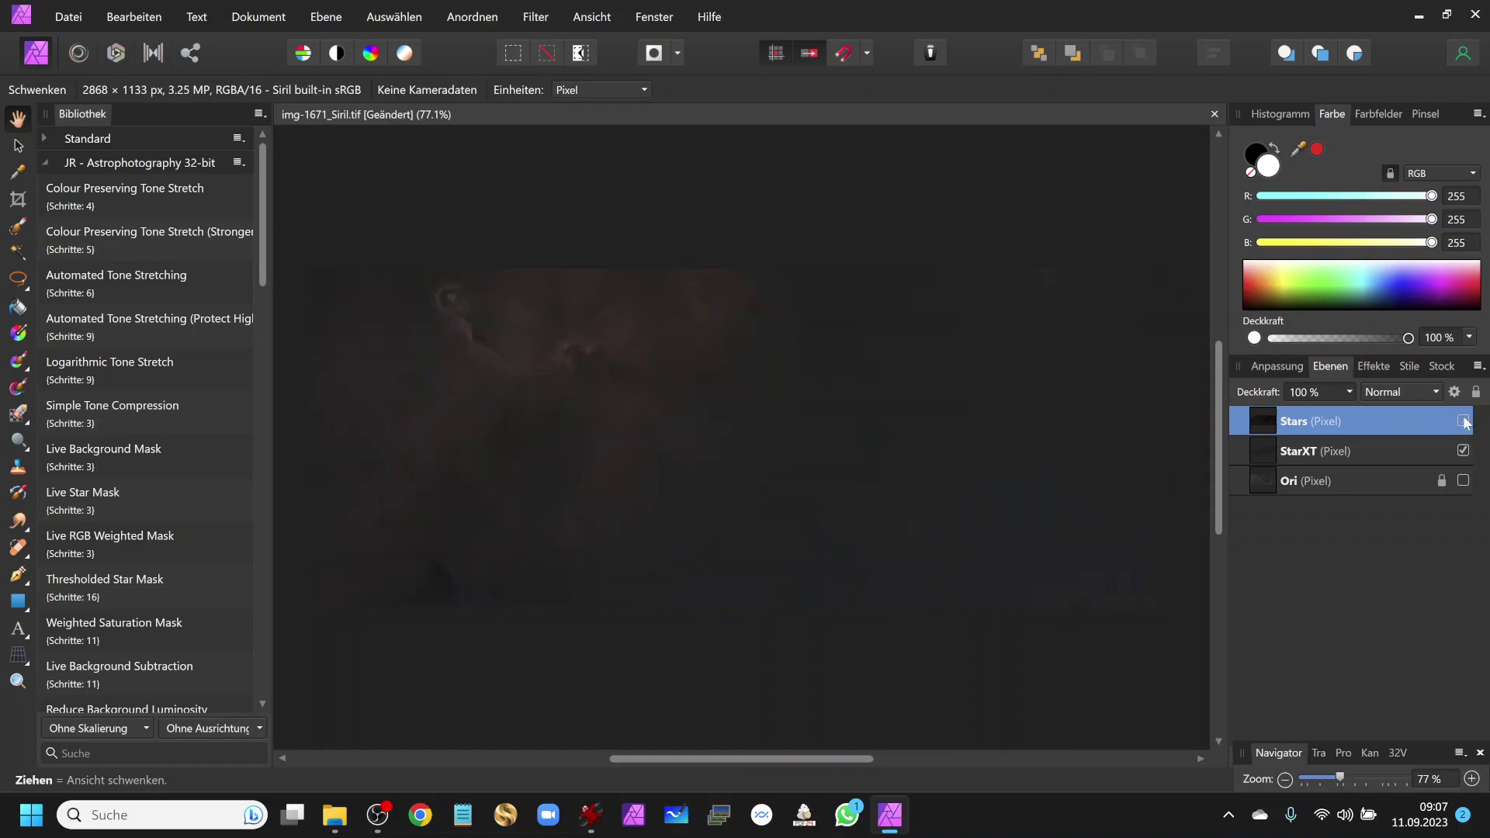
left_click(1463, 451)
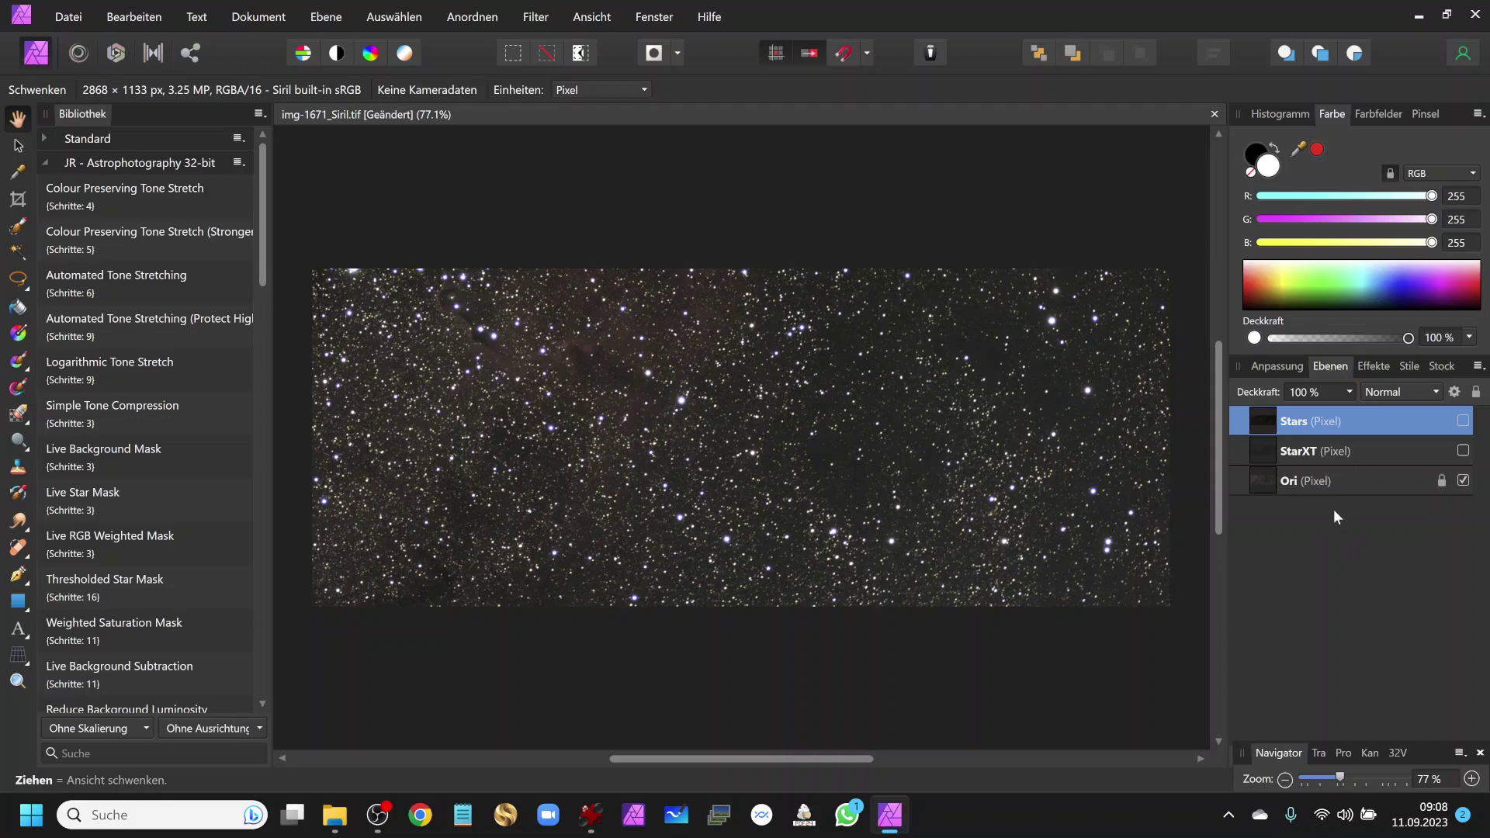
- Show only the StarXT layer and apply Auto Levels and Auto Contrast to it
left_click(1463, 451)
left_click(1462, 480)
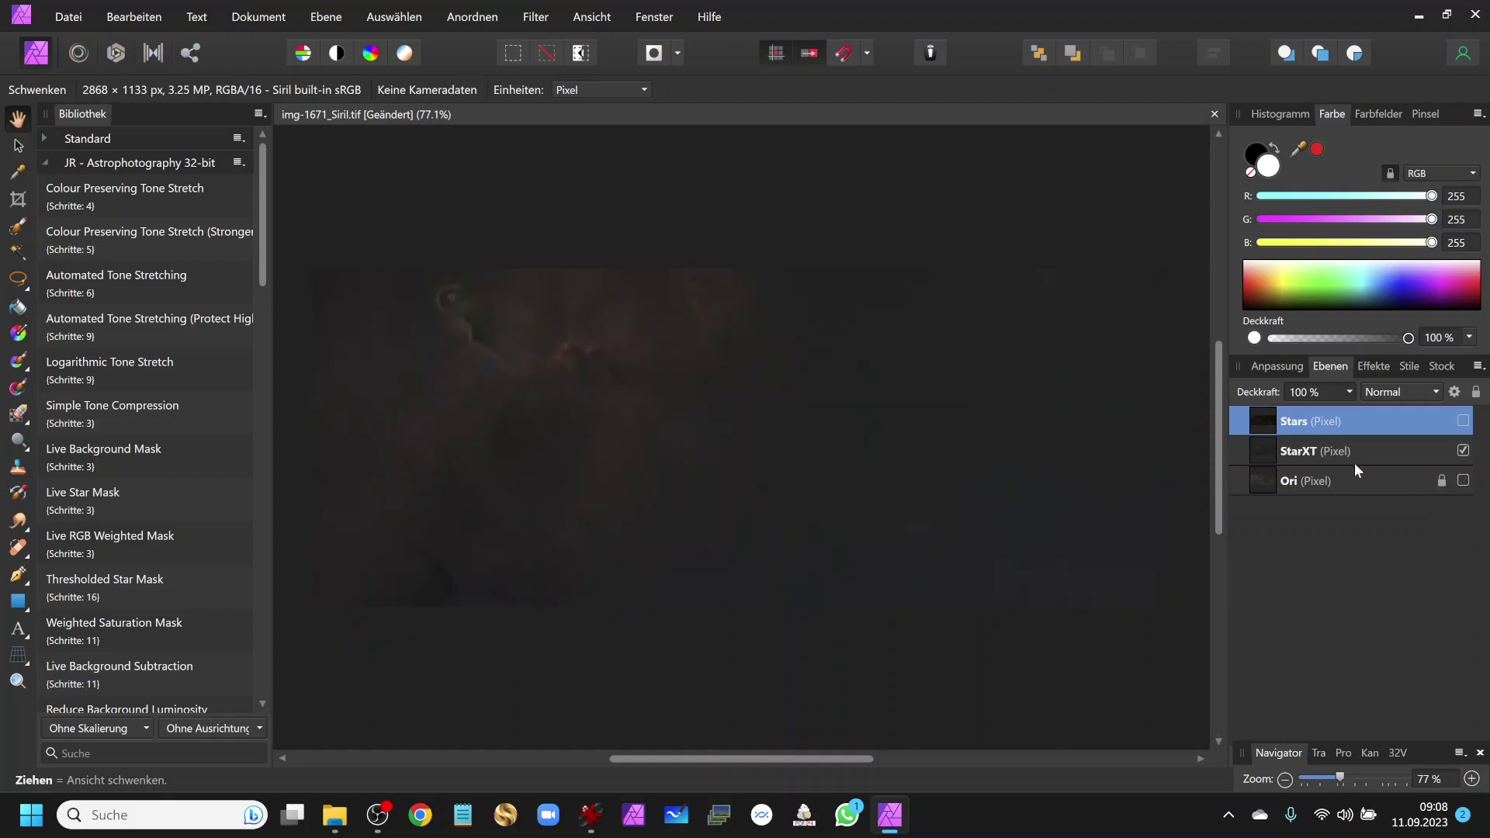
left_click(1349, 457)
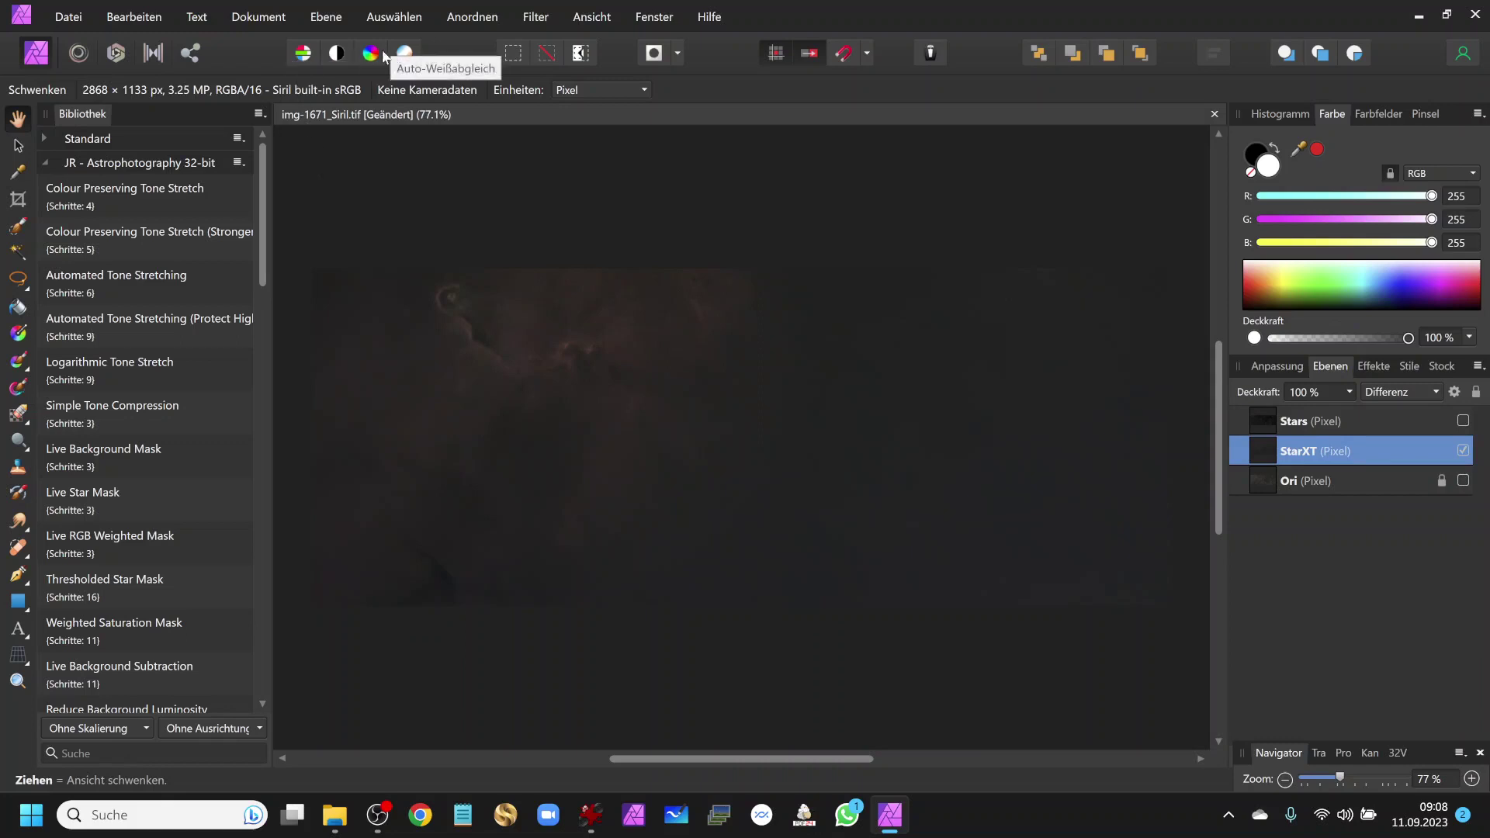
left_click(303, 53)
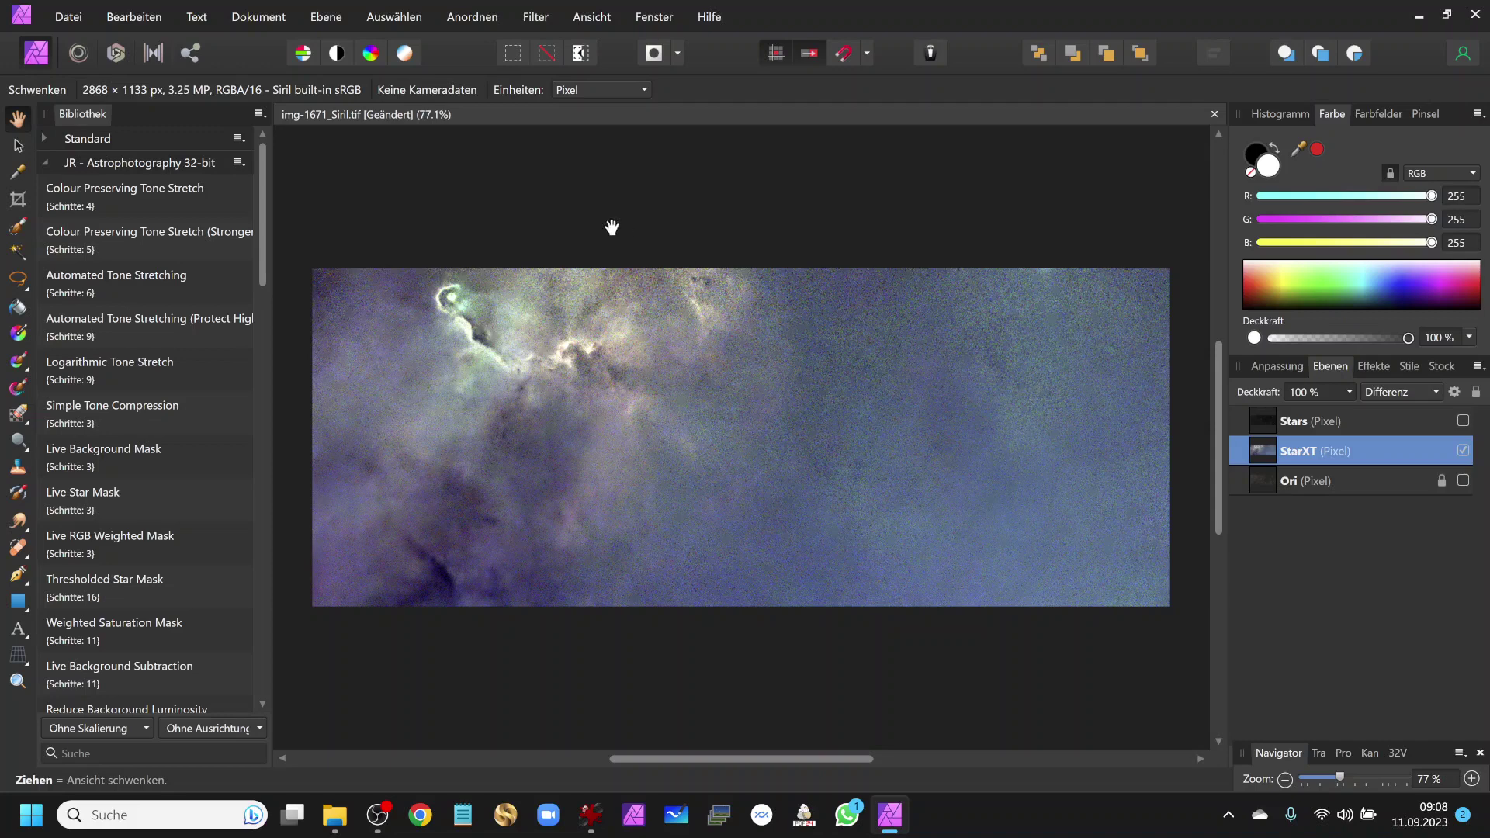
left_click(342, 59)
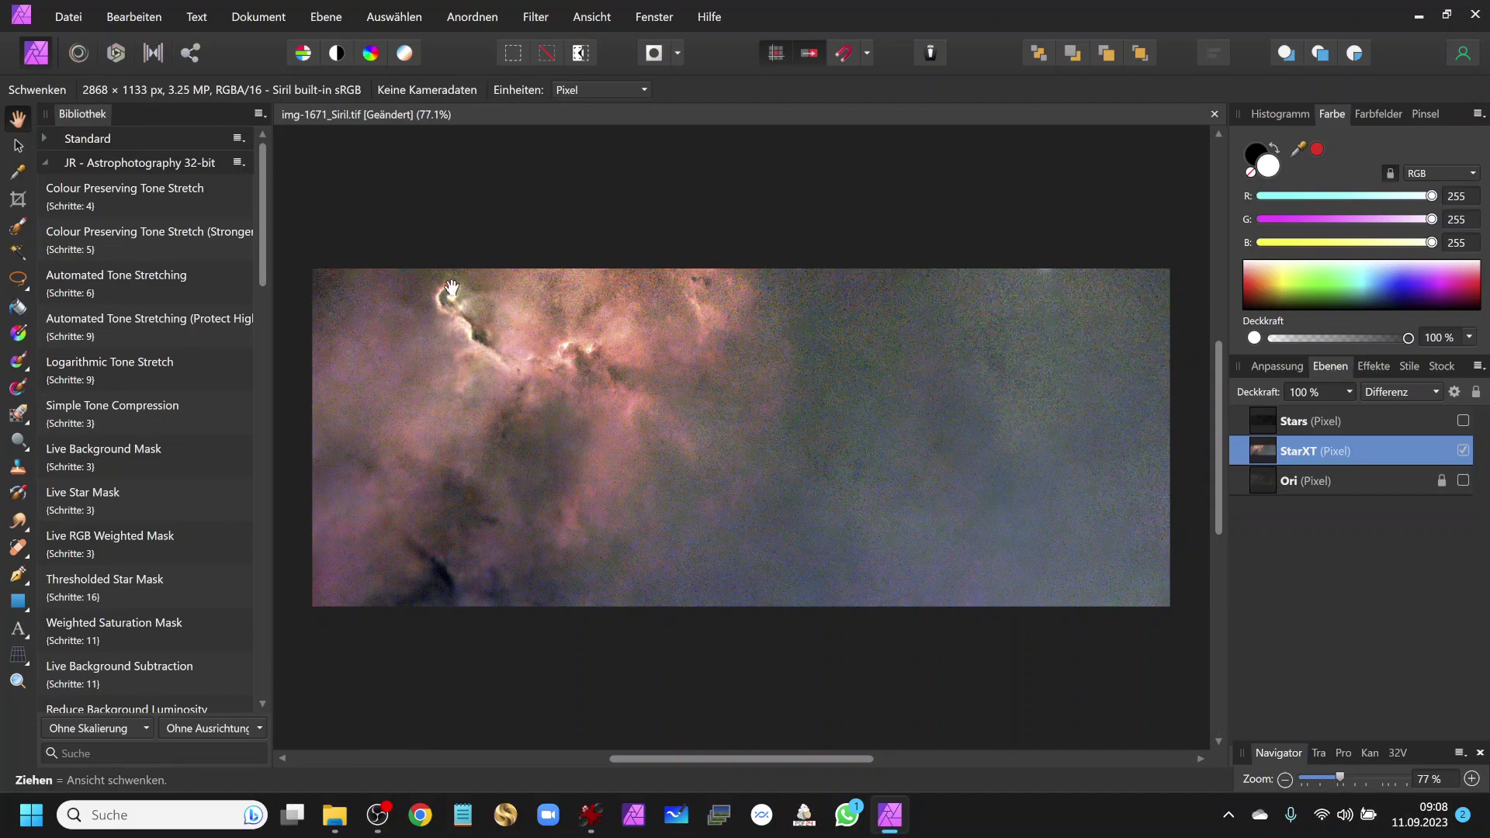
- Inspect the stretched nebula at 200% for noise, then zoom back out to 75%
left_click(1470, 778)
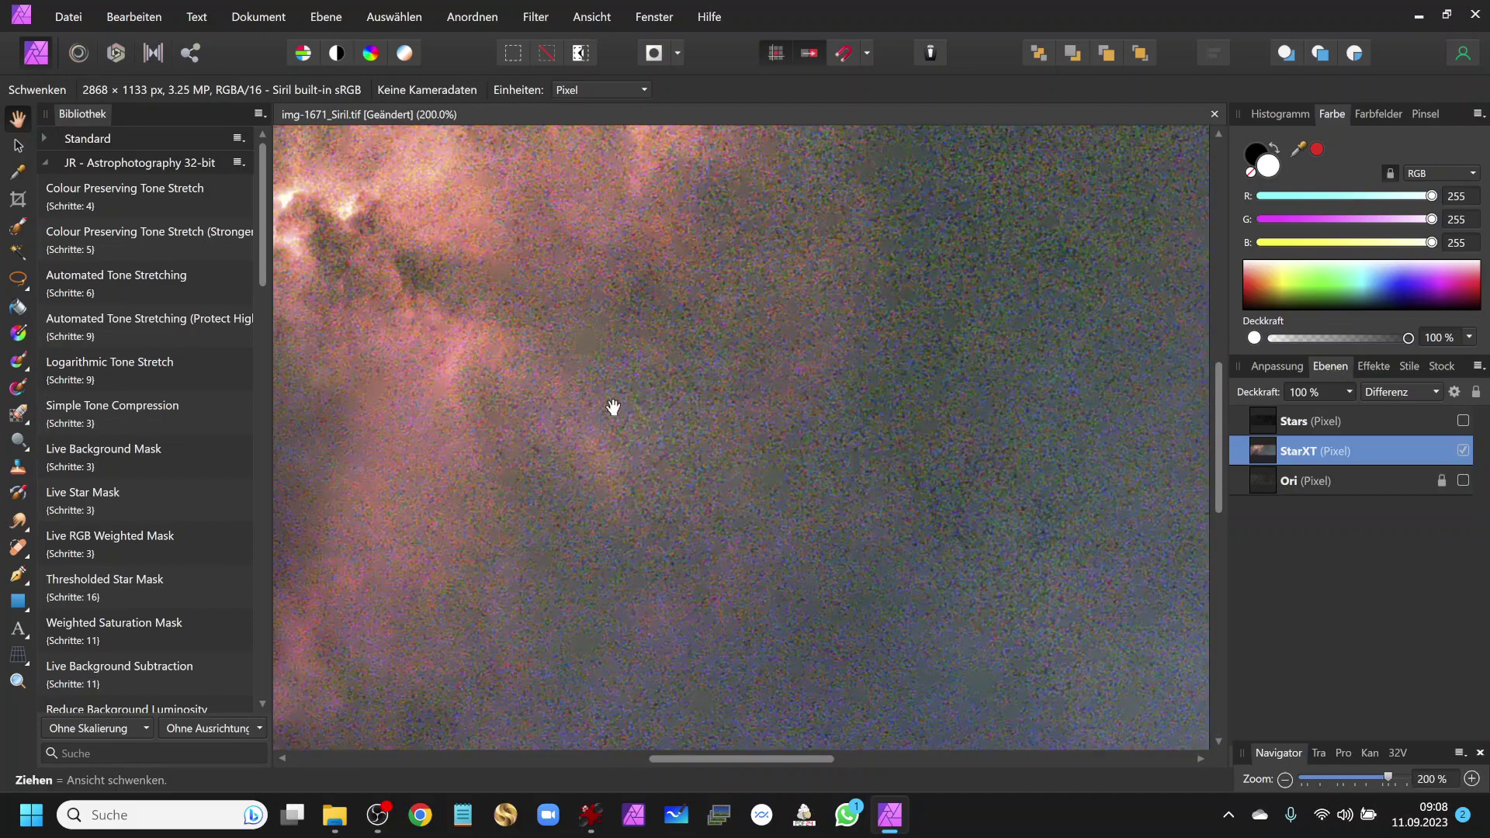
left_click_drag(604, 381, 858, 541)
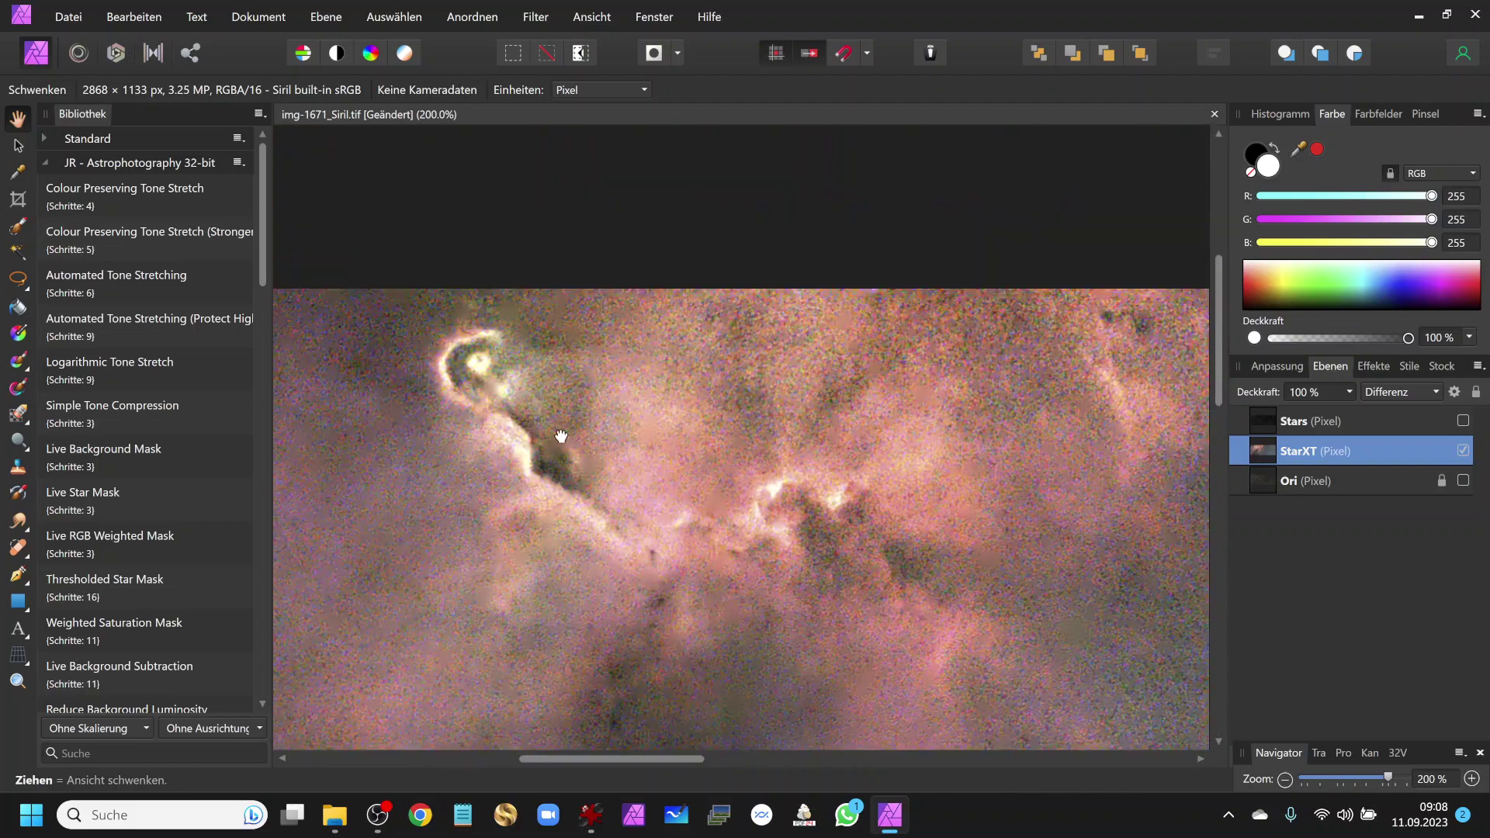
left_click_drag(561, 436, 716, 403)
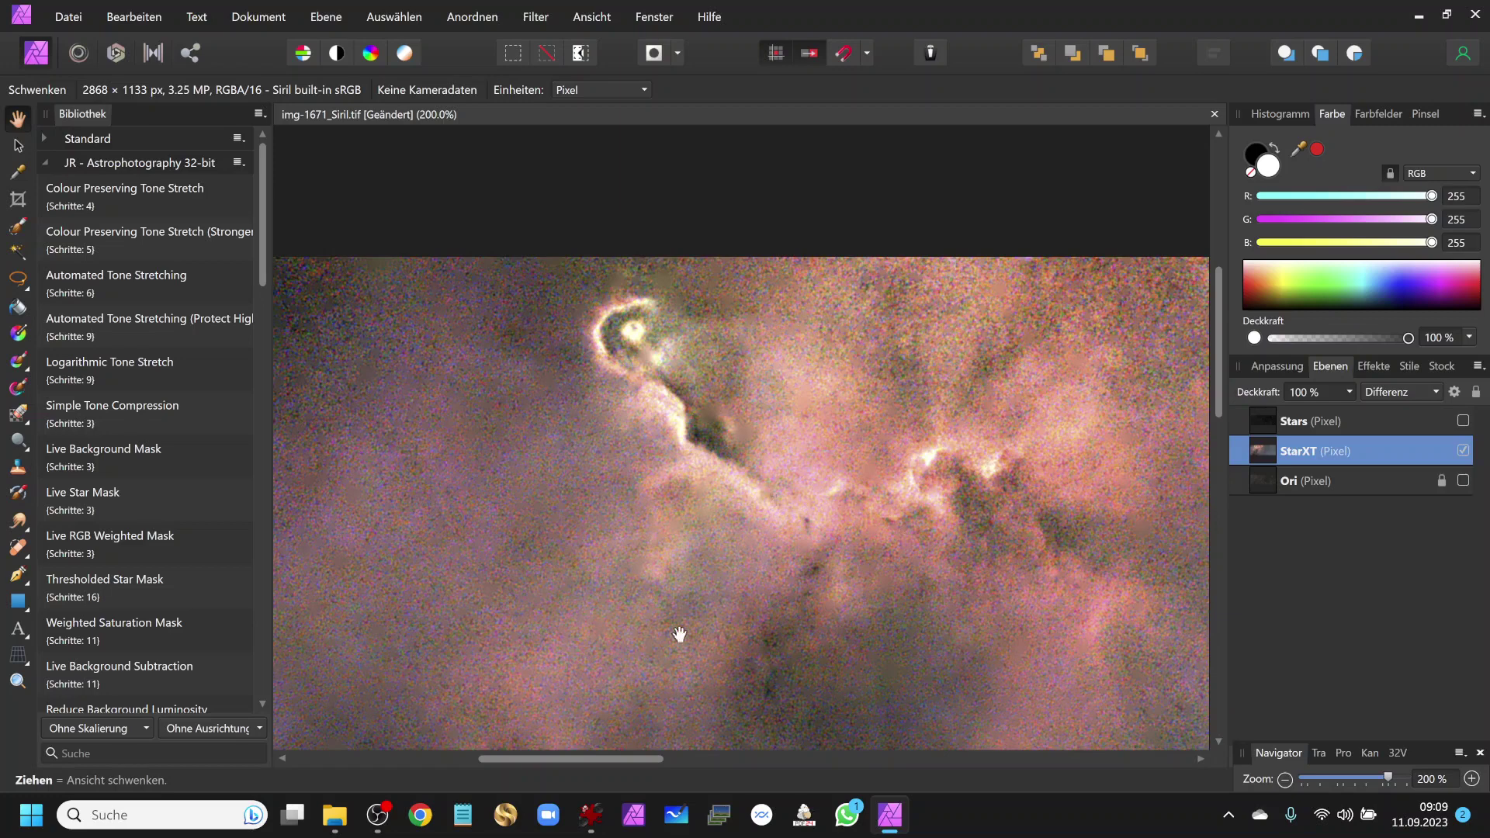
left_click(1285, 778)
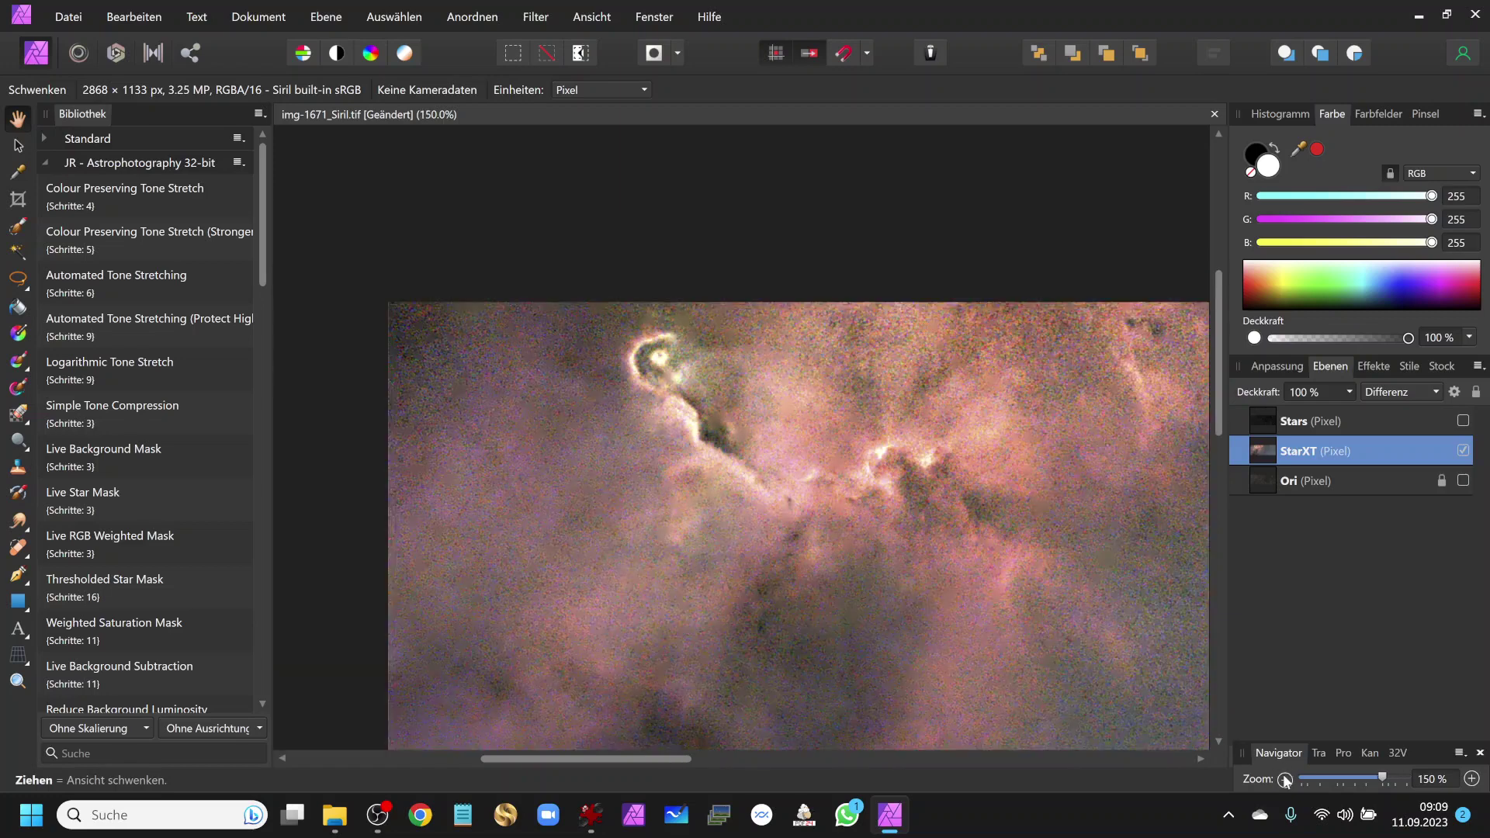
left_click(1285, 779)
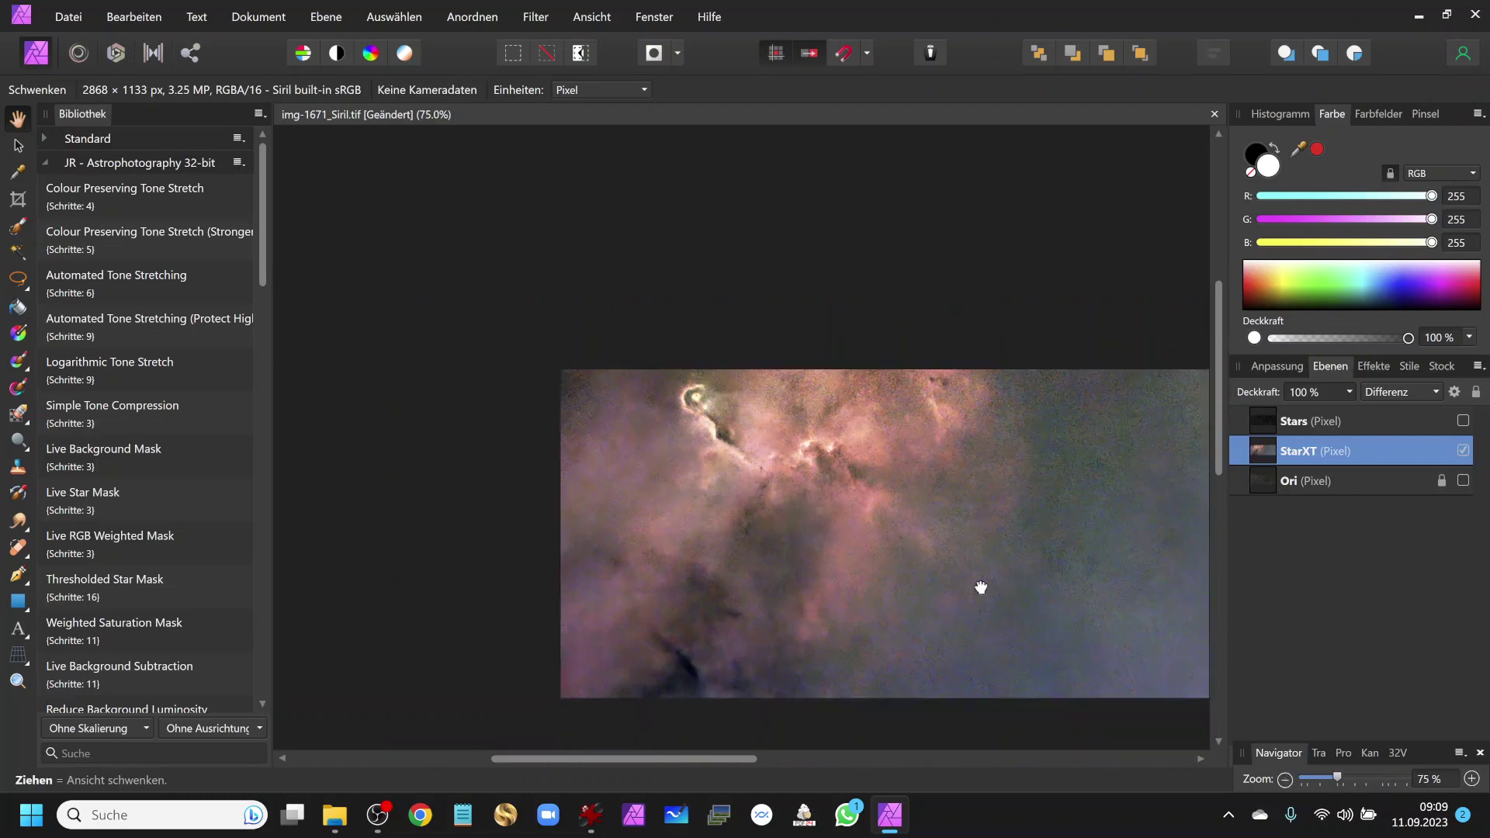
left_click_drag(983, 591, 762, 449)
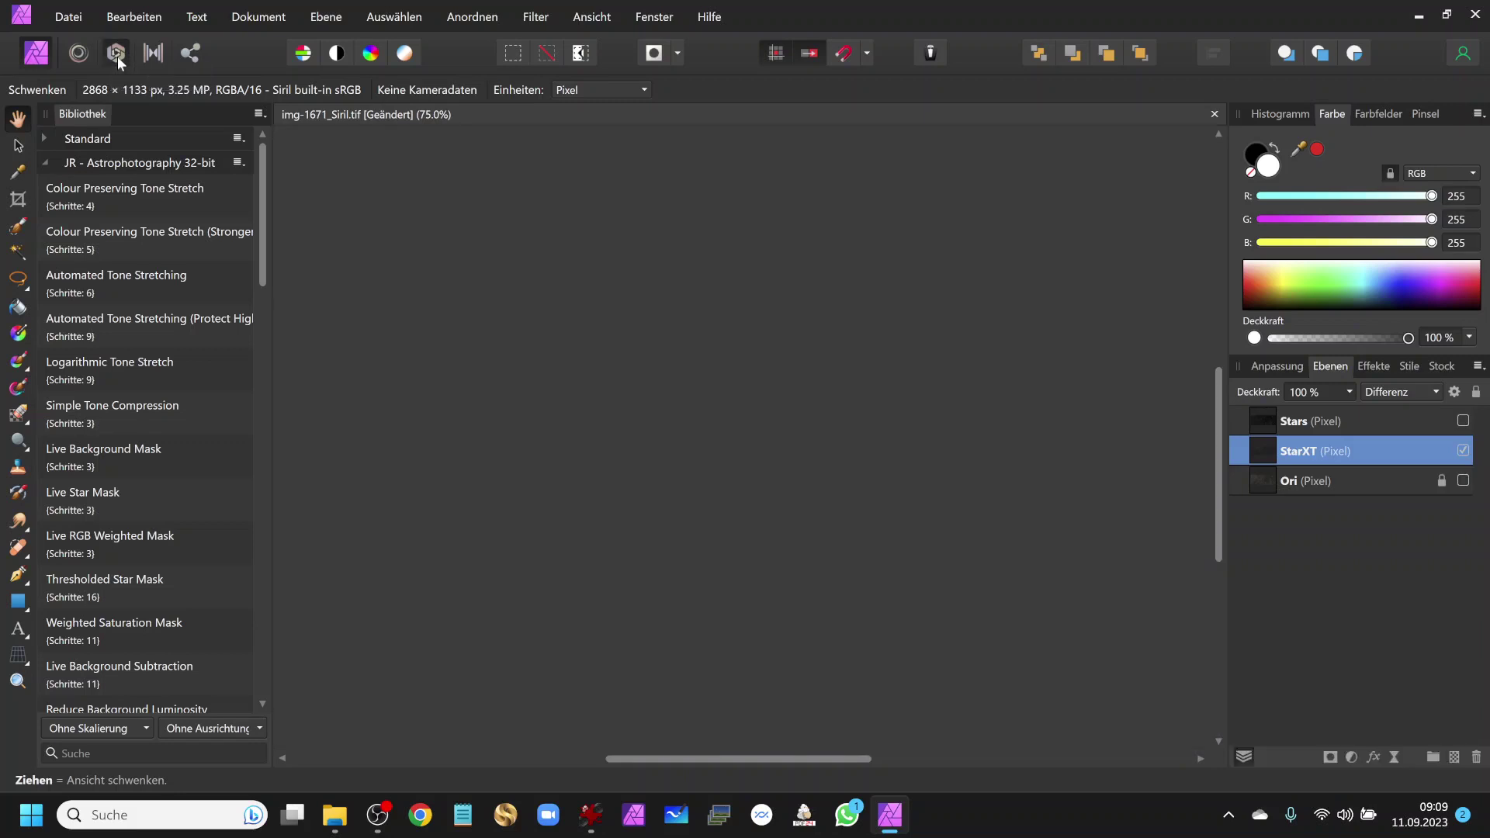
- In Develop, raise Leuchtkraft to 42% and Sättigung to 24%
left_click(117, 54)
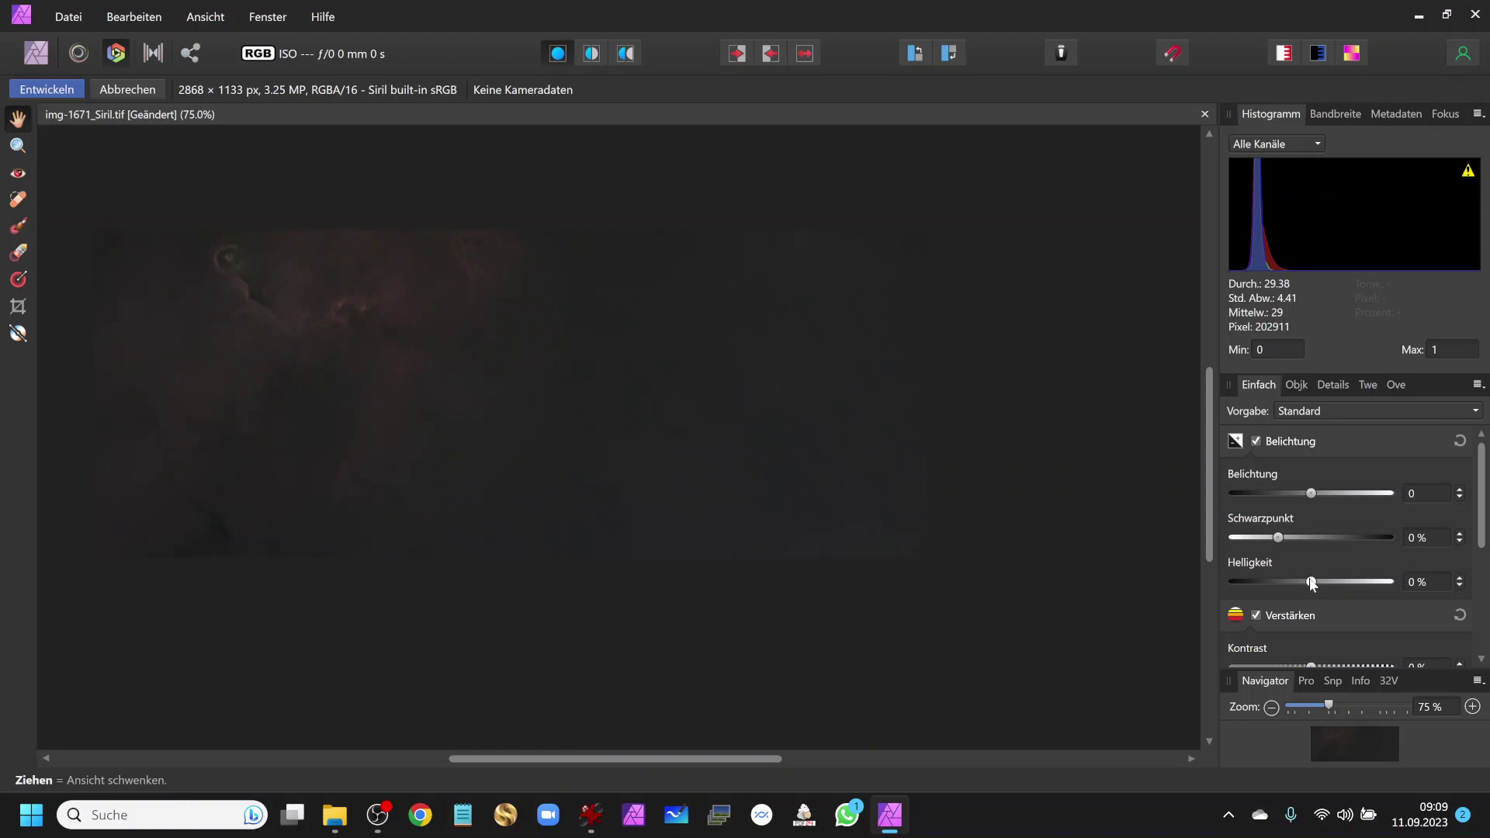
left_click_drag(1310, 583, 1430, 583)
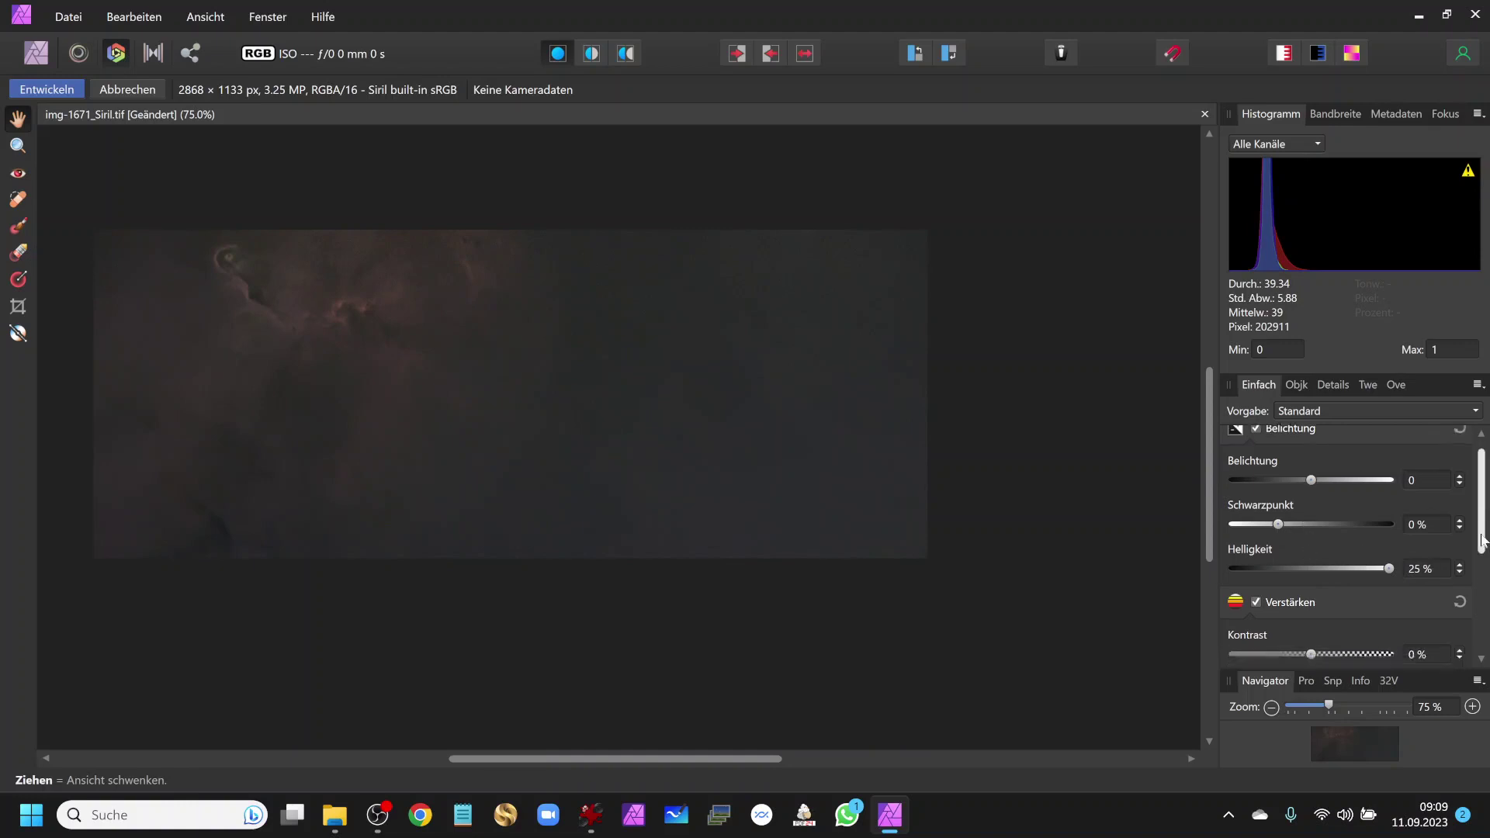
left_click_drag(1483, 529, 1483, 609)
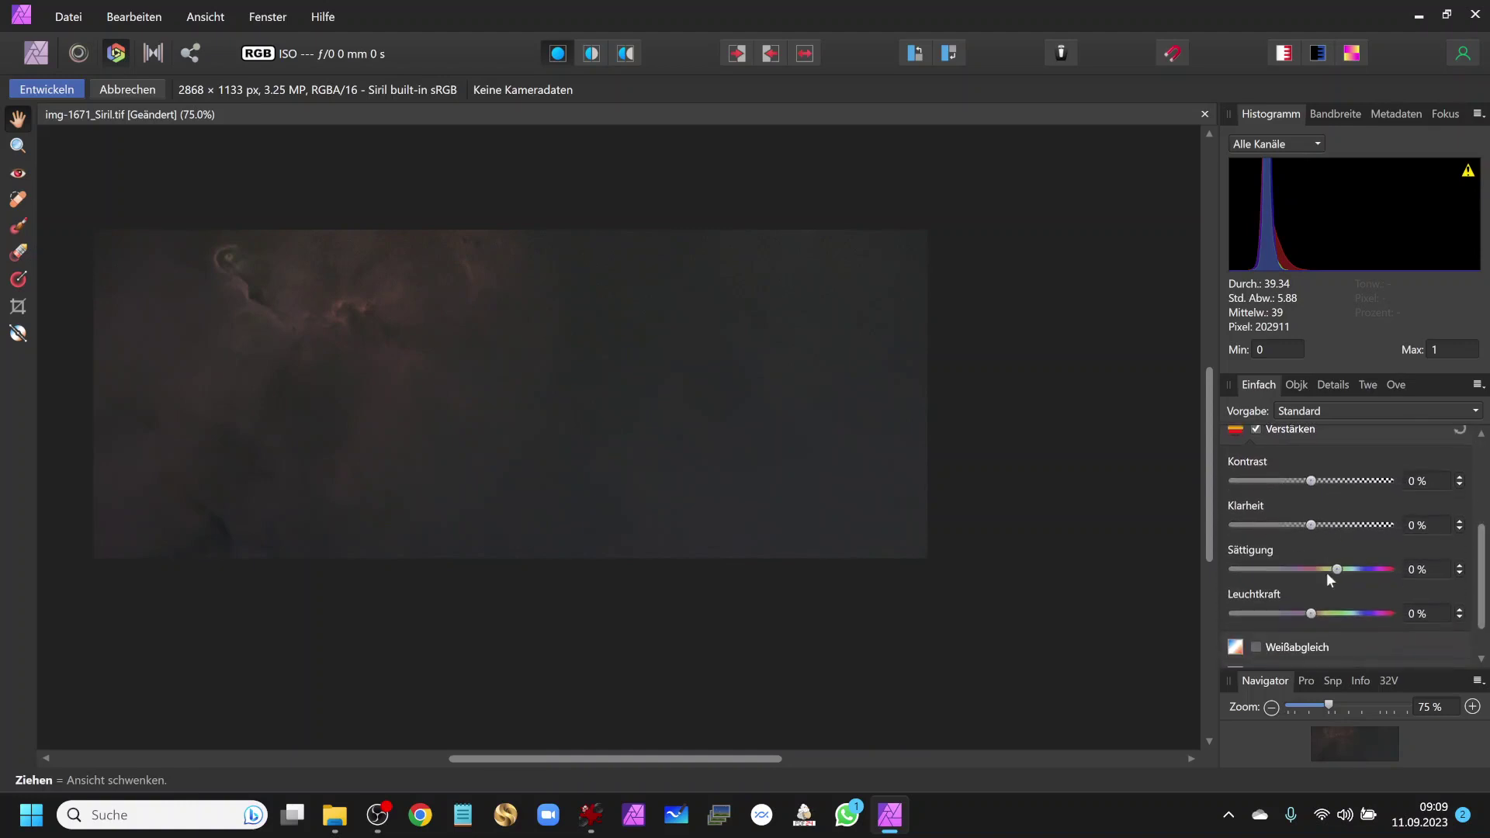
mouse_move(1310, 613)
left_mouse_down()
mouse_move(1375, 614)
mouse_move(1350, 569)
mouse_move(1364, 573)
left_mouse_up()
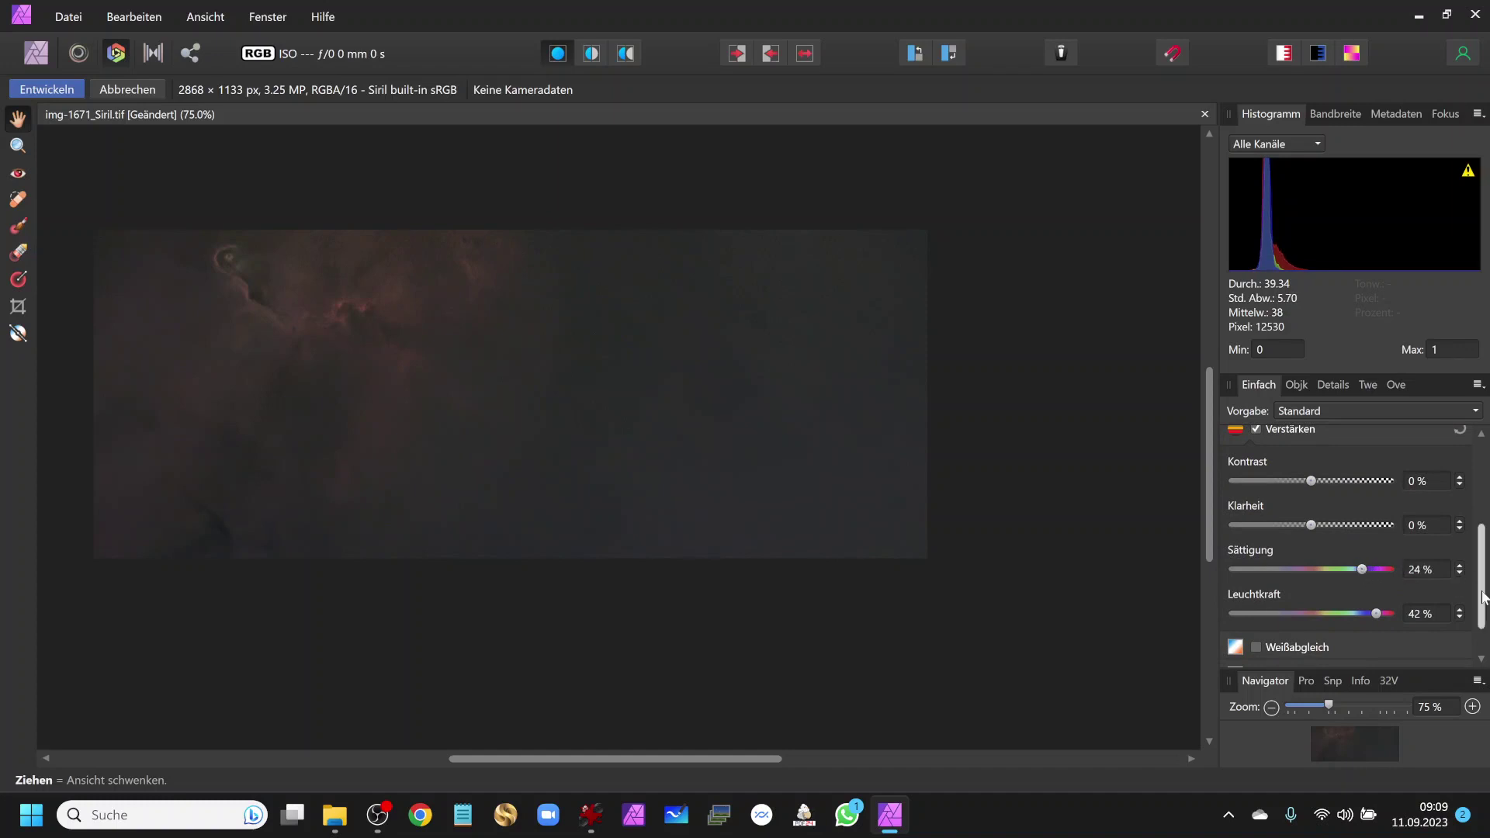
scroll(1483, 651, "down", 1)
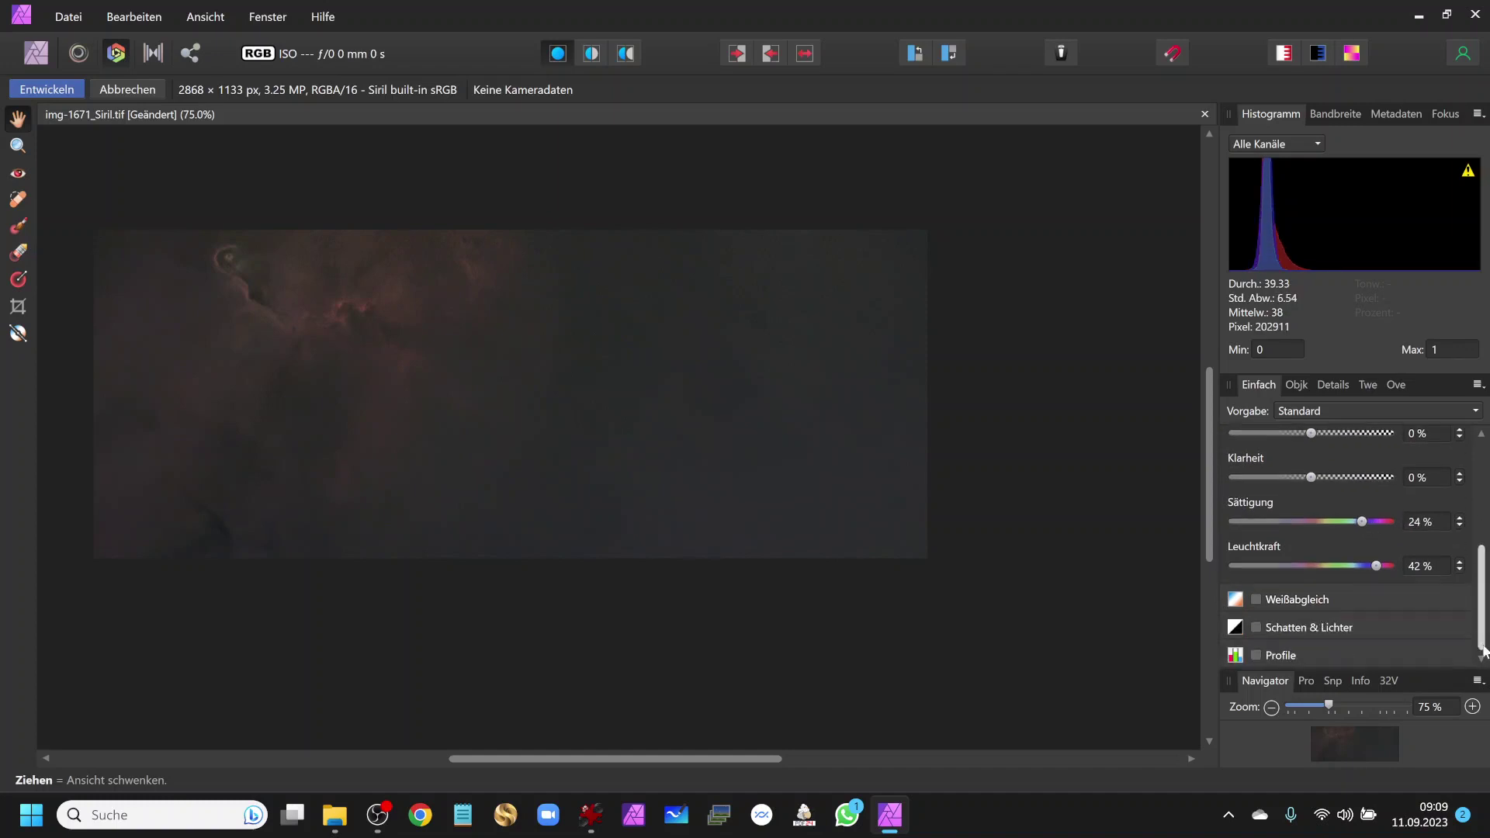
- Enable Schatten & Lichter with shadows at 45% and highlights at 30%
left_click(1255, 627)
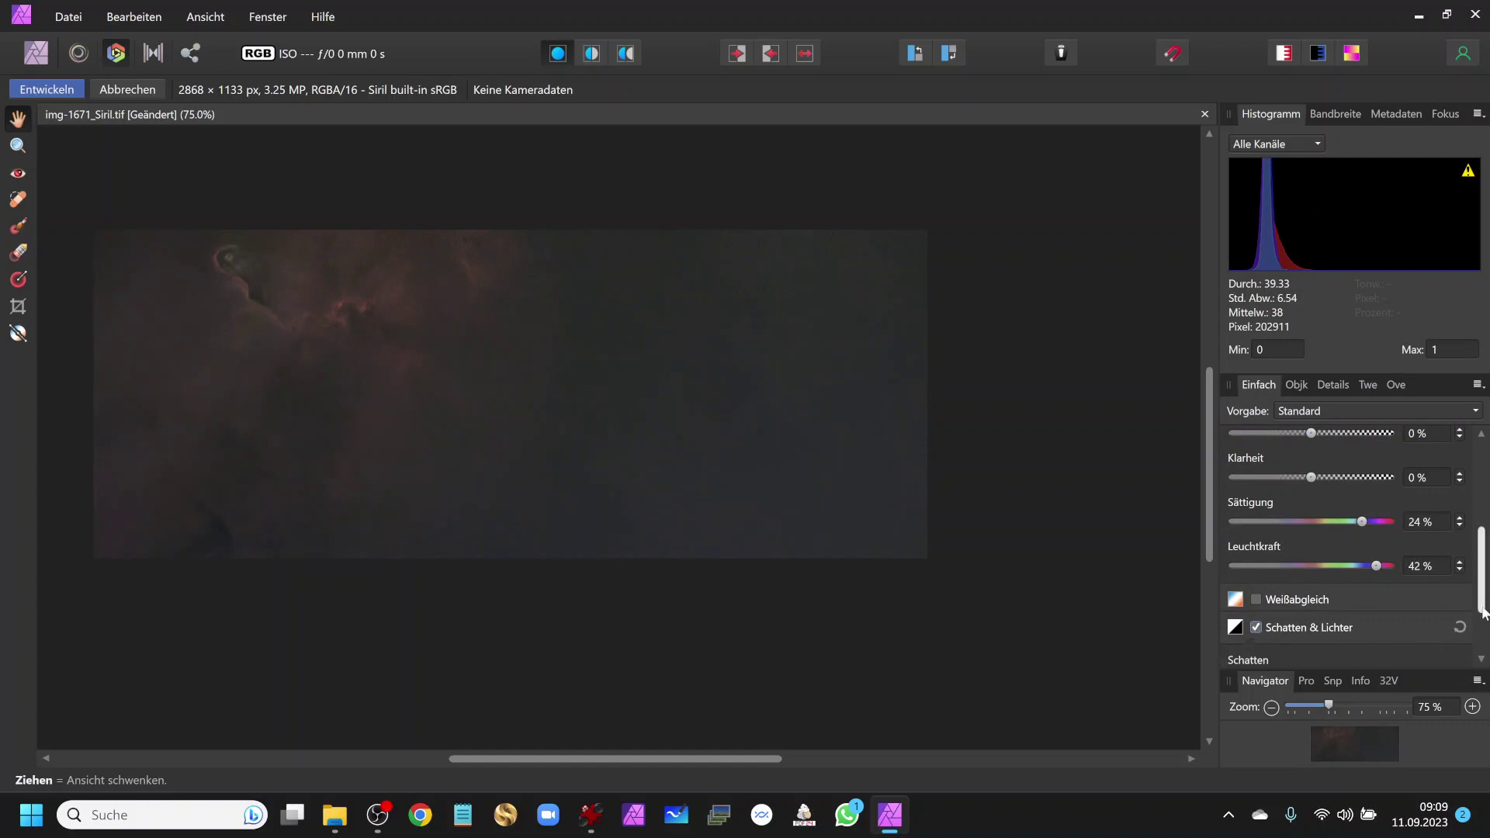
scroll(1481, 574, "down", 2)
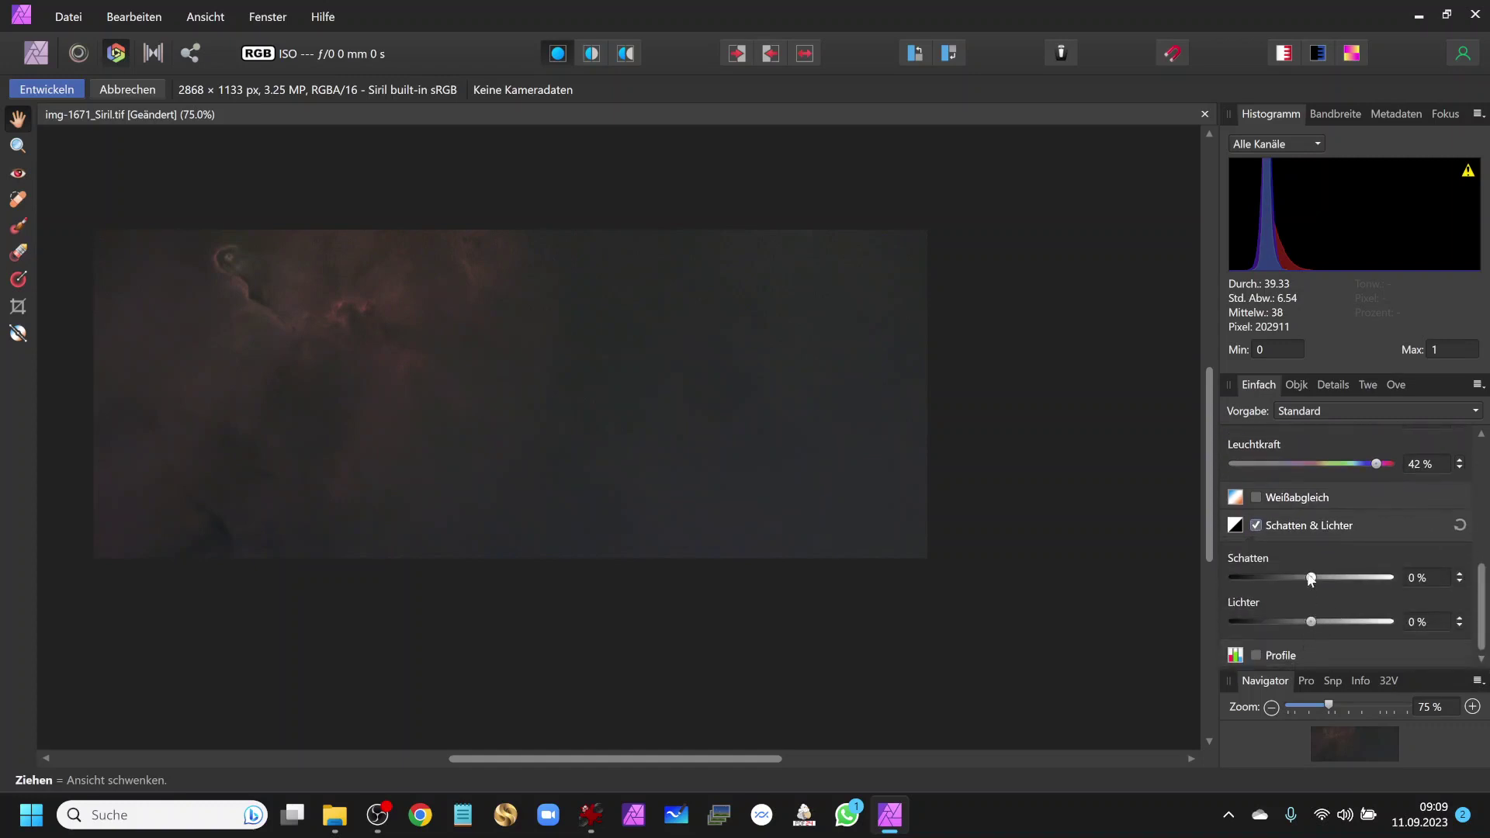
left_click_drag(1311, 578, 1348, 582)
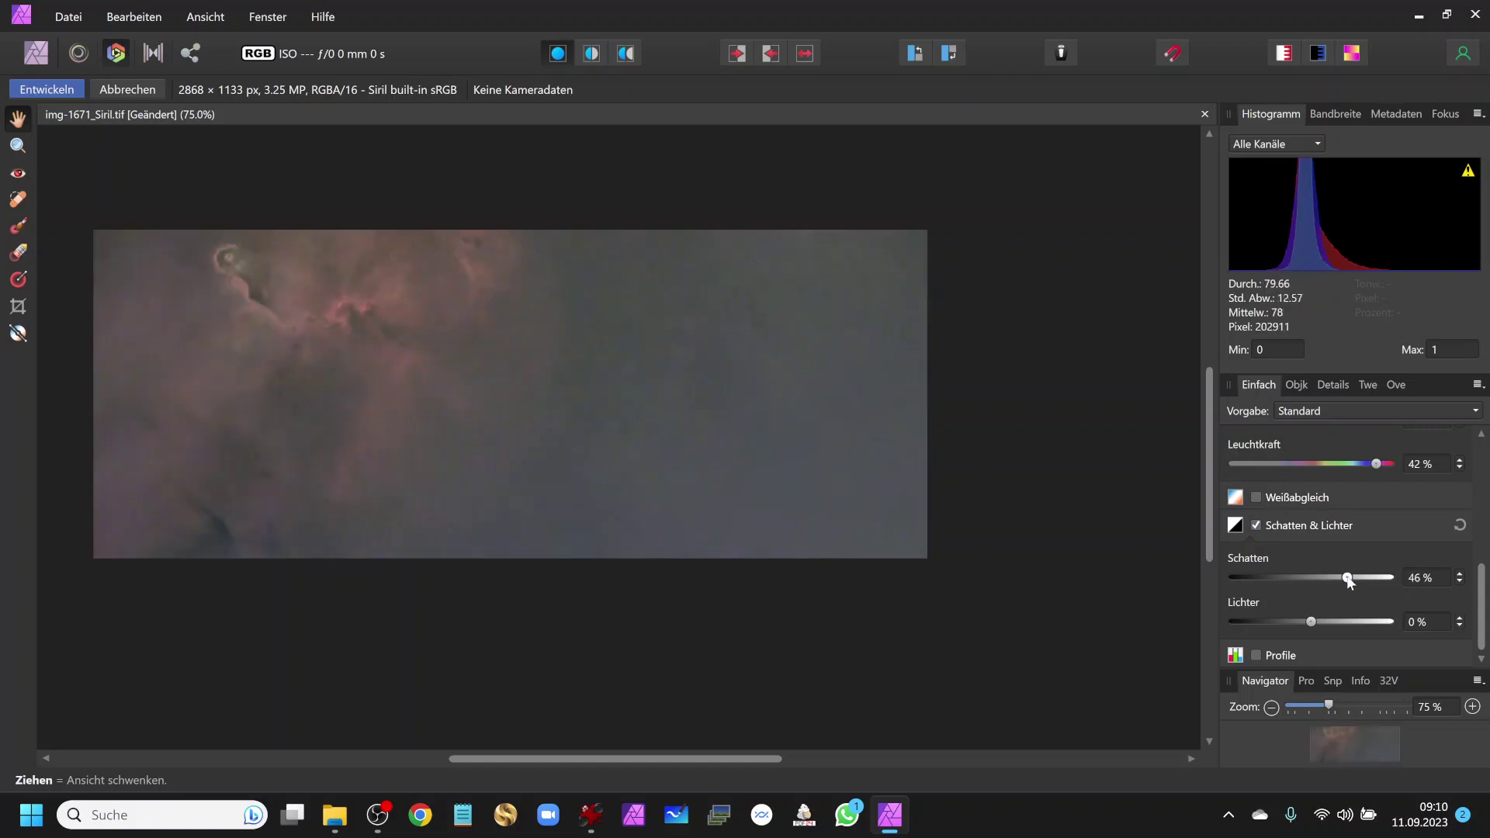
left_click_drag(1348, 582, 1356, 582)
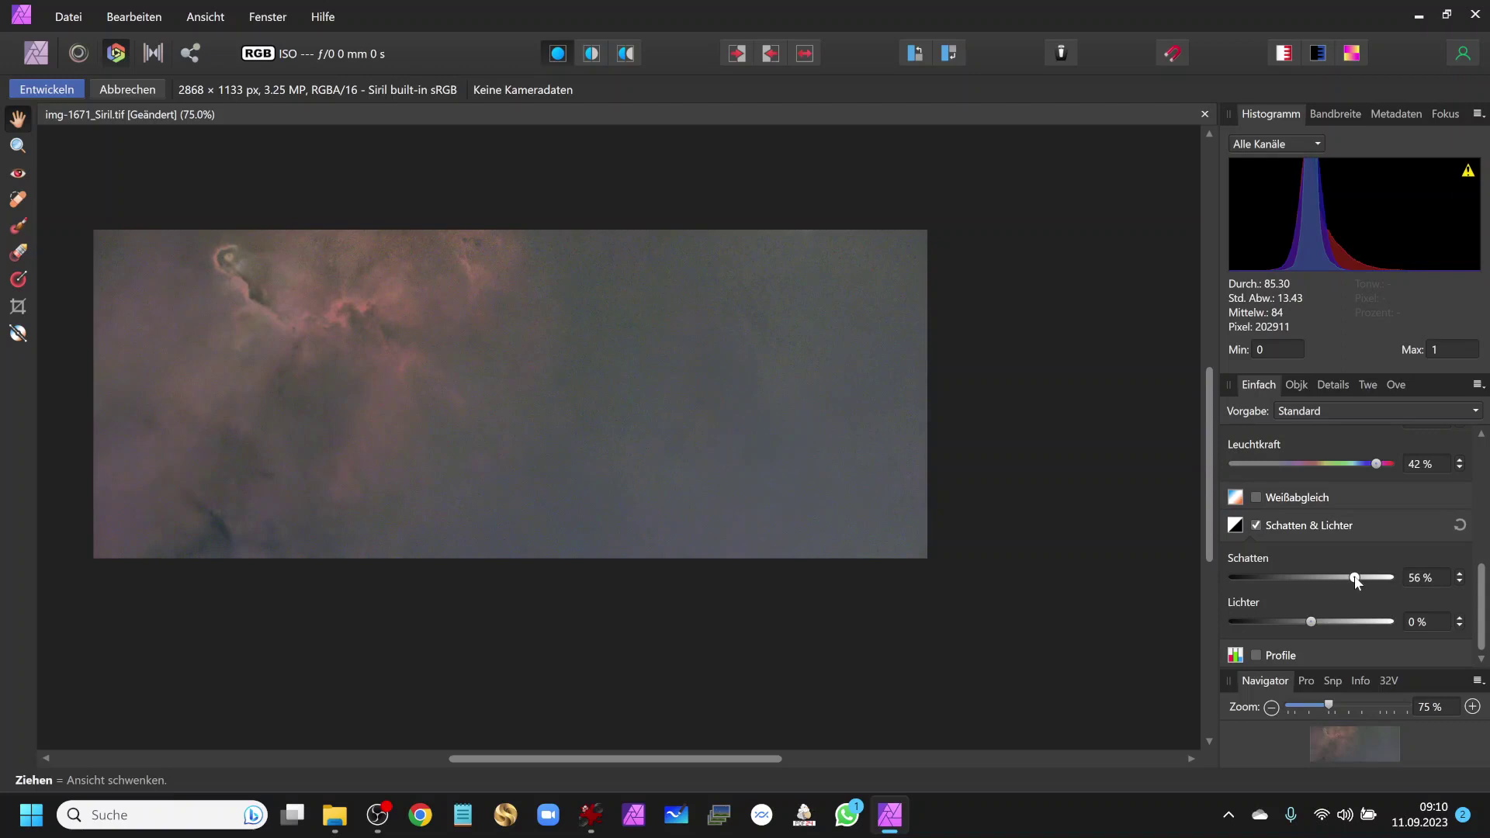
left_click_drag(1356, 582, 1406, 585)
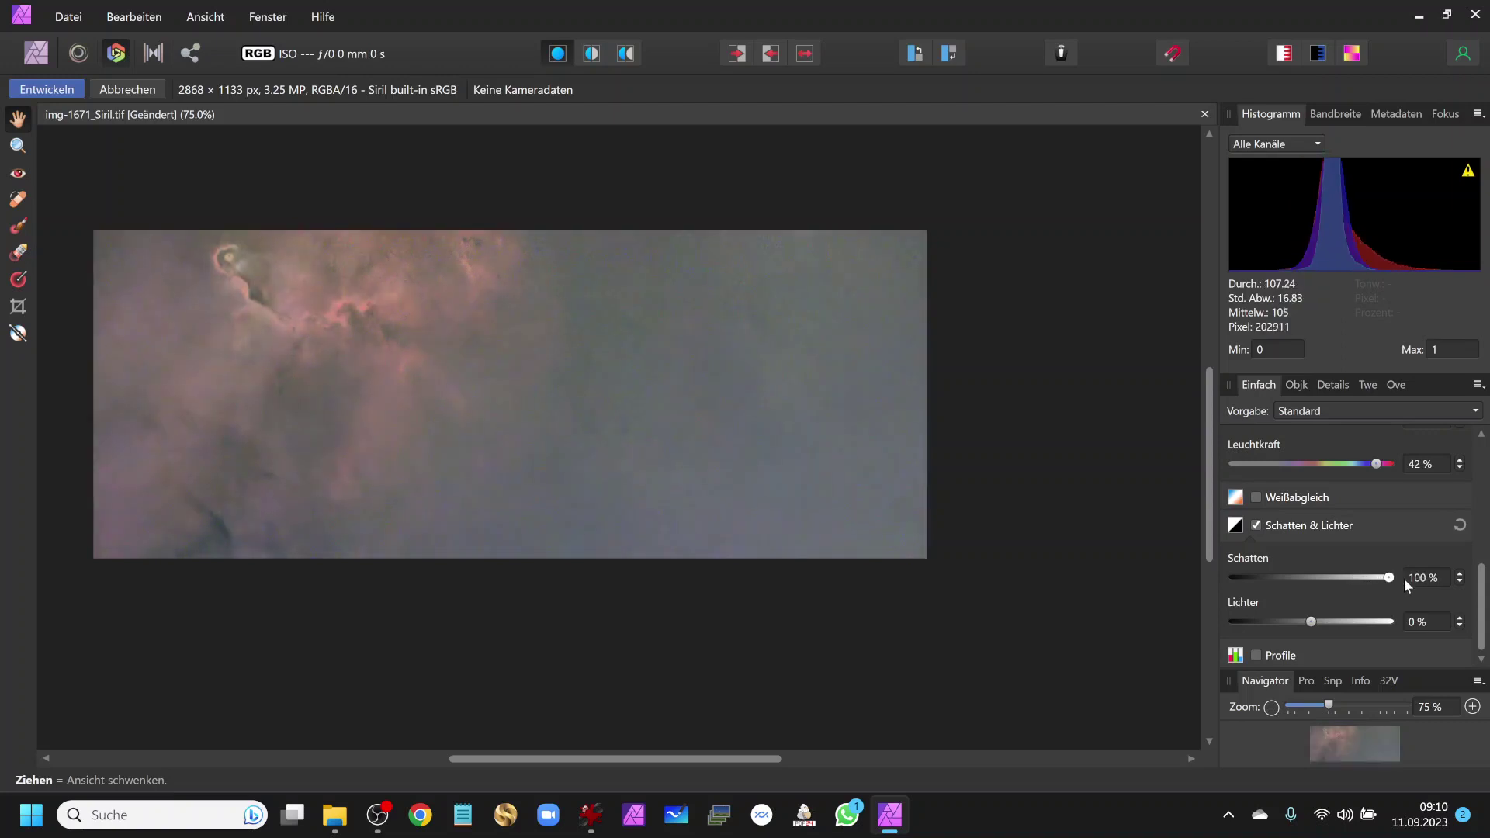
left_click_drag(1389, 577, 1348, 579)
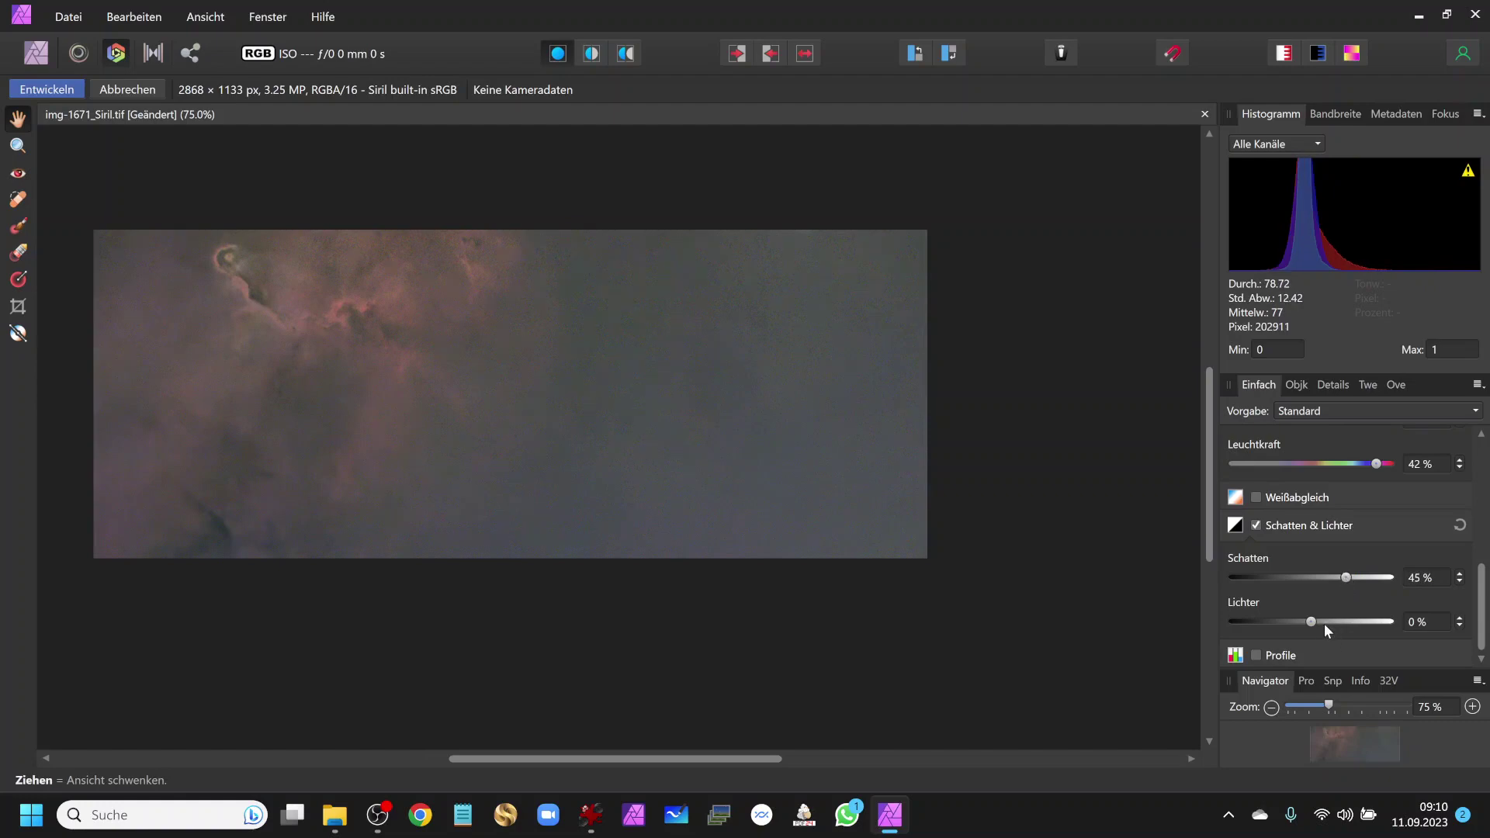
left_click_drag(1312, 622, 1327, 631)
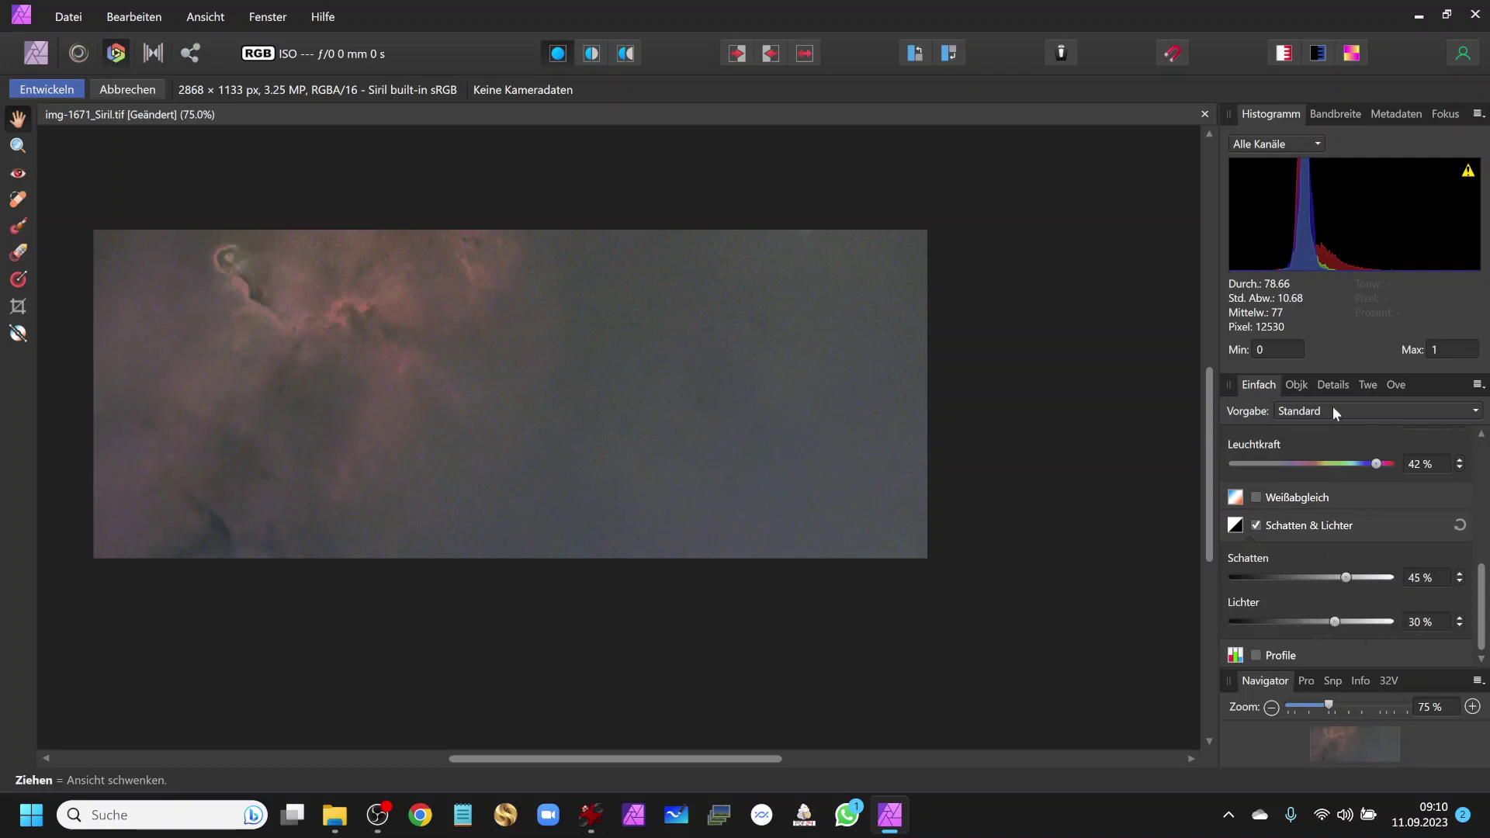
- Enable Details verbessern with detail intensity set to 64%
left_click(1331, 385)
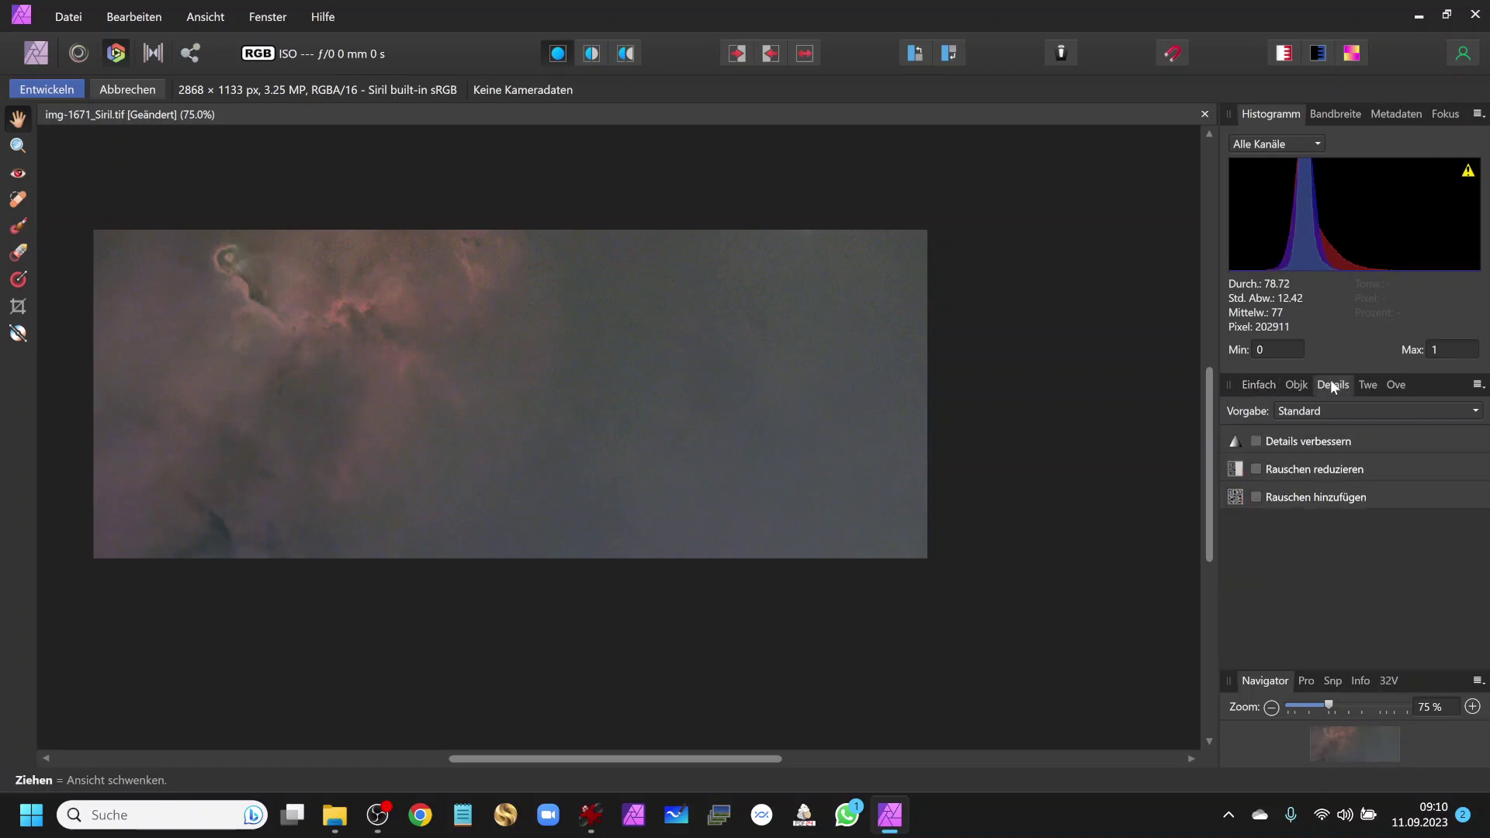
left_click(1256, 440)
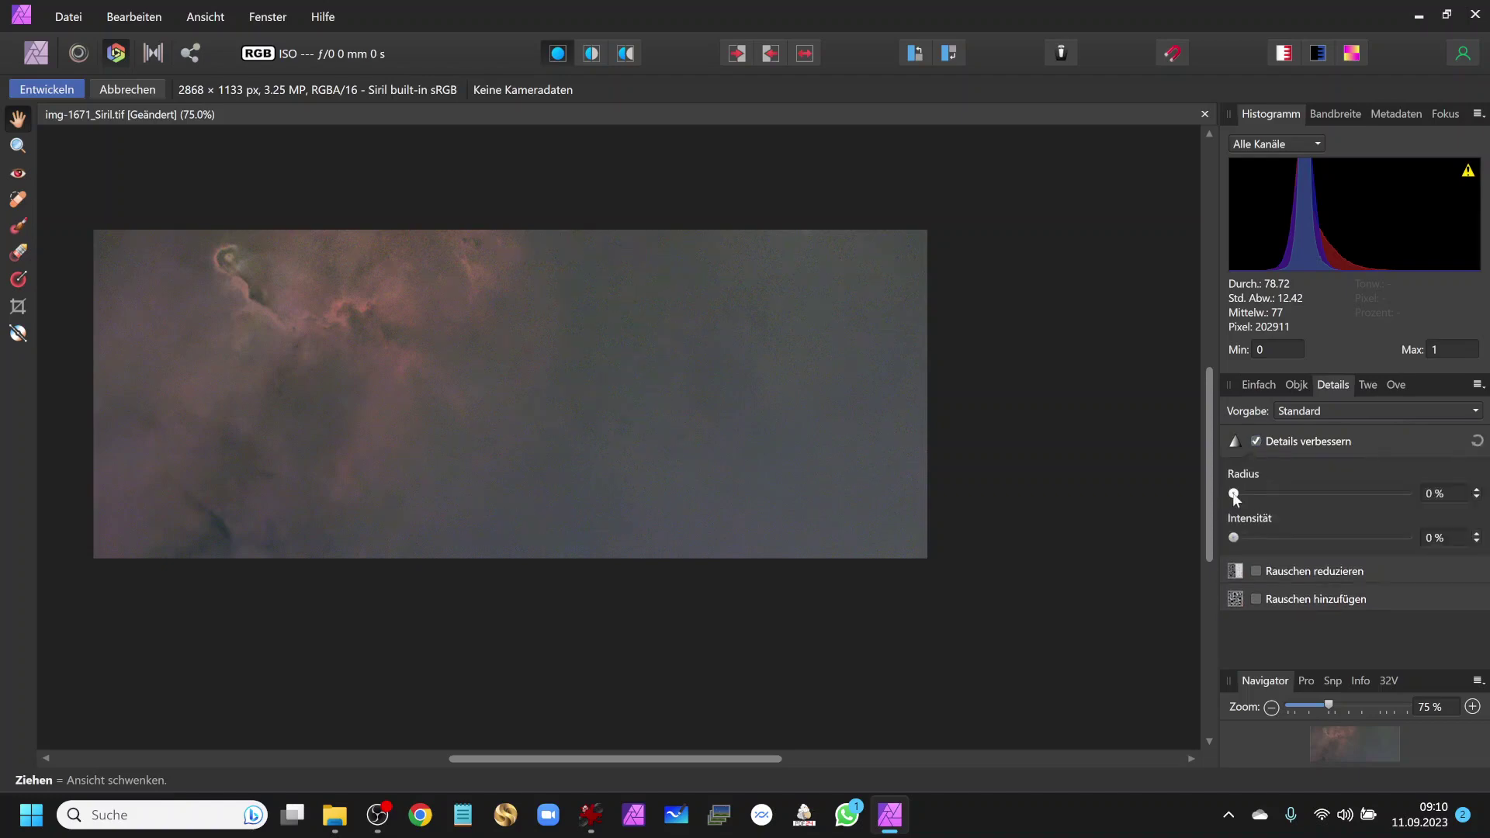
left_click_drag(1234, 493, 1301, 493)
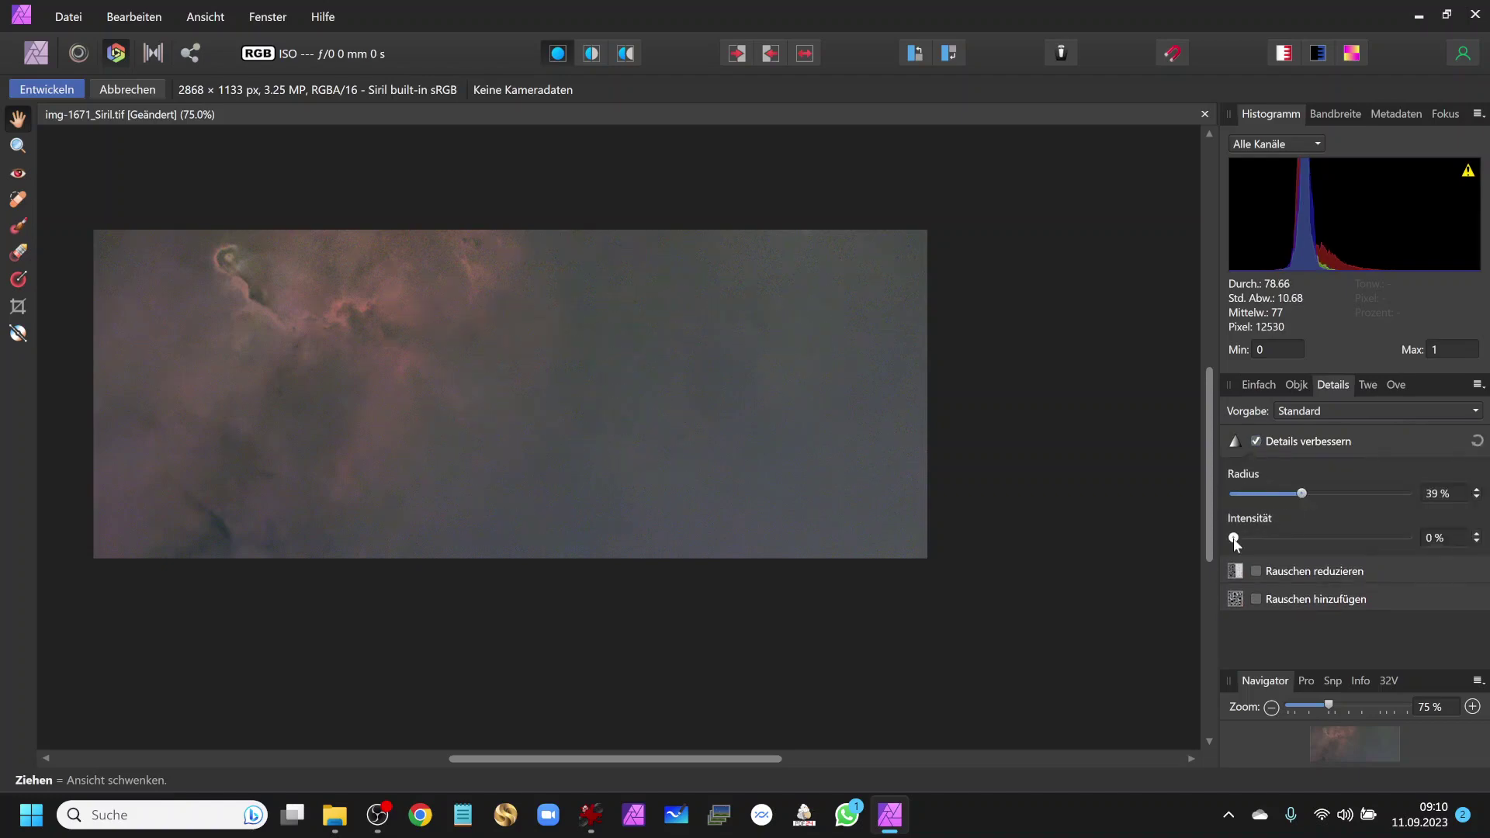
left_click_drag(1234, 538, 1346, 538)
- Check the detail at 150% by toggling it off and on, and raise the radius to 56%
left_click(1471, 707)
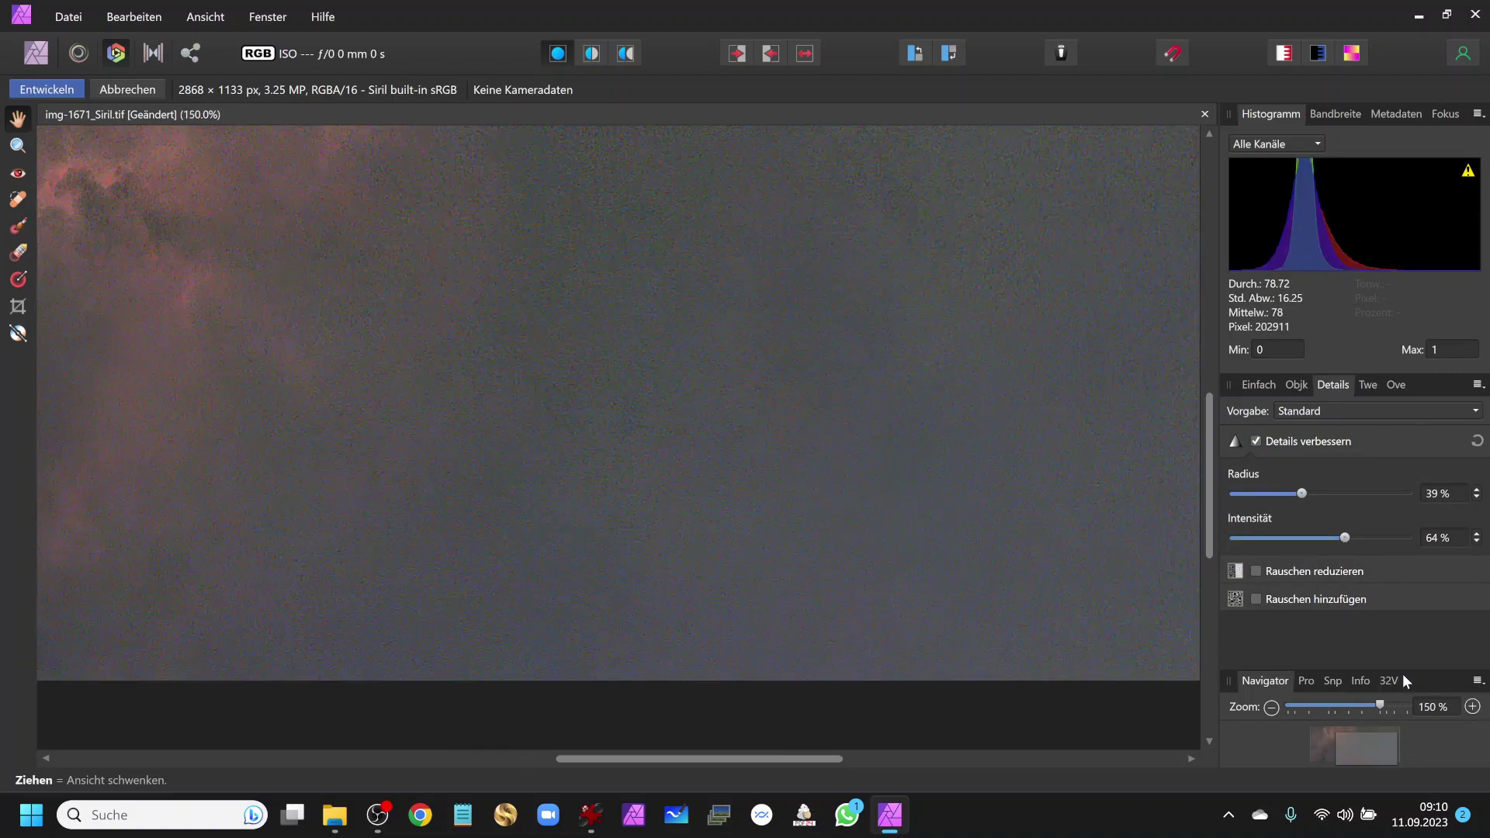
left_click_drag(196, 269, 601, 523)
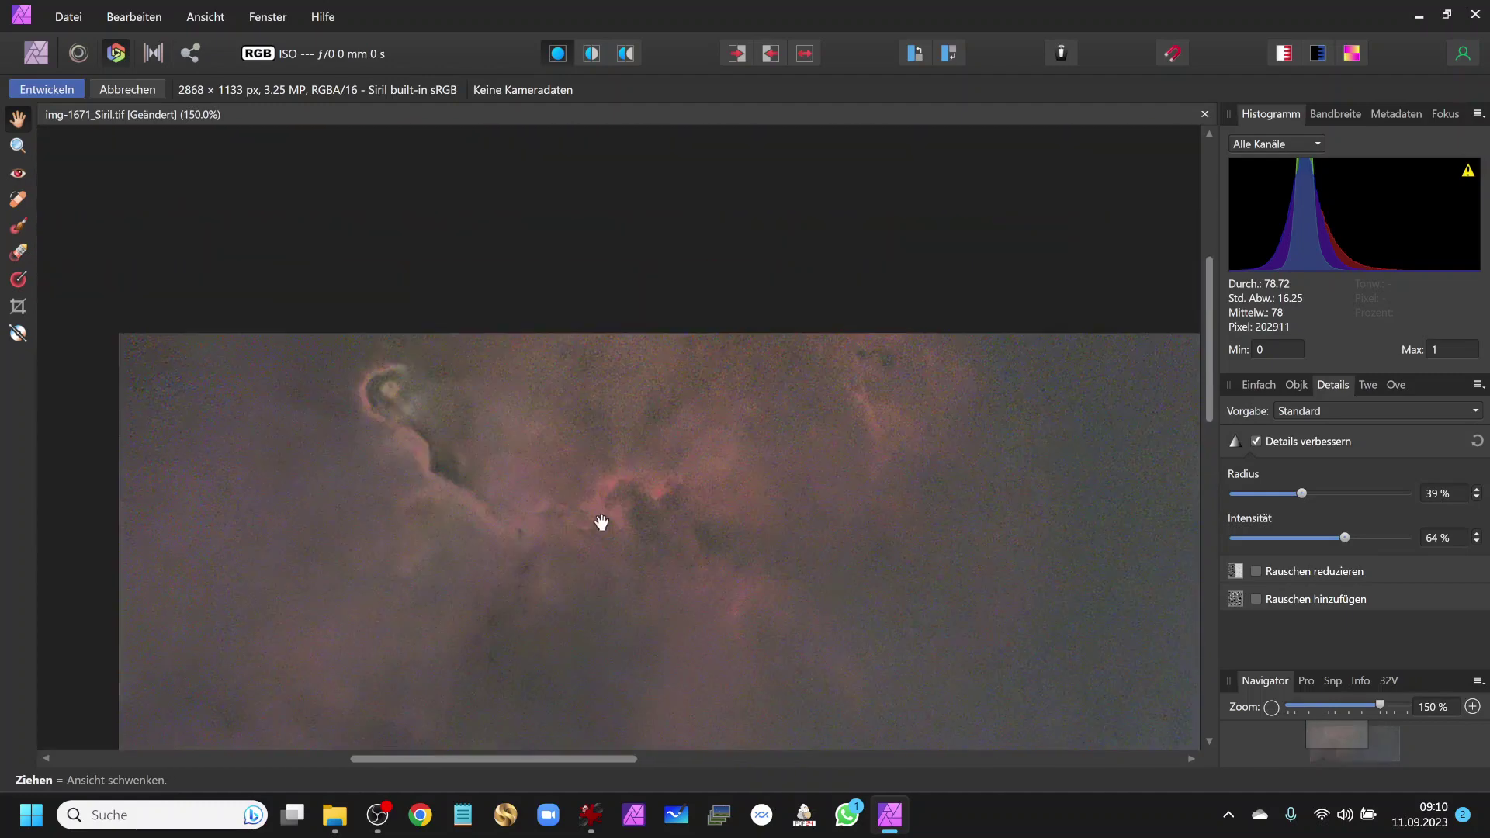
left_click(1257, 442)
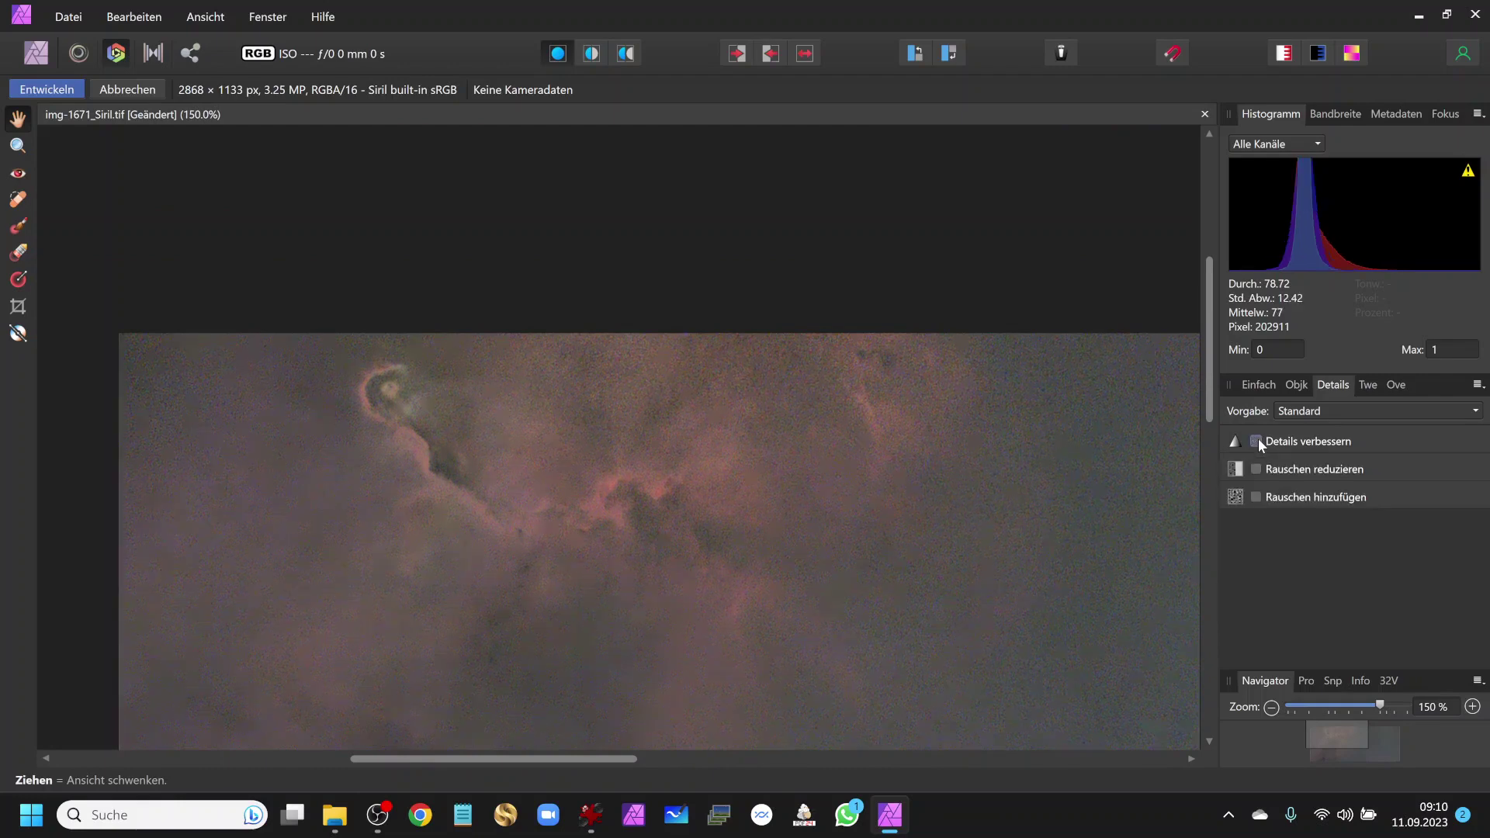
left_click(1257, 441)
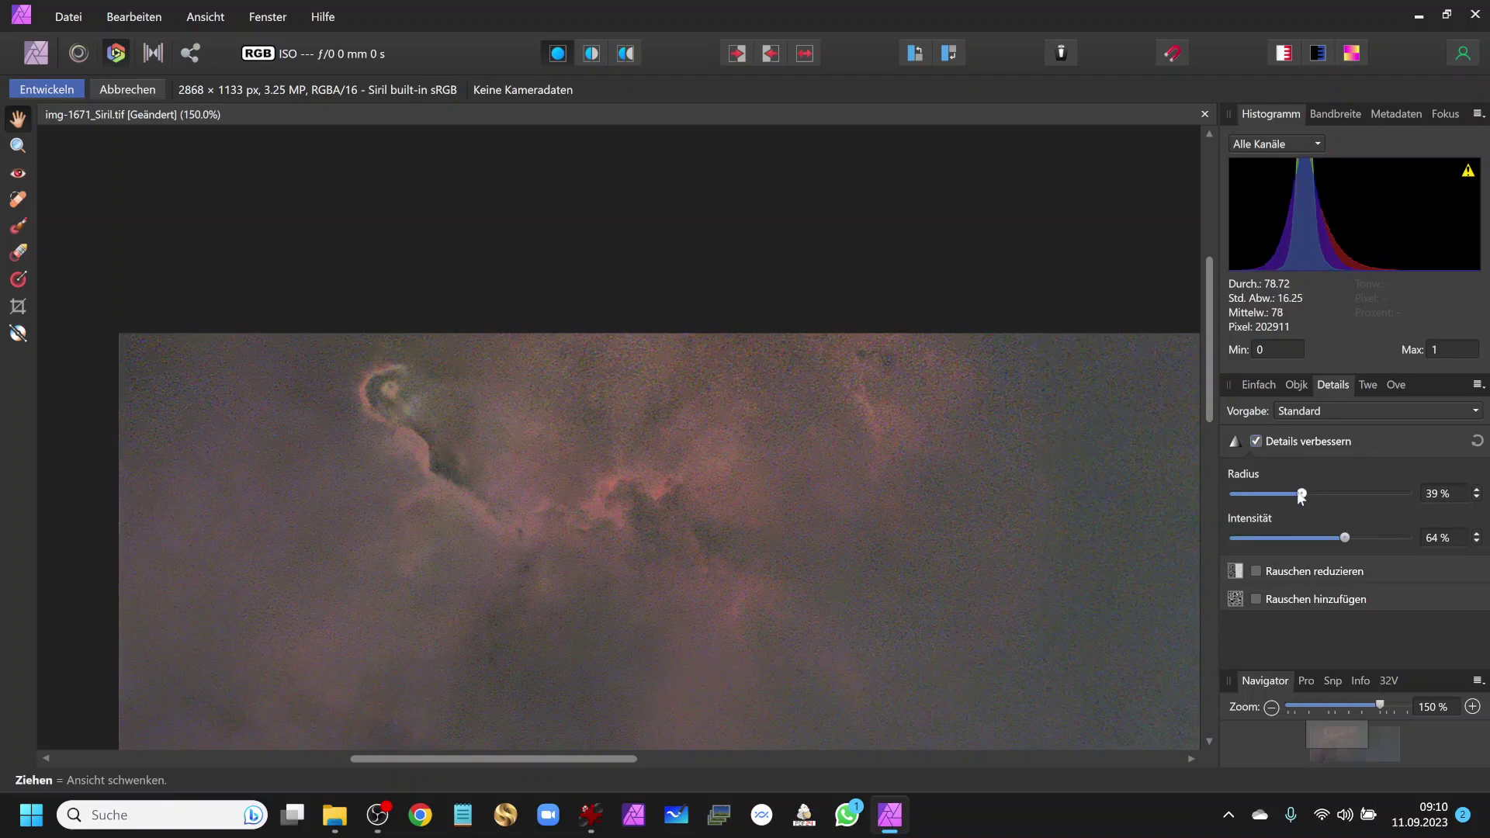
mouse_move(1301, 494)
left_mouse_down()
mouse_move(1406, 494)
mouse_move(1329, 493)
mouse_move(1306, 539)
mouse_move(1322, 546)
left_mouse_up()
left_click(1258, 385)
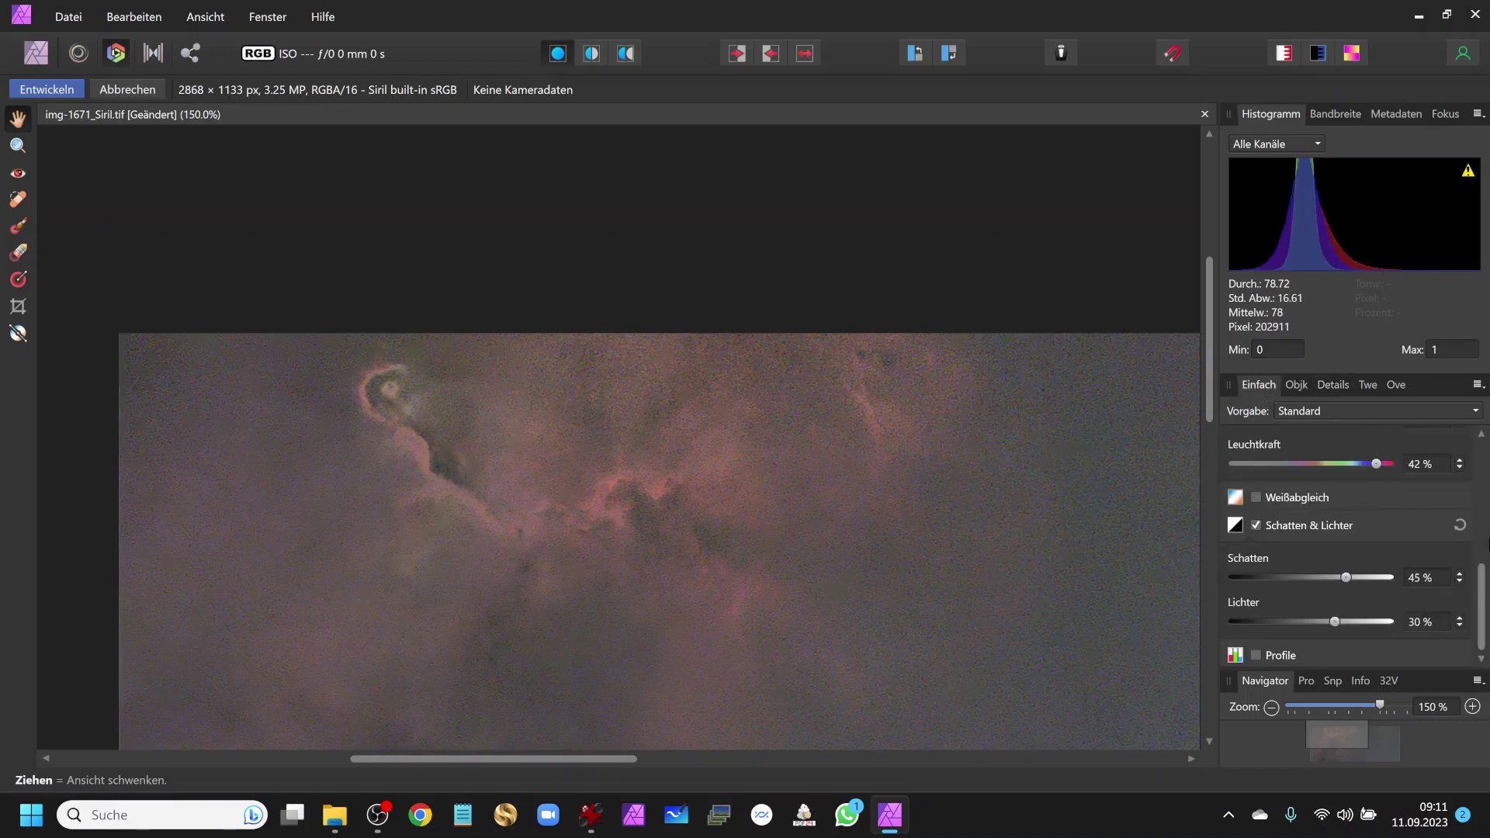
scroll(1487, 536, "up", 3)
scroll(1487, 481, "up", 3)
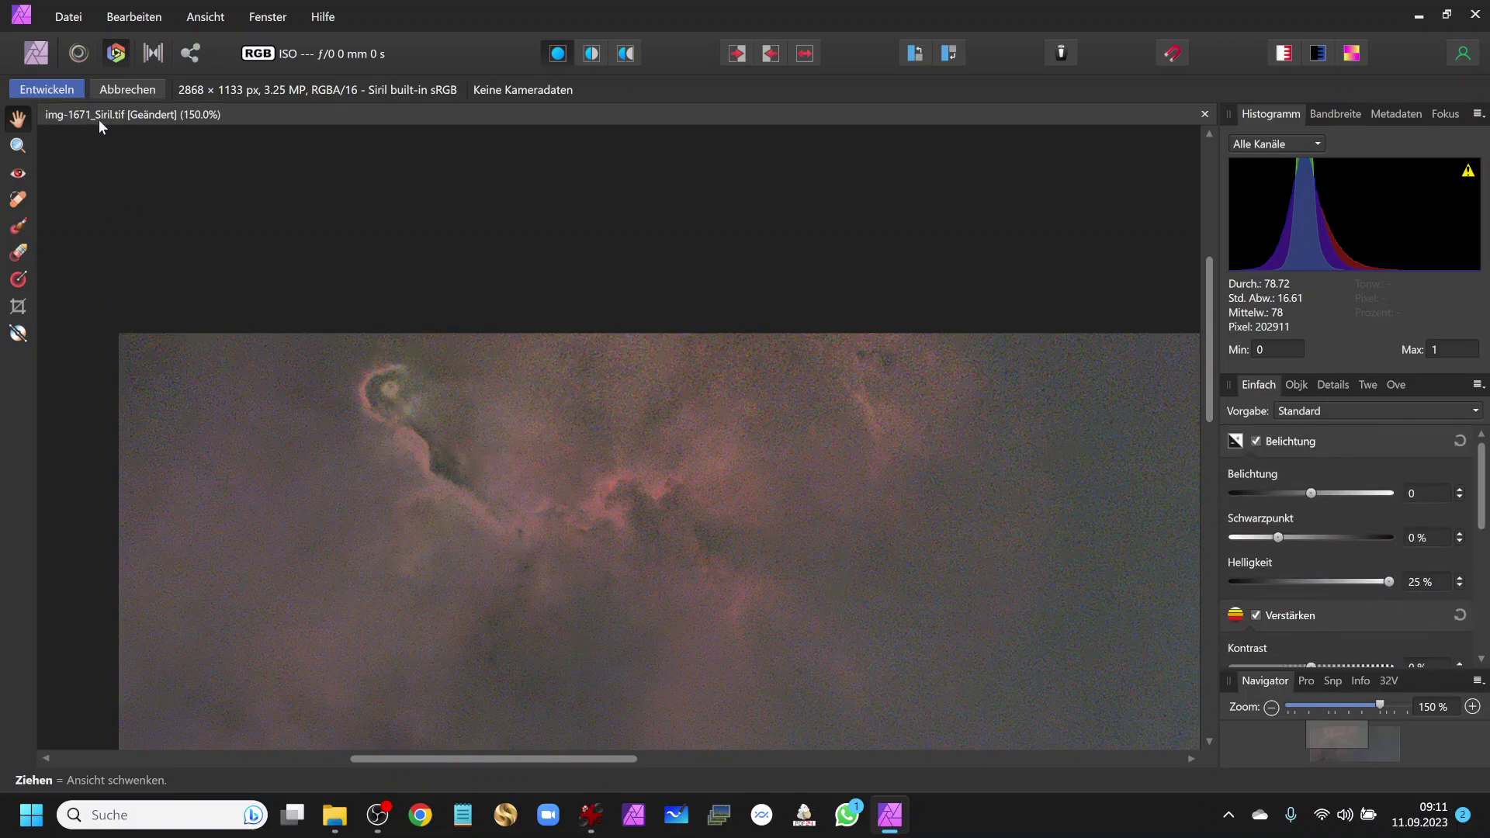
- Commit the develop edits to StarXT, zoom back to 75%, and bring up the Topaz Labs plugins
left_click(49, 90)
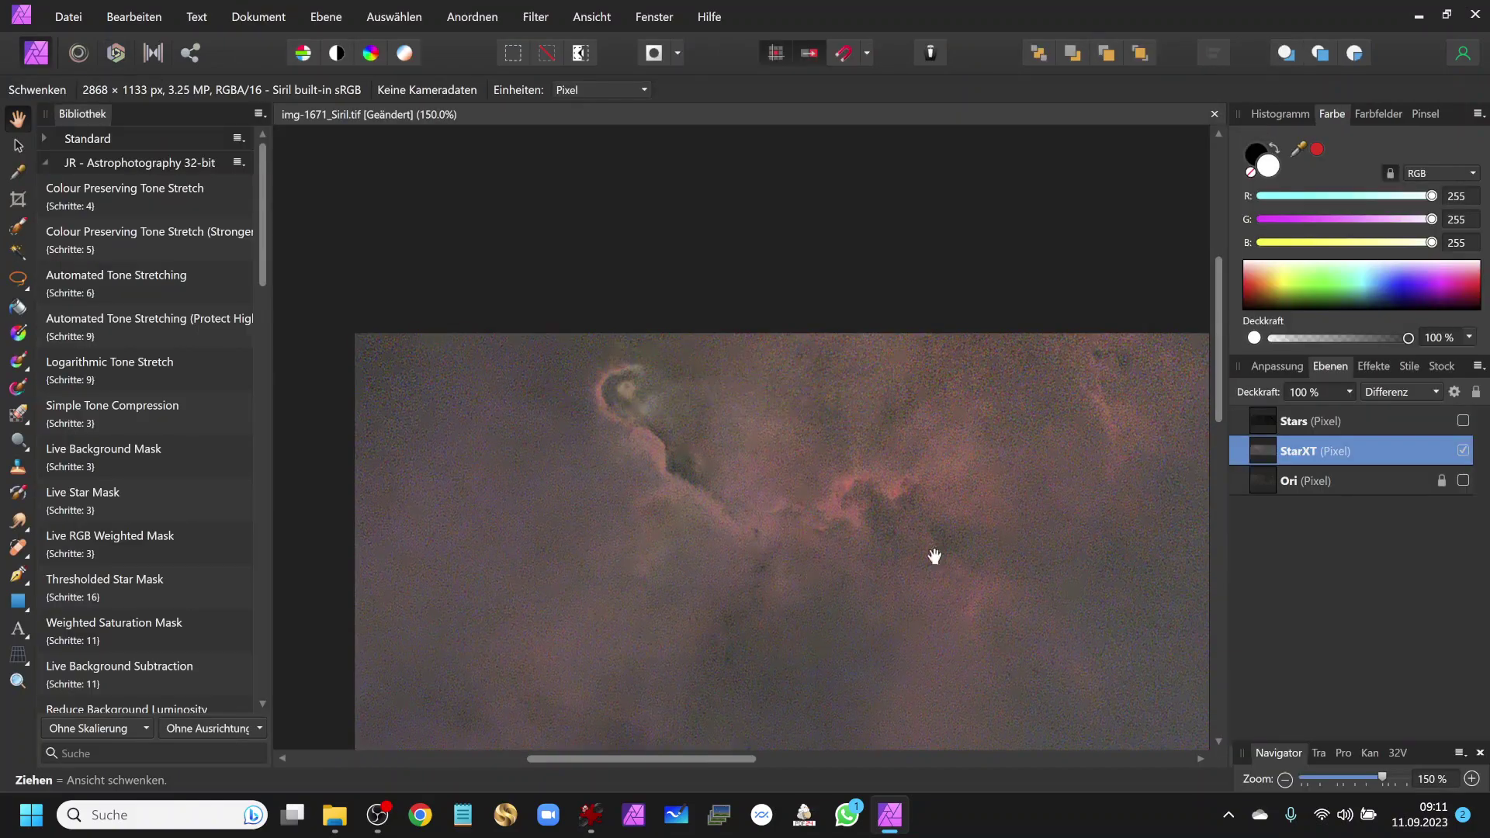
left_click(1285, 779)
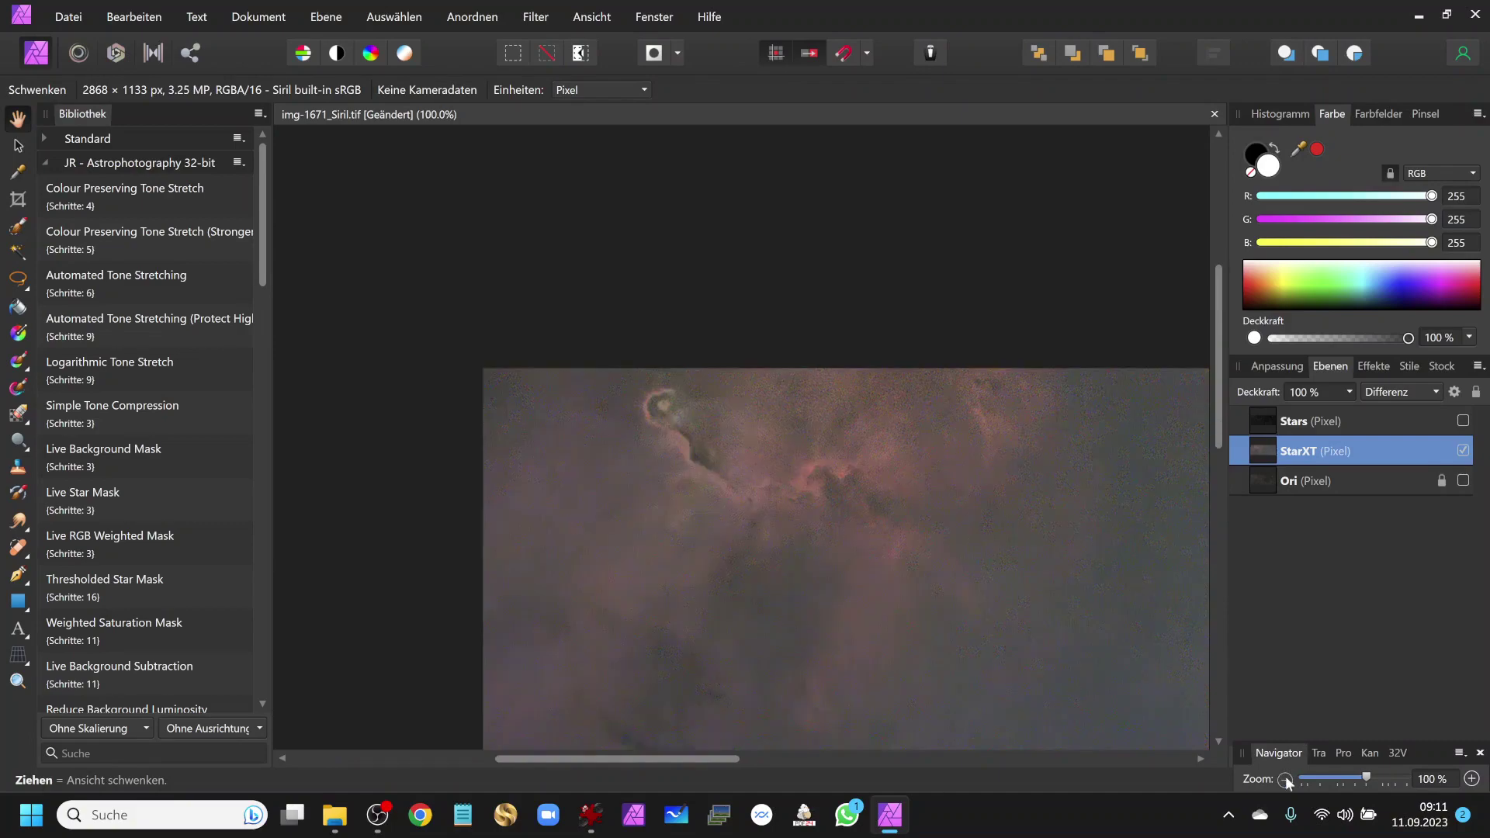
left_click(1284, 778)
left_click_drag(1037, 525, 822, 376)
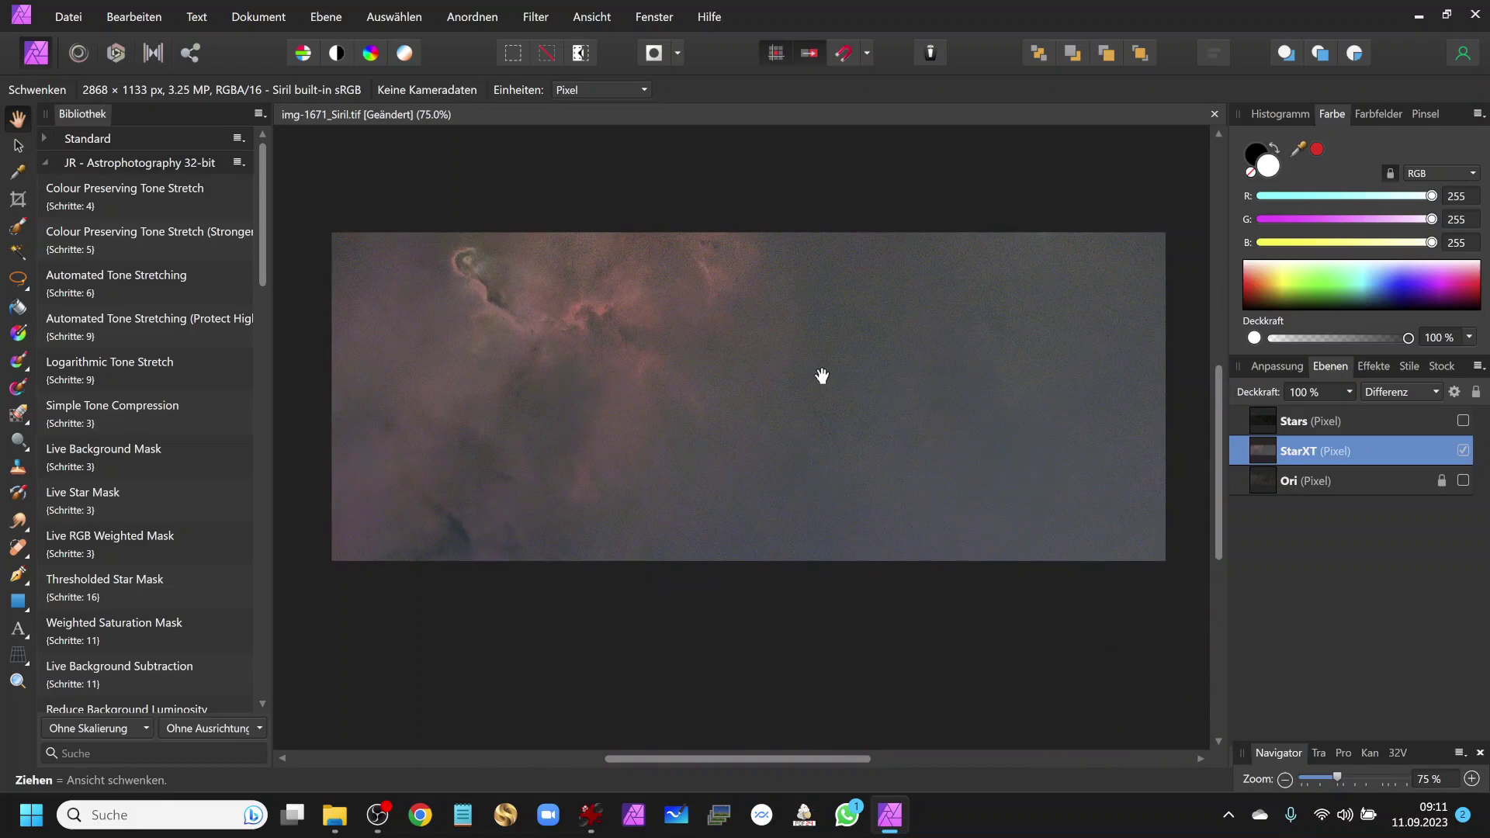
left_click(535, 18)
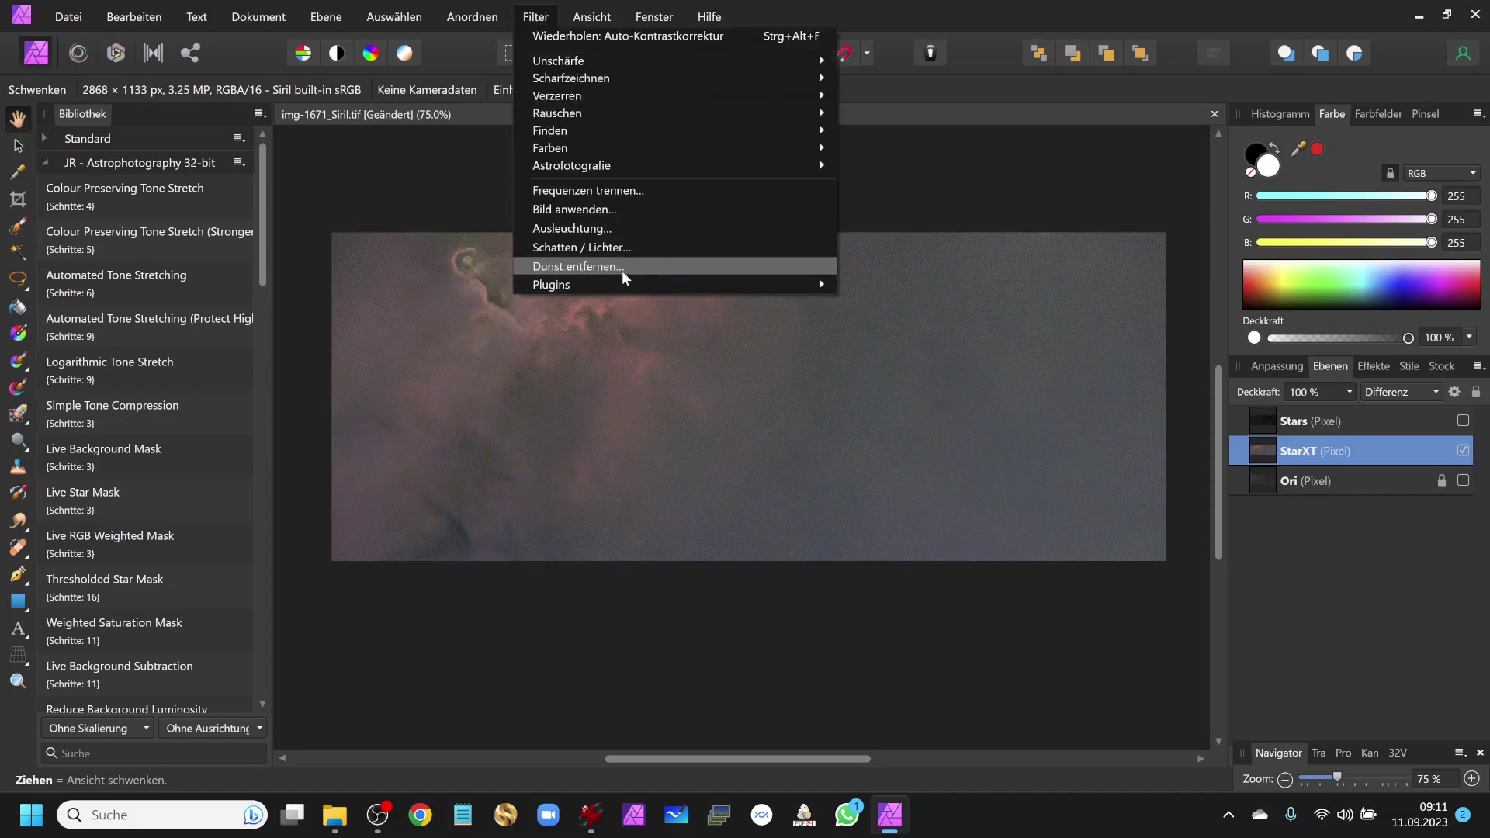
mouse_move(885, 319)
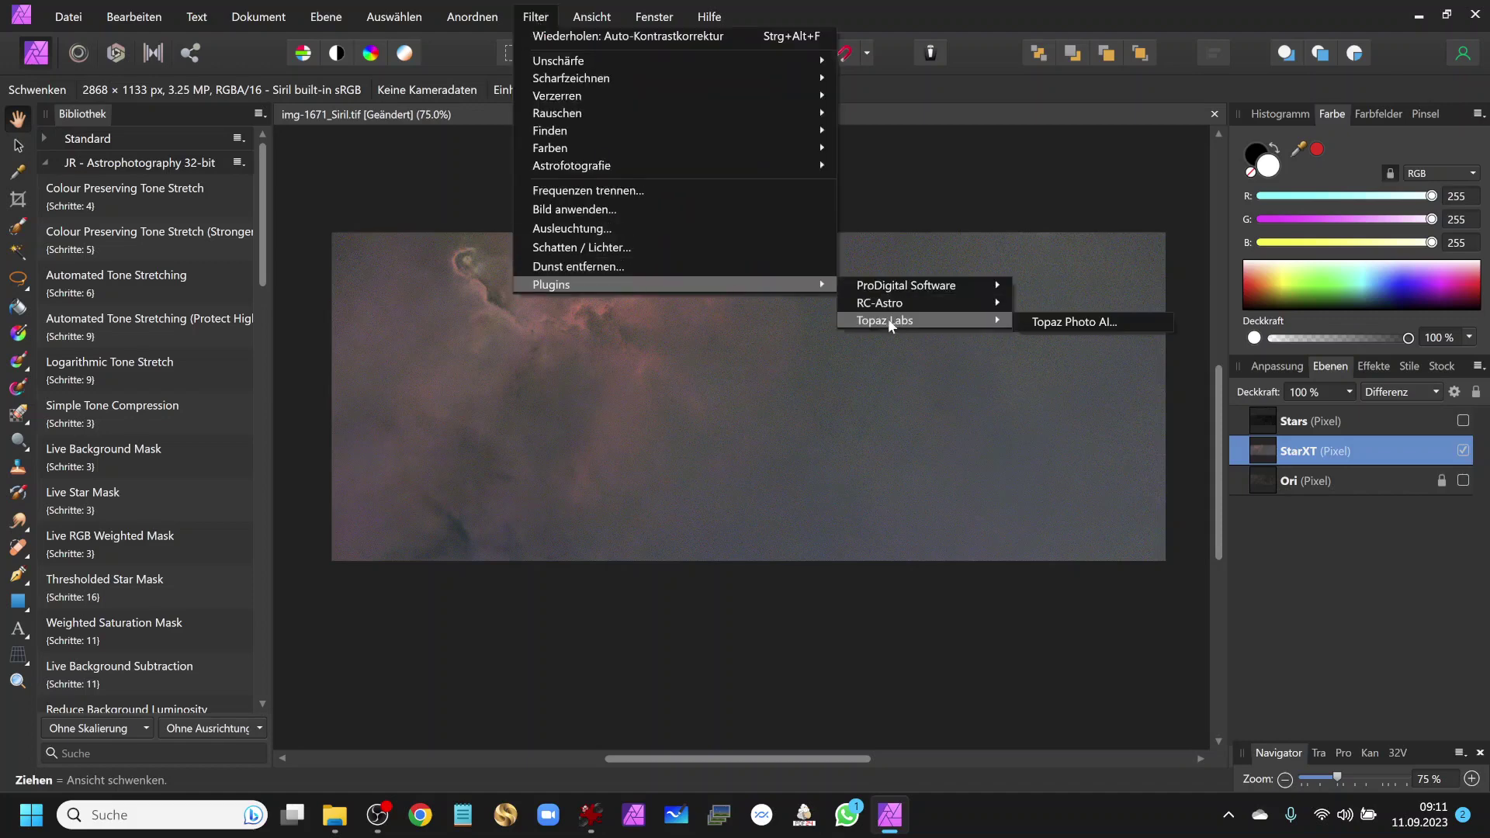
- Launch Topaz Photo AI on the nebula, set Remove Noise to Normal, strength 31, minor deblur 19
left_click(1094, 321)
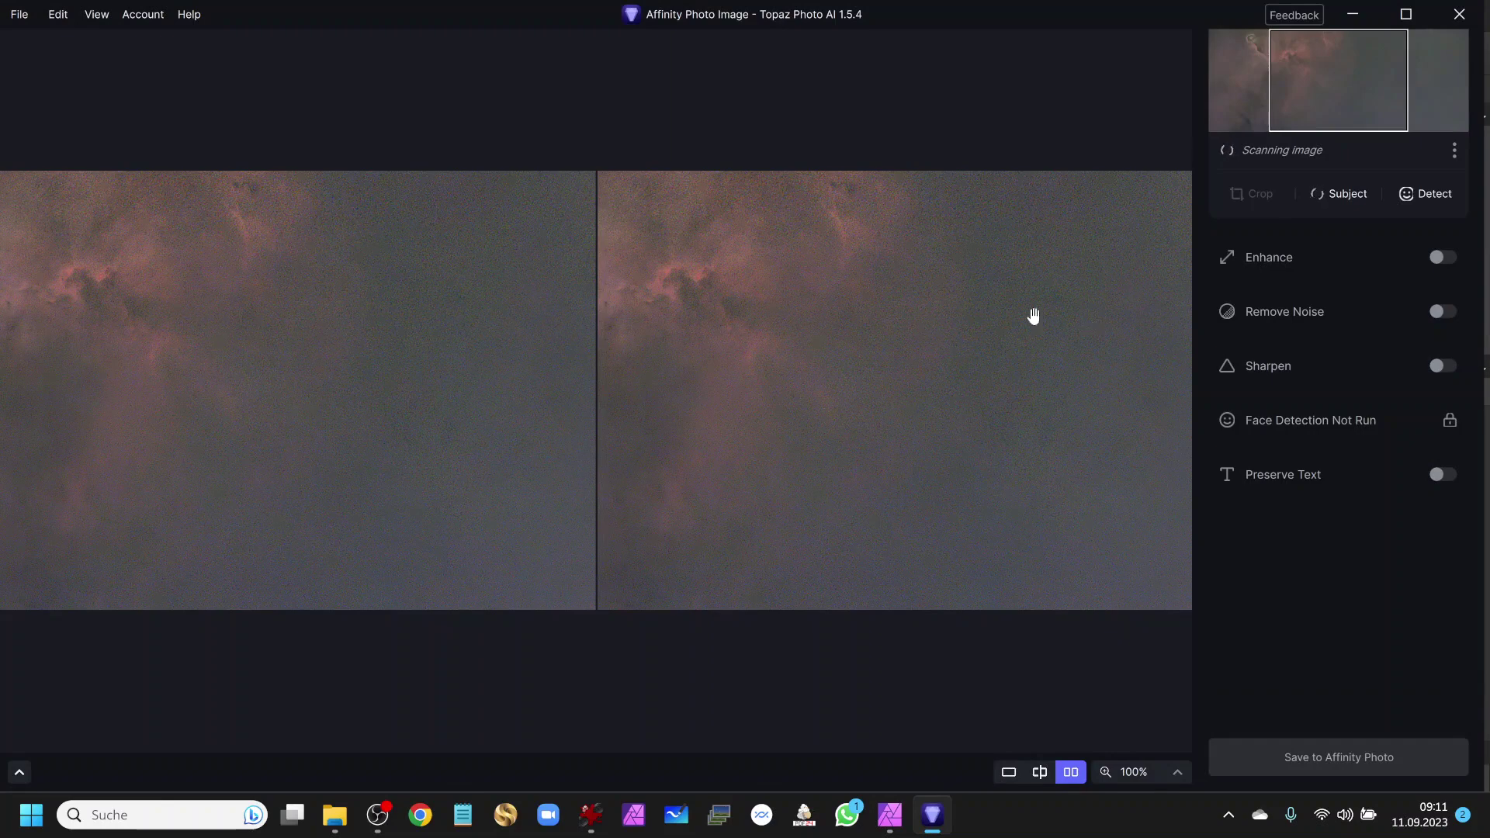
left_click_drag(745, 289, 963, 377)
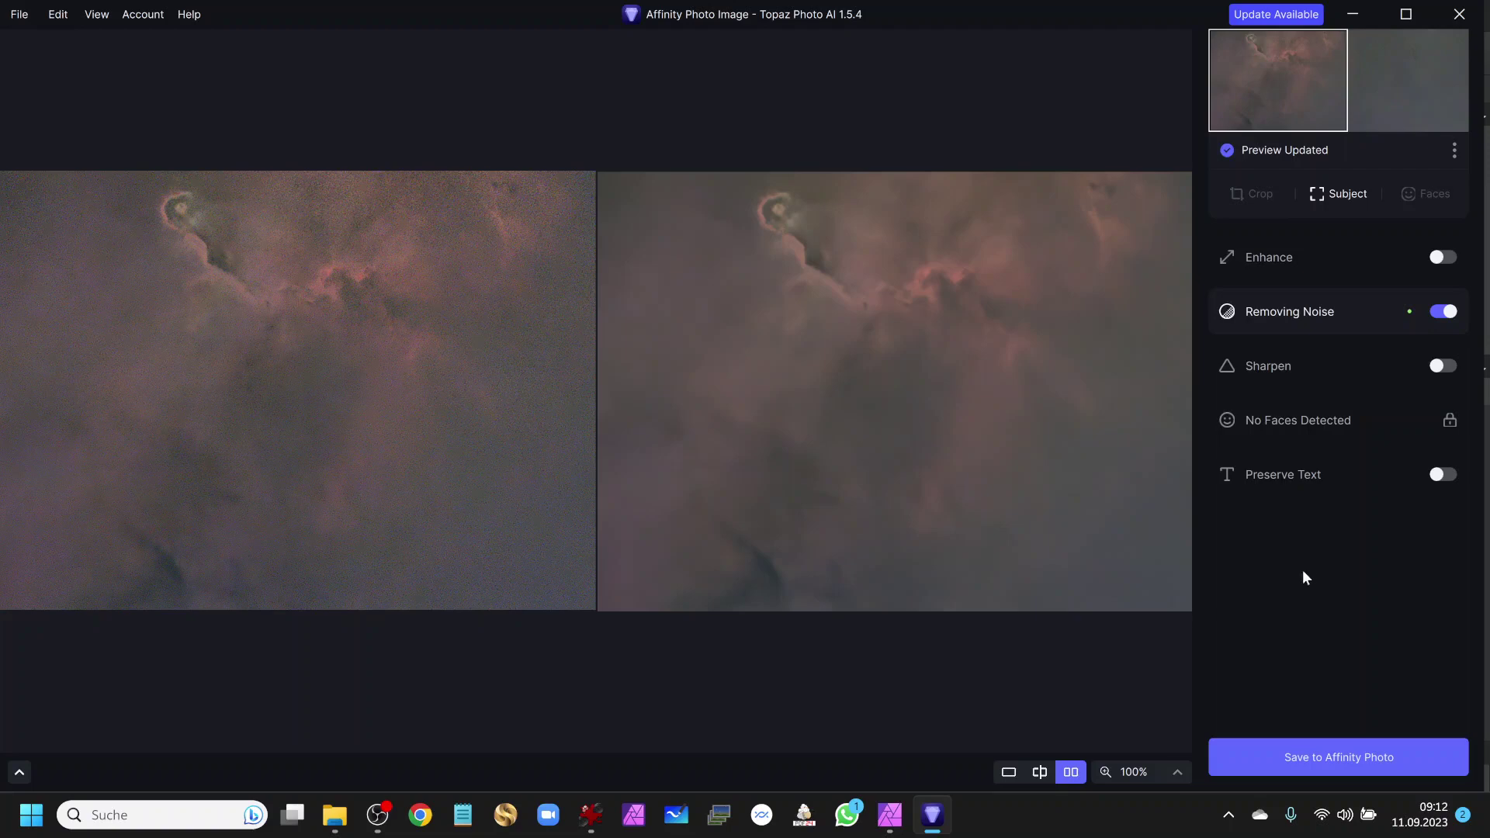
left_click(1225, 315)
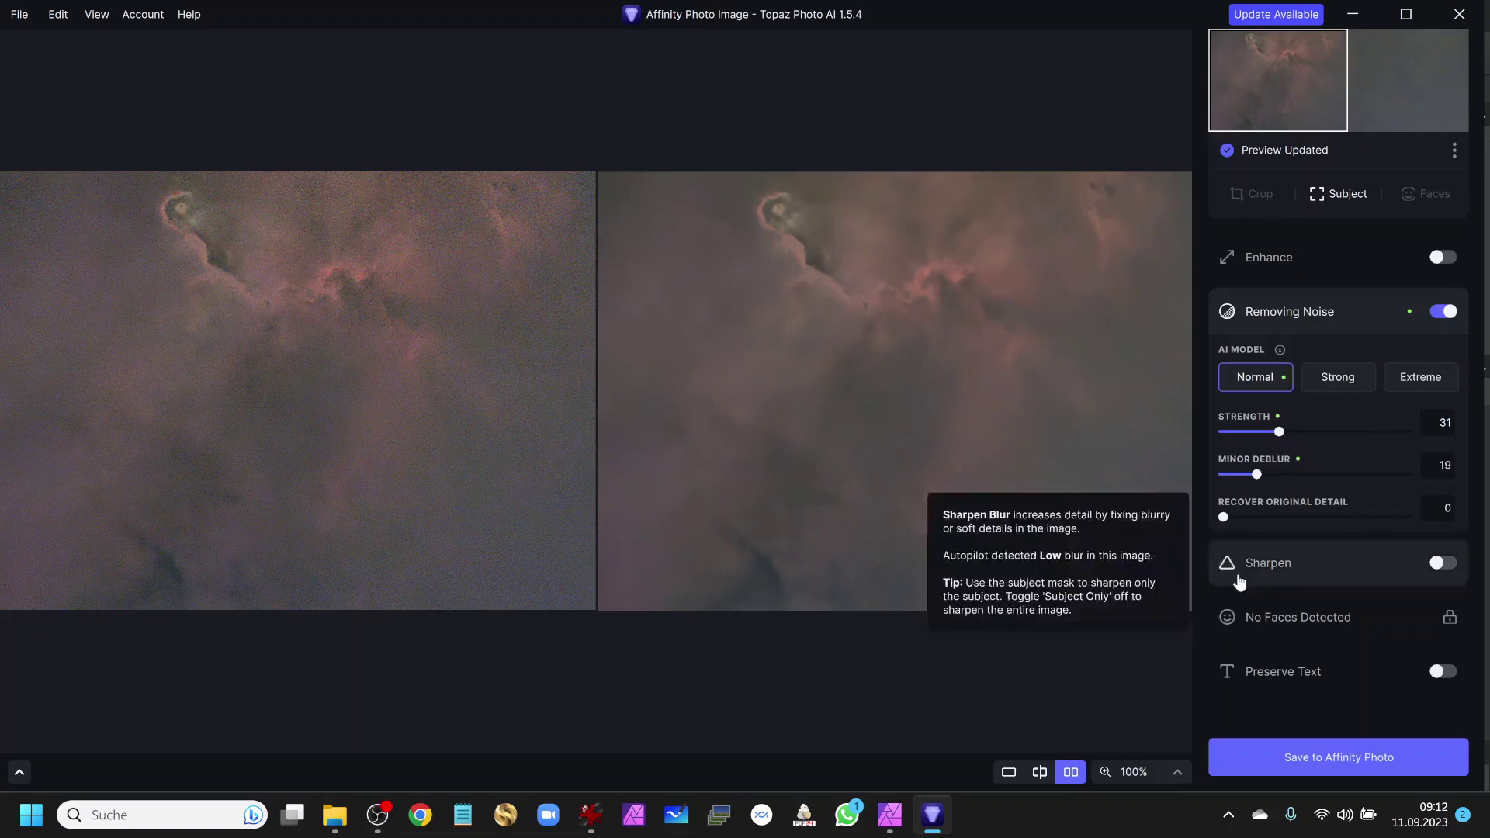
- Keep Extreme noise removal but drop Minor Deblur and Strength to 1
left_click(1407, 375)
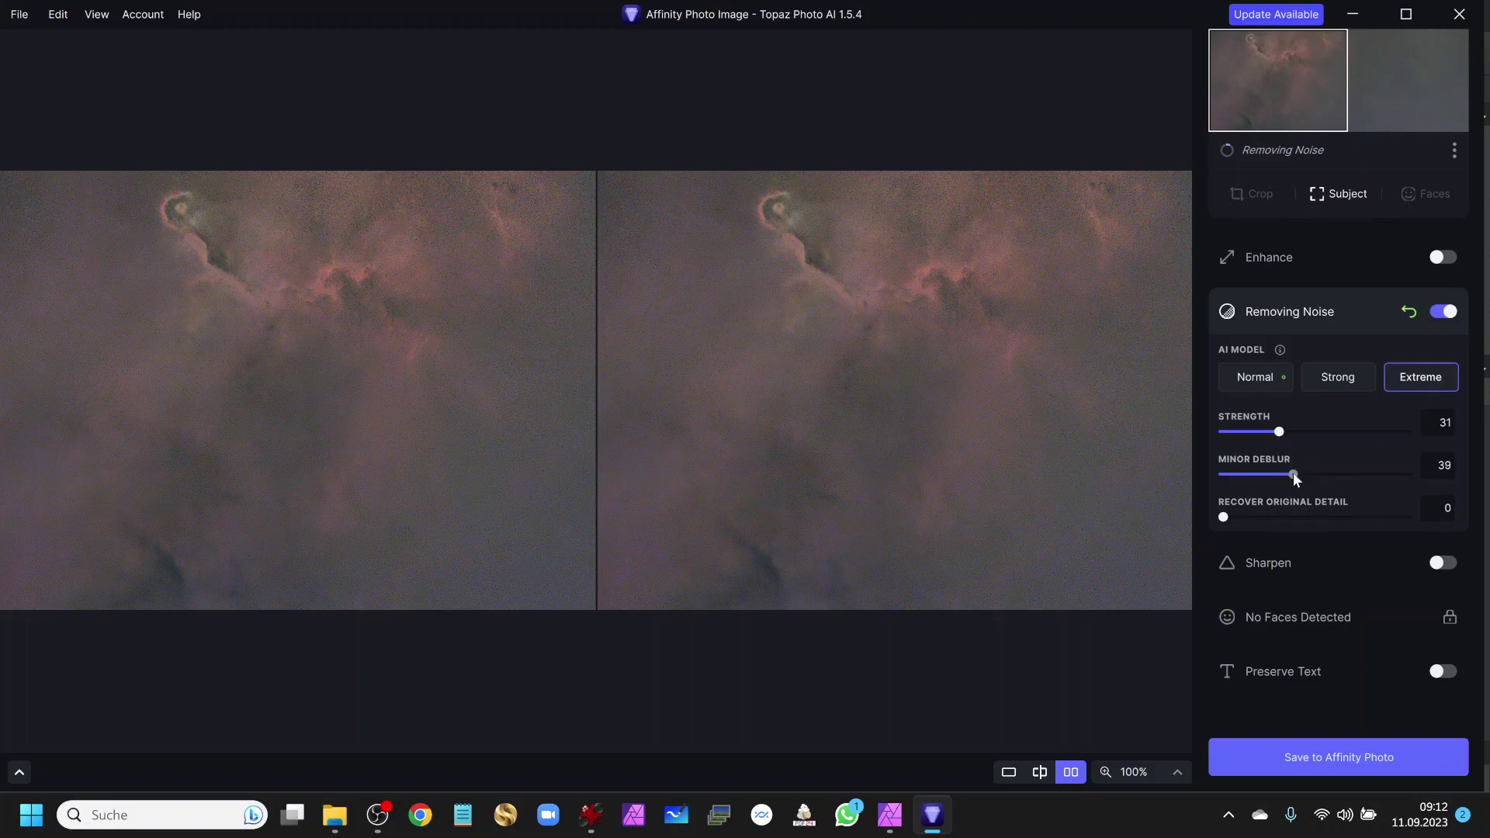
left_click_drag(1293, 473, 1205, 481)
left_click_drag(1281, 432, 1308, 432)
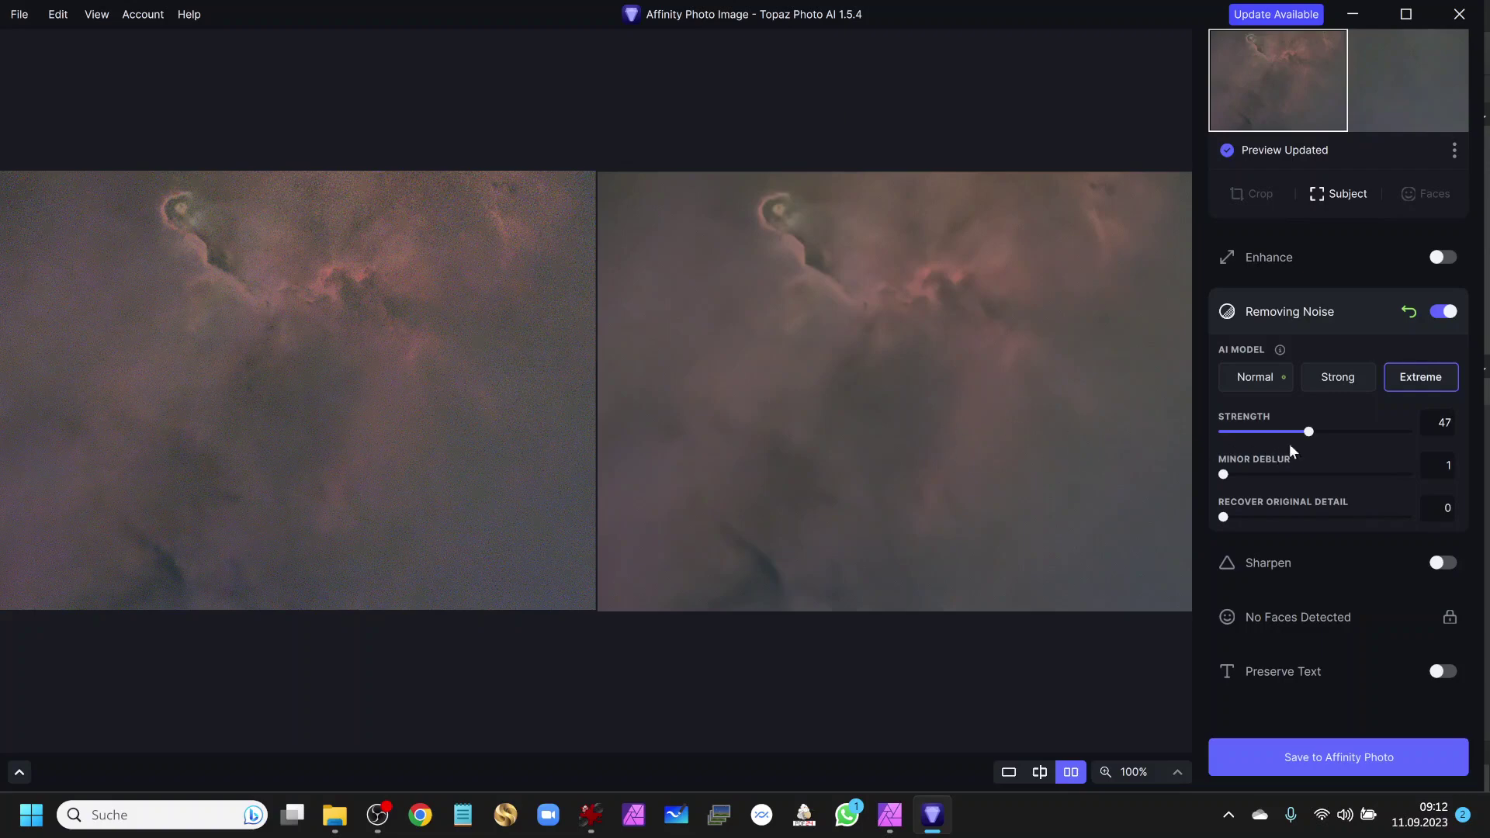
left_click_drag(1314, 431, 1240, 433)
left_click_drag(1241, 432, 1217, 432)
- Denoise with the Strong model, Minor Deblur at 1, and save back to Affinity Photo
left_click(1334, 383)
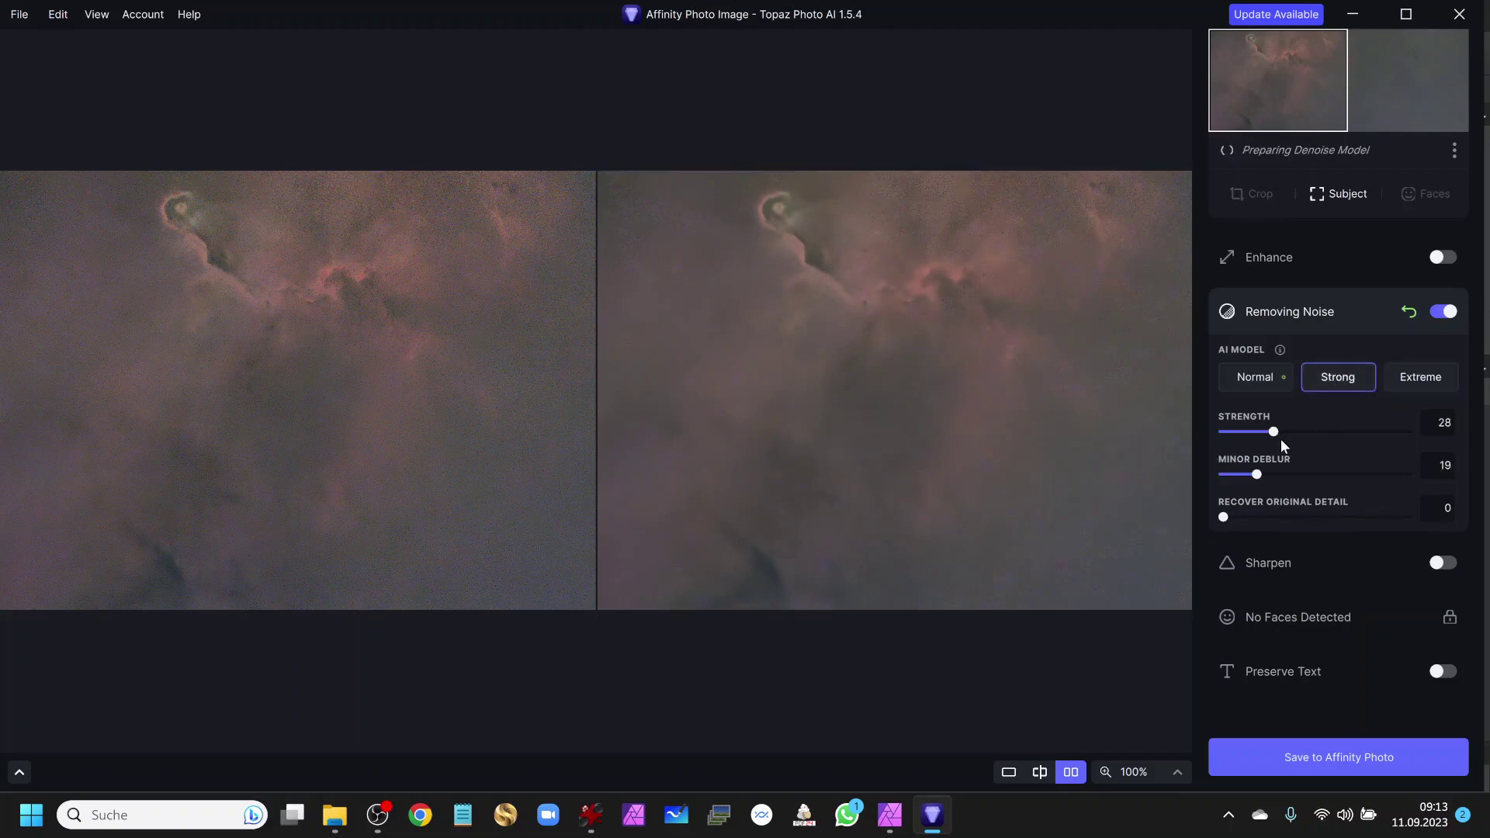
left_click_drag(1256, 474, 1211, 474)
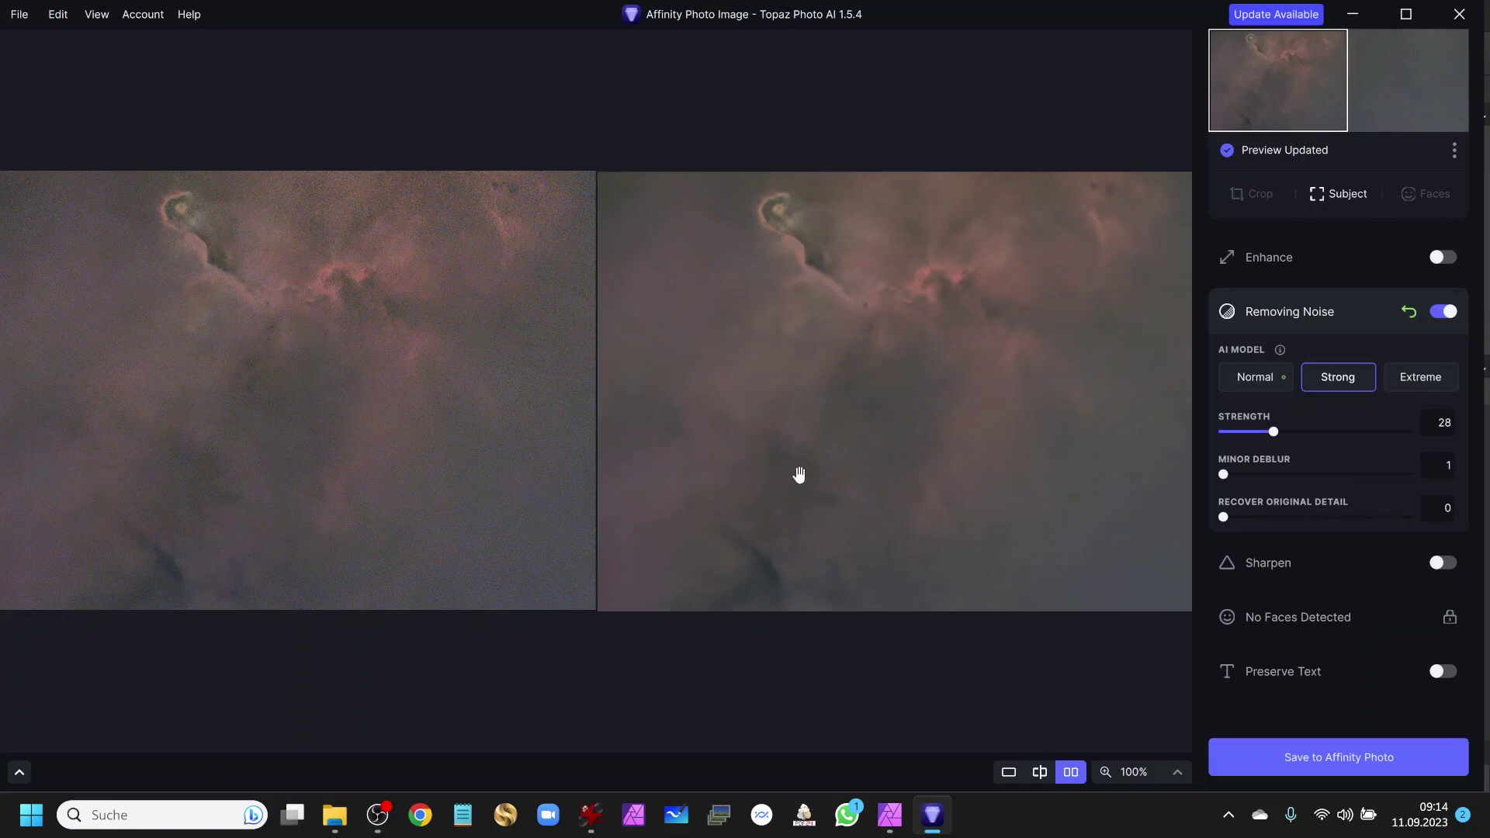
left_click(1321, 757)
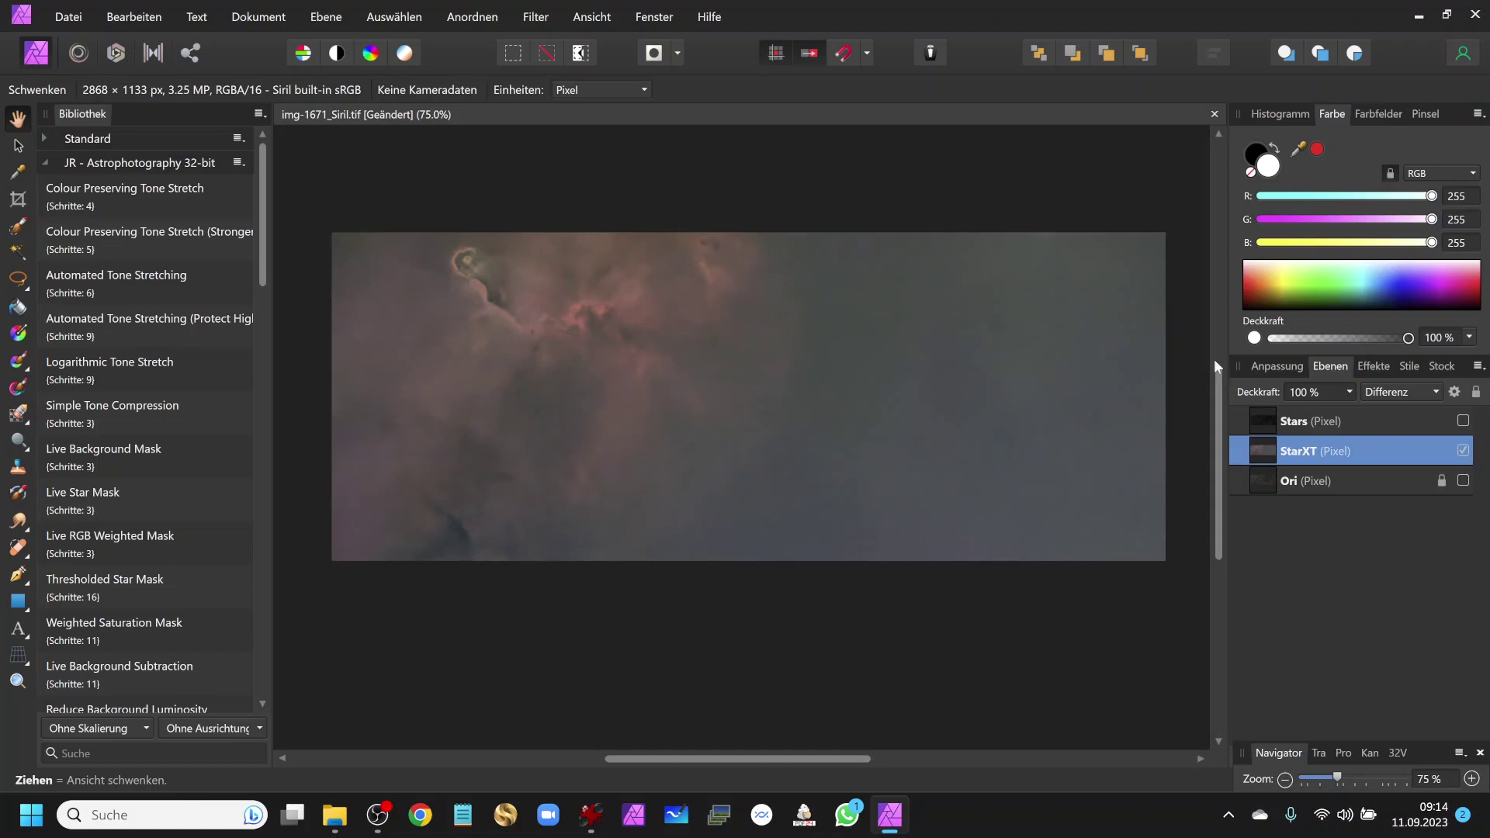
- Add a default Selektive Farbkorrektur adjustment and move its settings off the image
left_click(1269, 368)
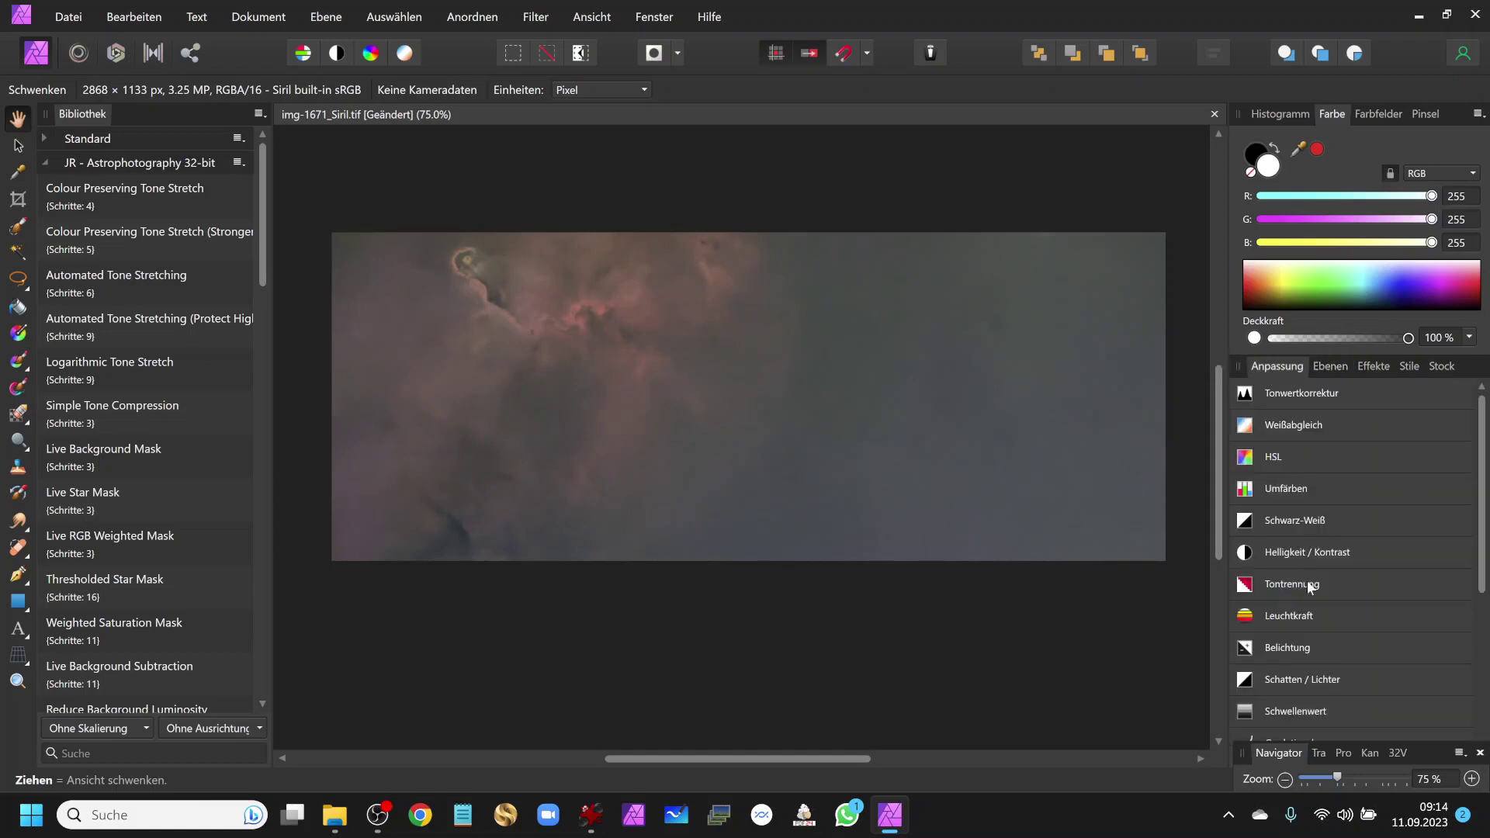
left_click_drag(1484, 571, 1485, 653)
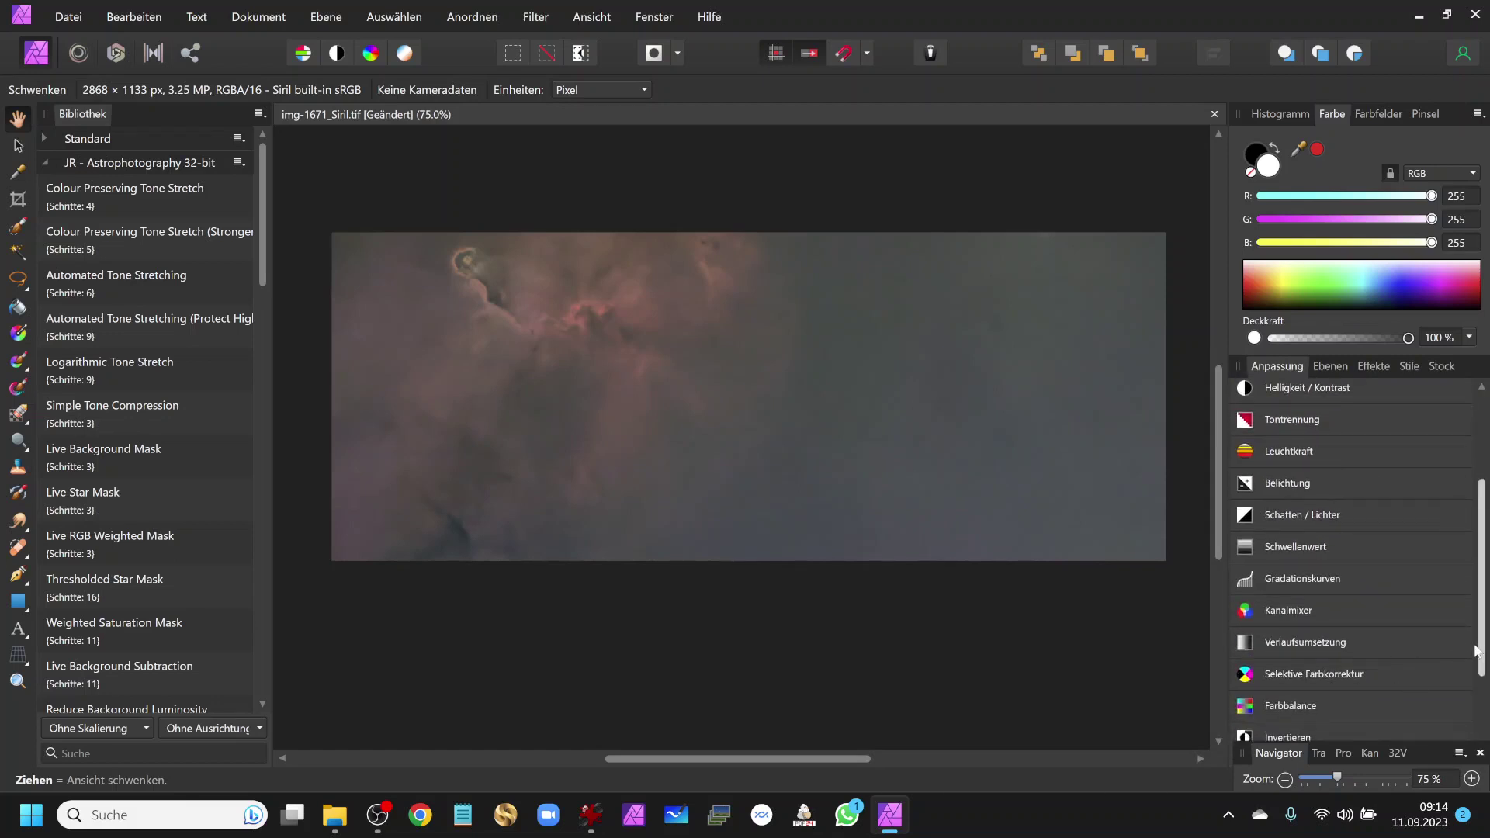
scroll(1365, 629, "down", 2)
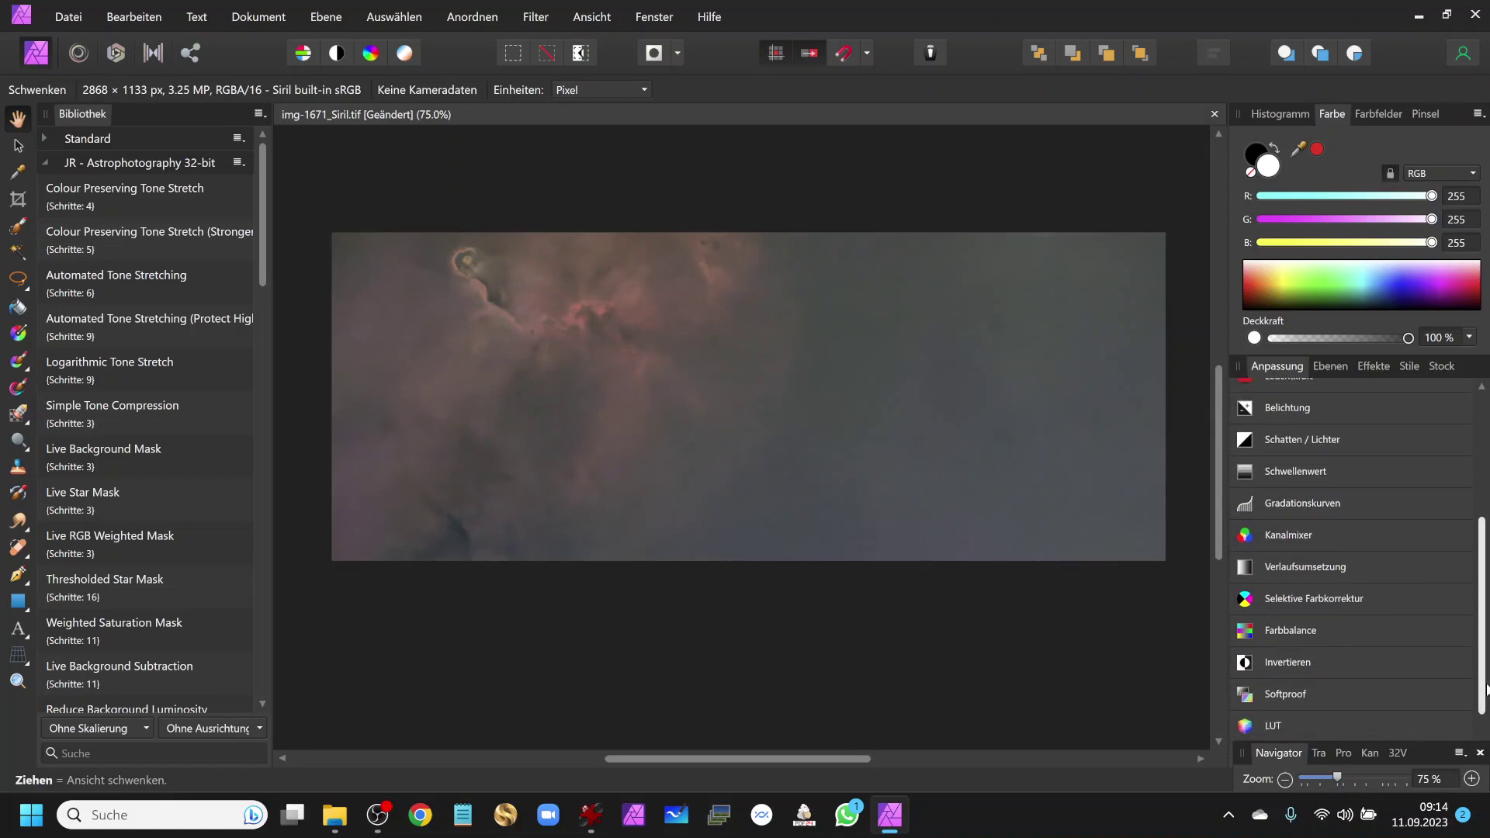
left_click(1311, 597)
left_click(1296, 654)
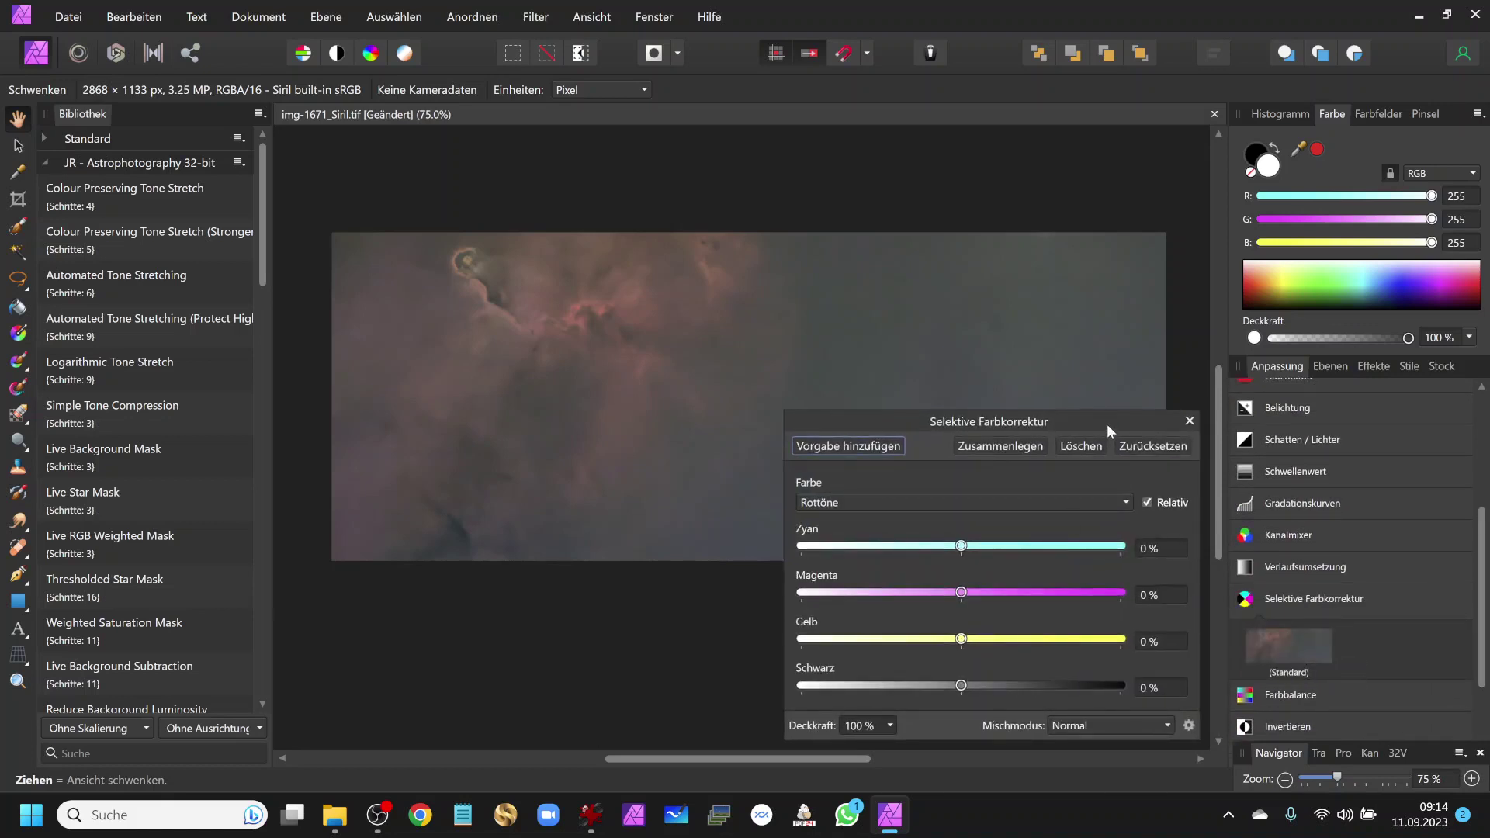
left_click_drag(1106, 424, 354, 433)
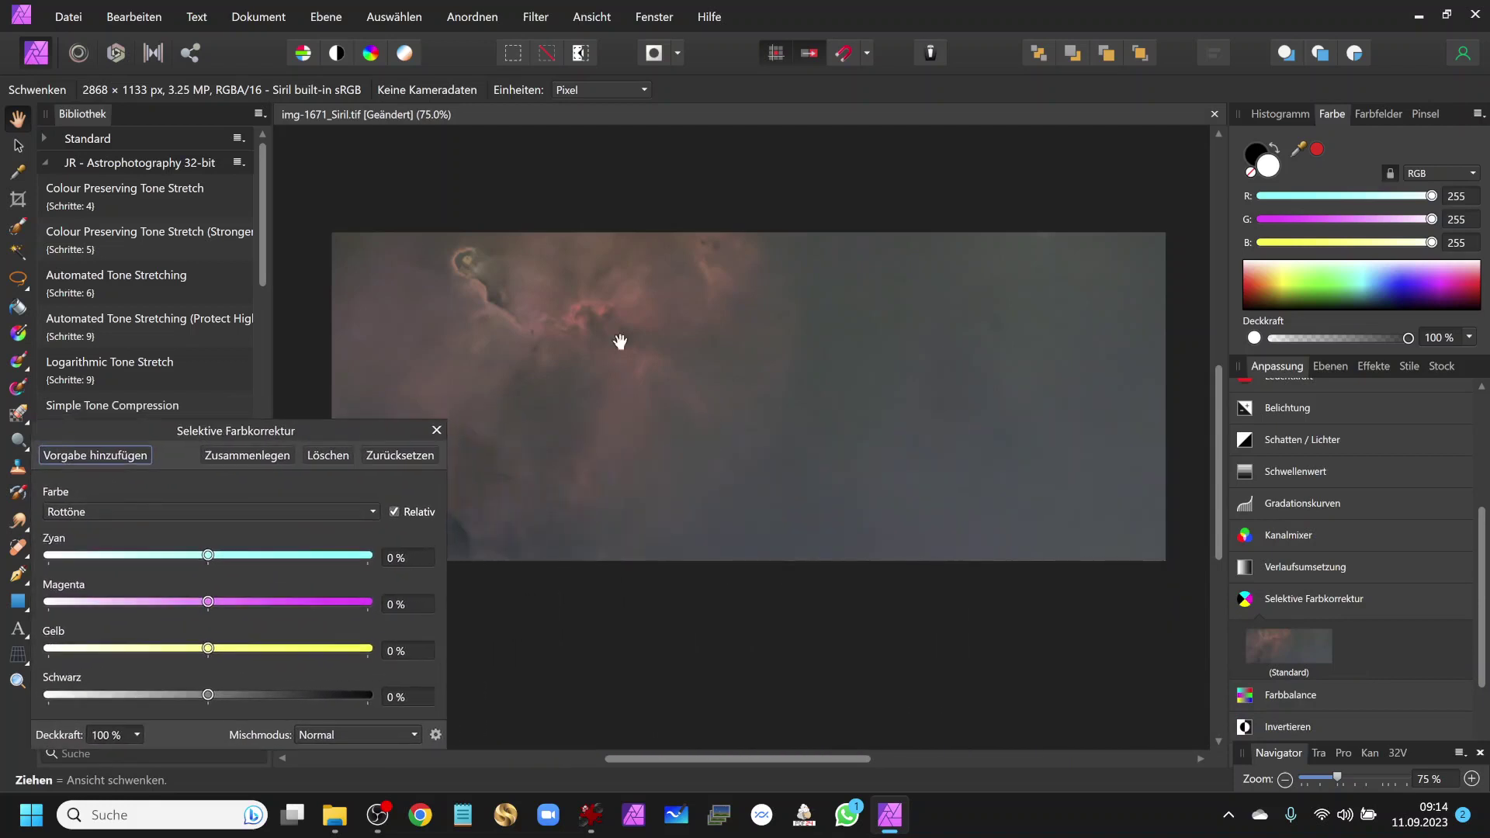
left_click_drag(652, 327, 832, 335)
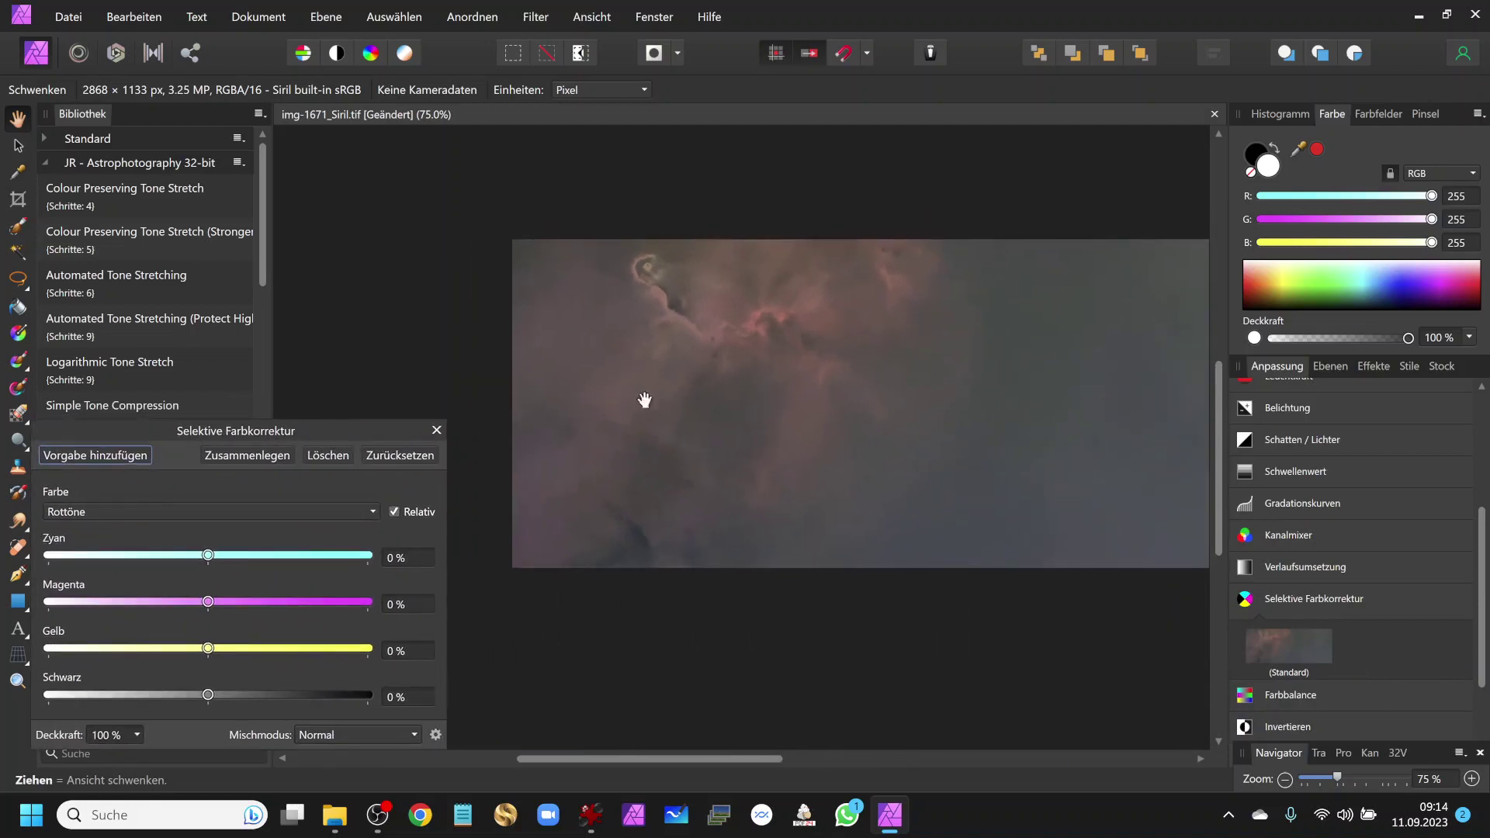
left_click_drag(380, 430, 418, 364)
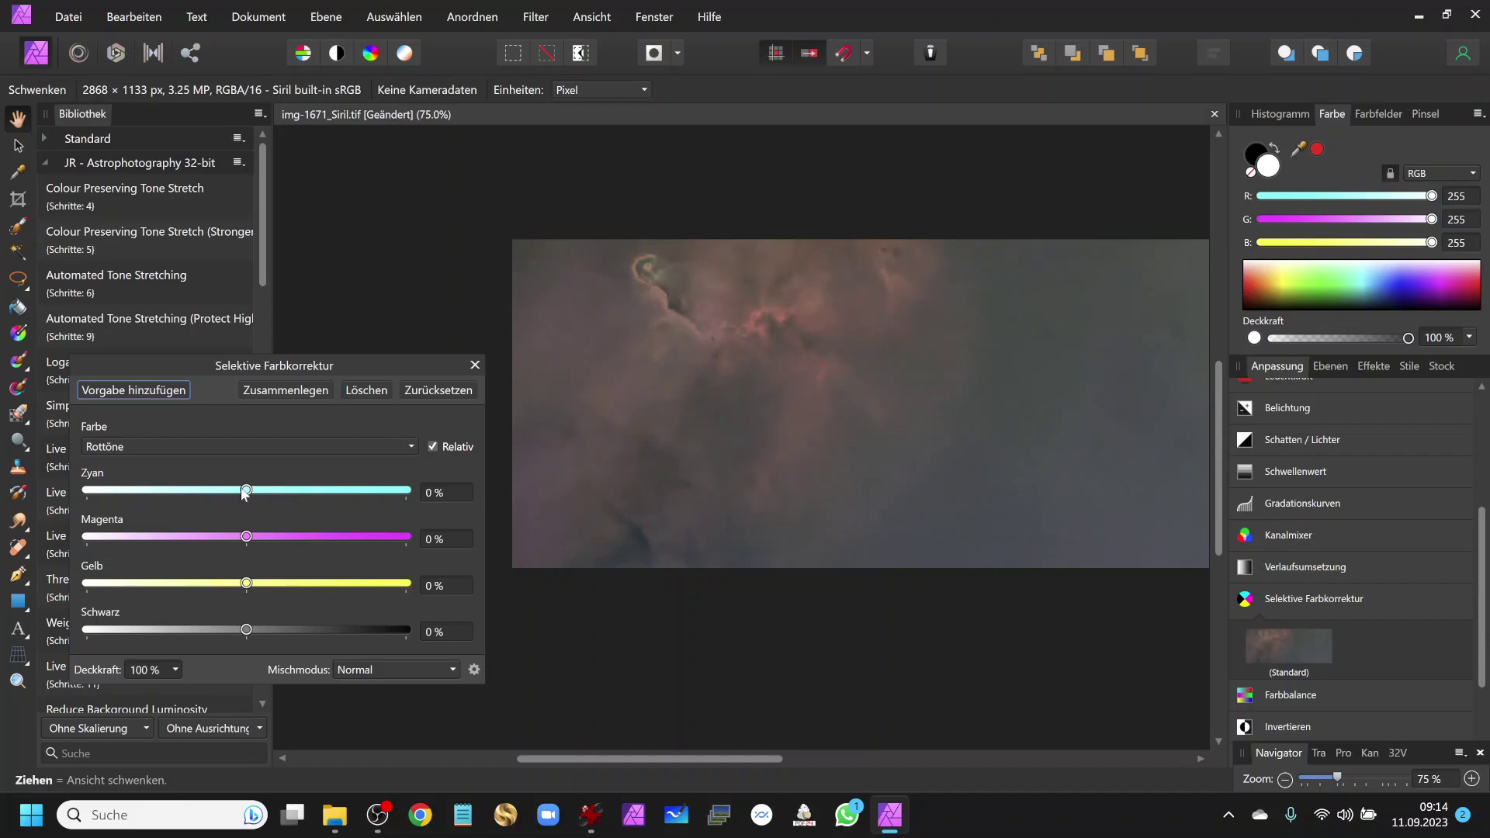
- Set the Rottöne cyan to -100%, leaving magenta unchanged after trying it
left_click_drag(246, 490, 89, 490)
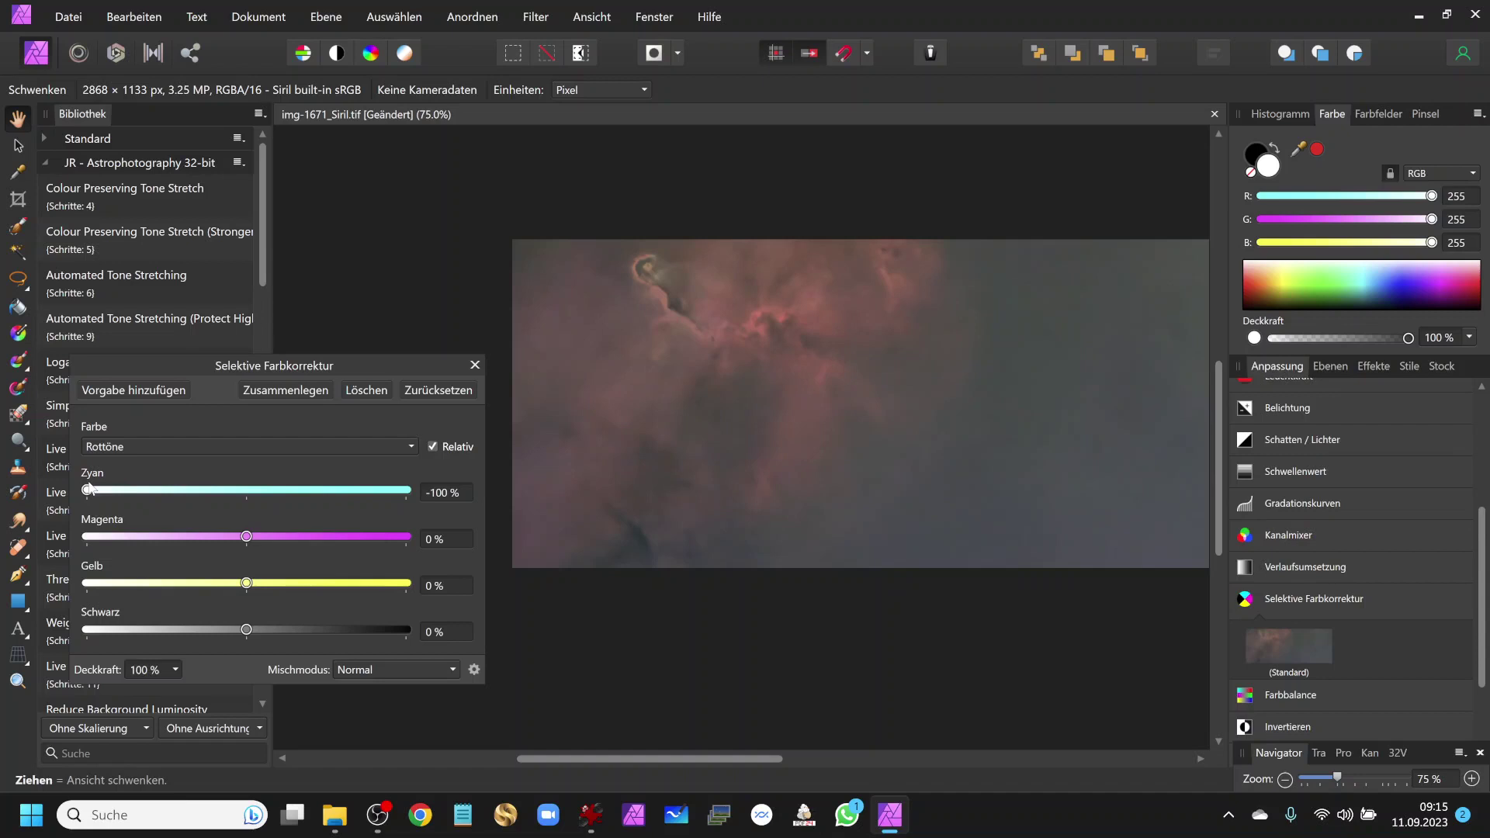
left_click_drag(89, 489, 427, 489)
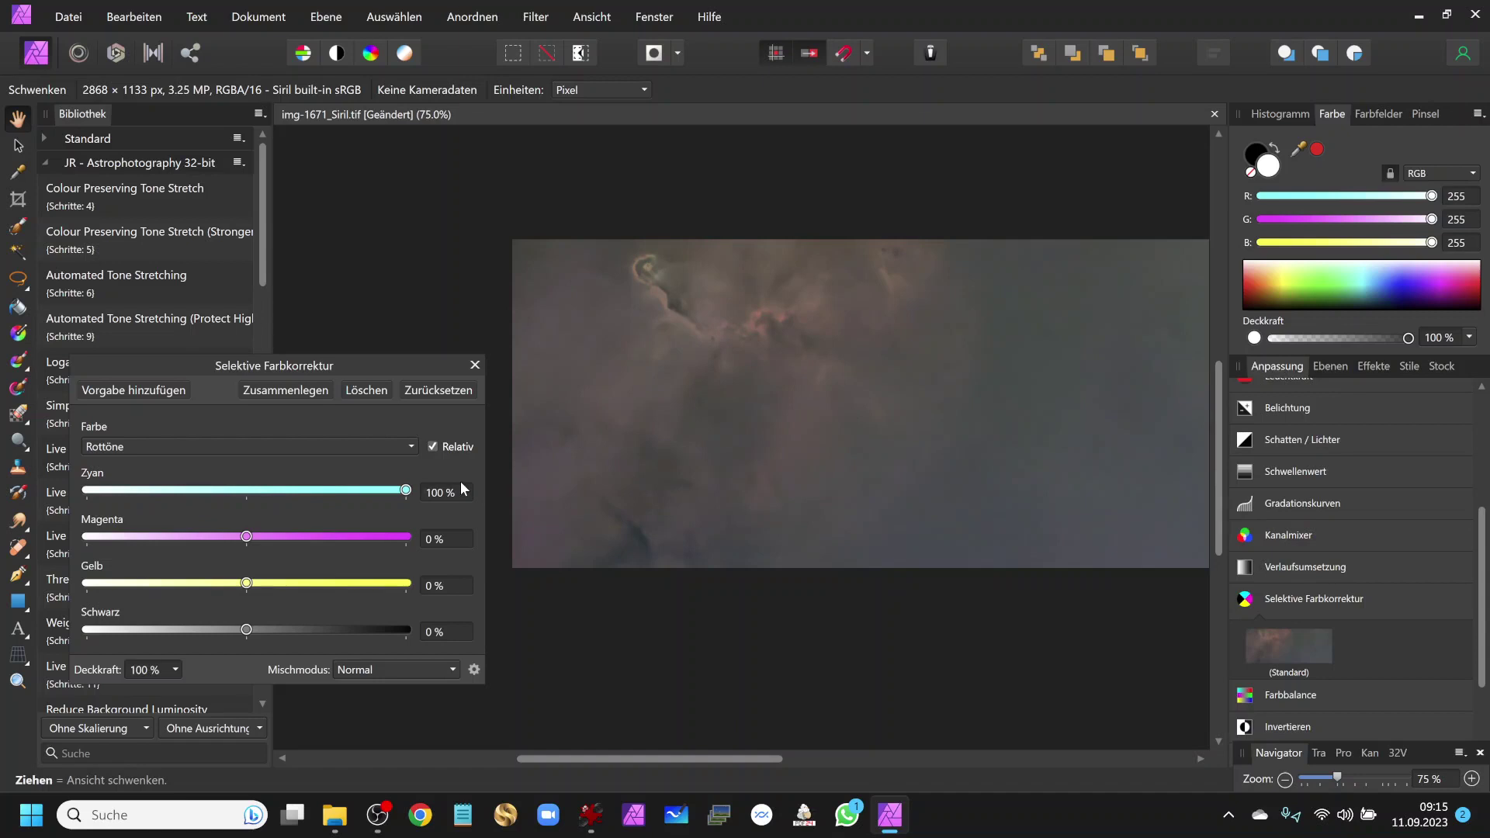
left_click_drag(405, 490, 90, 479)
mouse_move(245, 536)
left_mouse_down()
mouse_move(94, 532)
mouse_move(426, 527)
mouse_move(206, 536)
mouse_move(282, 537)
mouse_move(216, 537)
mouse_move(128, 583)
mouse_move(361, 597)
mouse_move(250, 602)
left_mouse_up()
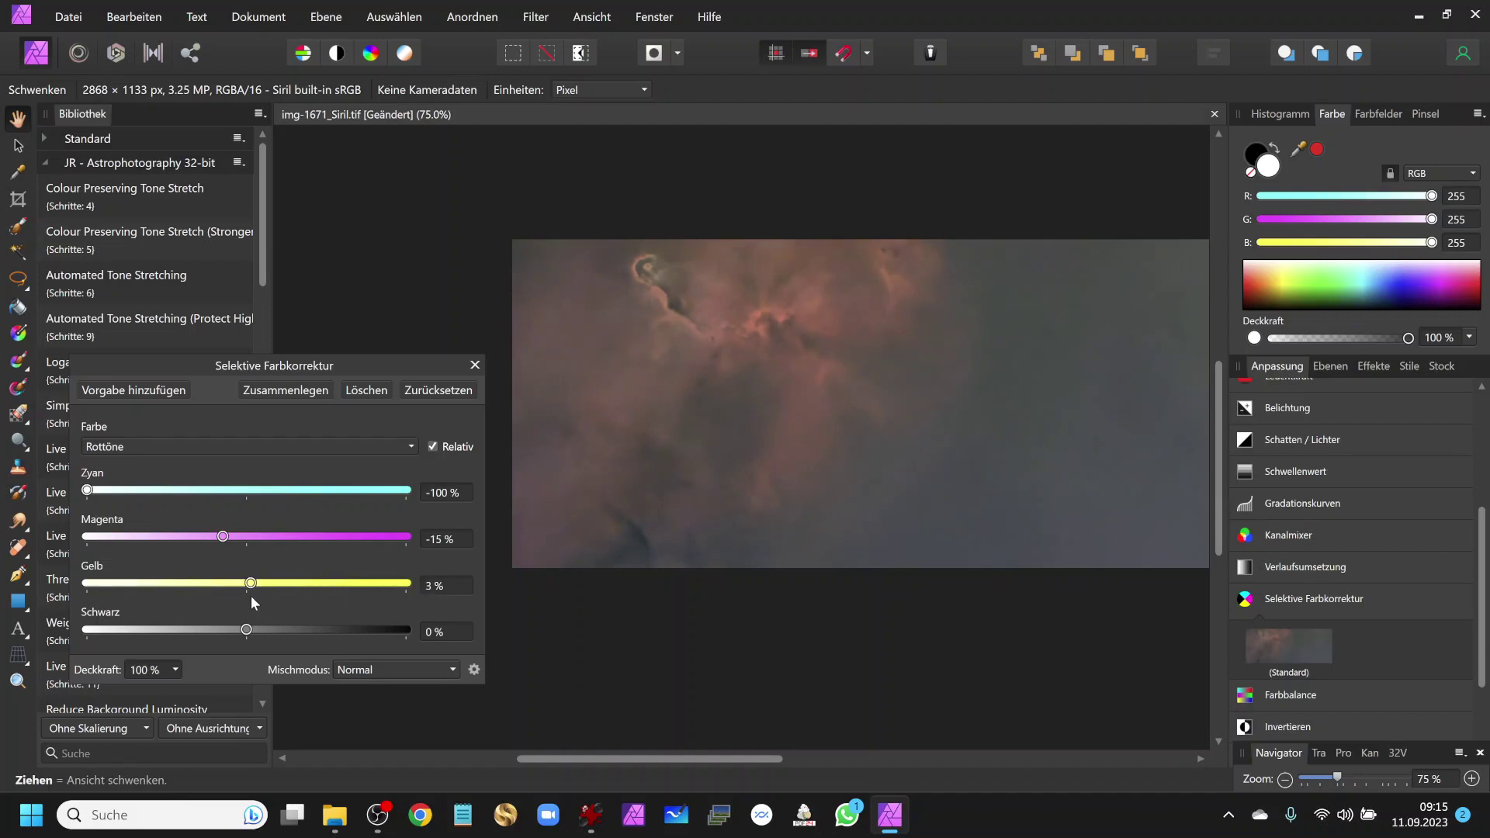
mouse_move(227, 537)
left_mouse_down()
mouse_move(314, 545)
mouse_move(237, 543)
left_mouse_up()
- Set the Gelbtöne to cyan -100%, magenta -100% and yellow -47%
left_click(406, 445)
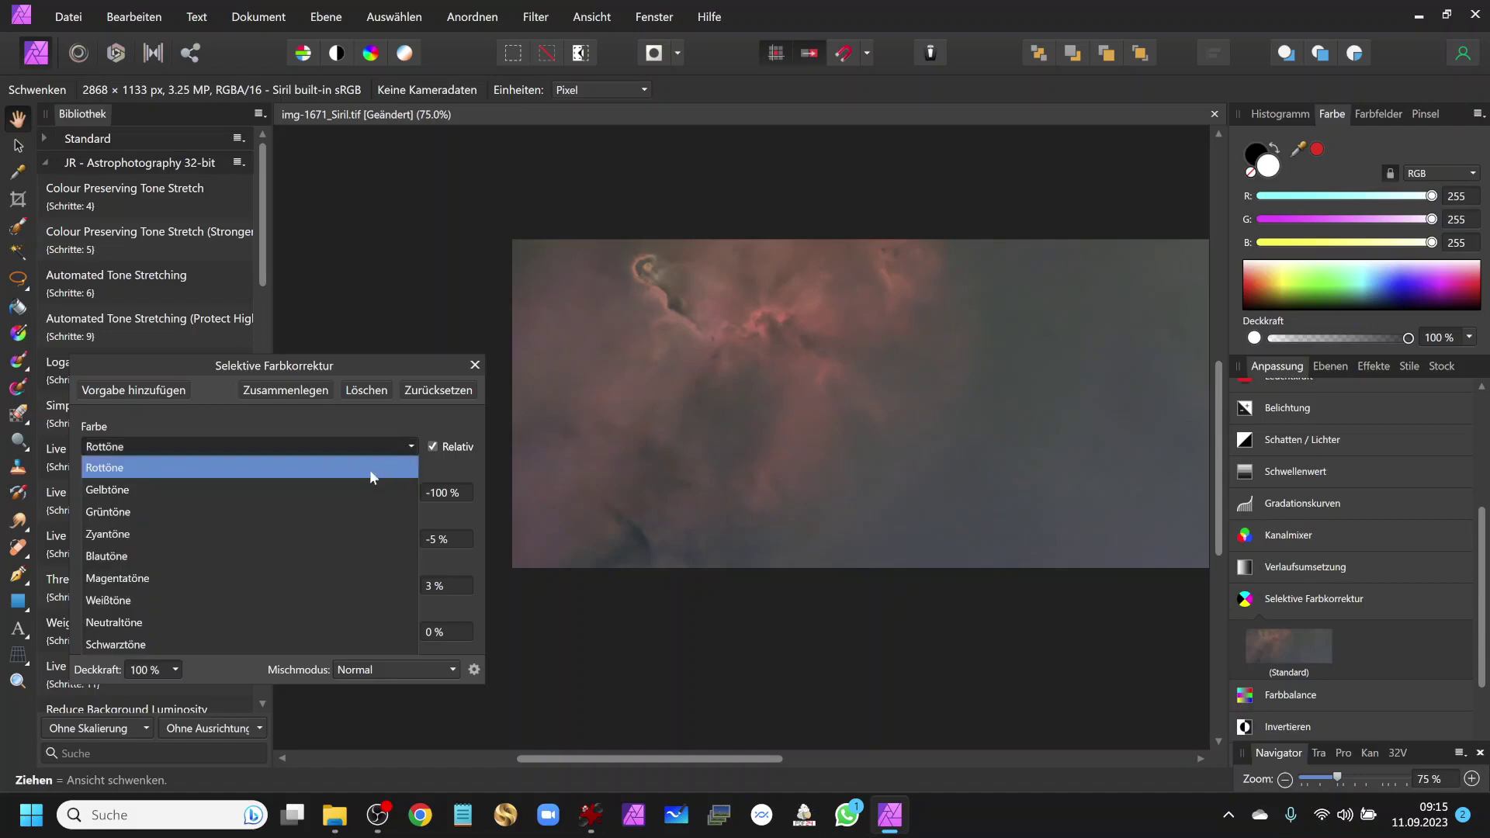
left_click(367, 489)
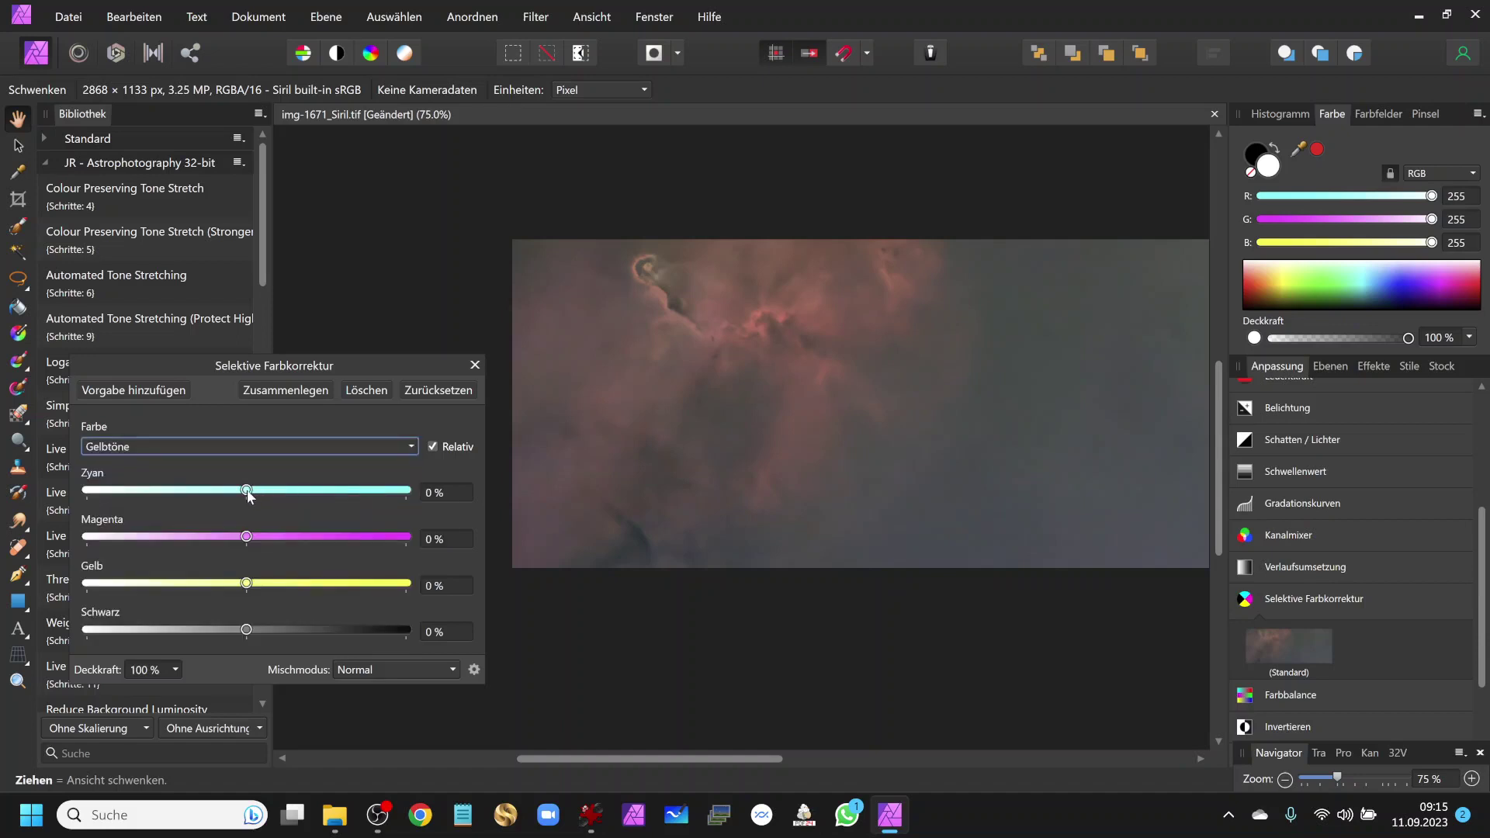
mouse_move(247, 492)
left_mouse_down()
mouse_move(89, 490)
mouse_move(414, 491)
mouse_move(88, 490)
left_mouse_up()
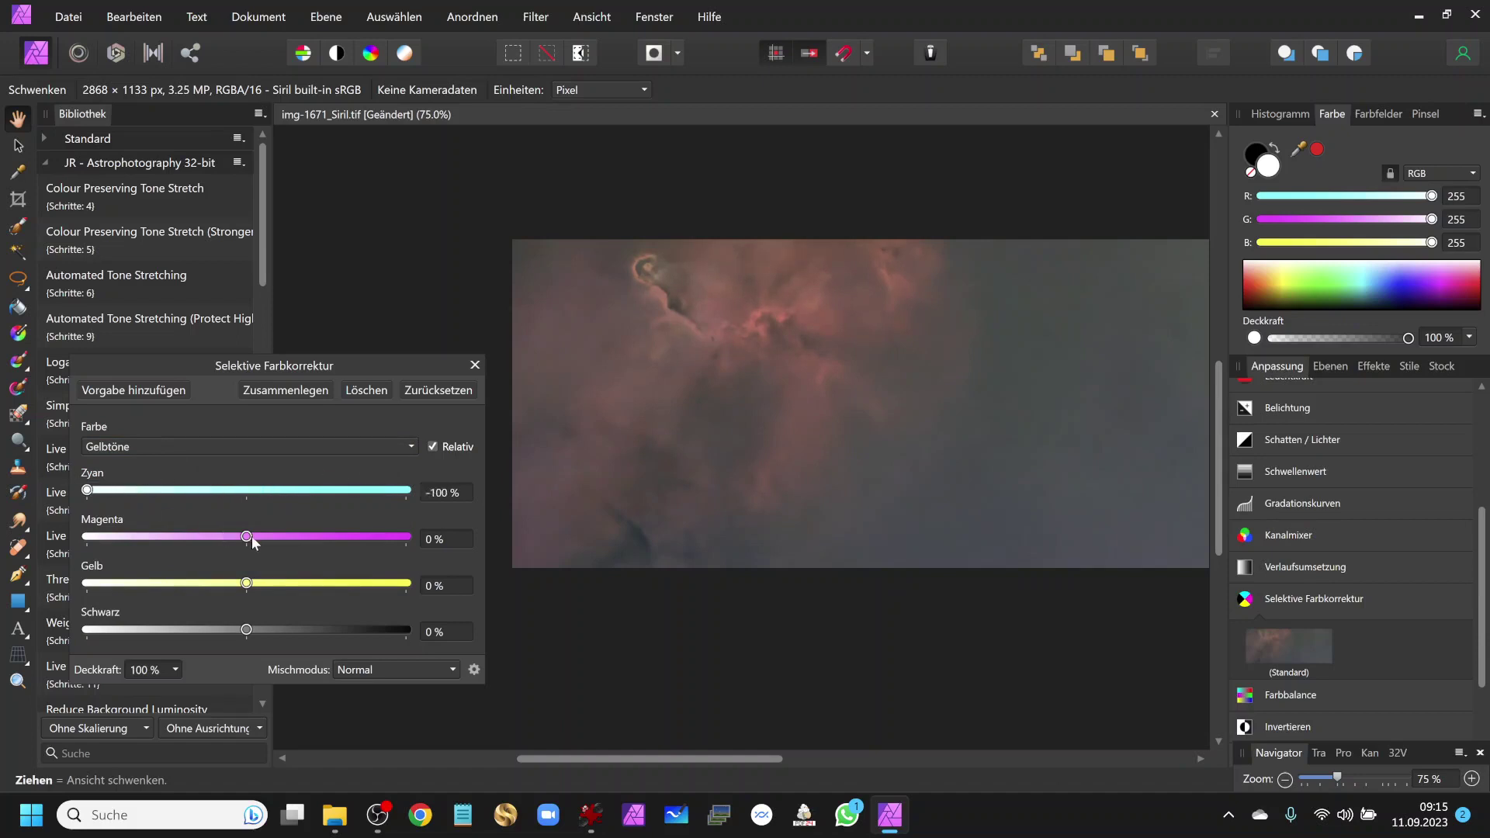
left_click_drag(247, 536, 89, 537)
mouse_move(247, 583)
left_mouse_down()
mouse_move(364, 572)
mouse_move(172, 567)
left_mouse_up()
left_click(412, 447)
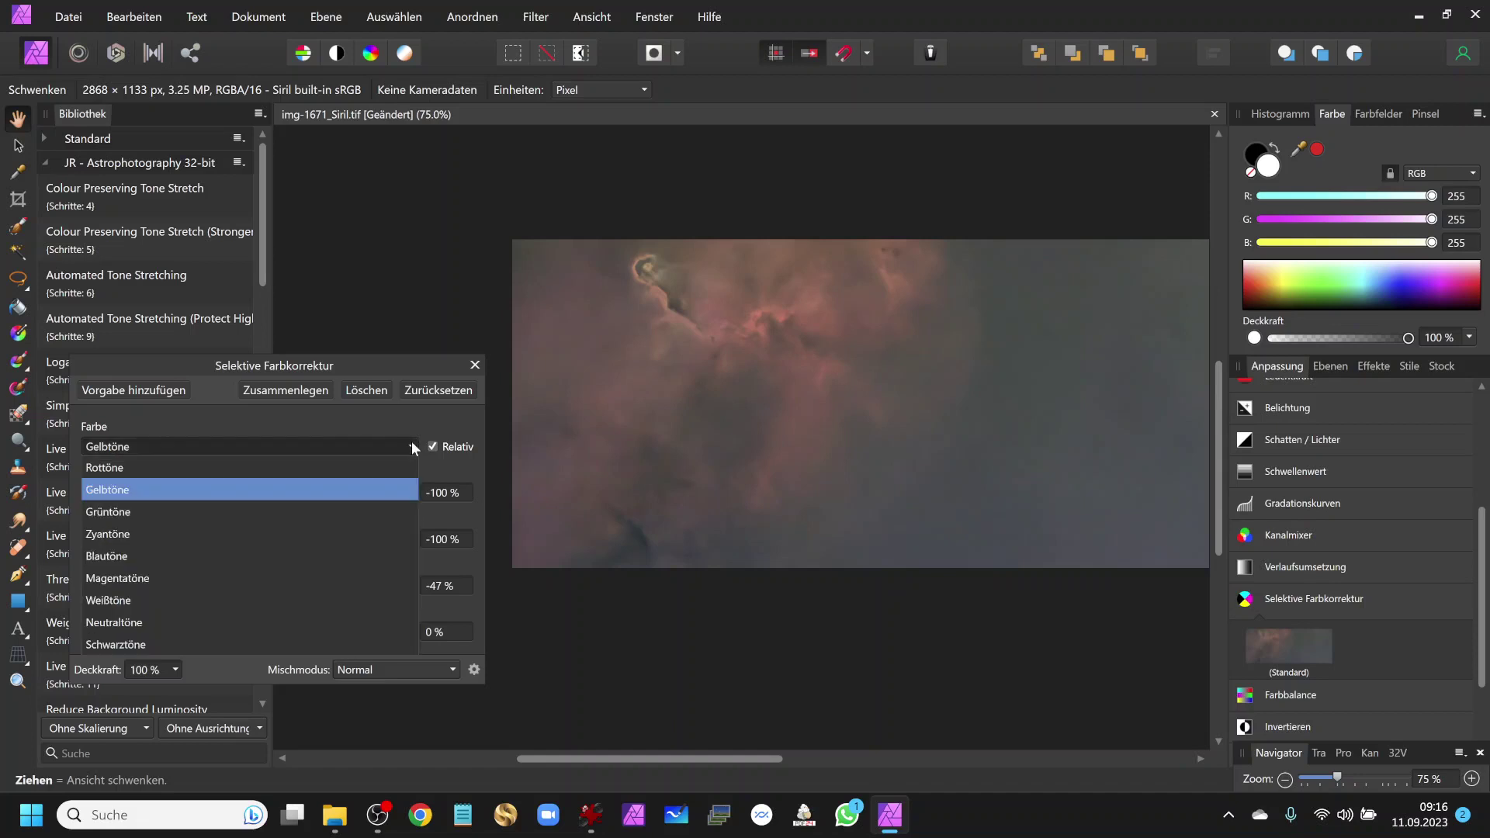
- Set the Zyantöne to cyan 95%, magenta 93%, yellow 100% and black 100%
left_click(229, 512)
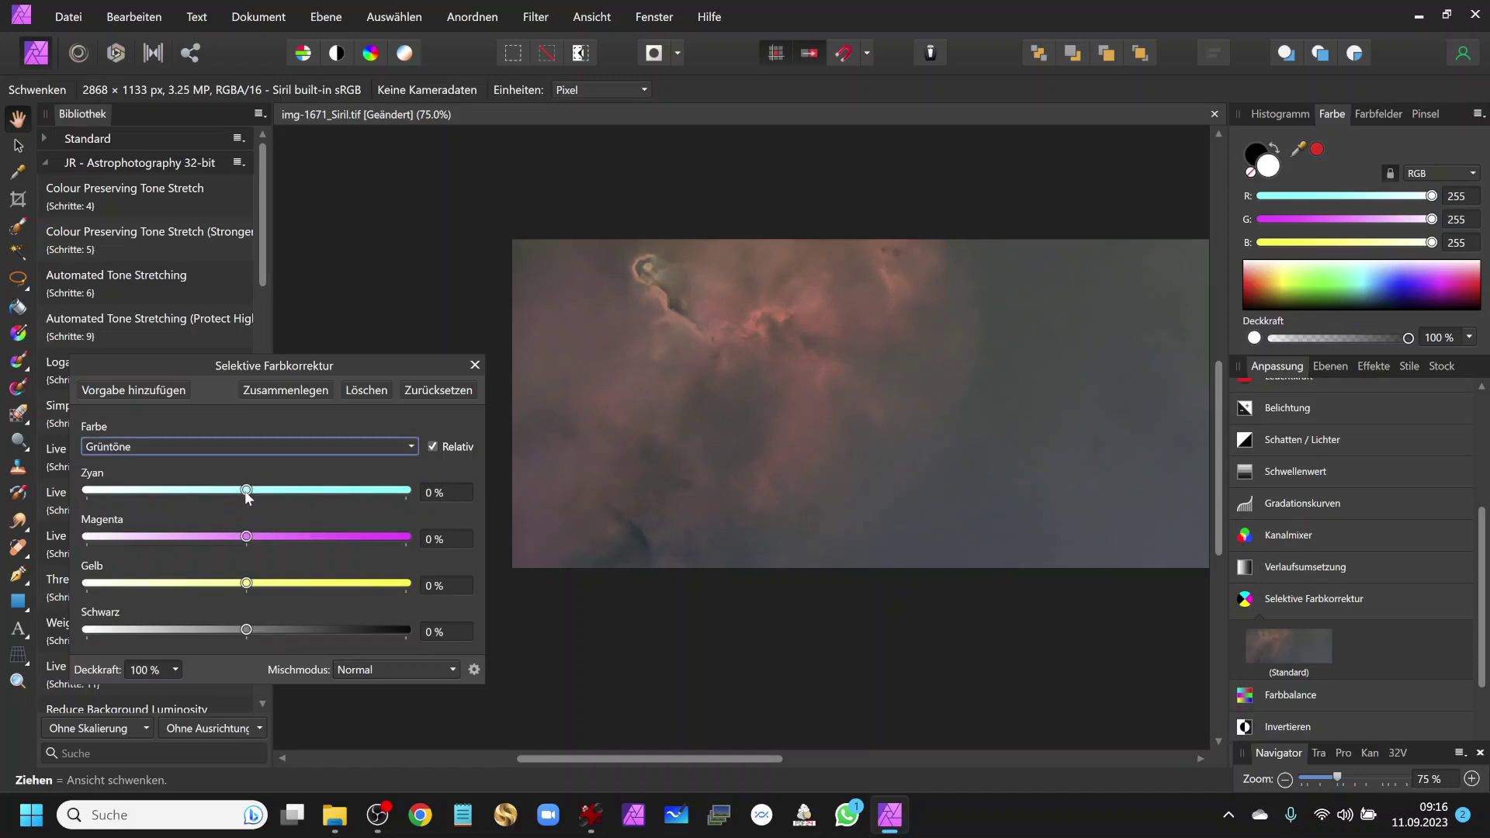
mouse_move(246, 489)
left_mouse_down()
mouse_move(65, 471)
mouse_move(272, 496)
mouse_move(249, 502)
left_mouse_up()
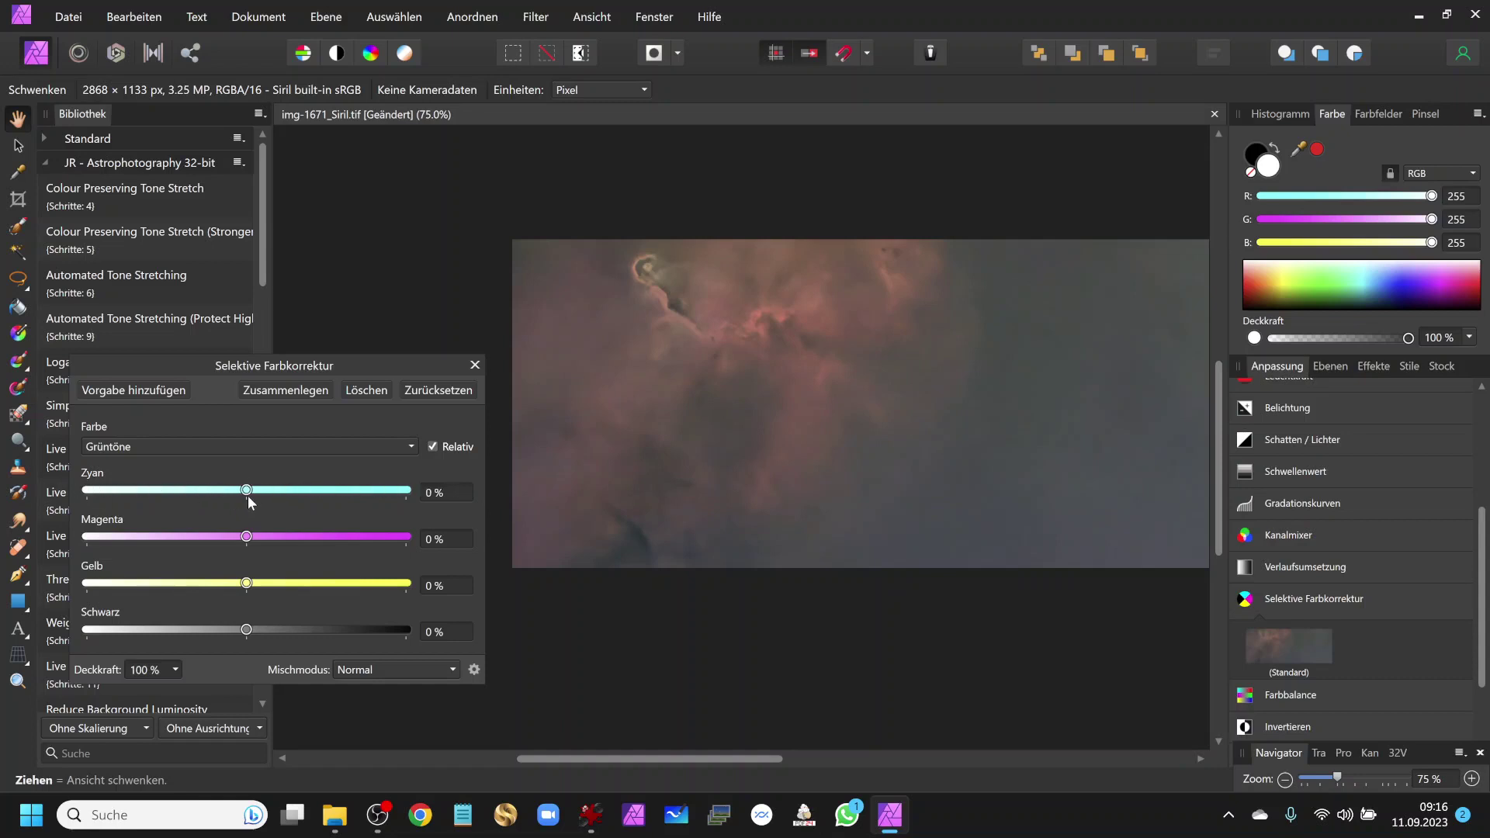
left_click(403, 446)
left_click(311, 532)
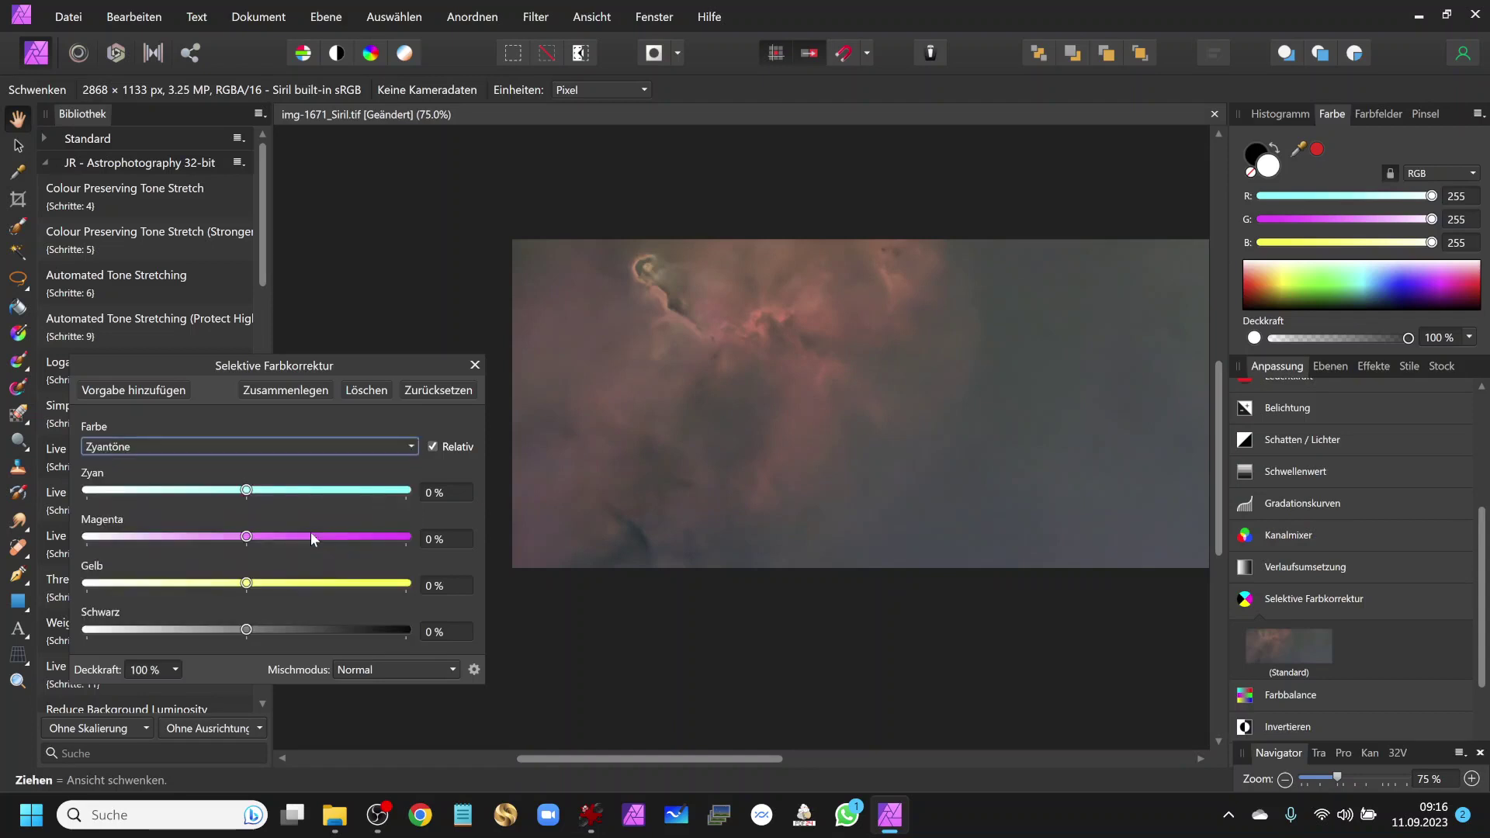
mouse_move(246, 490)
left_mouse_down()
mouse_move(79, 469)
mouse_move(403, 456)
mouse_move(41, 473)
mouse_move(339, 459)
mouse_move(4, 458)
left_mouse_up()
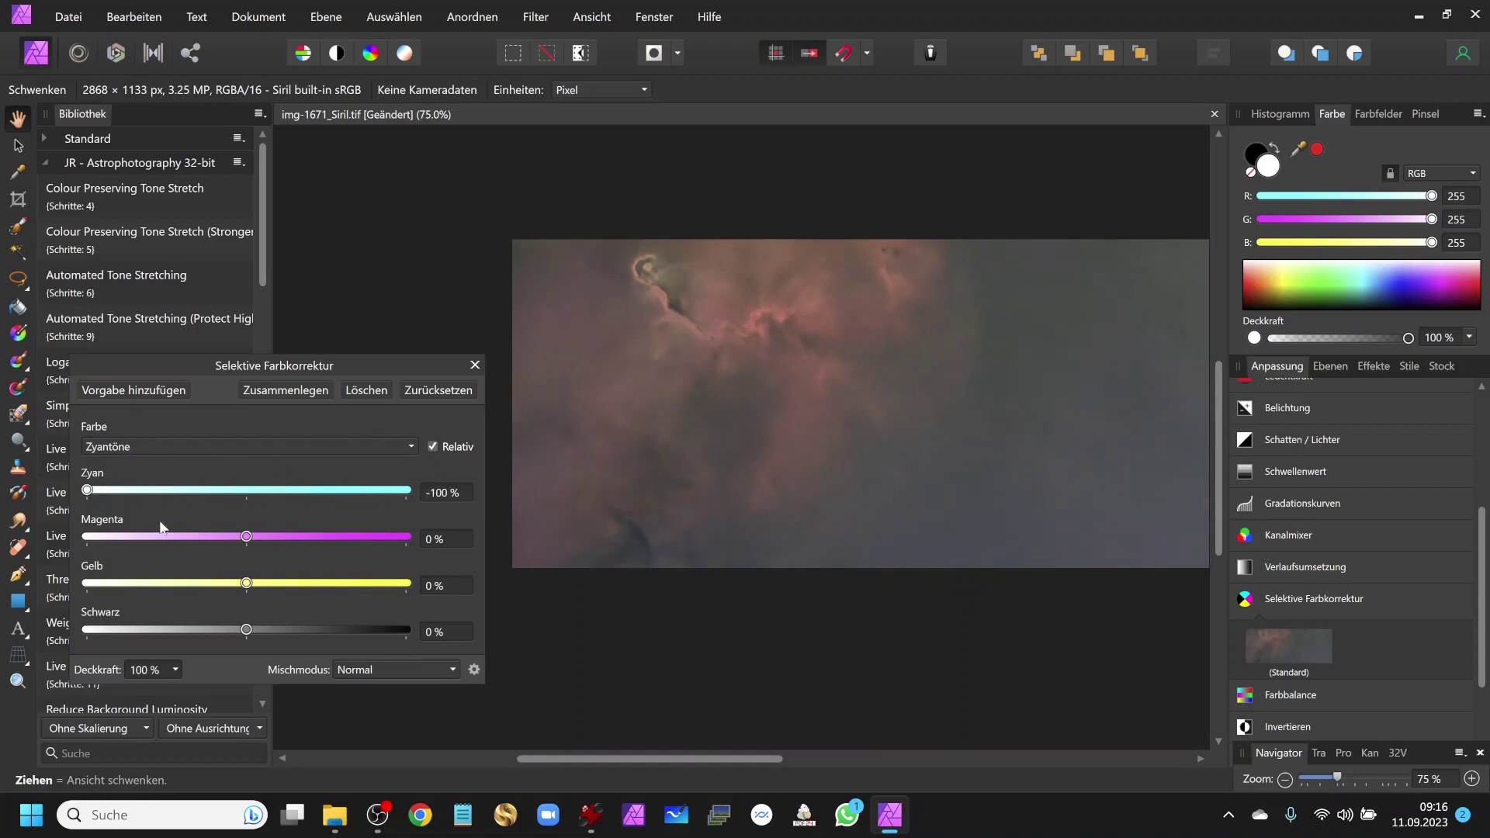
mouse_move(248, 537)
left_mouse_down()
mouse_move(71, 538)
mouse_move(395, 524)
left_mouse_up()
left_click_drag(86, 490, 398, 492)
left_click_drag(247, 583, 431, 590)
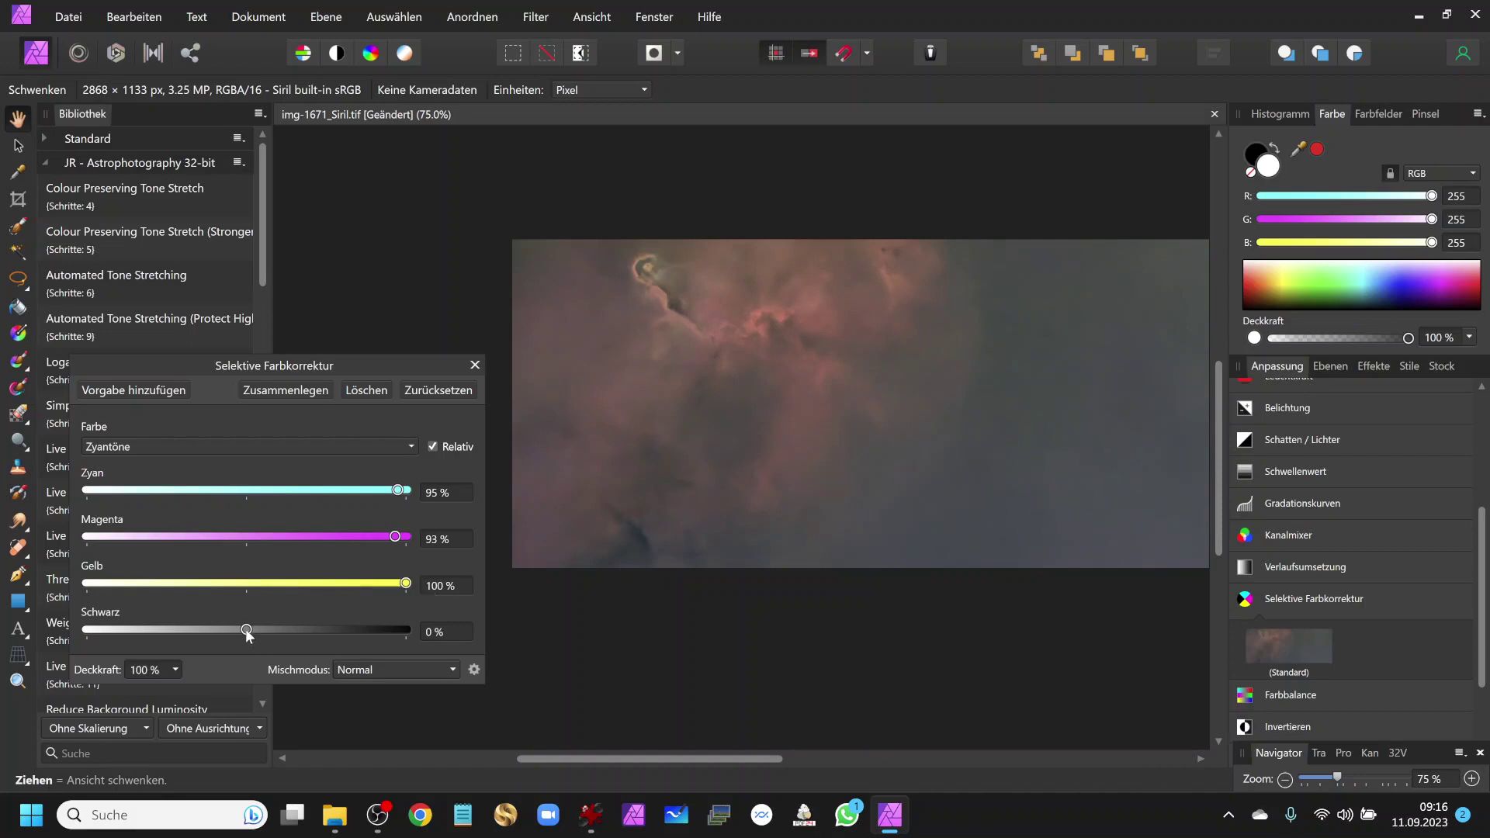
mouse_move(246, 629)
left_mouse_down()
mouse_move(19, 619)
mouse_move(370, 592)
left_mouse_up()
- Set the Blautöne black to 100%
left_click(407, 450)
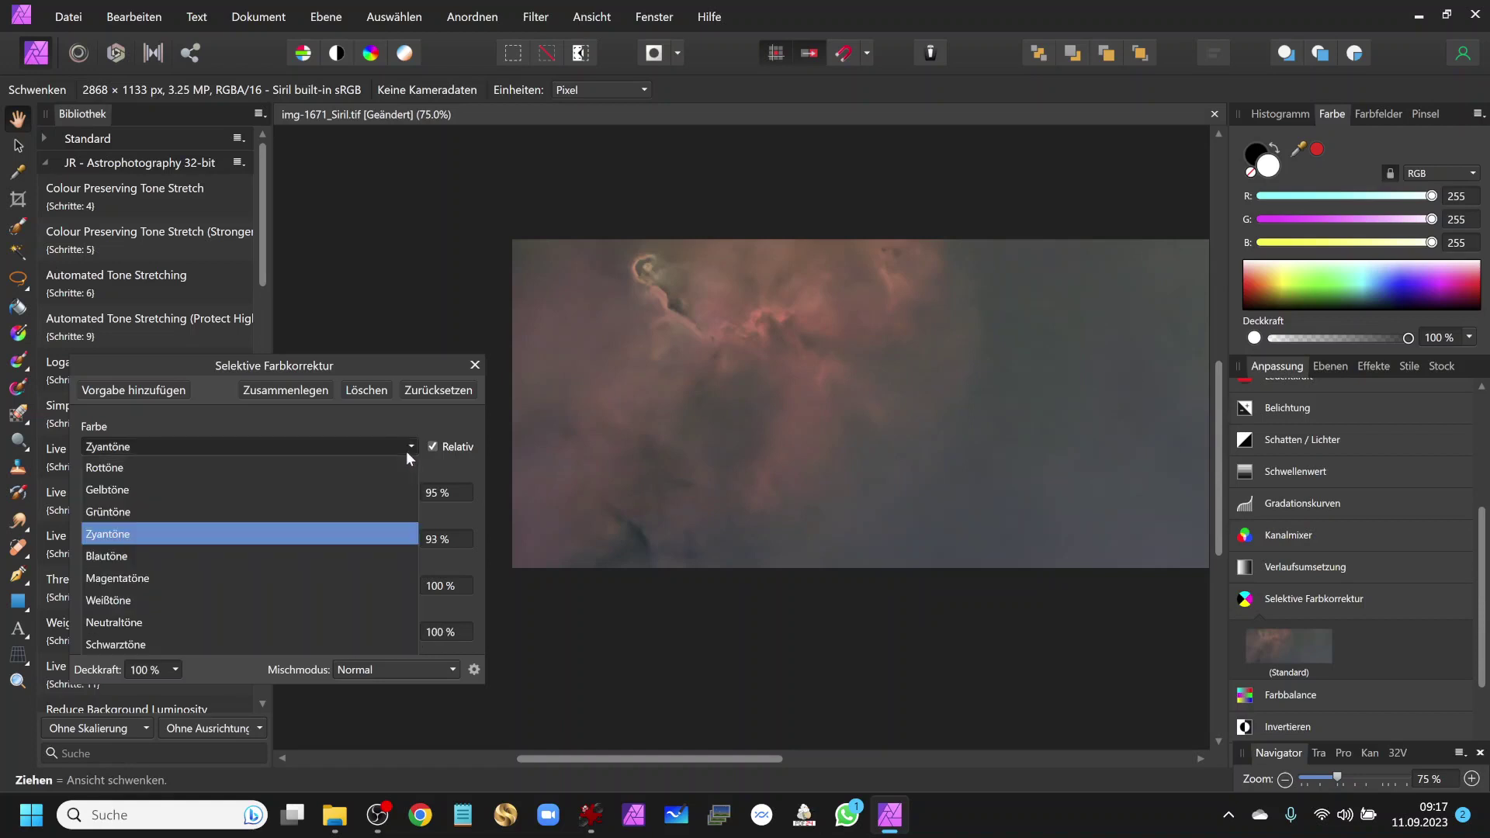
left_click(282, 557)
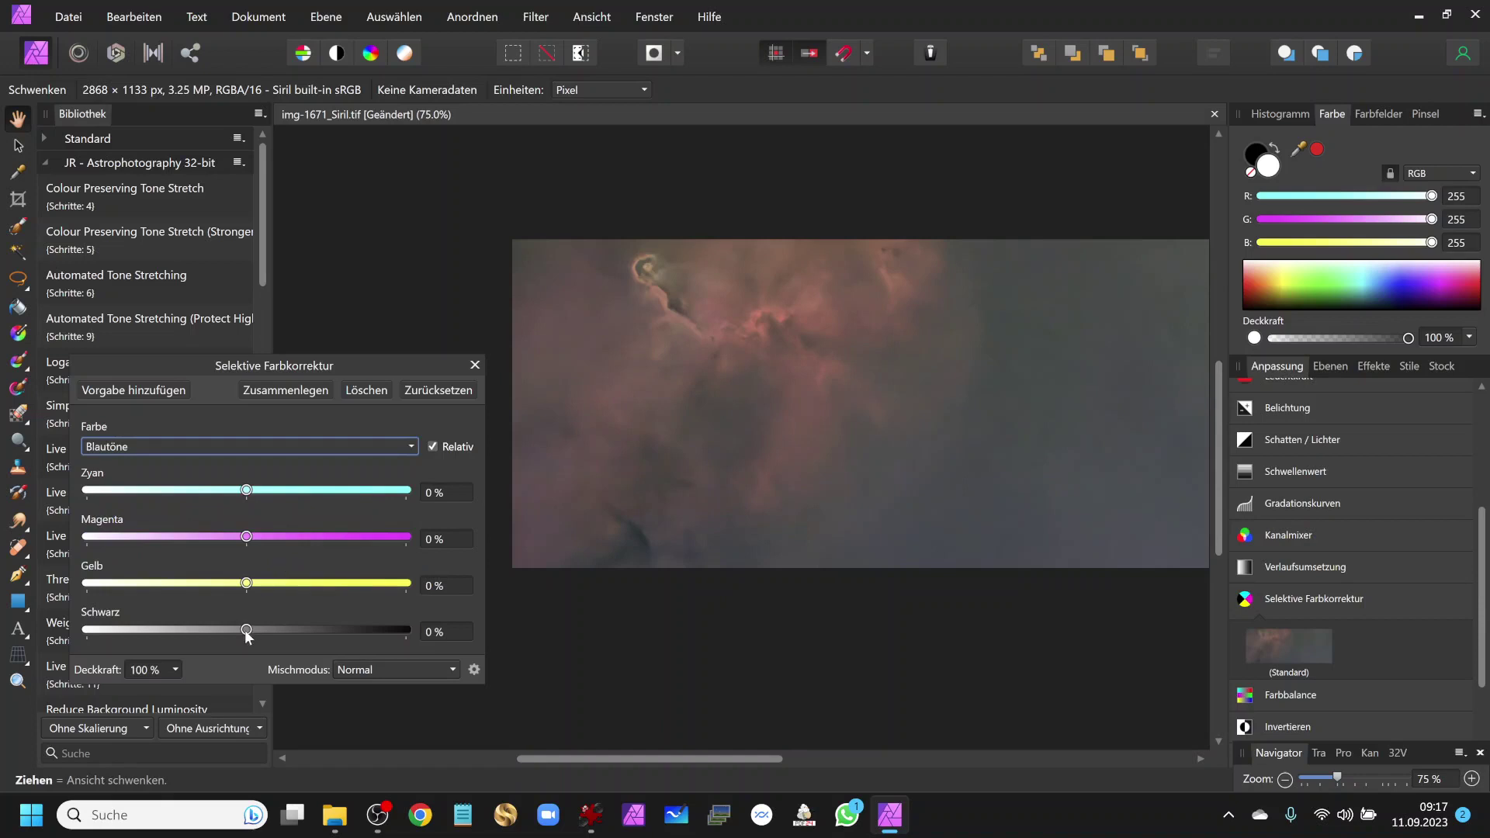
left_click_drag(246, 629, 21, 614)
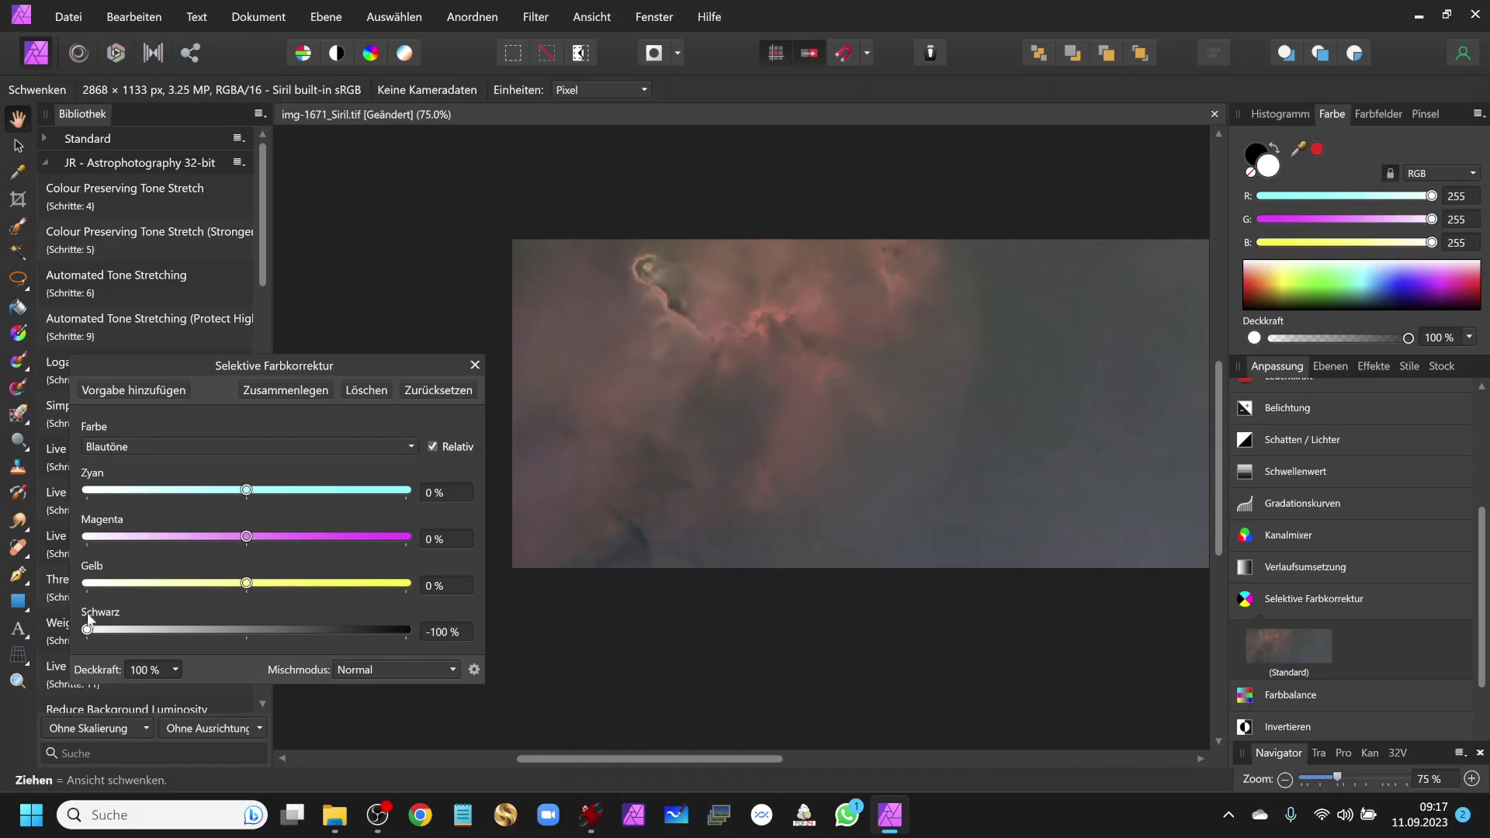
left_click_drag(21, 613, 416, 637)
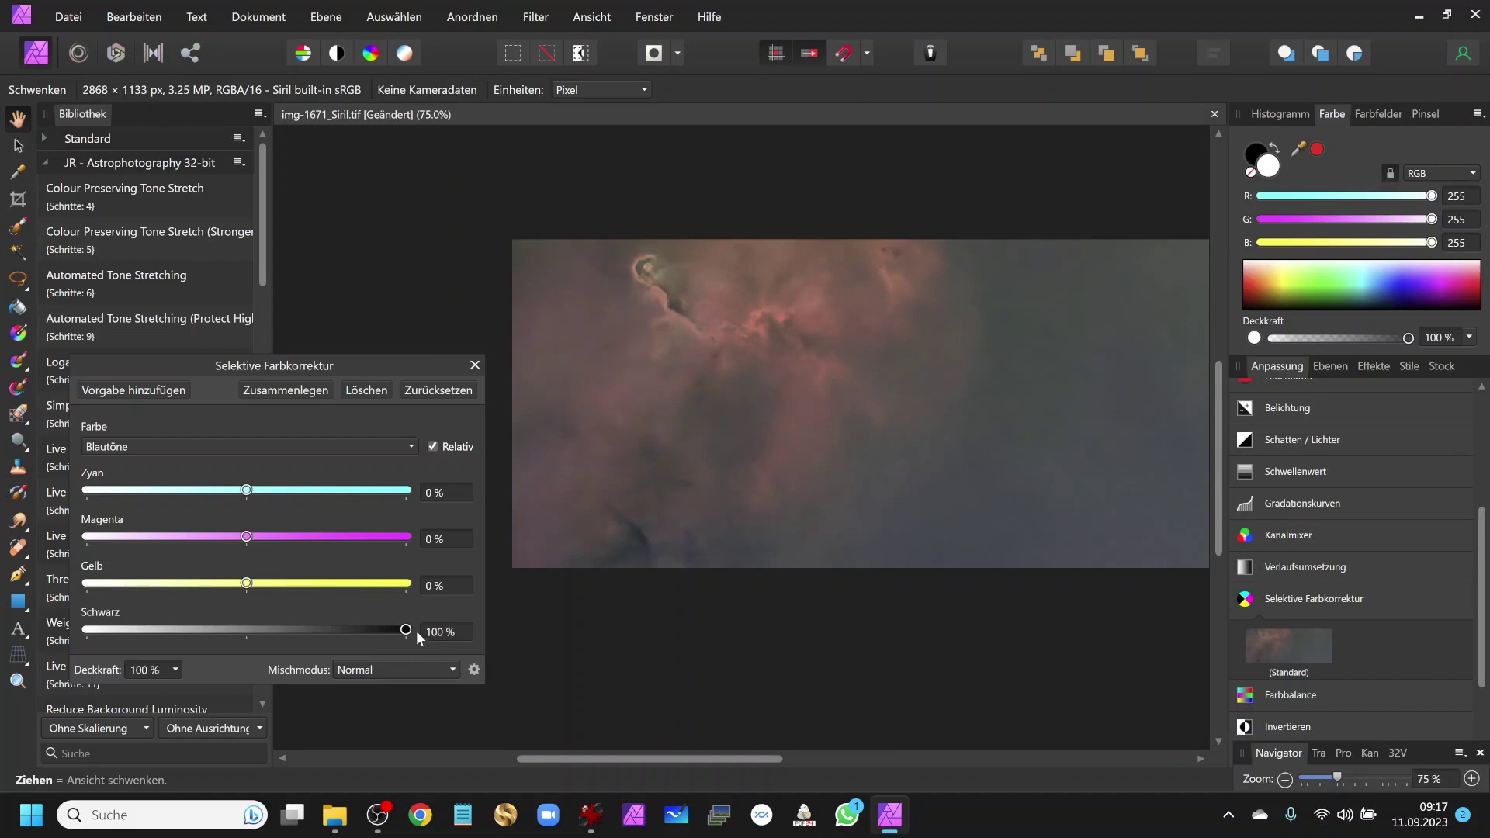
- Set the Magentatöne to cyan -100%, magenta 84% and yellow 100%
left_click(410, 446)
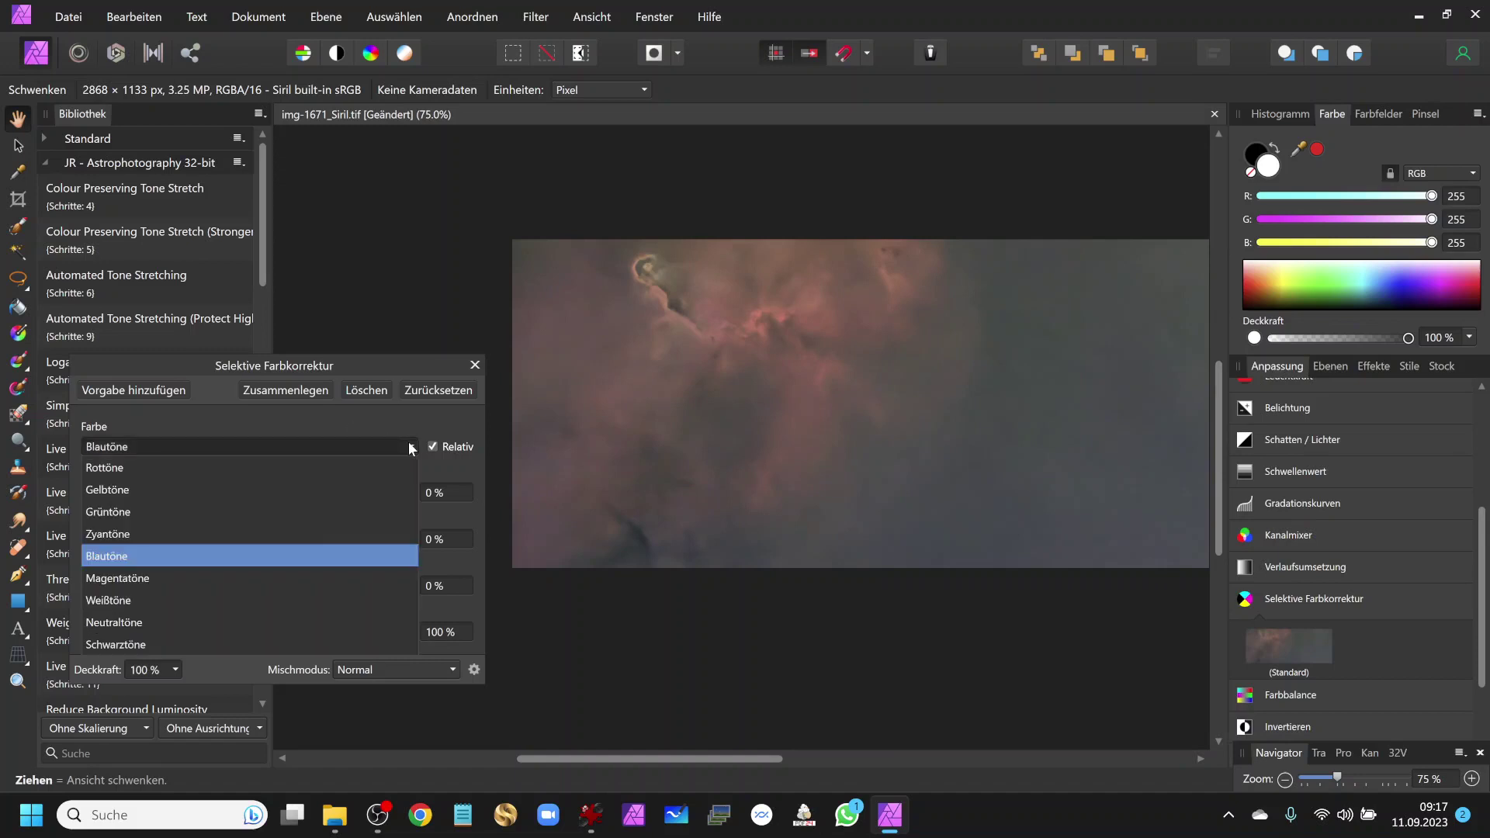
left_click(311, 578)
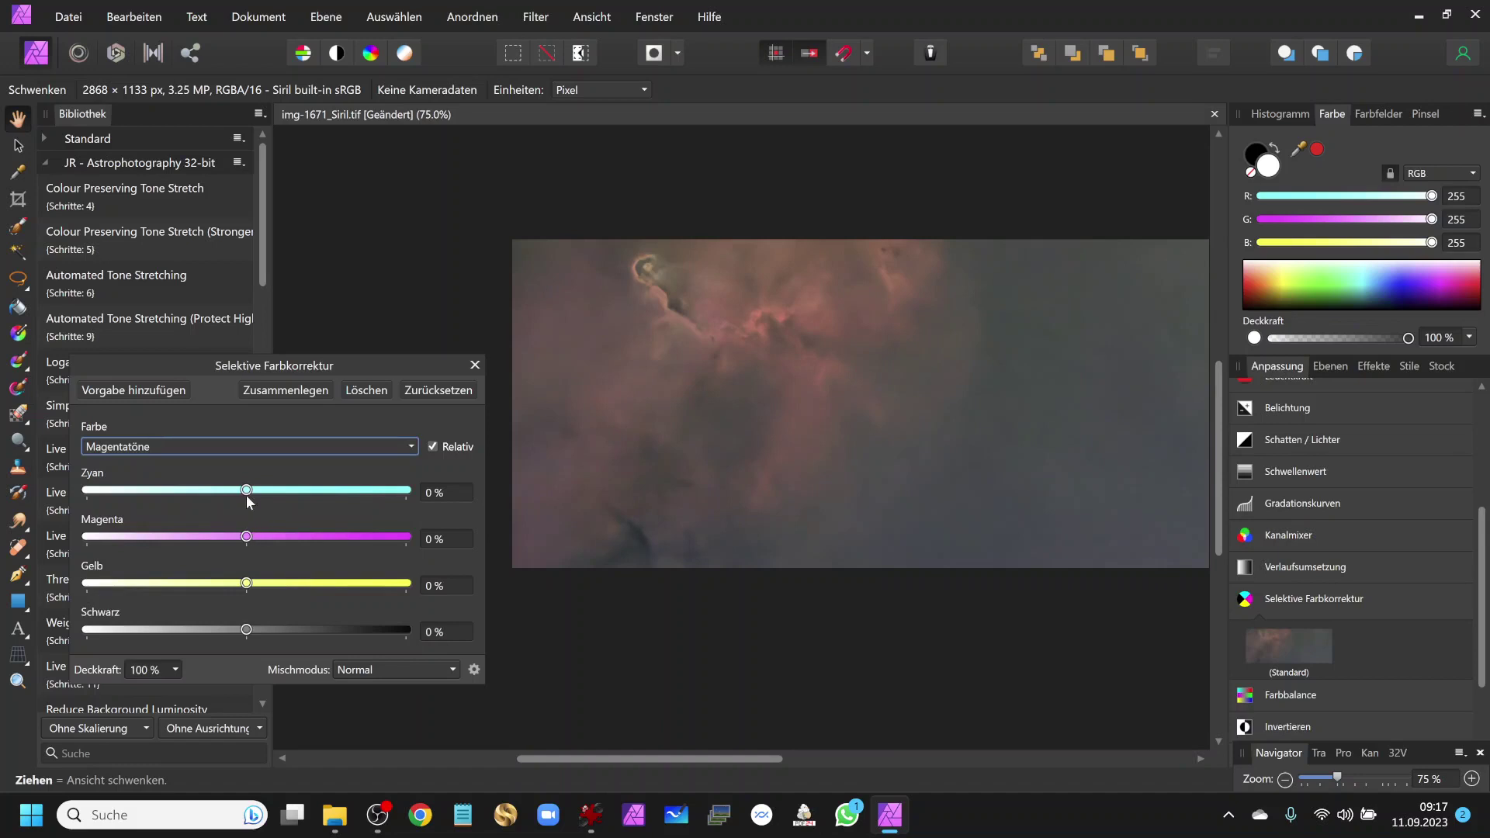
mouse_move(246, 491)
left_mouse_down()
mouse_move(84, 490)
mouse_move(405, 490)
left_mouse_up()
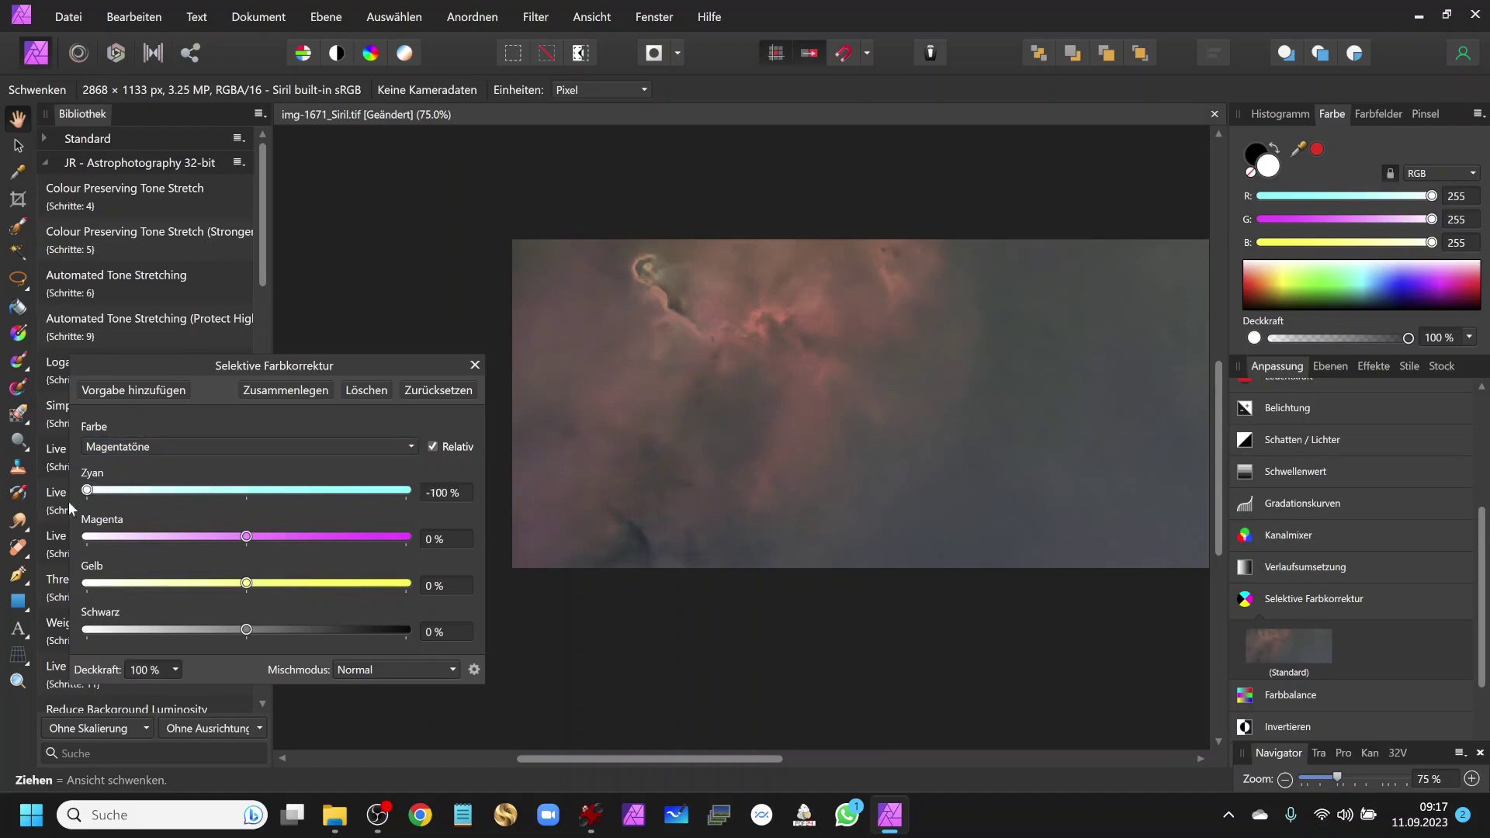
mouse_move(246, 536)
left_mouse_down()
mouse_move(389, 536)
mouse_move(87, 538)
mouse_move(398, 532)
mouse_move(84, 538)
mouse_move(314, 519)
mouse_move(129, 503)
mouse_move(54, 529)
mouse_move(275, 535)
left_mouse_up()
mouse_move(269, 537)
left_mouse_down()
mouse_move(378, 537)
mouse_move(343, 492)
mouse_move(81, 490)
mouse_move(4, 518)
left_mouse_up()
mouse_move(245, 587)
left_mouse_down()
mouse_move(415, 582)
mouse_move(257, 564)
left_mouse_up()
- Try cyan and black tweaks on the Weißtöne, leaving all values at 0%
left_click(404, 448)
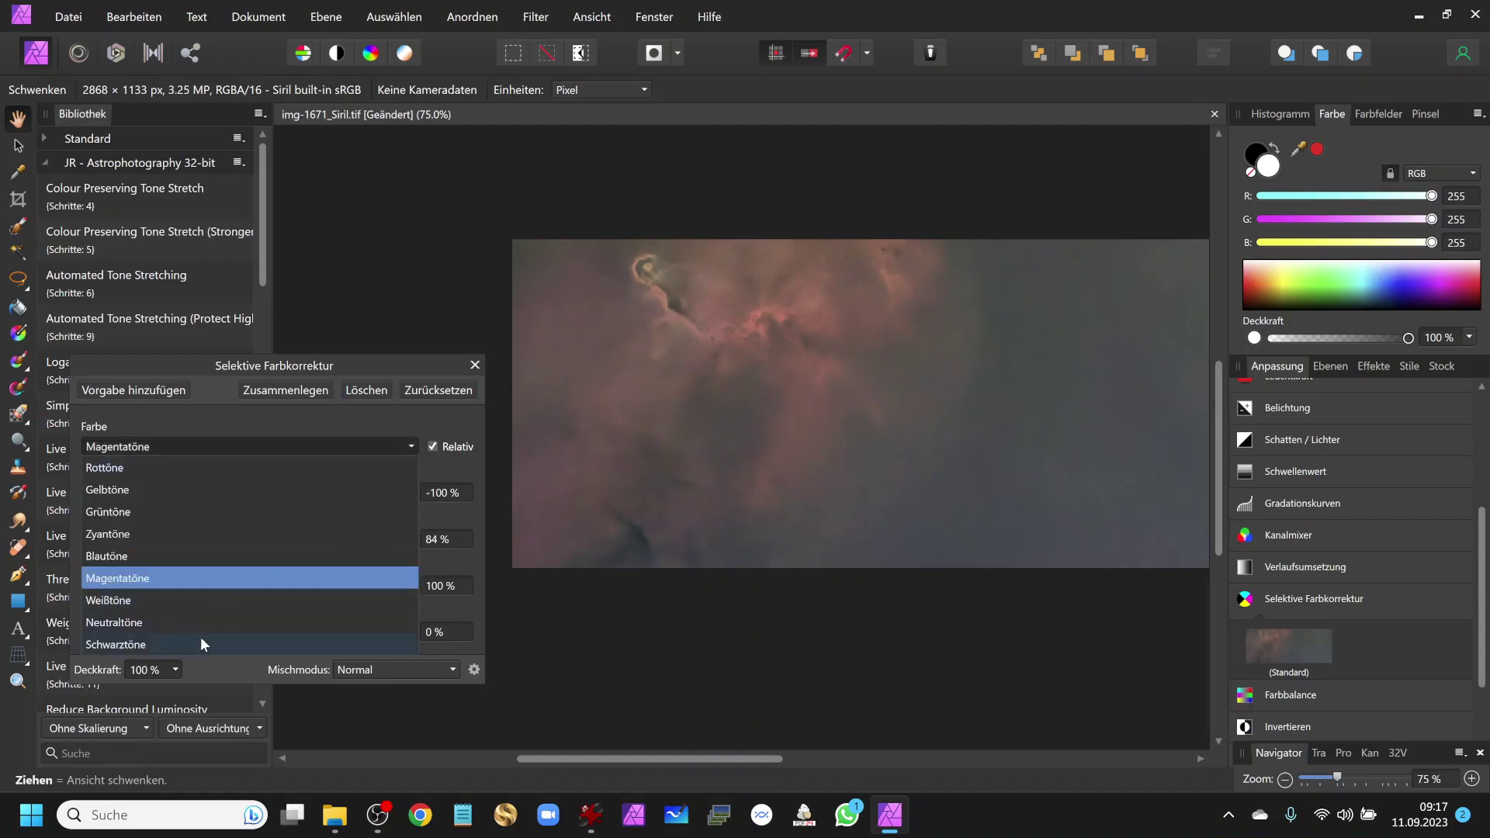
left_click(222, 599)
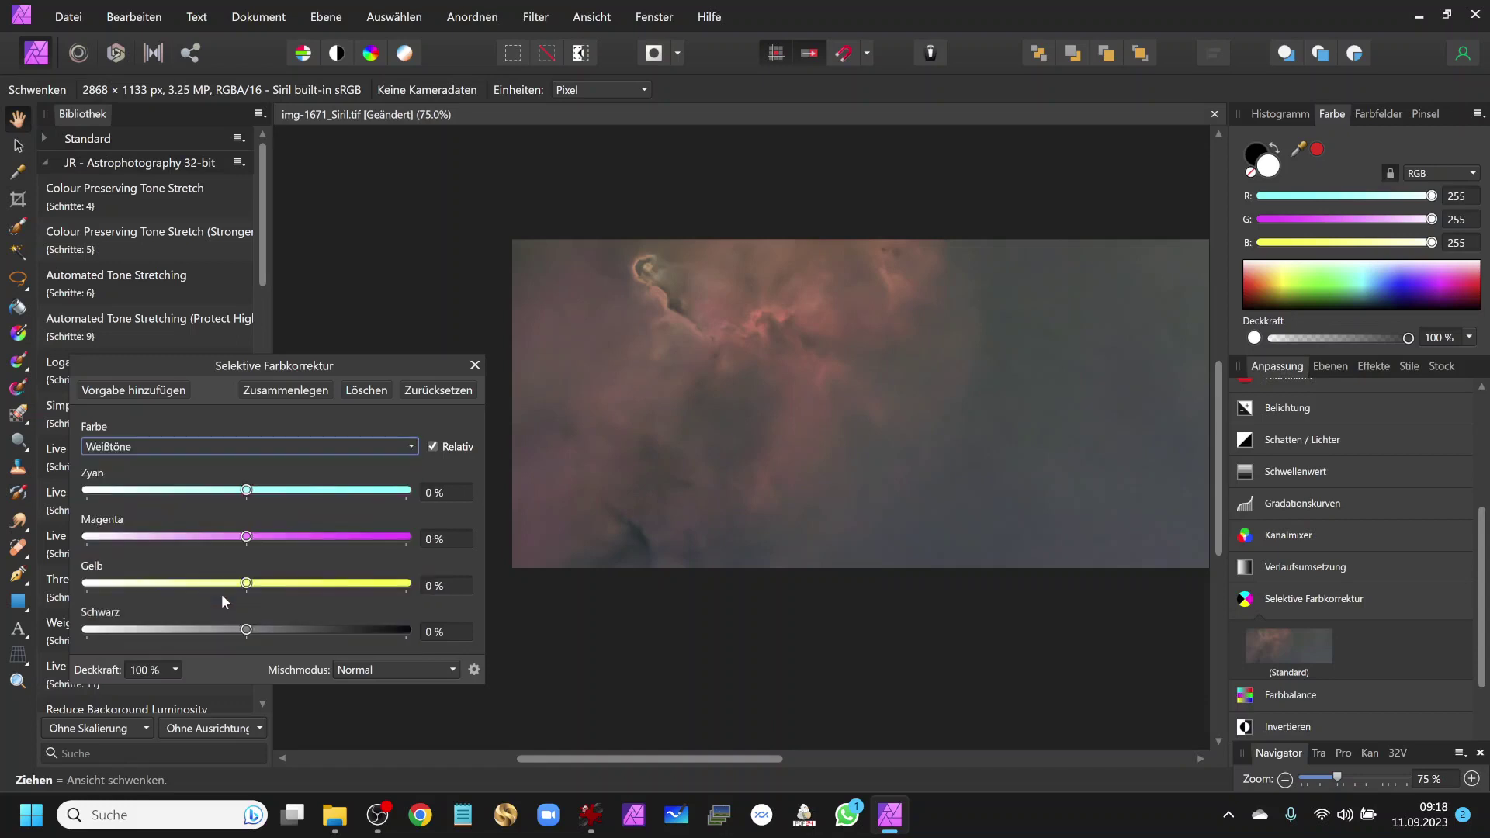
mouse_move(245, 491)
left_mouse_down()
mouse_move(415, 495)
mouse_move(216, 505)
mouse_move(245, 508)
left_mouse_up()
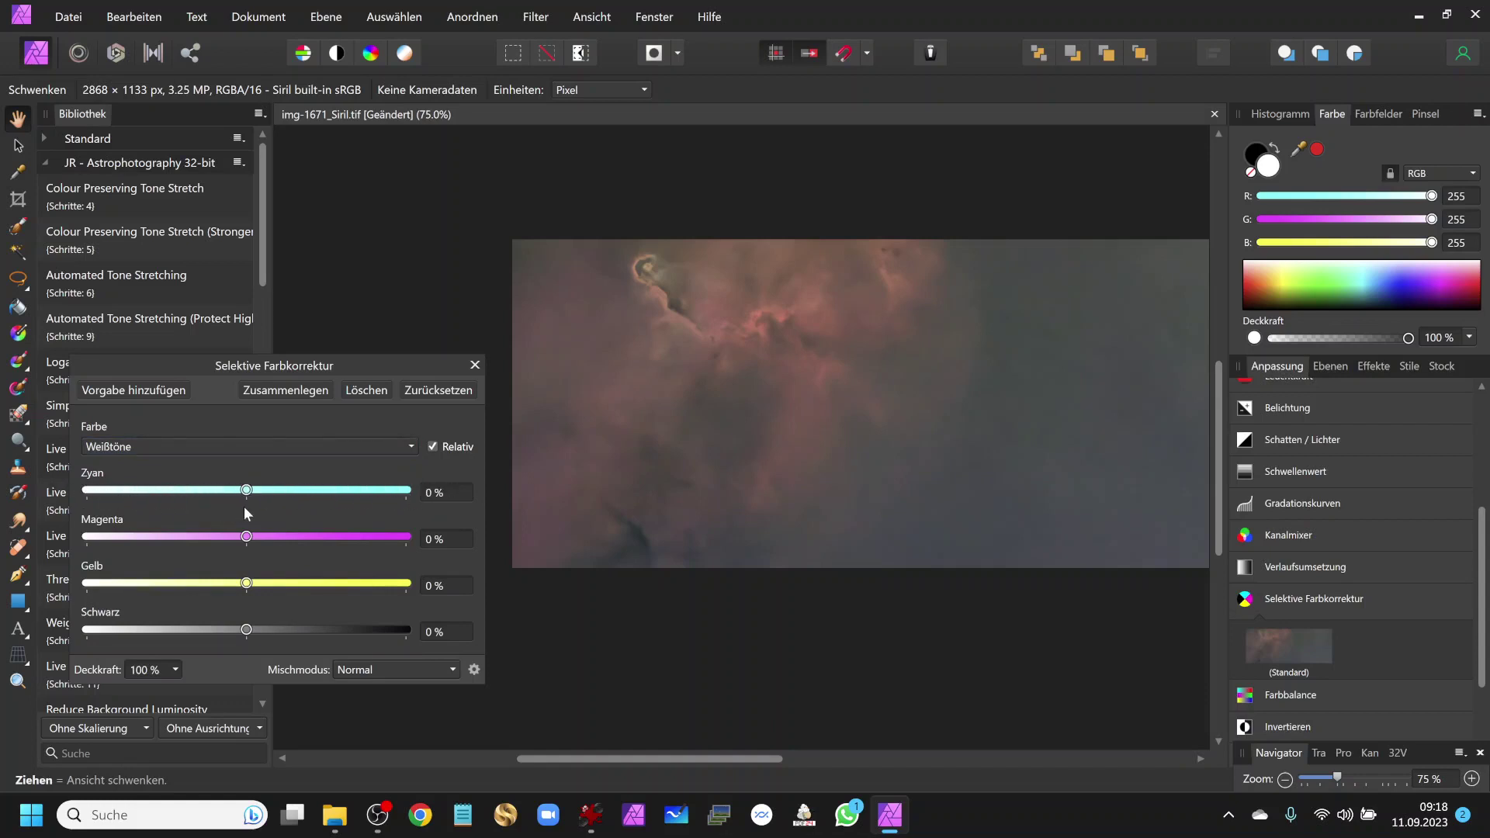
mouse_move(247, 629)
left_mouse_down()
mouse_move(322, 626)
mouse_move(133, 629)
mouse_move(261, 630)
mouse_move(249, 634)
left_mouse_up()
- Give the Neutraltöne 11% black, with cyan, magenta and yellow left at 0%
left_click(401, 459)
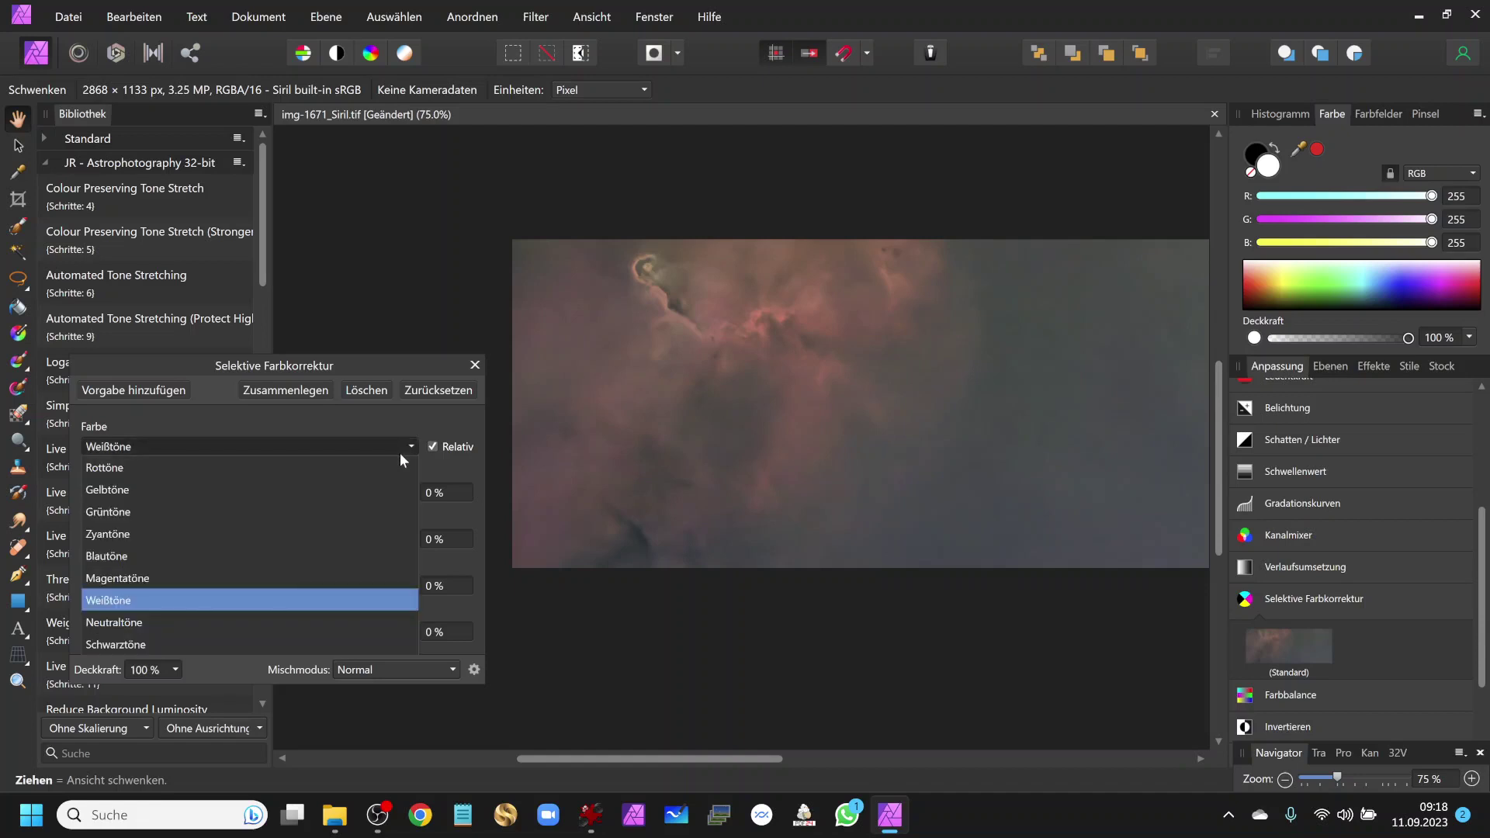
left_click(242, 619)
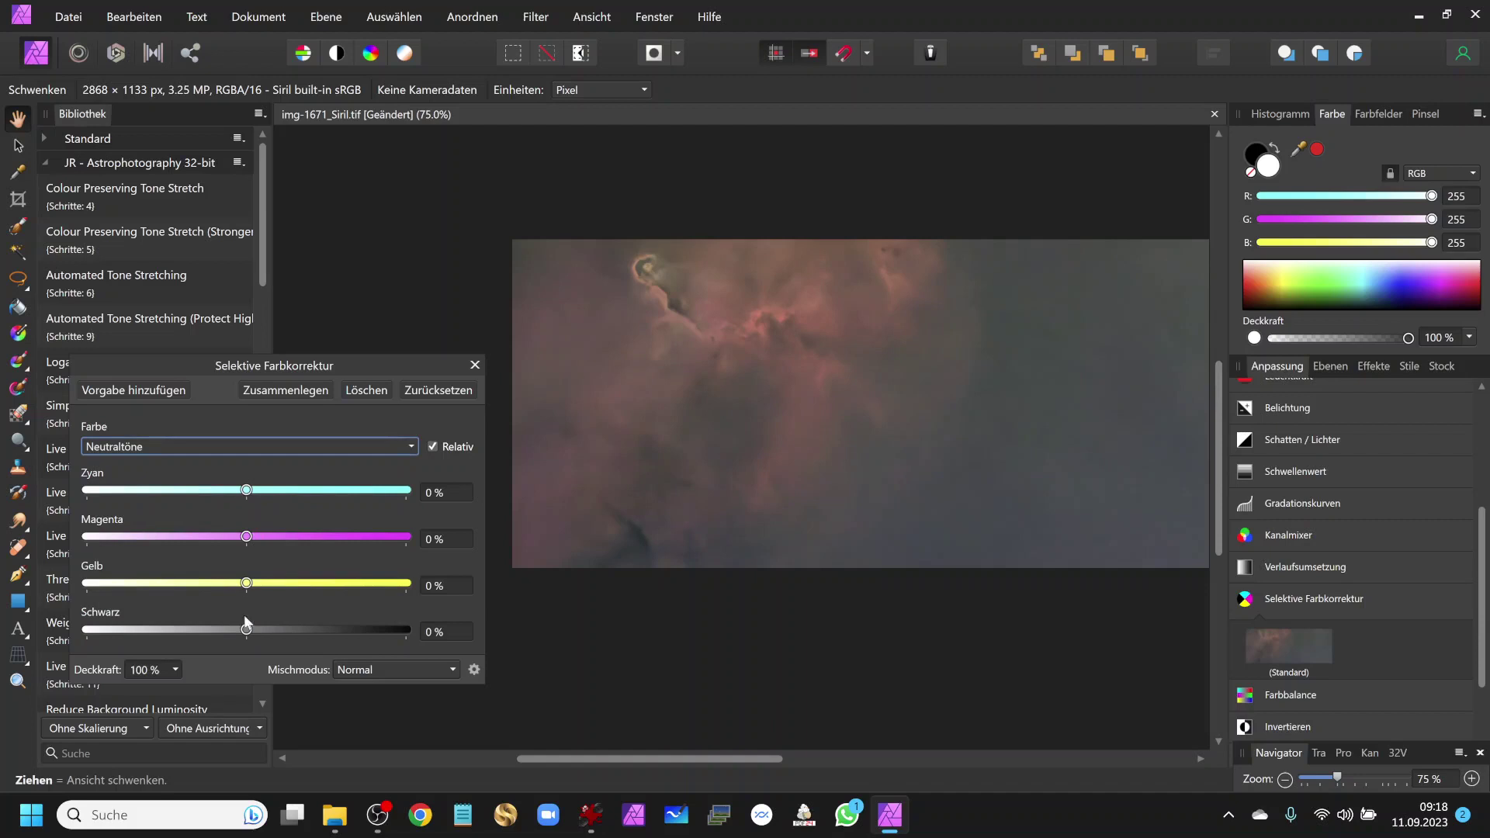
mouse_move(246, 629)
left_mouse_down()
mouse_move(72, 630)
mouse_move(398, 630)
mouse_move(240, 631)
mouse_move(291, 636)
left_mouse_up()
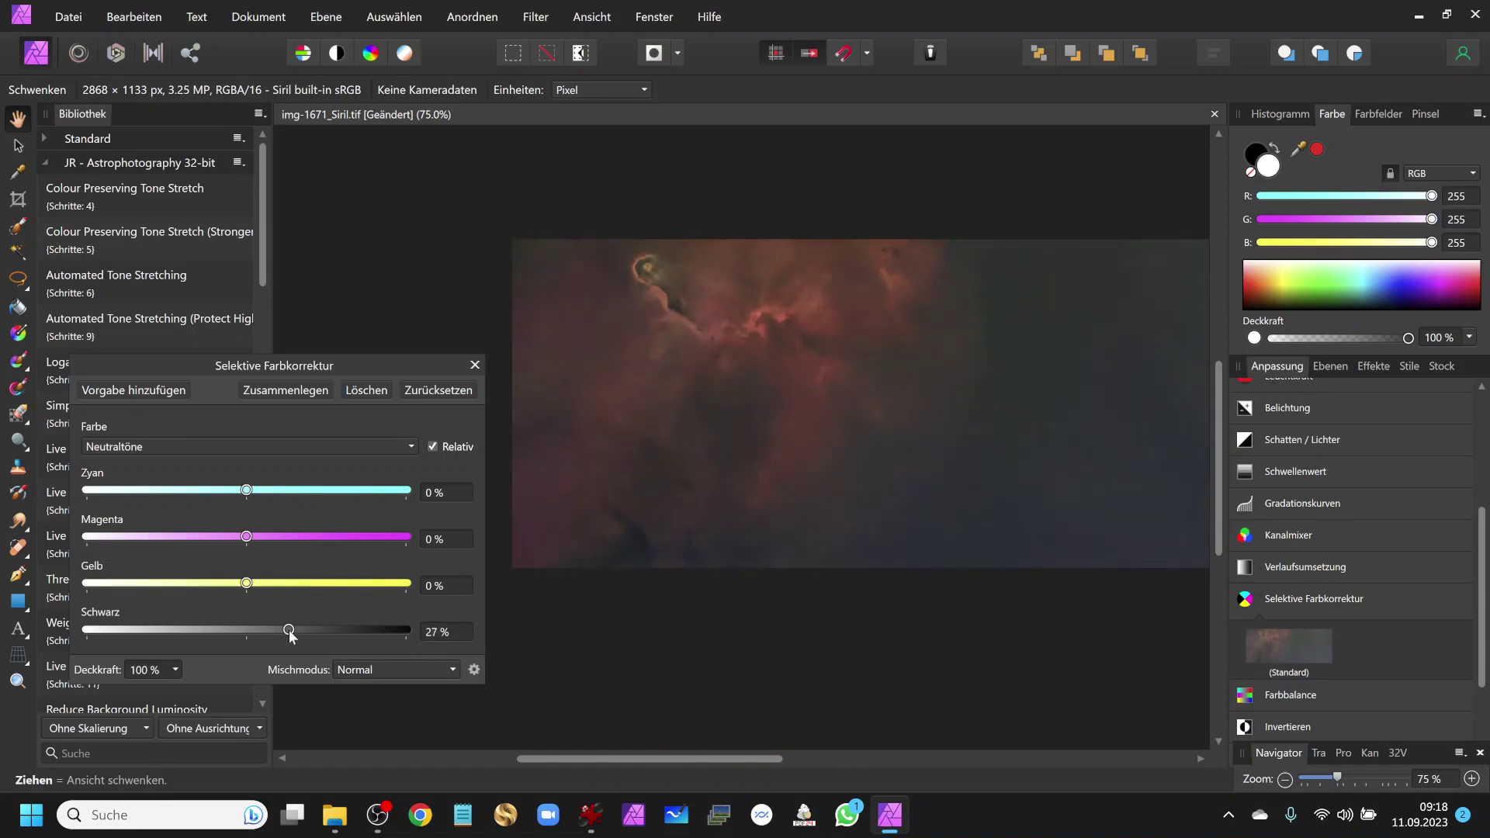
mouse_move(246, 588)
left_mouse_down()
mouse_move(304, 587)
mouse_move(166, 587)
mouse_move(250, 588)
mouse_move(190, 539)
mouse_move(303, 538)
mouse_move(242, 541)
left_mouse_up()
left_click_drag(241, 543, 247, 541)
mouse_move(246, 489)
left_mouse_down()
mouse_move(327, 494)
mouse_move(146, 493)
mouse_move(312, 492)
mouse_move(261, 492)
left_mouse_up()
left_click_drag(289, 629, 265, 631)
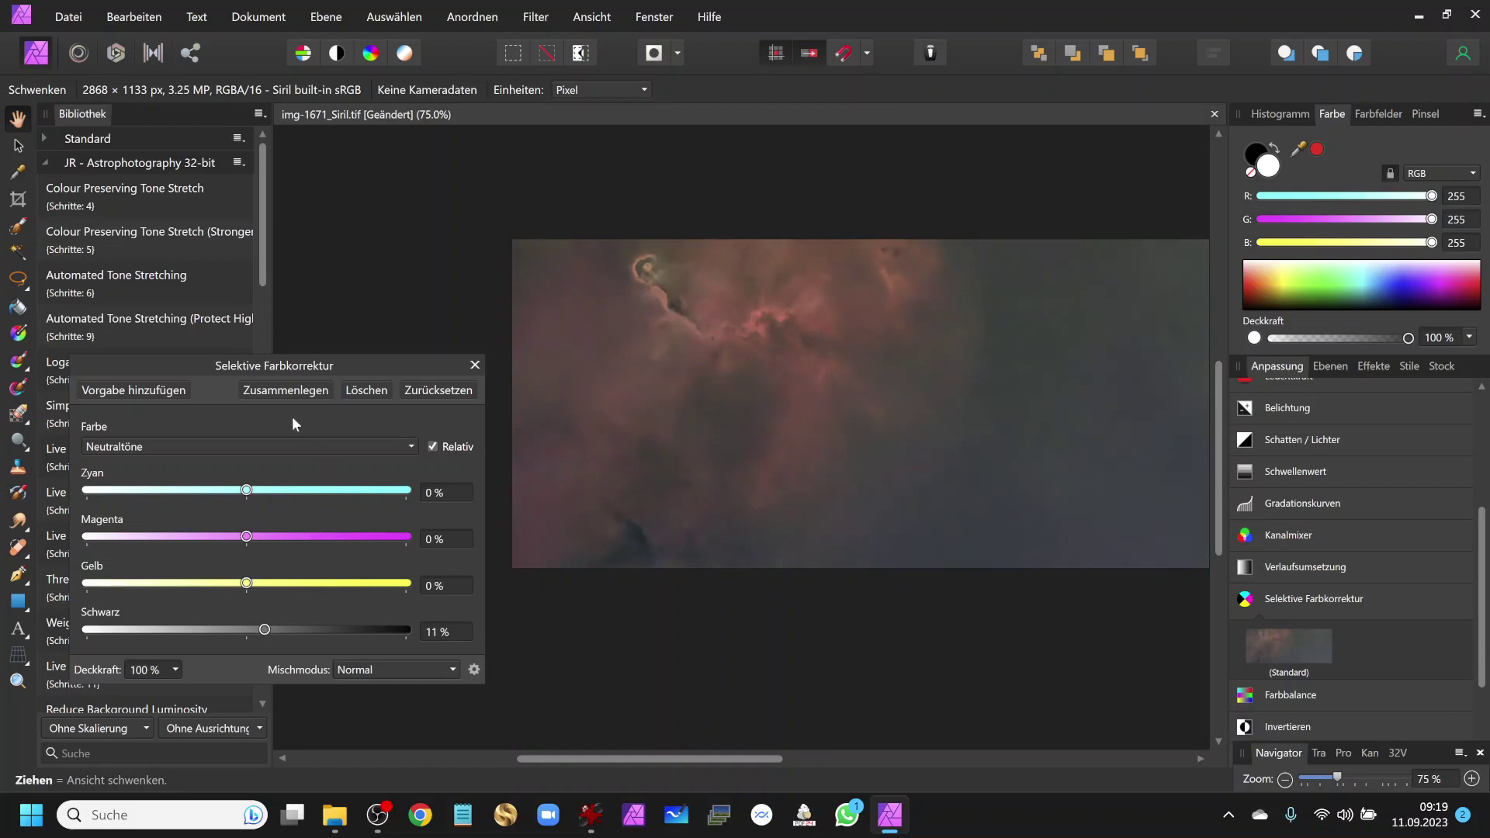
- Close the selective colour settings and collapse its preset preview
left_click(287, 391)
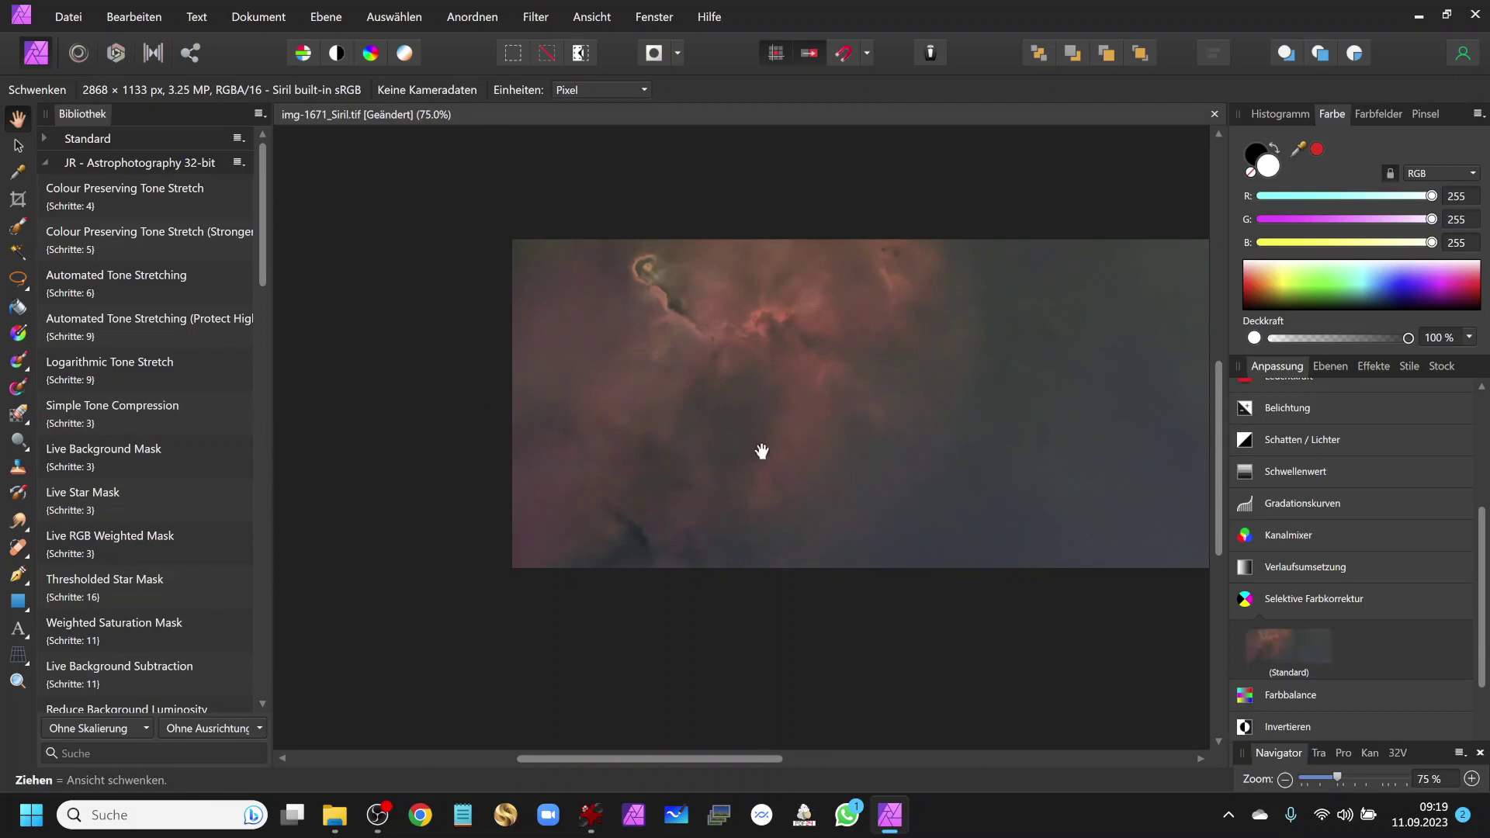
left_click_drag(852, 431, 666, 408)
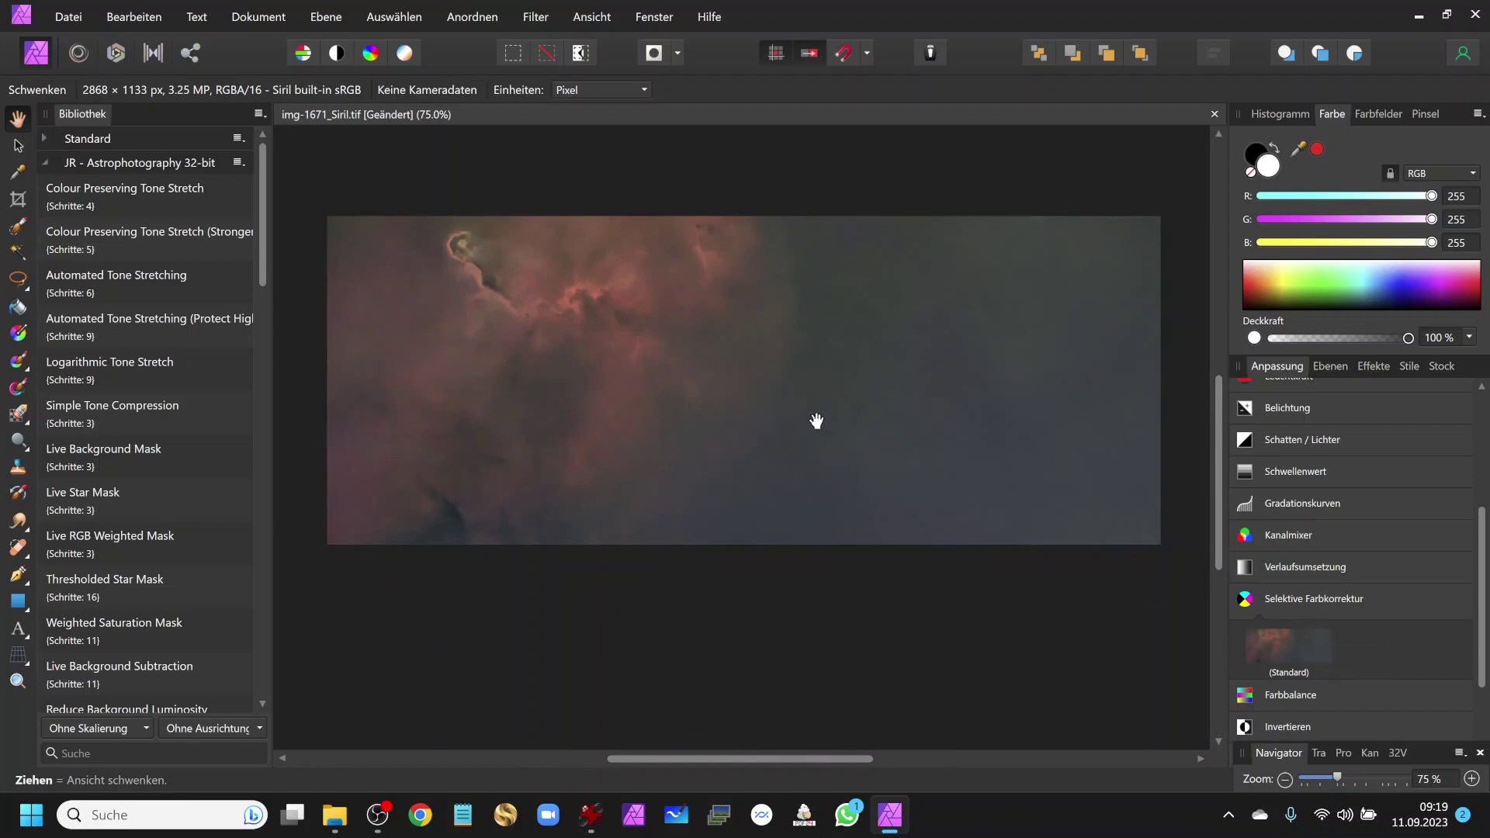
left_click(1289, 595)
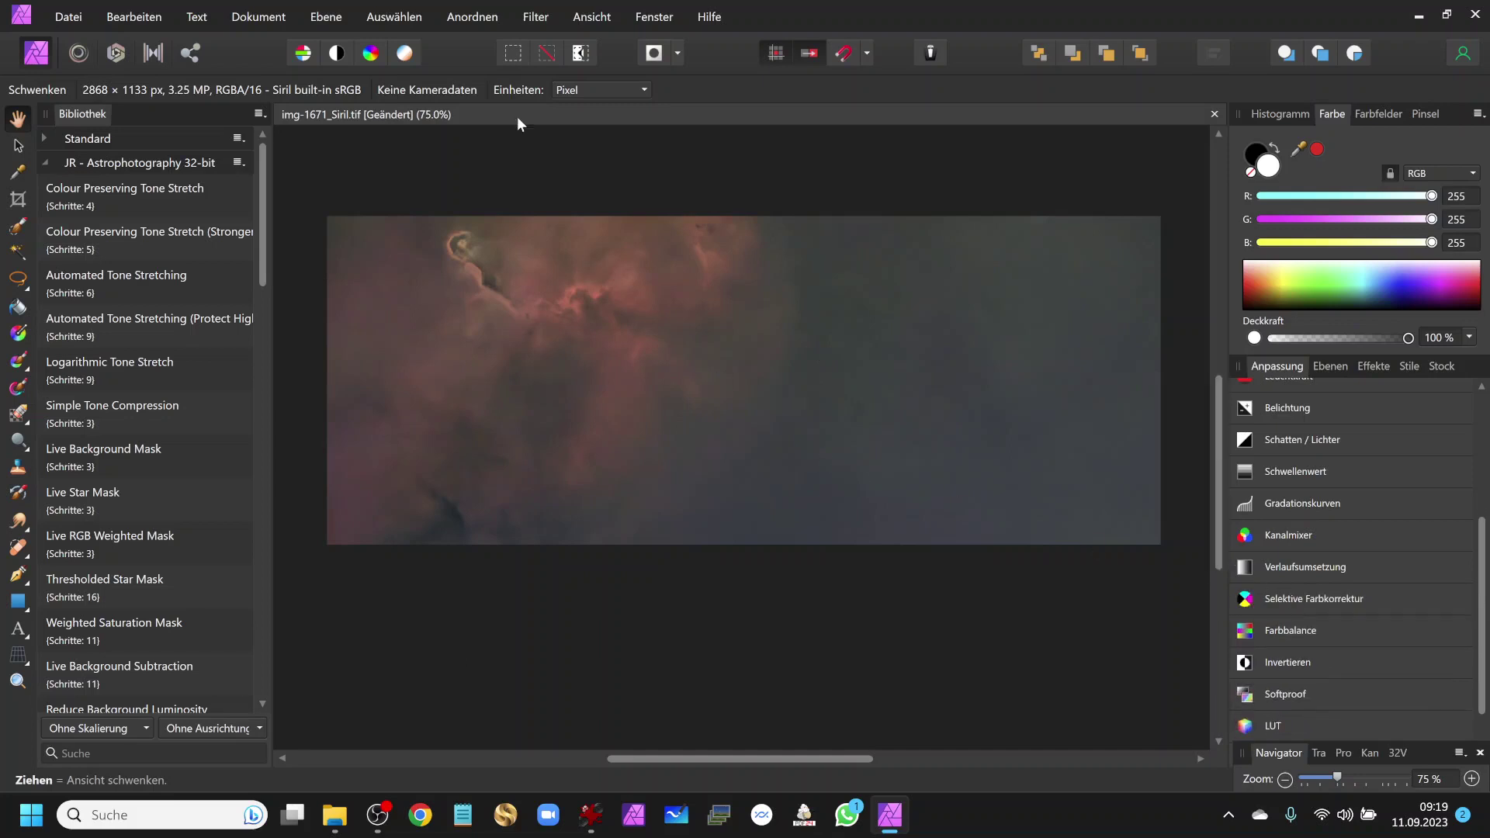
- Apply the Klarheit filter at 41% strength
left_click(532, 18)
mouse_move(571, 77)
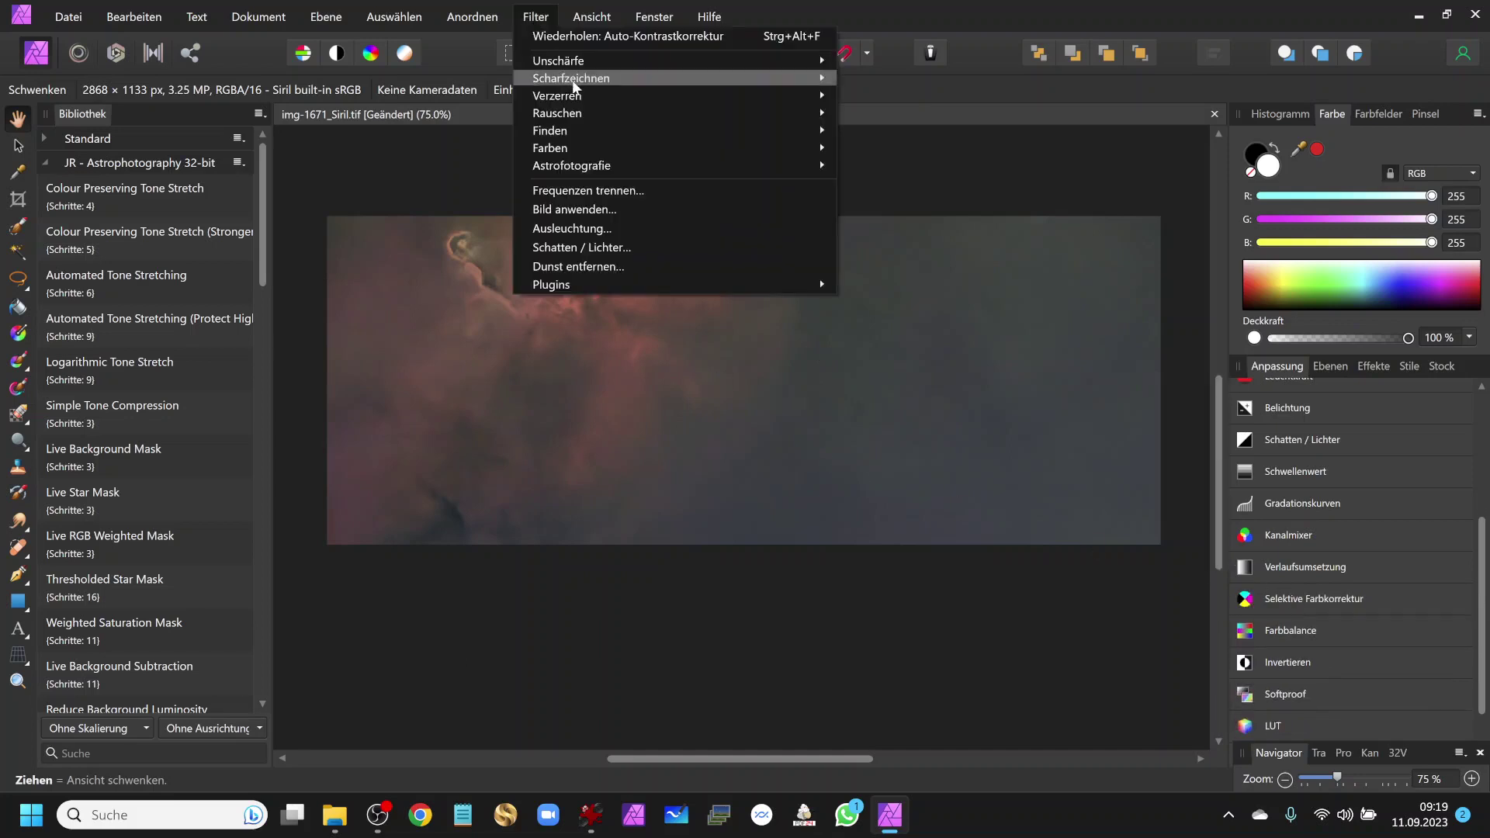
left_click(879, 98)
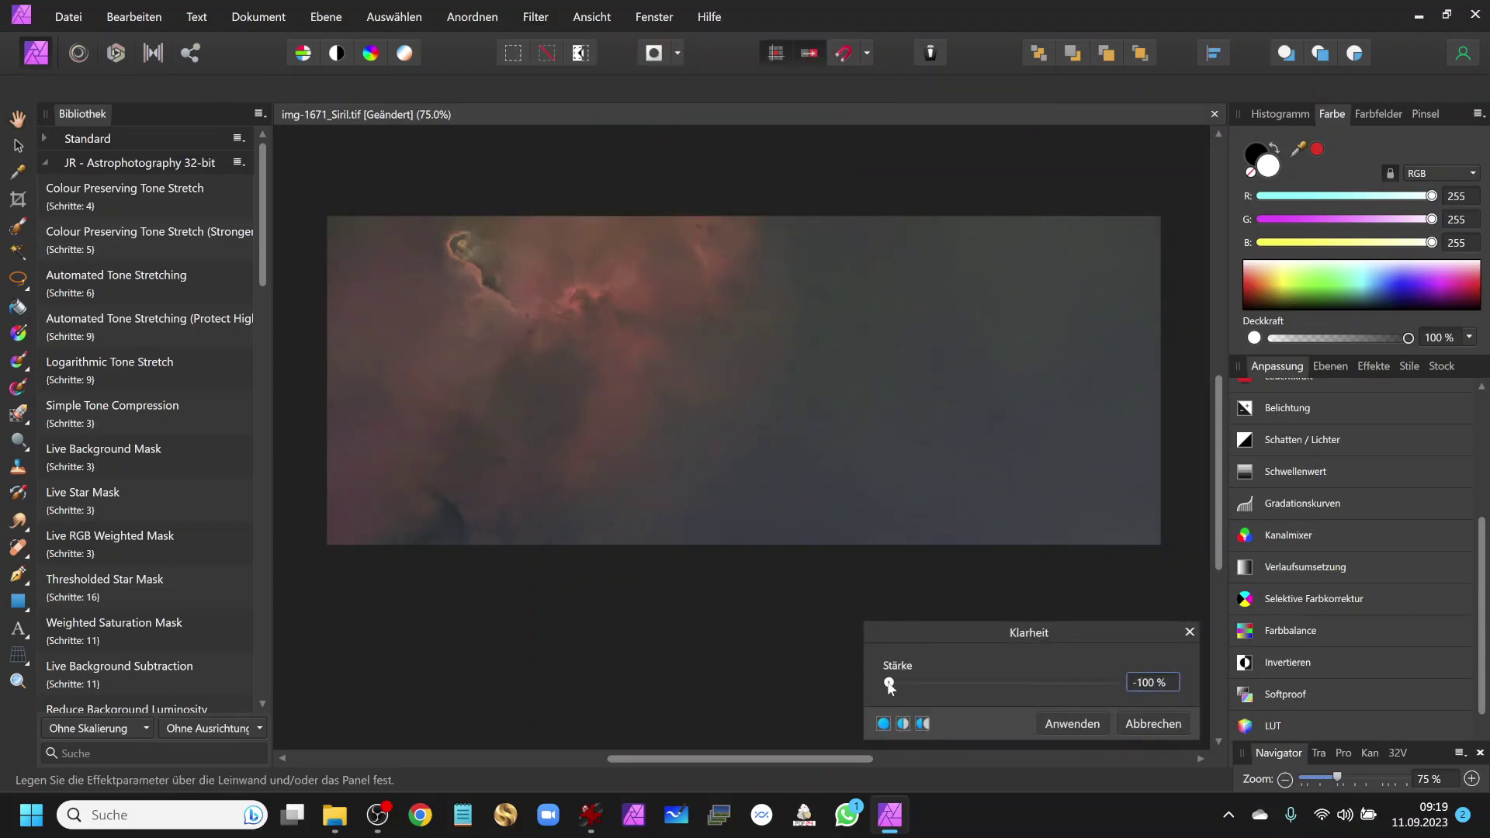
left_click_drag(890, 686, 1119, 681)
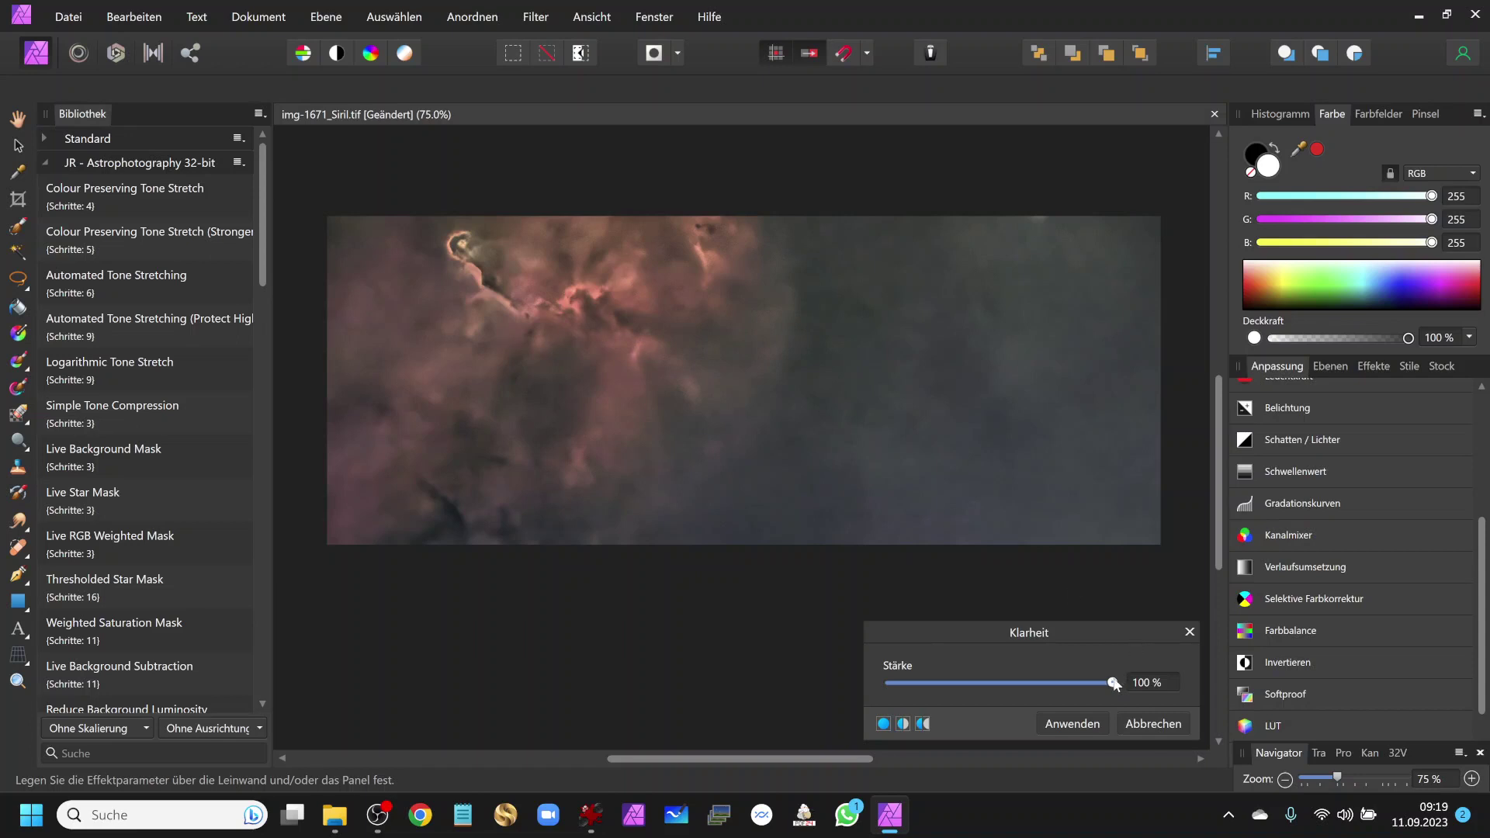
mouse_move(1114, 684)
left_mouse_down()
mouse_move(1018, 686)
mouse_move(1064, 684)
mouse_move(1048, 687)
left_mouse_up()
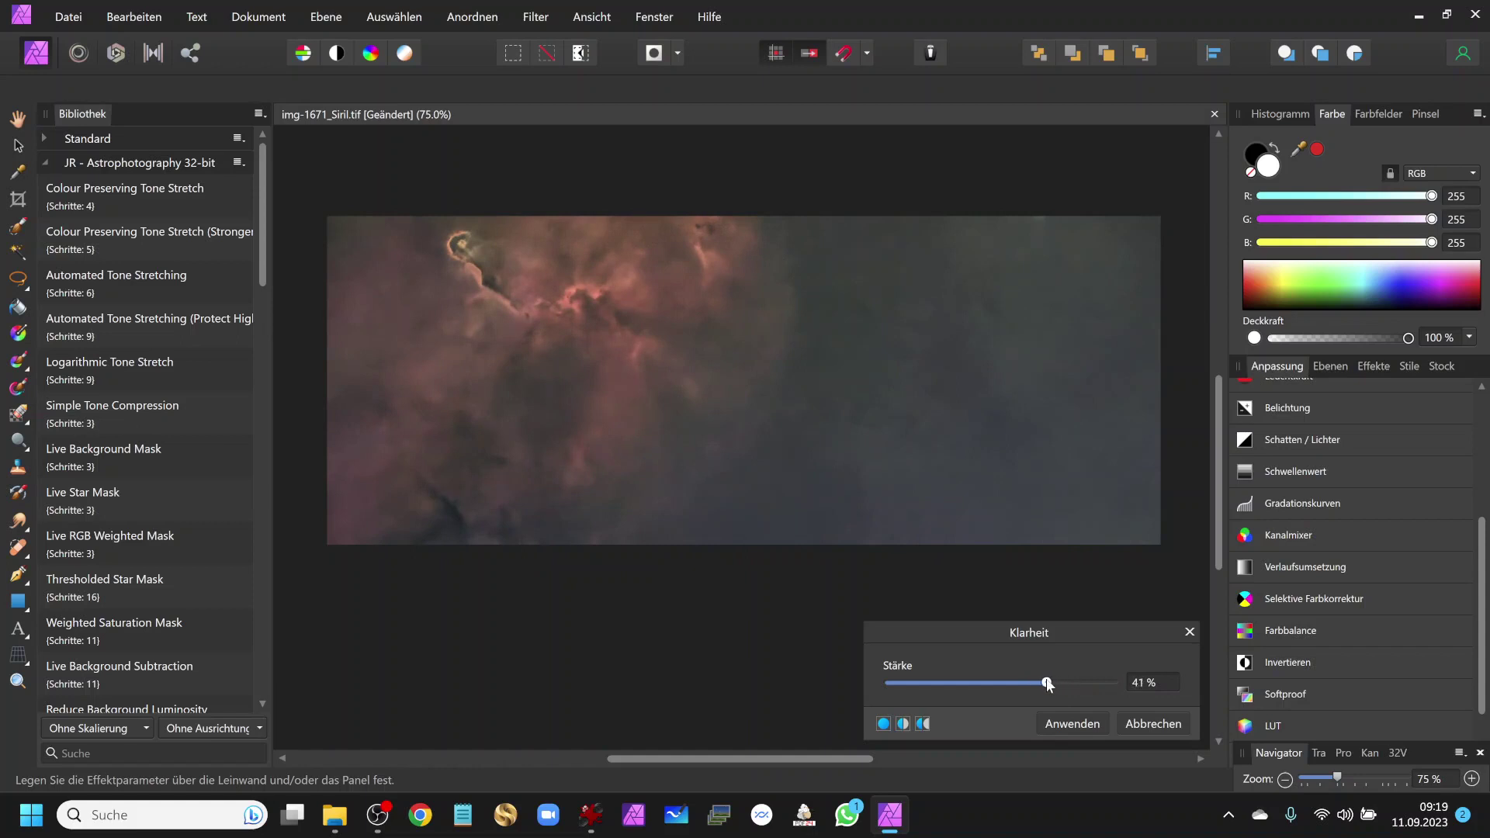
left_click(1072, 720)
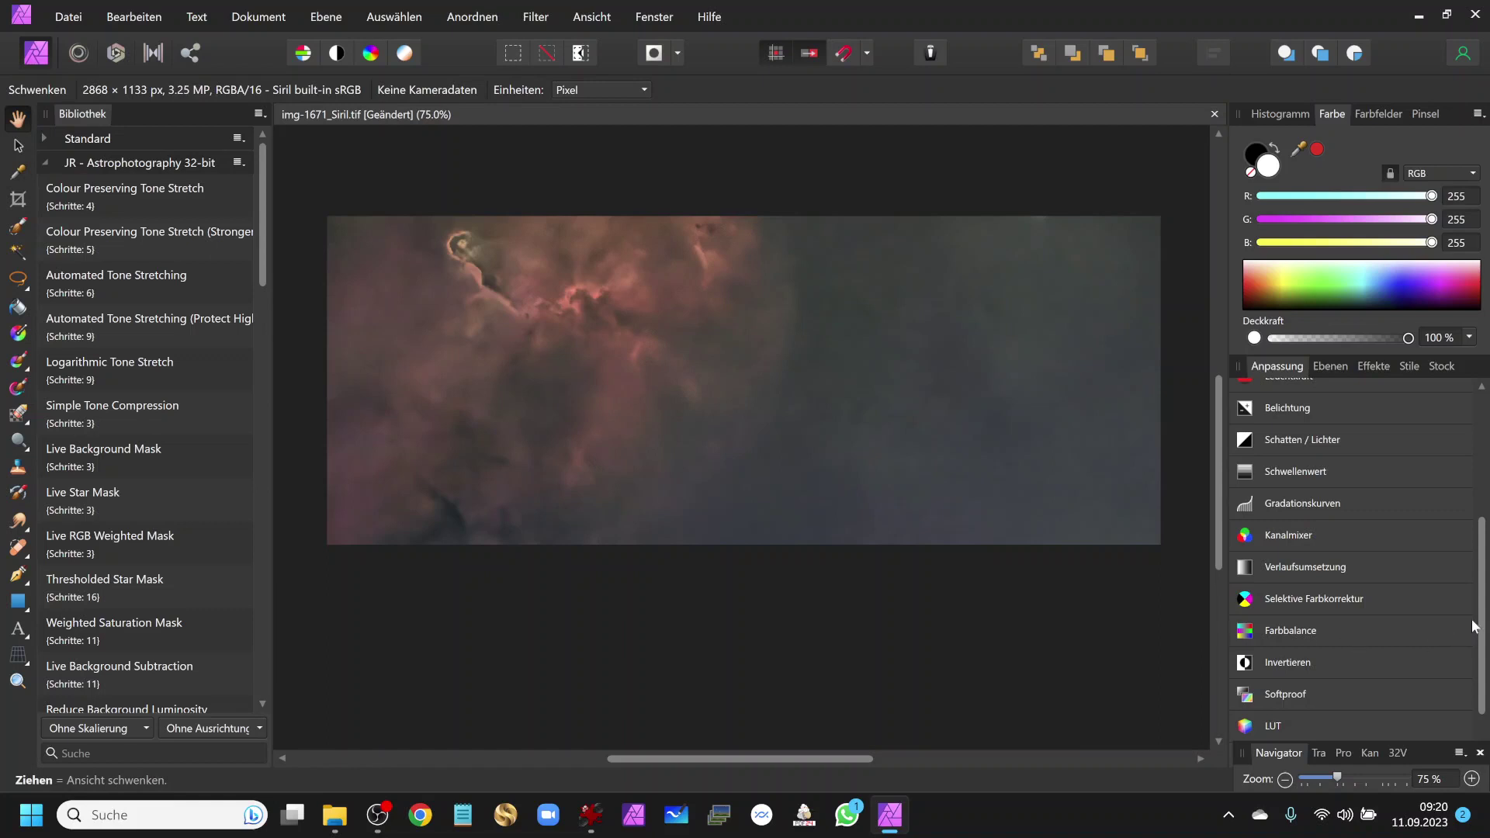
- Add an Objektivfilter in blue (RGB 0,128,204) at 26% optical density
left_click_drag(1482, 626, 1481, 642)
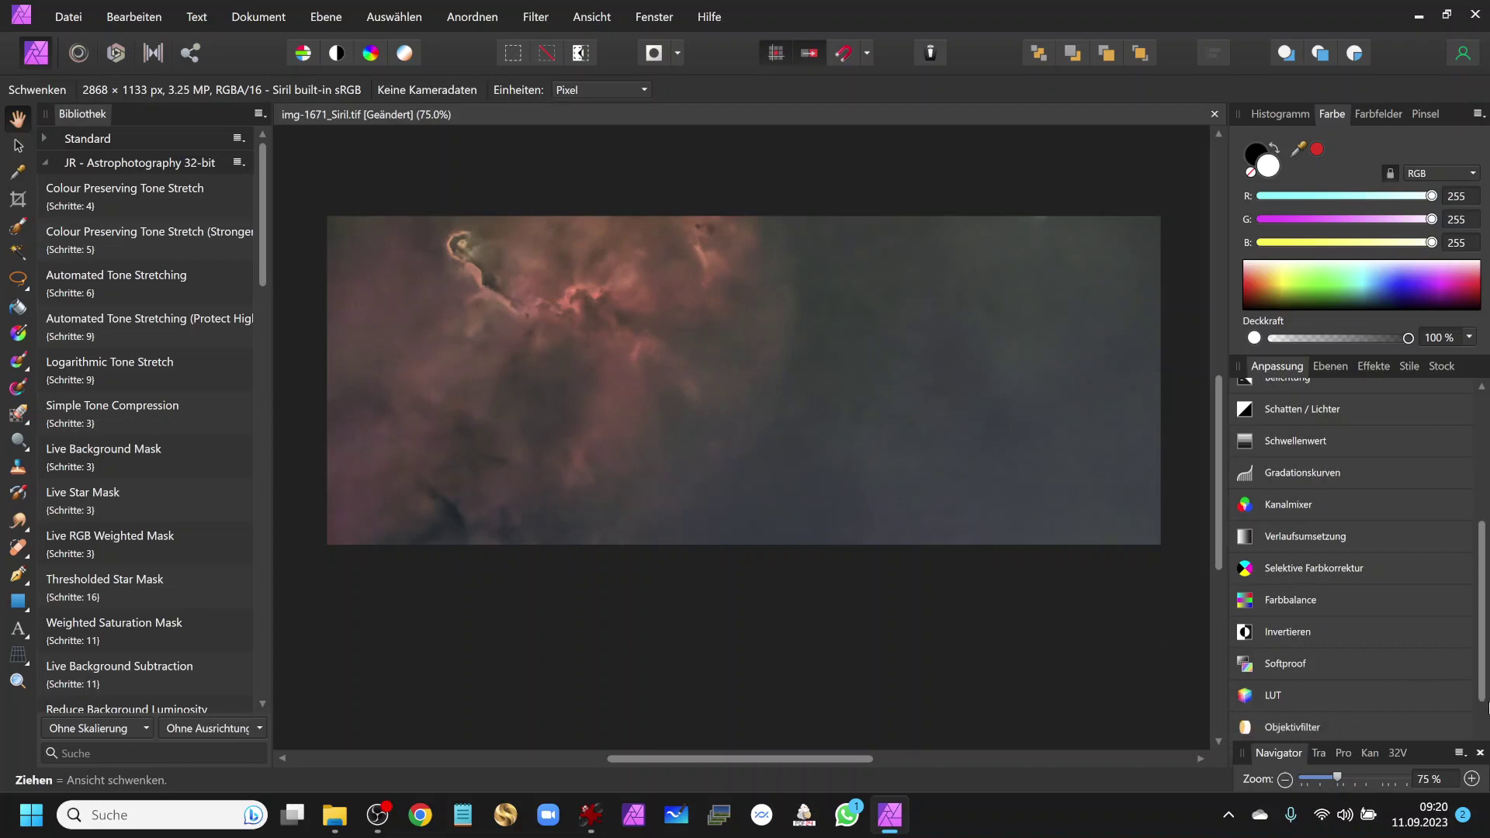
scroll(1485, 708, "down", 3)
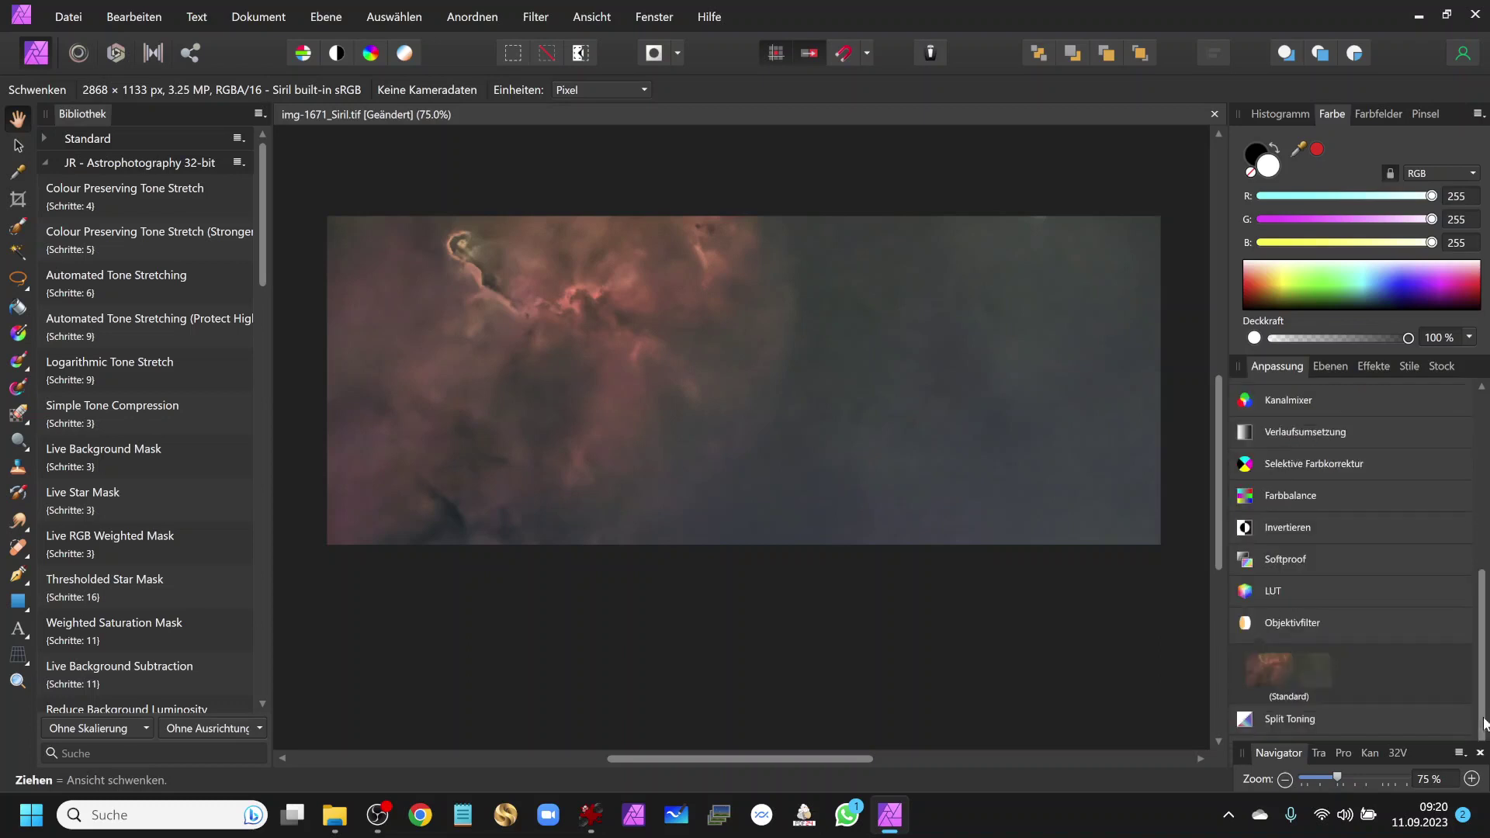
left_click(1282, 677)
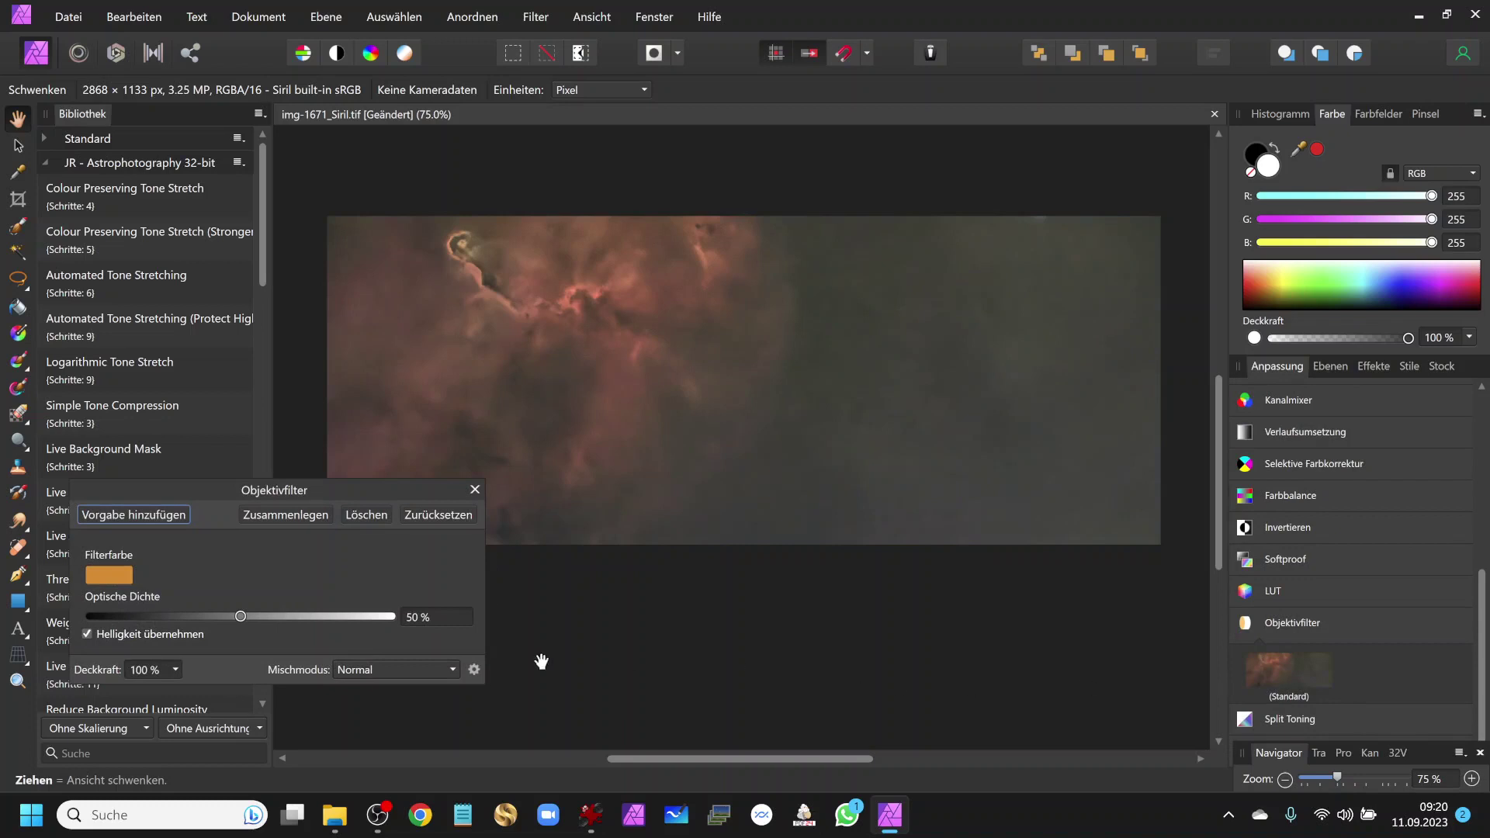
left_click(123, 579)
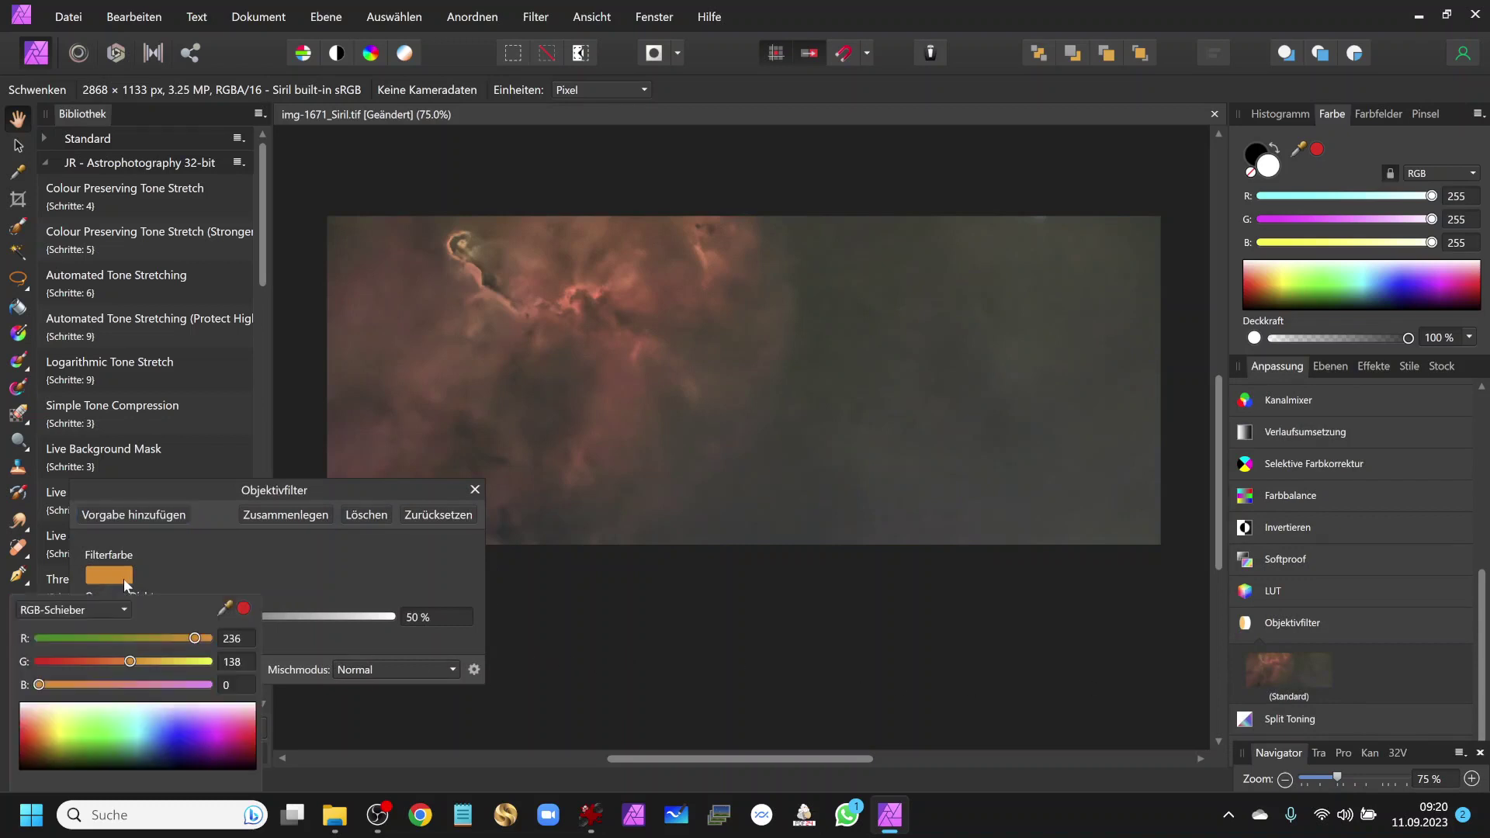
left_click(175, 741)
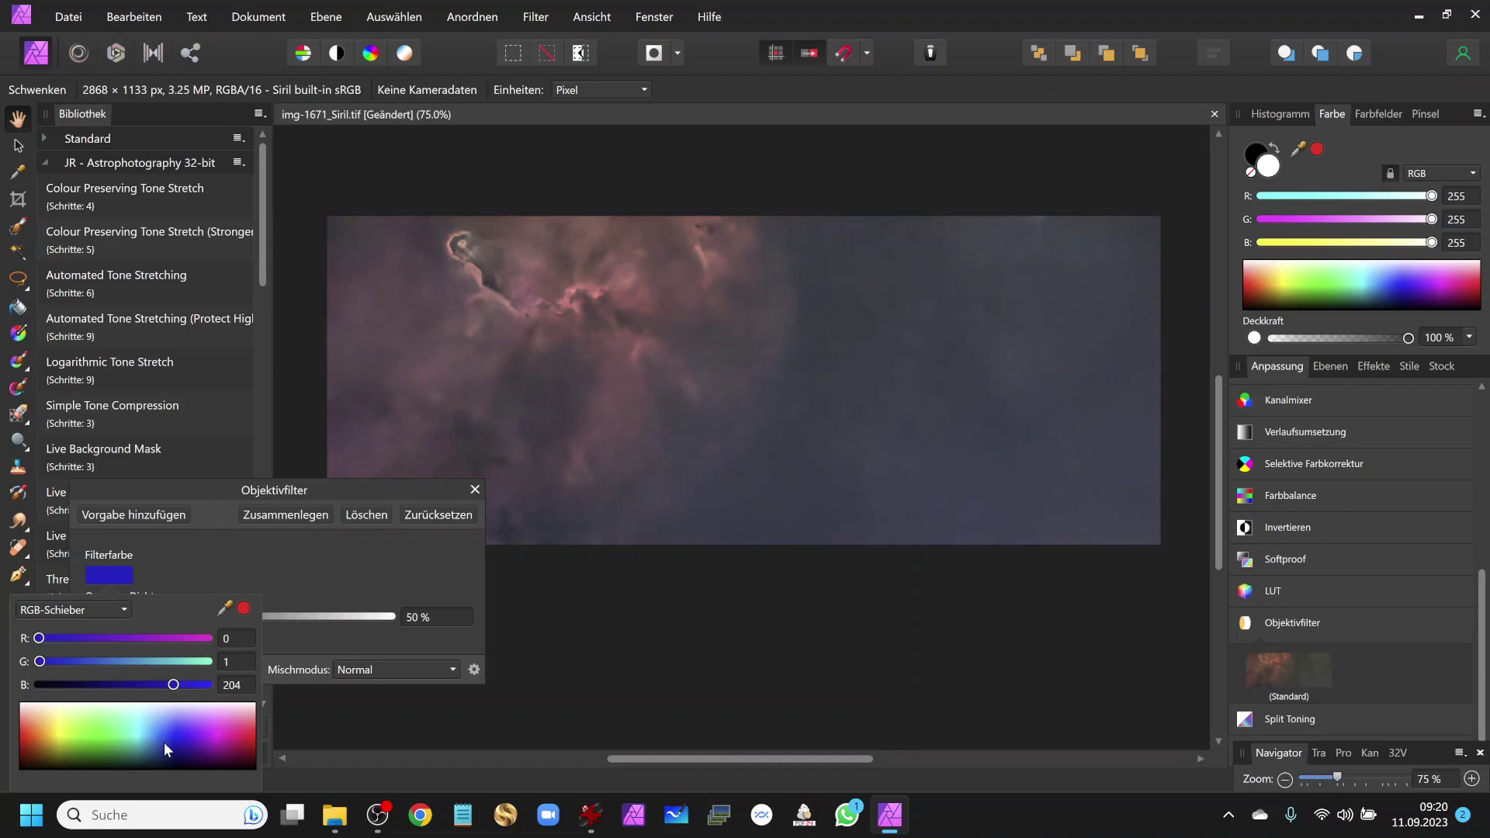
left_click(164, 742)
left_click(152, 742)
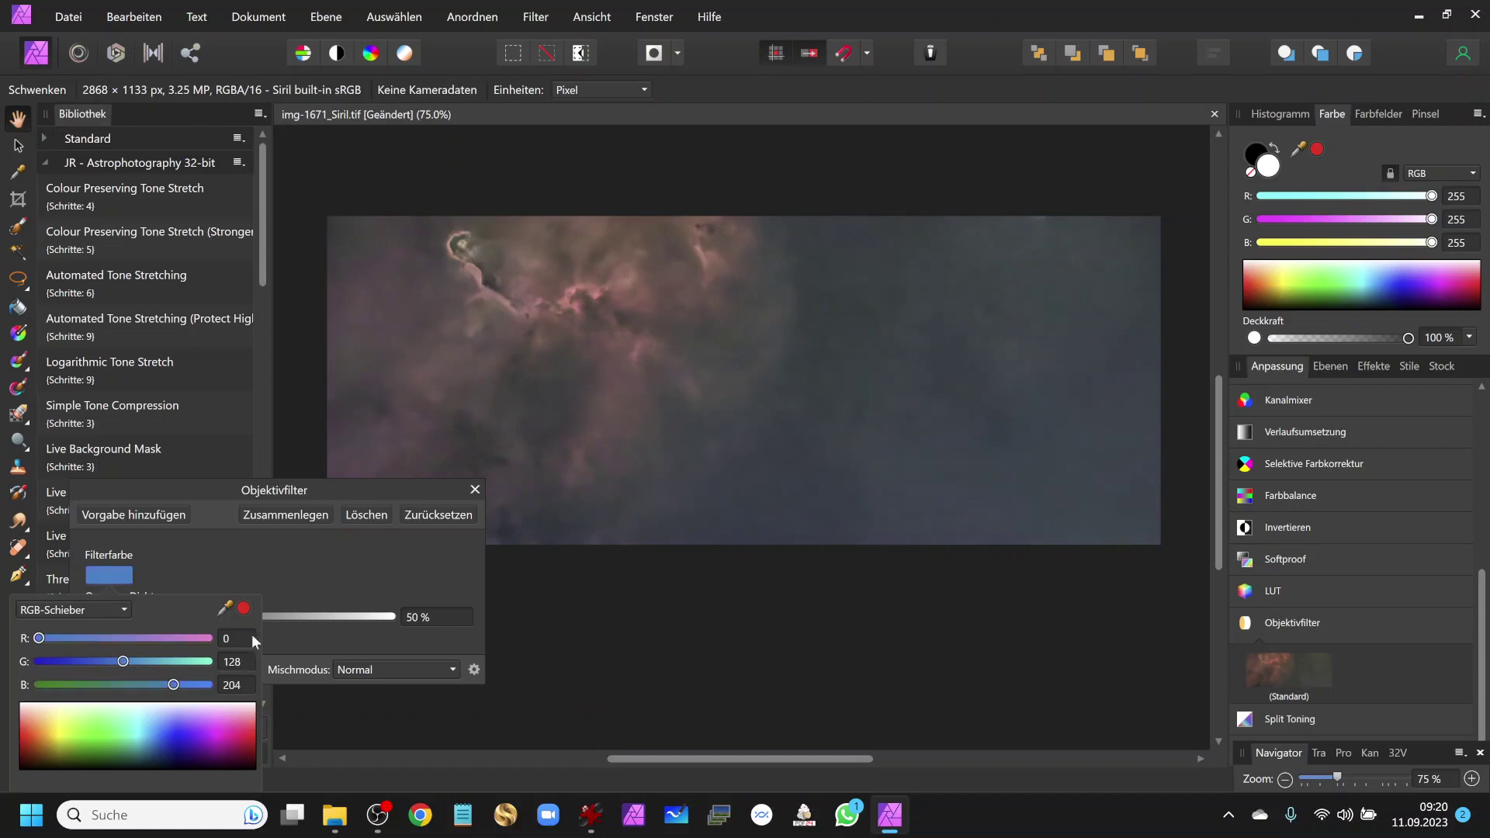
mouse_move(240, 616)
left_mouse_down()
mouse_move(166, 613)
mouse_move(395, 617)
mouse_move(90, 595)
mouse_move(210, 597)
mouse_move(160, 599)
left_mouse_up()
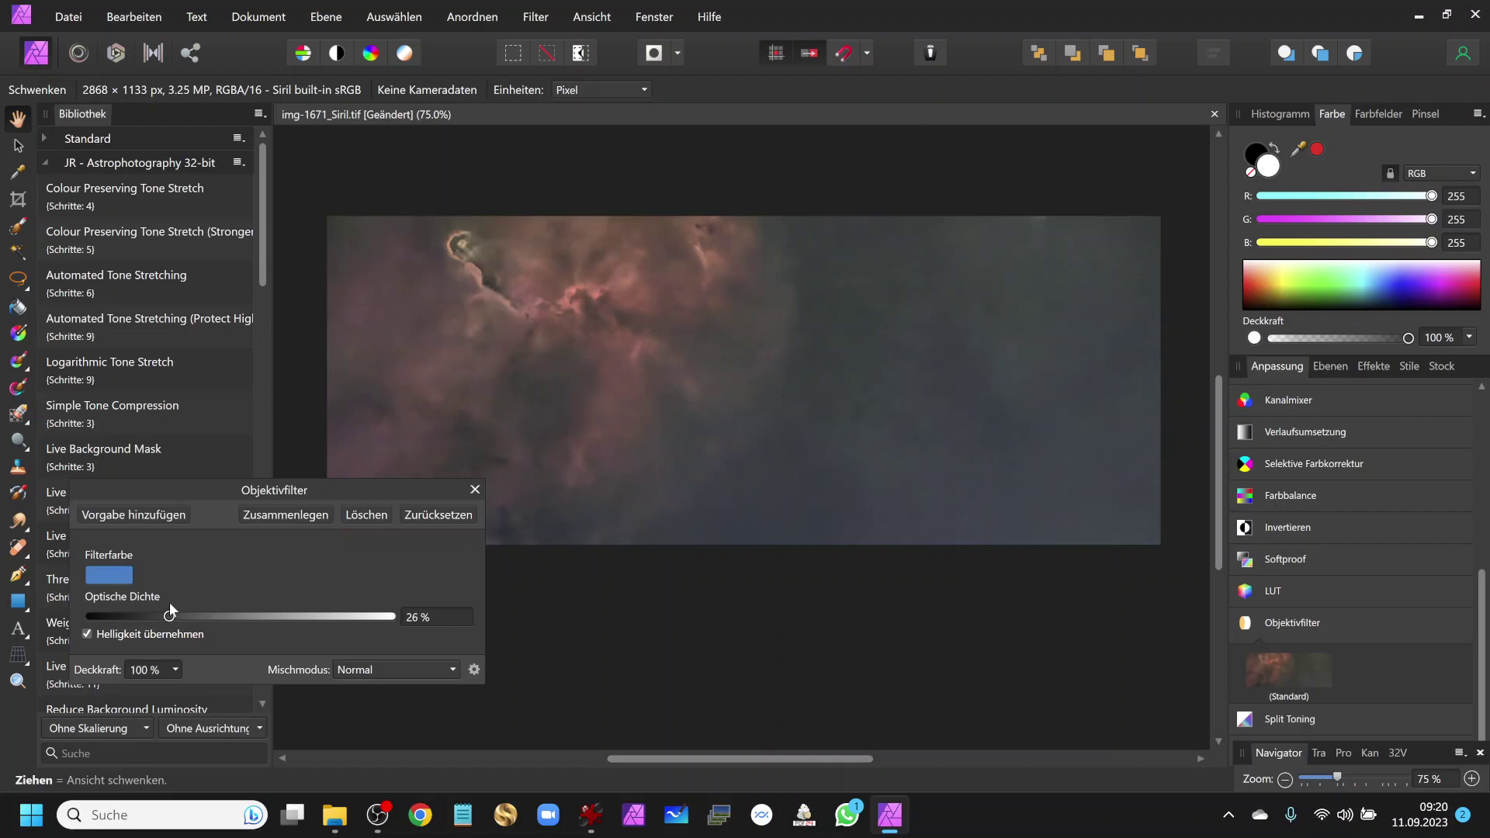
left_click(307, 517)
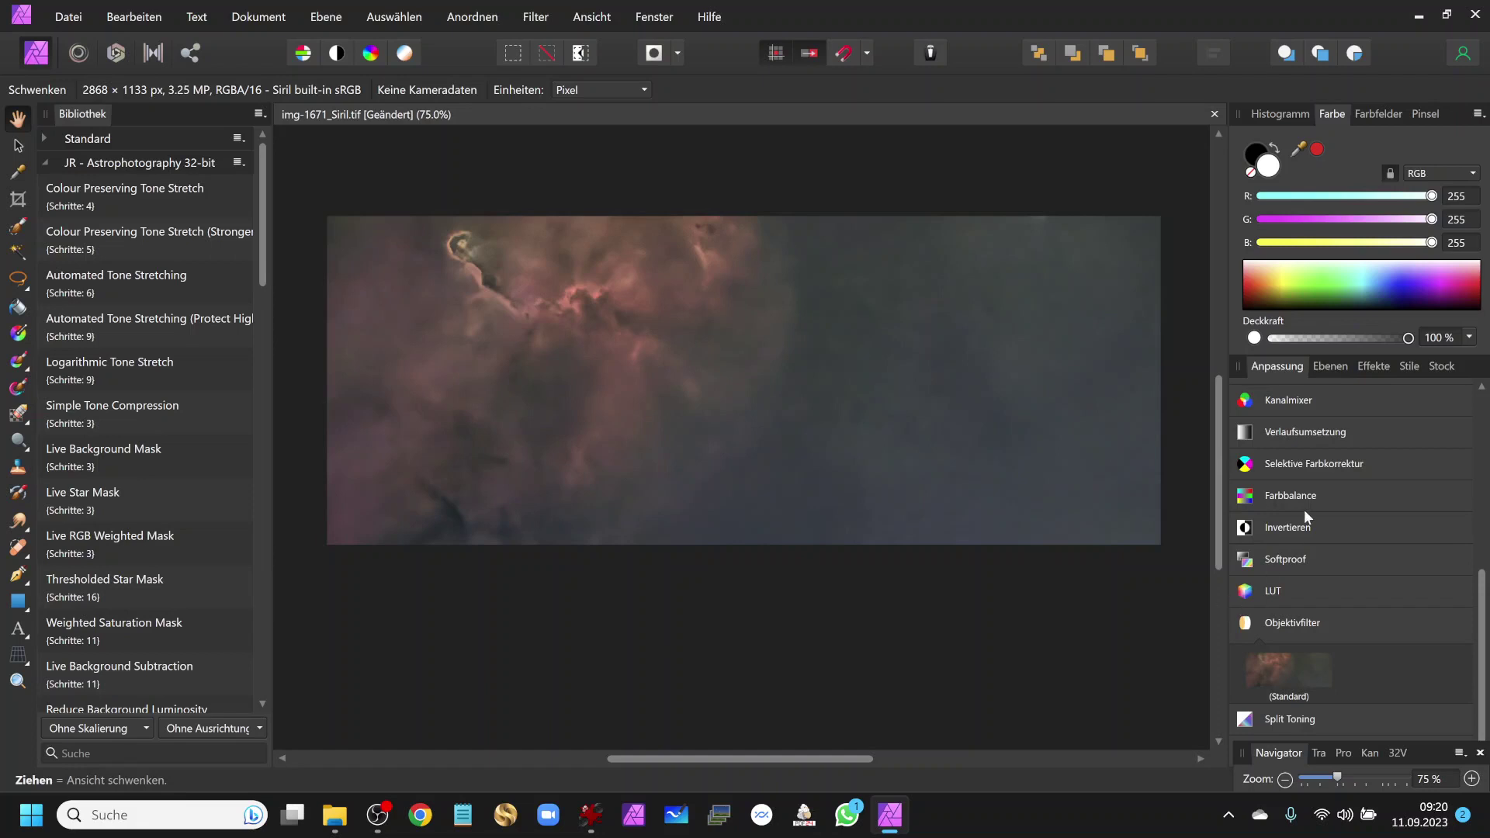
- Turn on the Stars layer's visibility in the Ebenen panel
left_click(1327, 372)
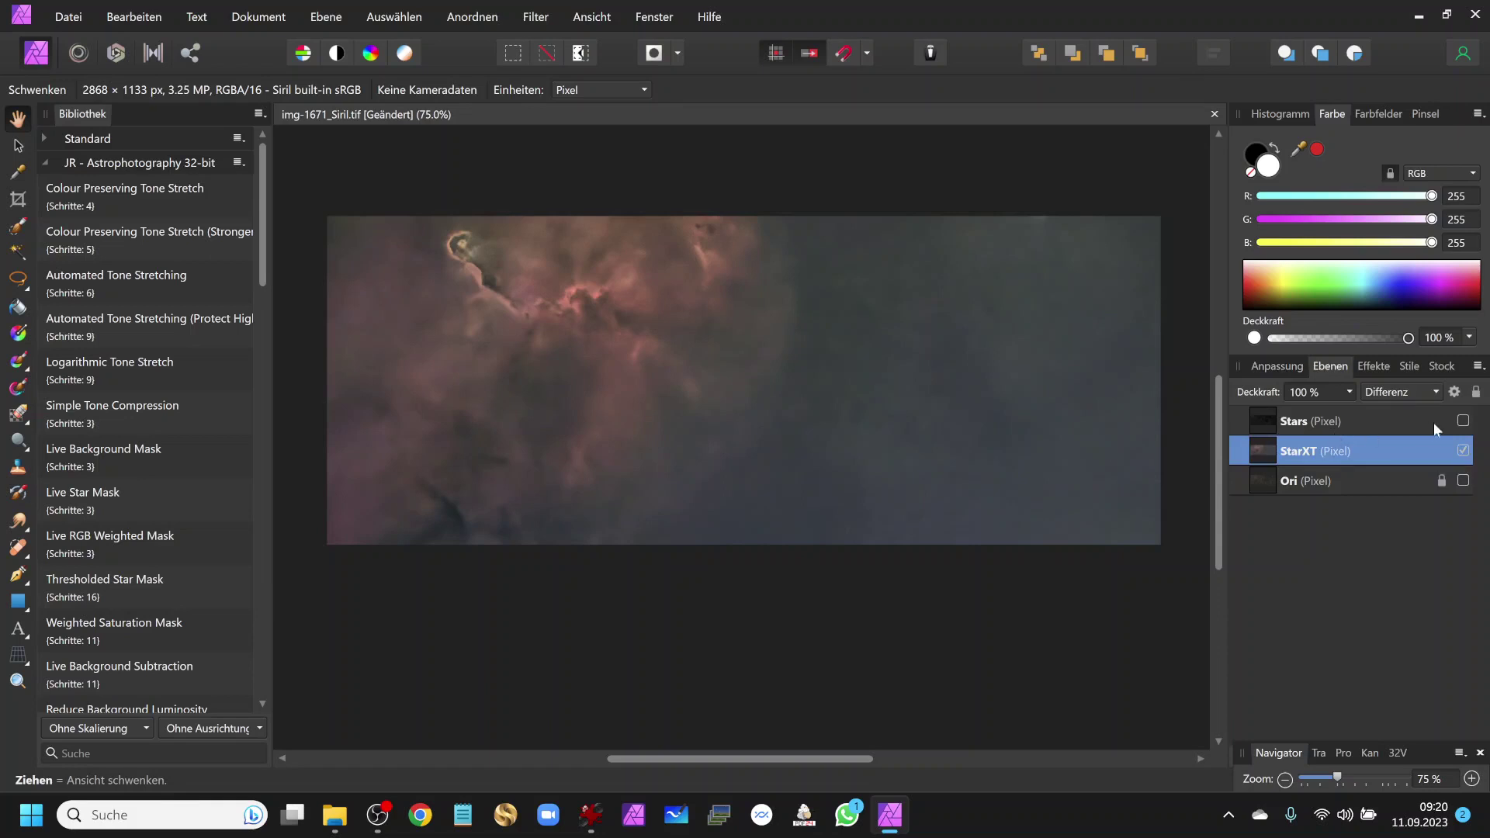
left_click(1462, 422)
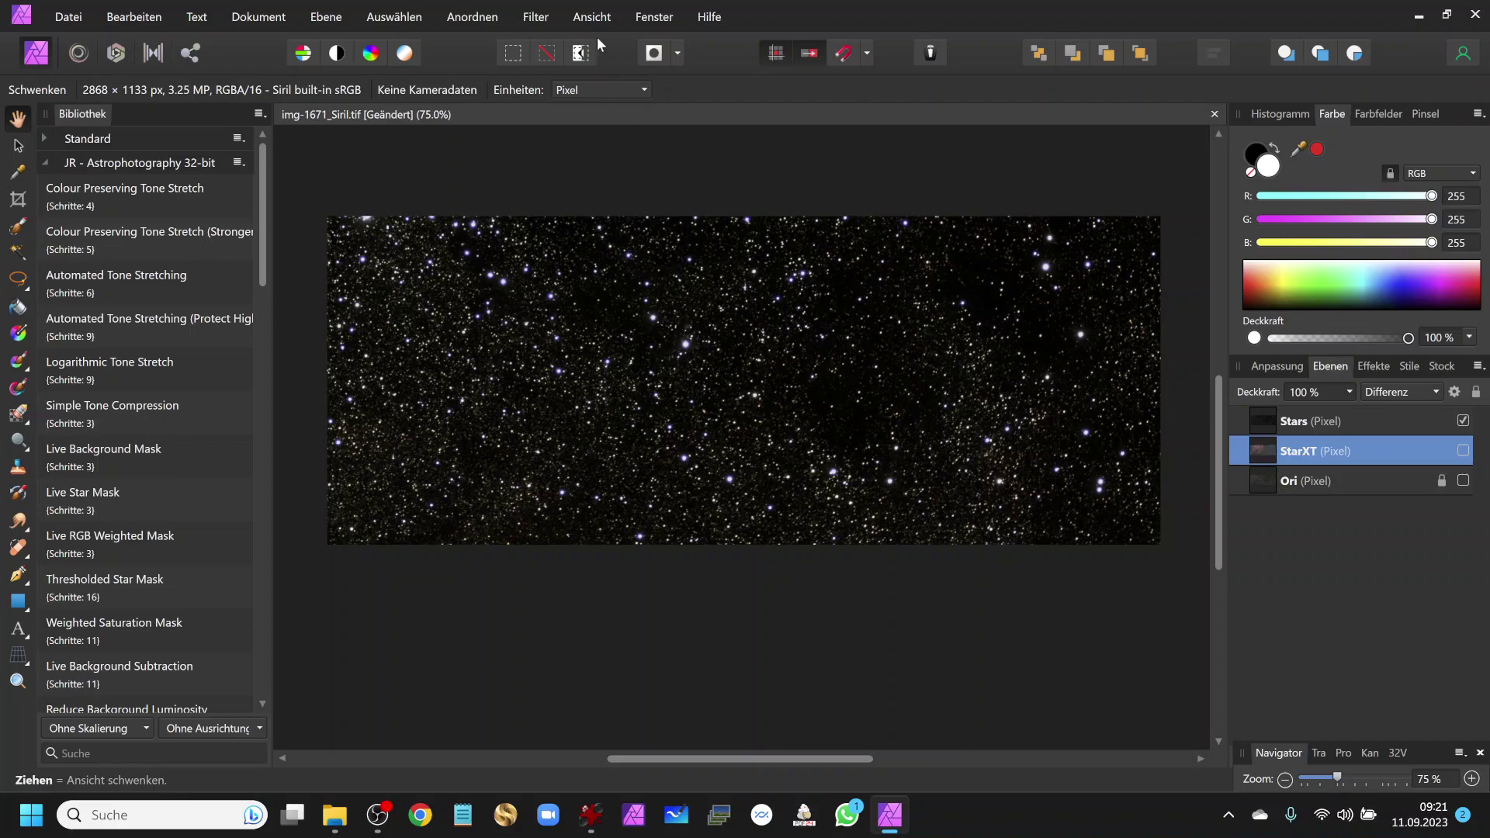
- Close RC-Astro StarShrink without applying it on StarXT, and make the Stars layer active
left_click(543, 21)
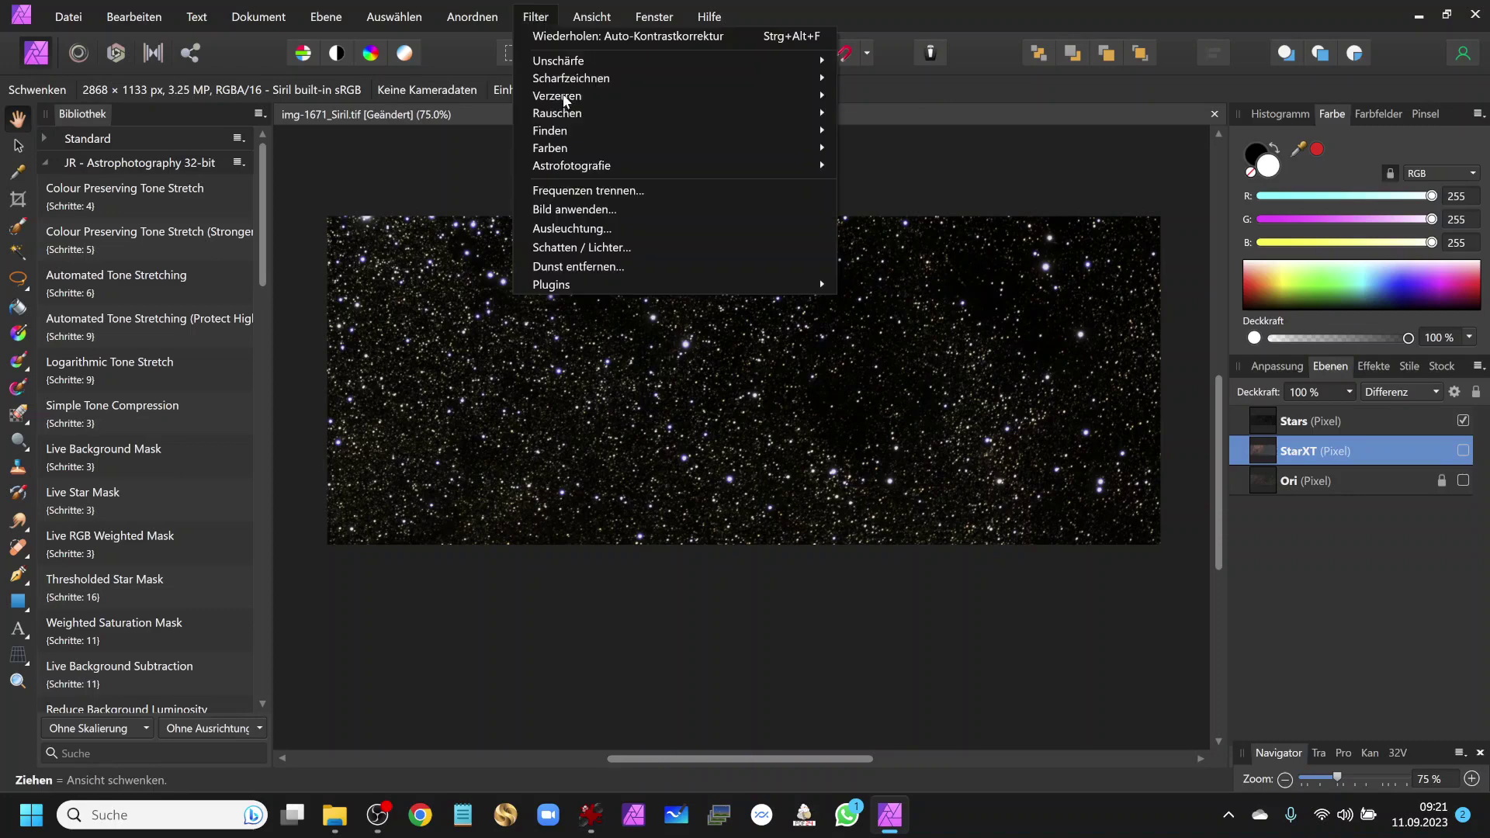
mouse_move(605, 285)
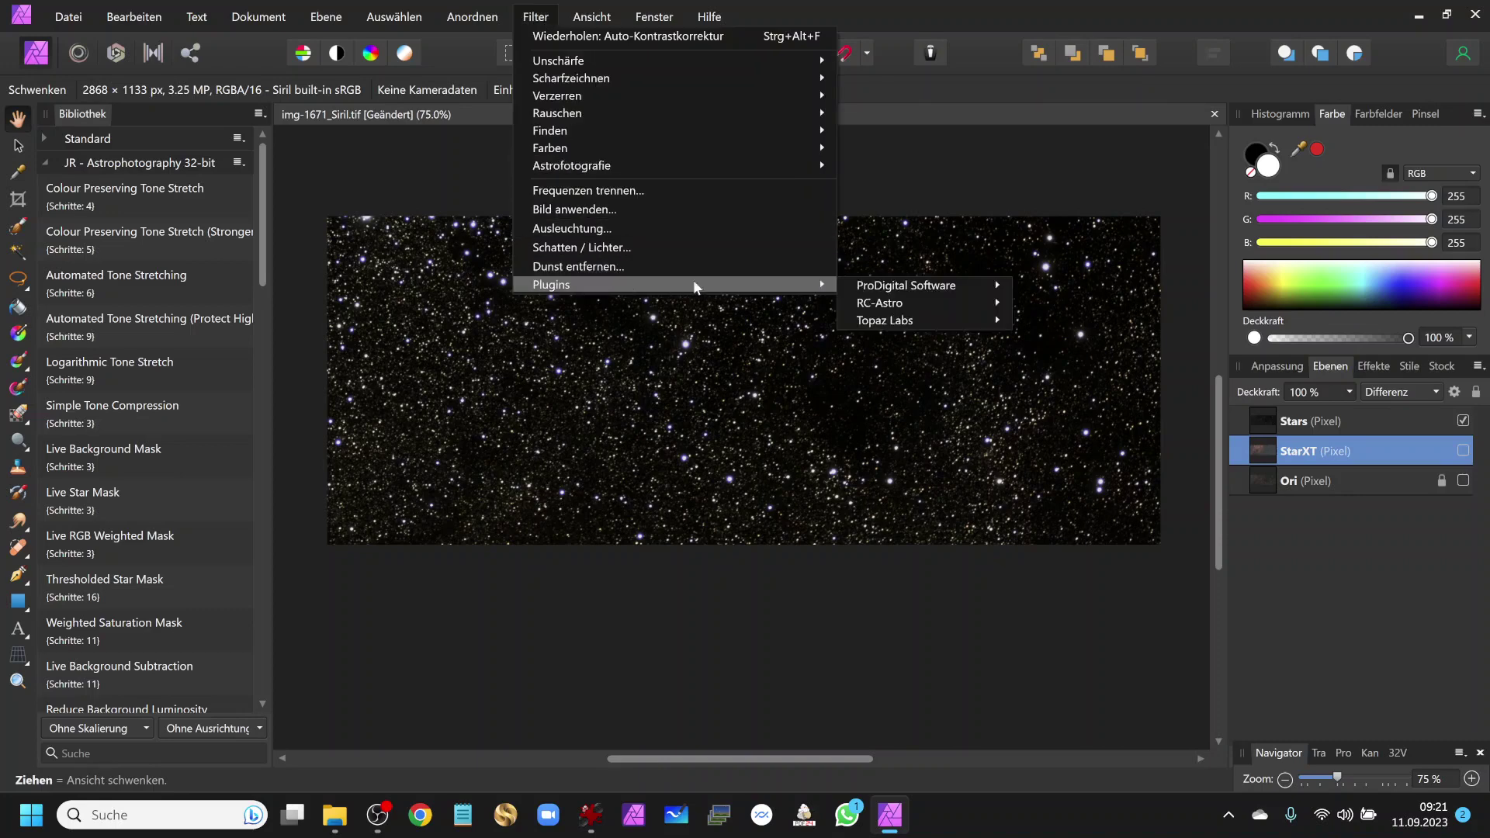
mouse_move(896, 303)
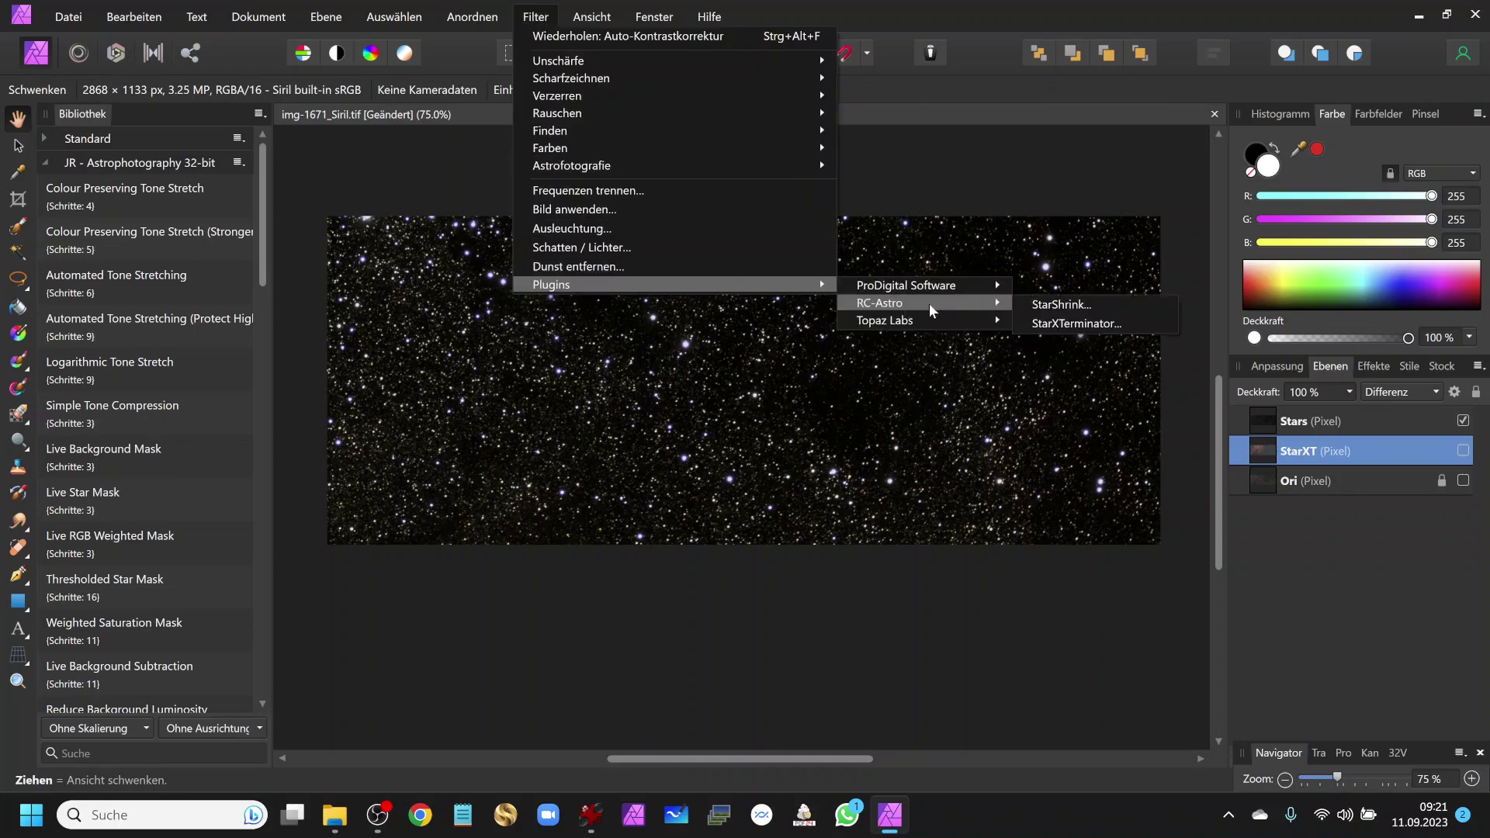
left_click(1083, 307)
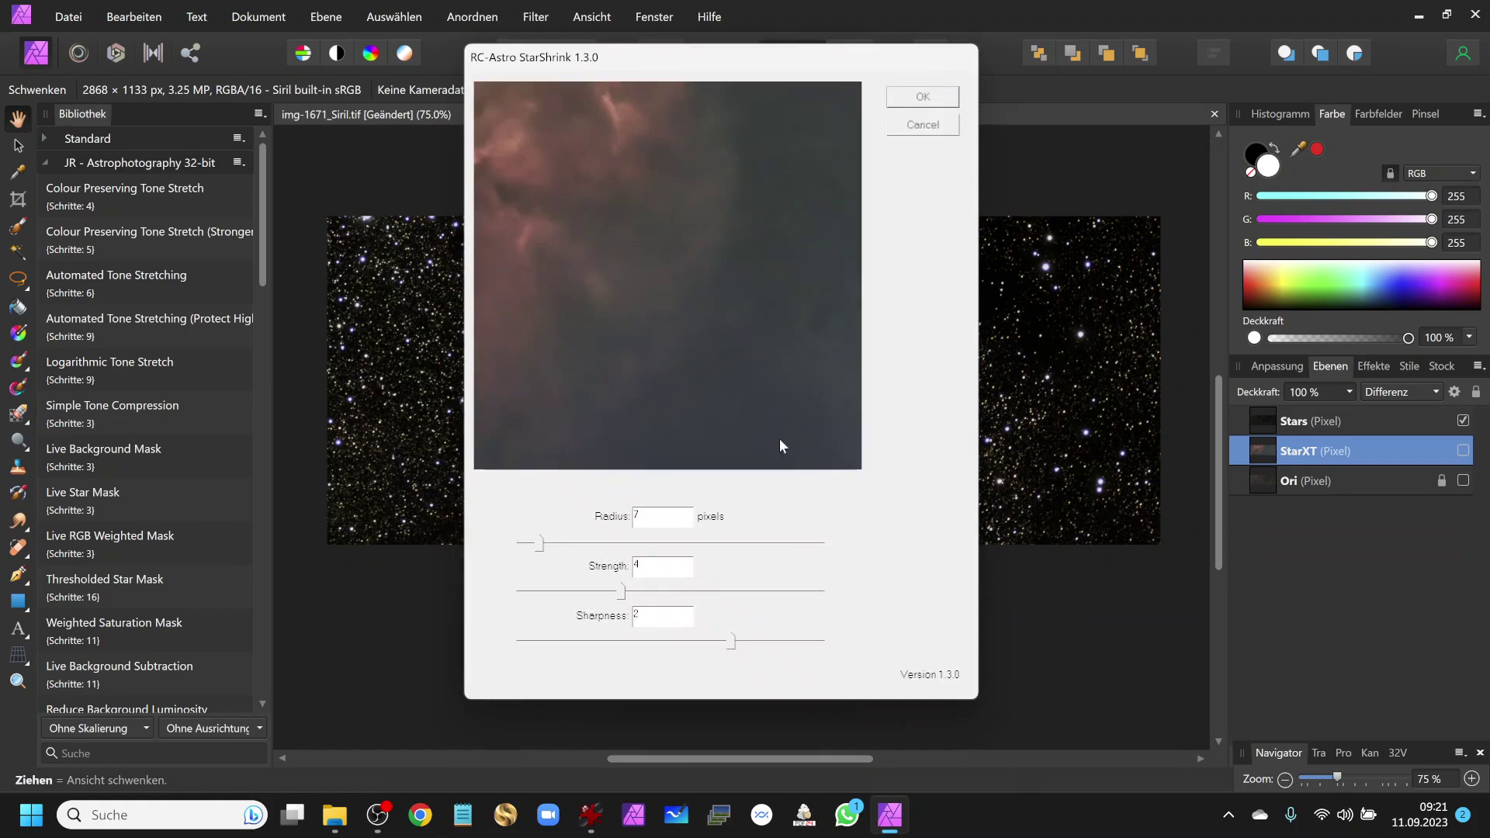
left_click(923, 97)
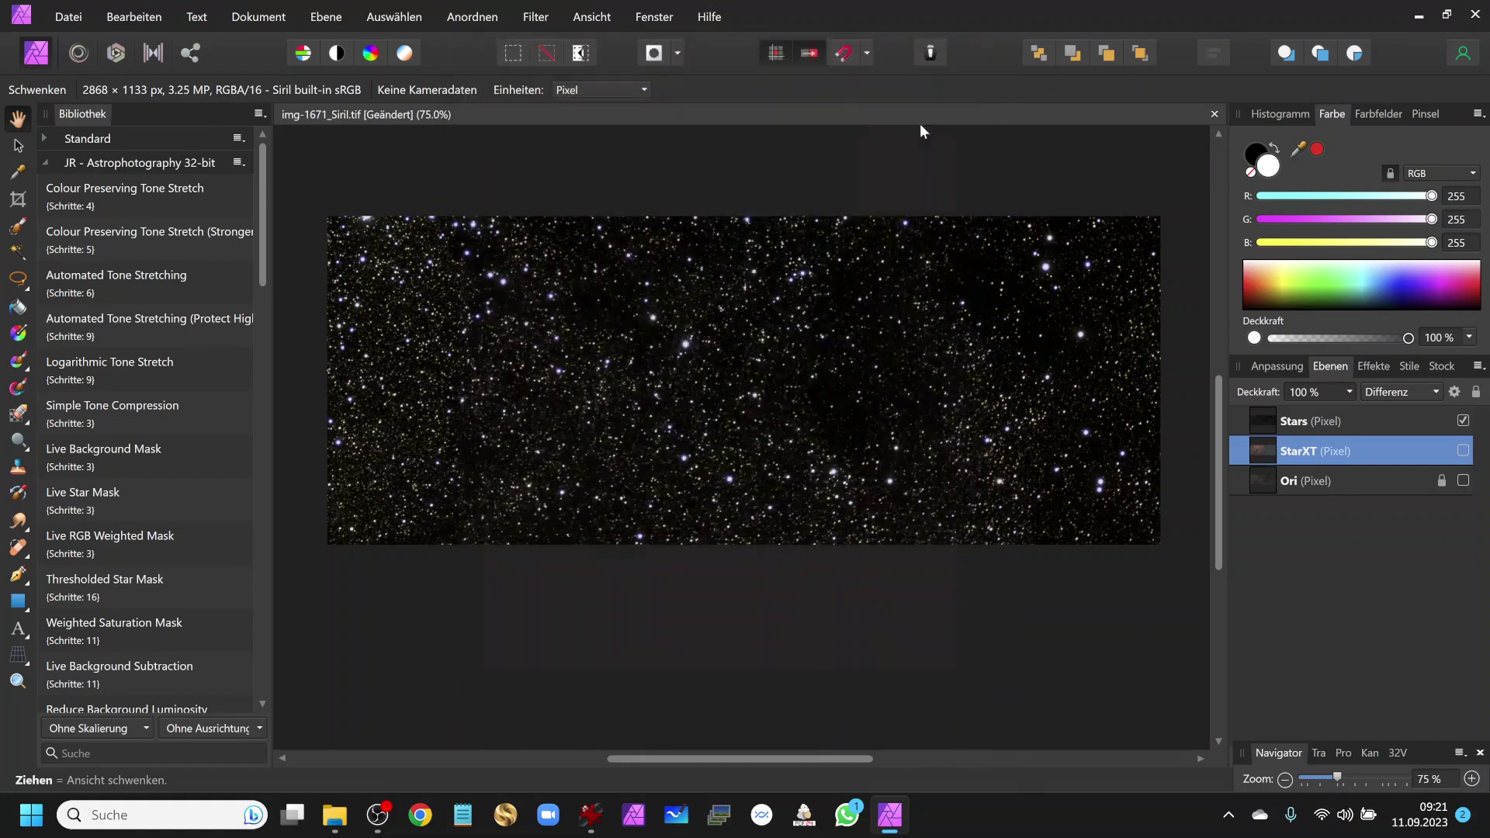
left_click(1311, 422)
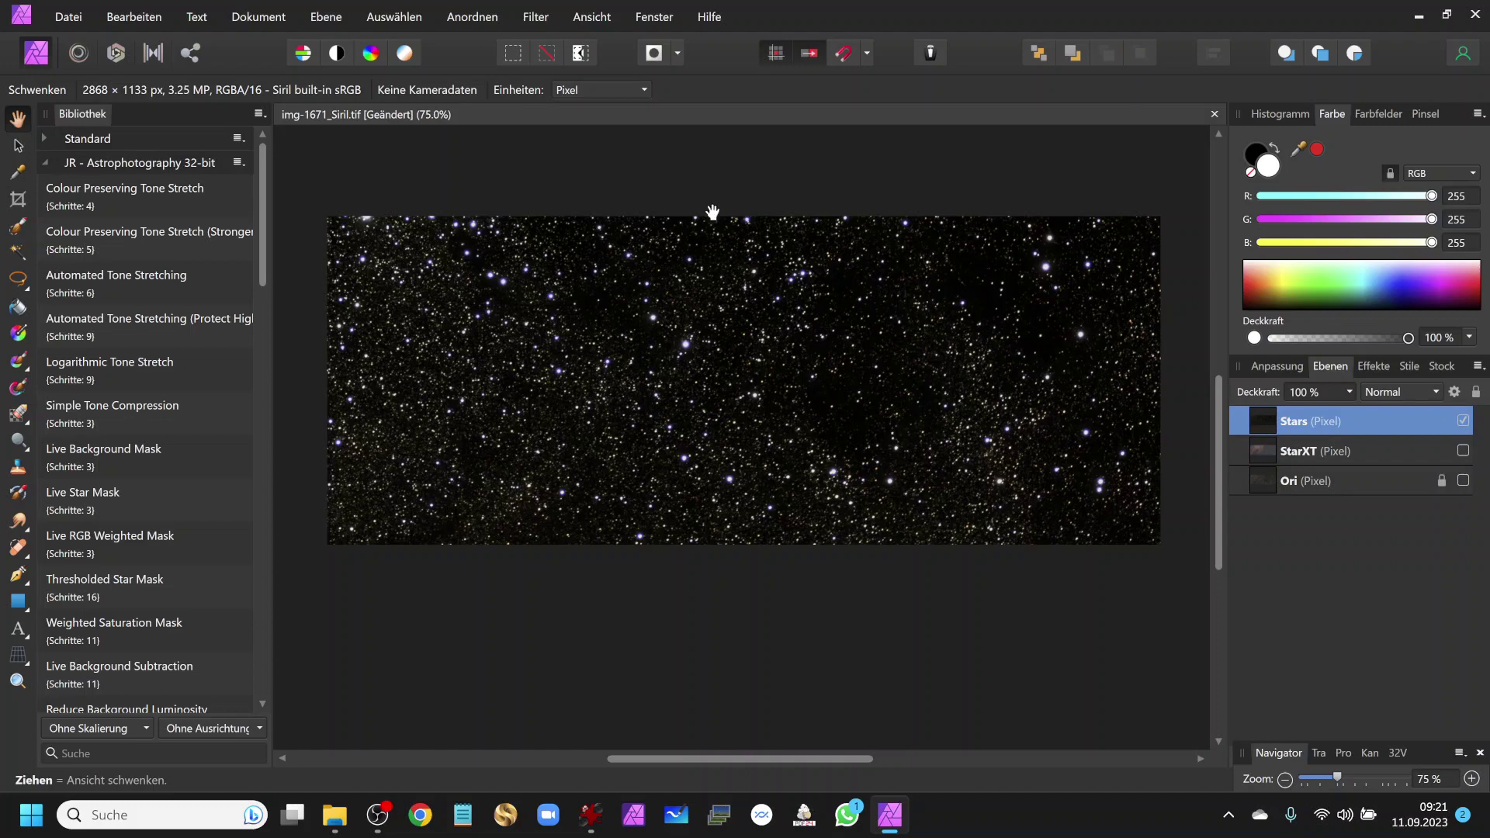
- Apply RC-Astro StarShrink to the Stars layer with Radius 20 and Strength 3
left_click(534, 16)
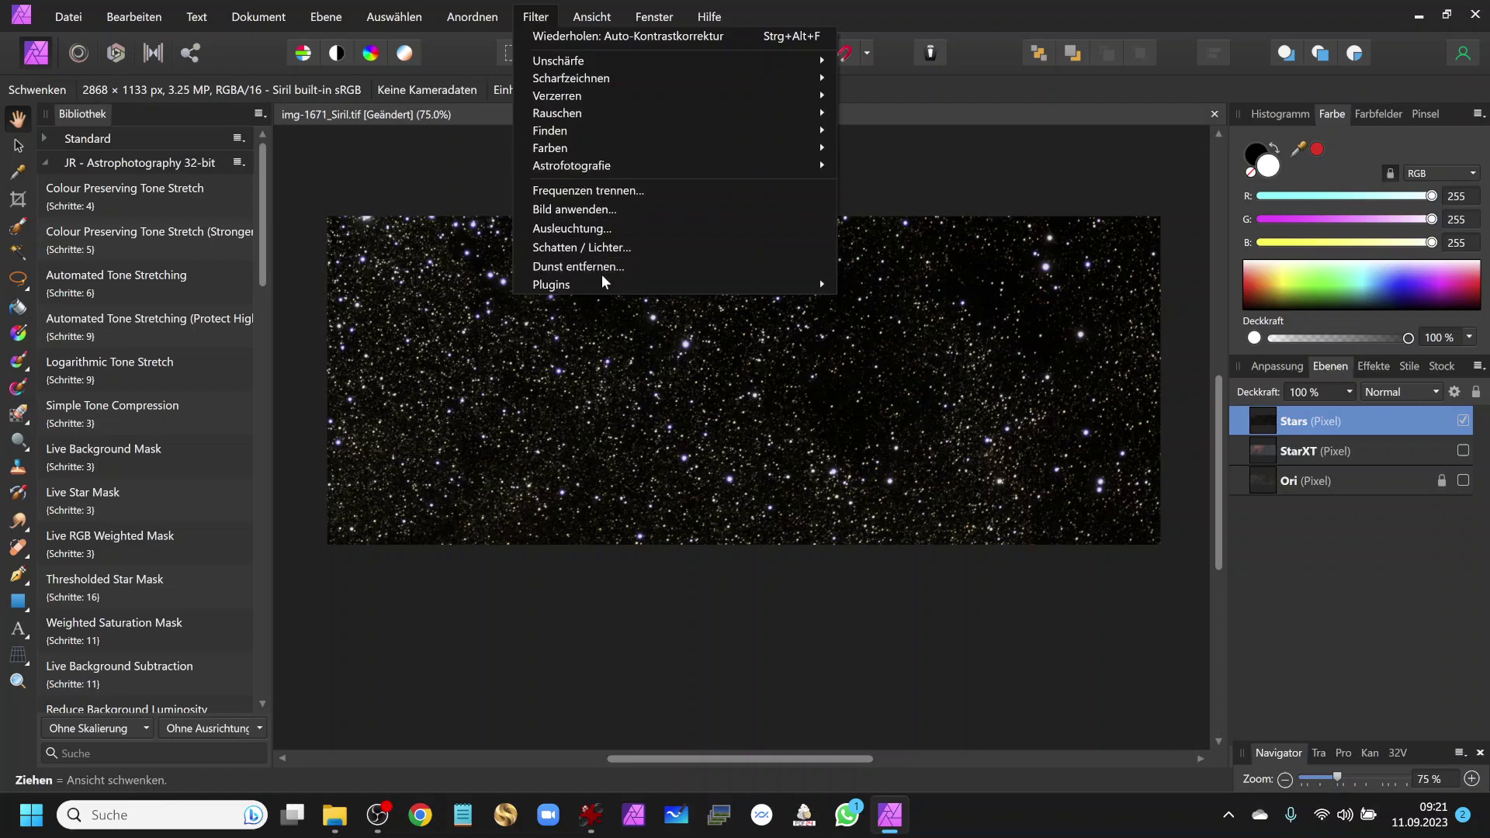
mouse_move(896, 303)
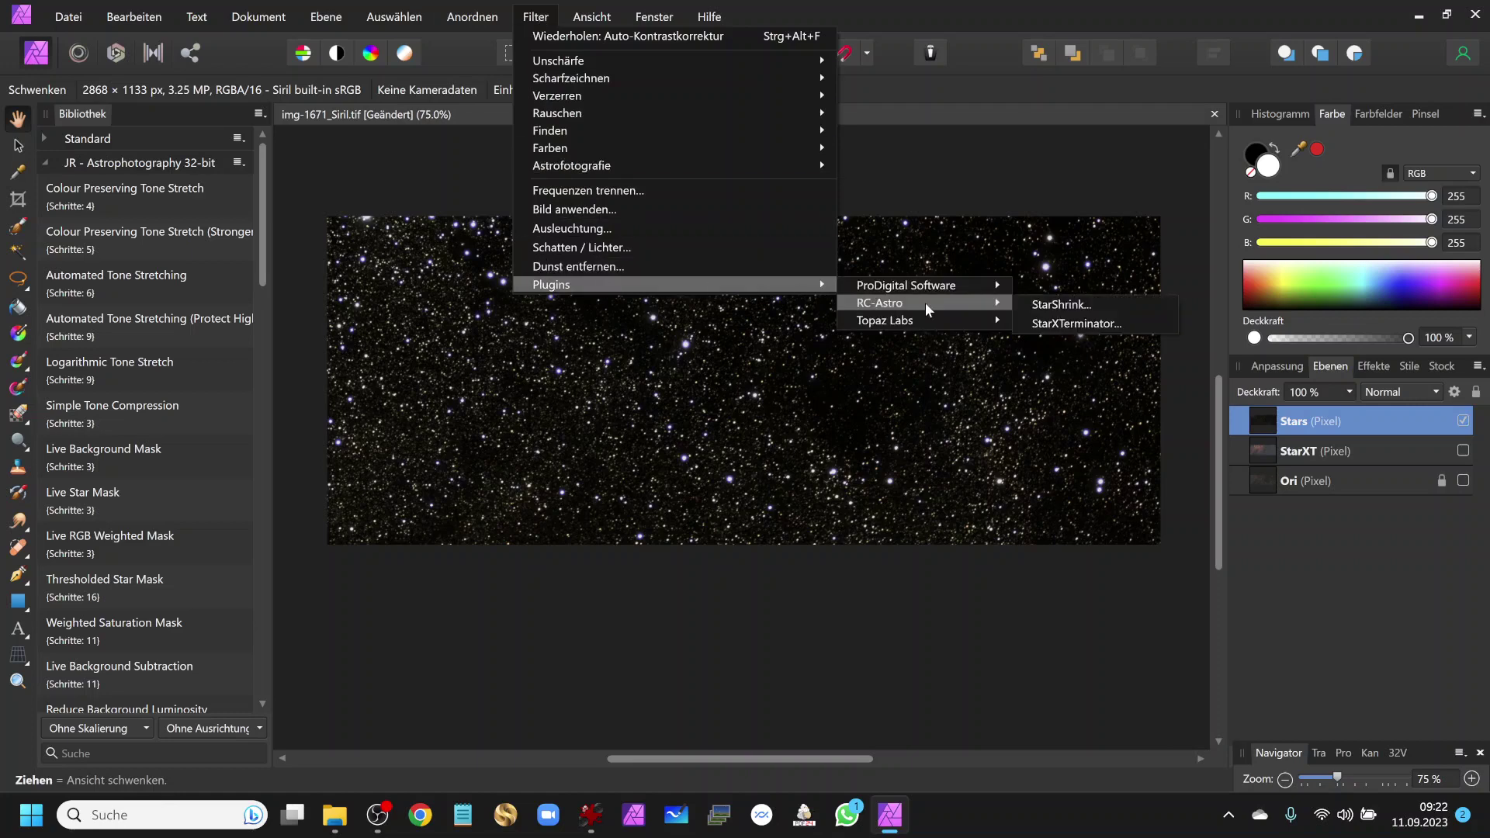
left_click(1040, 305)
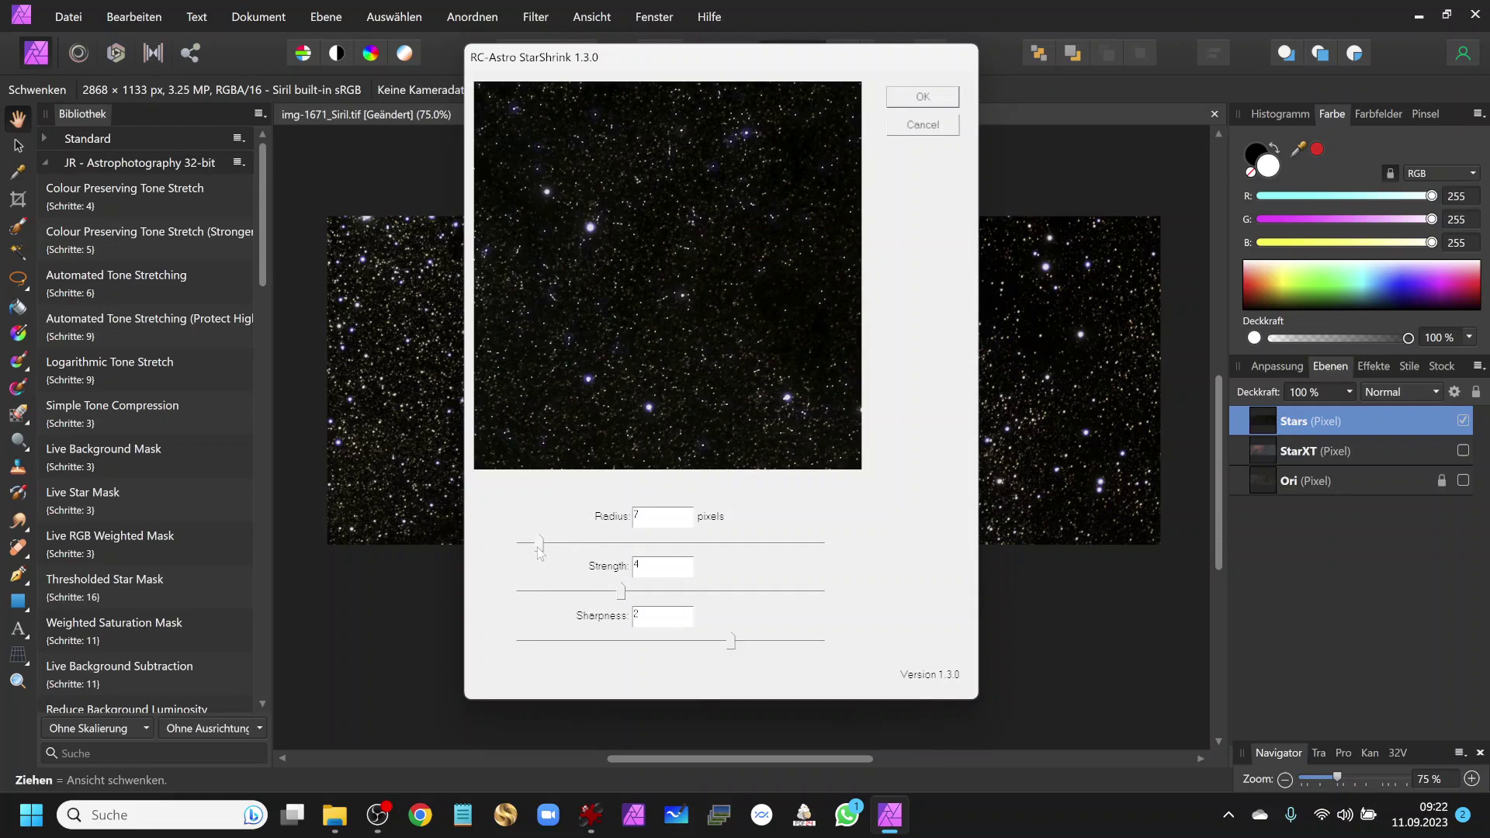
mouse_move(537, 547)
left_mouse_down()
mouse_move(675, 560)
mouse_move(551, 543)
mouse_move(578, 547)
left_mouse_up()
left_click_drag(623, 596, 765, 586)
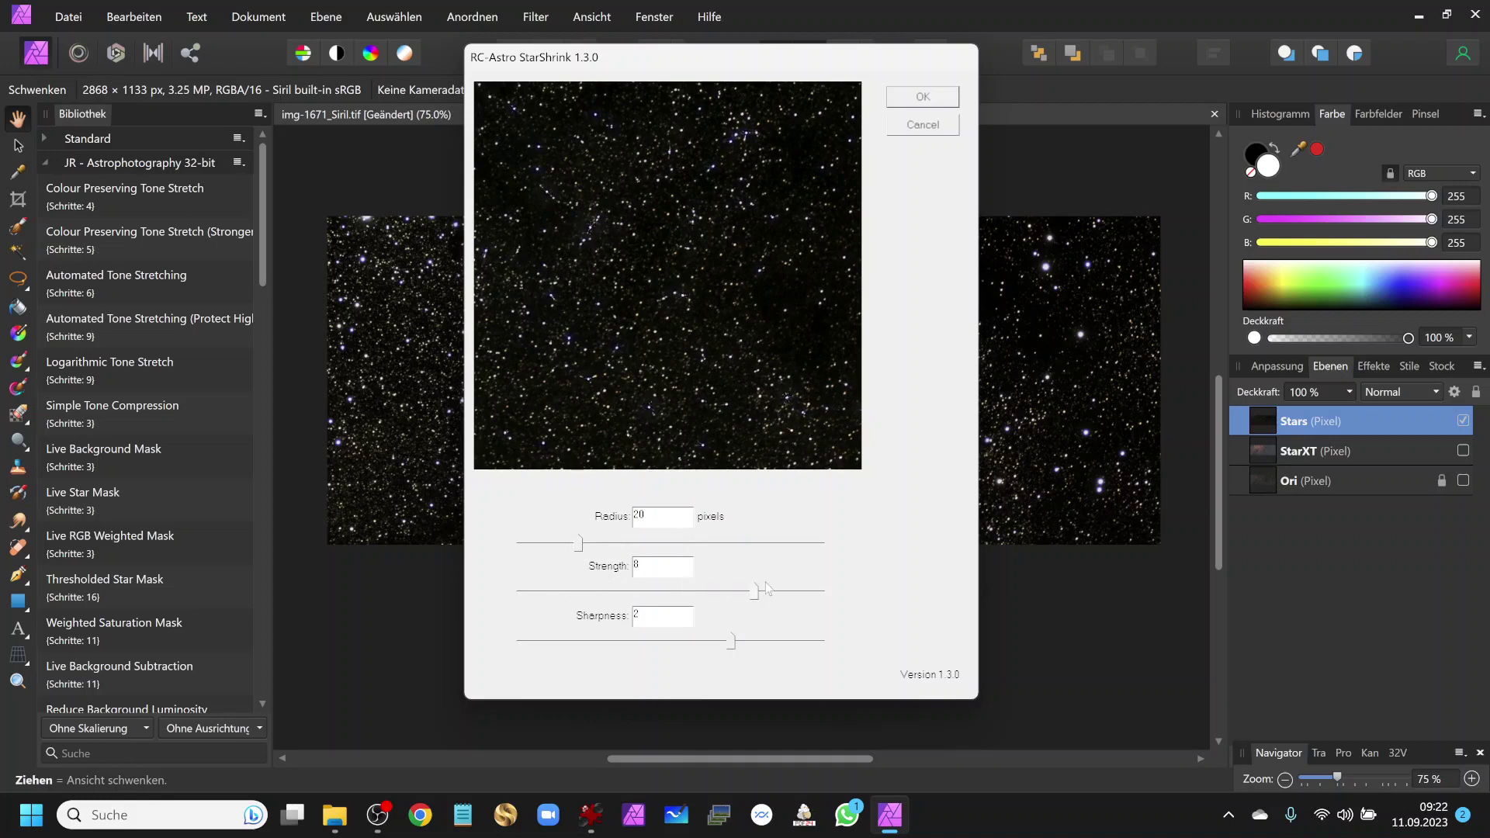
left_click_drag(766, 587, 583, 569)
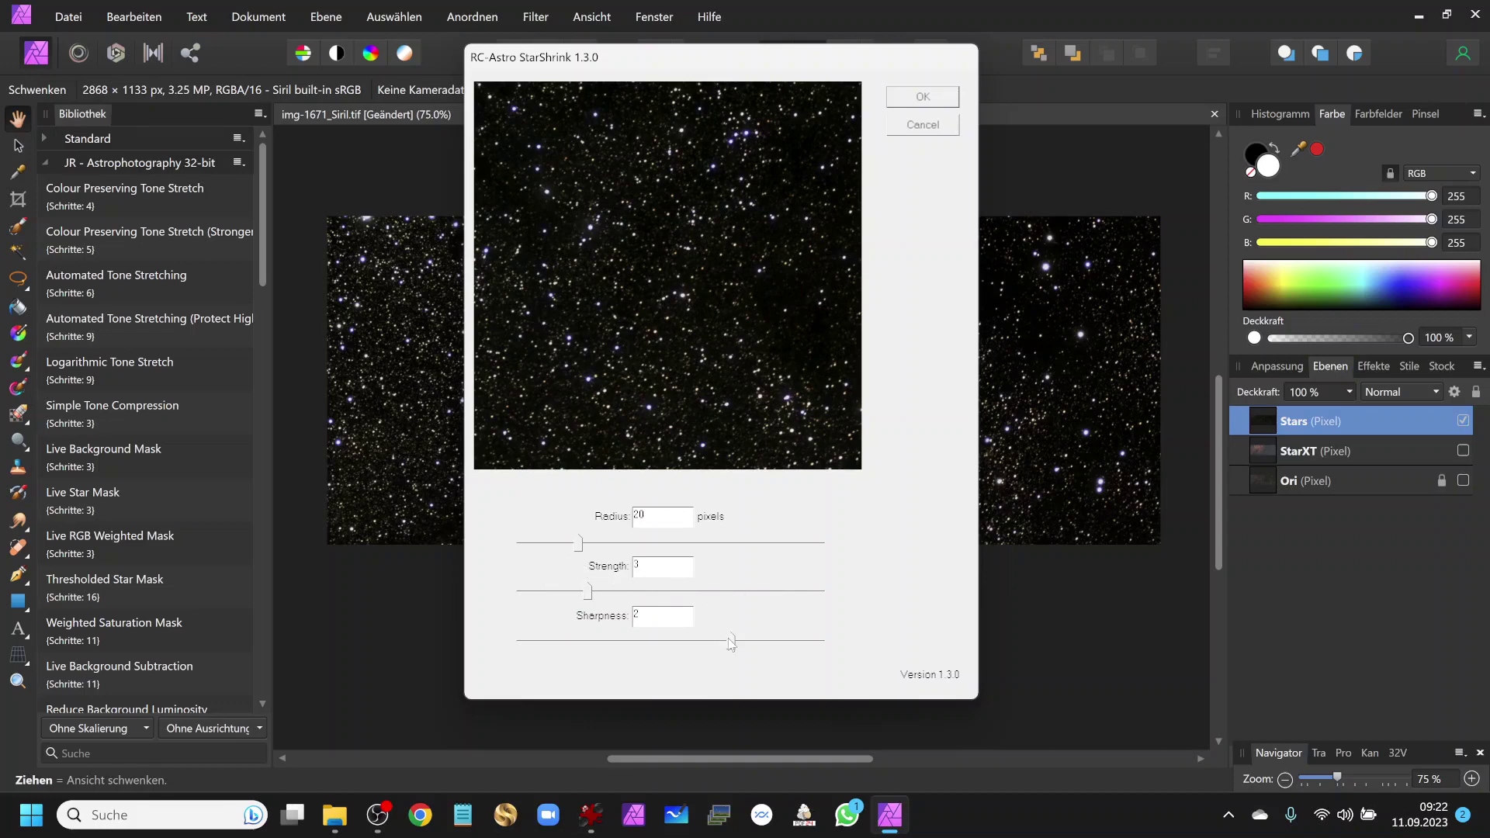
left_click_drag(731, 642, 488, 632)
mouse_move(487, 630)
left_mouse_down()
mouse_move(827, 644)
mouse_move(570, 639)
mouse_move(614, 644)
left_mouse_up()
left_click(923, 97)
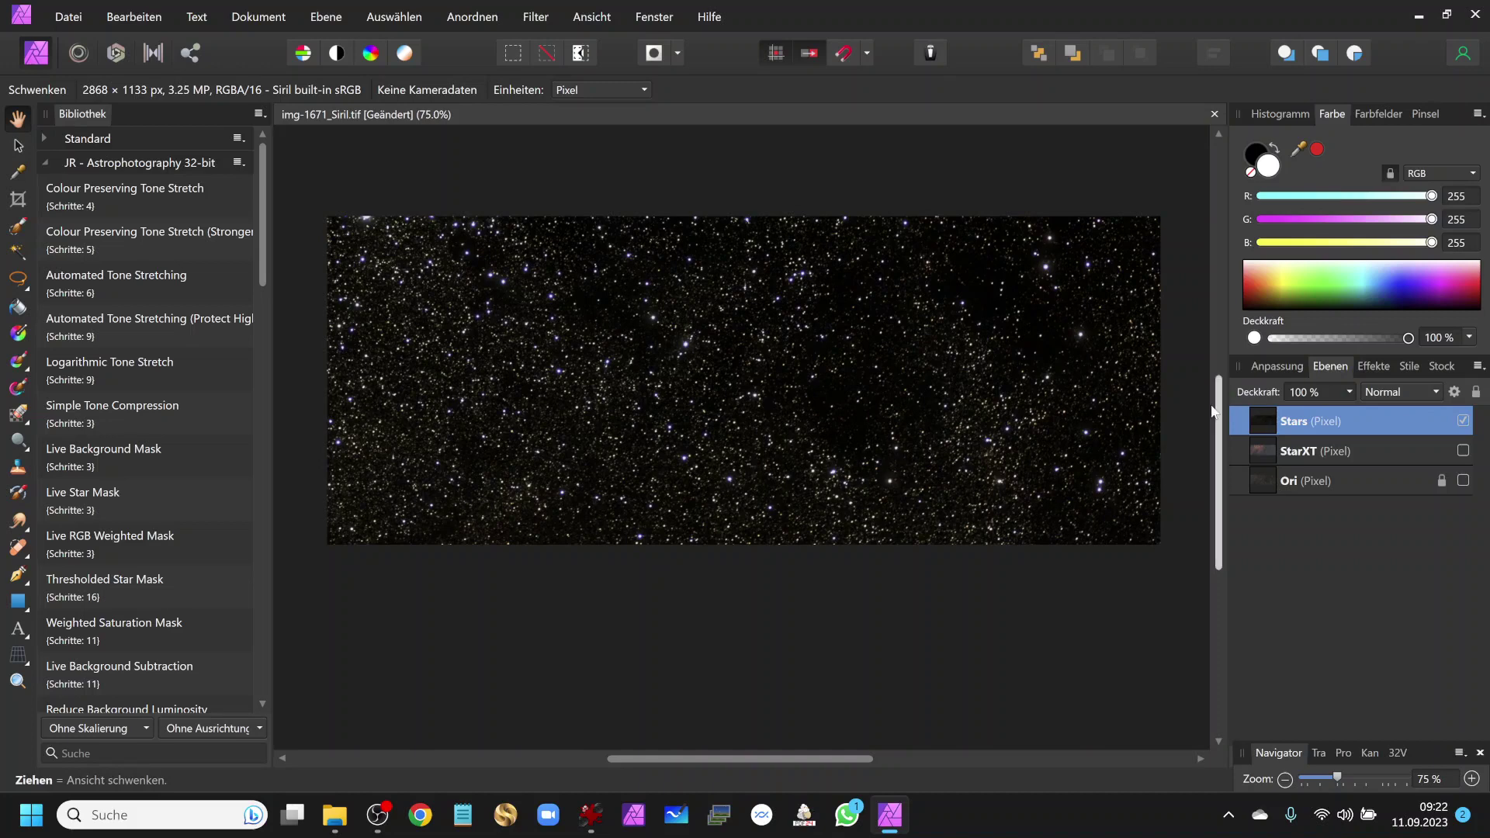
- Add a Leuchtkraft (vibrance) adjustment from the Adjustments panel
left_click(1272, 369)
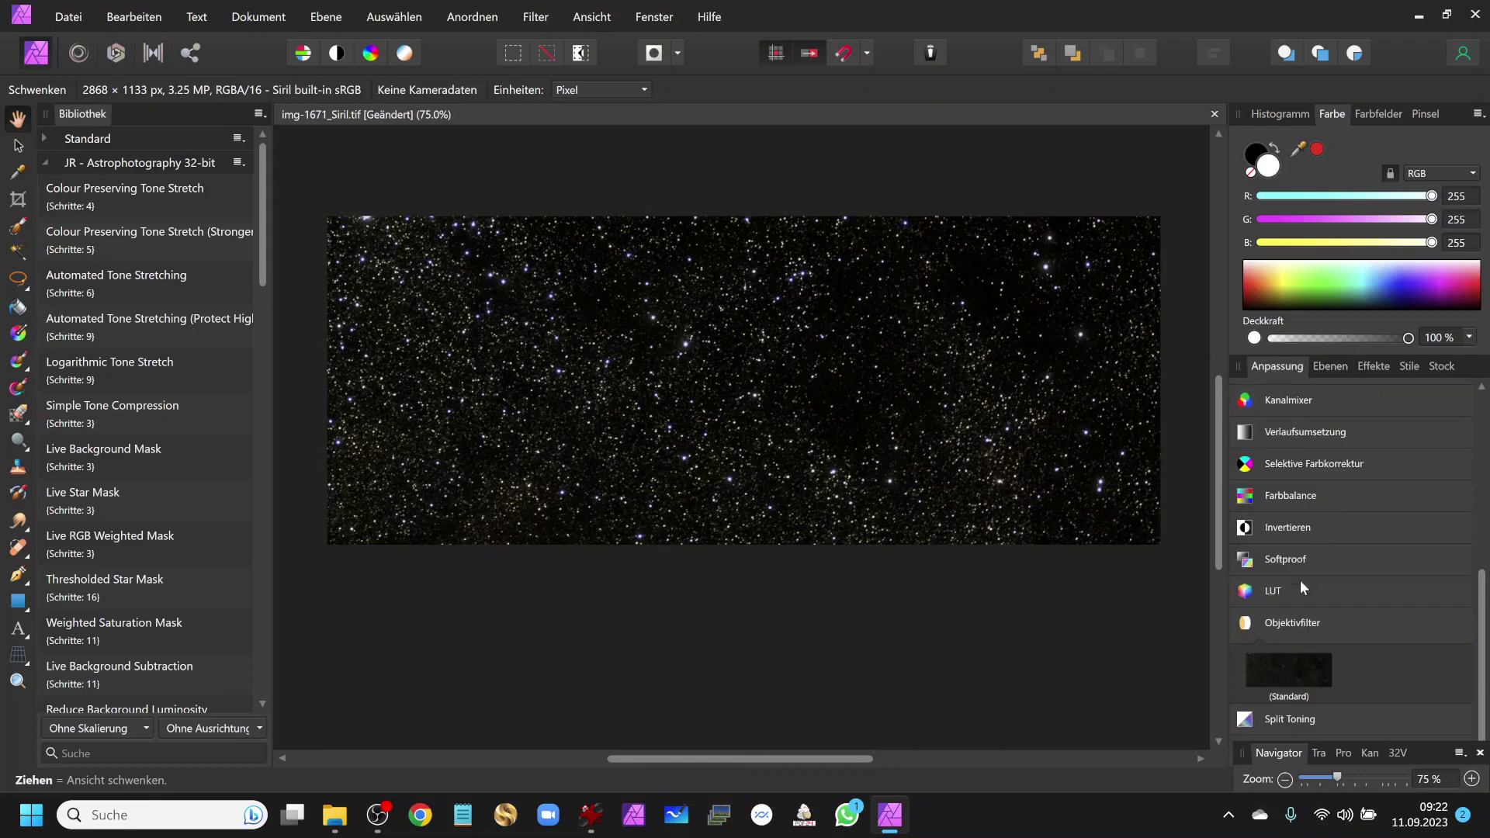
left_click(1291, 621)
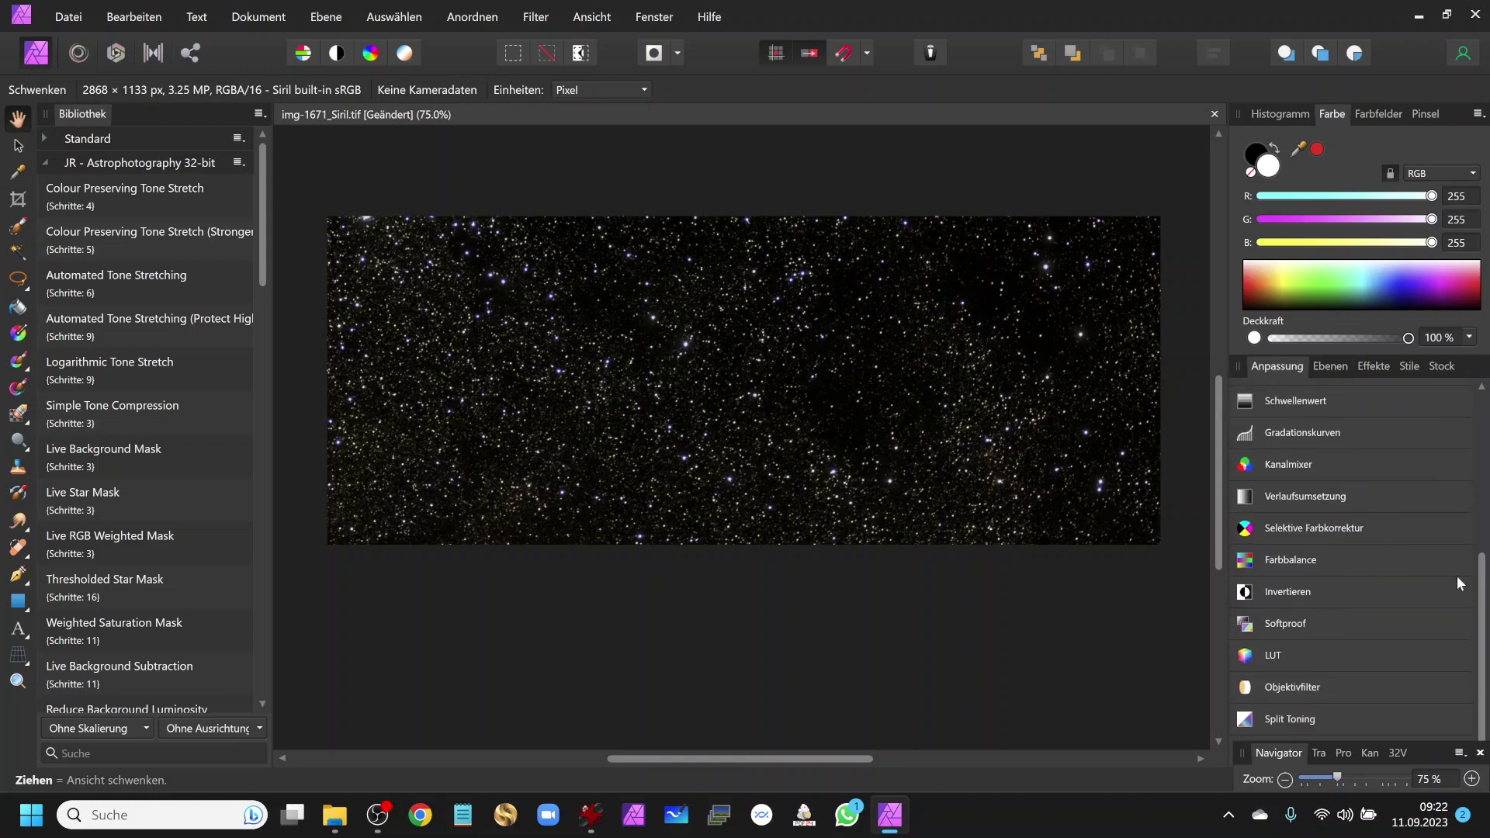
left_click_drag(1482, 595, 1482, 588)
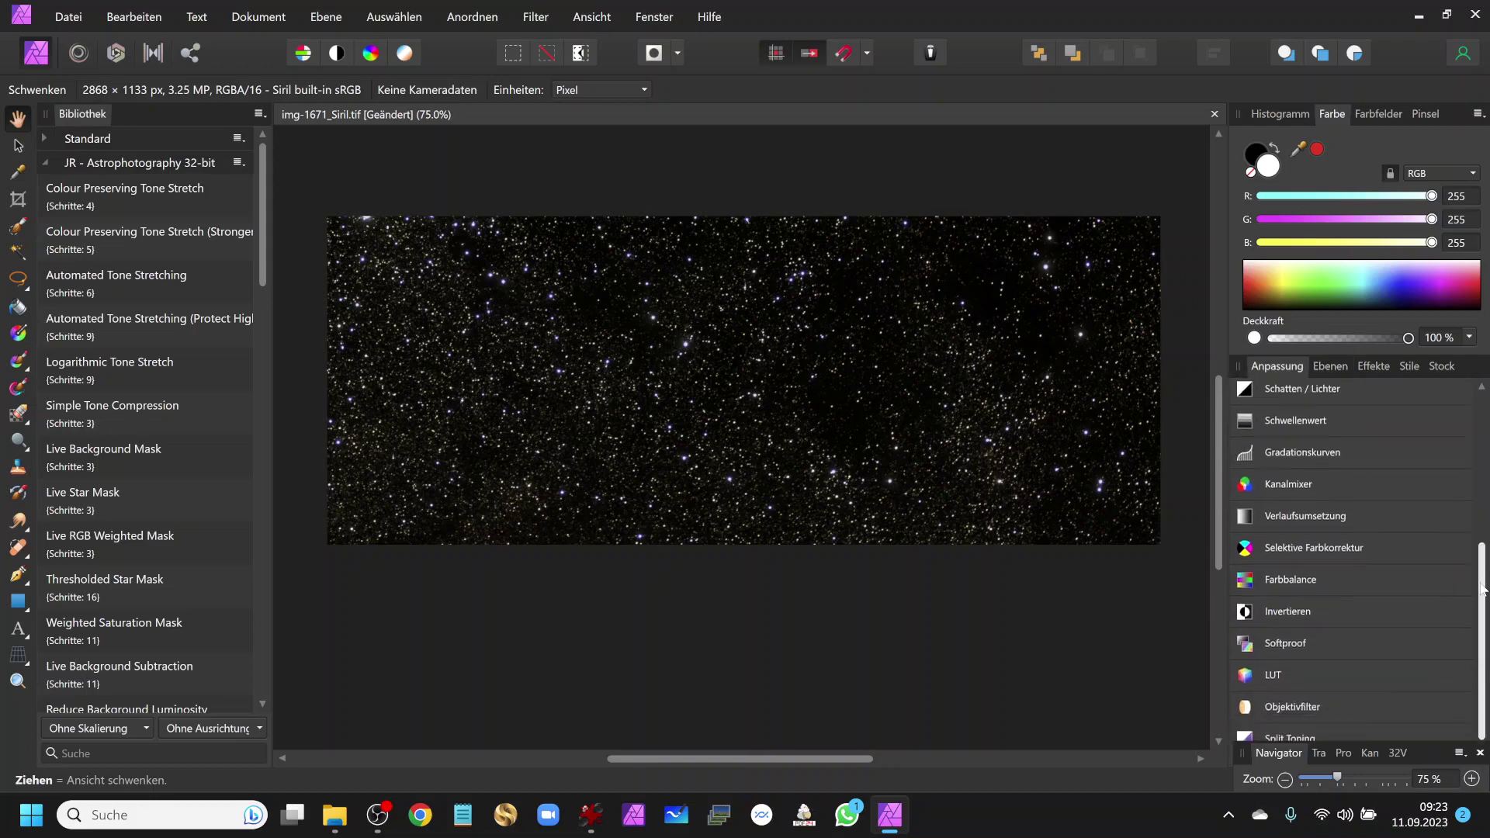
scroll(1383, 514, "up", 3)
scroll(1382, 513, "up", 2)
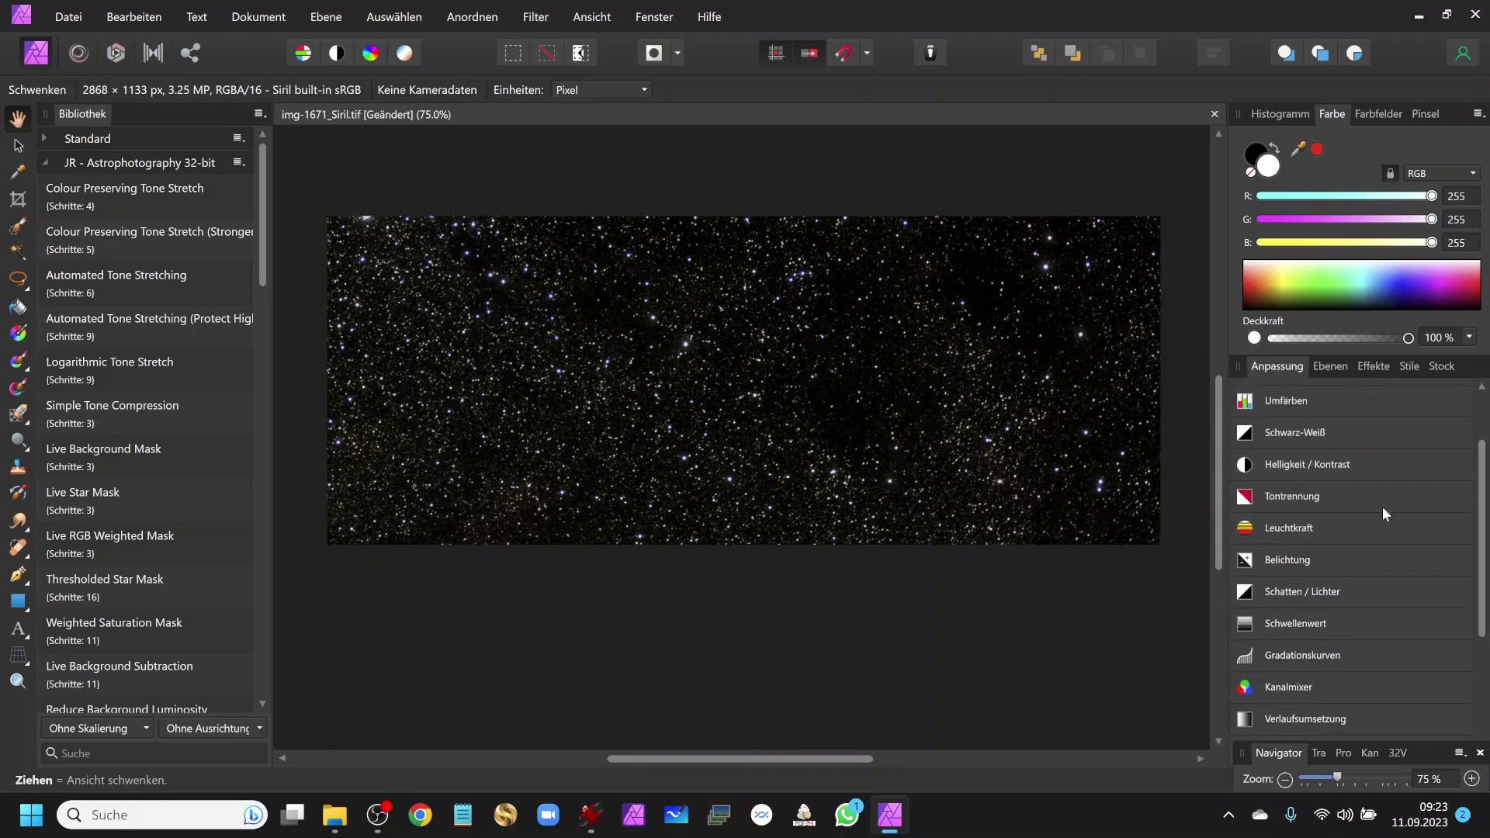
left_click(1294, 526)
left_click(1288, 582)
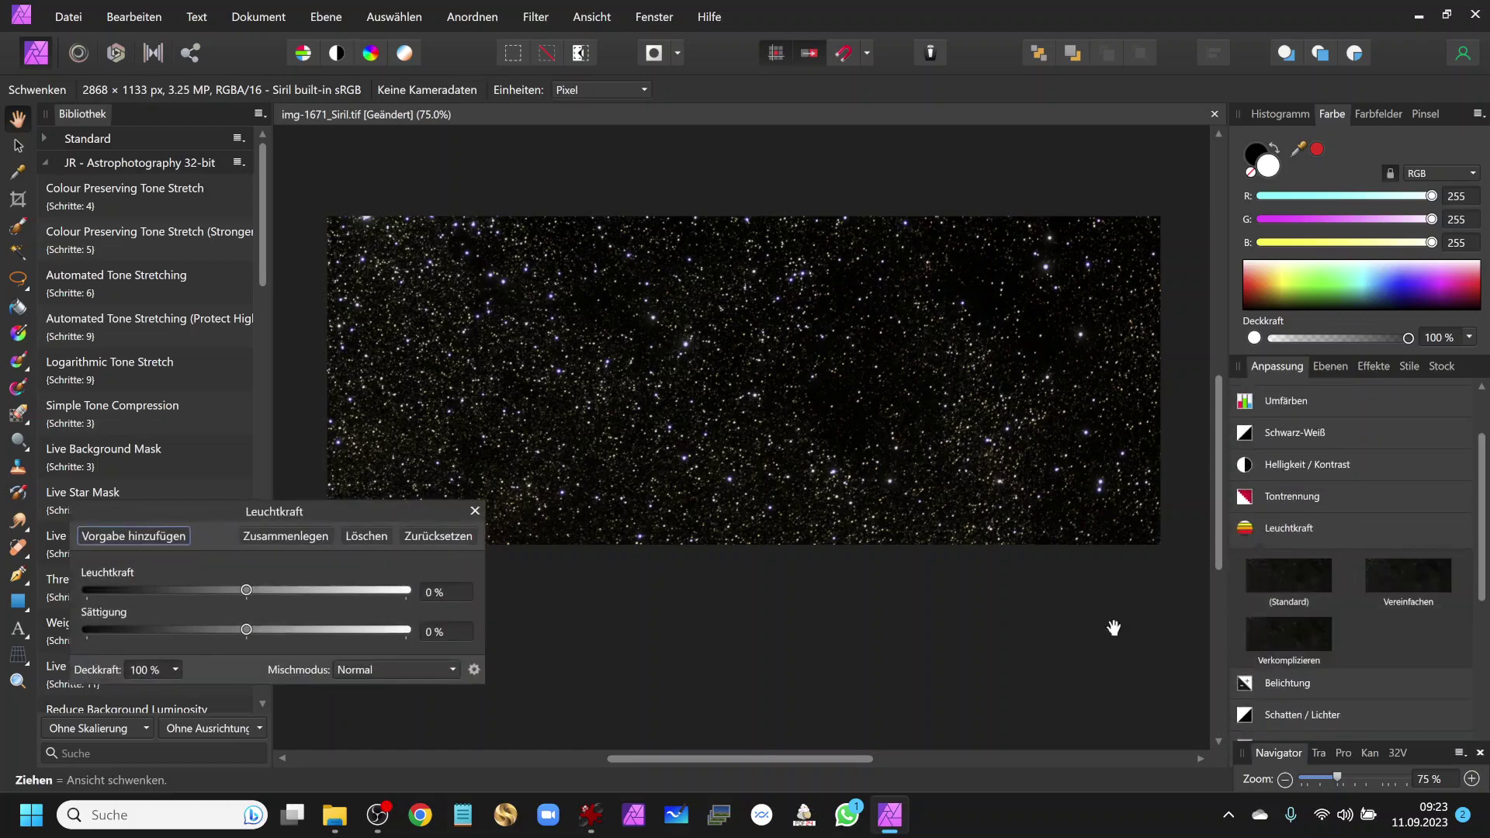
- Set Leuchtkraft -18% and Sättigung 23% in Normal blending, then merge it
left_click_drag(246, 629, 413, 633)
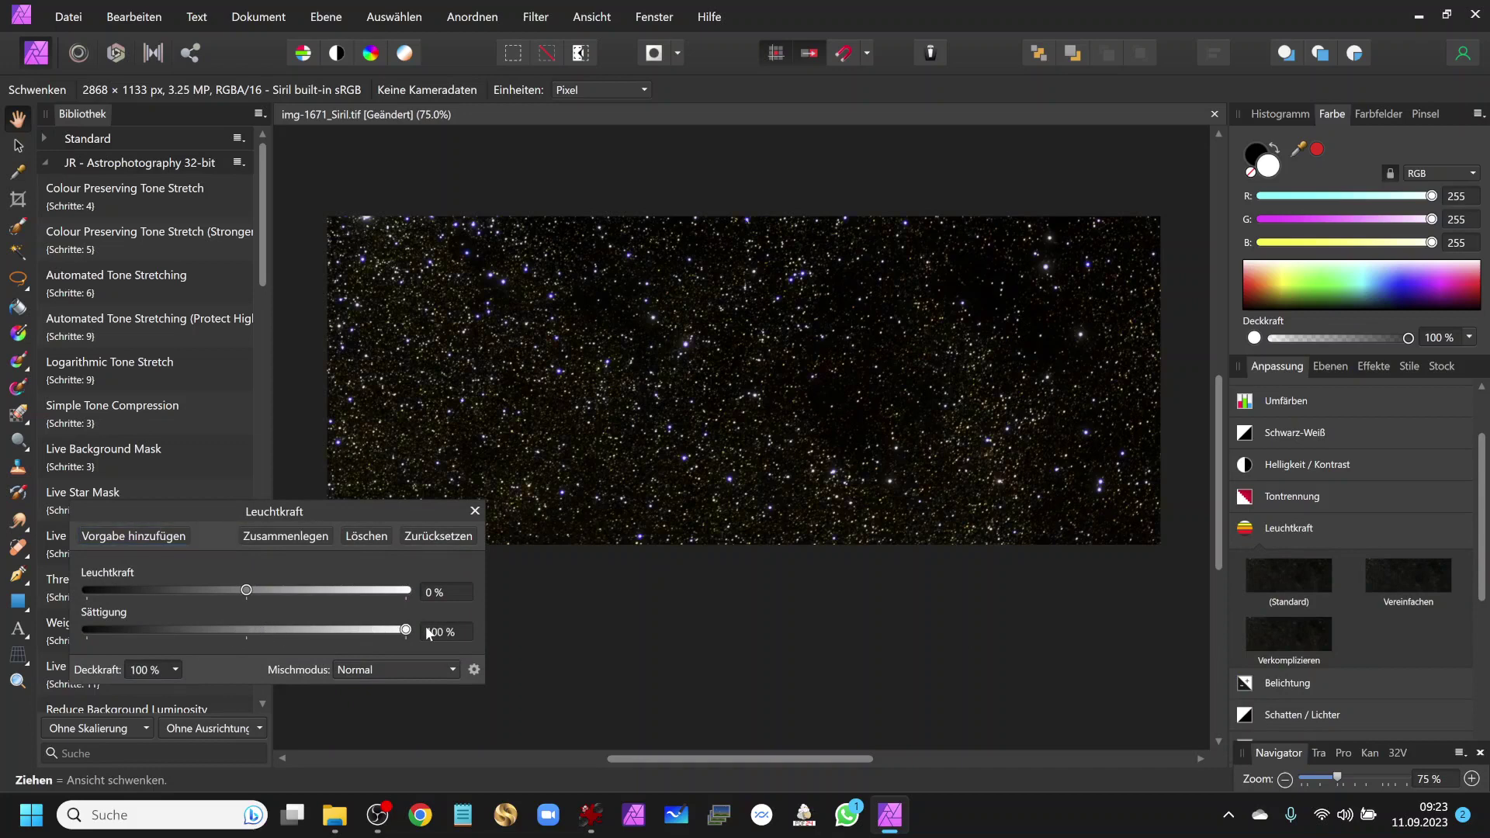
left_click_drag(405, 629, 284, 636)
mouse_move(245, 590)
left_mouse_down()
mouse_move(394, 591)
mouse_move(86, 590)
mouse_move(244, 578)
mouse_move(186, 579)
mouse_move(218, 592)
left_mouse_up()
left_click(452, 672)
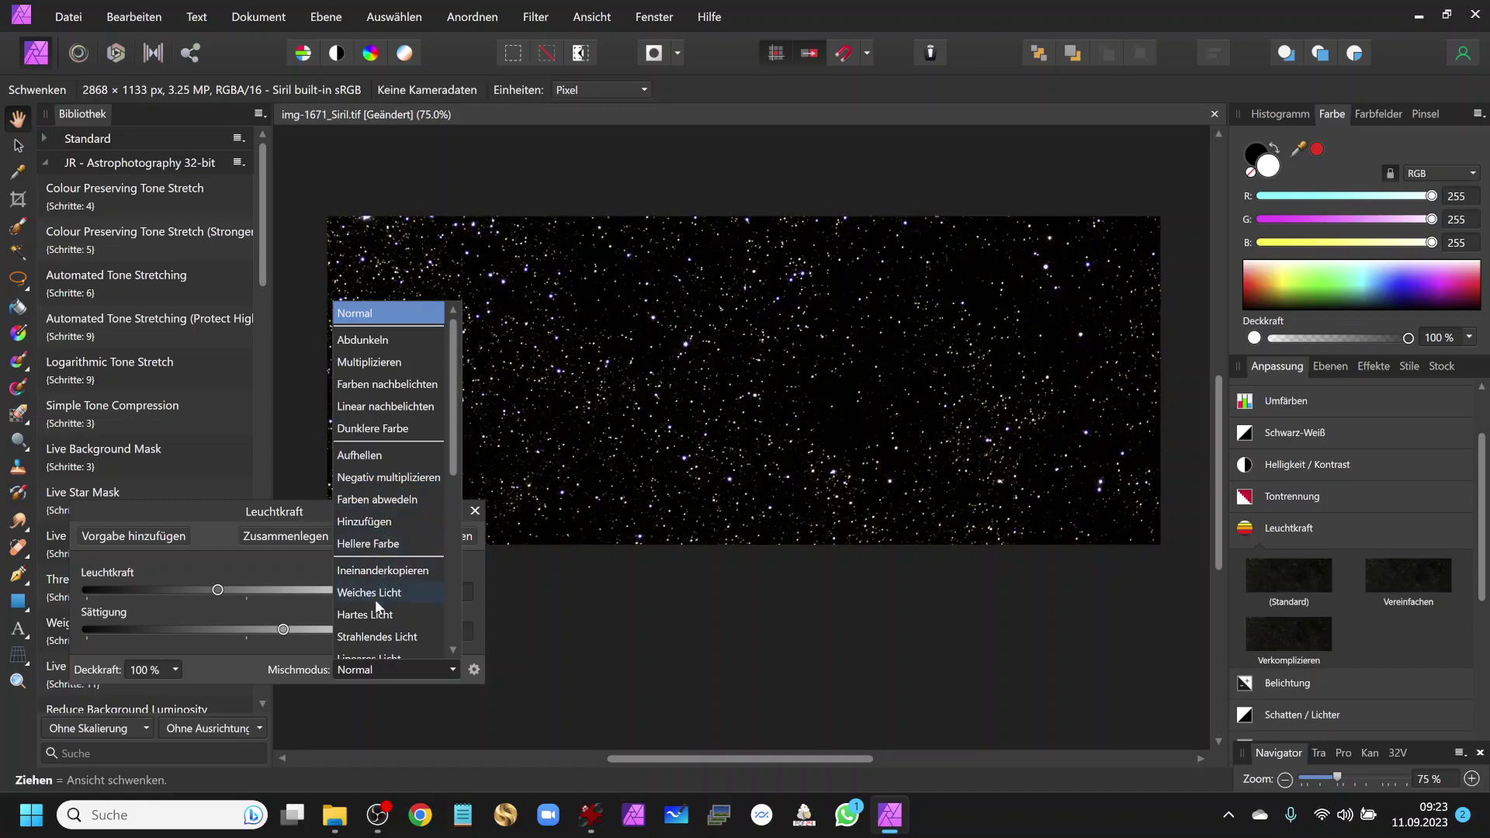
left_click(372, 318)
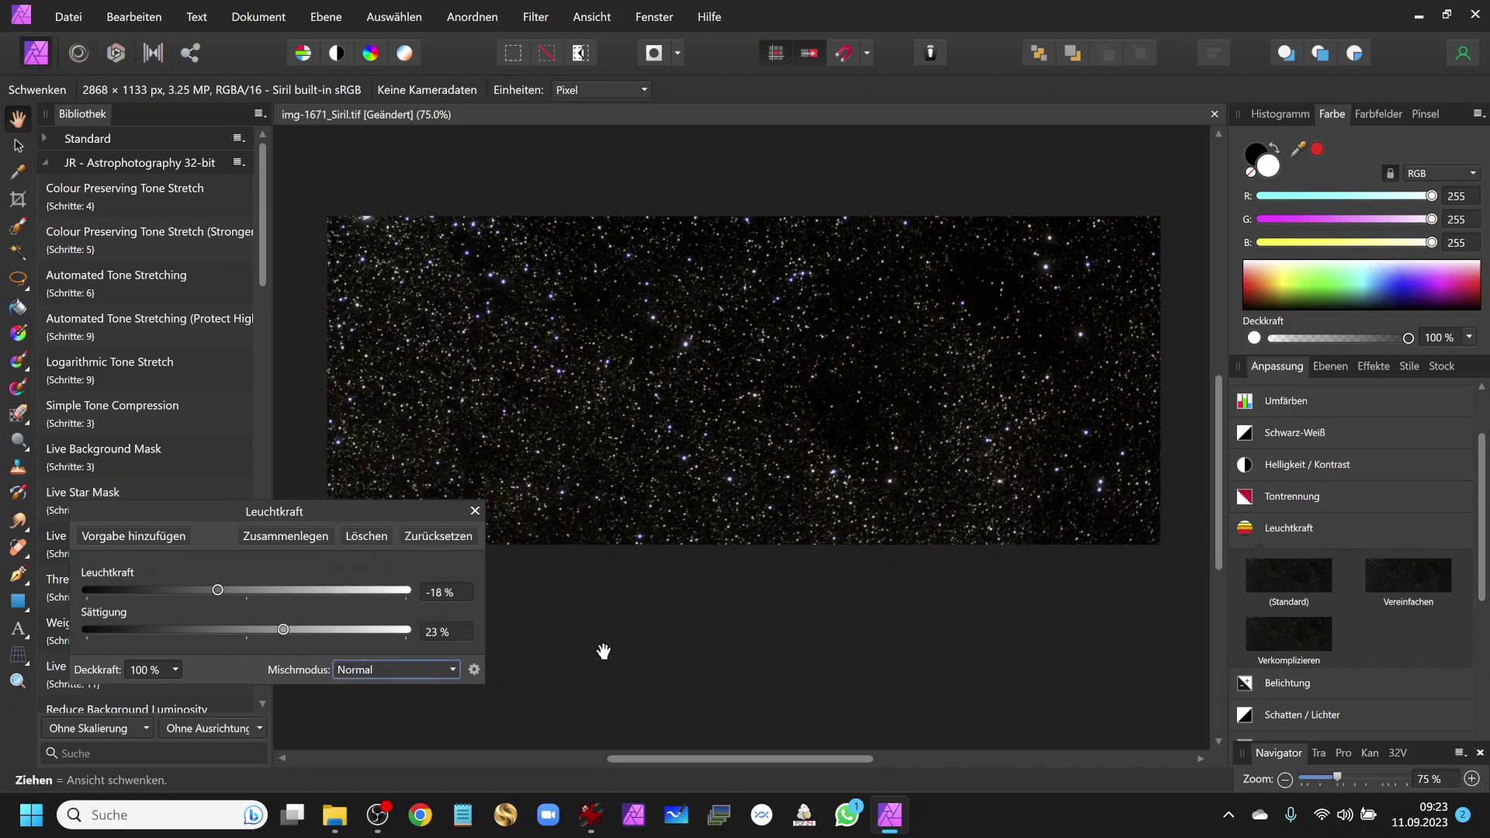
left_click(304, 540)
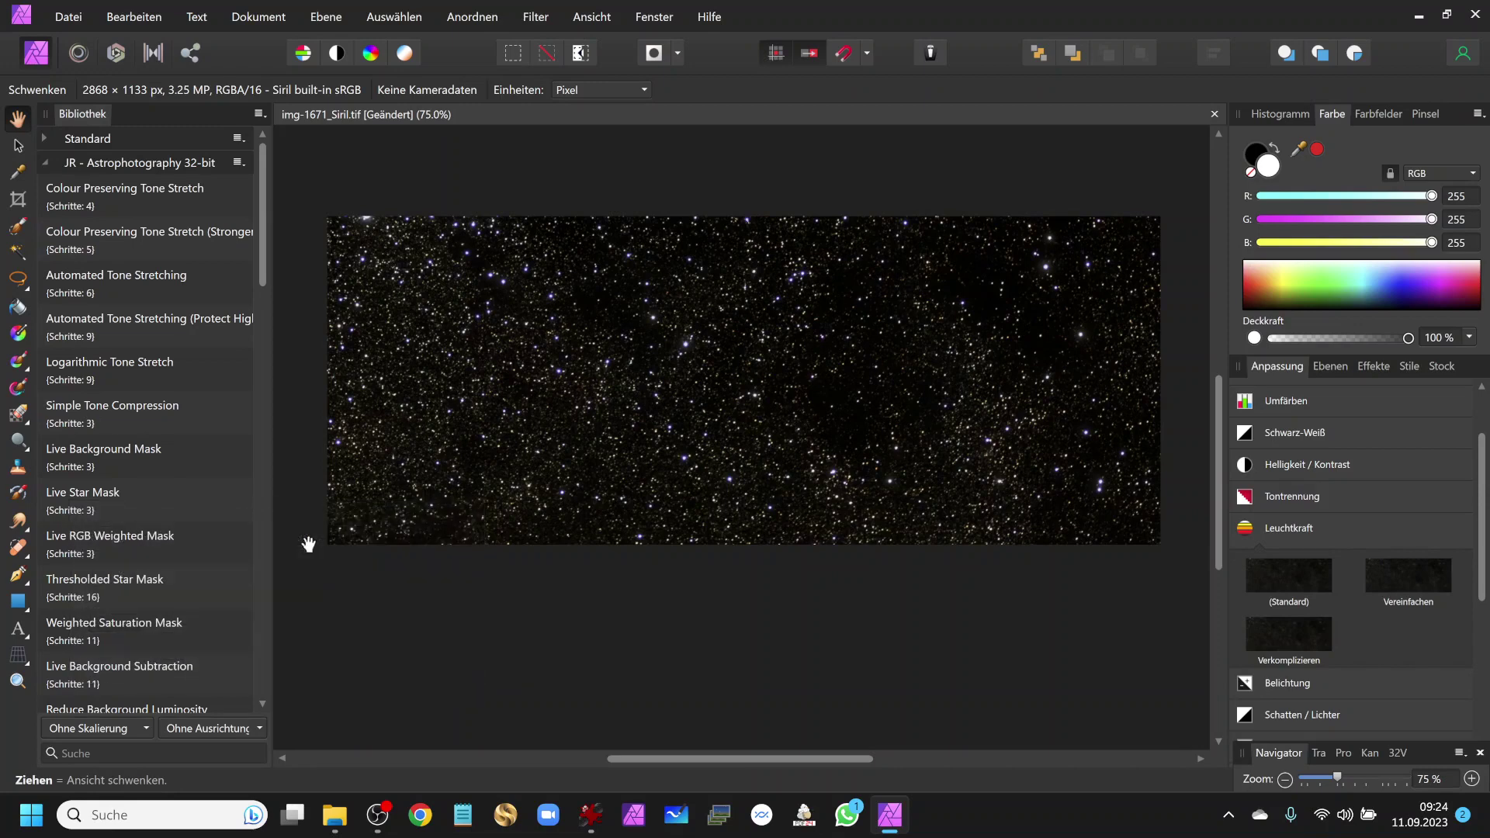
- Duplicate the Stars layer and rename the copy 'Starspikes'
left_click(1331, 366)
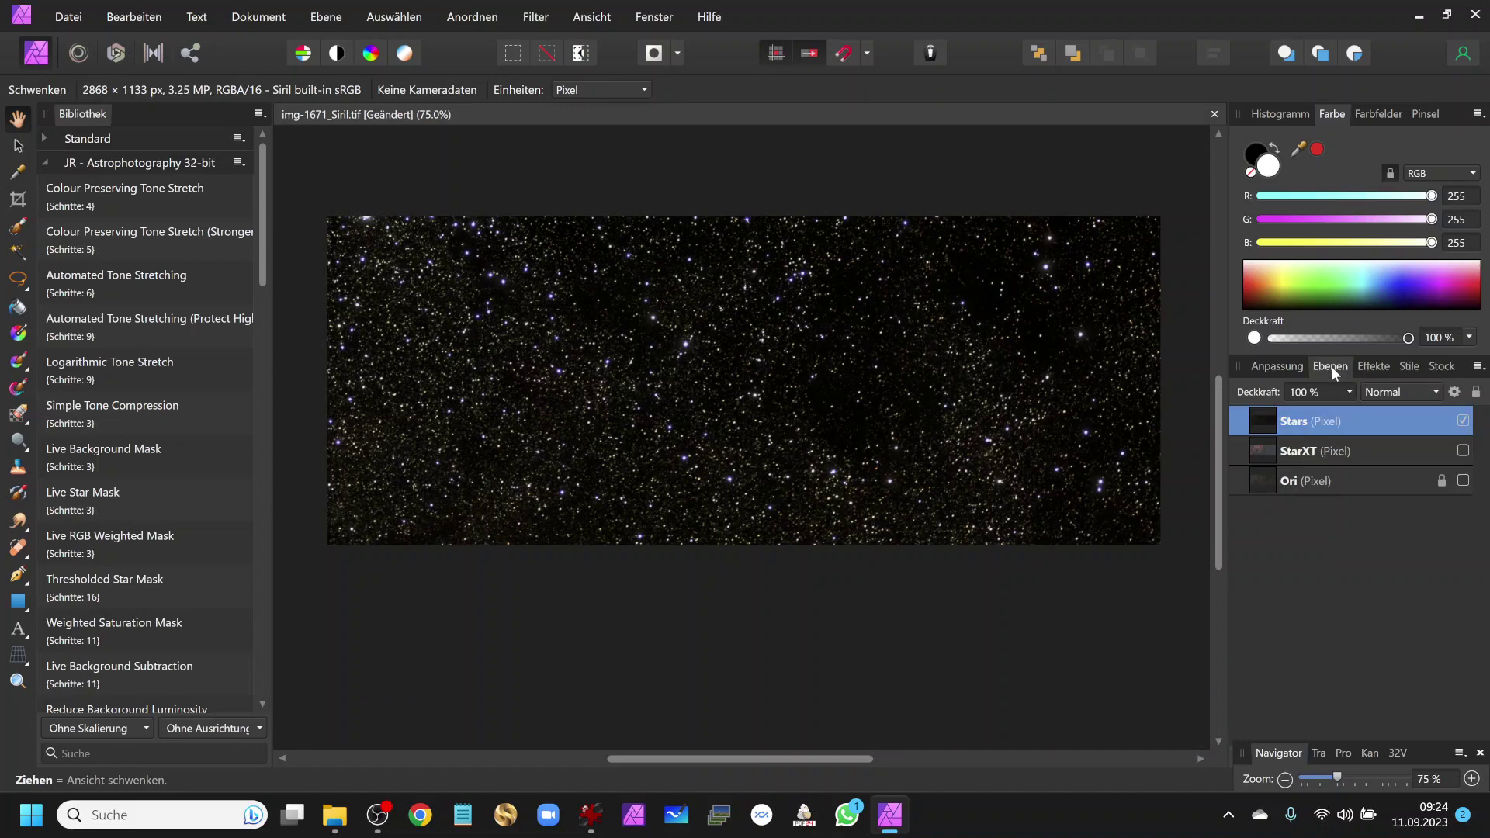
right_click(1299, 425)
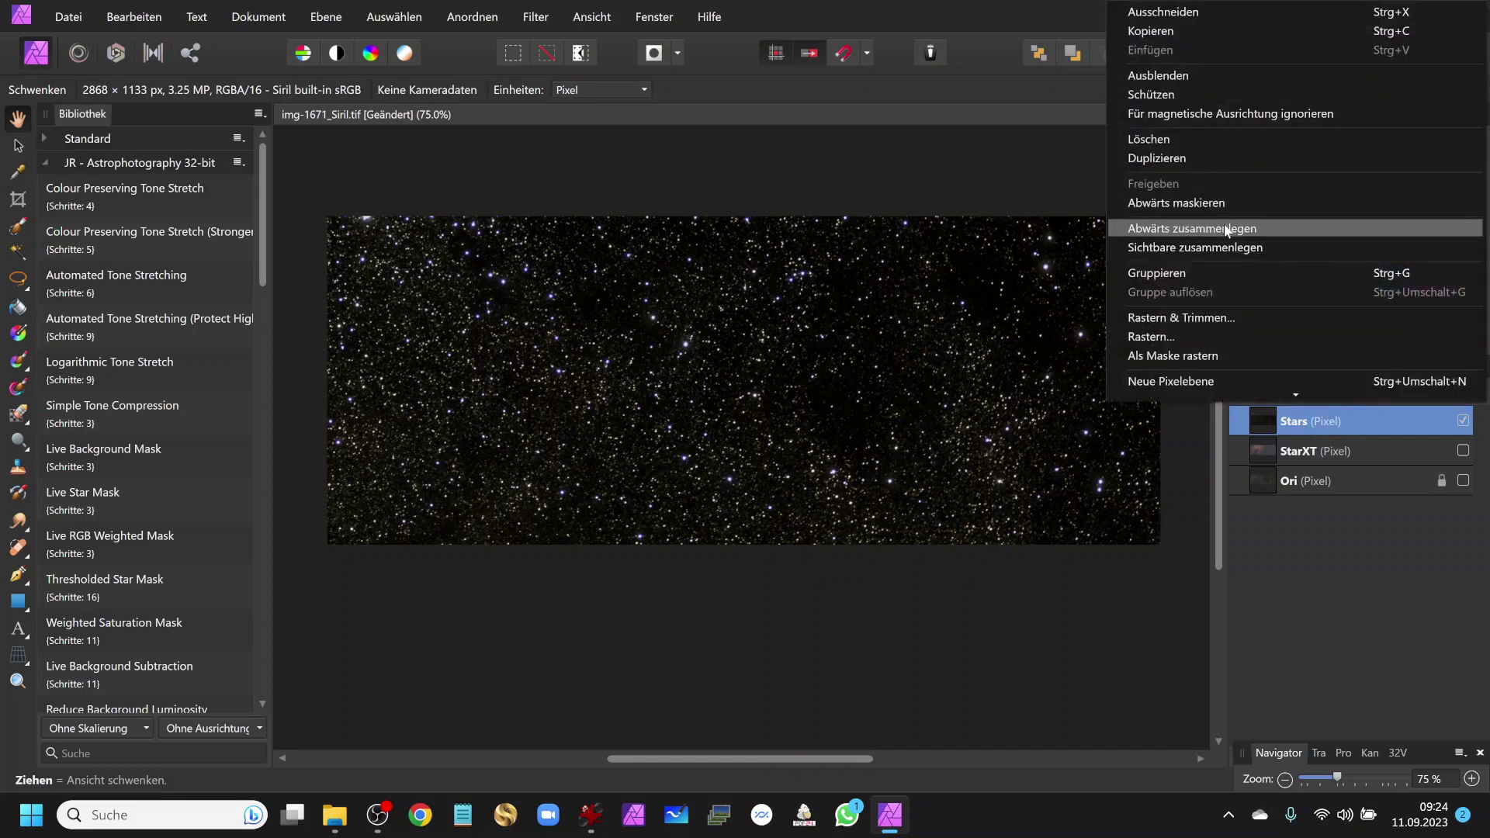
left_click(1197, 160)
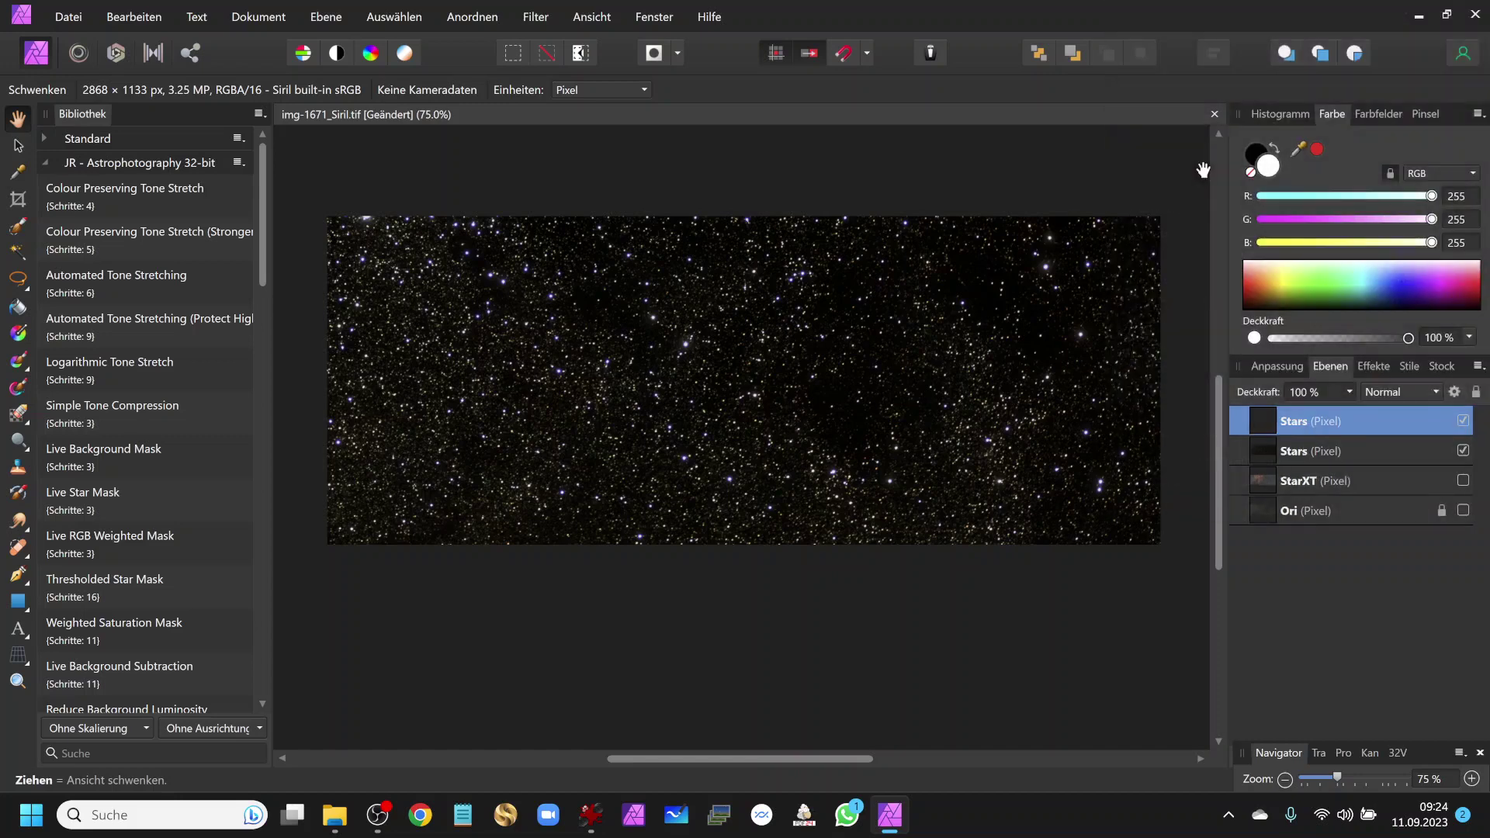
double_click(1310, 424)
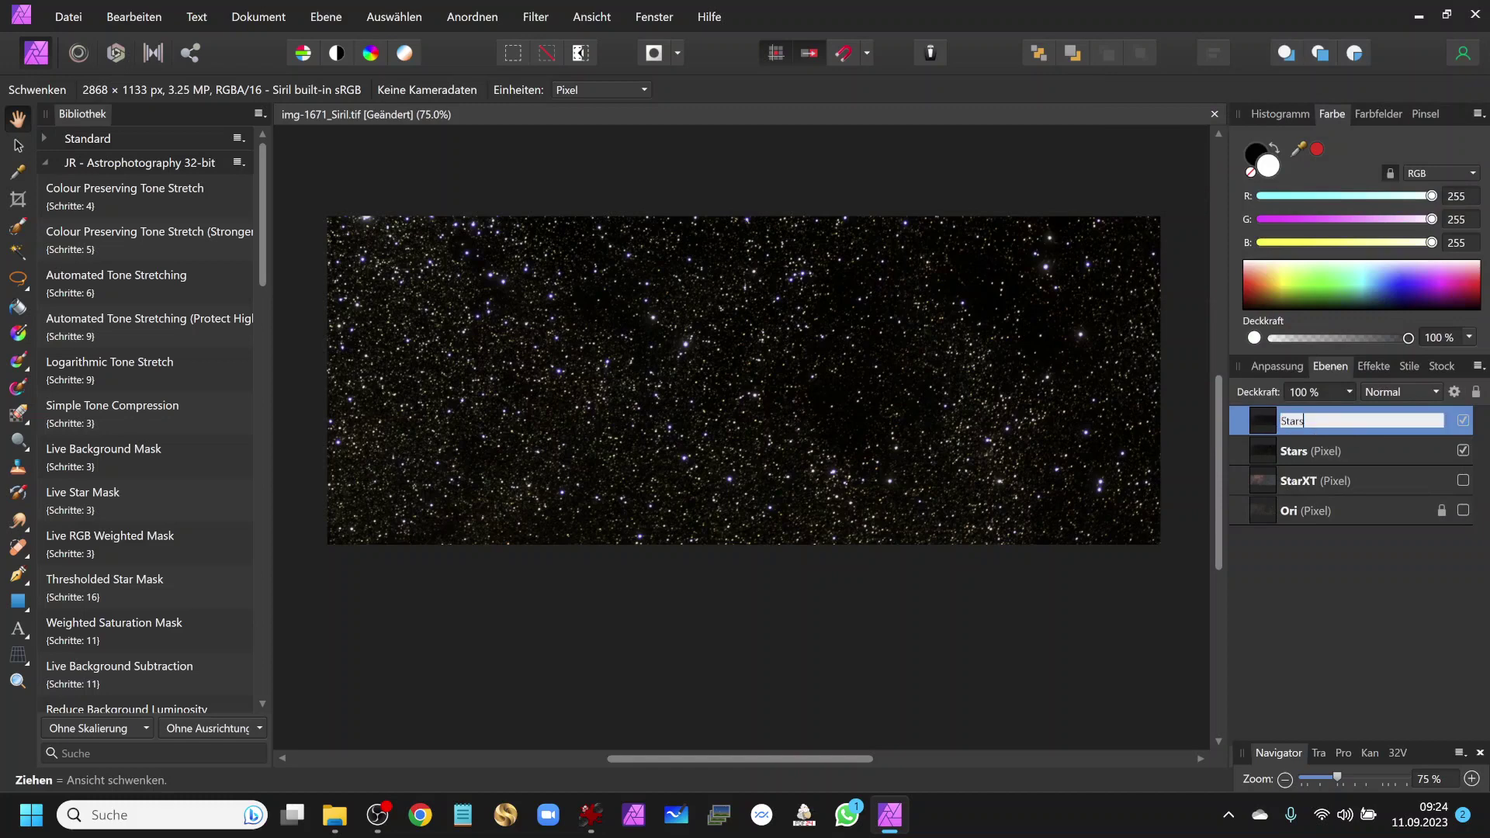
type("pikes")
key("Return")
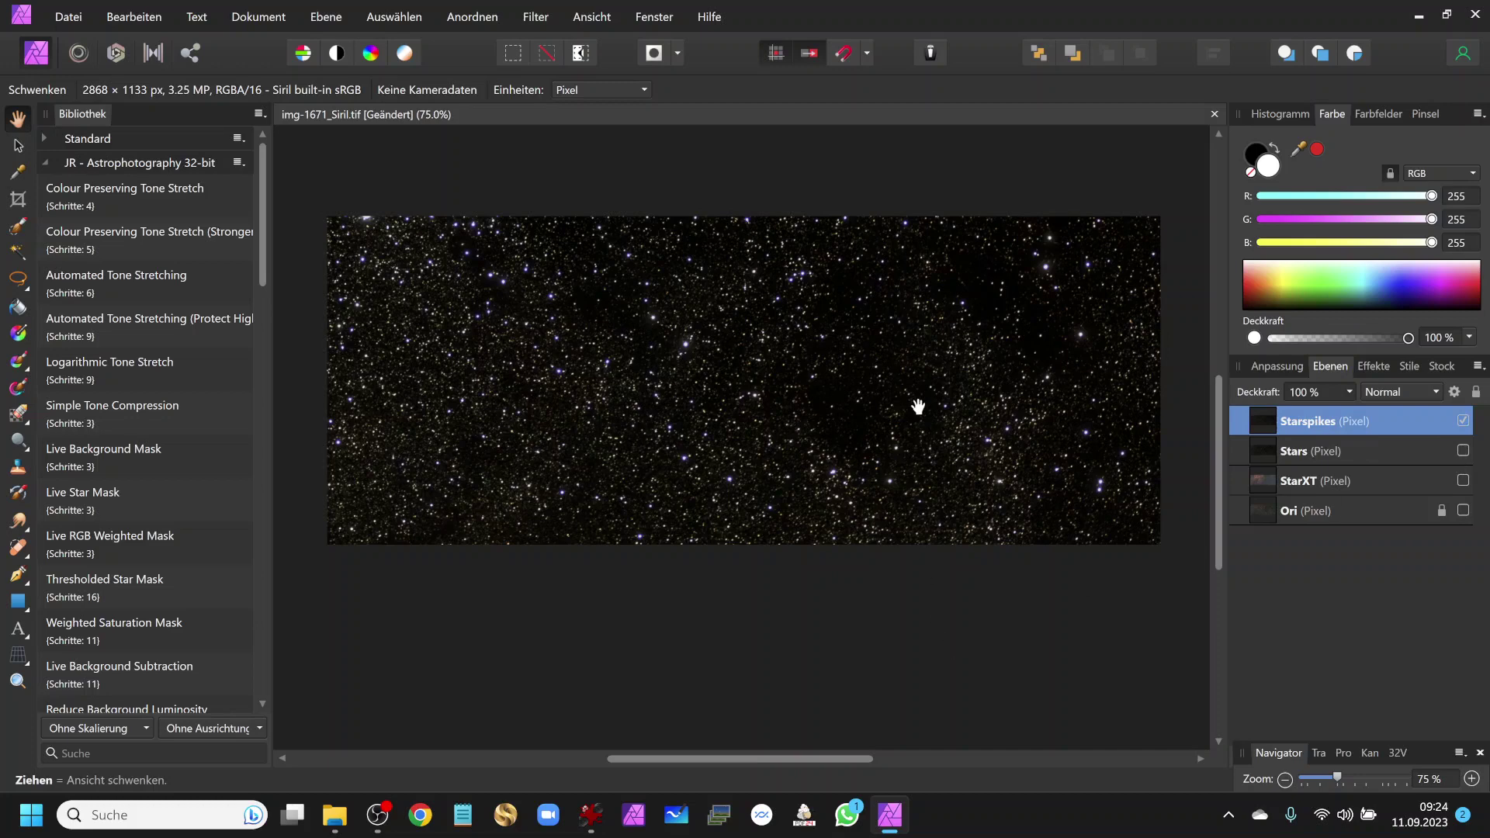
- Launch StarSpikes Pro 4 on the Starspikes layer and try Quantity and Intensity values
left_click(537, 22)
mouse_move(571, 284)
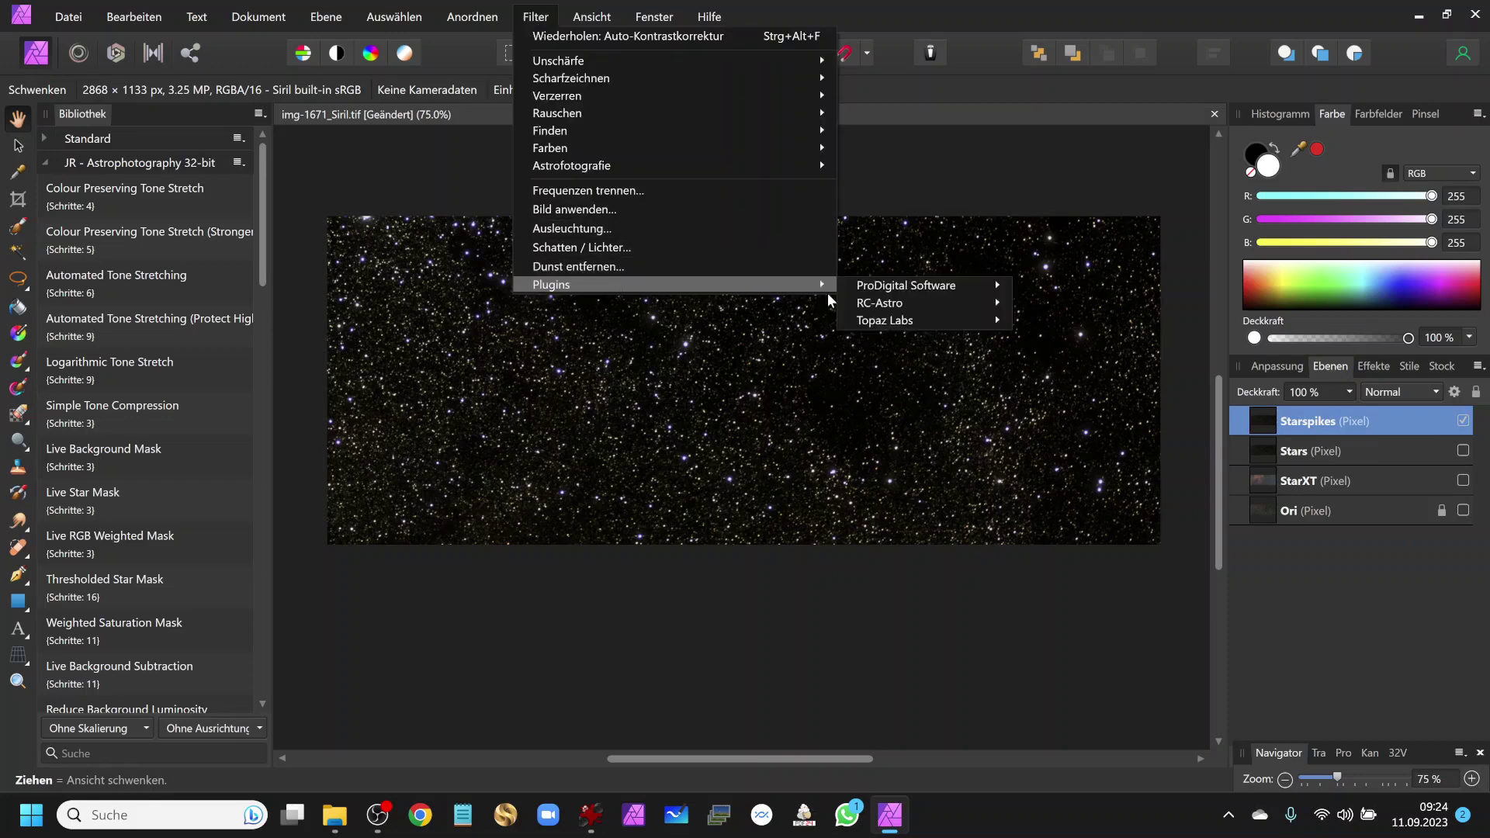
mouse_move(906, 285)
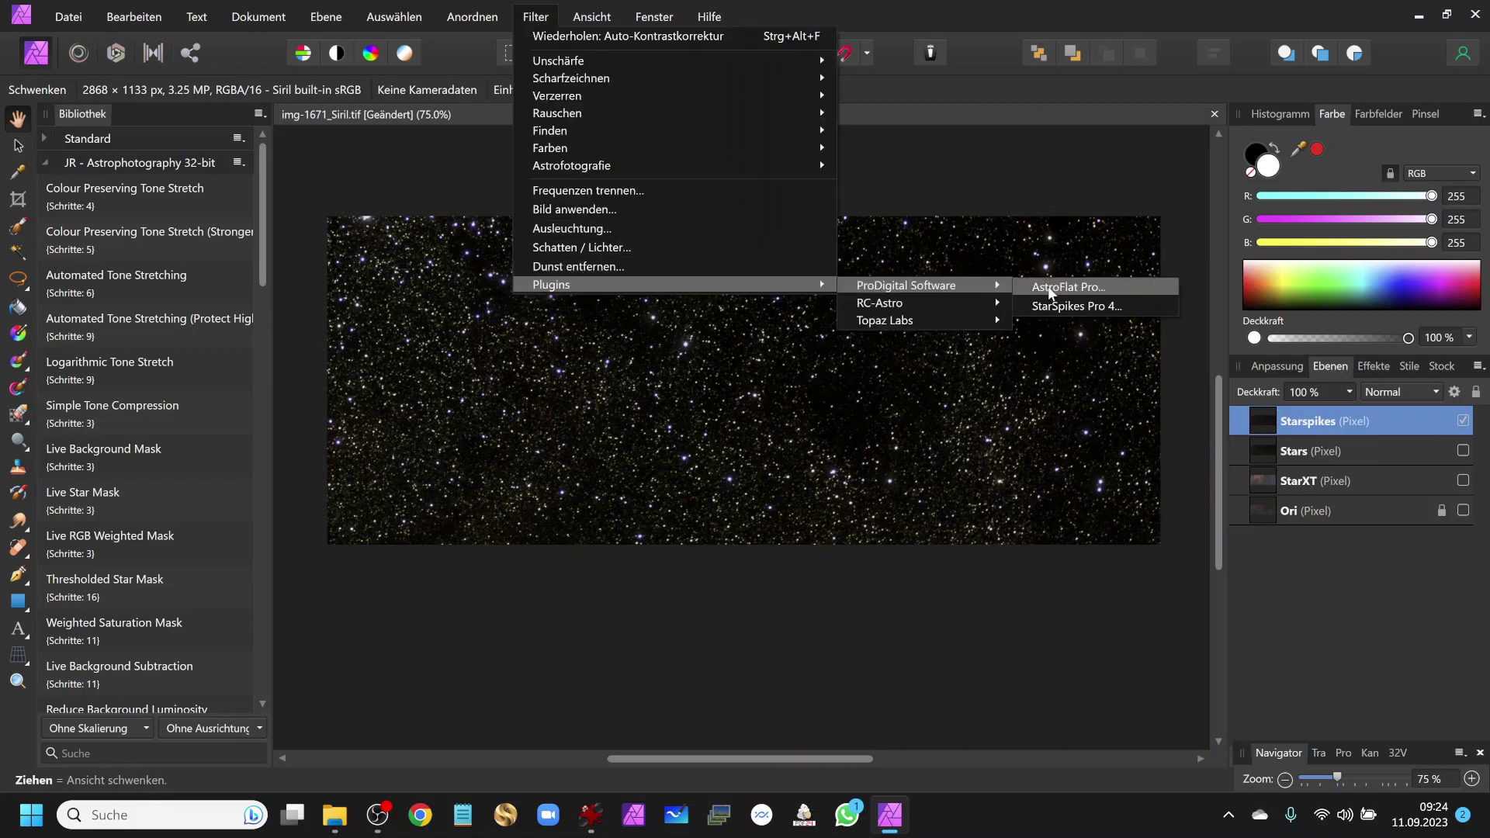
left_click(1078, 306)
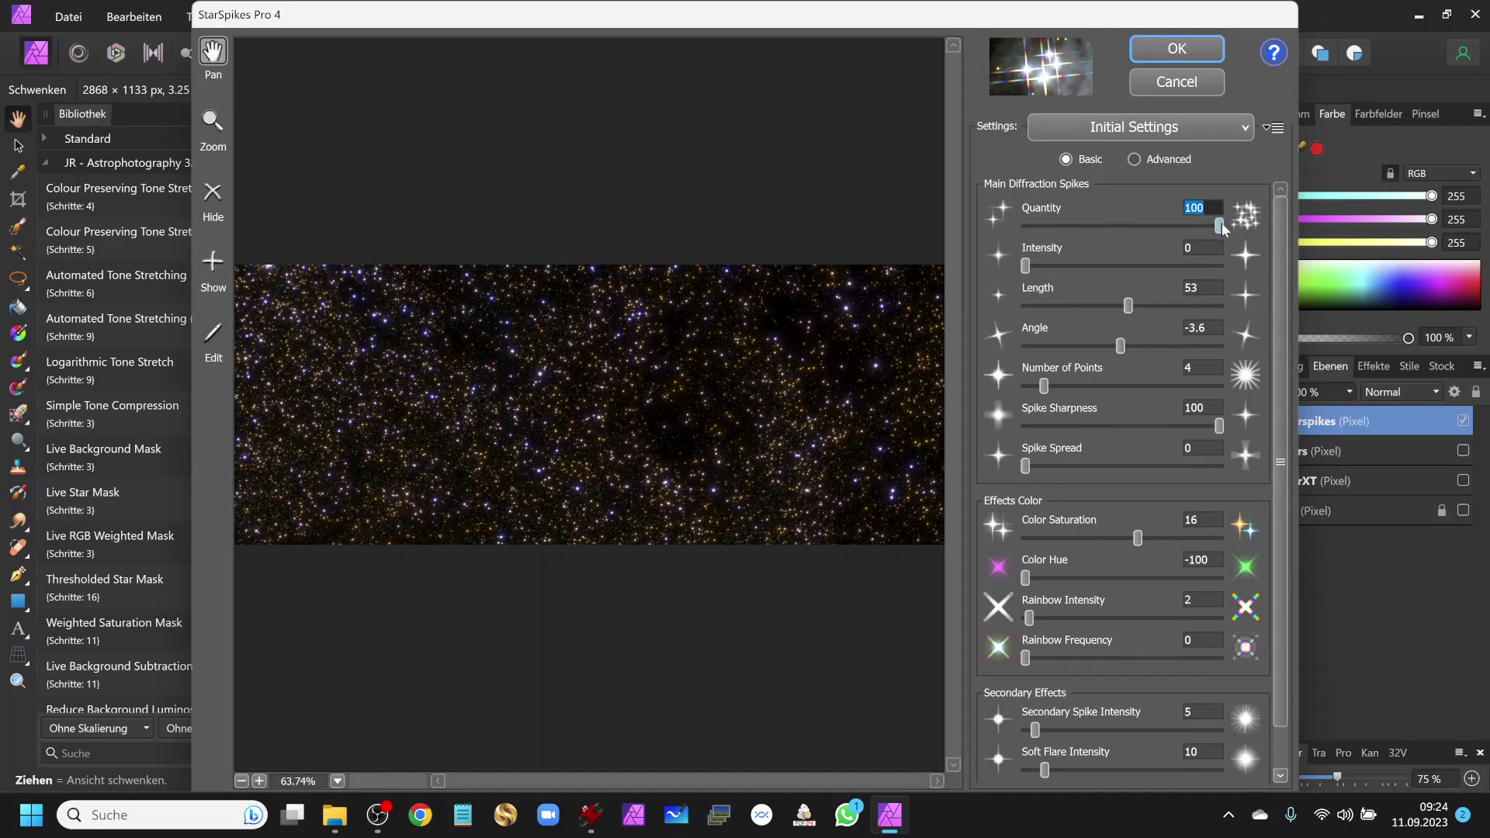
left_click_drag(1220, 227, 1109, 235)
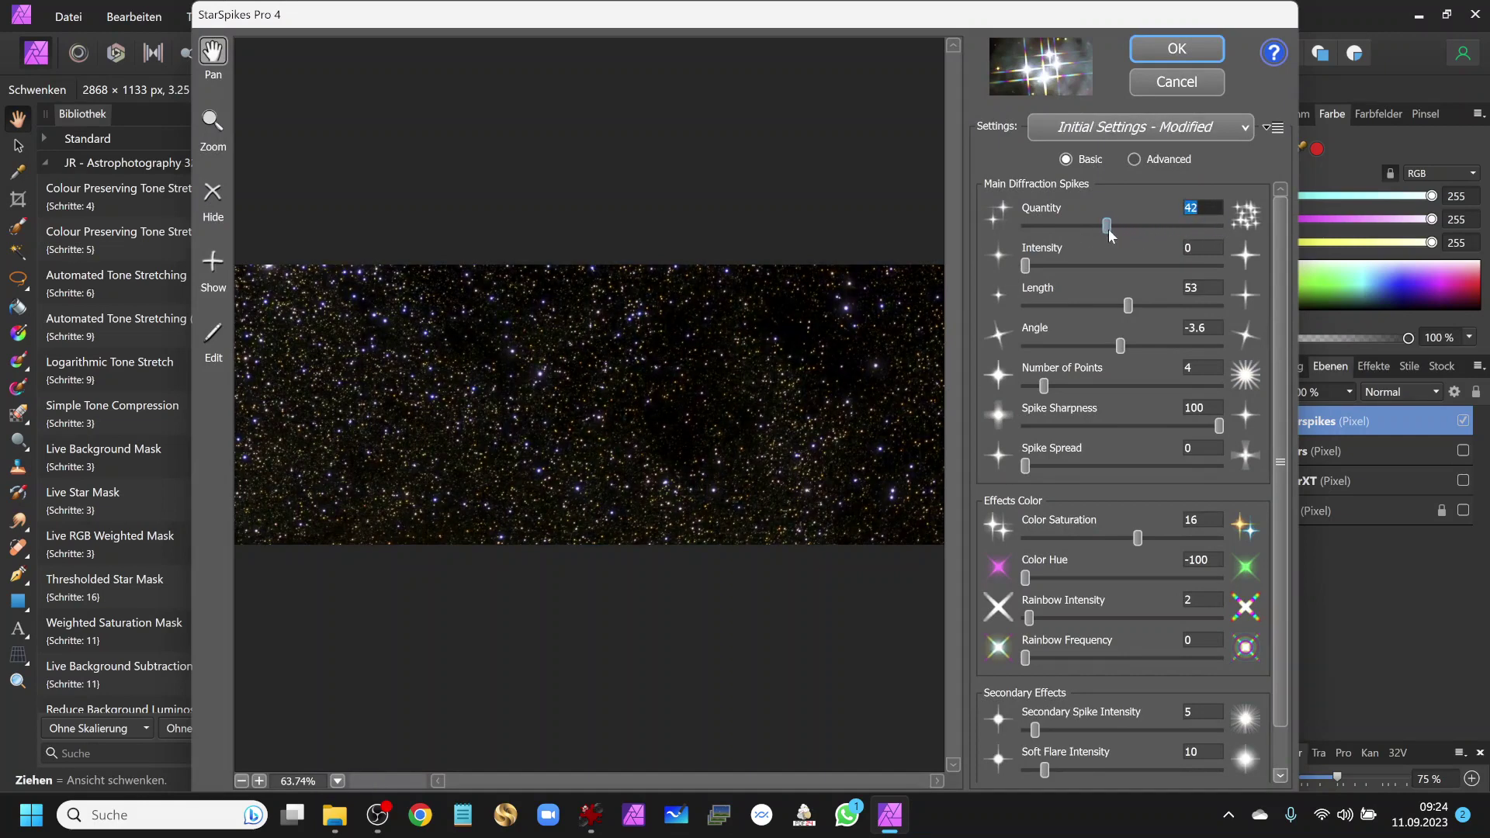
mouse_move(1025, 266)
left_mouse_down()
mouse_move(1236, 264)
mouse_move(1121, 267)
mouse_move(1164, 267)
mouse_move(1156, 233)
mouse_move(1175, 235)
left_mouse_up()
left_click(1108, 226)
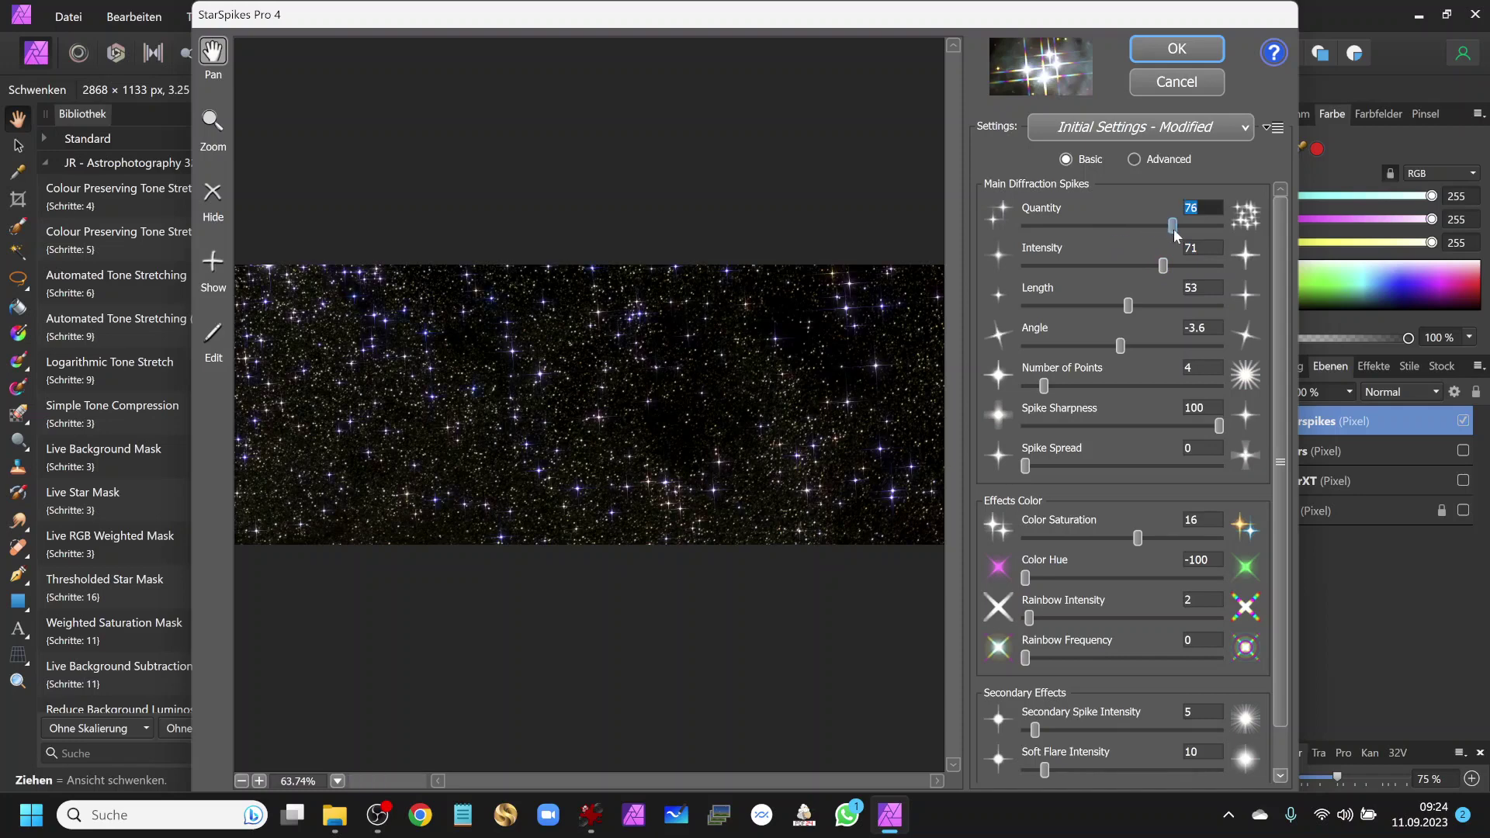
mouse_move(1174, 235)
left_mouse_down()
mouse_move(1109, 232)
mouse_move(1156, 233)
mouse_move(1120, 227)
left_mouse_up()
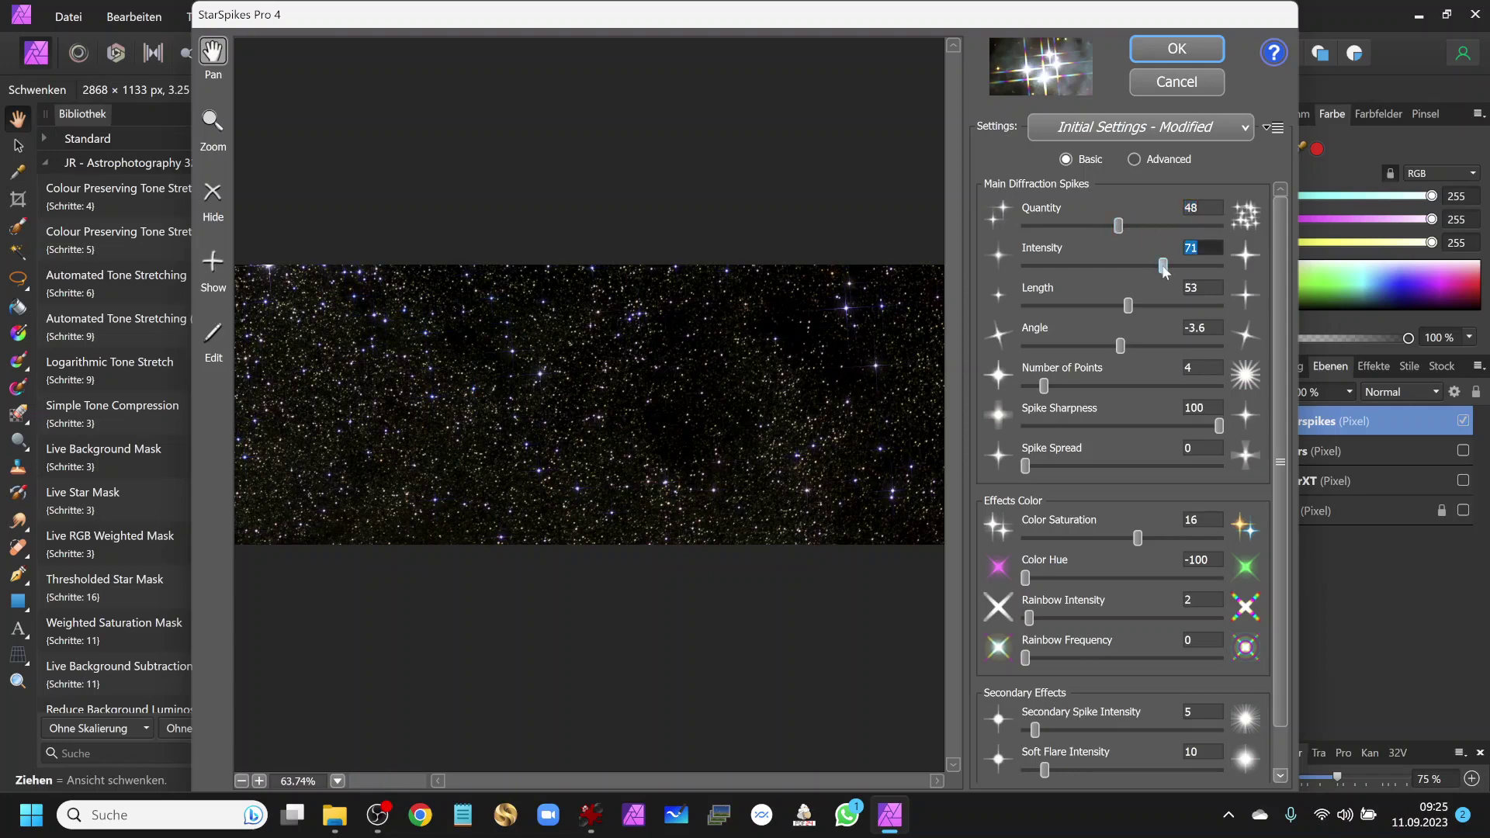
mouse_move(1164, 267)
left_mouse_down()
mouse_move(1208, 265)
mouse_move(1039, 262)
mouse_move(1213, 266)
left_mouse_up()
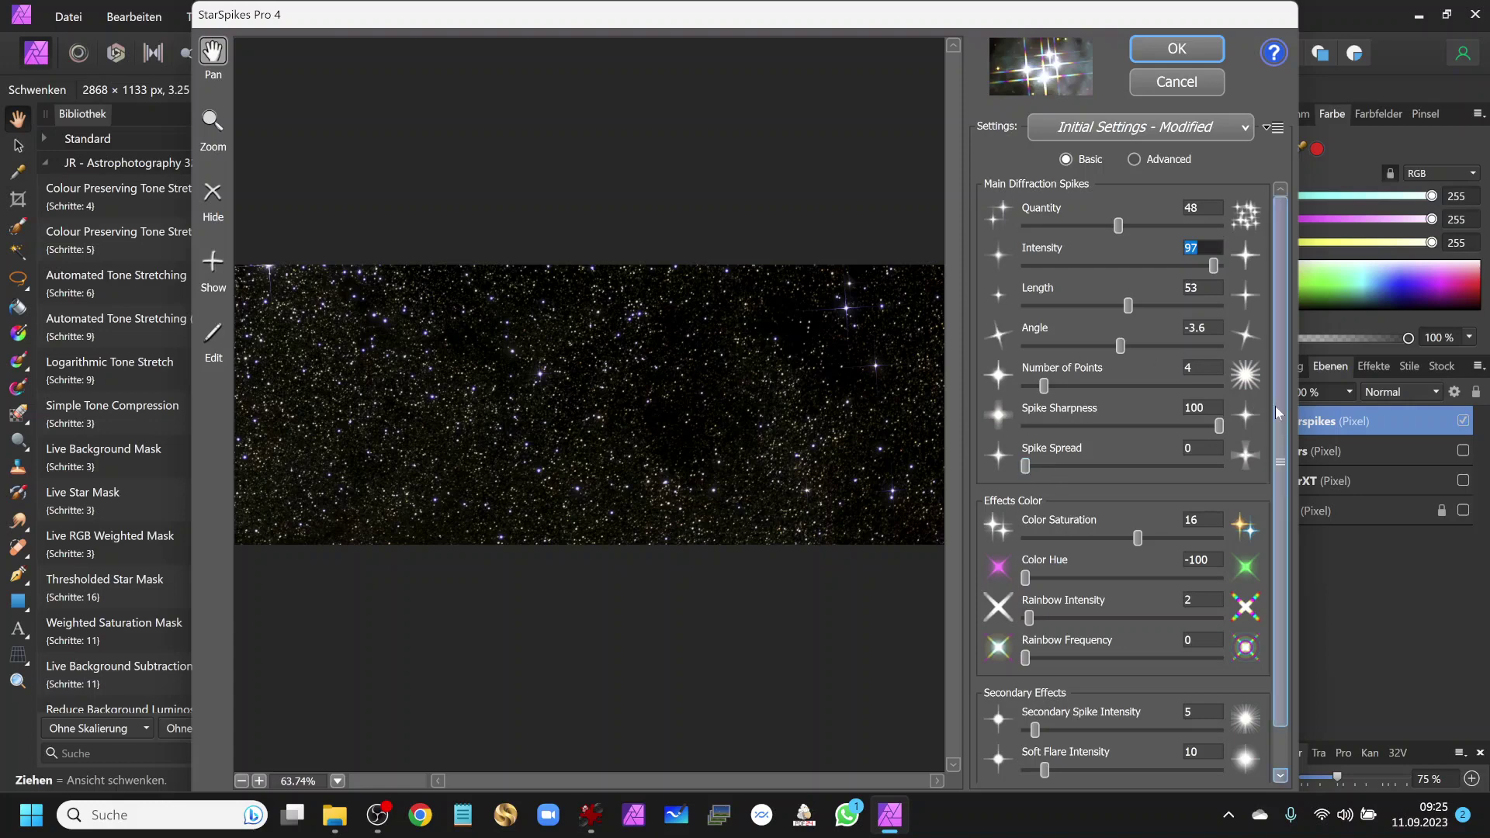
- Set Soft Flare Intensity to 0, Quantity 59 and Intensity 27, and apply the spikes
scroll(1280, 476, "down", 2)
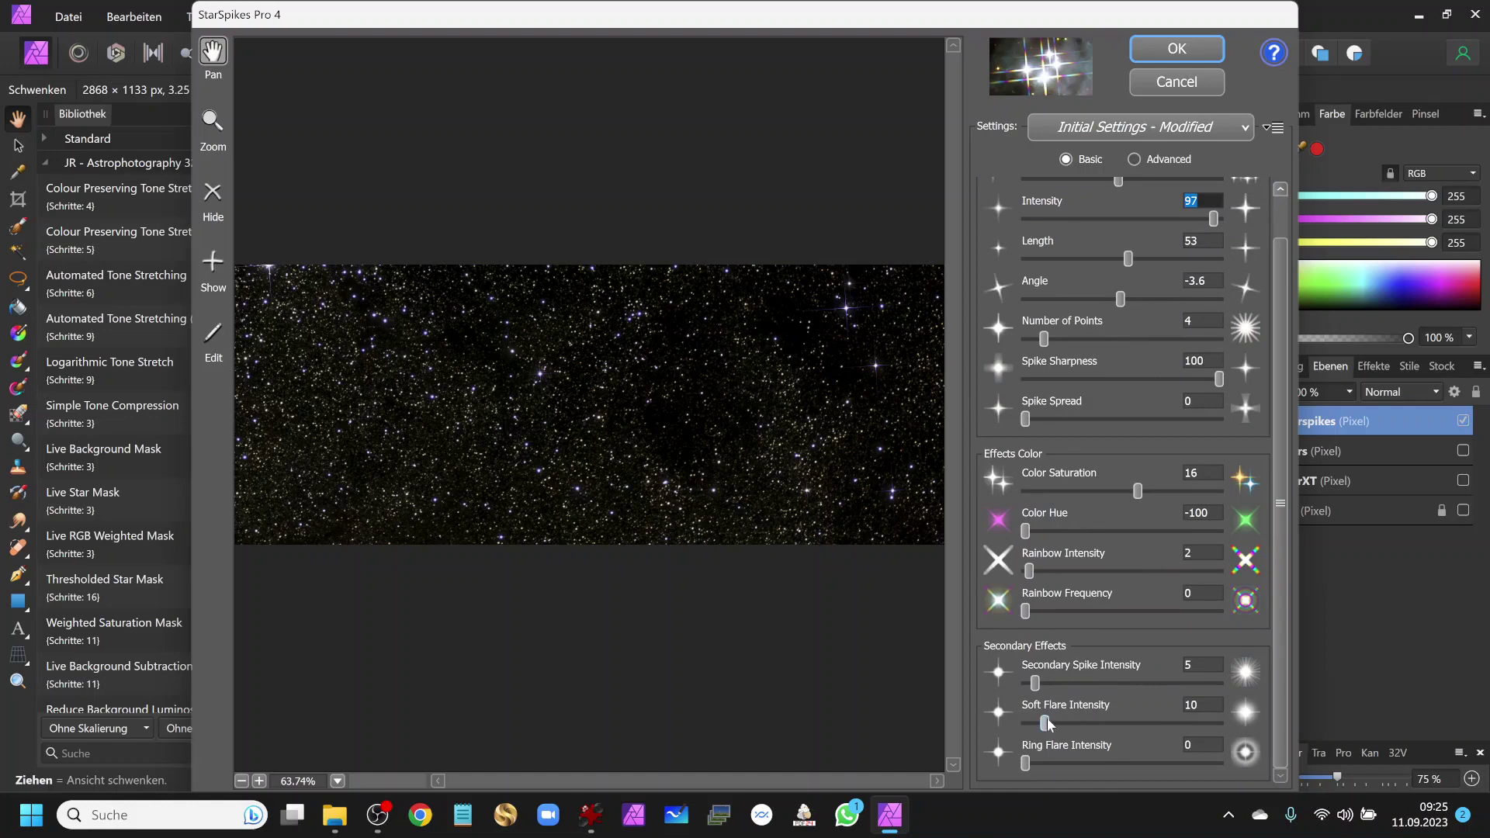
left_click_drag(1045, 723, 1251, 728)
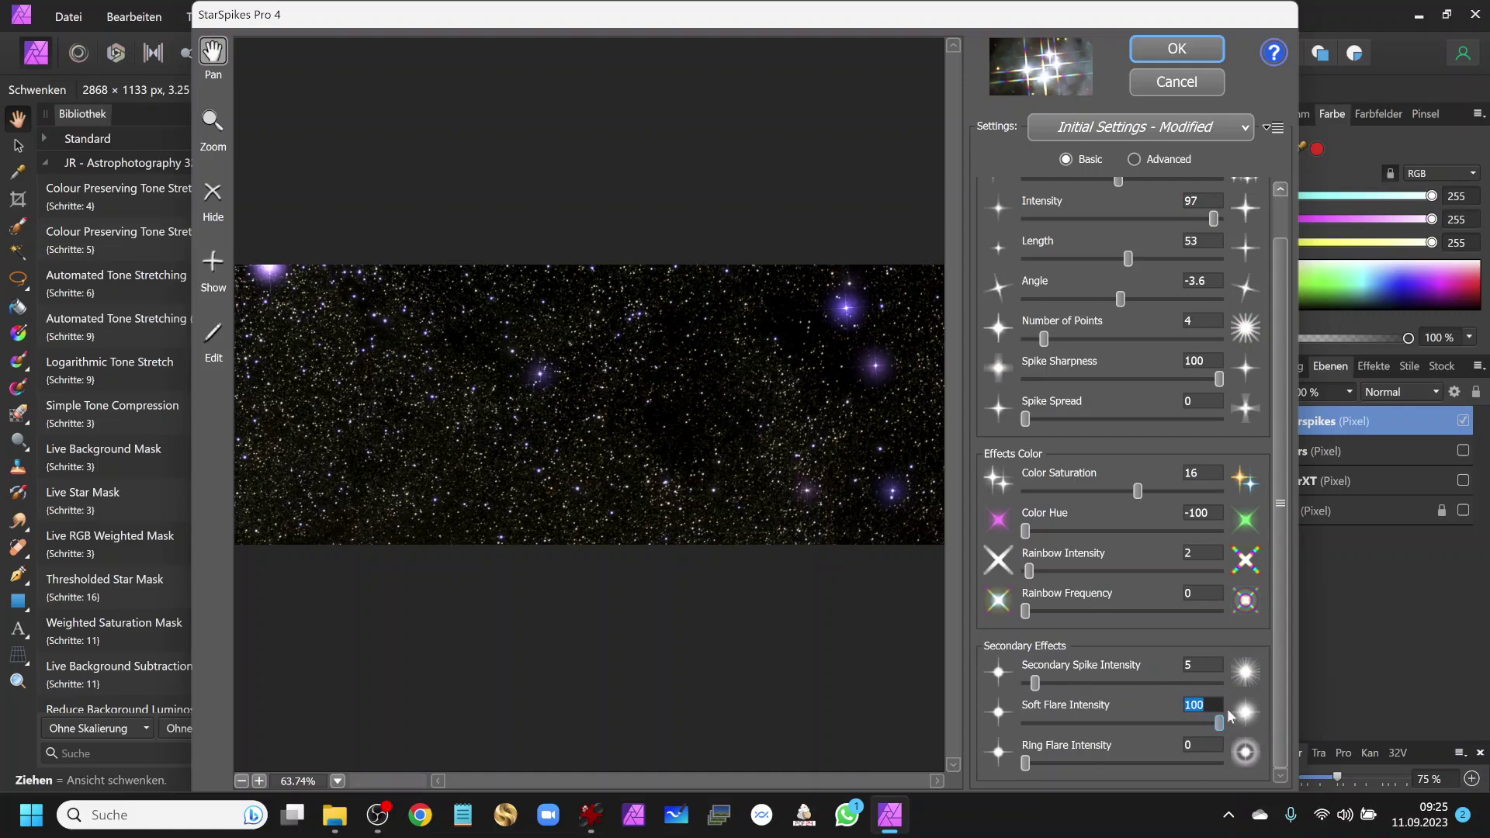
mouse_move(1228, 714)
left_mouse_down()
mouse_move(1030, 687)
mouse_move(1032, 699)
left_mouse_up()
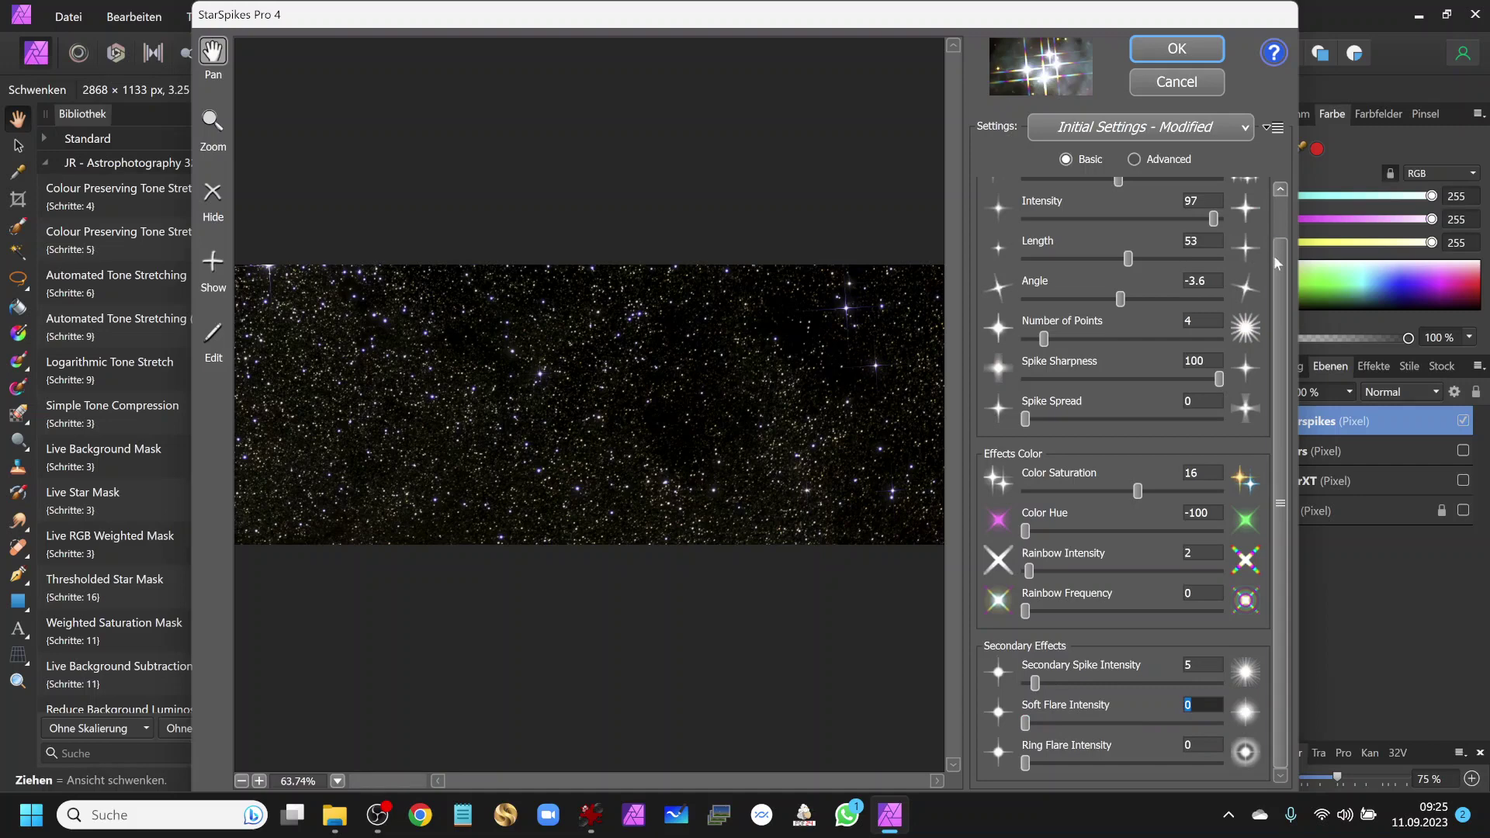
scroll(1280, 242, "up", 1)
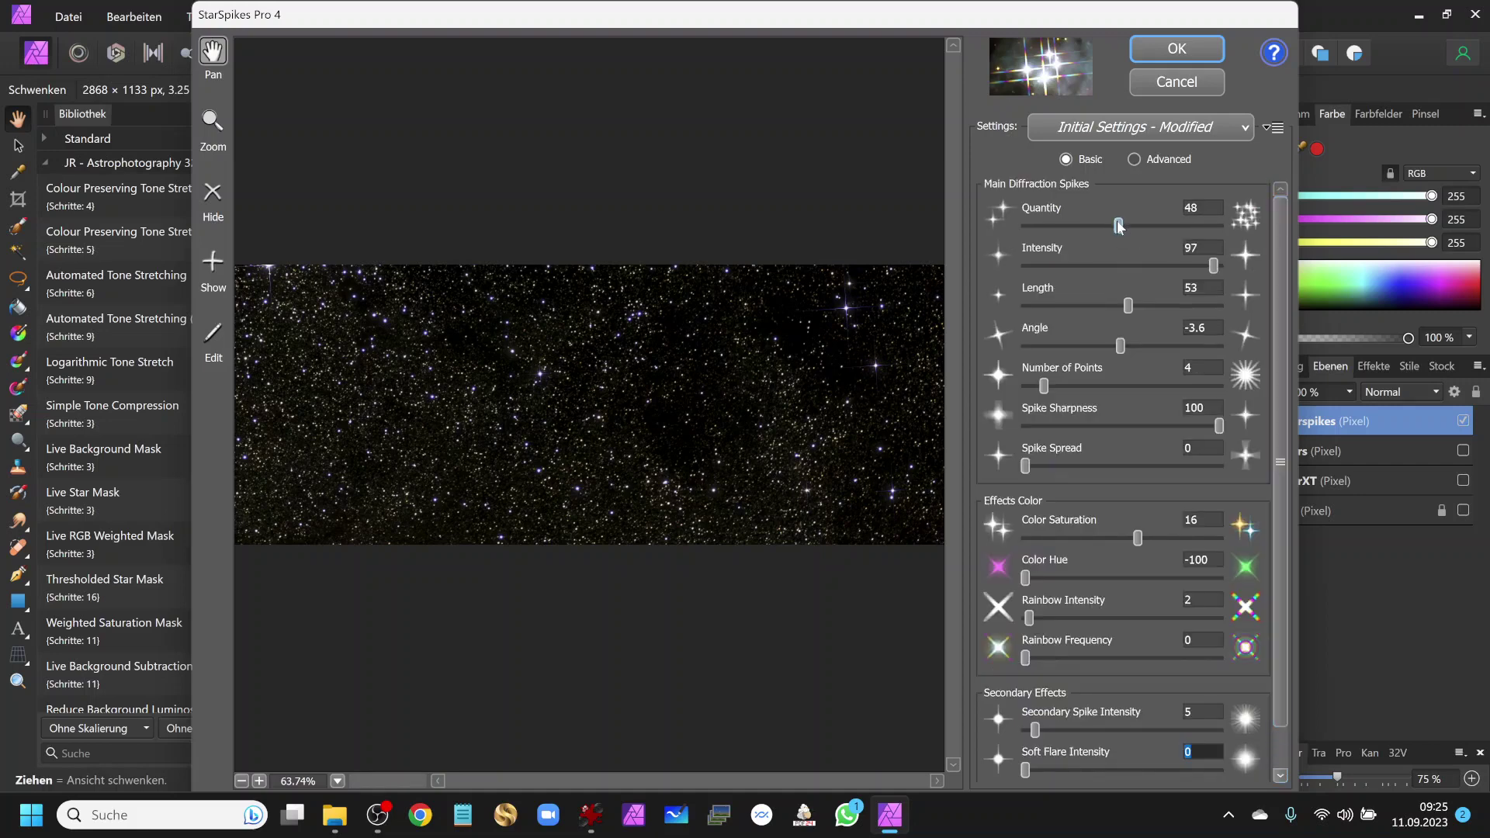
left_click_drag(1118, 225, 1132, 225)
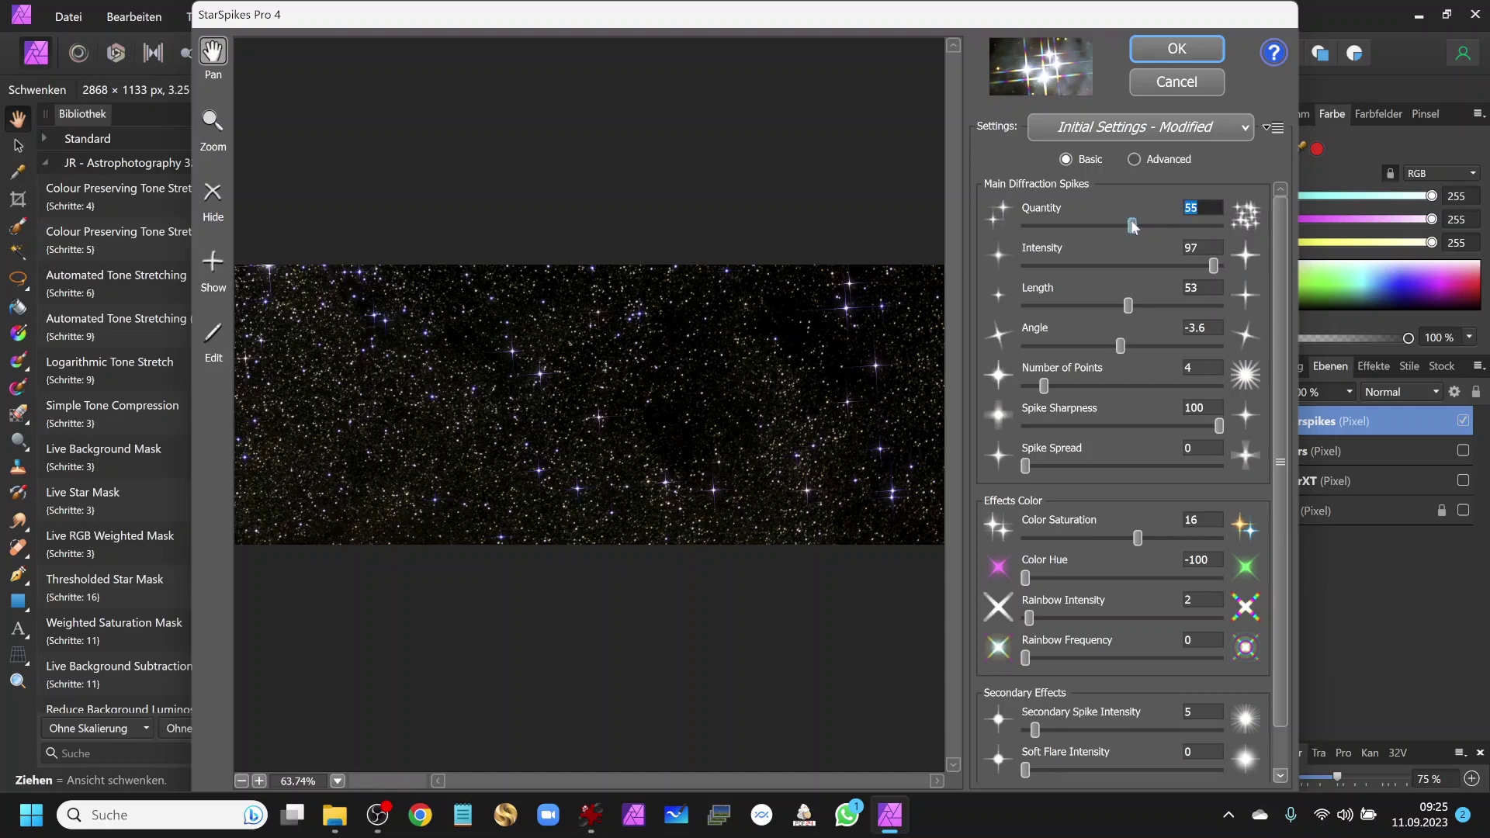
left_click_drag(1212, 265, 1012, 269)
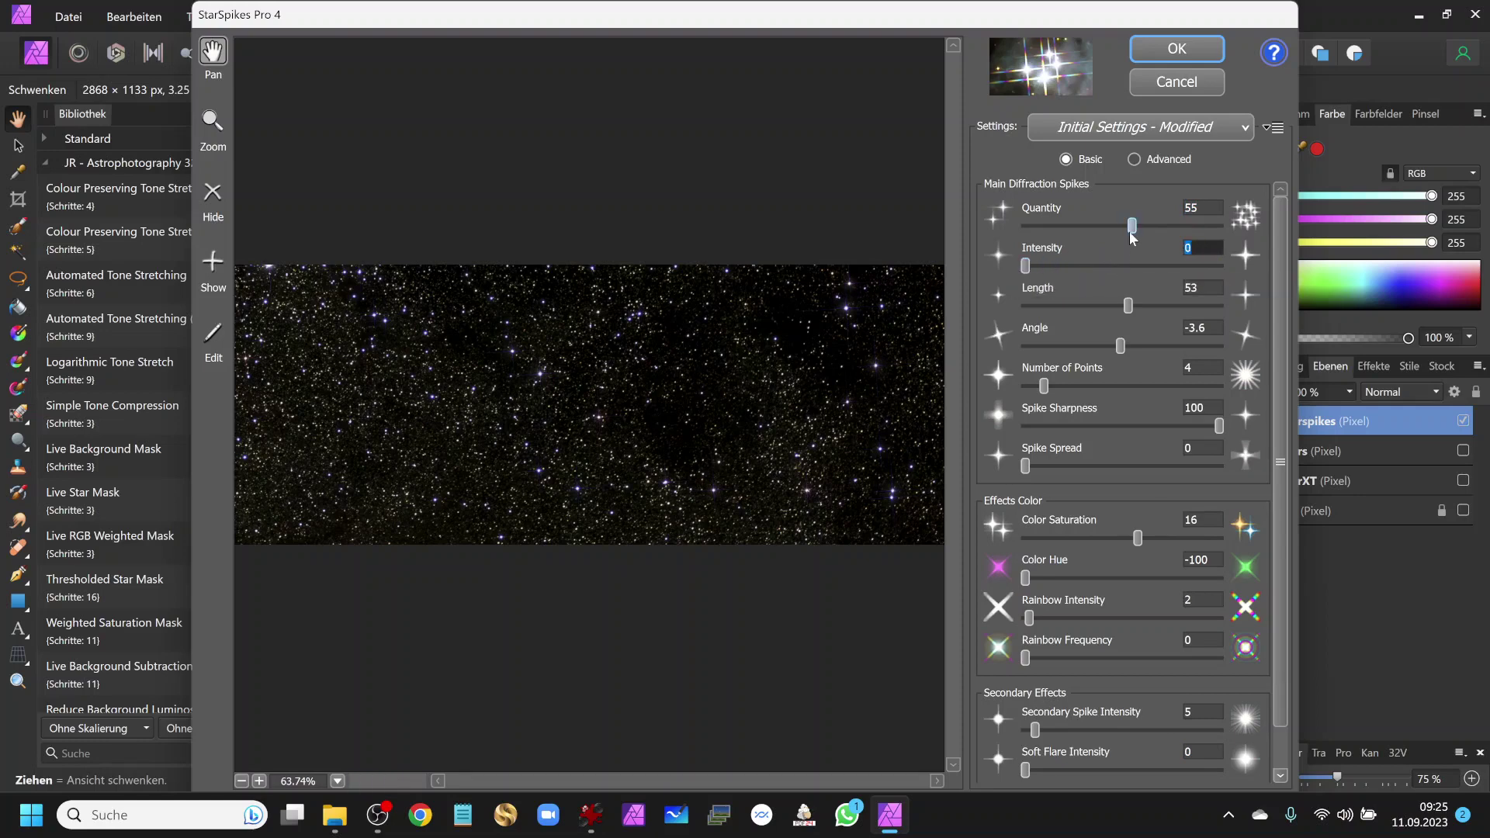
mouse_move(1131, 226)
left_mouse_down()
mouse_move(1164, 226)
mouse_move(1139, 227)
left_mouse_up()
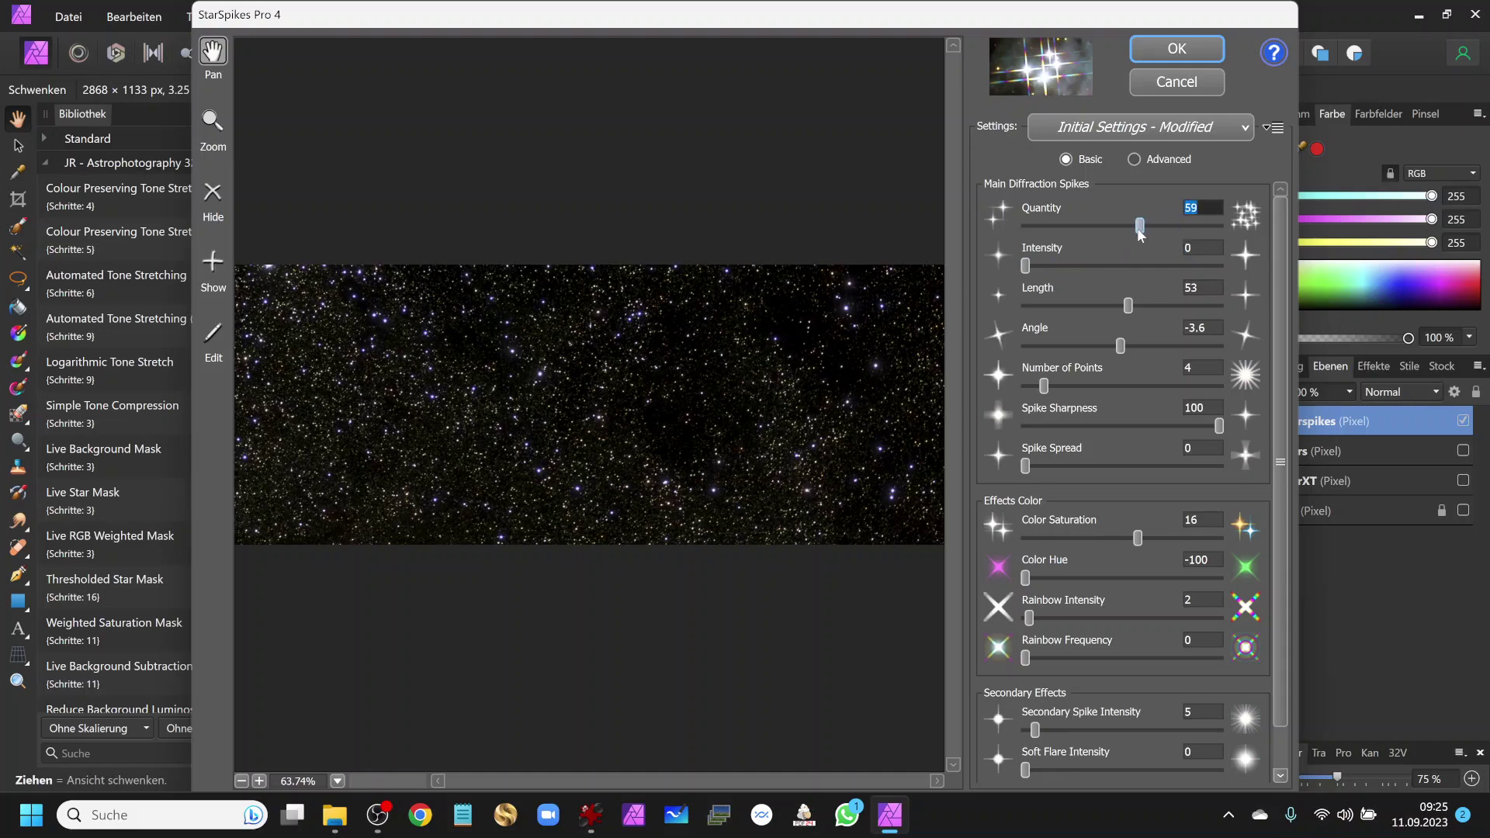
mouse_move(1025, 266)
left_mouse_down()
mouse_move(1122, 273)
mouse_move(1078, 273)
left_mouse_up()
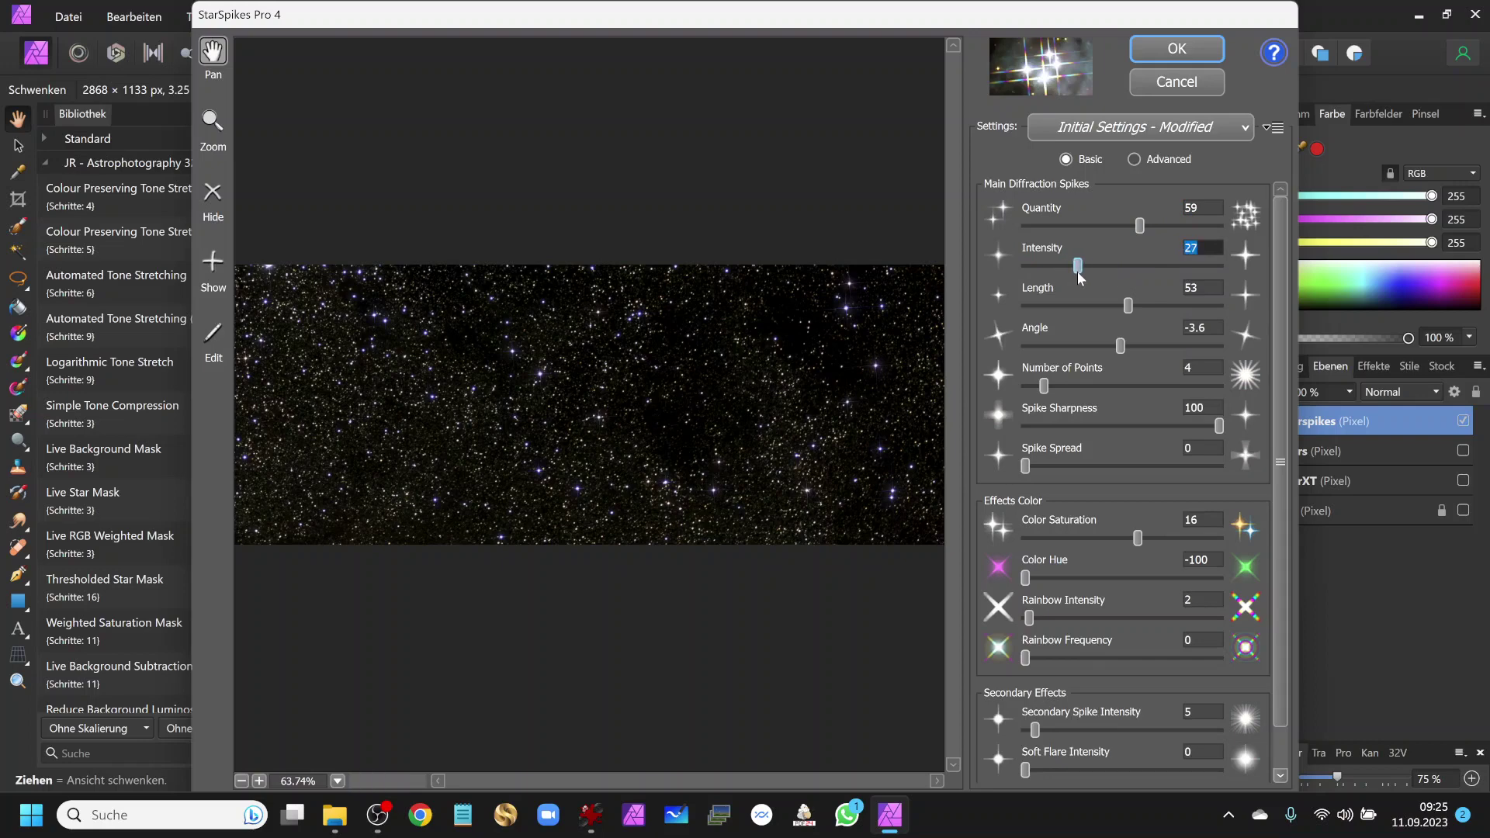
left_click(1176, 48)
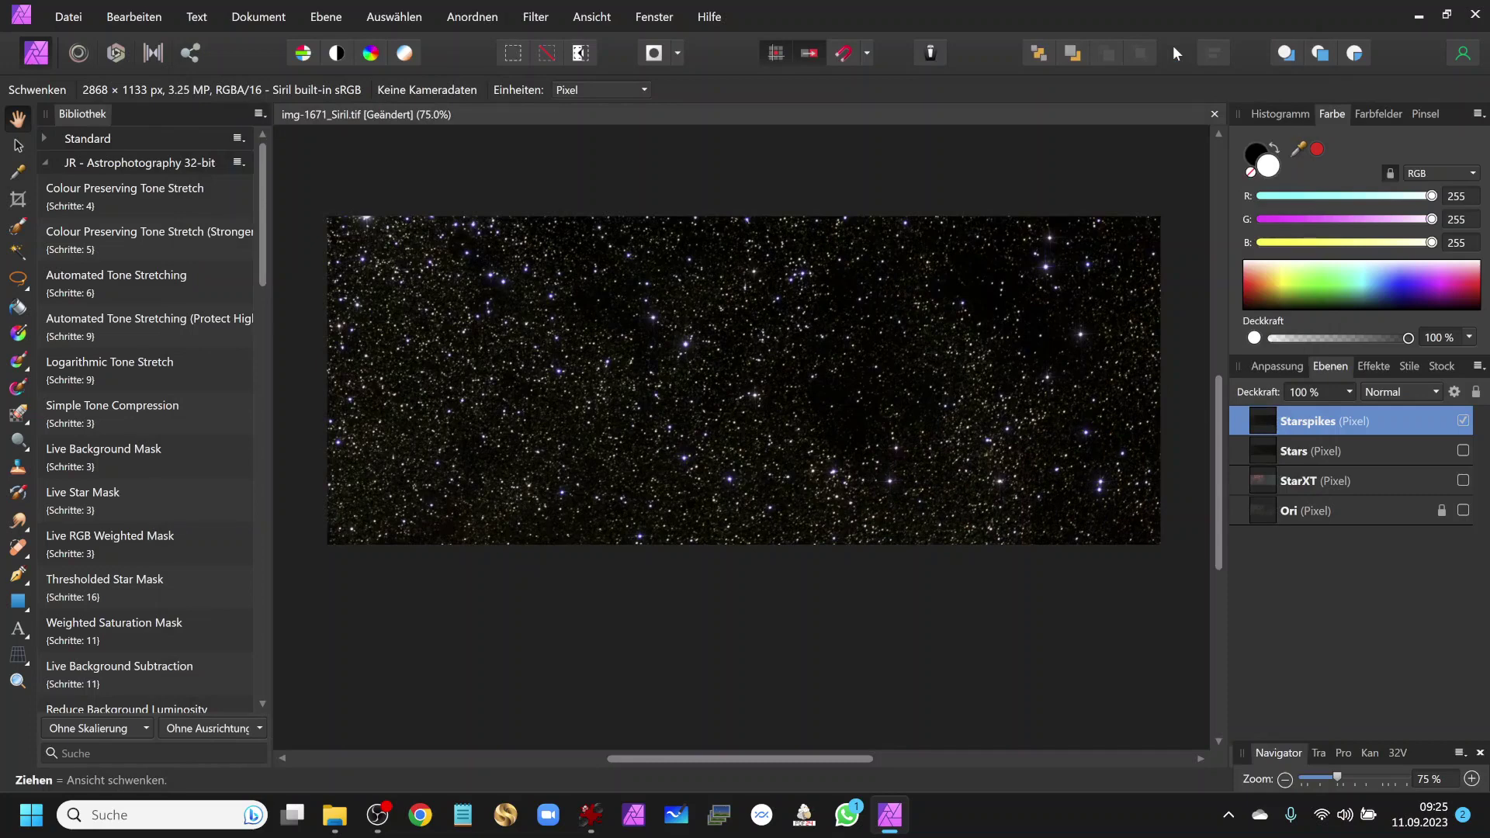
left_click(1472, 780)
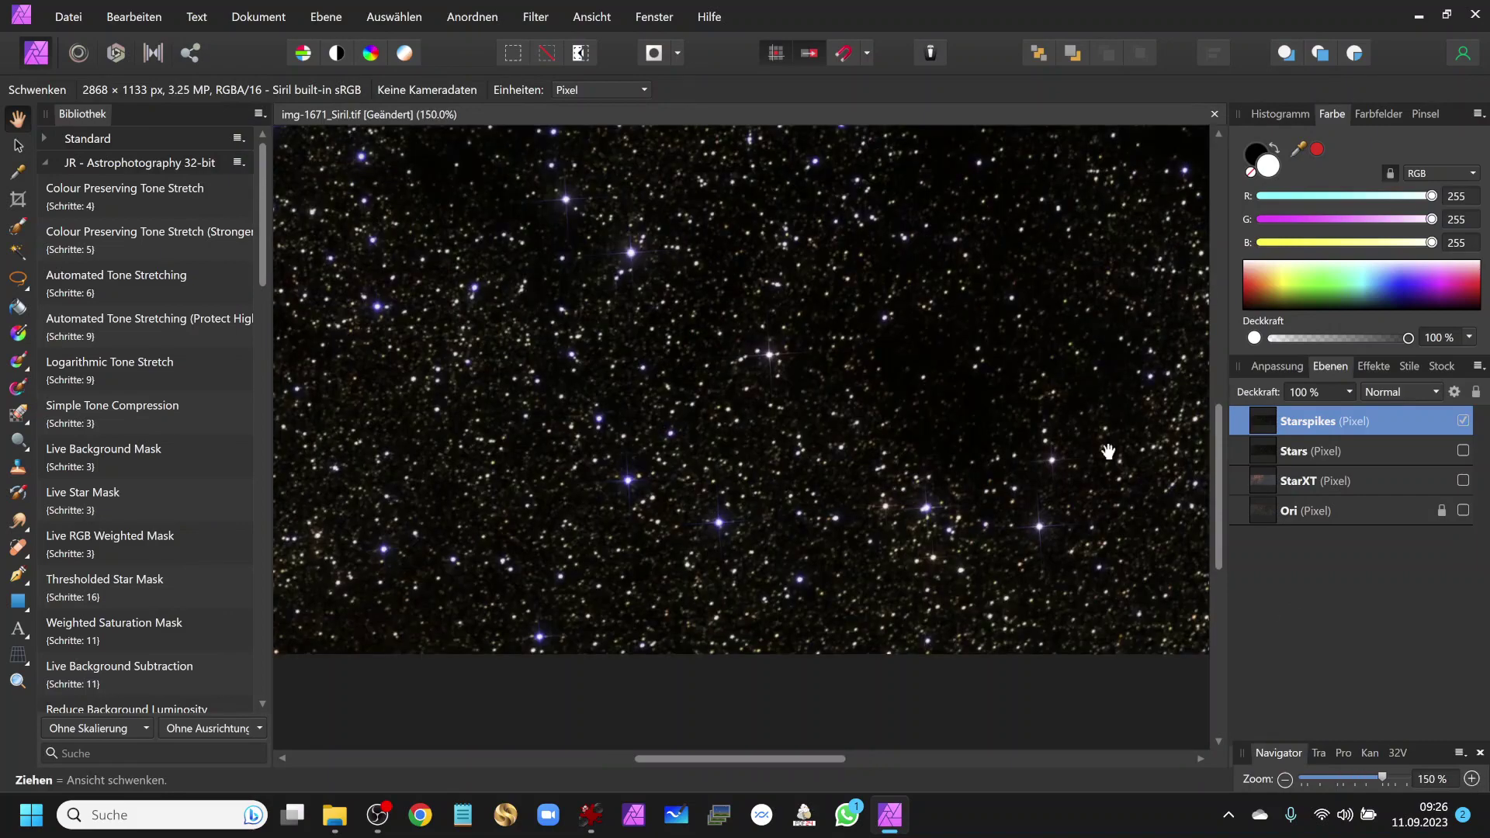
left_click_drag(1049, 238, 640, 513)
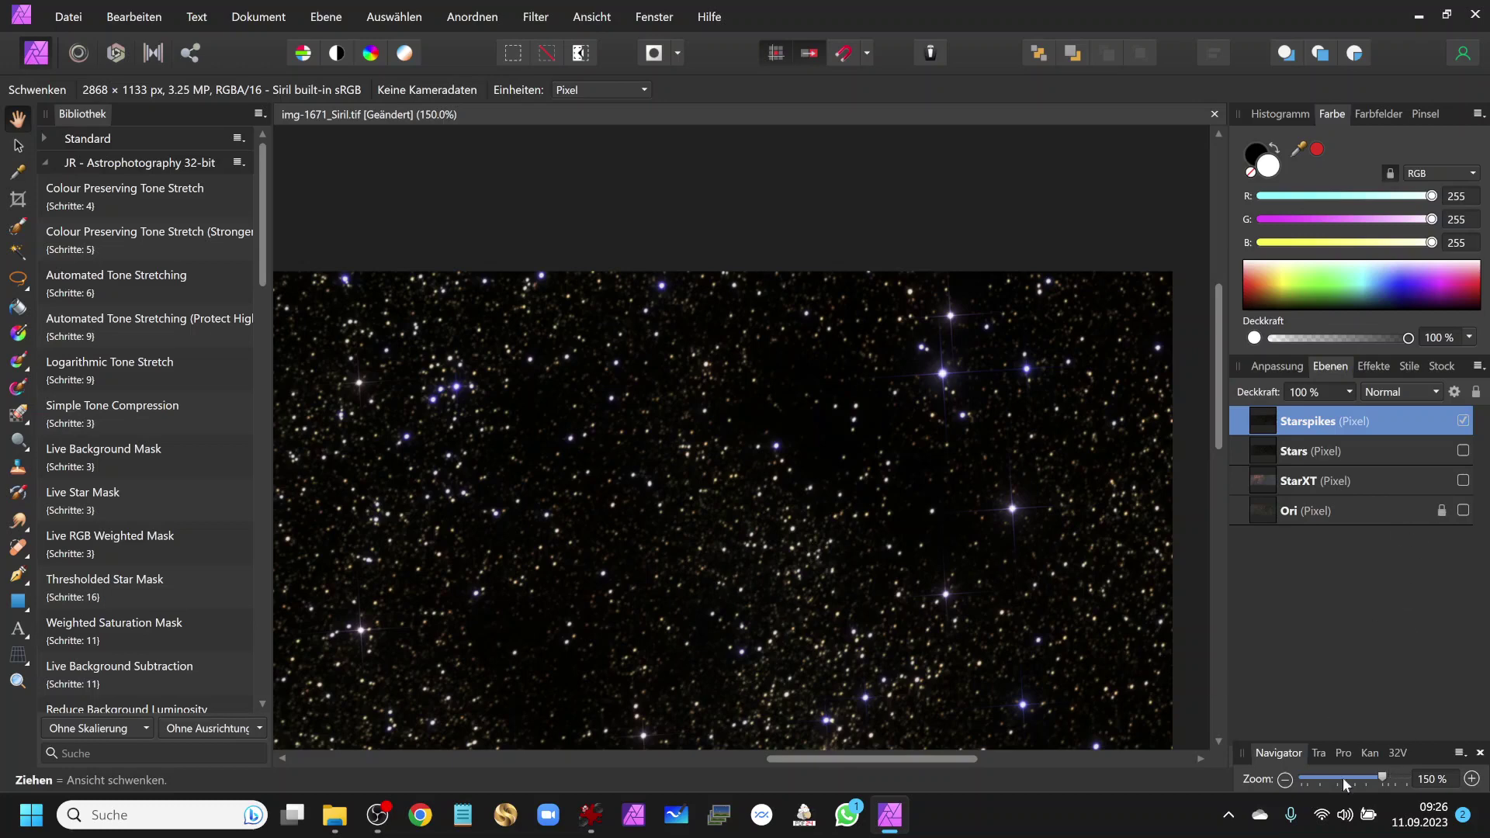
left_click(1284, 779)
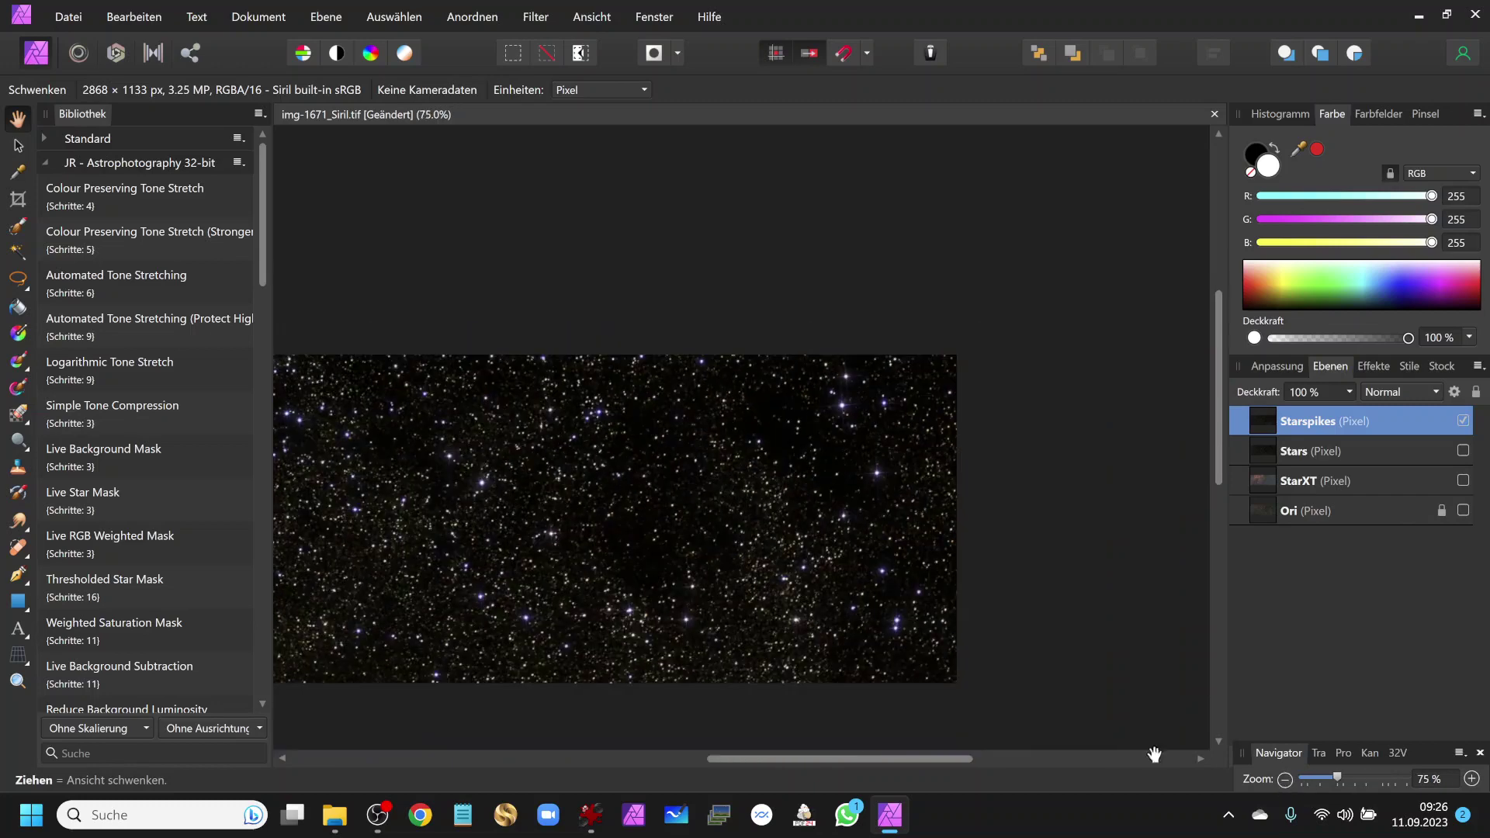
- Blend Starspikes and StarXT in Negativ multiplizieren, with StarXT at 50% opacity
left_click_drag(584, 572, 782, 431)
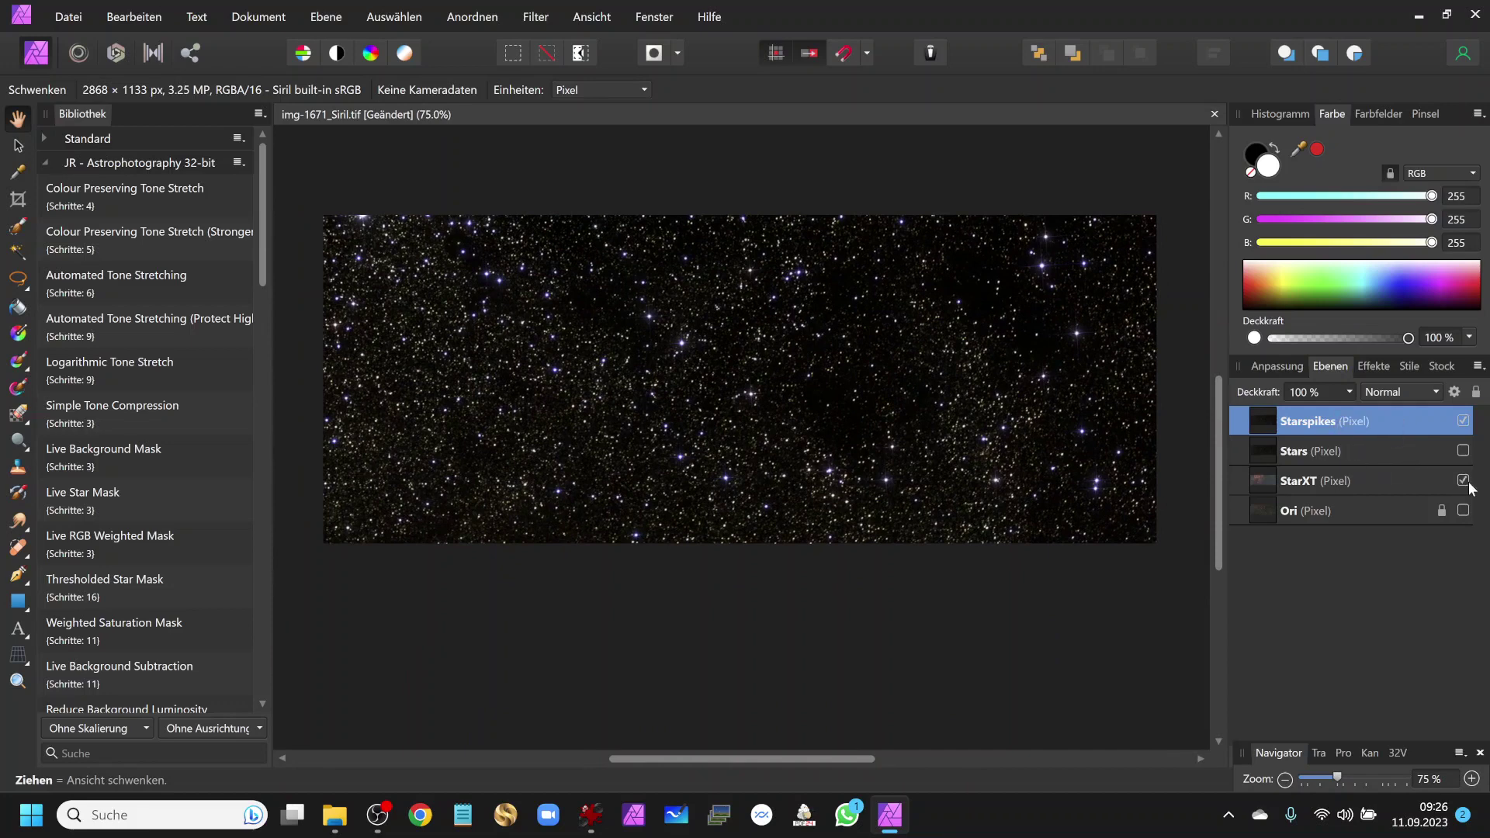
left_click(1312, 491, "ctrl")
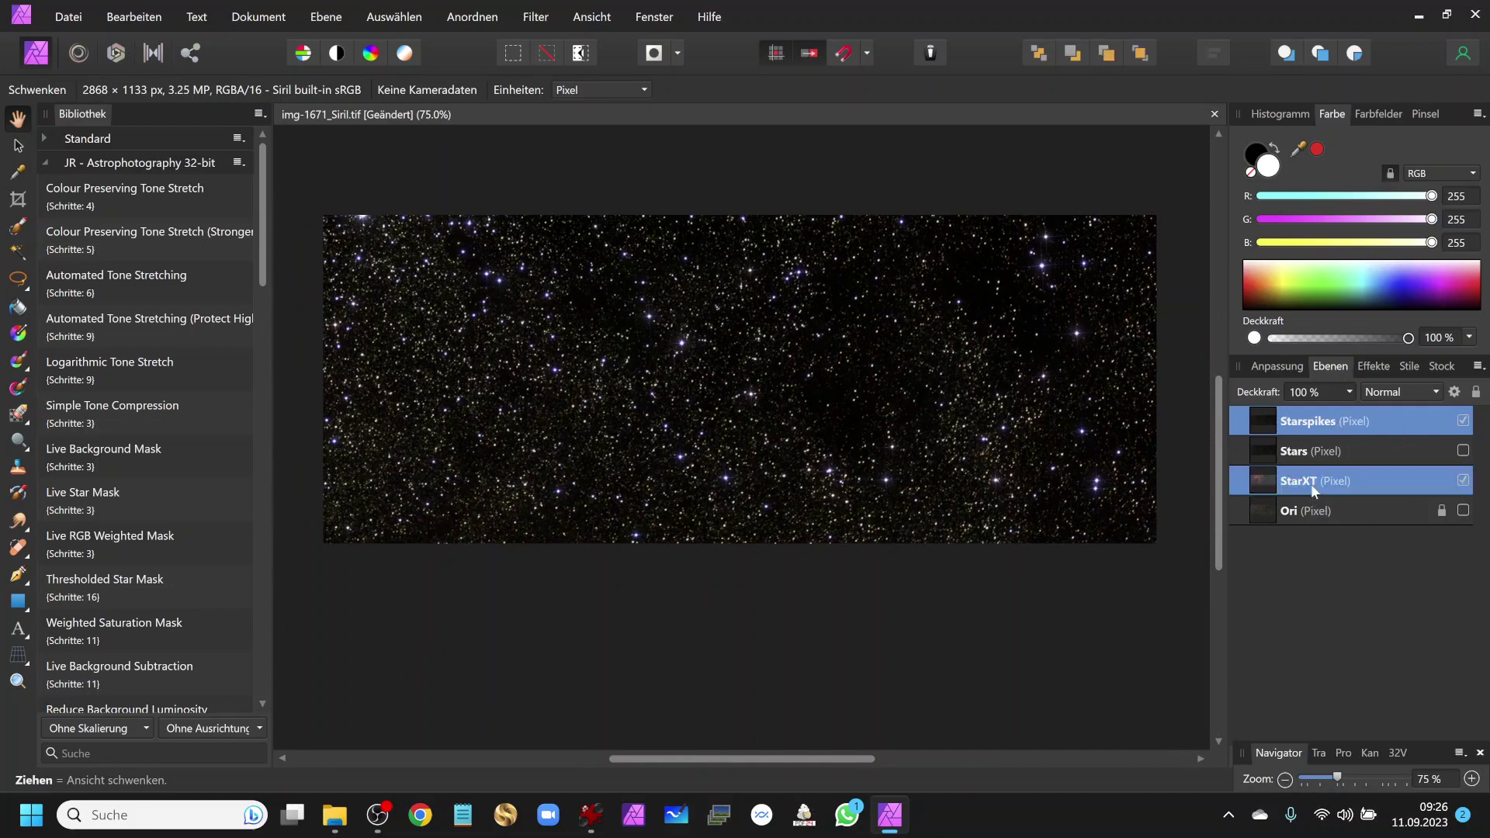
left_click(1435, 391)
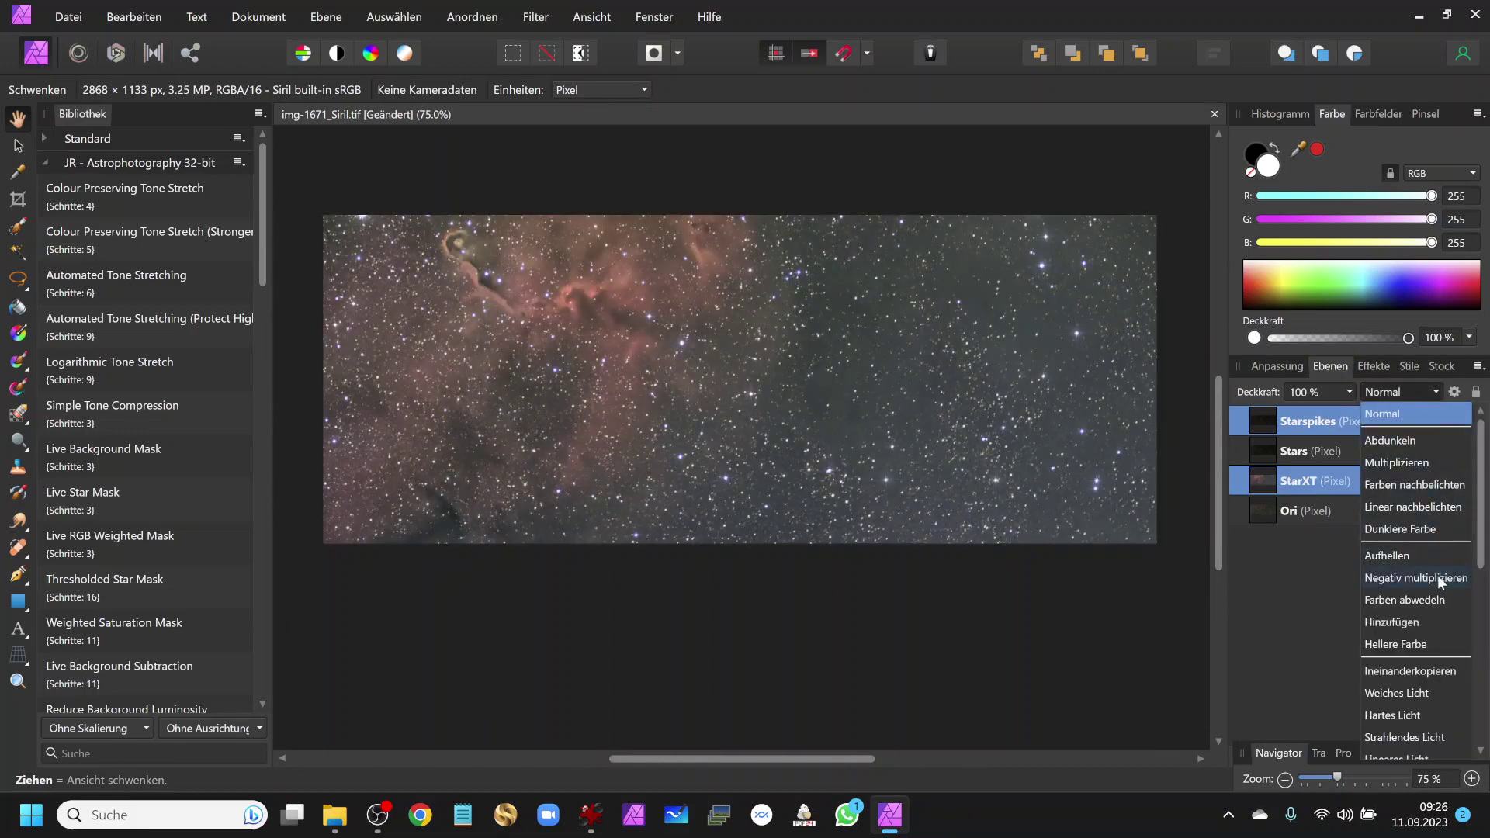
left_click(1437, 578)
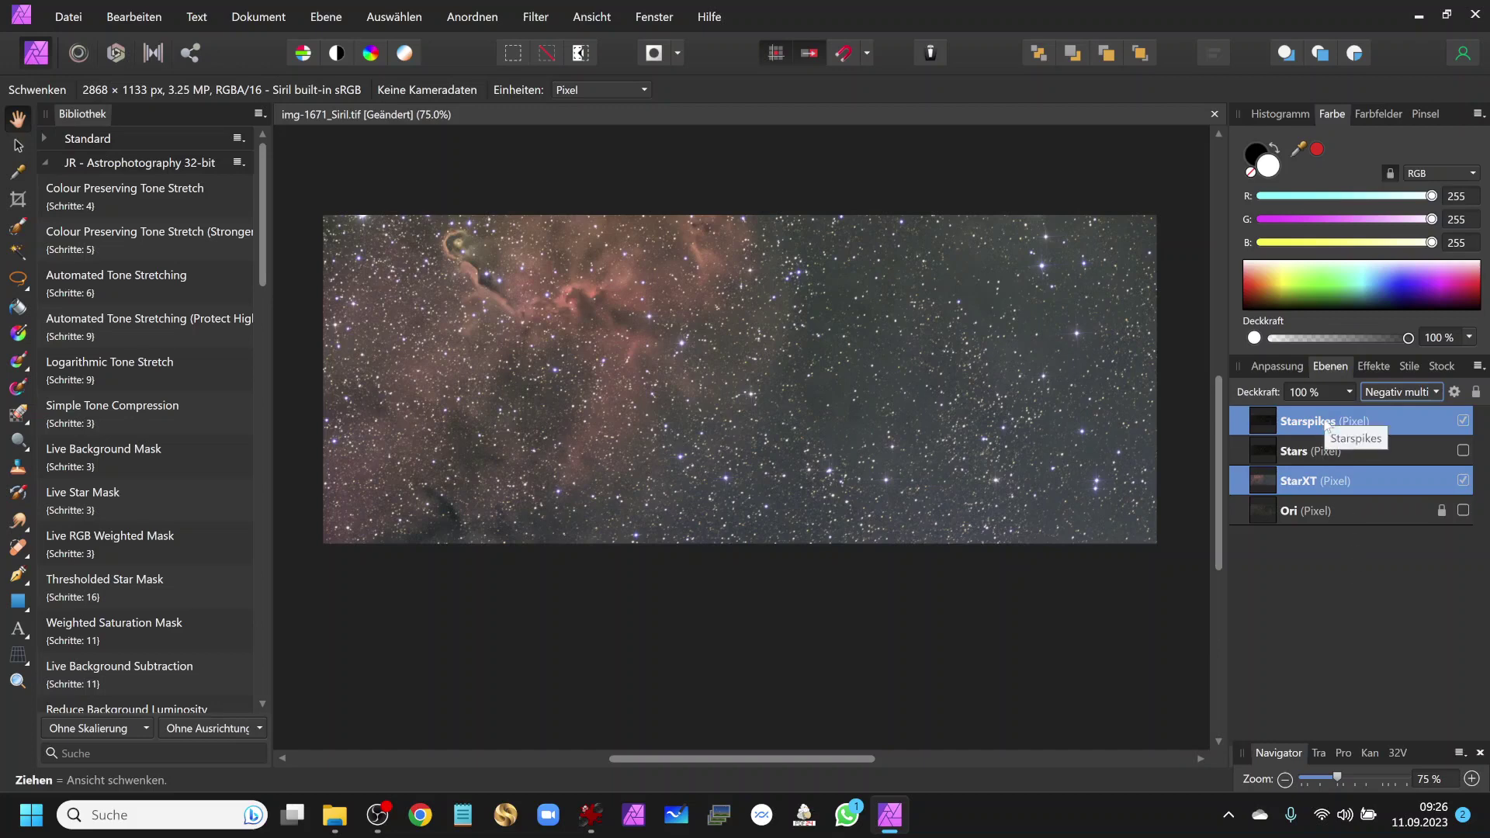
left_click(1327, 483)
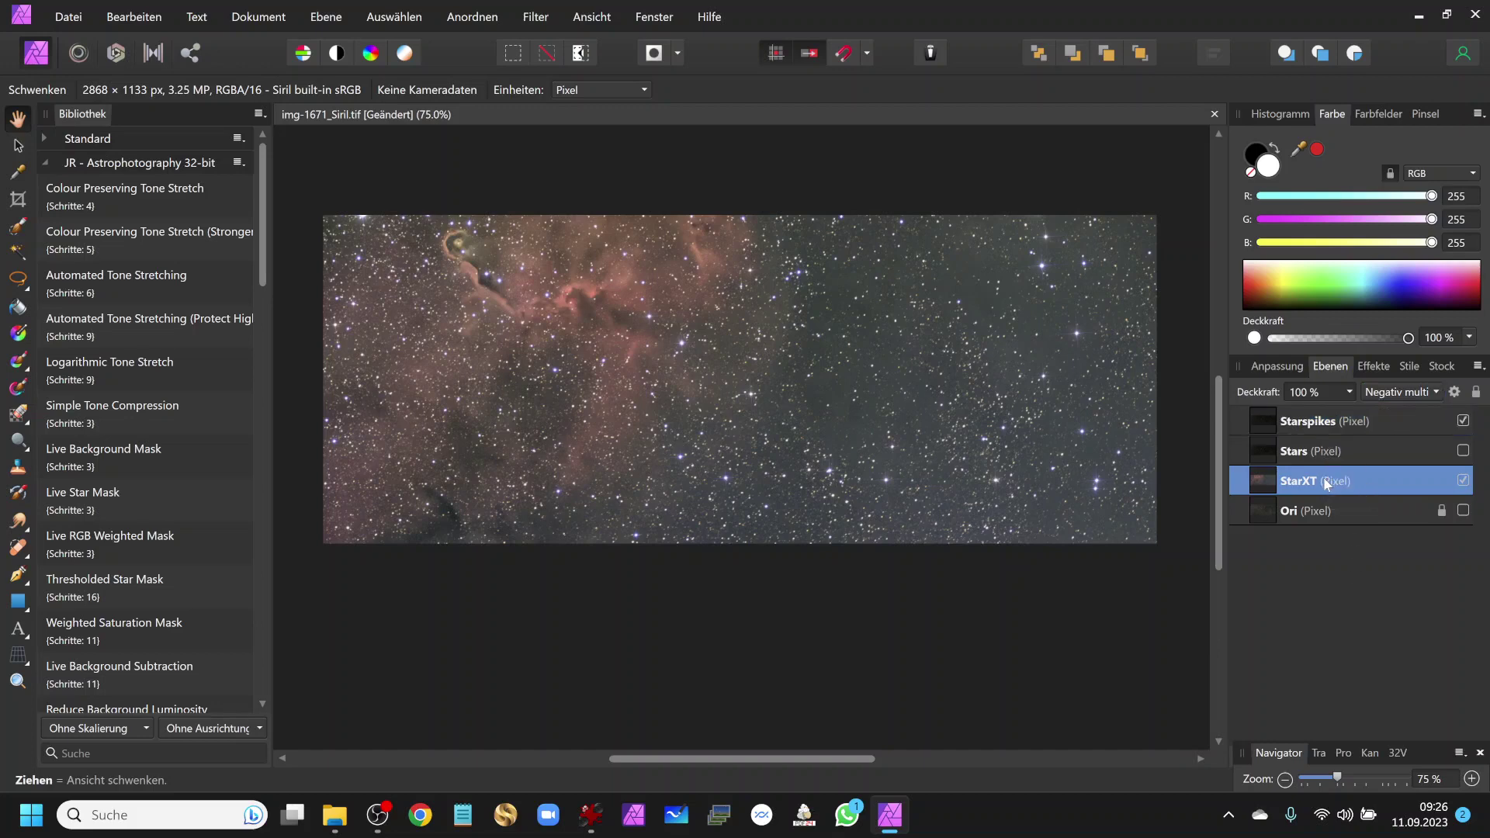
left_click(1351, 397)
mouse_move(1351, 411)
left_mouse_down()
mouse_move(1201, 413)
mouse_move(1341, 415)
mouse_move(1285, 417)
left_mouse_up()
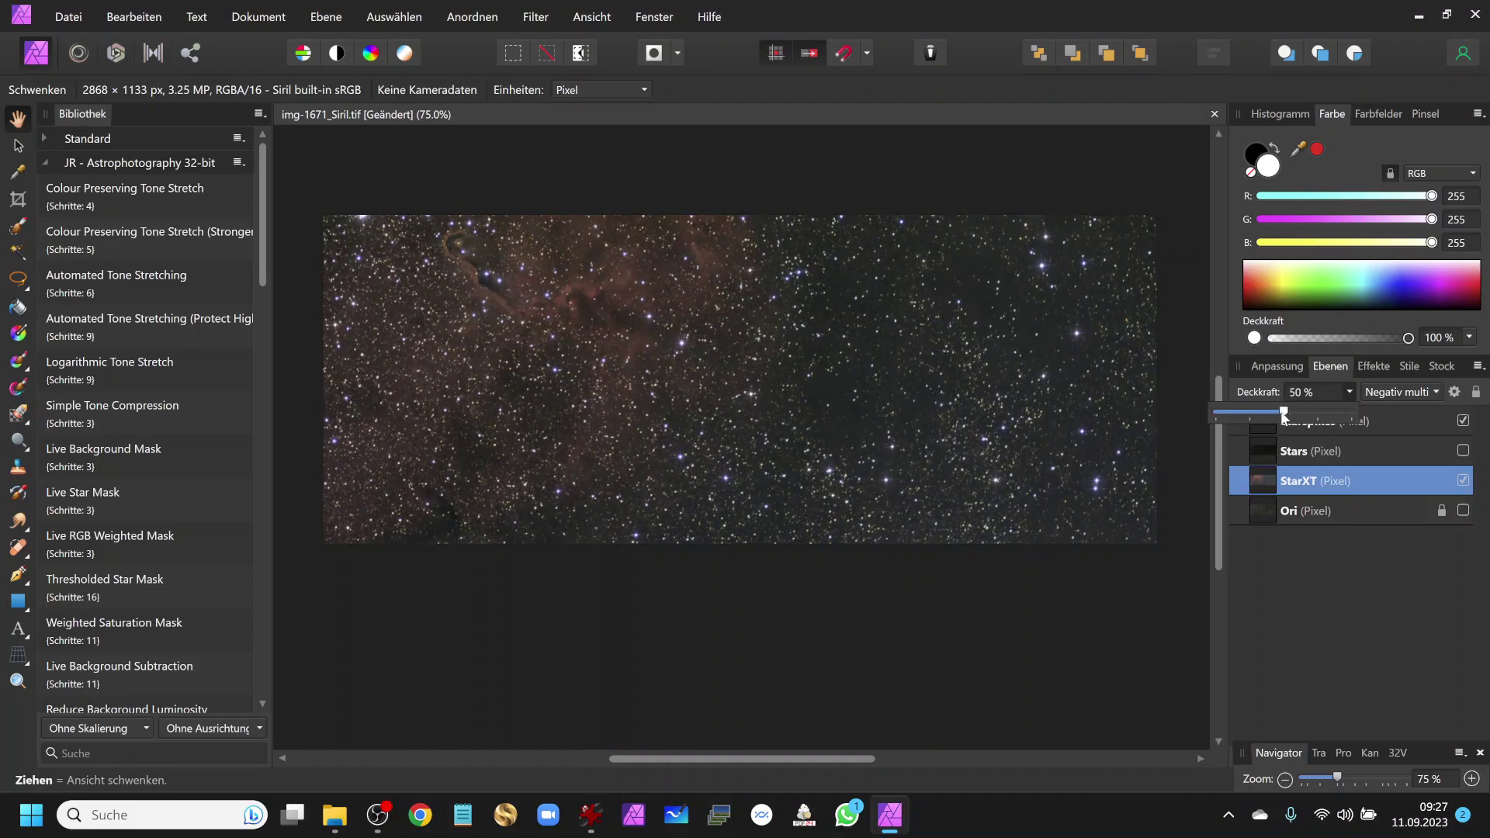
left_click(1339, 567)
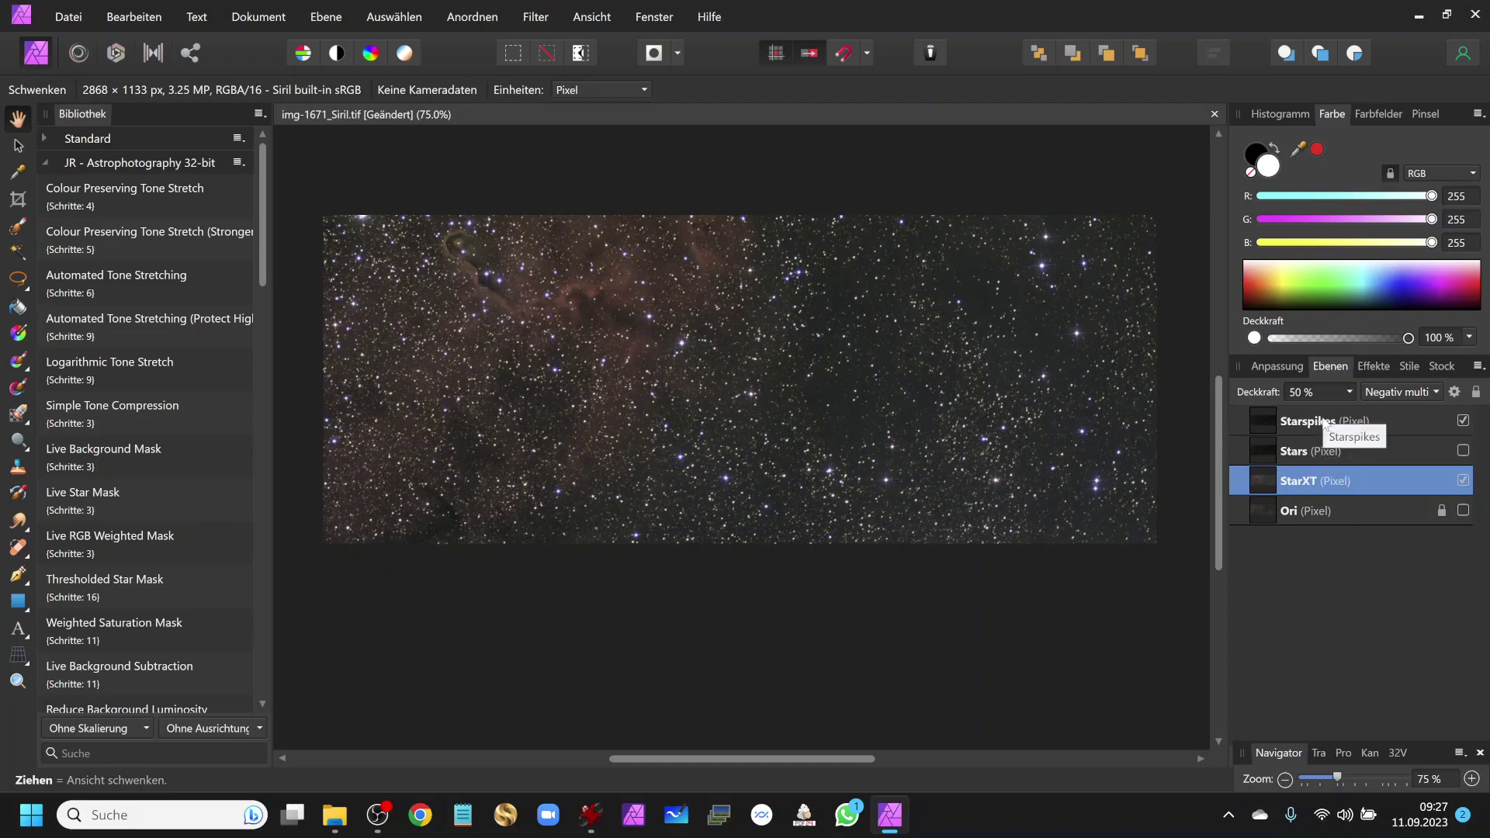
- Merge the visible layers into a new layer named '01'
right_click(1336, 480)
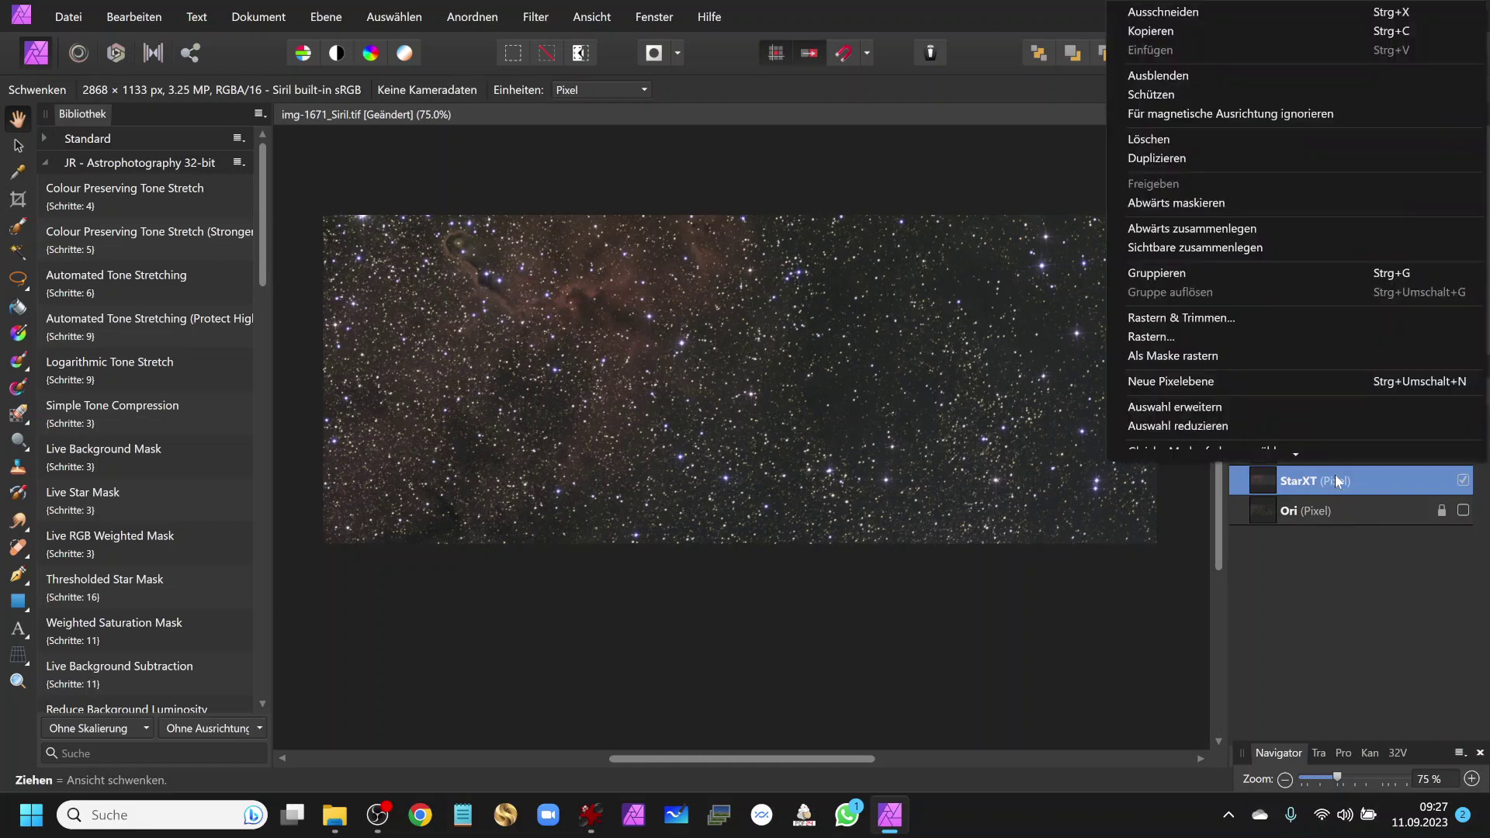
left_click(1249, 249)
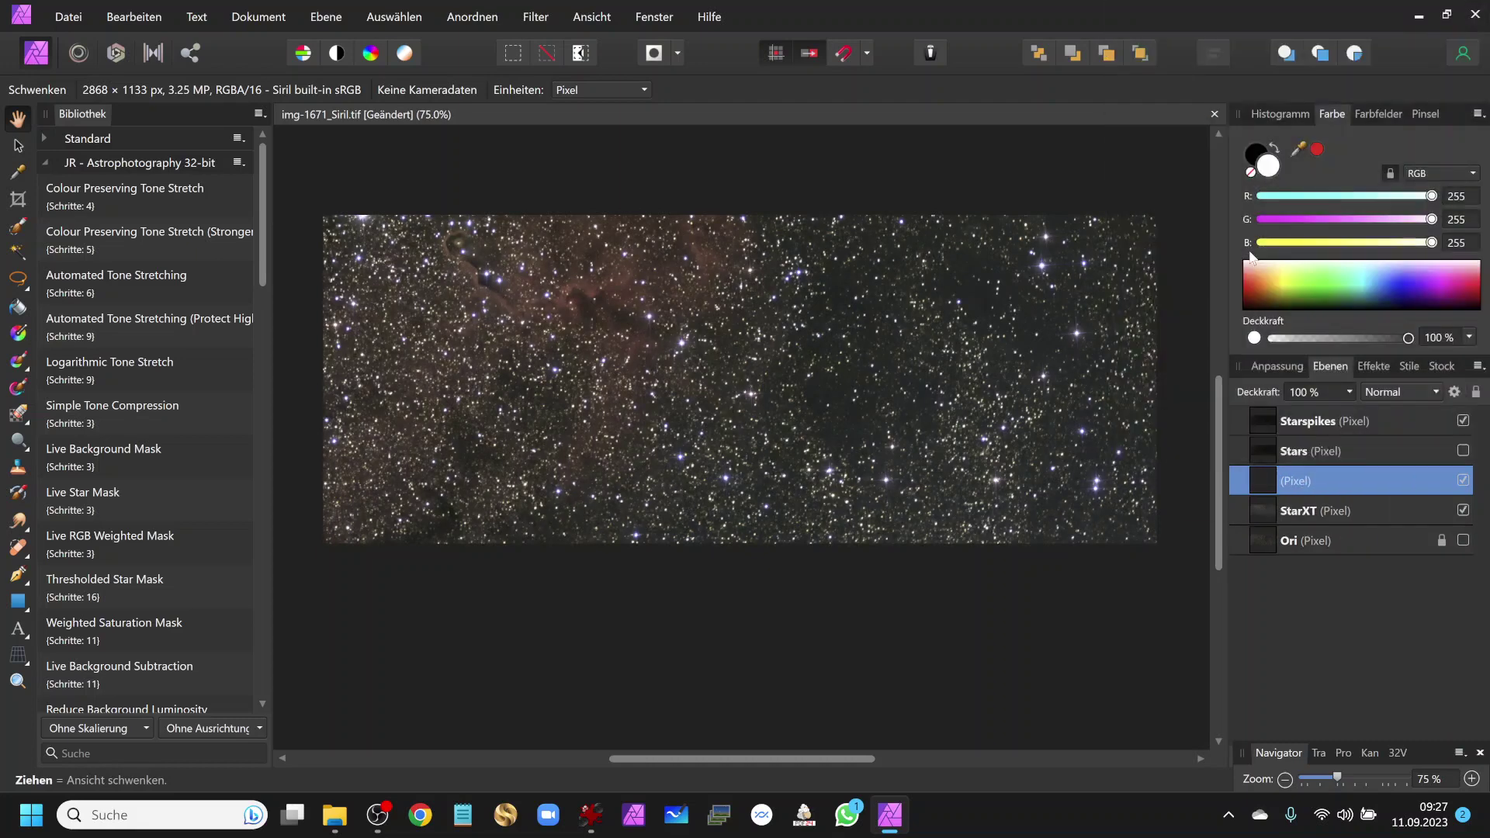
double_click(1307, 481)
type("01")
key("Return")
- Apply automatic levels and hide Starspikes and Ori, leaving only layer 01 visible
left_click(1463, 420)
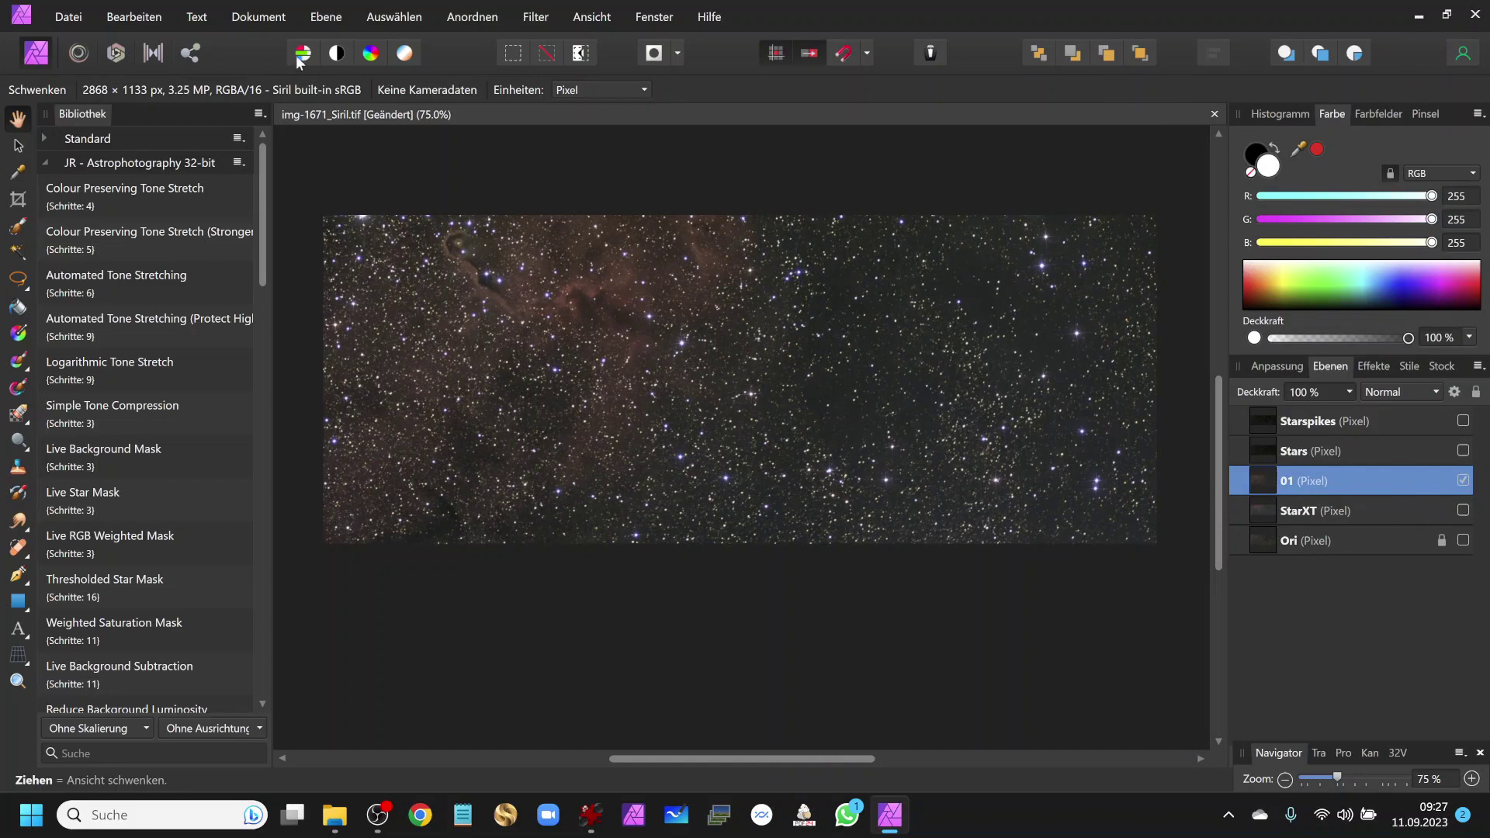
left_click(302, 55)
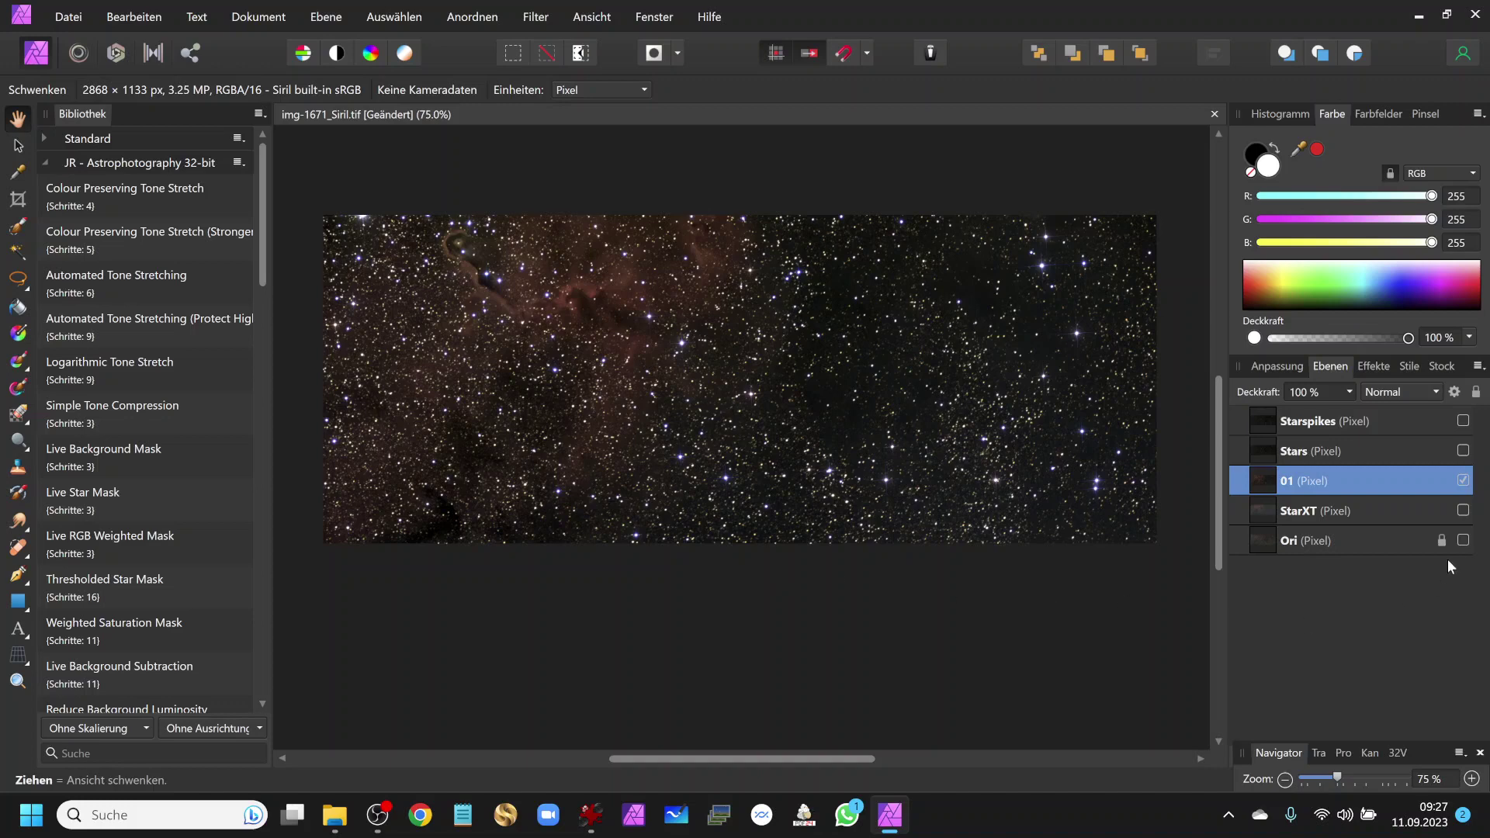
left_click(1463, 481)
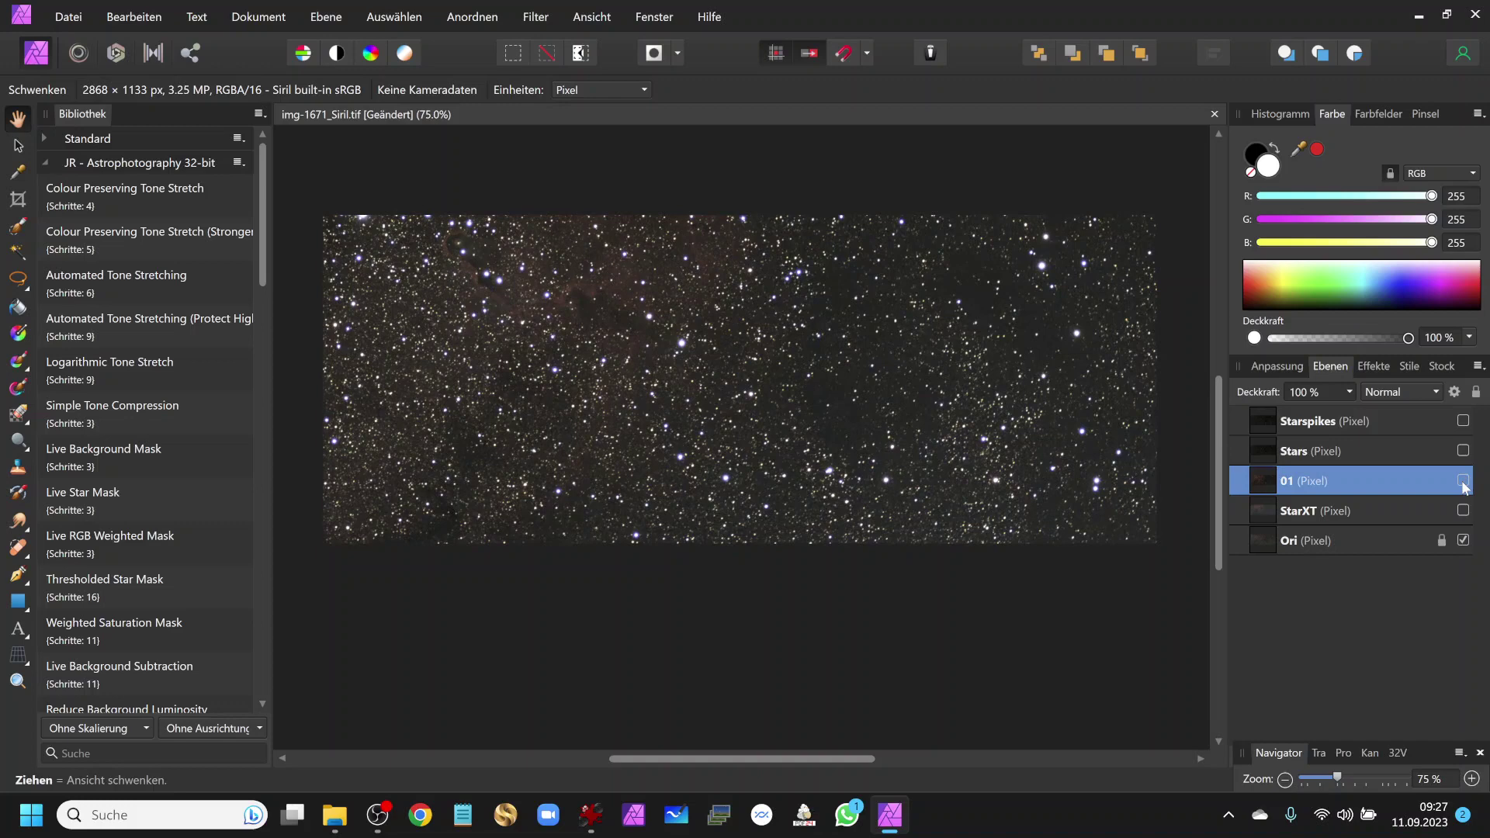
left_click(1462, 480)
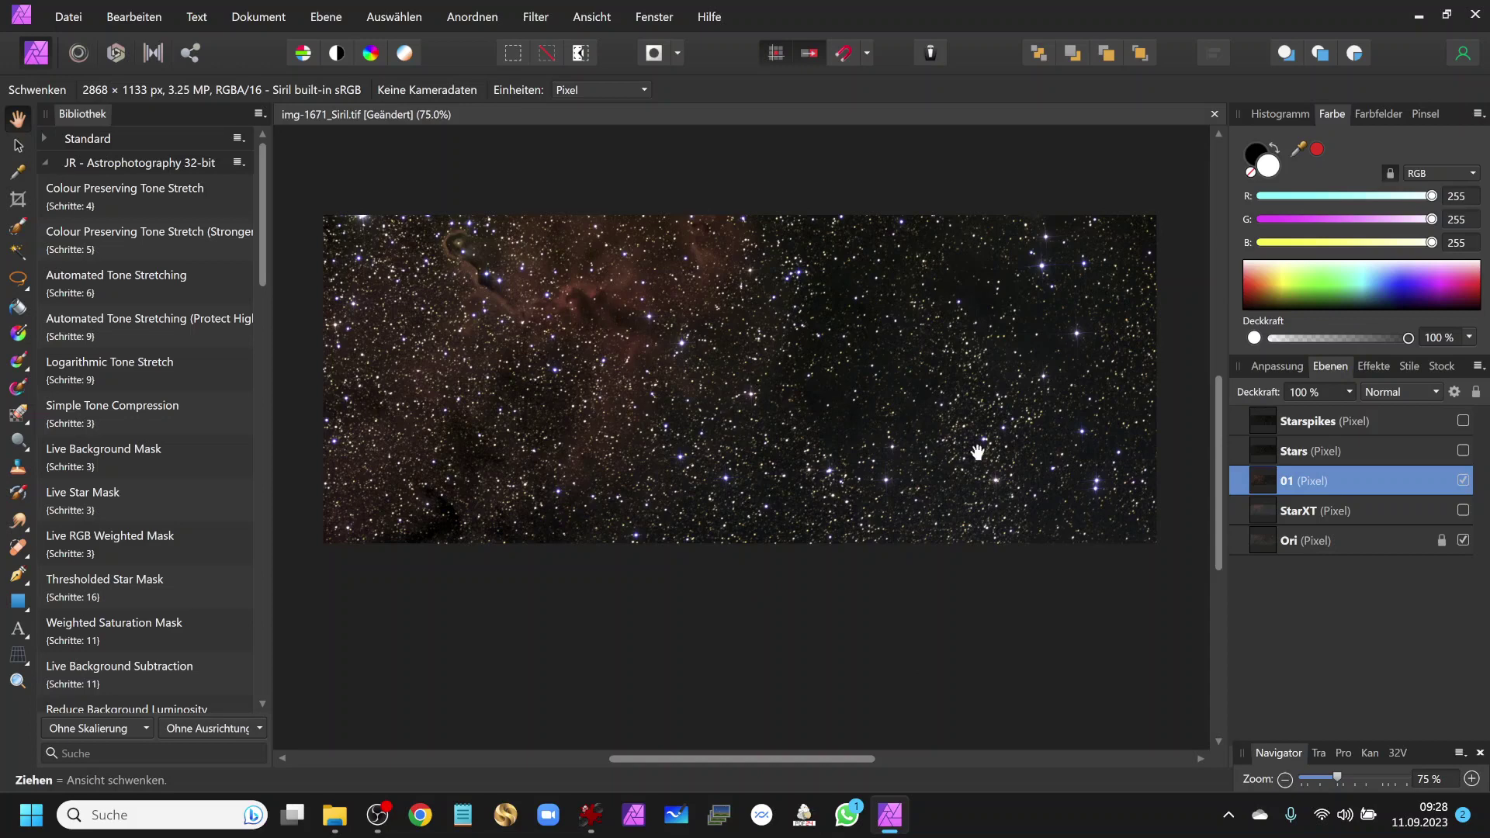
left_click(1464, 540)
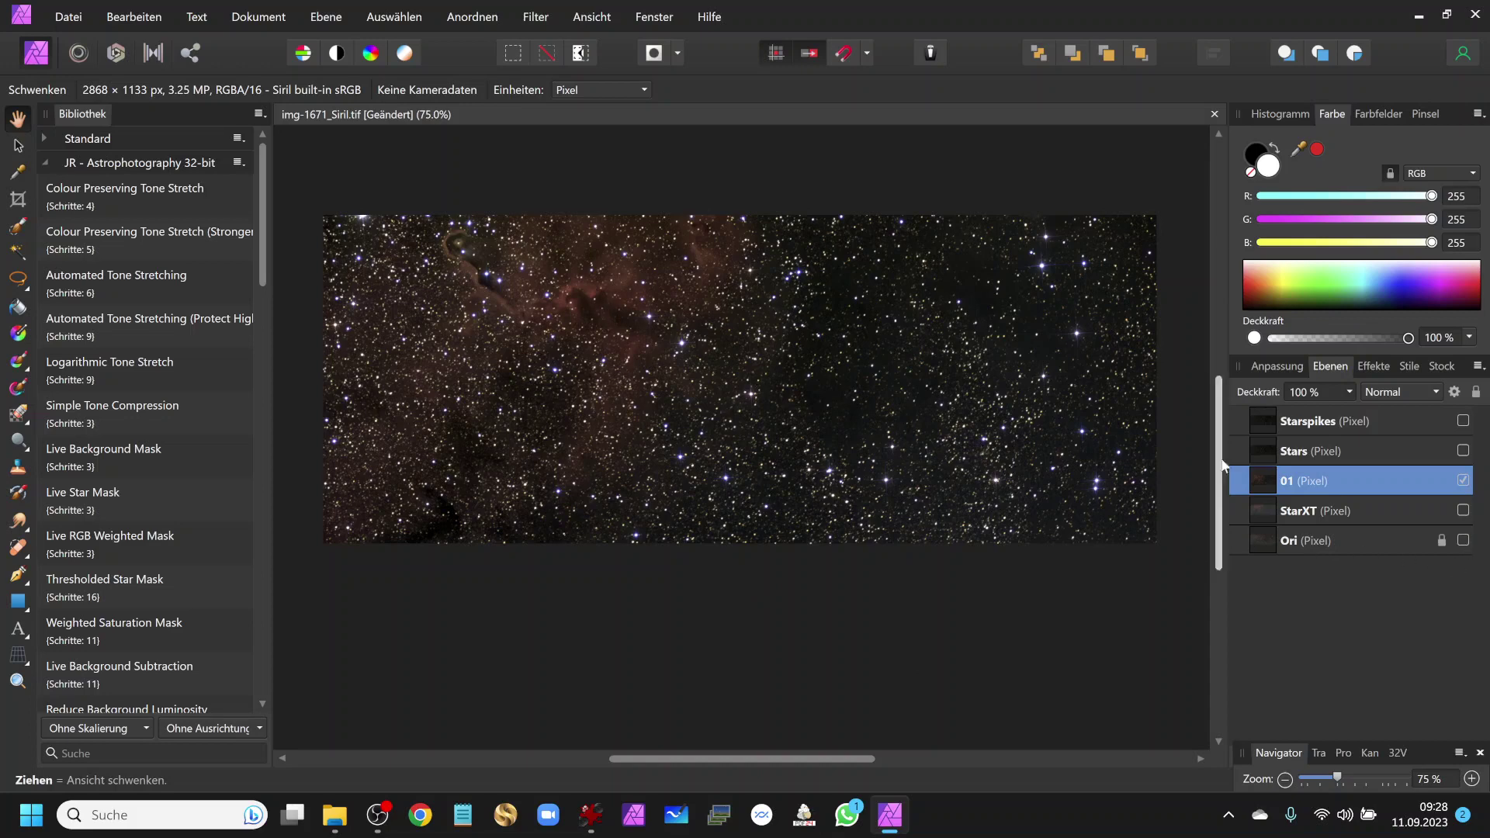
- In the Develop persona, set Contrast -14%, Clarity -100% and Saturation 20%
left_click(117, 53)
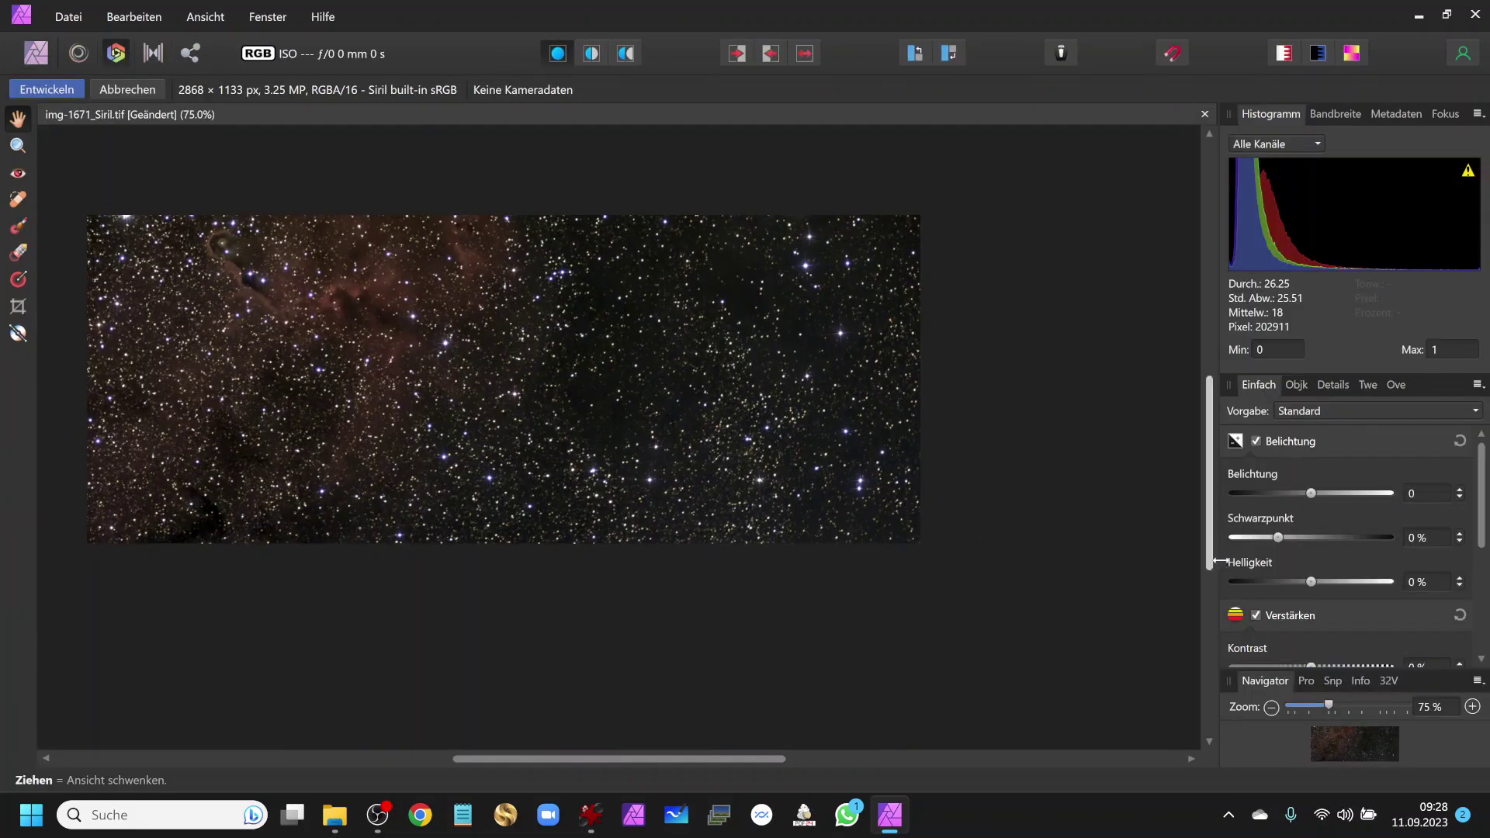
scroll(1484, 543, "down", 1)
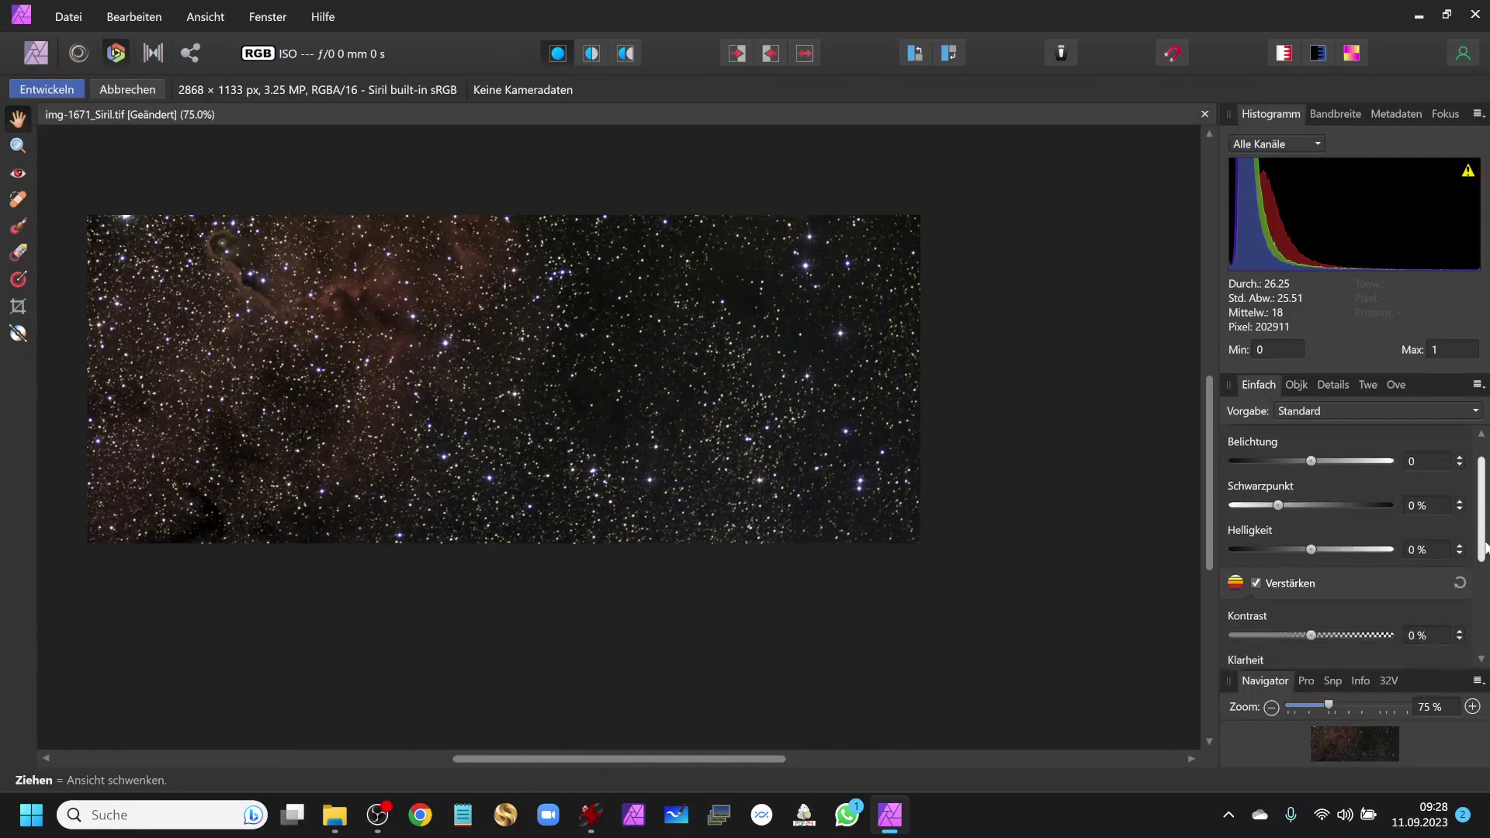
scroll(1484, 548, "down", 3)
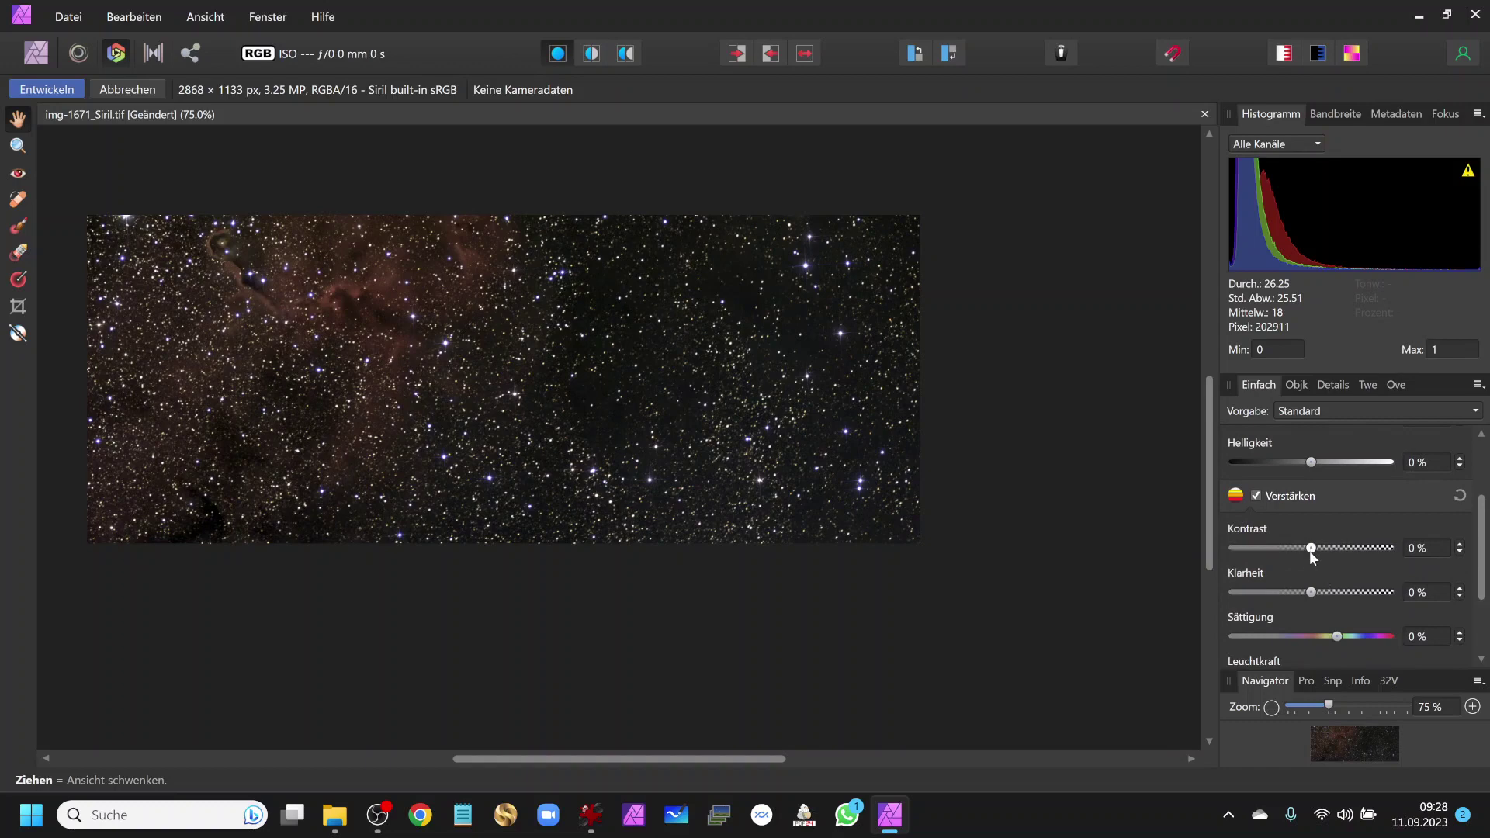
mouse_move(1311, 552)
left_mouse_down()
mouse_move(1291, 553)
mouse_move(1331, 592)
mouse_move(1366, 601)
mouse_move(1190, 602)
left_mouse_up()
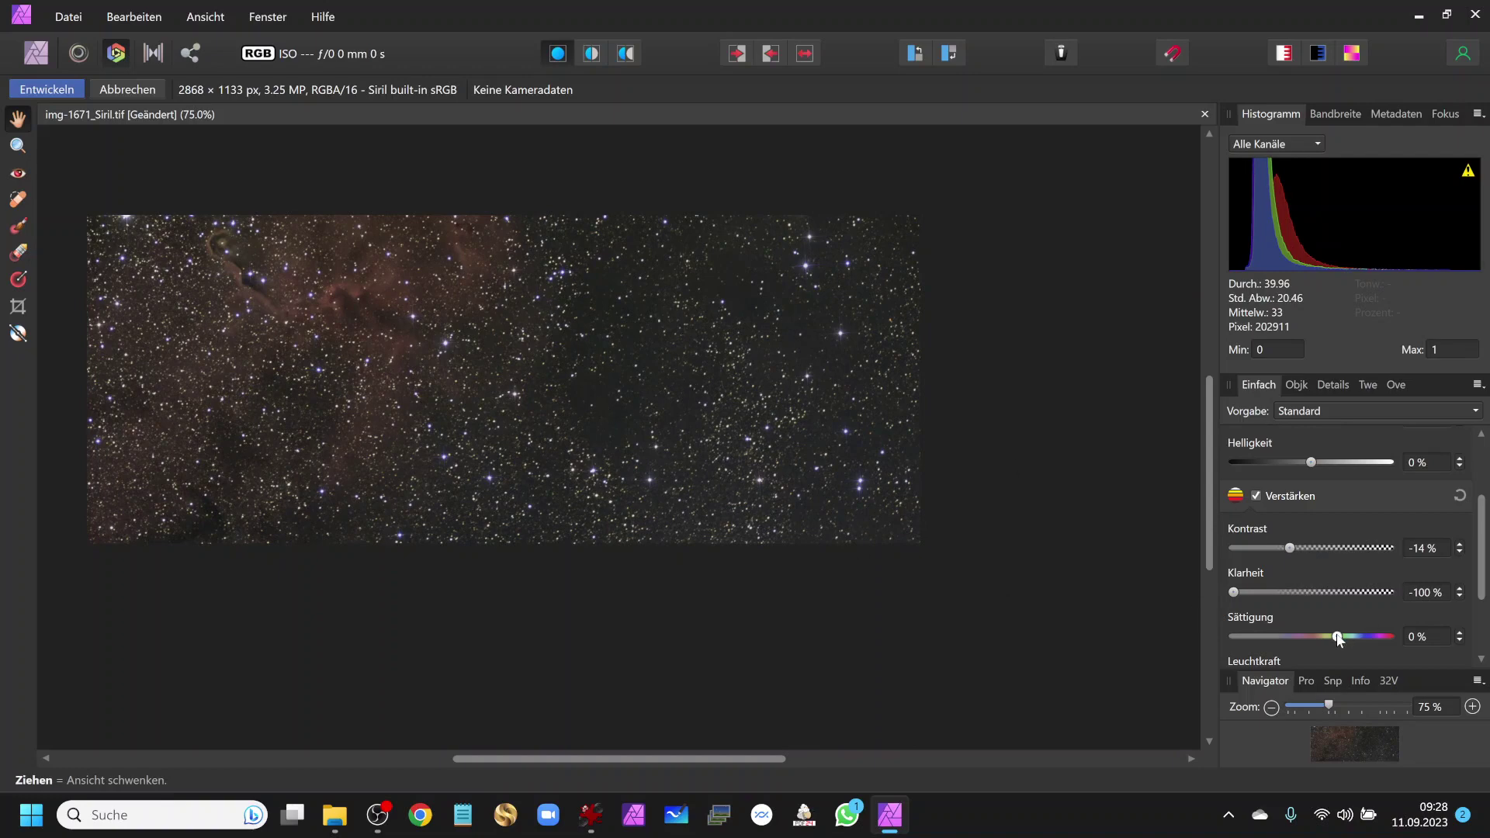
mouse_move(1337, 638)
left_mouse_down()
mouse_move(1401, 638)
mouse_move(1170, 654)
mouse_move(1357, 658)
left_mouse_up()
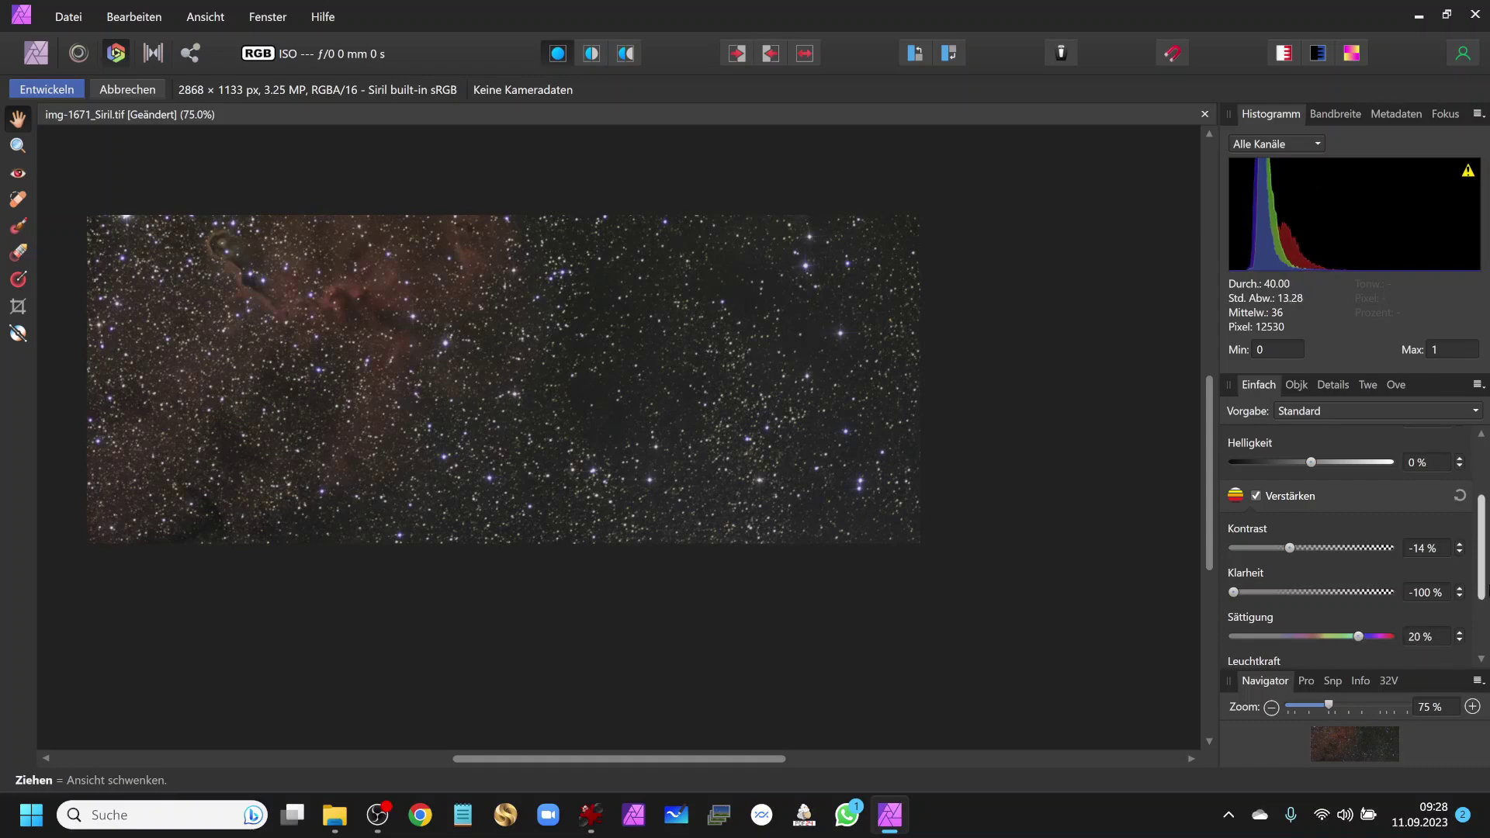
- Enable White Balance with Temperature 10% and Tint 49%
scroll(1485, 590, "down", 3)
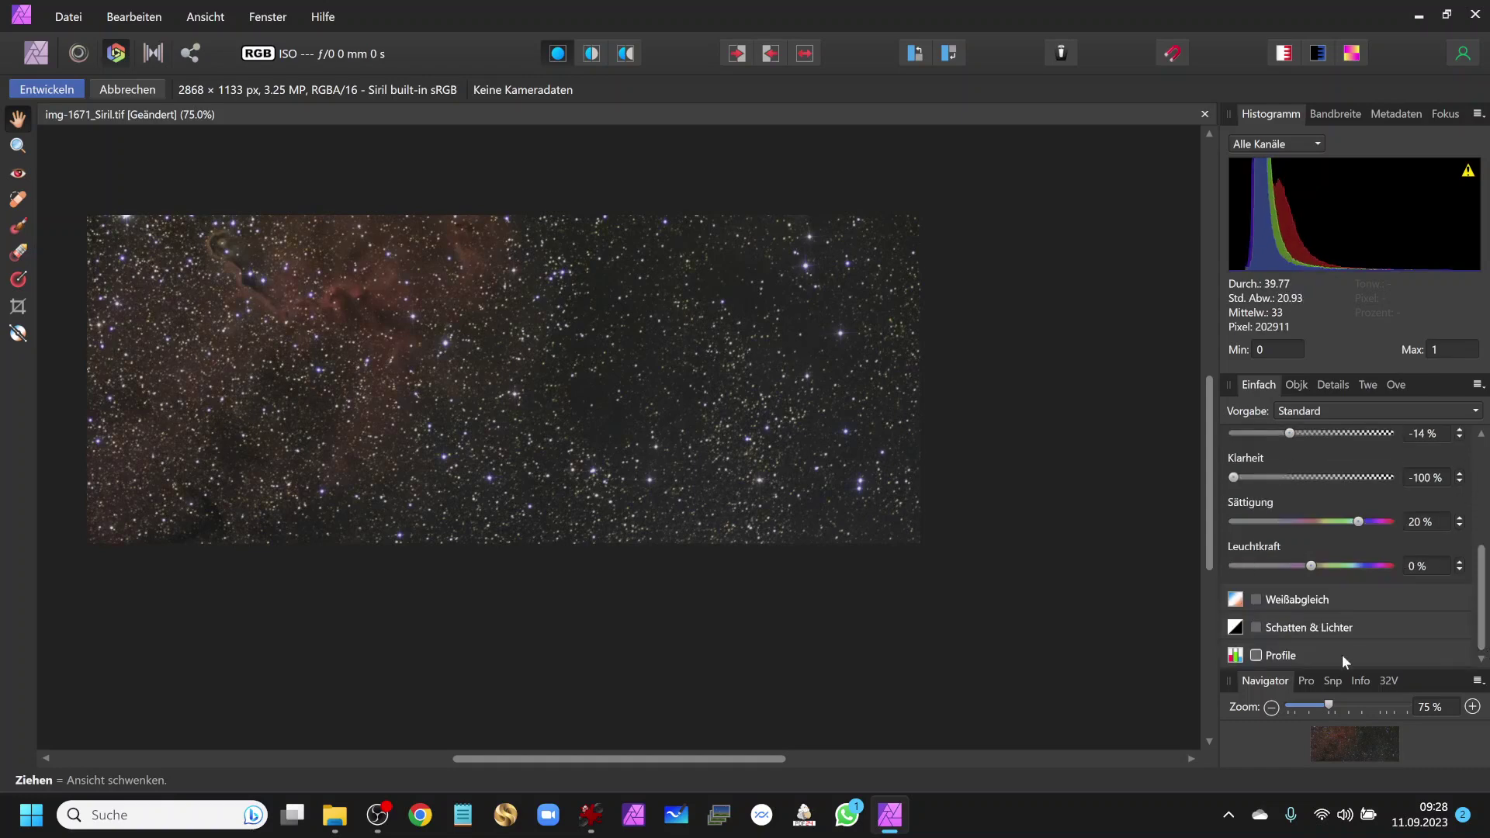
left_click(1256, 599)
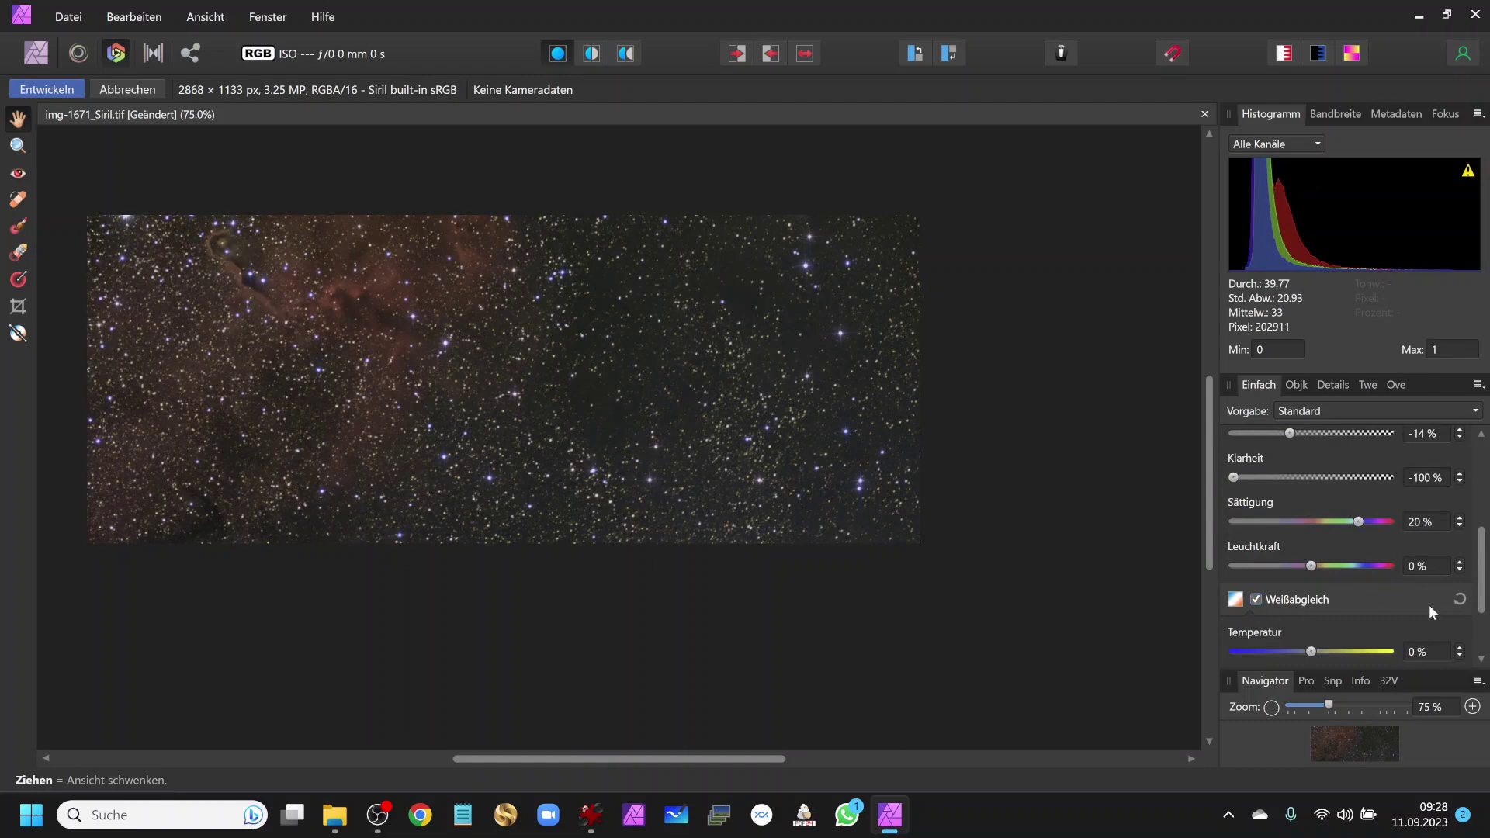
scroll(1389, 636, "down", 2)
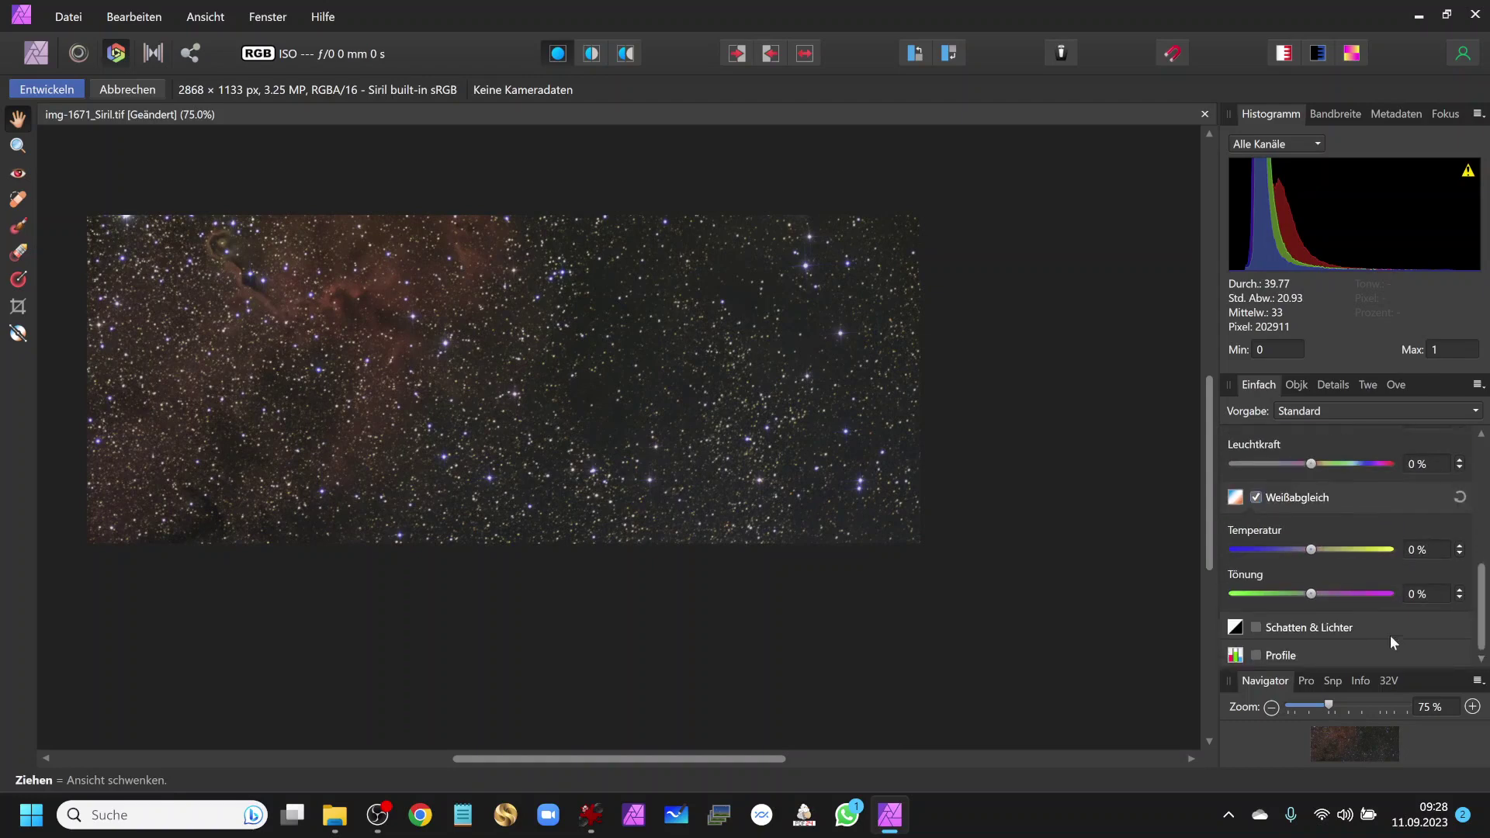
mouse_move(1312, 595)
left_mouse_down()
mouse_move(1207, 610)
mouse_move(1389, 593)
left_mouse_up()
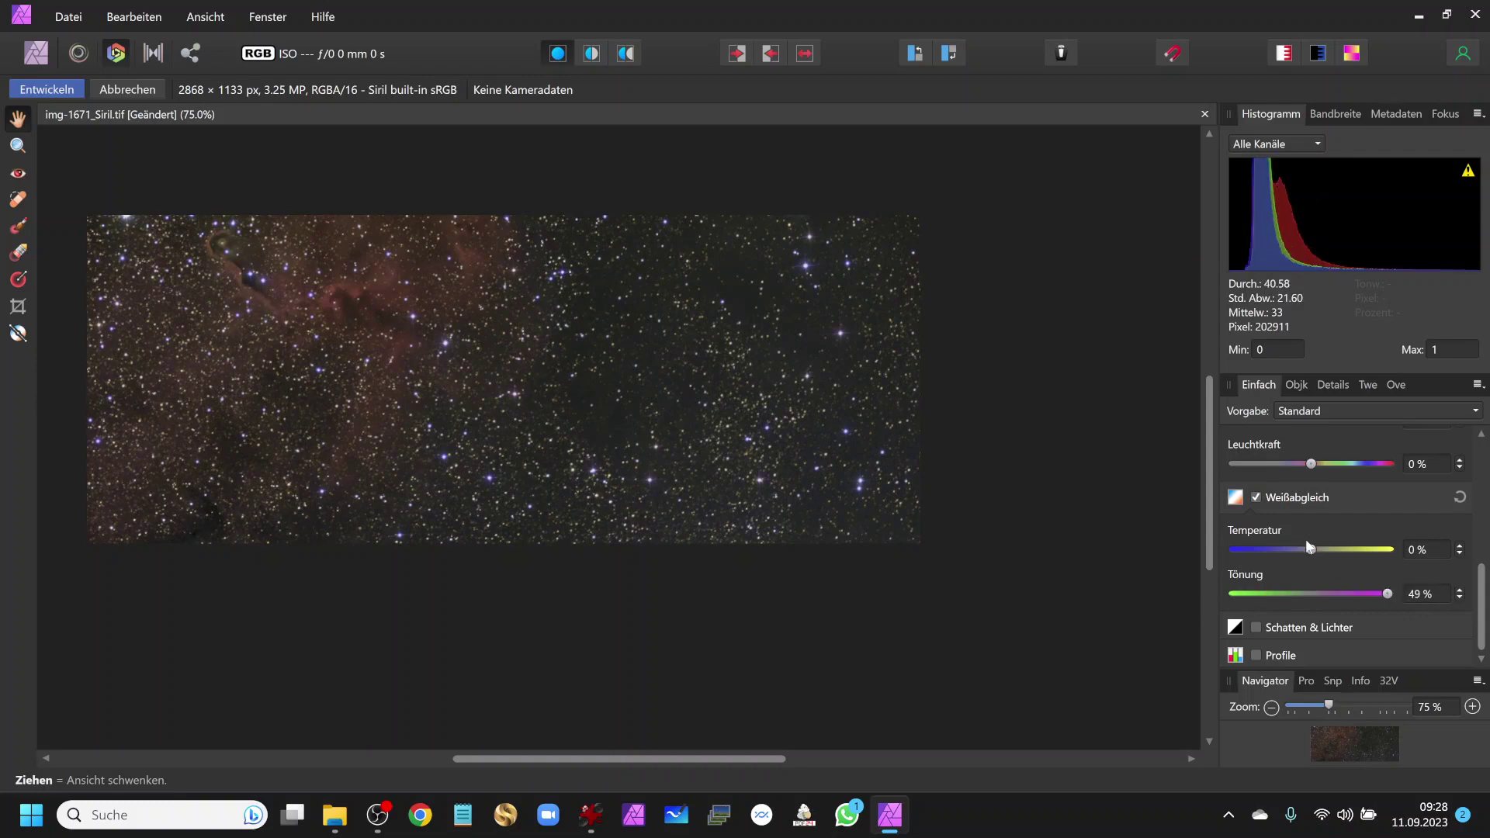
mouse_move(1310, 550)
left_mouse_down()
mouse_move(1449, 553)
mouse_move(1222, 558)
left_mouse_up()
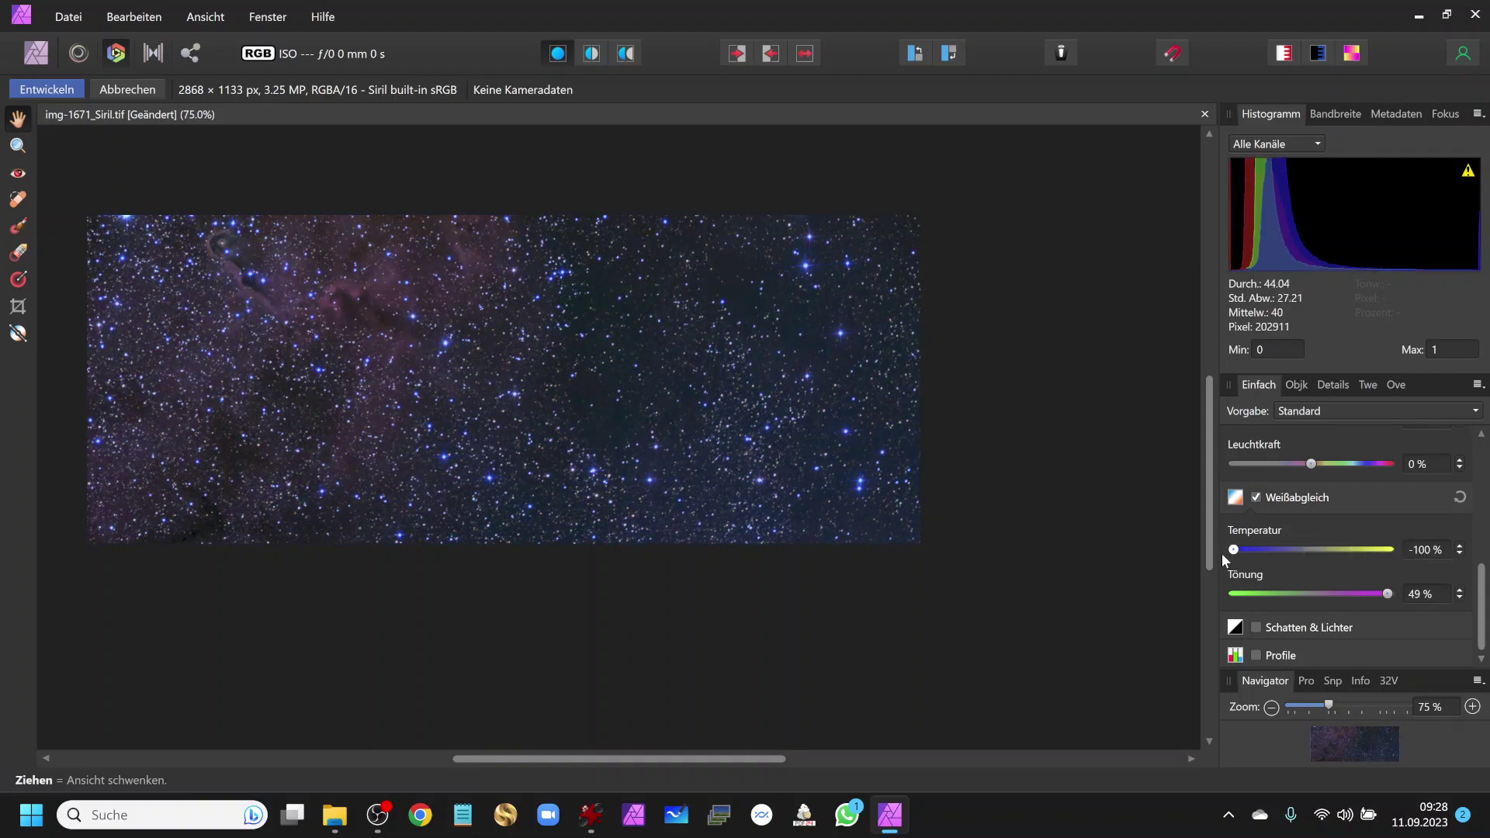
left_click_drag(1222, 555, 1319, 555)
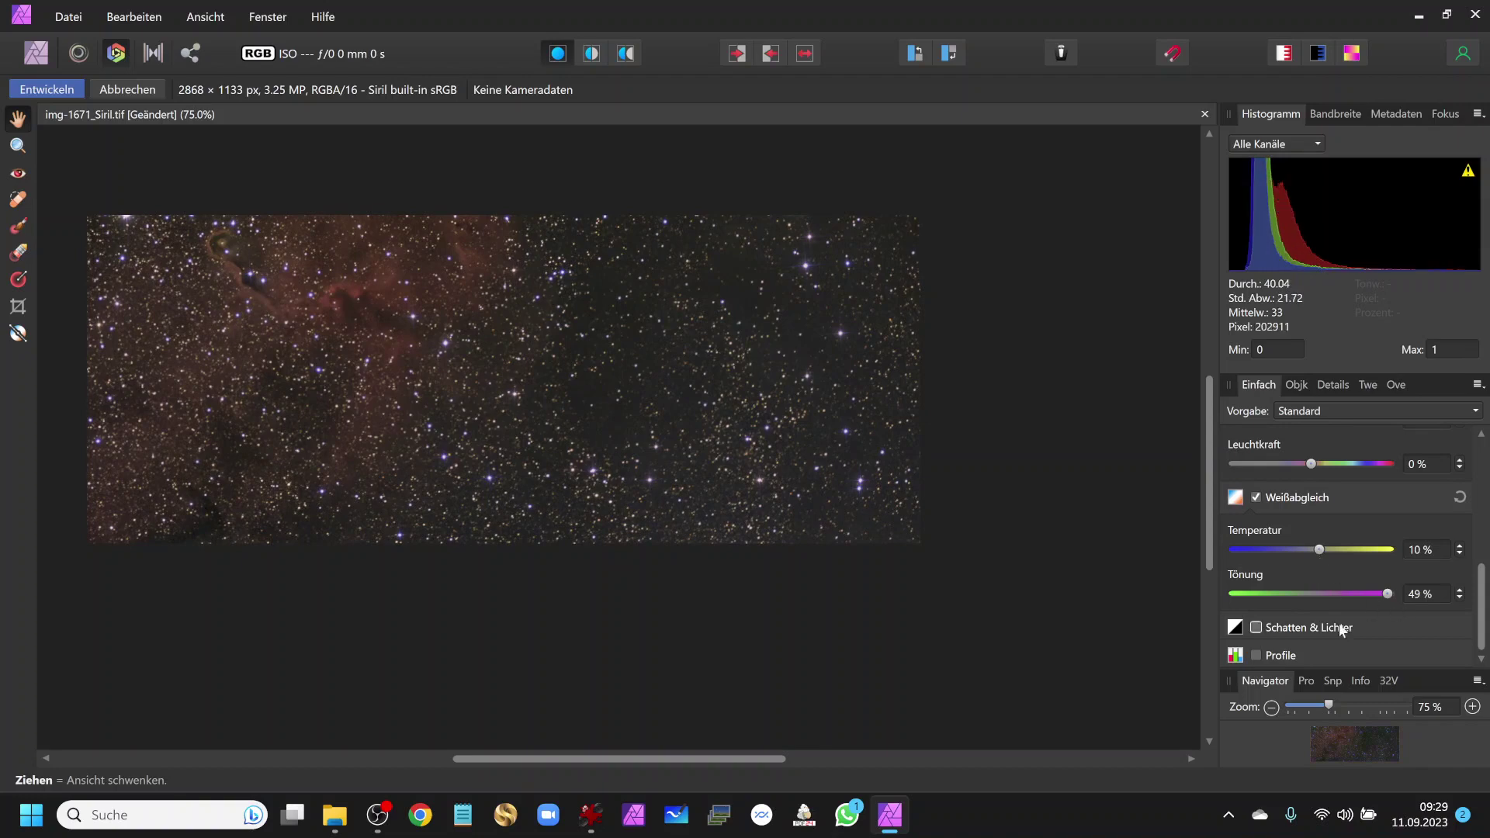
- Enable Shadows & Highlights with Shadows -3% and Highlights 17%
left_click(1256, 627)
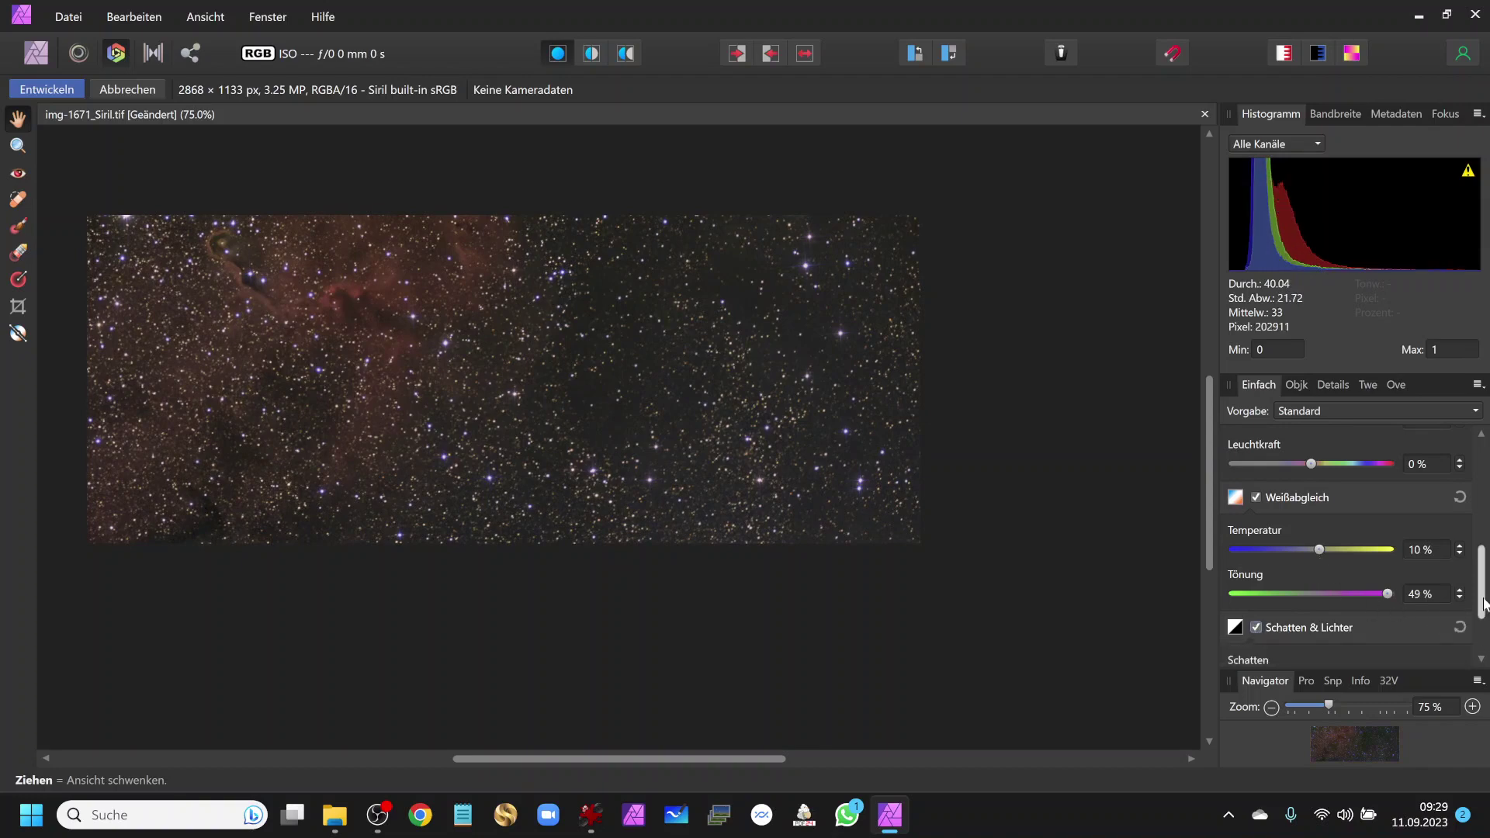
scroll(1484, 640, "down", 2)
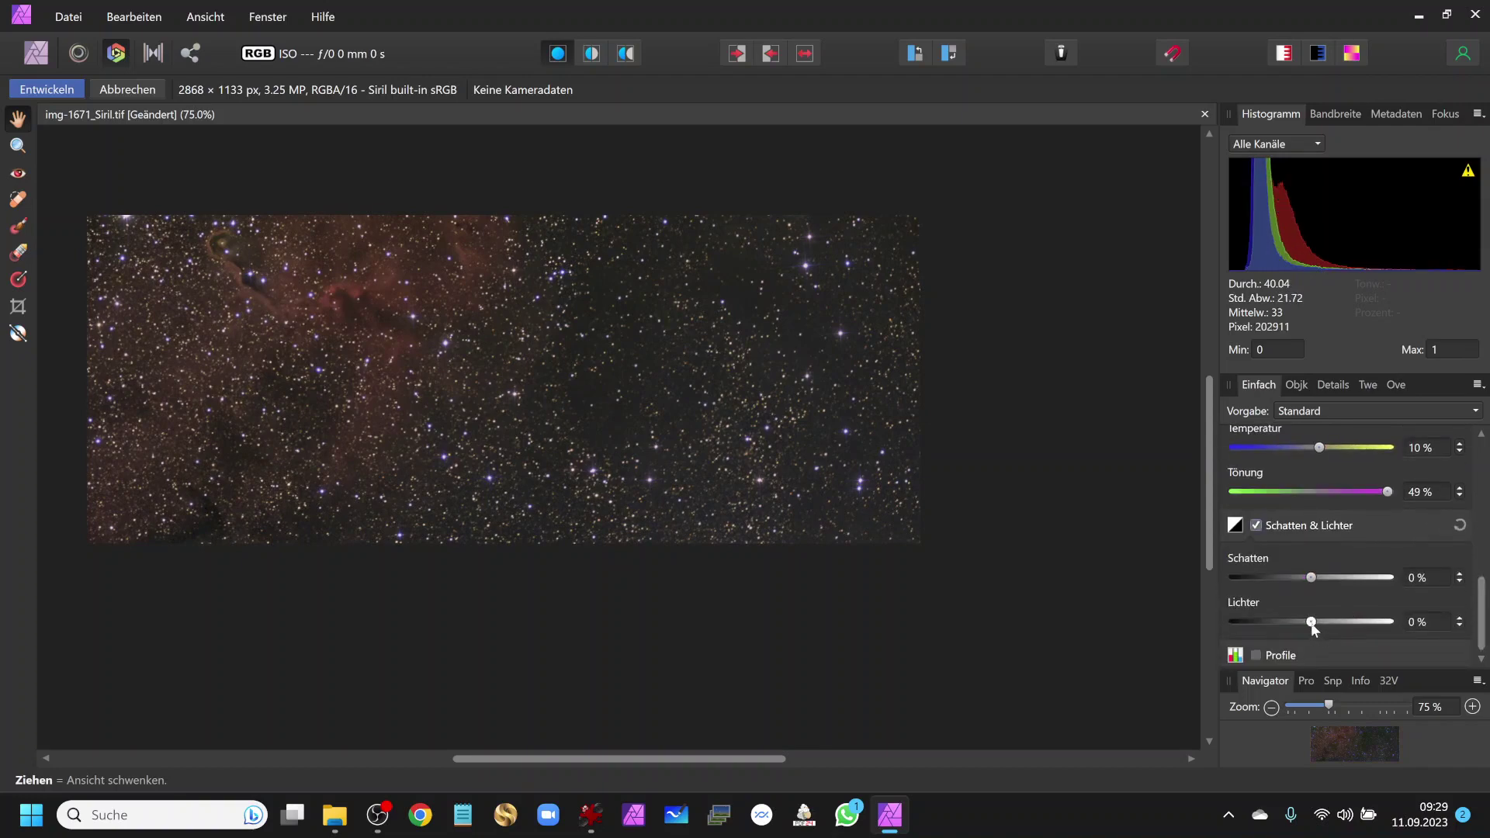
left_click_drag(1310, 625, 1350, 621)
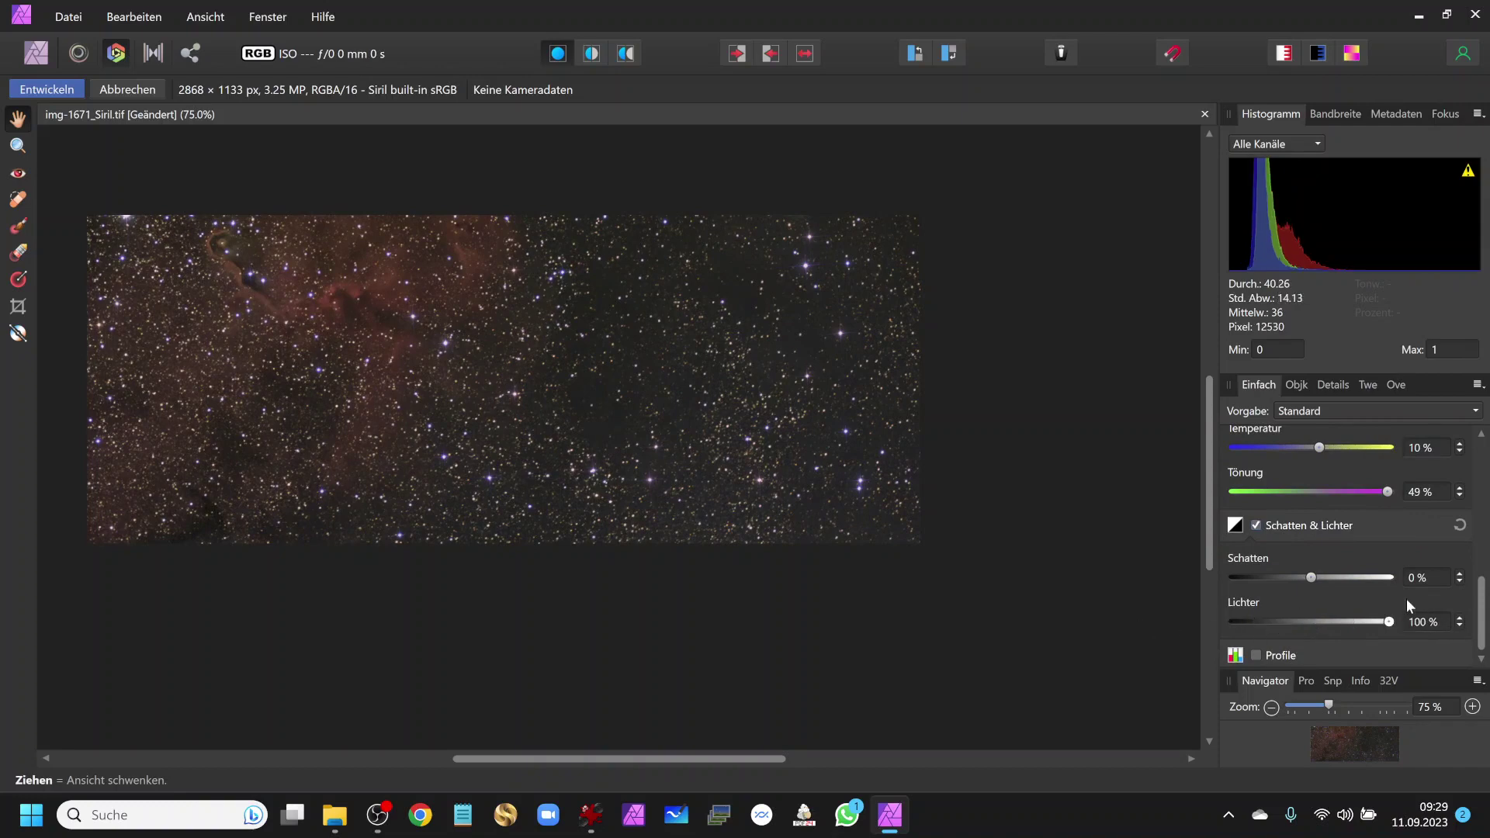
mouse_move(1388, 621)
left_mouse_down()
mouse_move(1176, 612)
mouse_move(1388, 621)
mouse_move(1287, 622)
mouse_move(1327, 623)
mouse_move(1282, 580)
mouse_move(1201, 576)
mouse_move(1387, 576)
mouse_move(1310, 576)
left_mouse_up()
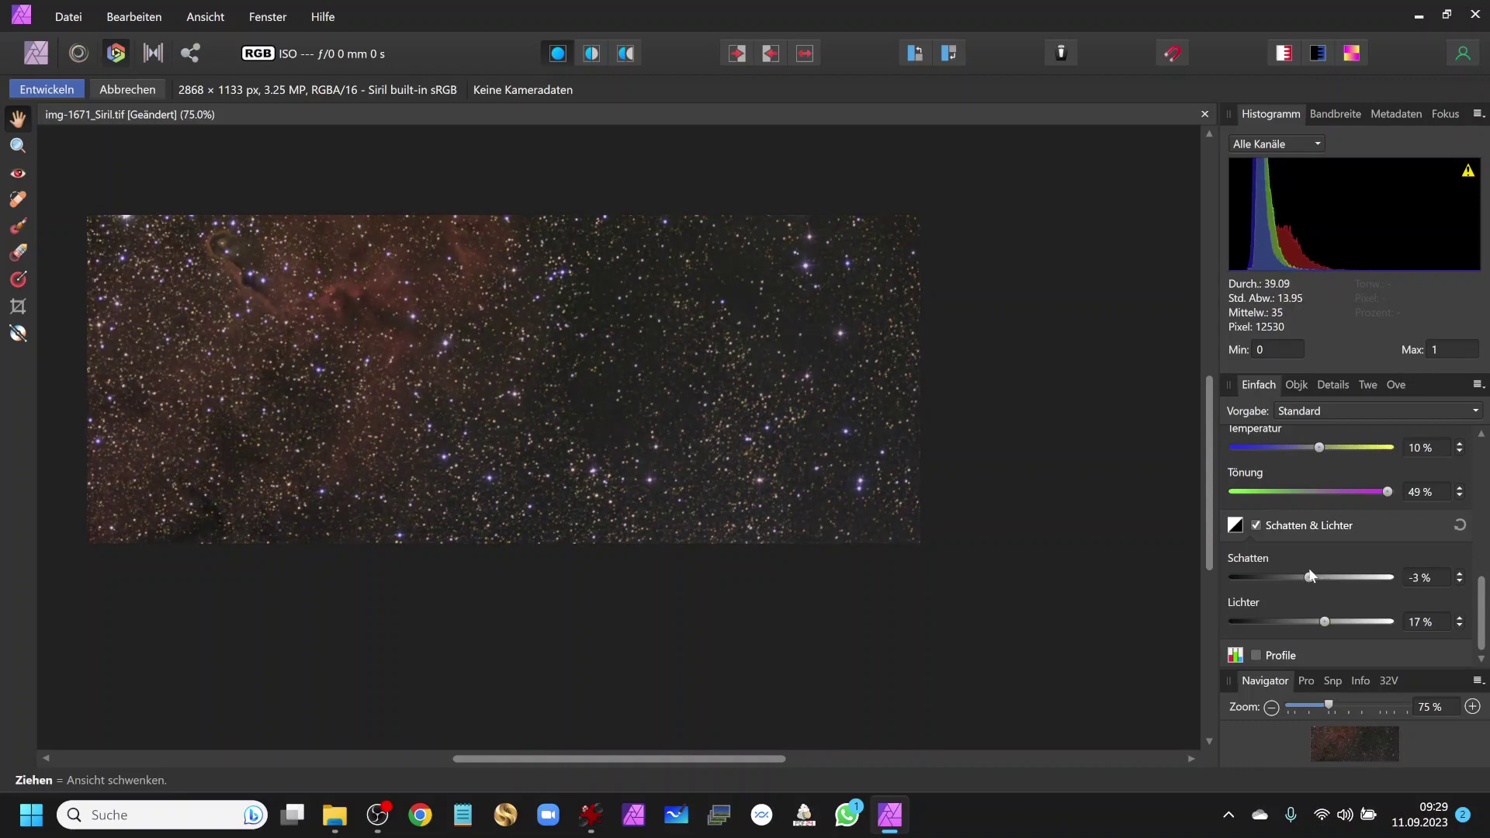
- Try Enhance Detail, turn it back off, and commit the Develop edits
left_click(1328, 384)
left_click(1259, 441)
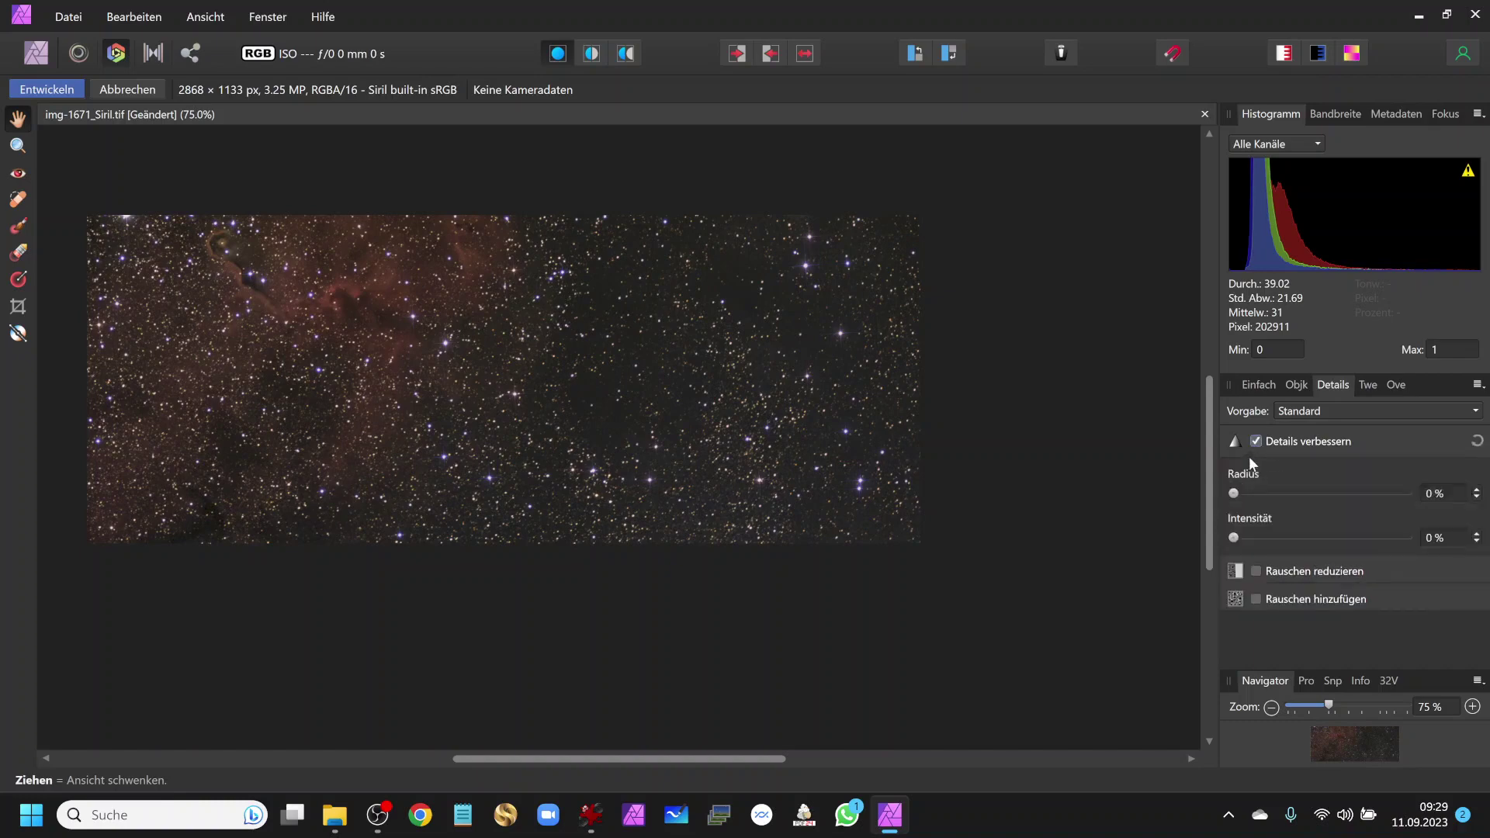
left_click_drag(1233, 492, 1302, 493)
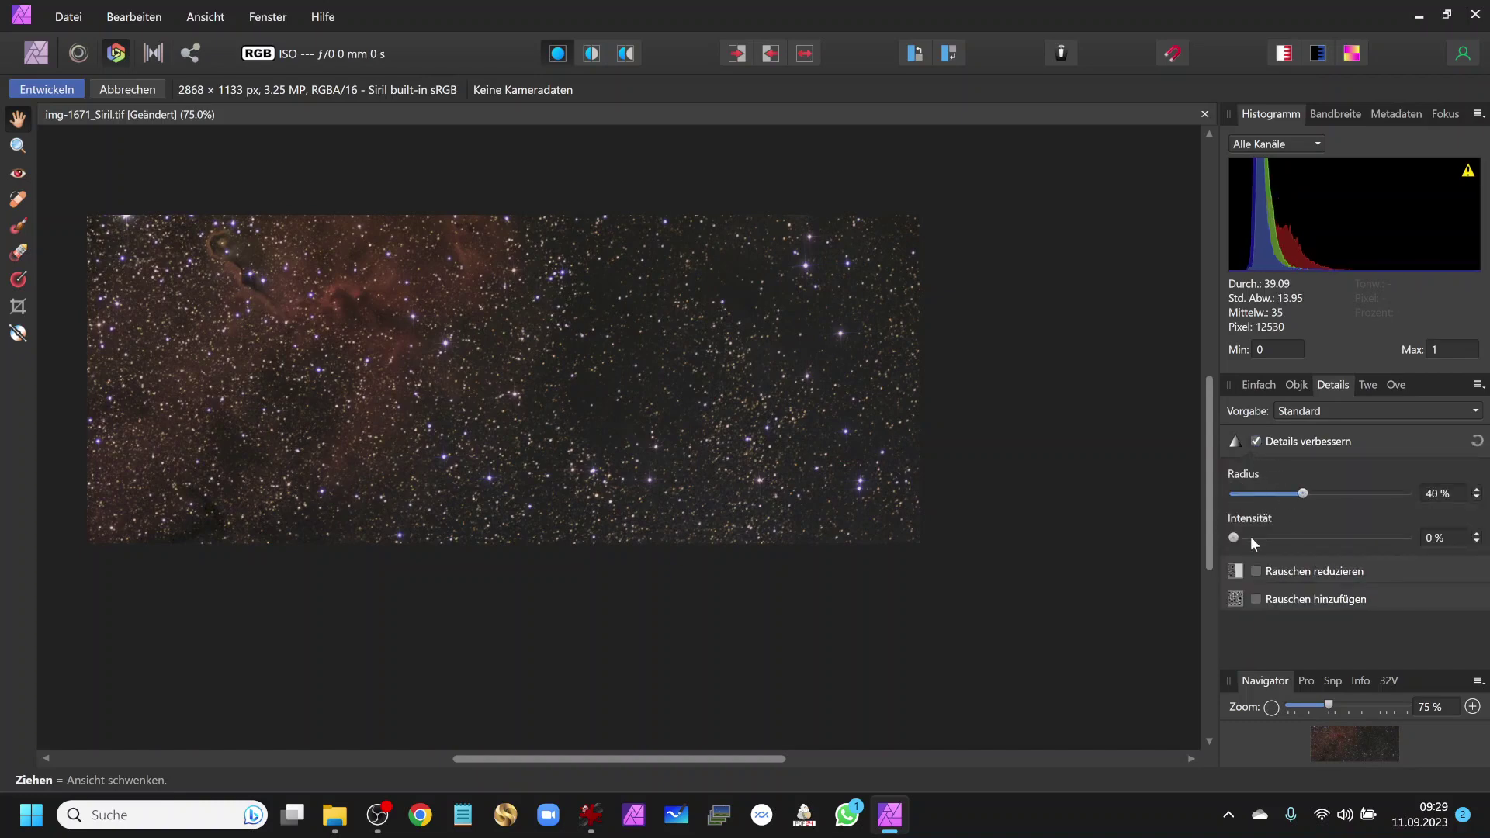
mouse_move(1234, 537)
left_mouse_down()
mouse_move(1336, 538)
mouse_move(1212, 535)
left_mouse_up()
left_click(1255, 441)
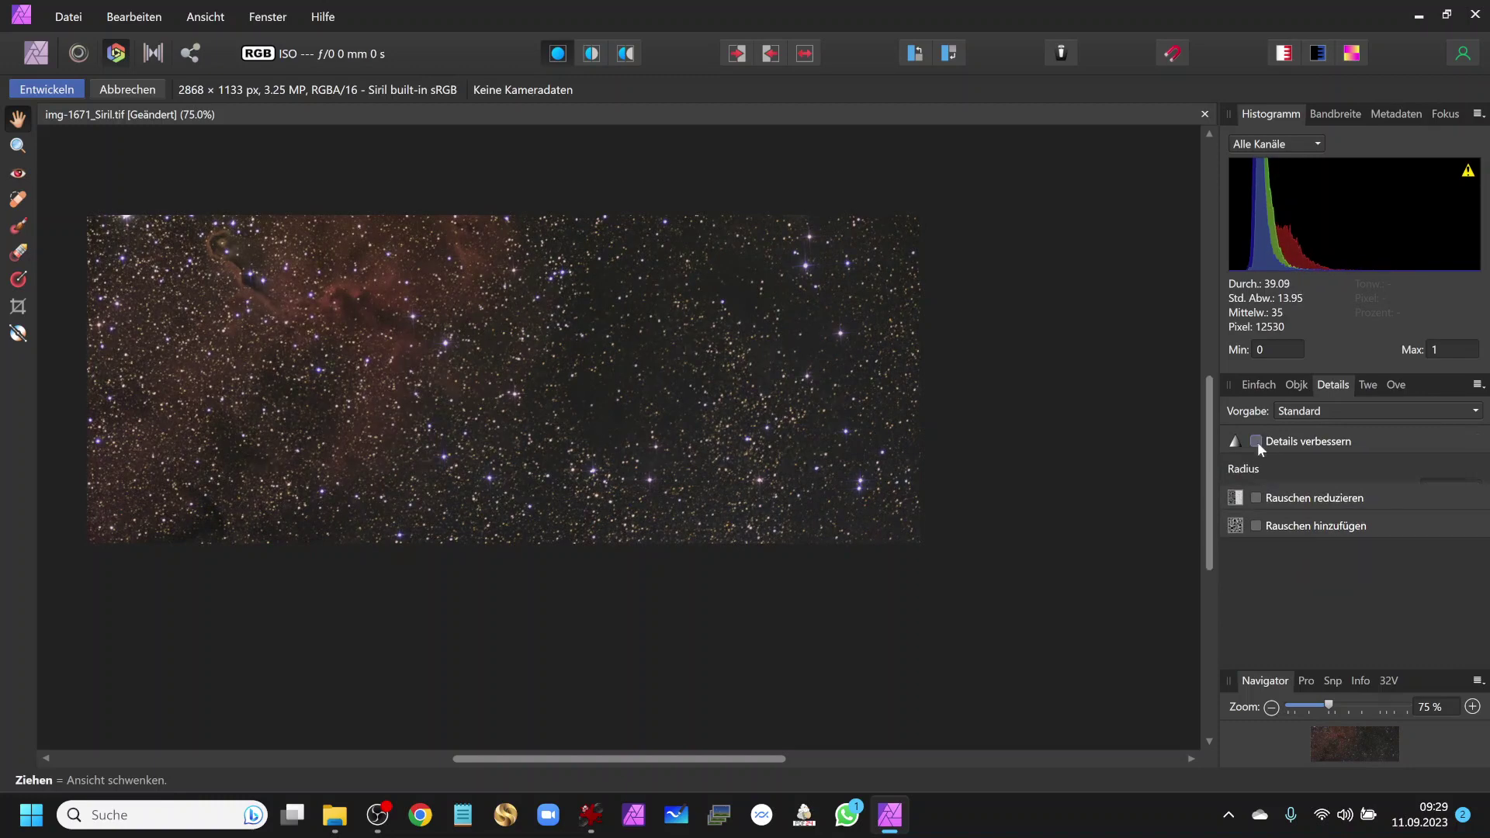
left_click(58, 89)
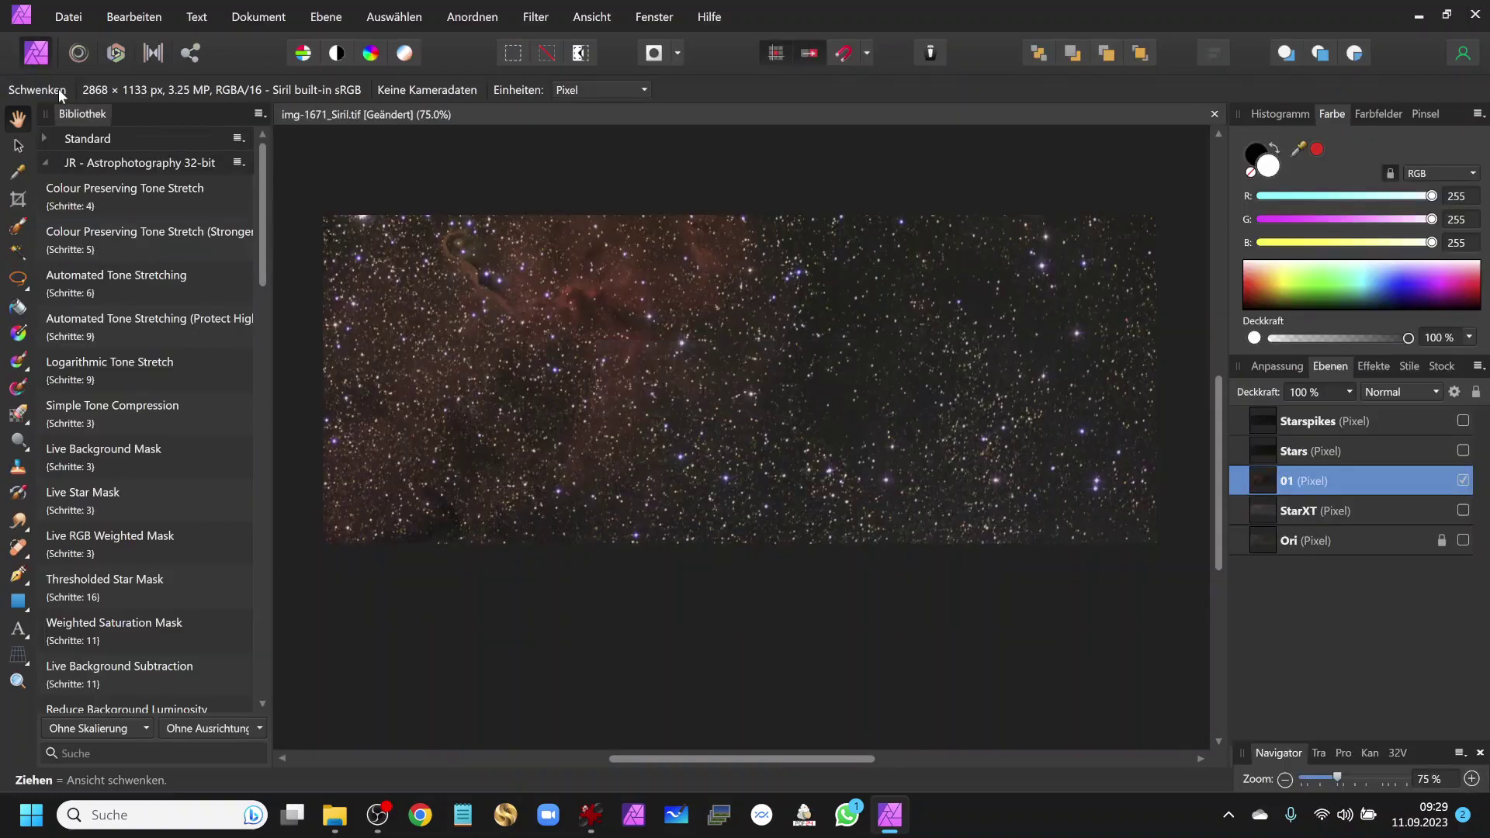
- Start the Remove Background filter and sample the background on a dark patch of empty sky
left_click_drag(770, 379, 732, 400)
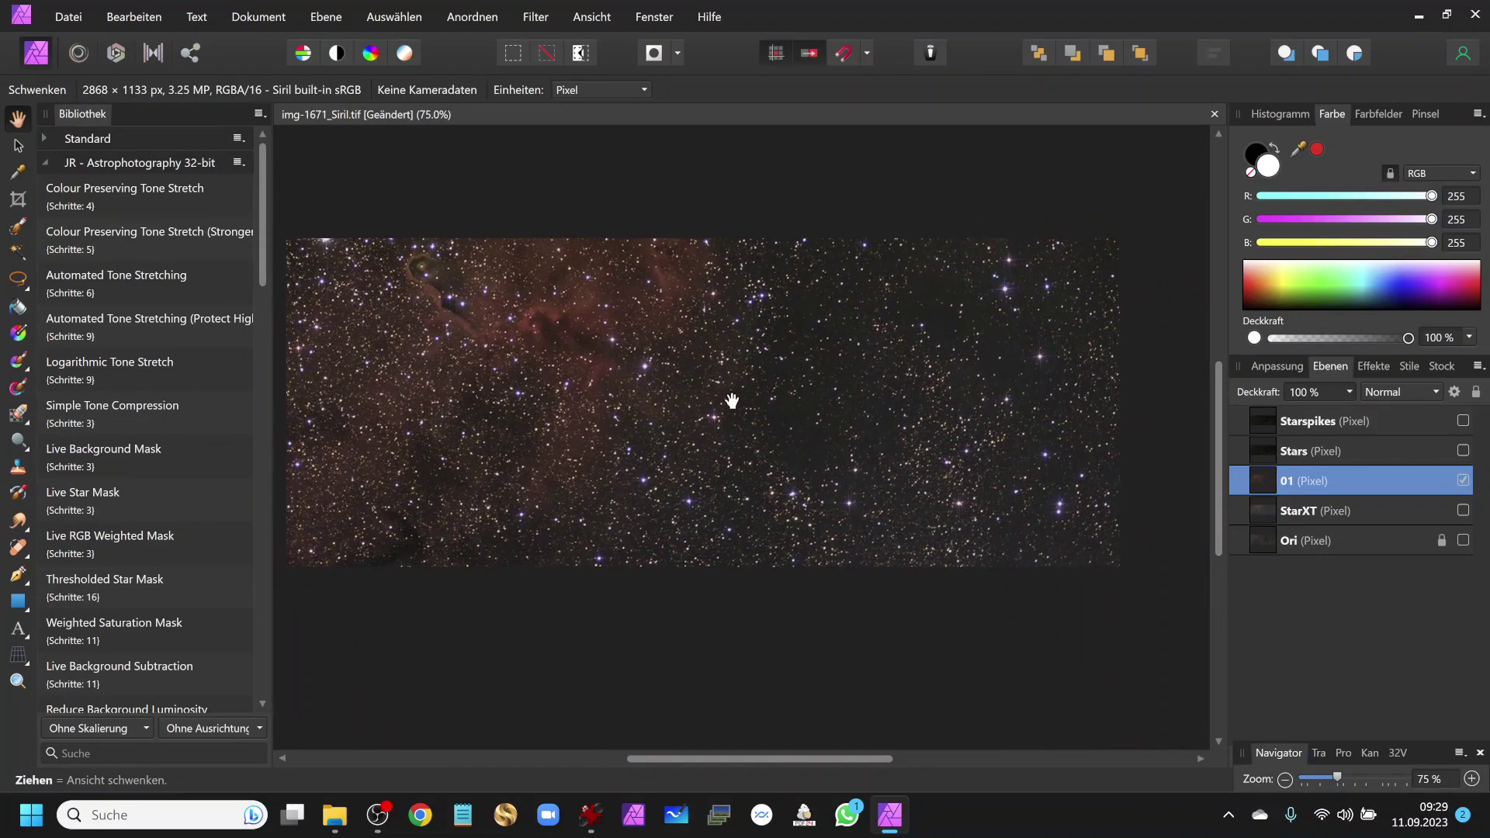
left_click(534, 19)
mouse_move(571, 165)
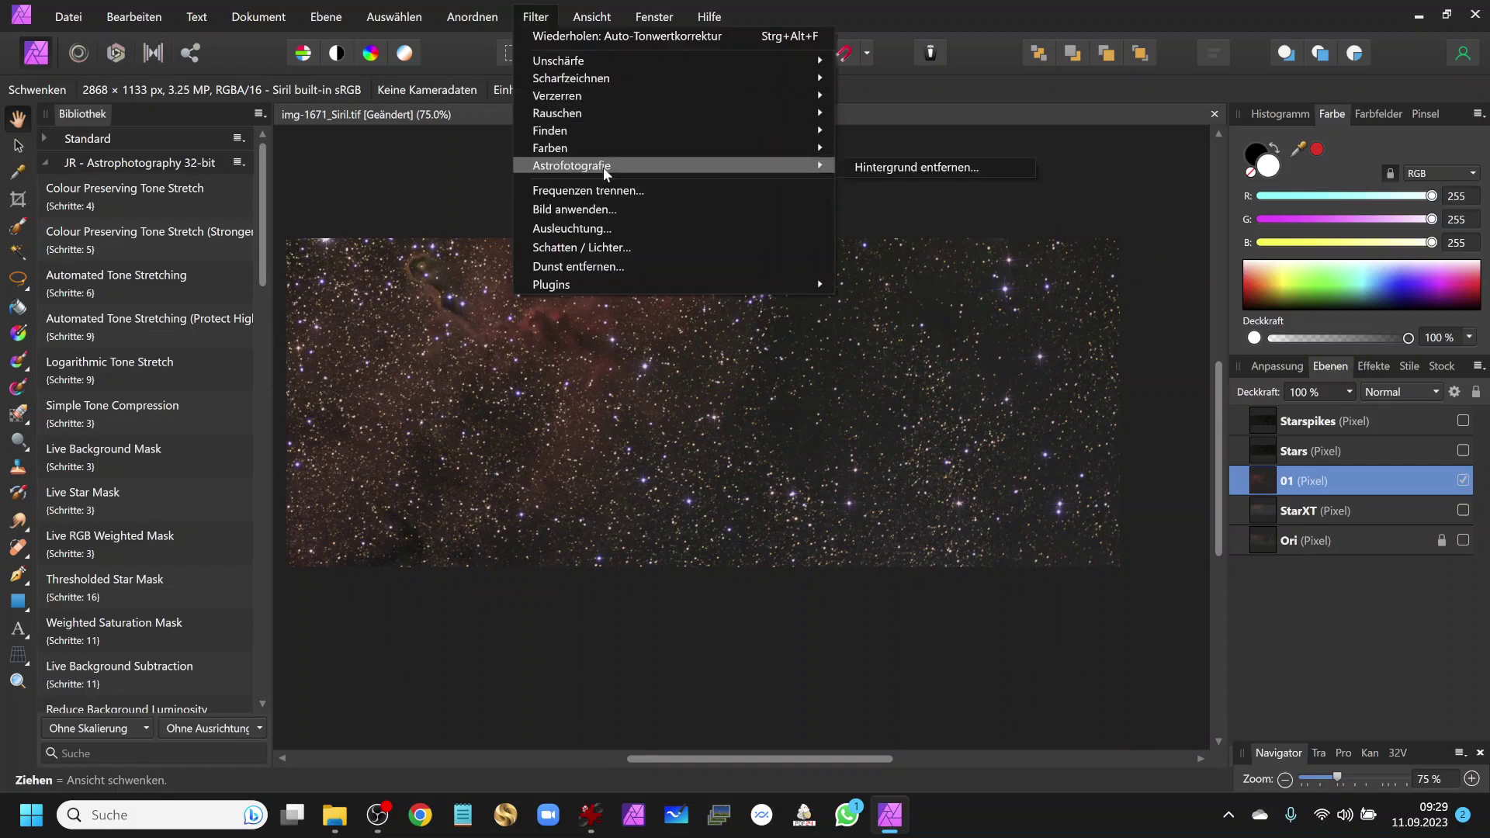
left_click(917, 167)
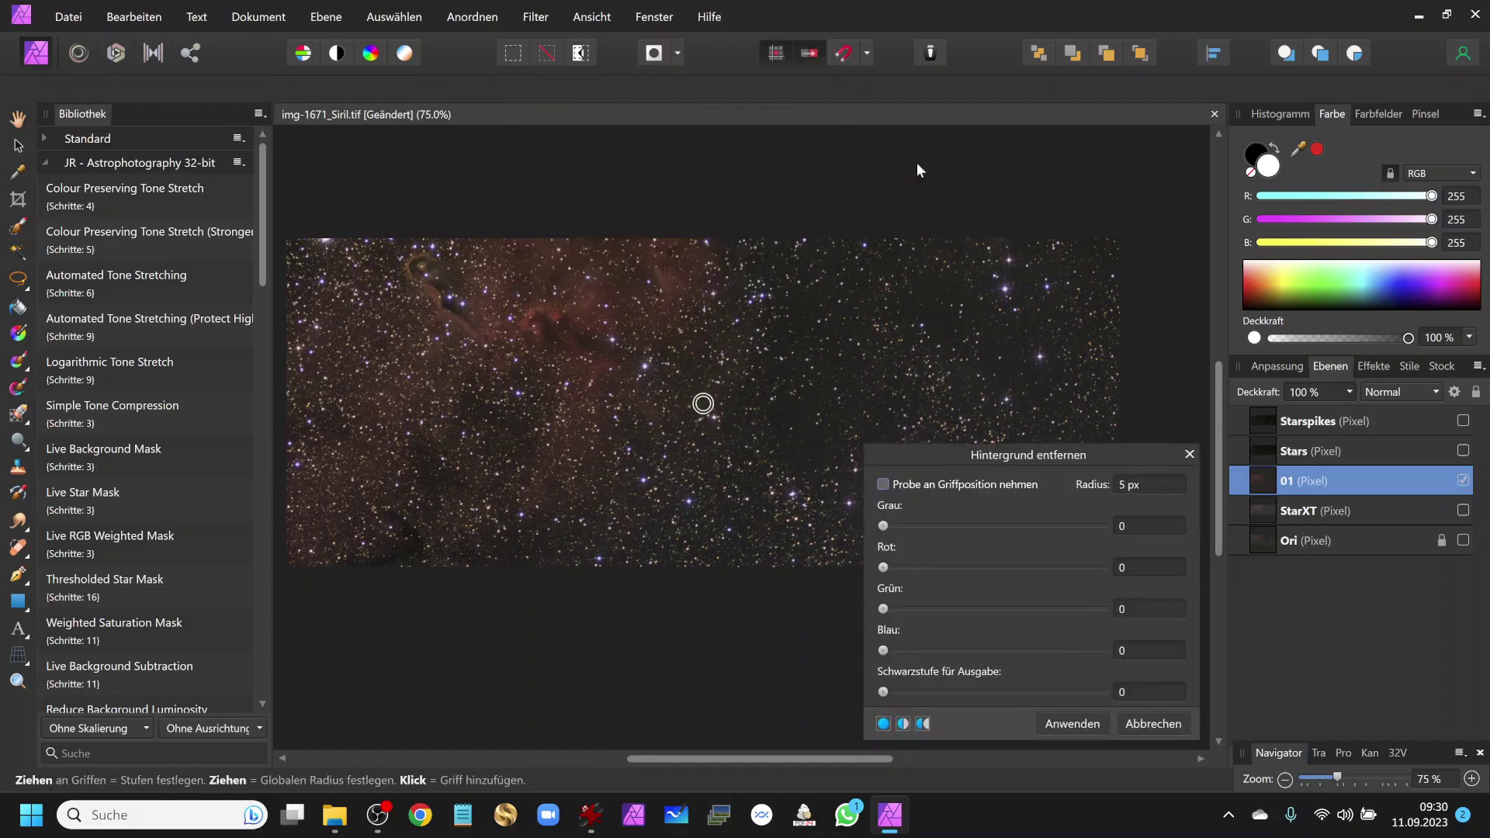
left_click_drag(703, 403, 795, 422)
left_click(882, 484)
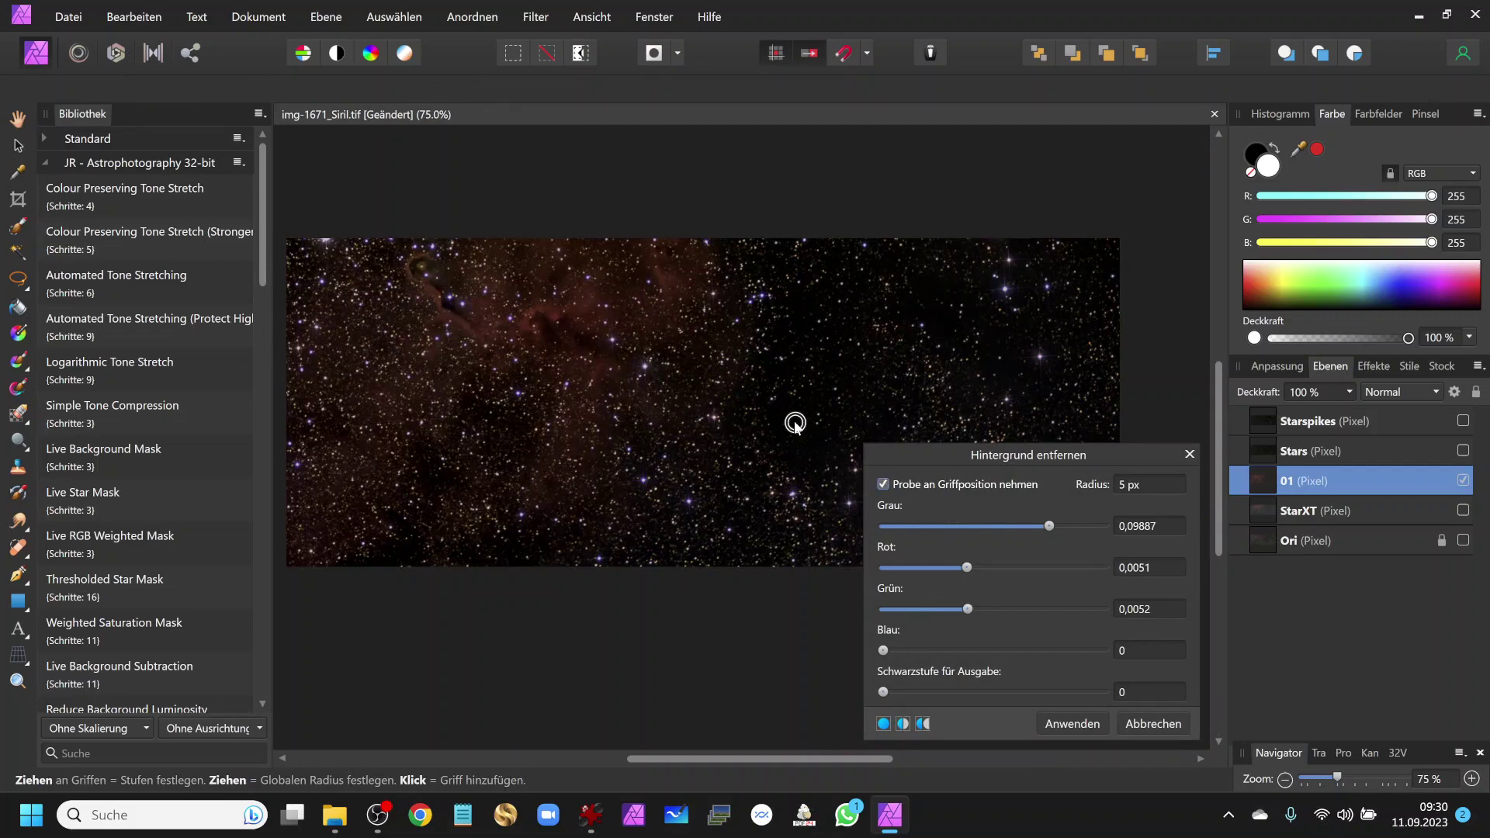
left_click_drag(794, 423, 763, 428)
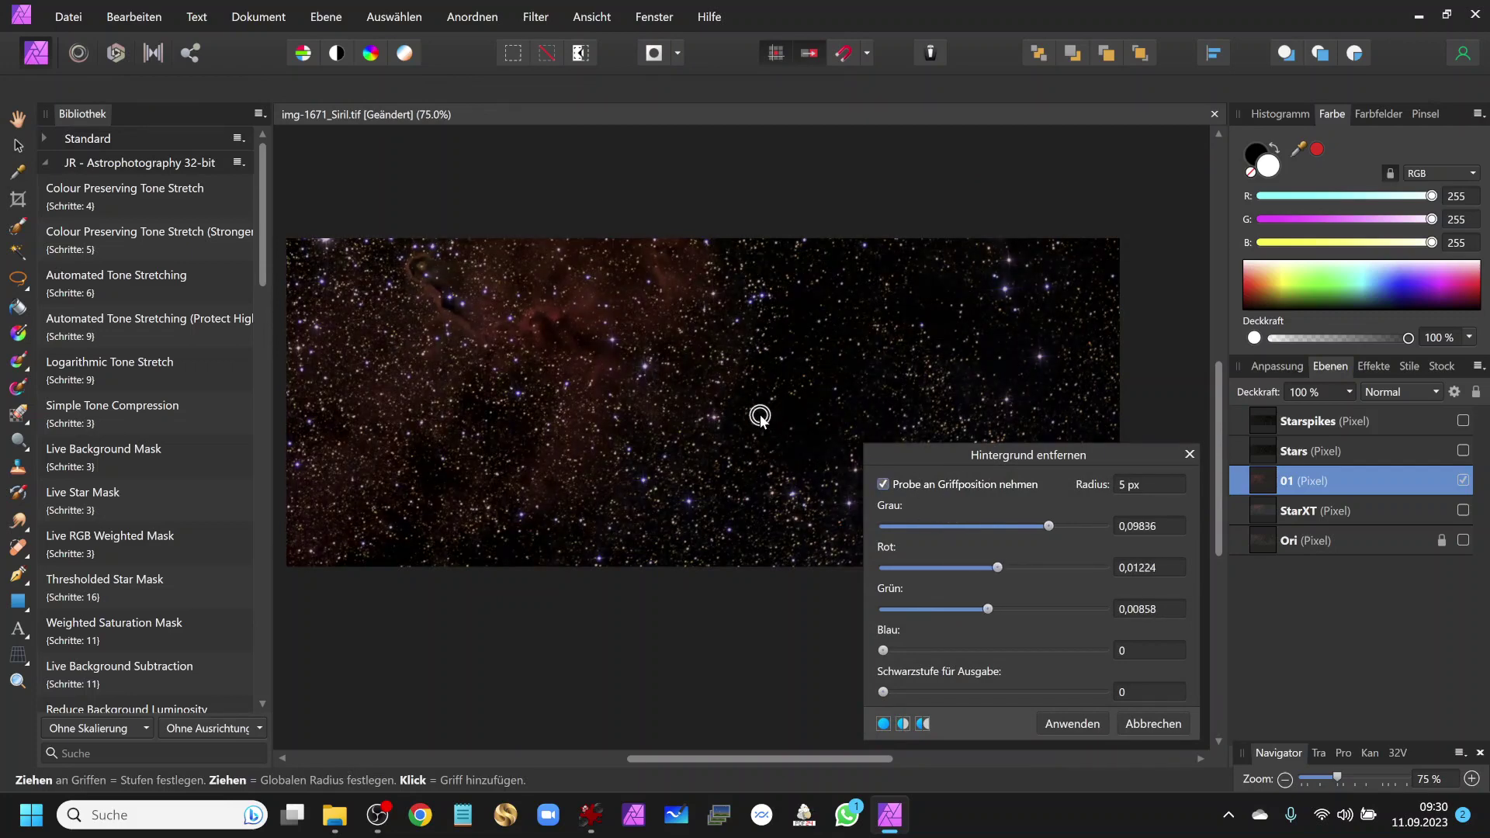
mouse_move(764, 428)
left_mouse_down()
mouse_move(796, 450)
mouse_move(819, 438)
left_mouse_up()
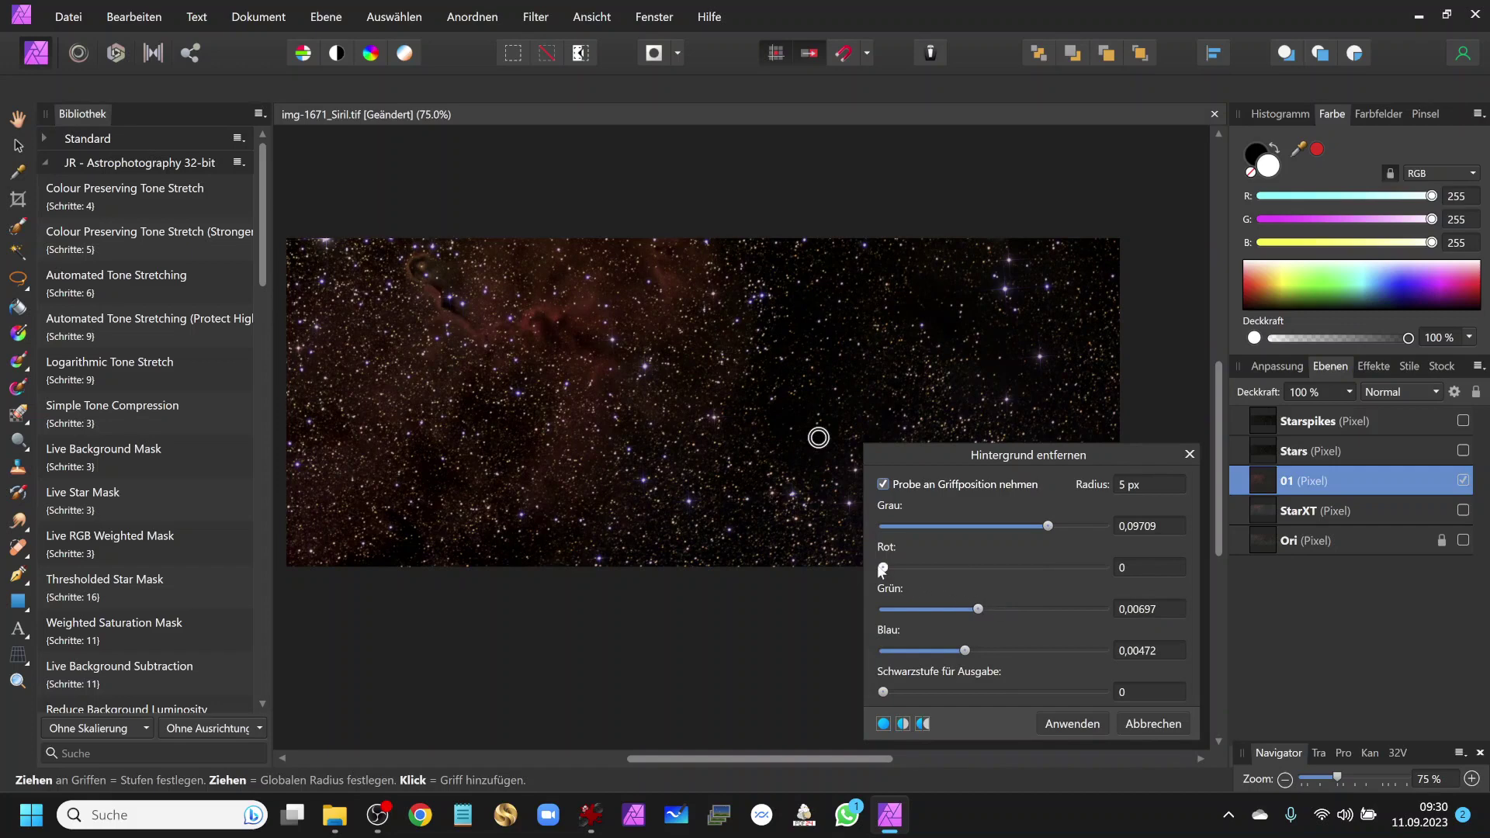
- Set red correction to 0 and output black level to 0,04864, and apply
mouse_move(882, 568)
left_mouse_down()
mouse_move(1110, 580)
mouse_move(867, 566)
left_mouse_up()
mouse_move(883, 692)
left_mouse_down()
mouse_move(1110, 689)
mouse_move(964, 691)
mouse_move(1019, 693)
left_mouse_up()
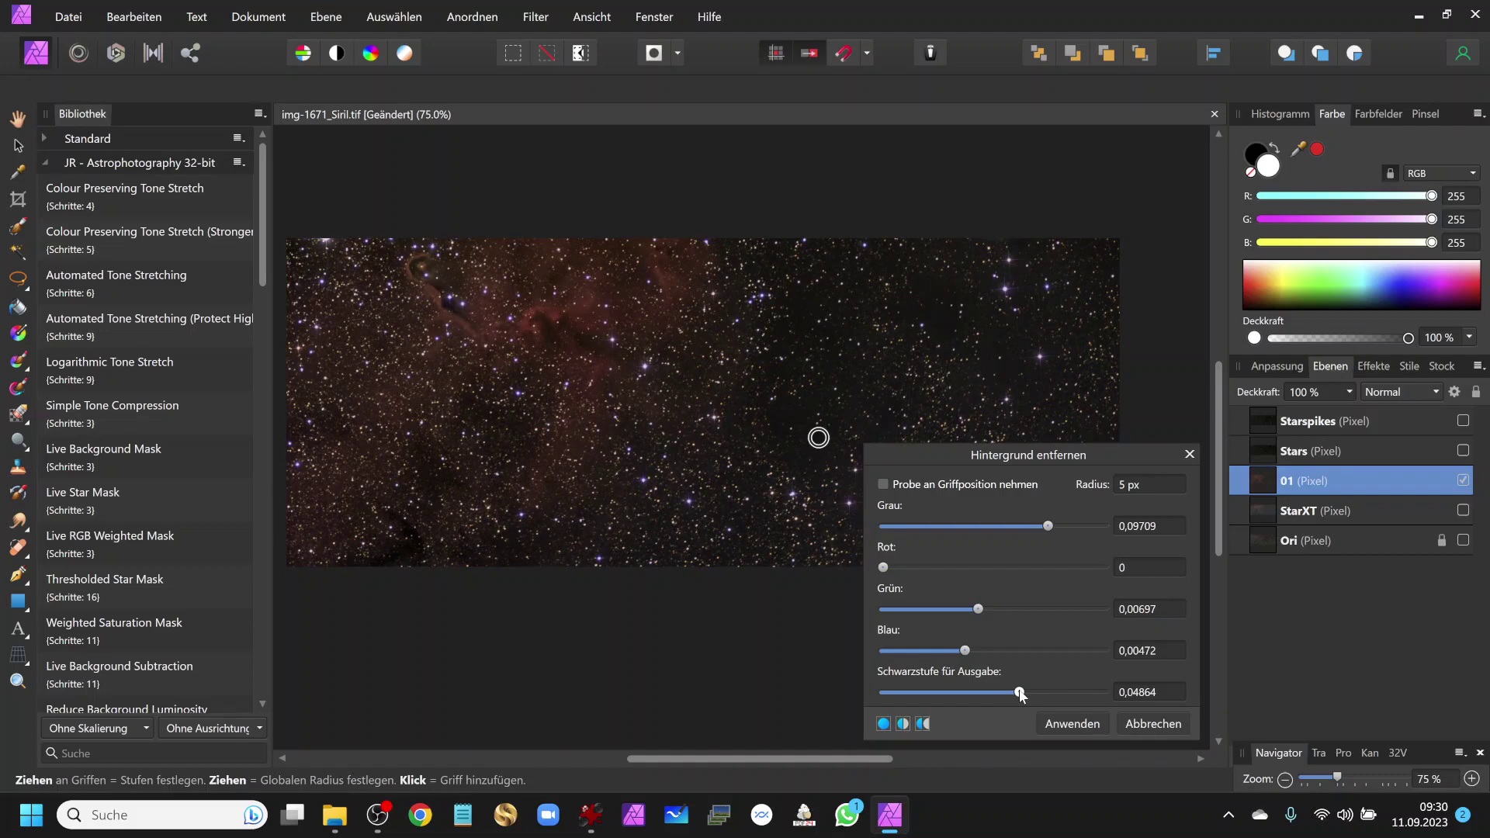
left_click(1073, 725)
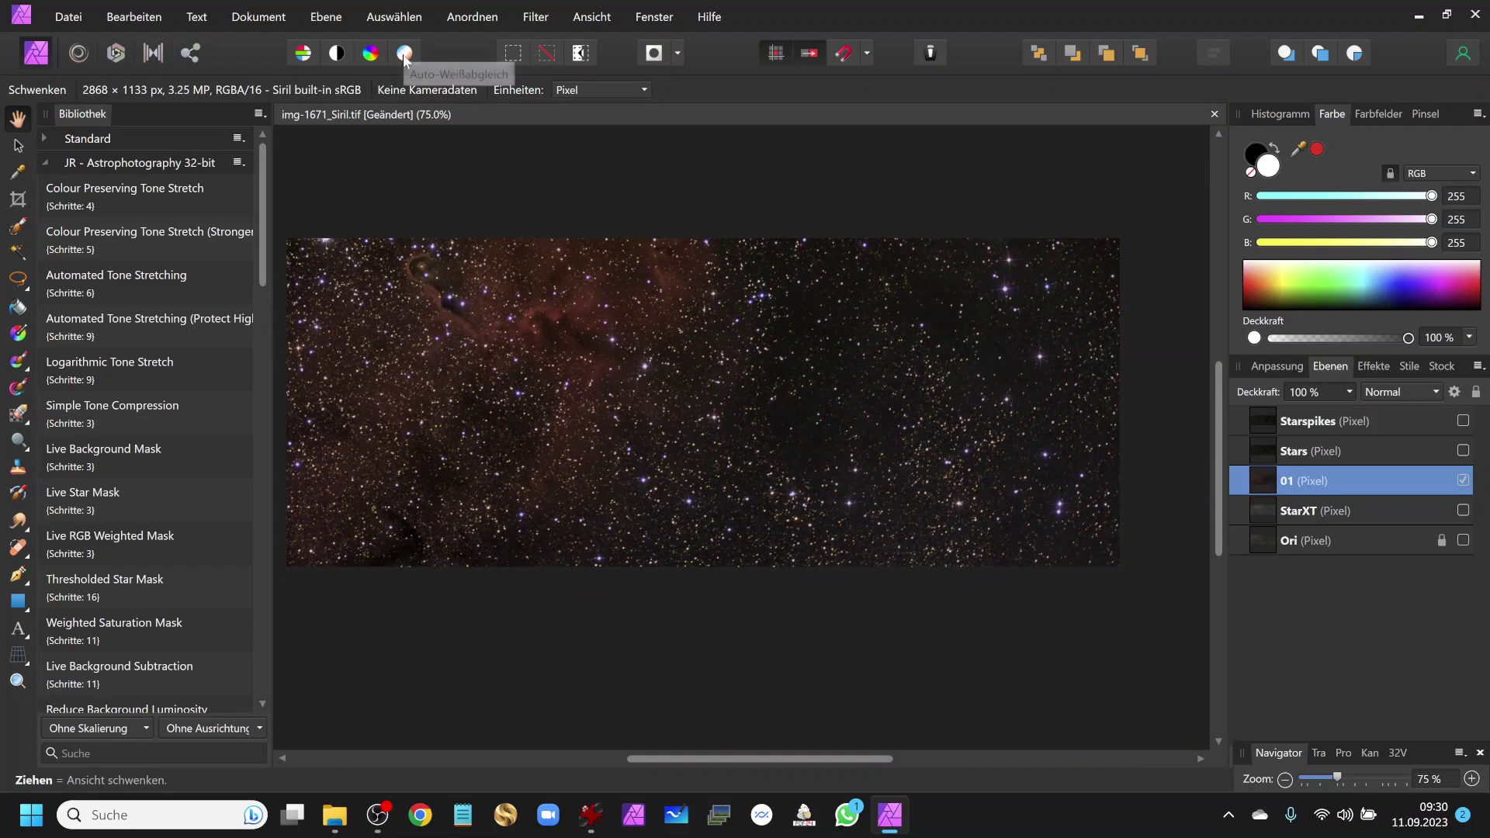
- Try auto white balance and auto colour, then apply Auto Contrast and Auto Levels to the nebula
left_click(405, 54)
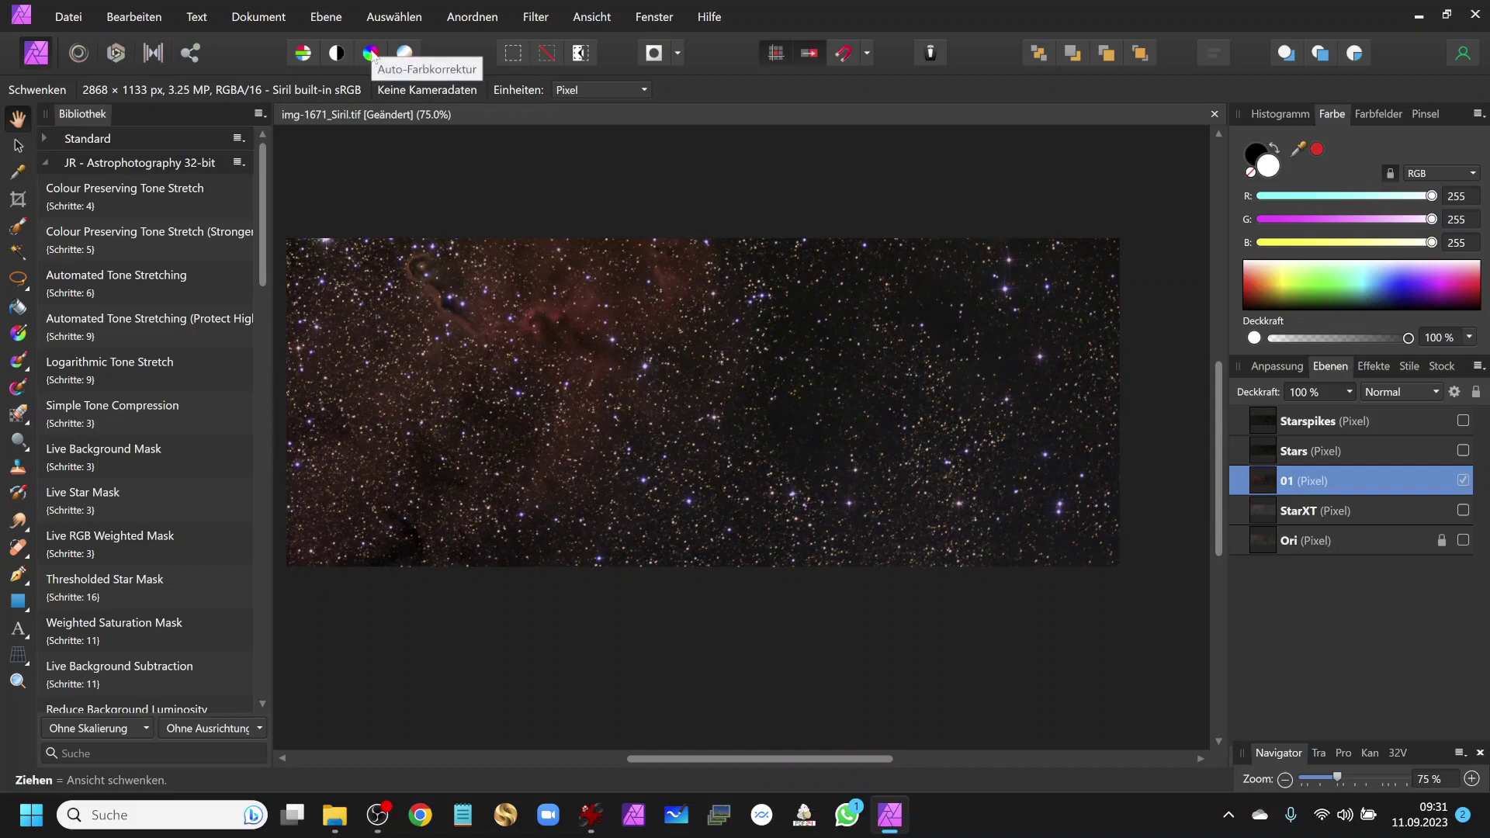
left_click(371, 53)
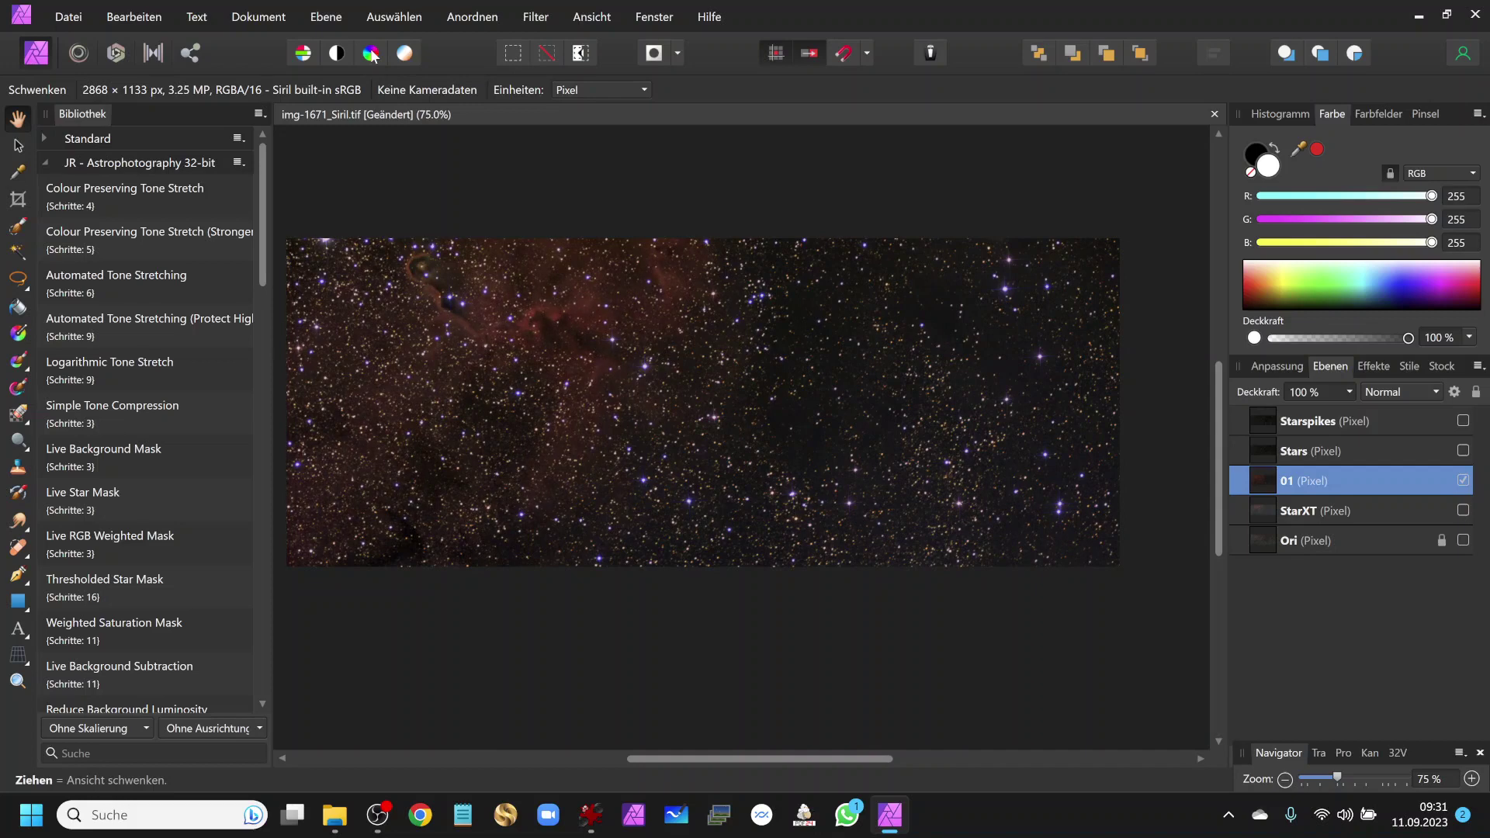
left_click(334, 56)
left_click(302, 56)
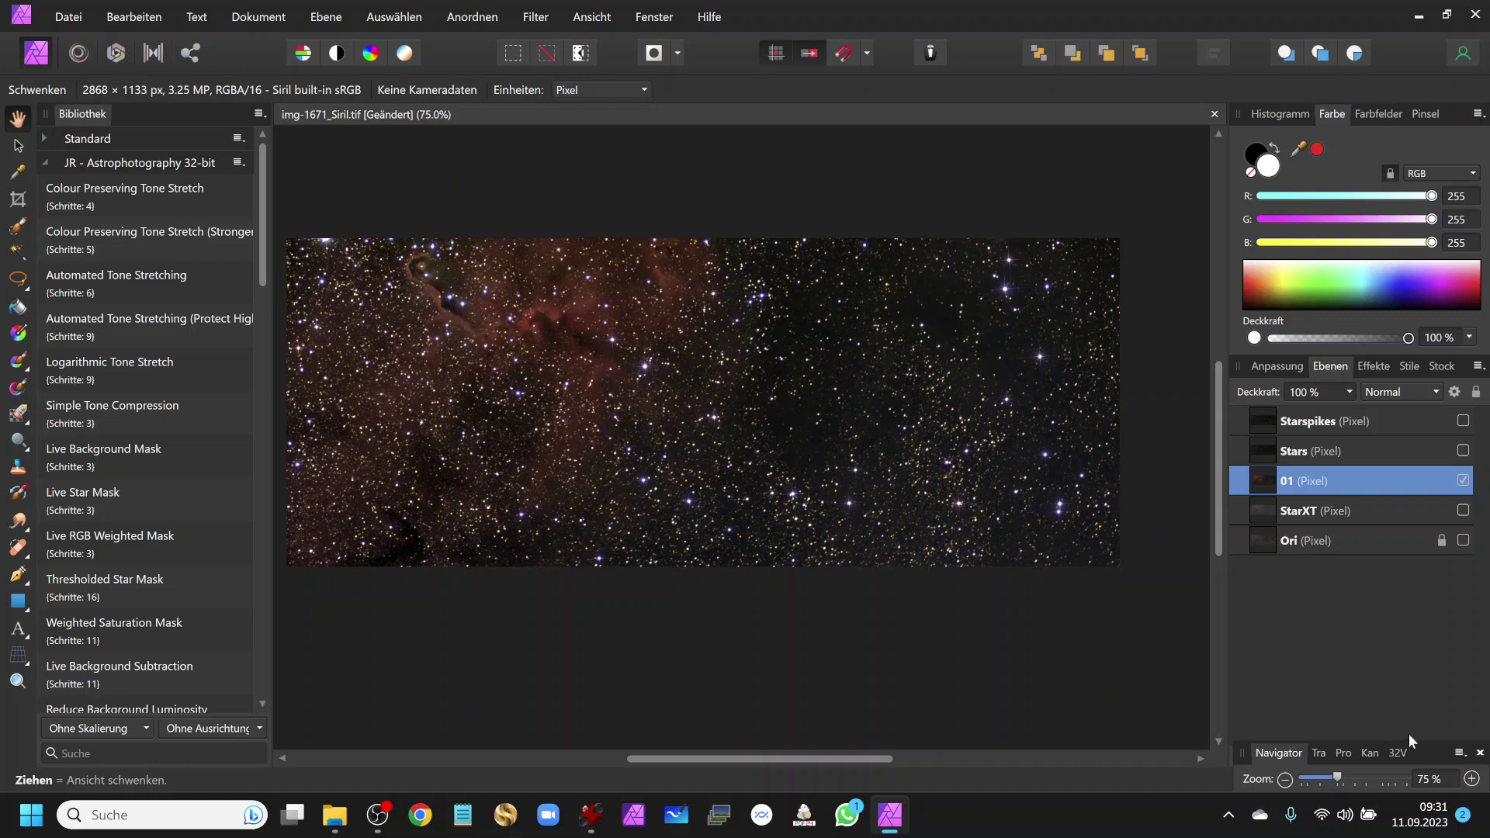
left_click(1471, 779)
left_click_drag(470, 299, 691, 466)
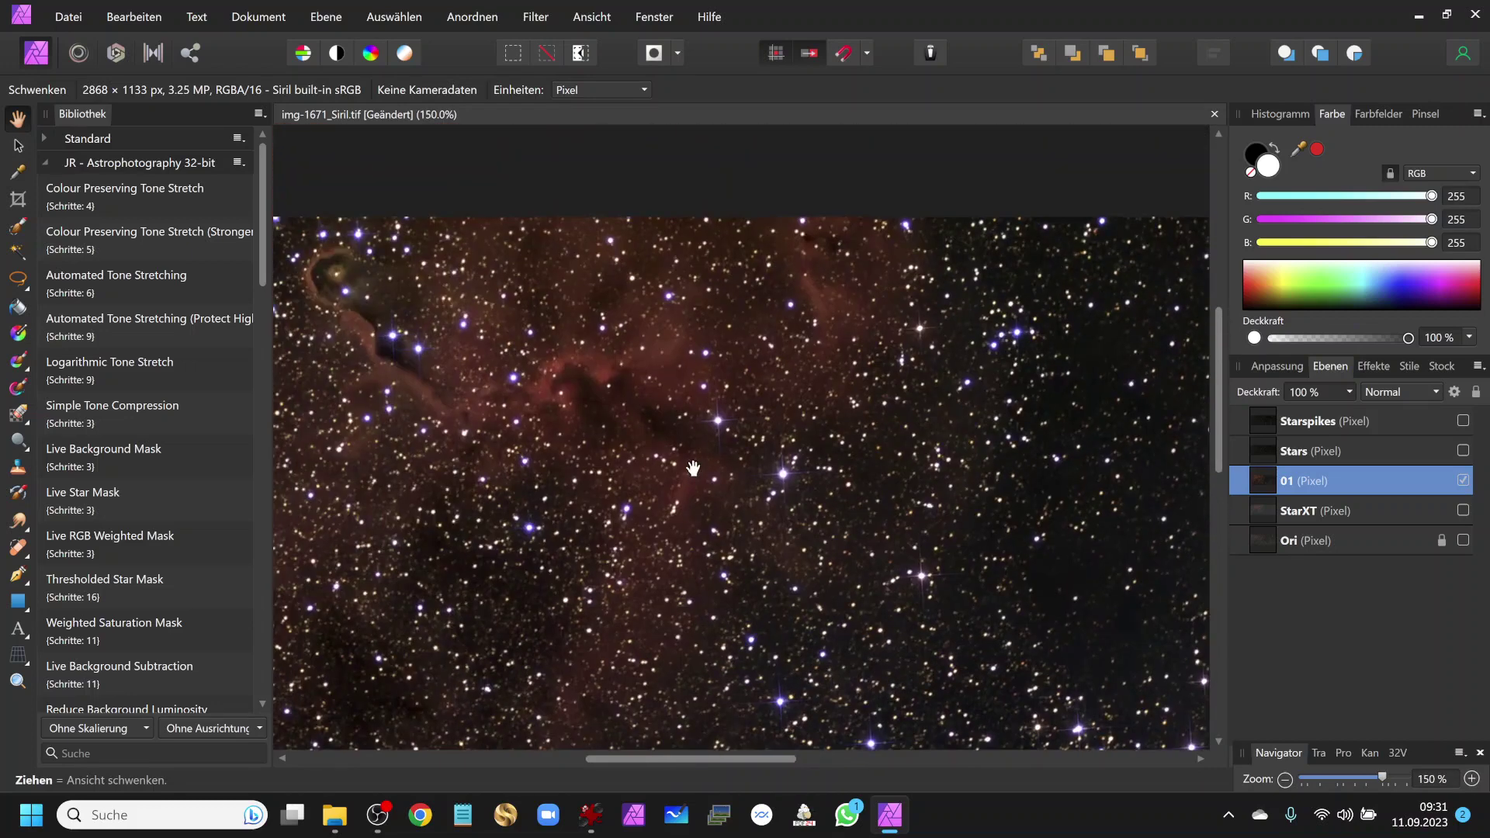
left_click_drag(519, 370, 706, 425)
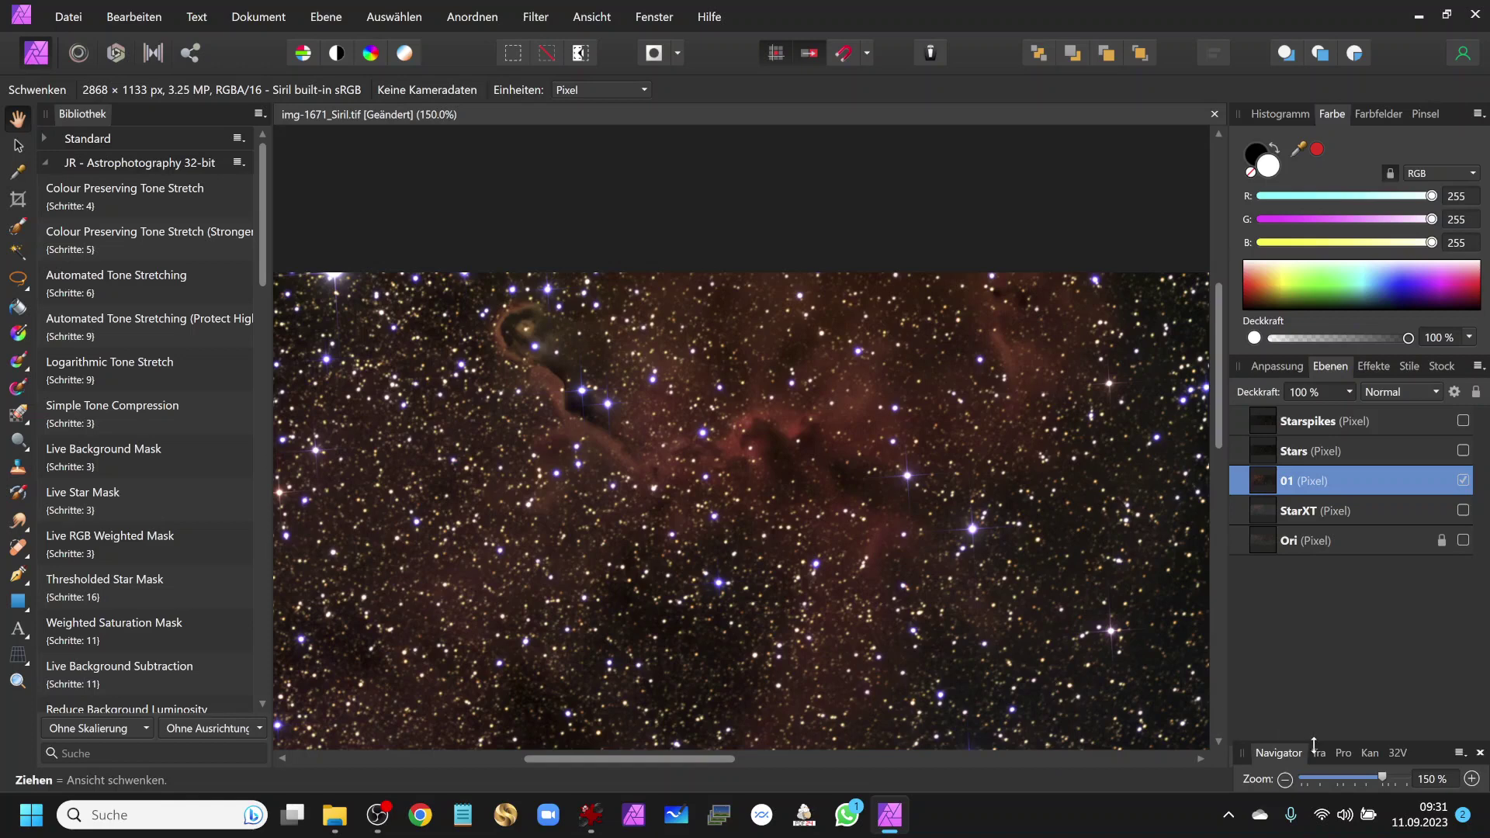
left_click(1285, 779)
left_click(1286, 779)
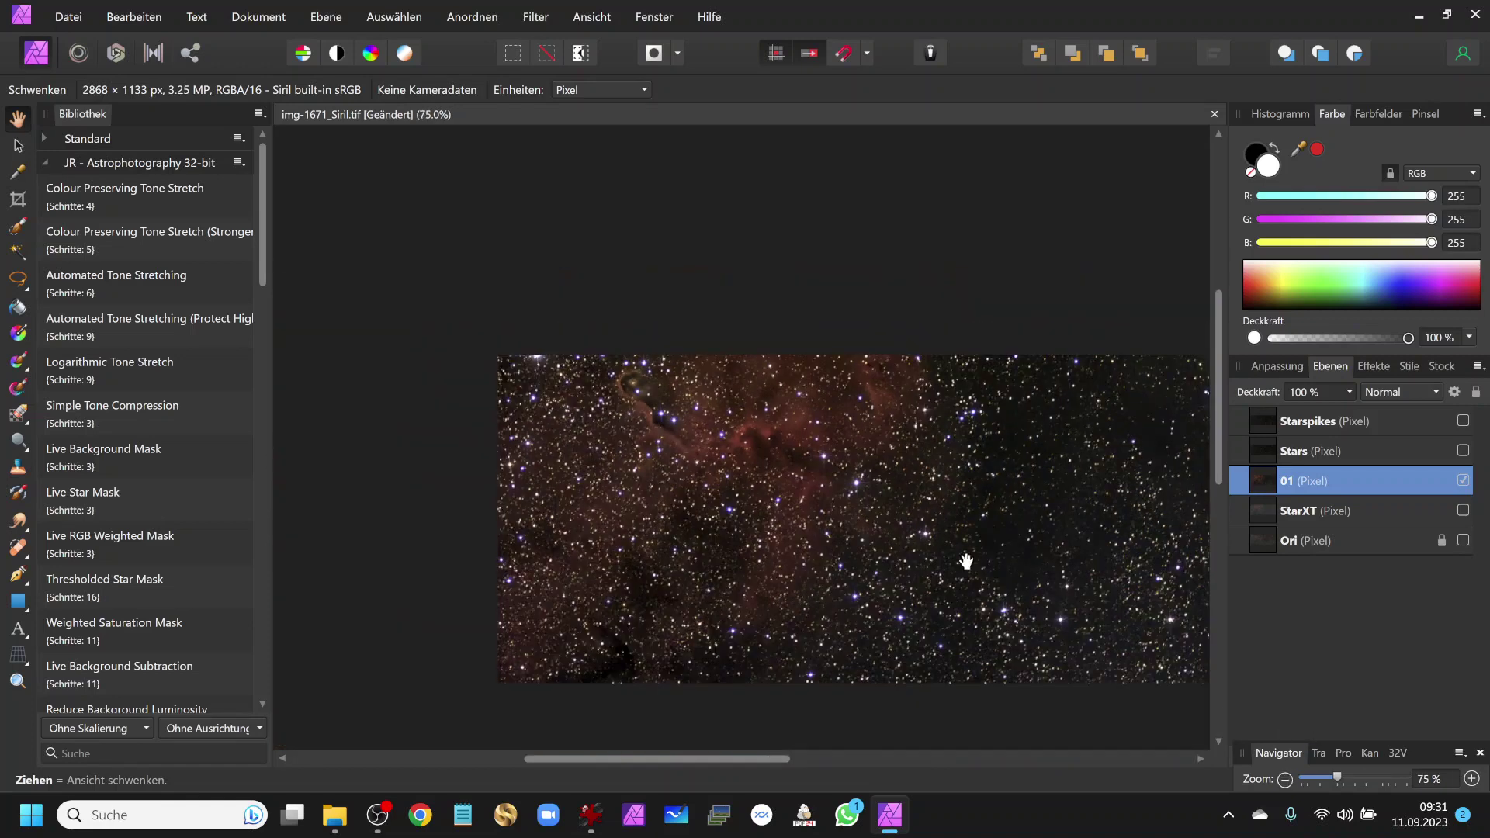
left_click_drag(964, 559, 773, 424)
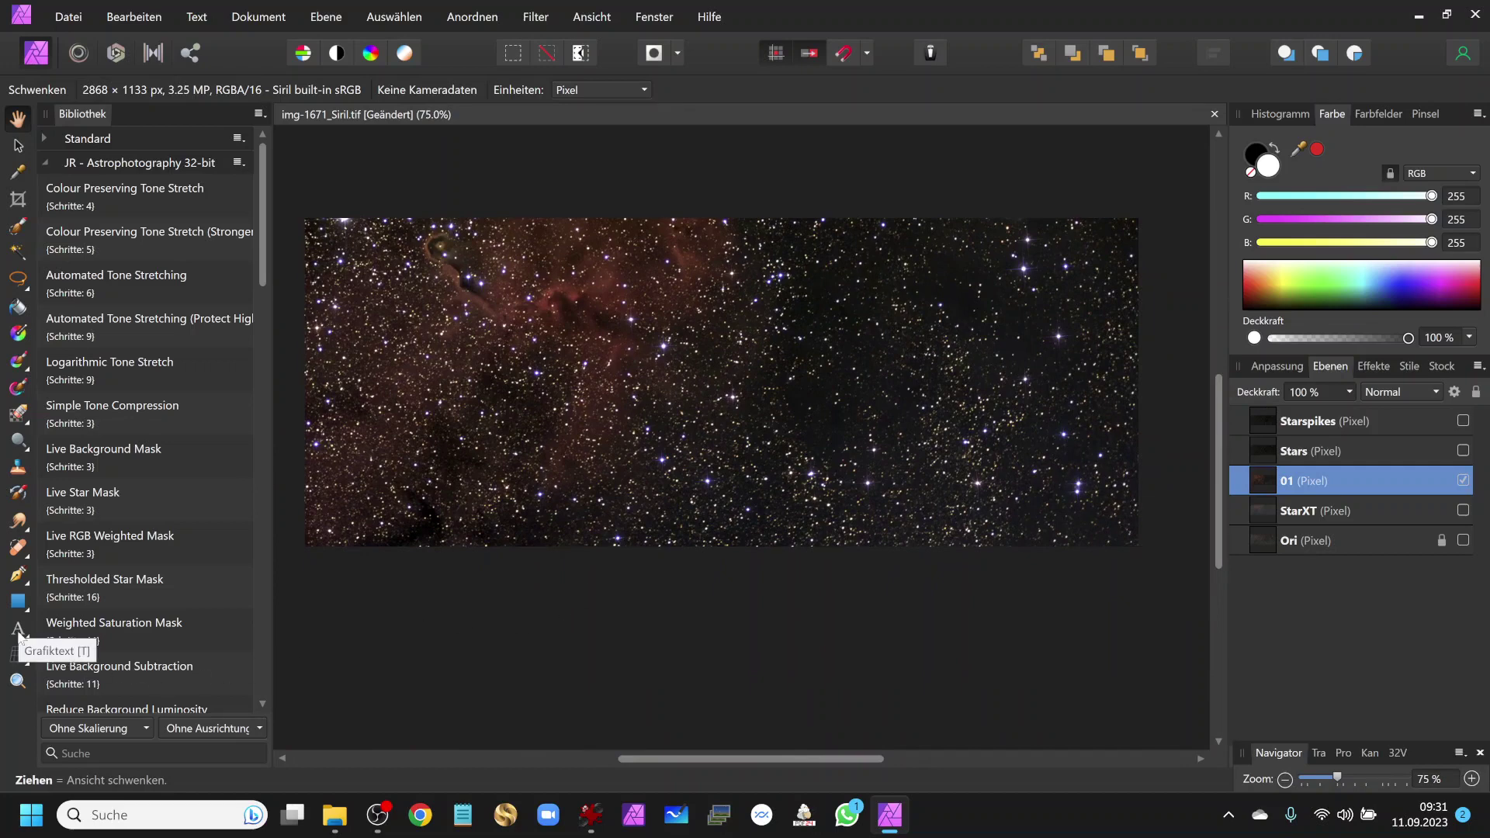
- Add an artistic text line with the photographers' names near the image's lower right
left_click(18, 630)
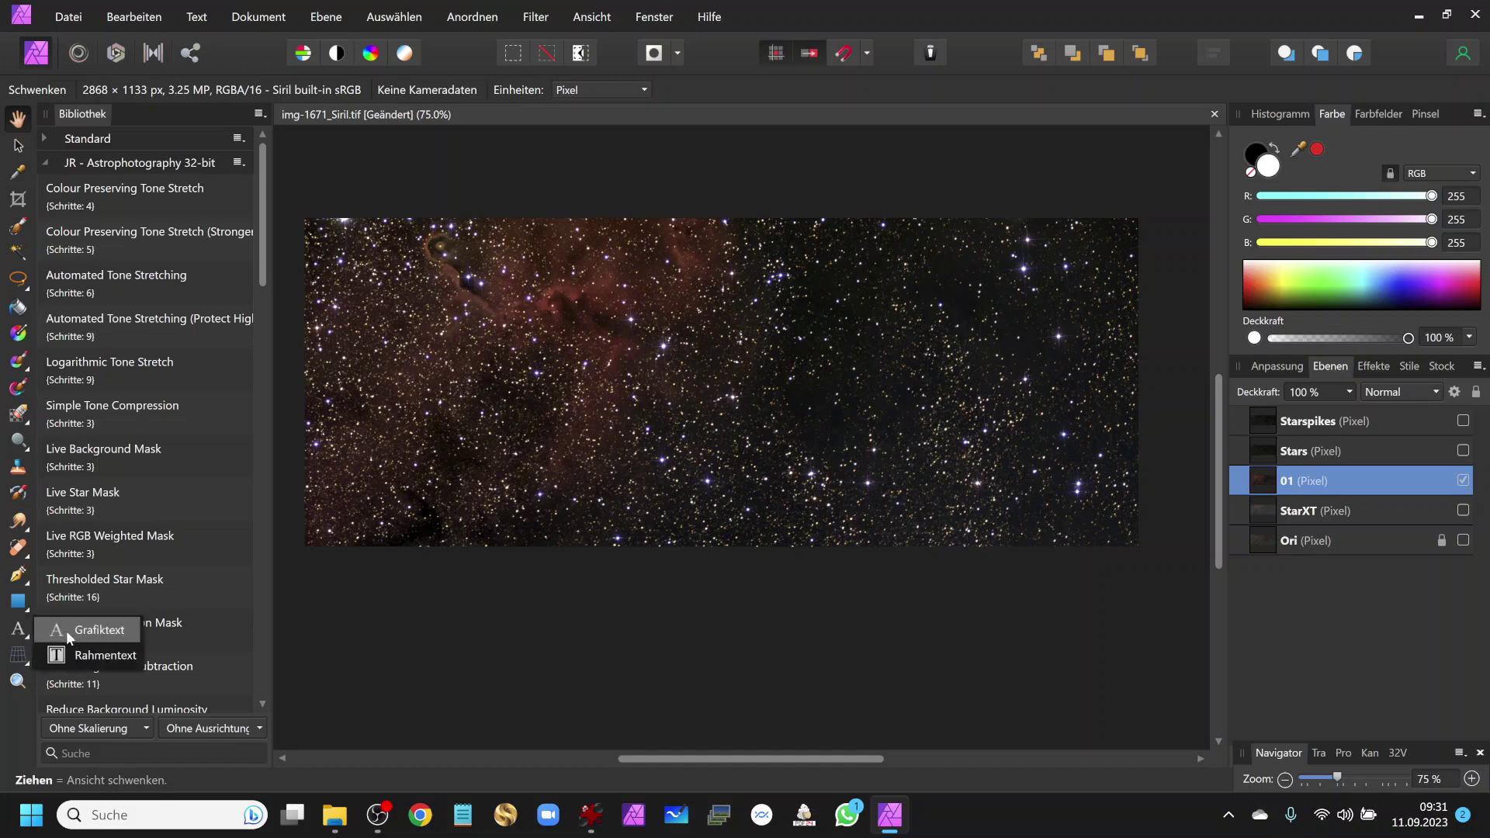
left_click(82, 632)
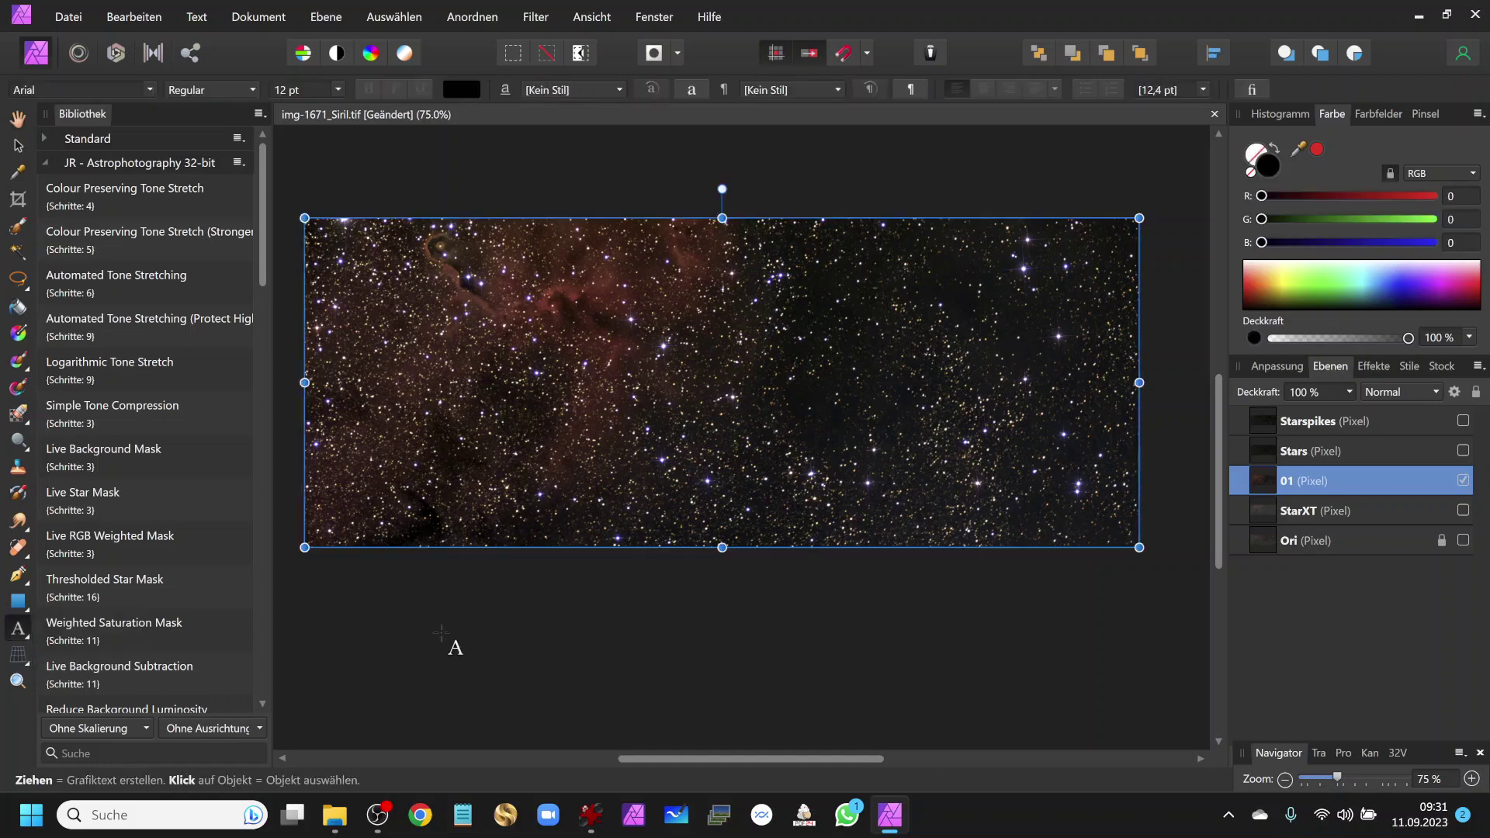
left_click(1009, 491)
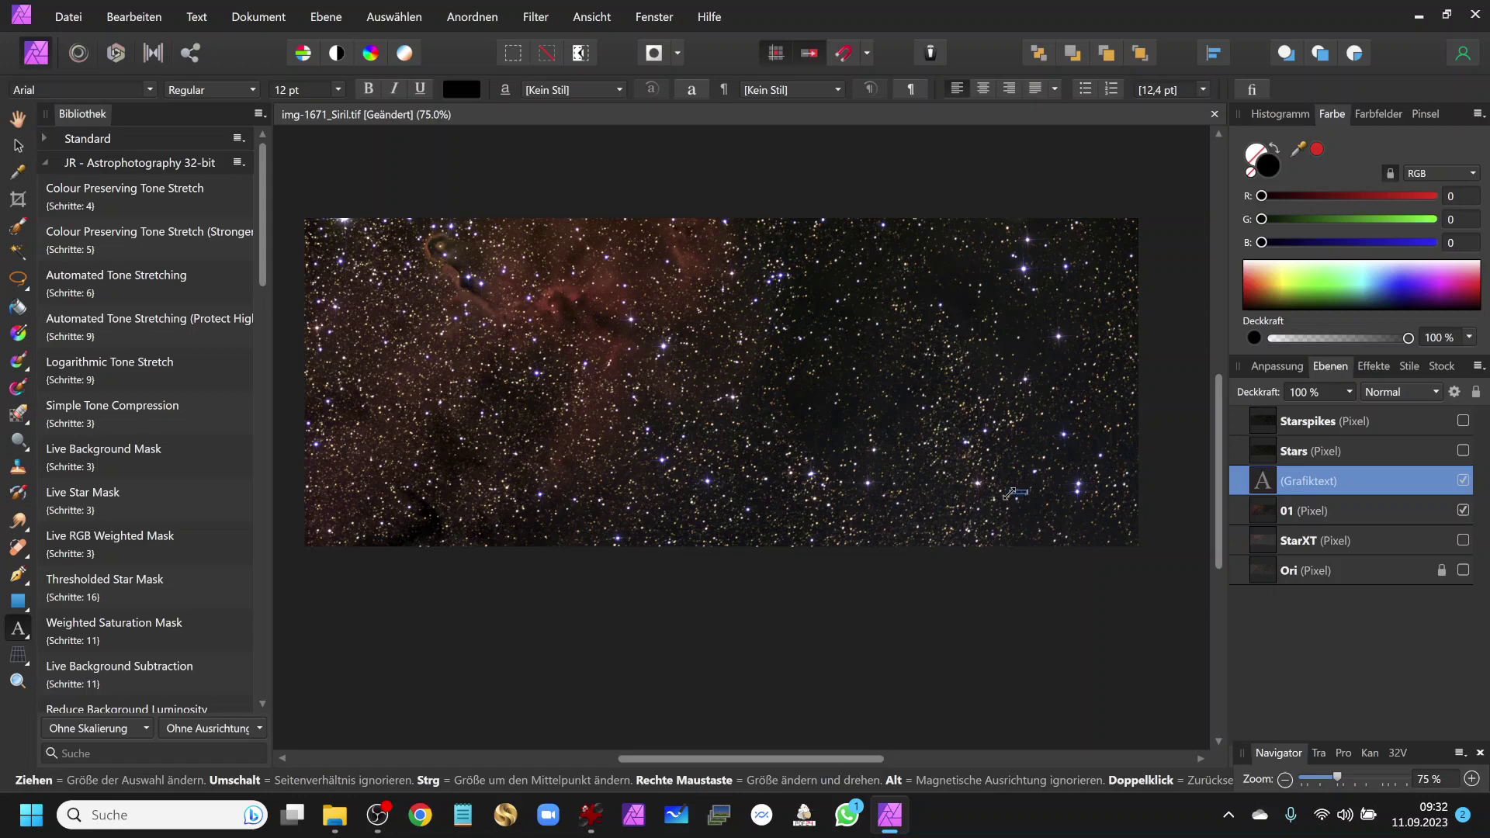
type("V. Camacho")
type(" / M. Bryl")
type("ka")
key("Escape")
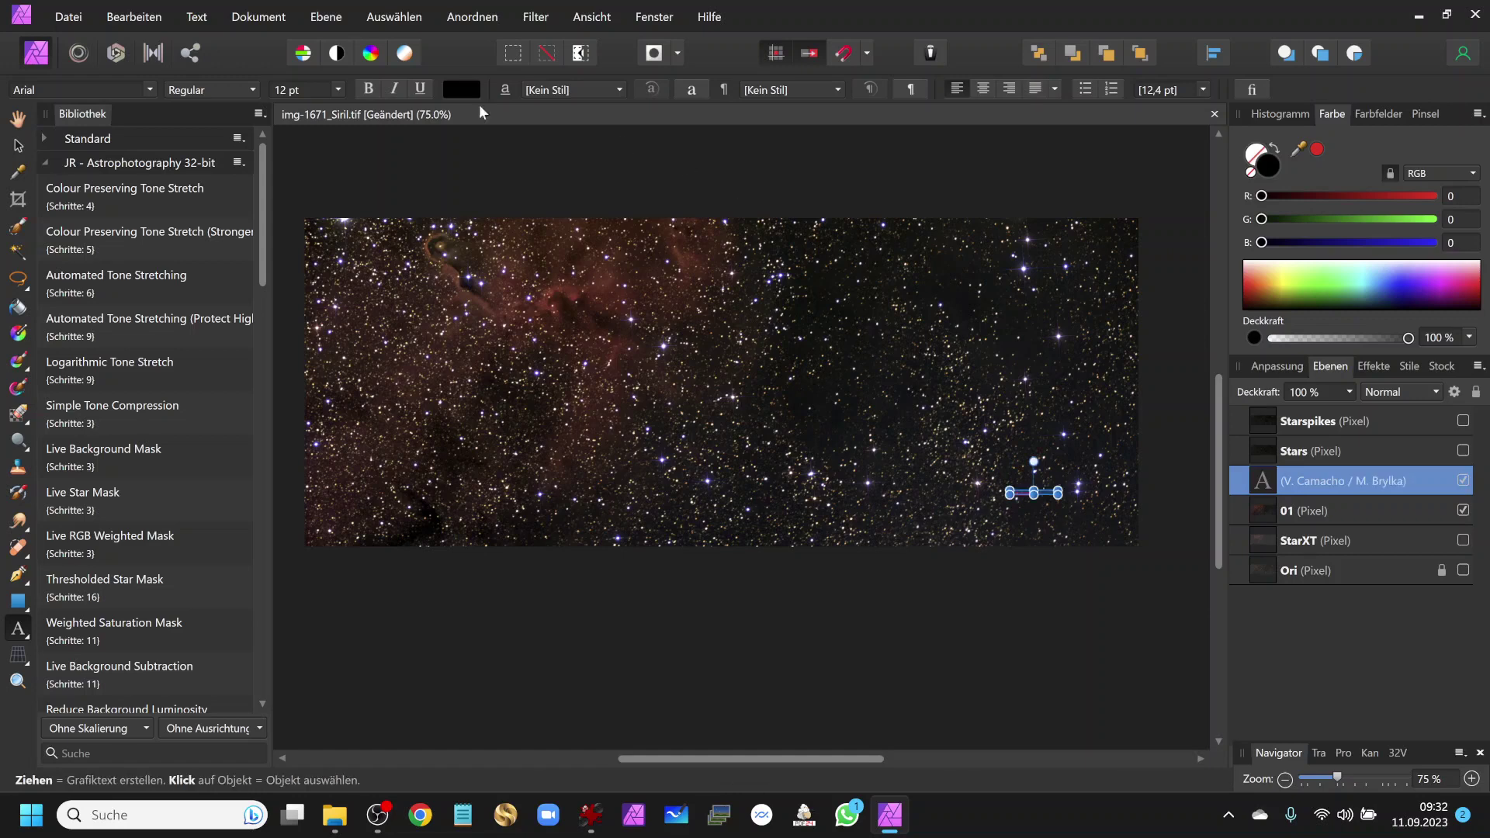
- Set the credit text to 64 pt in blue-grey R 120, G 129, B 158
left_click(343, 90)
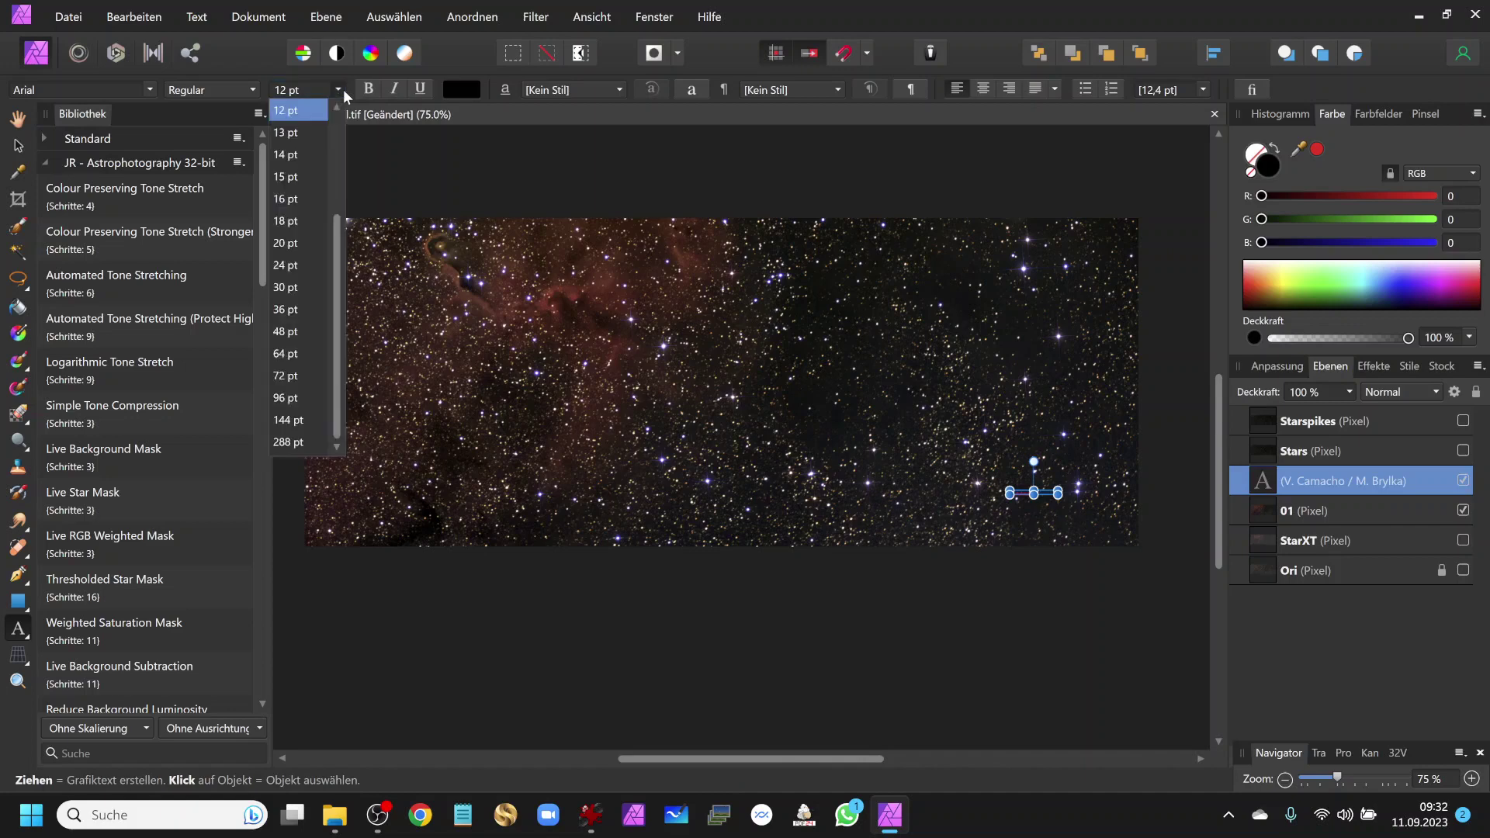
left_click(298, 354)
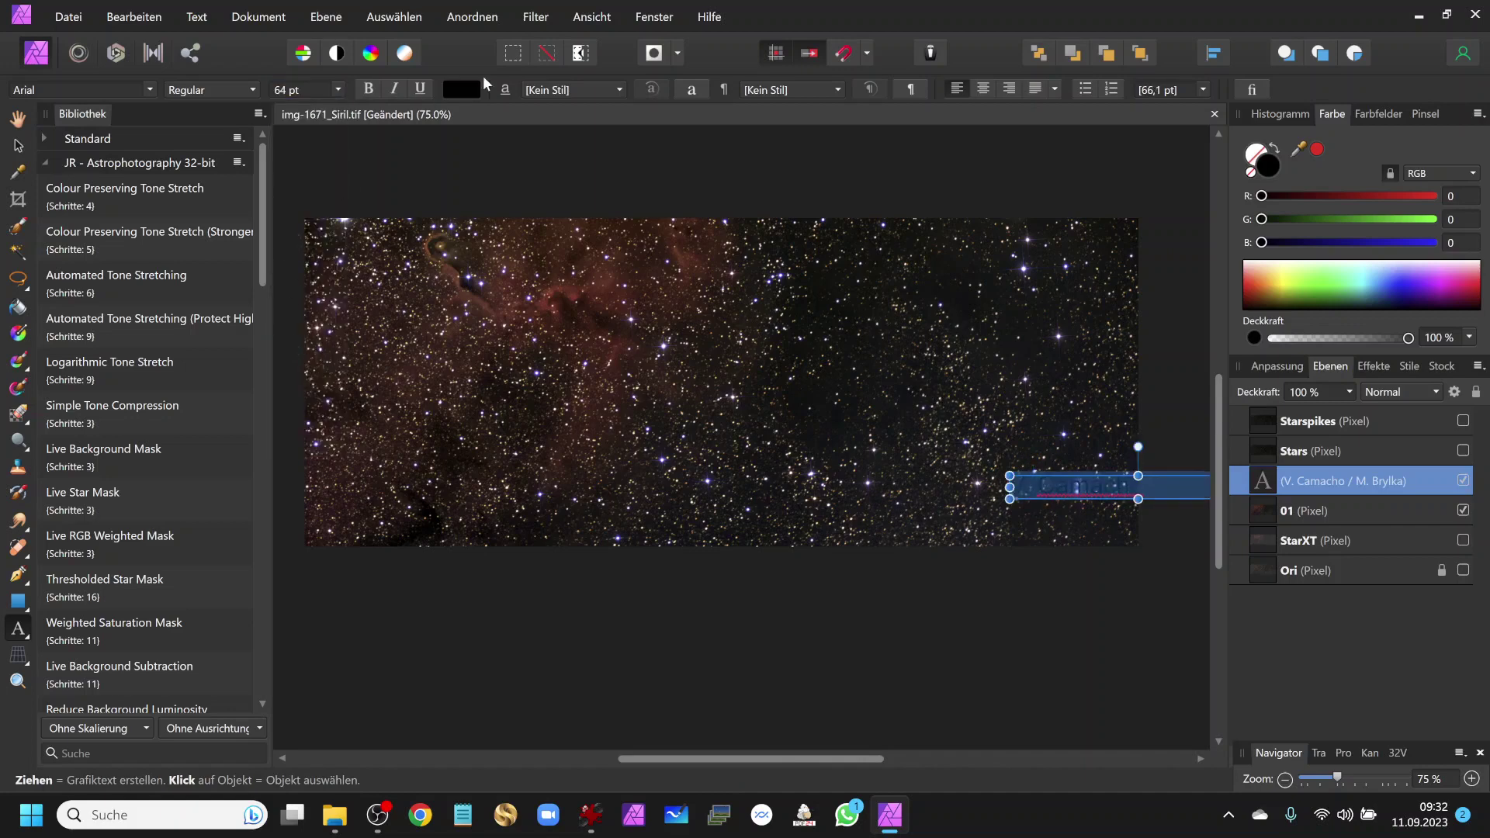
left_click(475, 92)
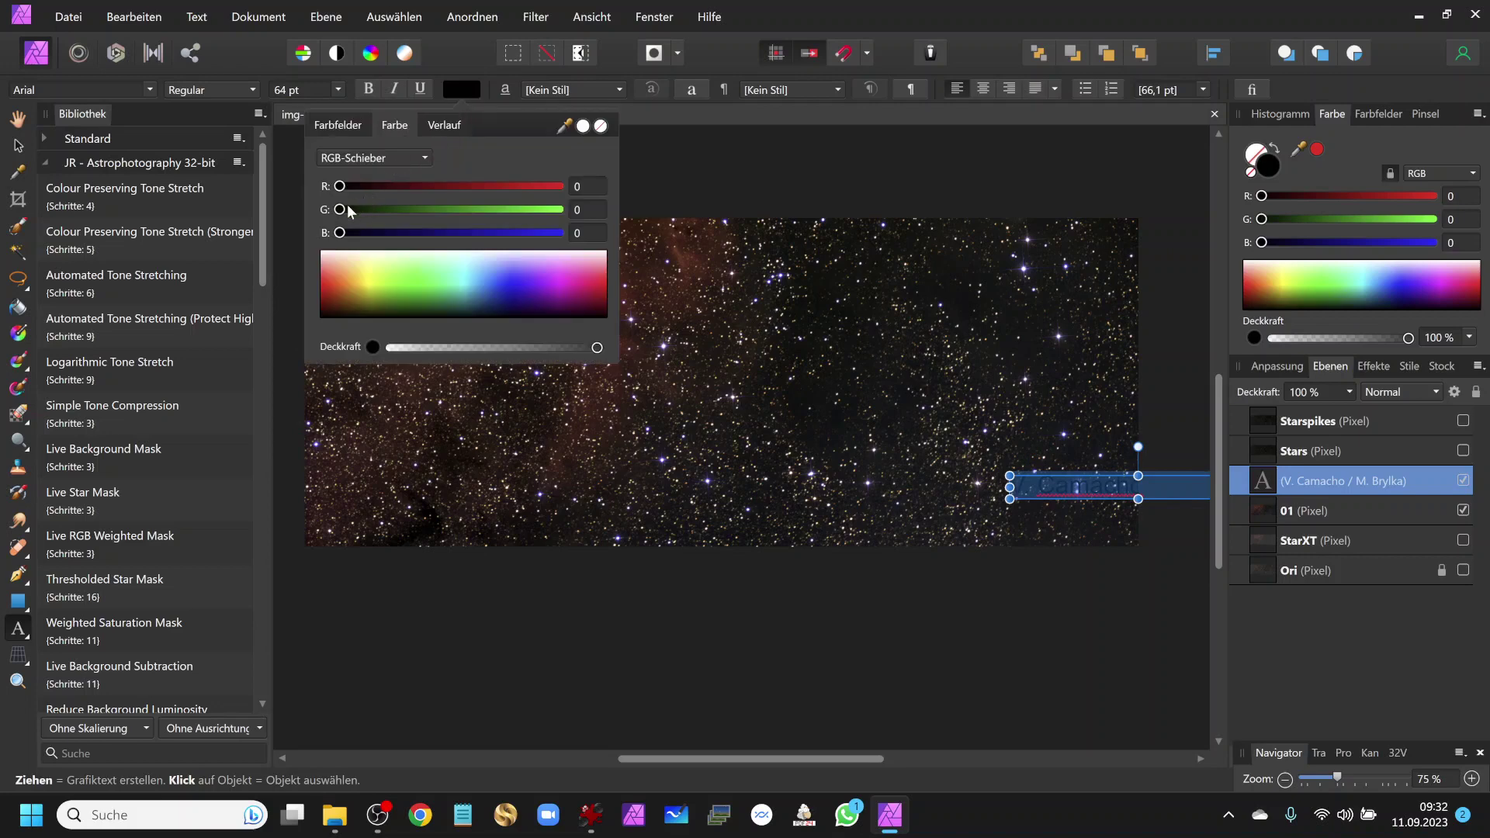
left_click_drag(341, 210, 453, 223)
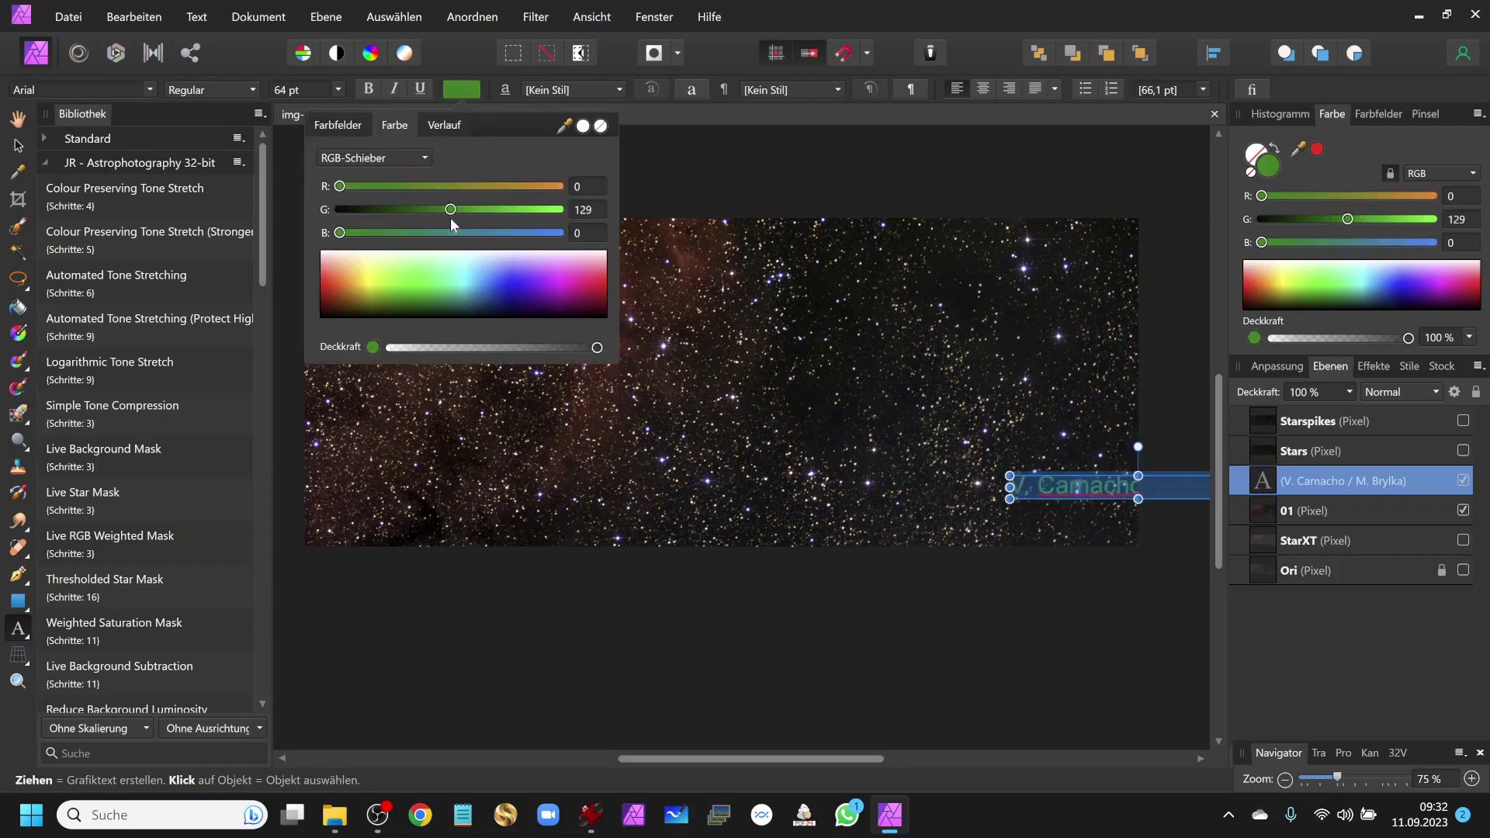
left_click_drag(339, 233, 475, 232)
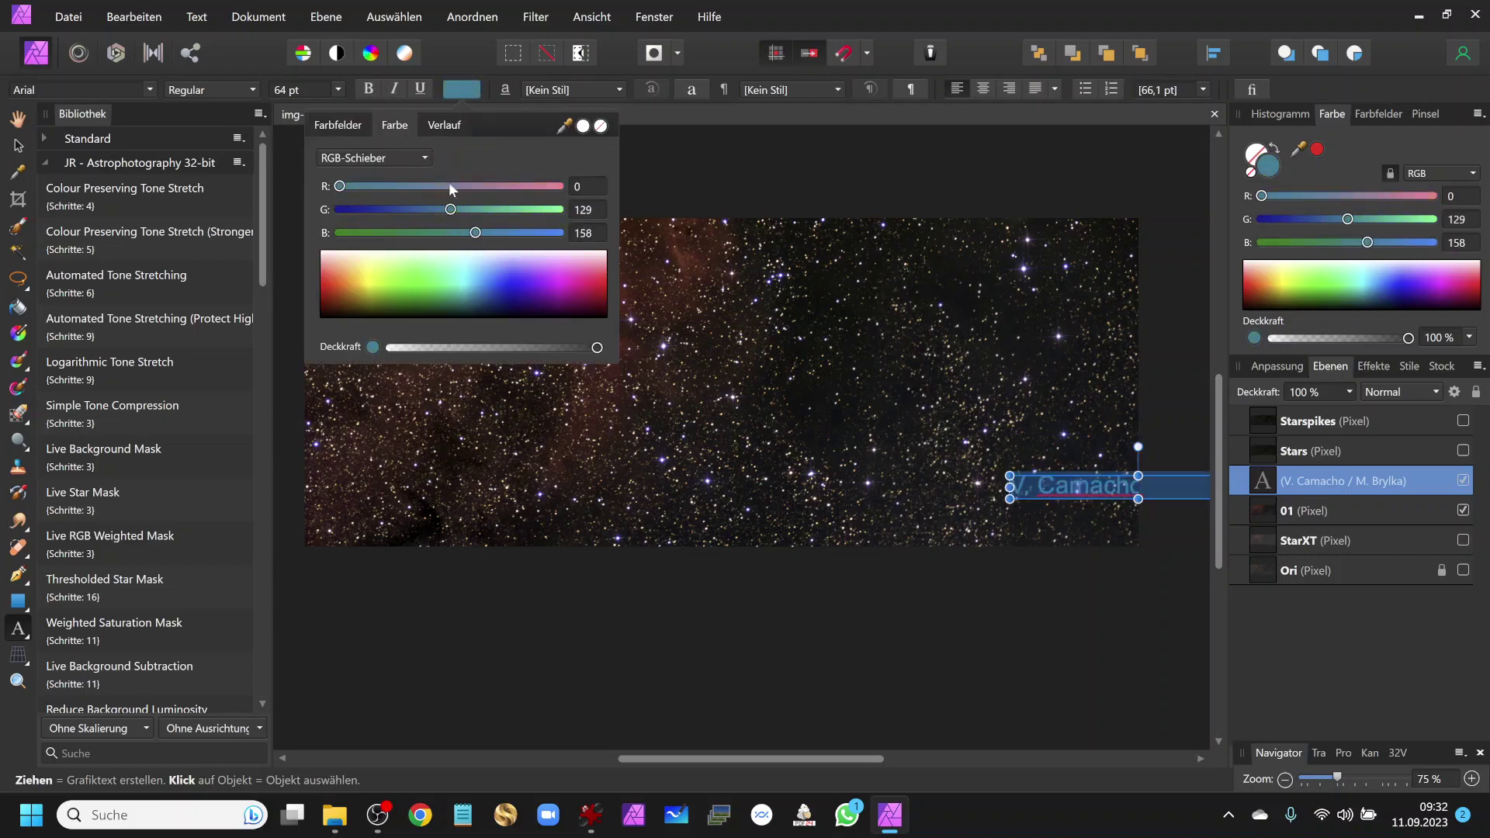
mouse_move(342, 187)
left_mouse_down()
mouse_move(487, 192)
mouse_move(443, 194)
left_mouse_up()
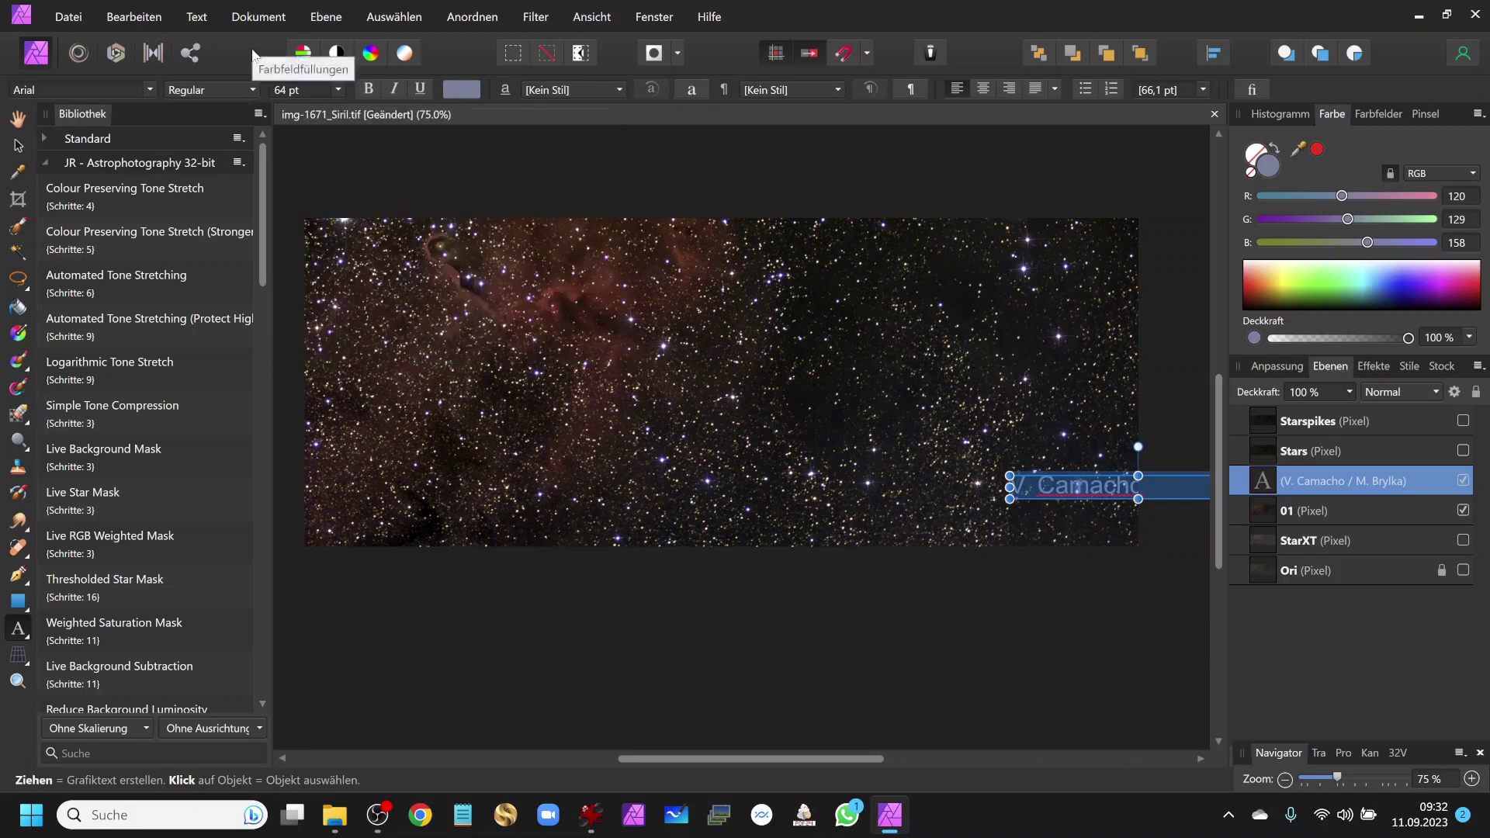
- Change the credit text's font to Bradley Hand ITC
left_click(150, 90)
scroll(92, 279, "down", 5)
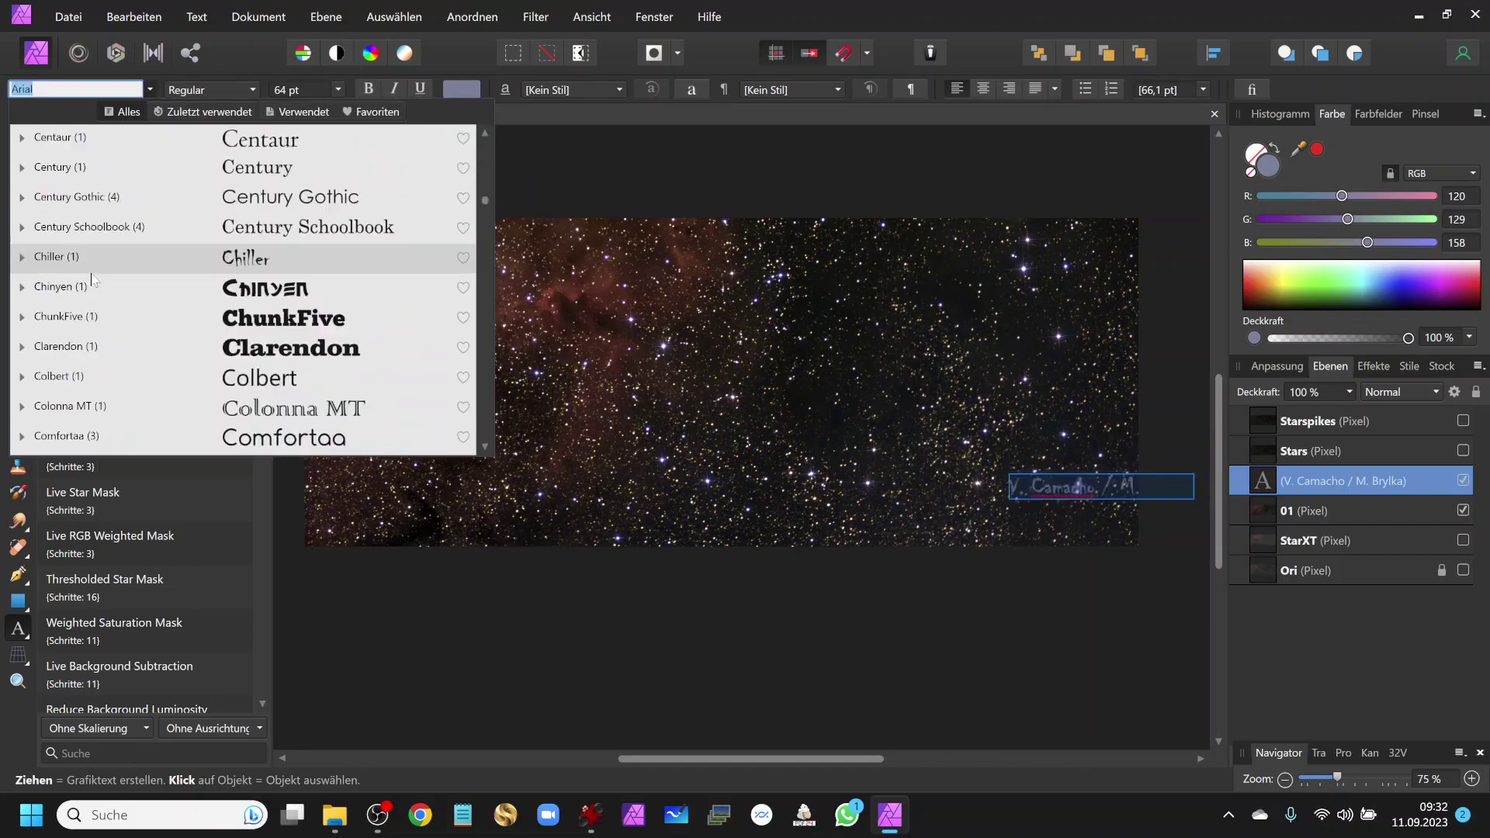
scroll(92, 280, "up", 5)
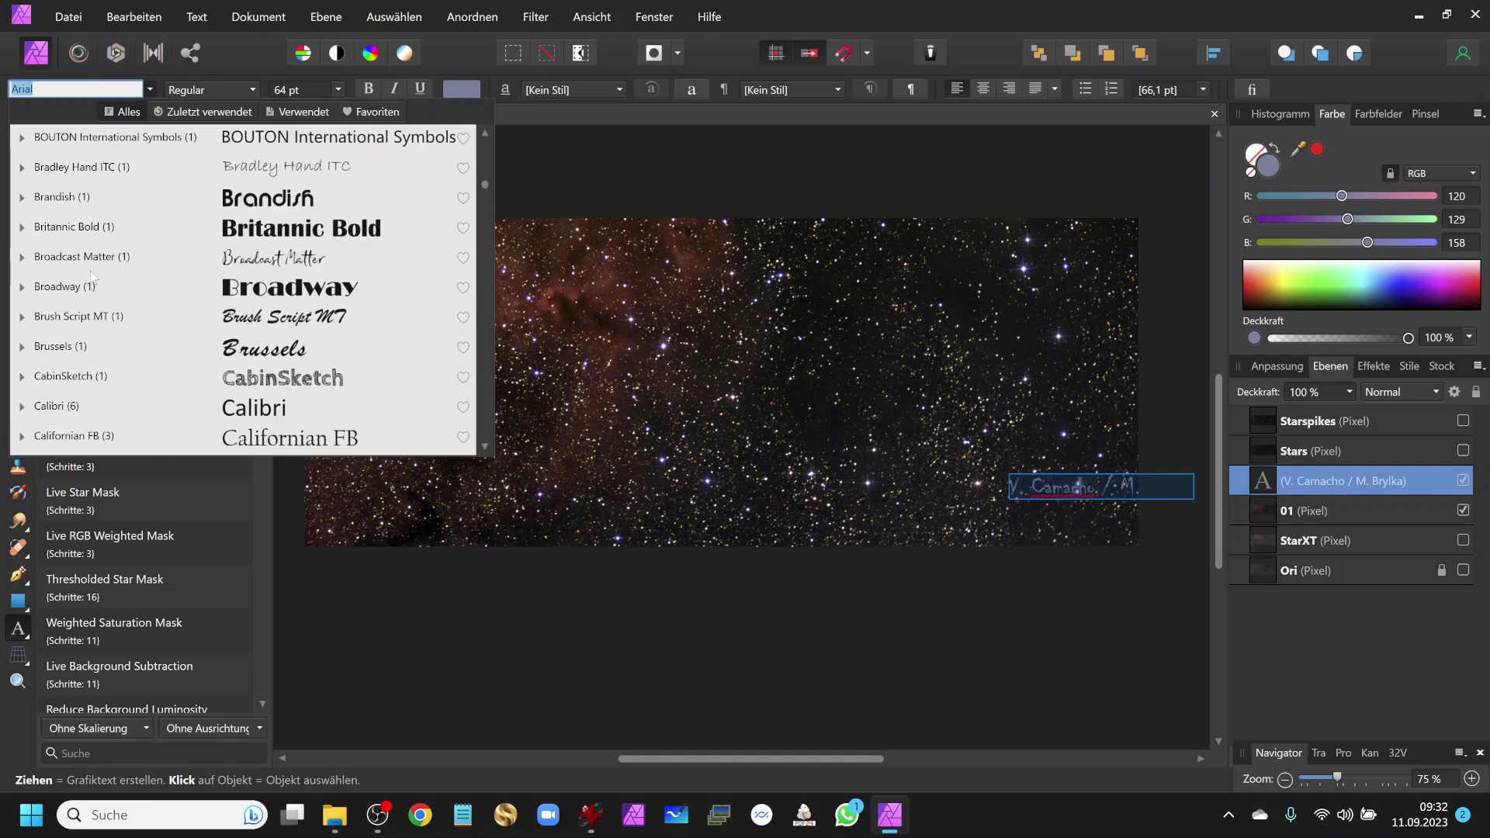
left_click(92, 166)
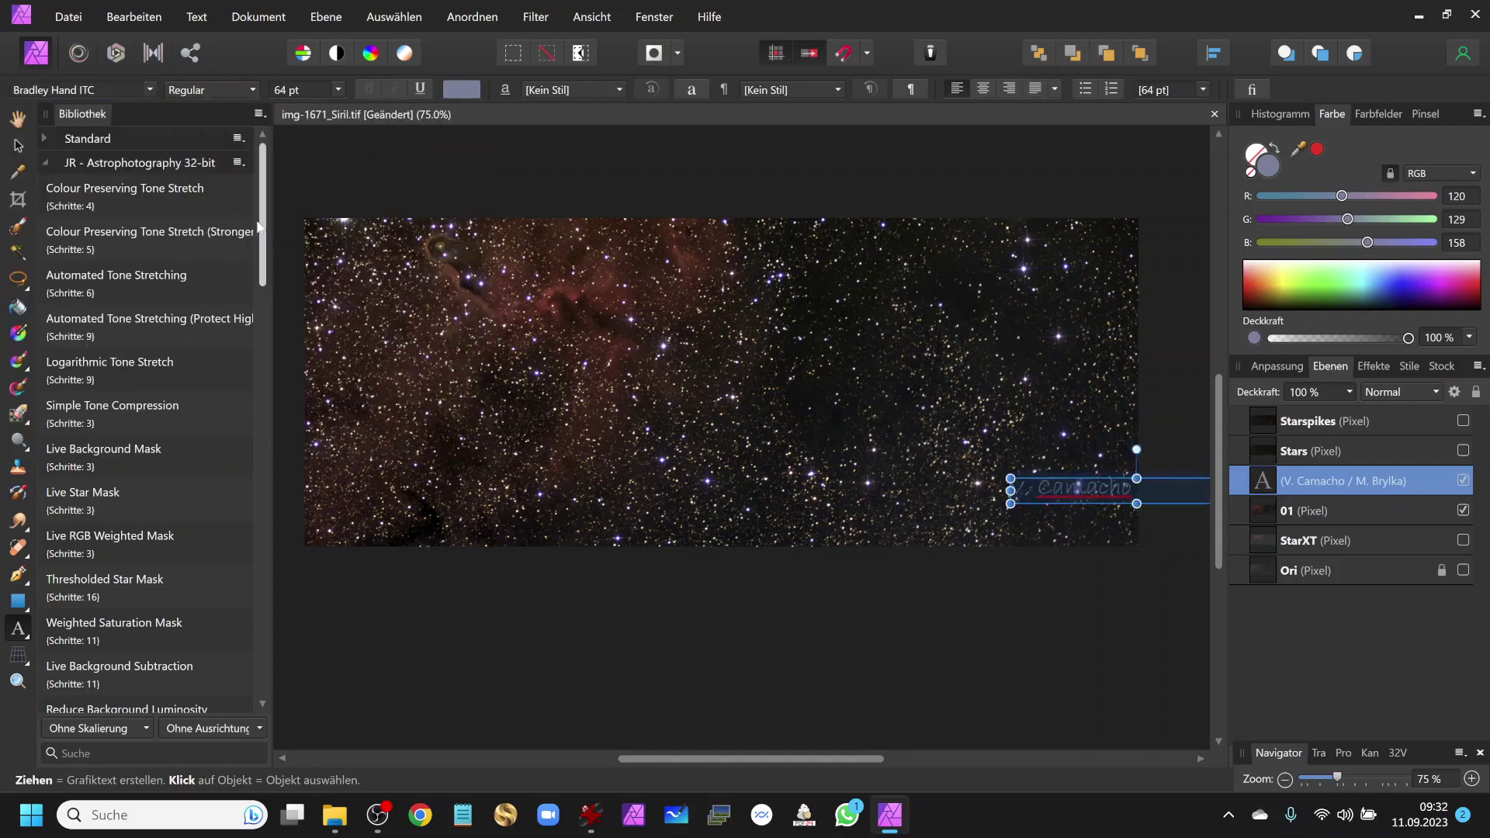
- Move the credit text into the image's bottom-right corner, then return to the Artistic Text tool
left_click(18, 145)
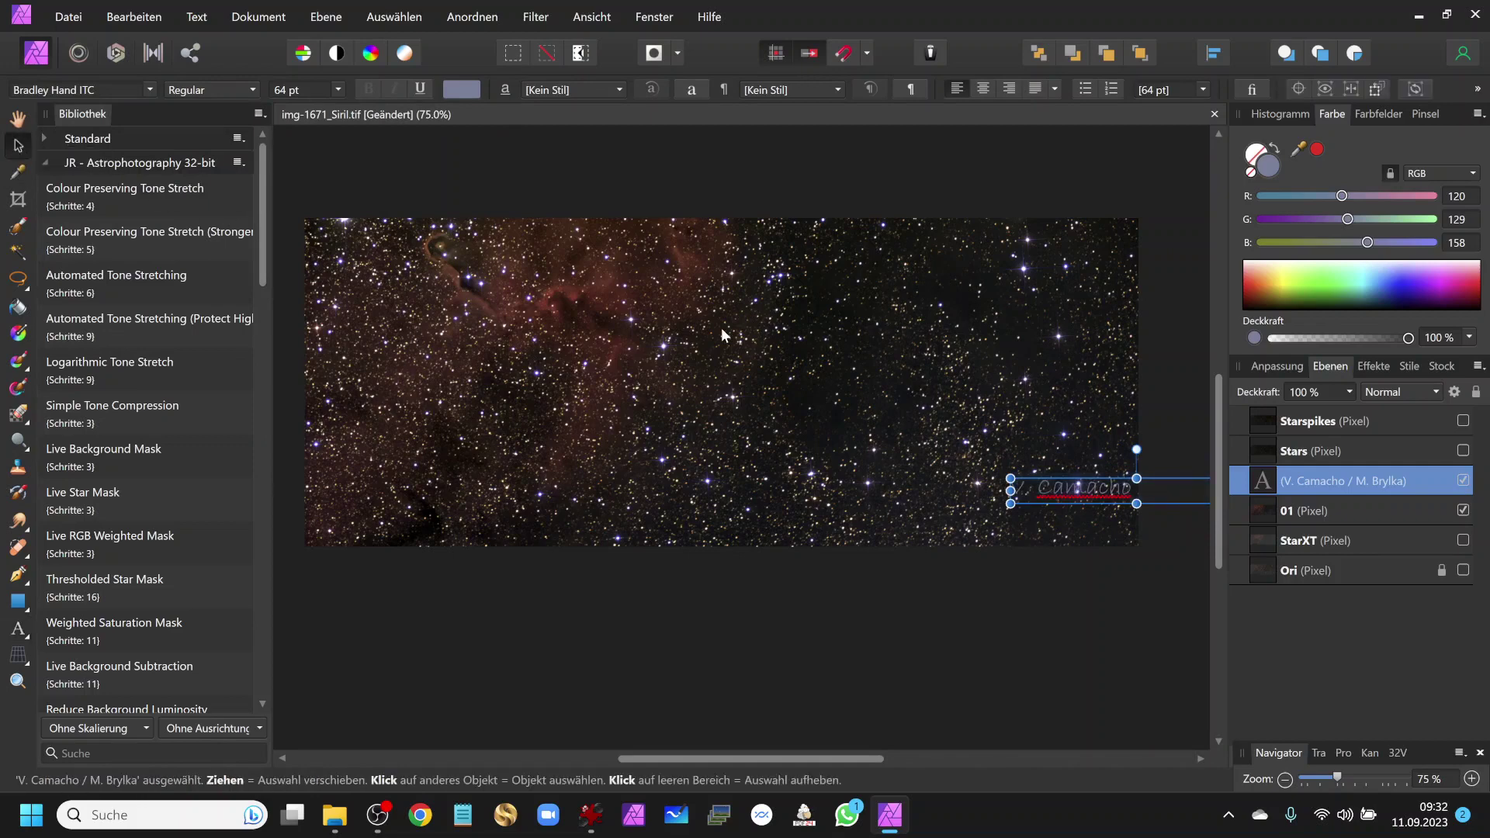
mouse_move(1048, 479)
left_mouse_down()
mouse_move(961, 509)
mouse_move(950, 529)
left_mouse_up()
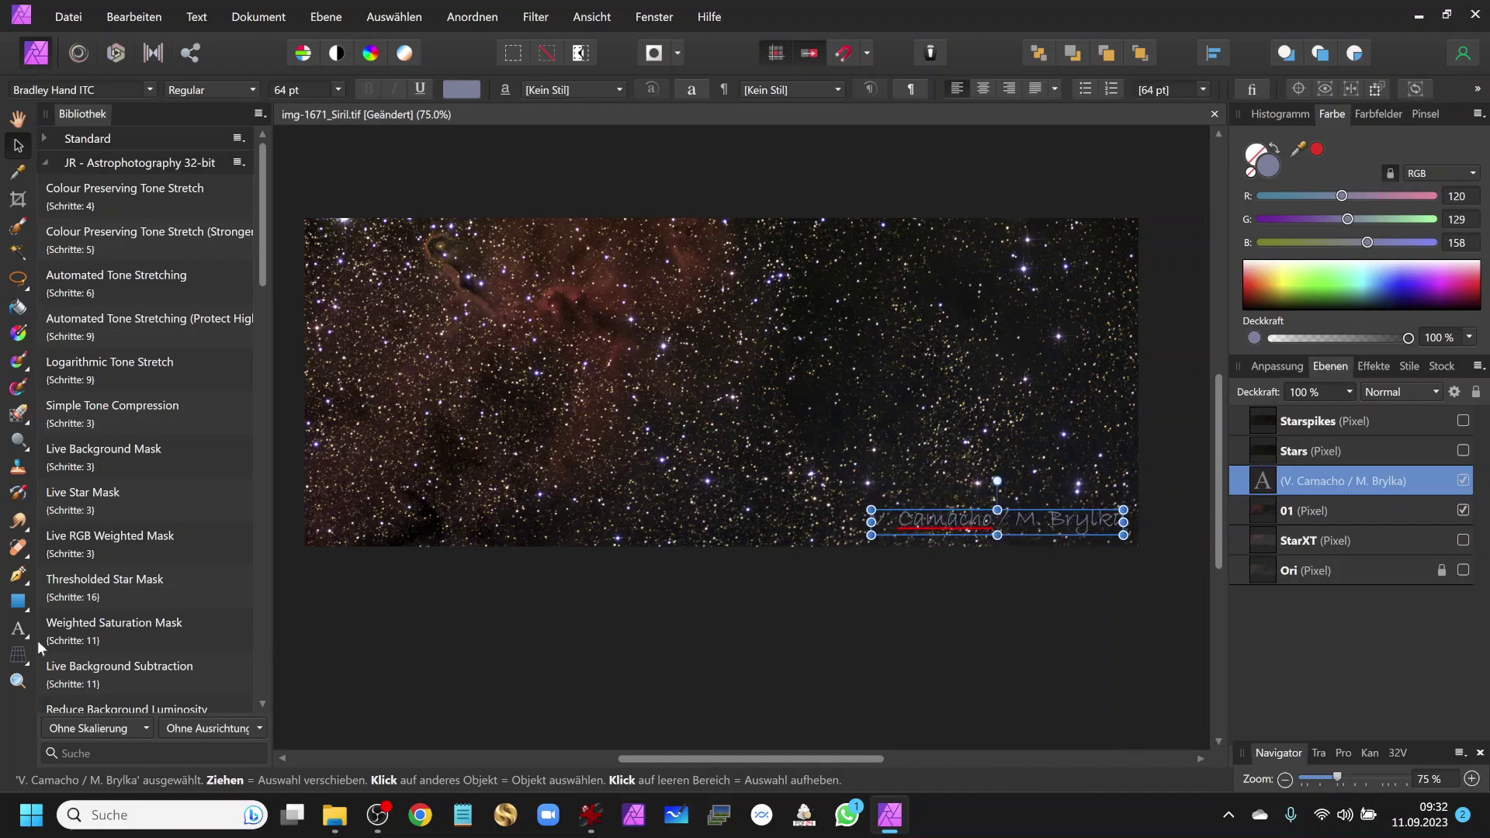
left_click(18, 629)
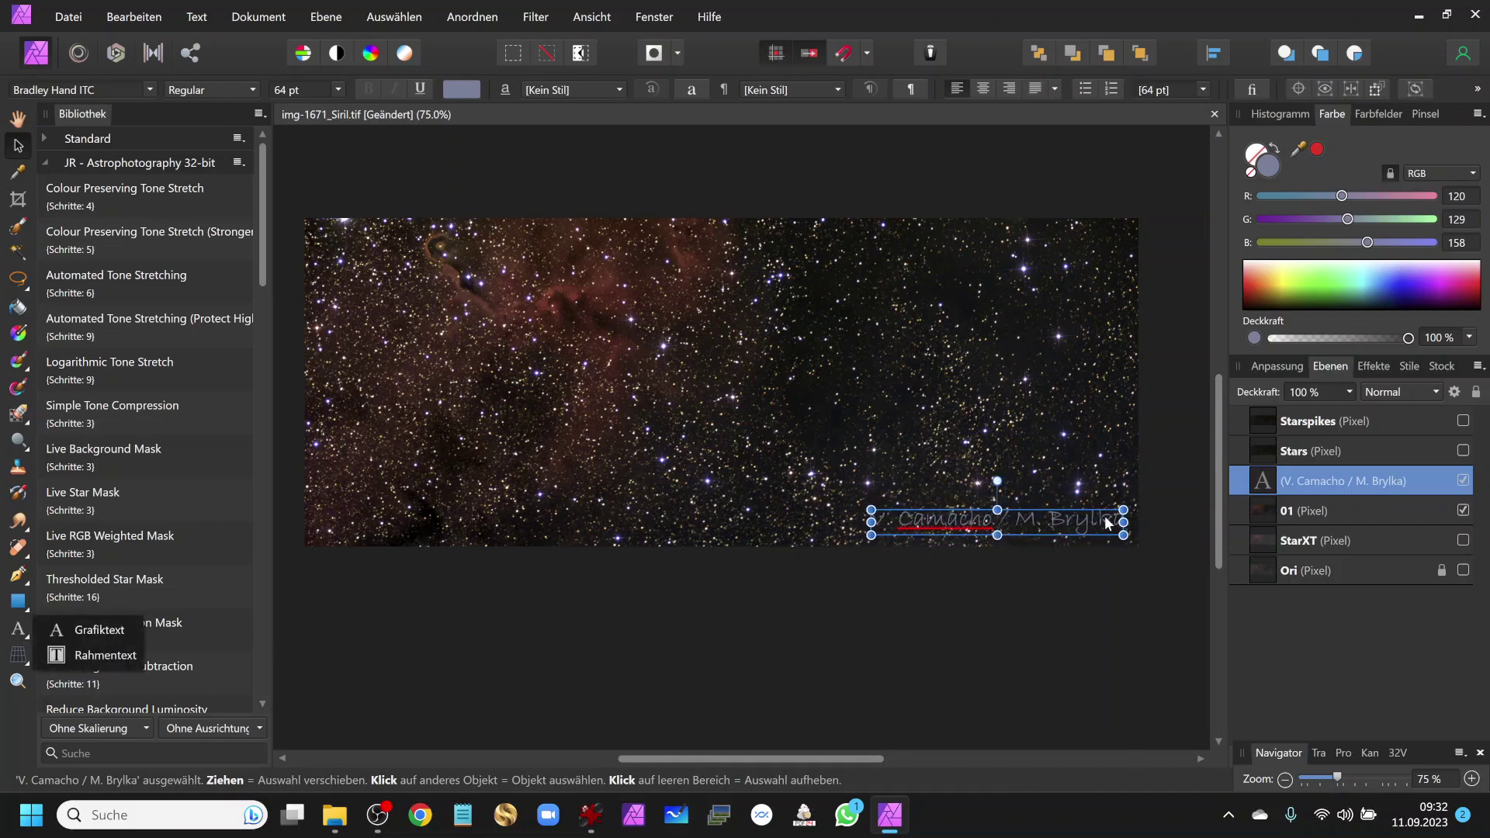
left_click(123, 630)
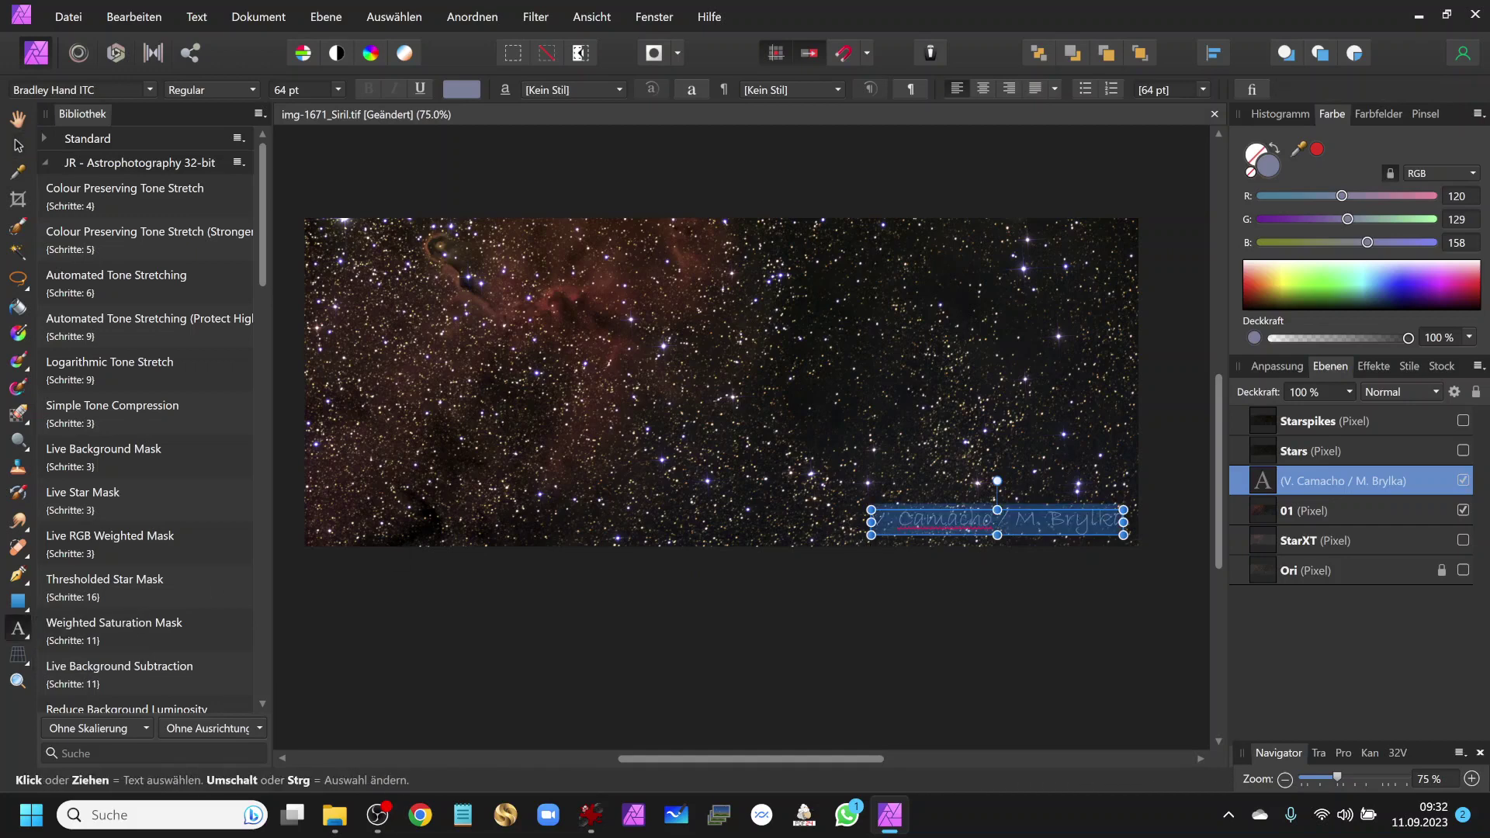
- Add a second line reading "Elephant's Trunk" under the credit
left_click(1112, 520)
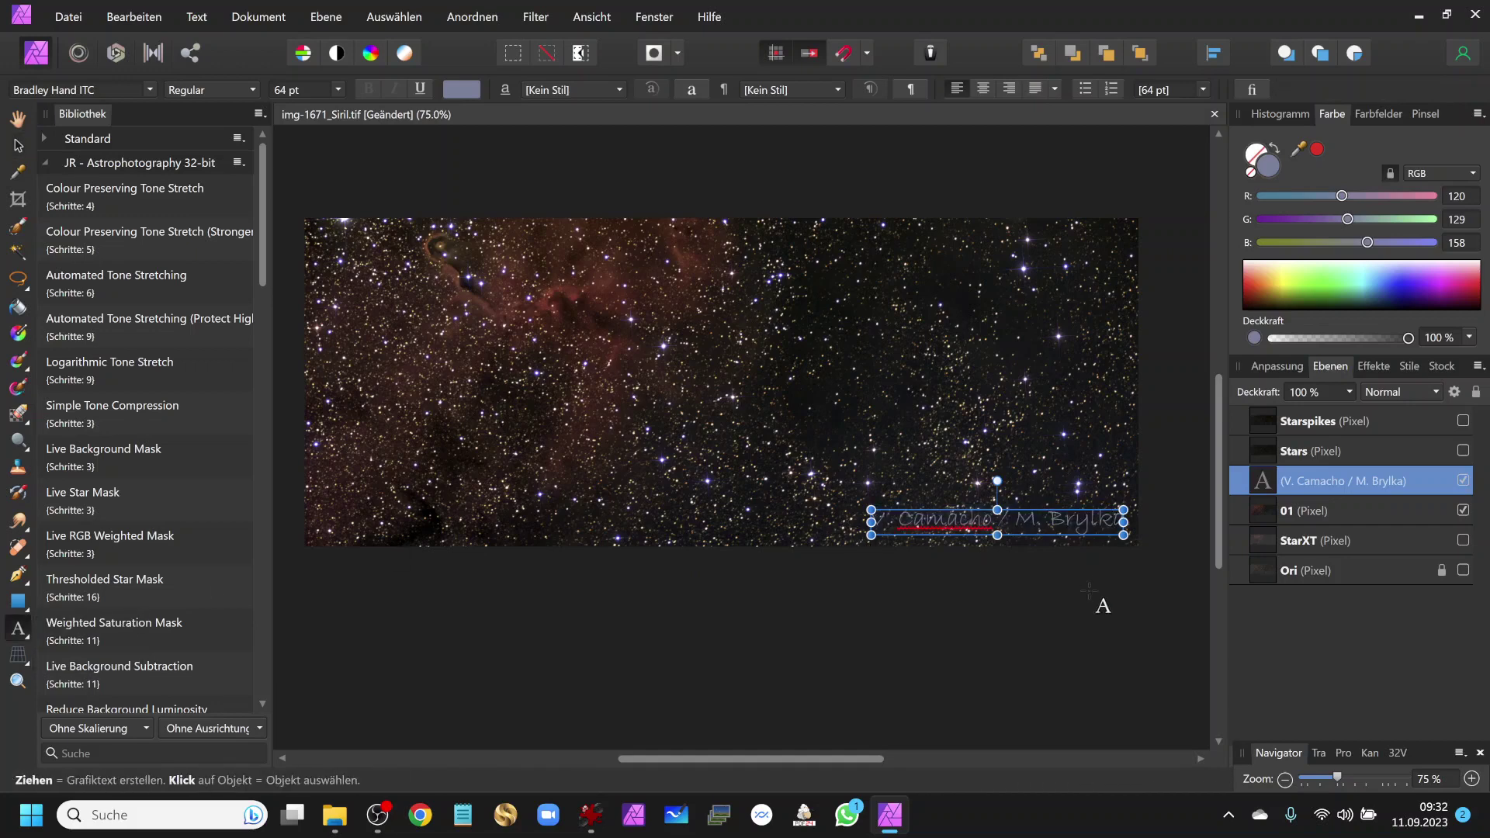
type("a")
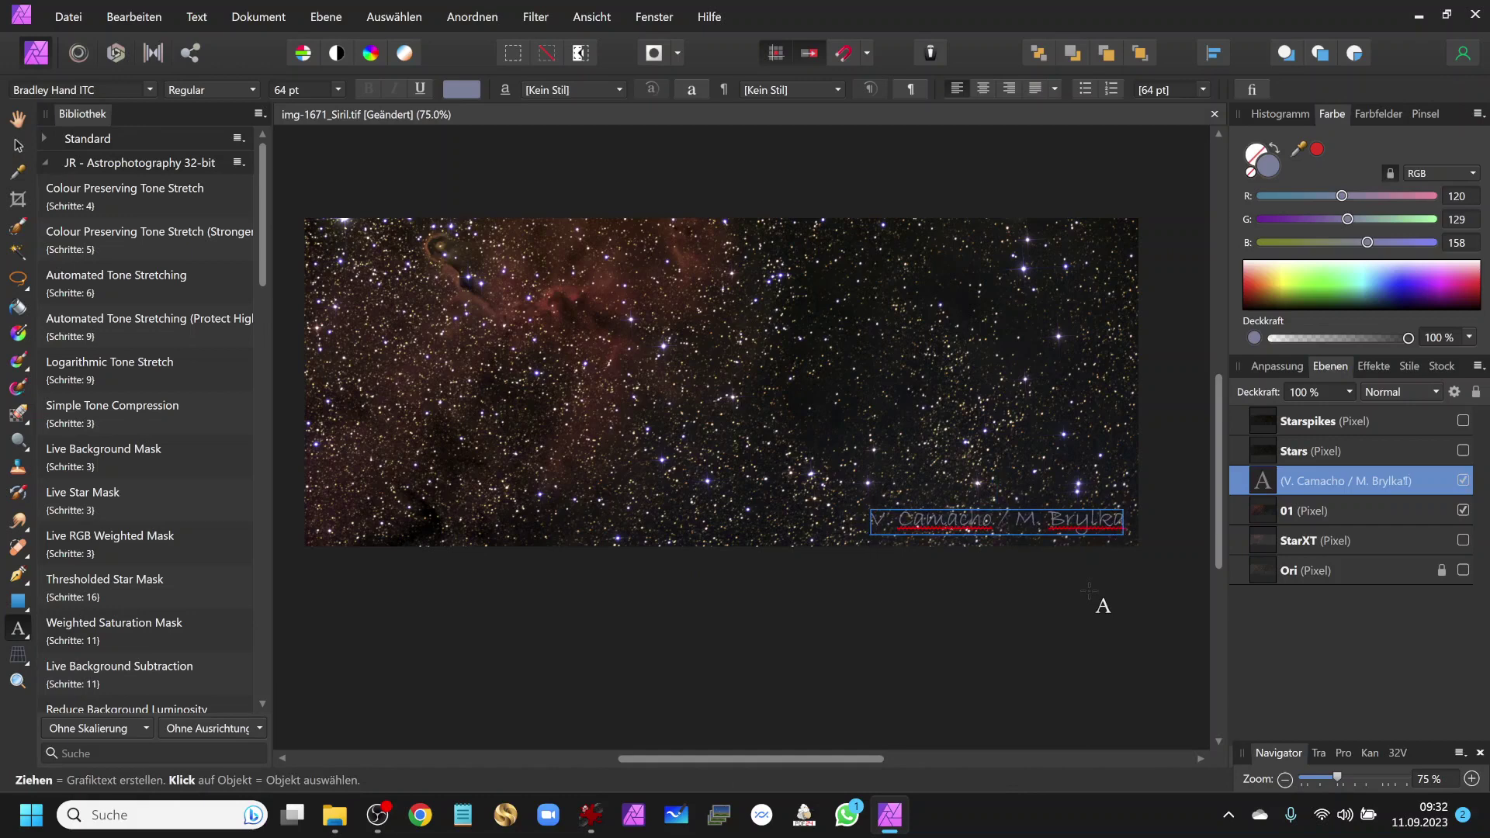
key("Return")
type("\"Ele")
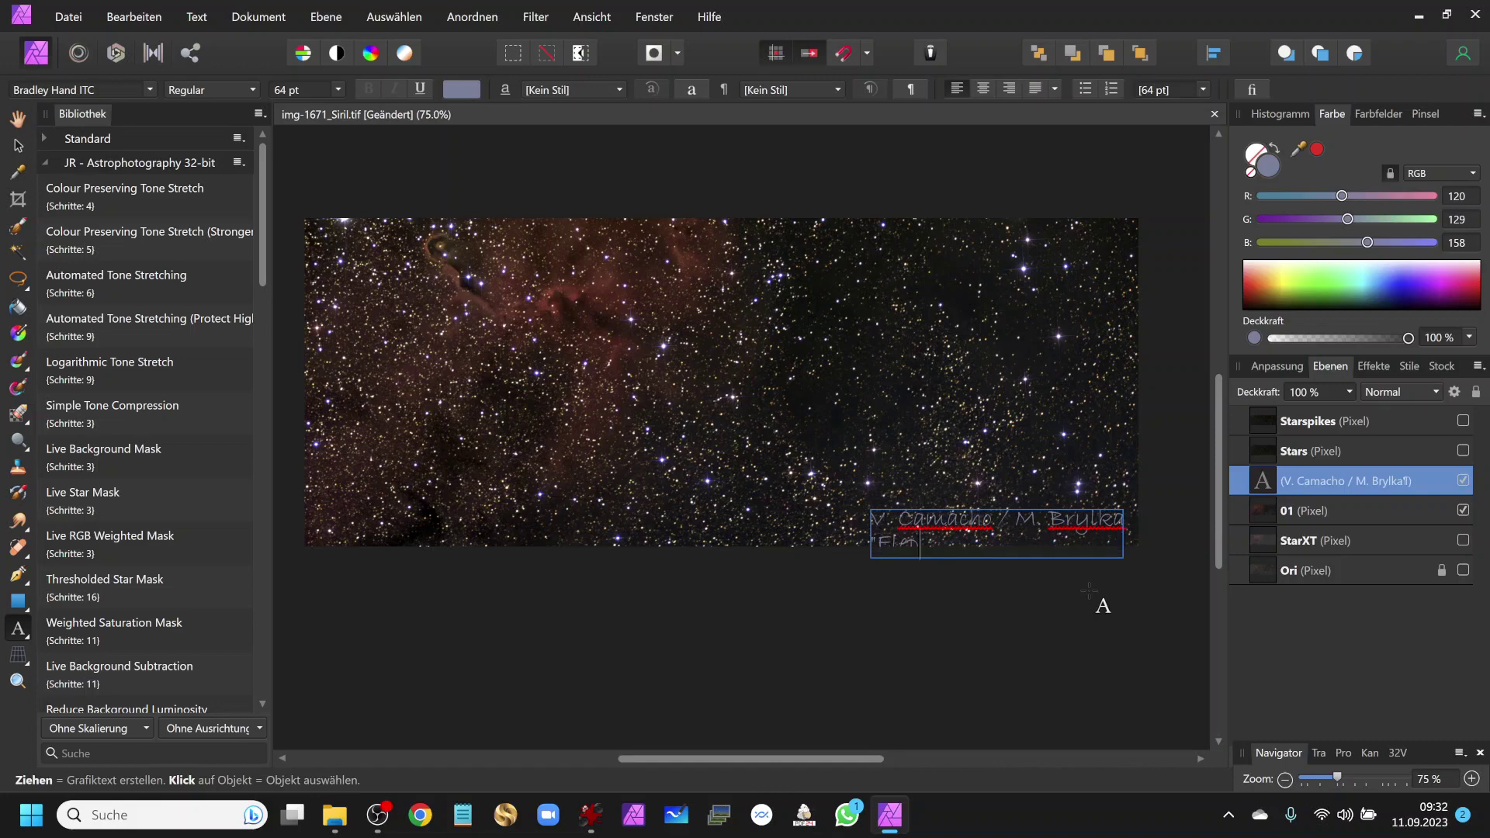
type("phan")
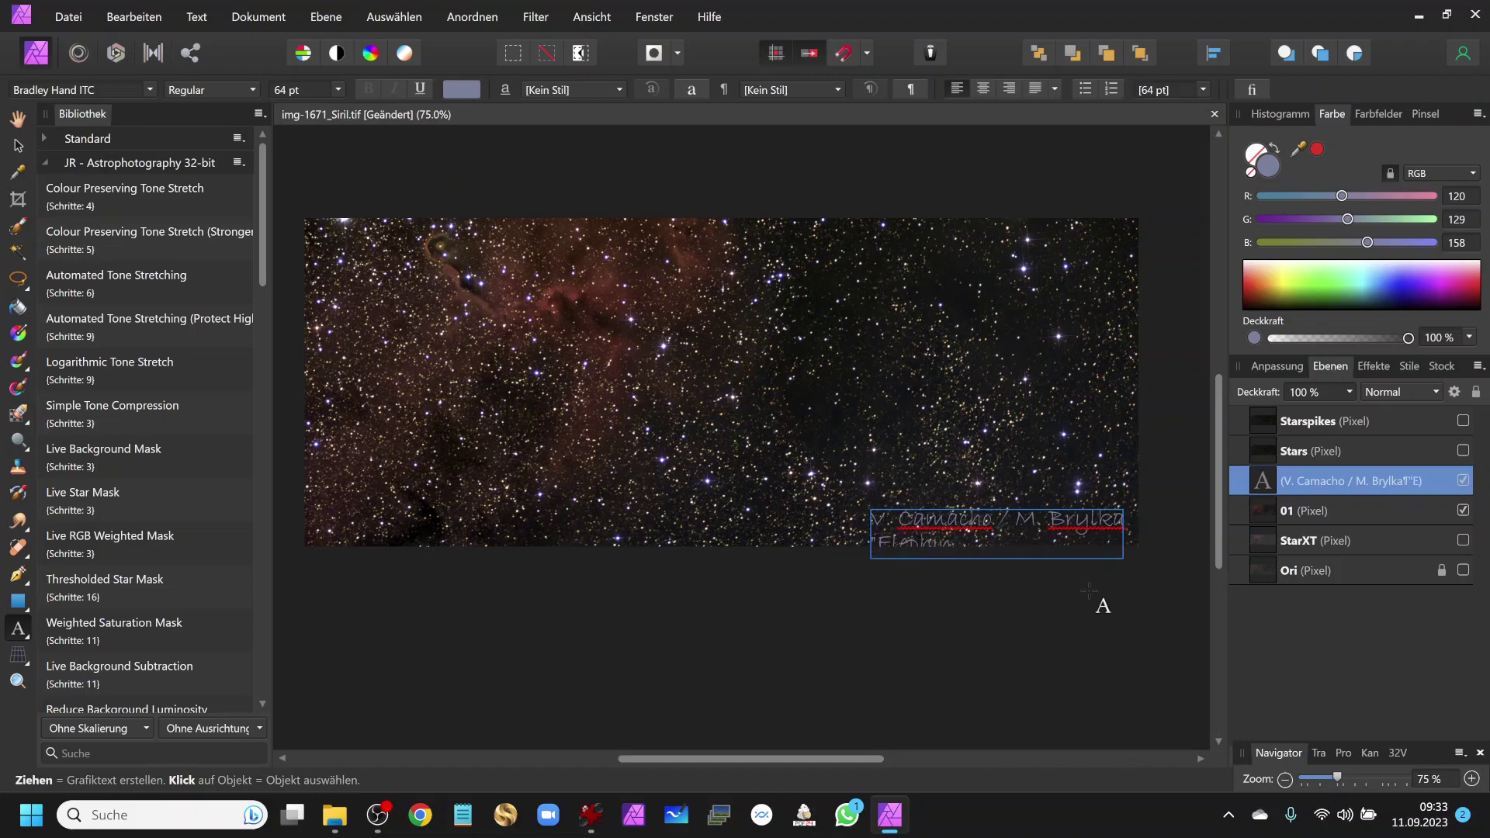
key("BackSpace")
key("BackSpace")
key("BackSpace")
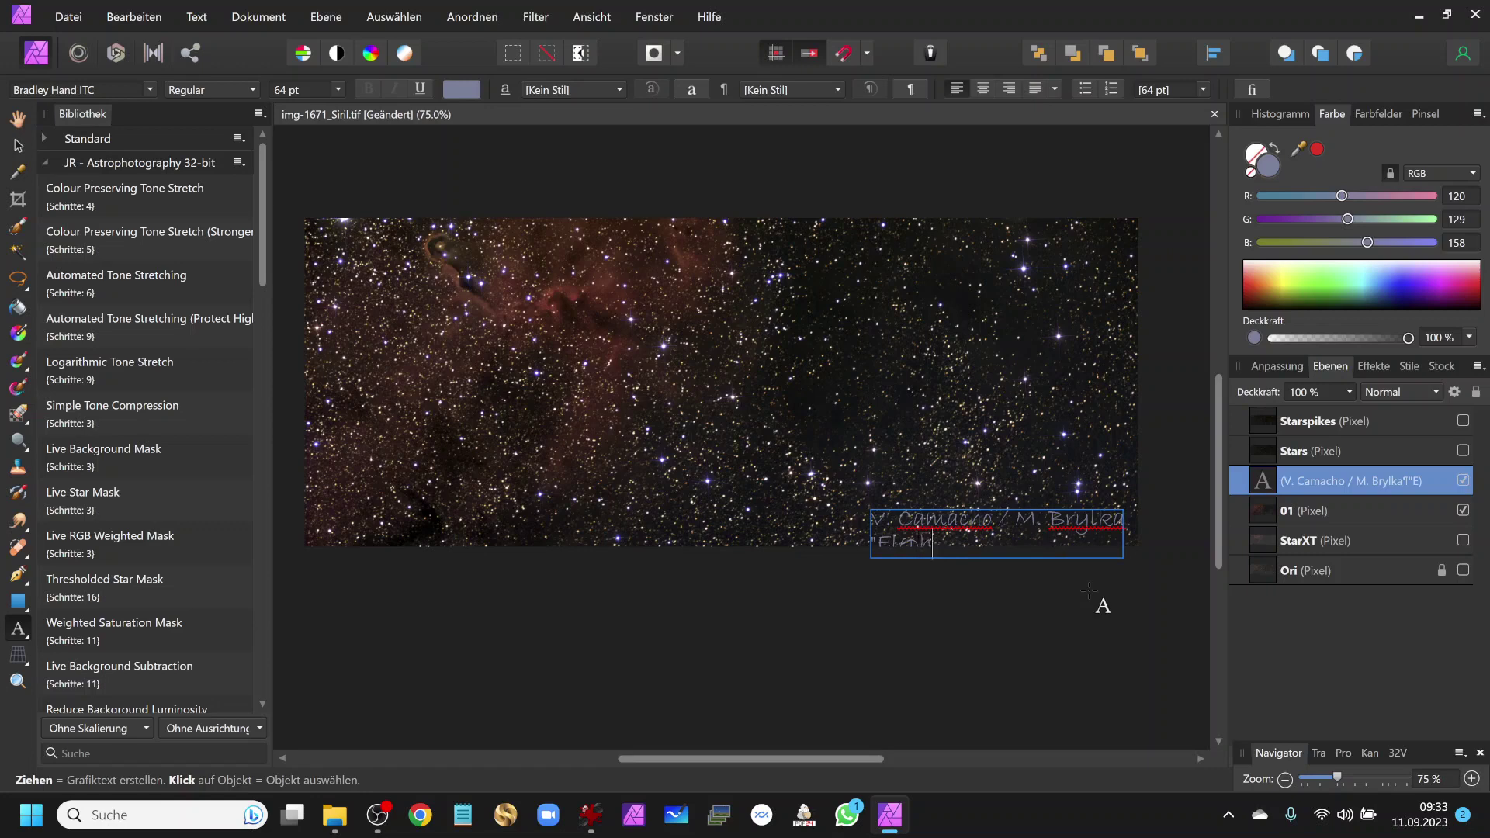
type("ant's ")
type("Trunk")
- Centre-align both text lines and nudge the text block slightly up
key("ctrl+a")
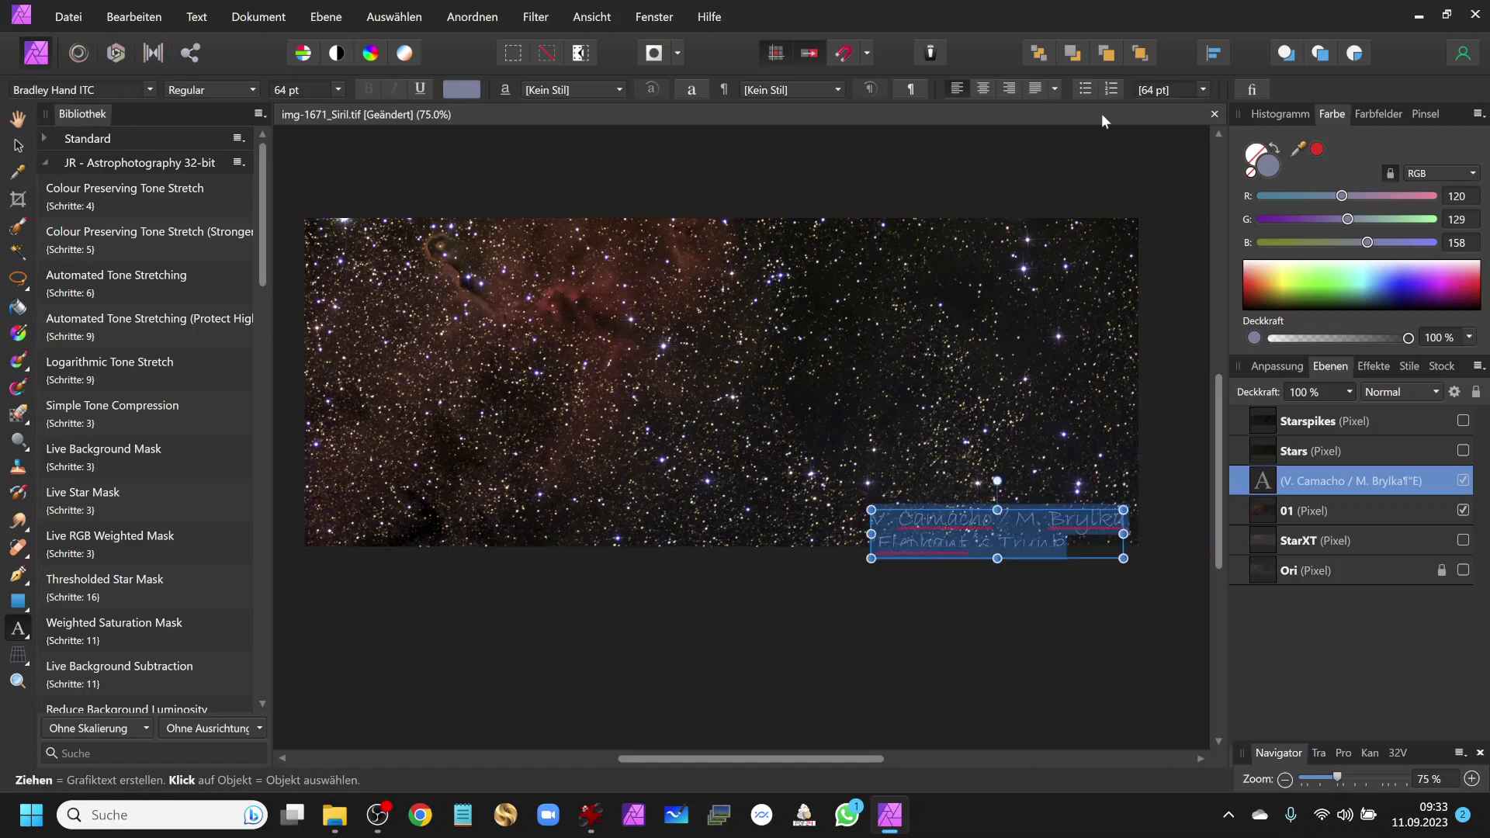
left_click(982, 88)
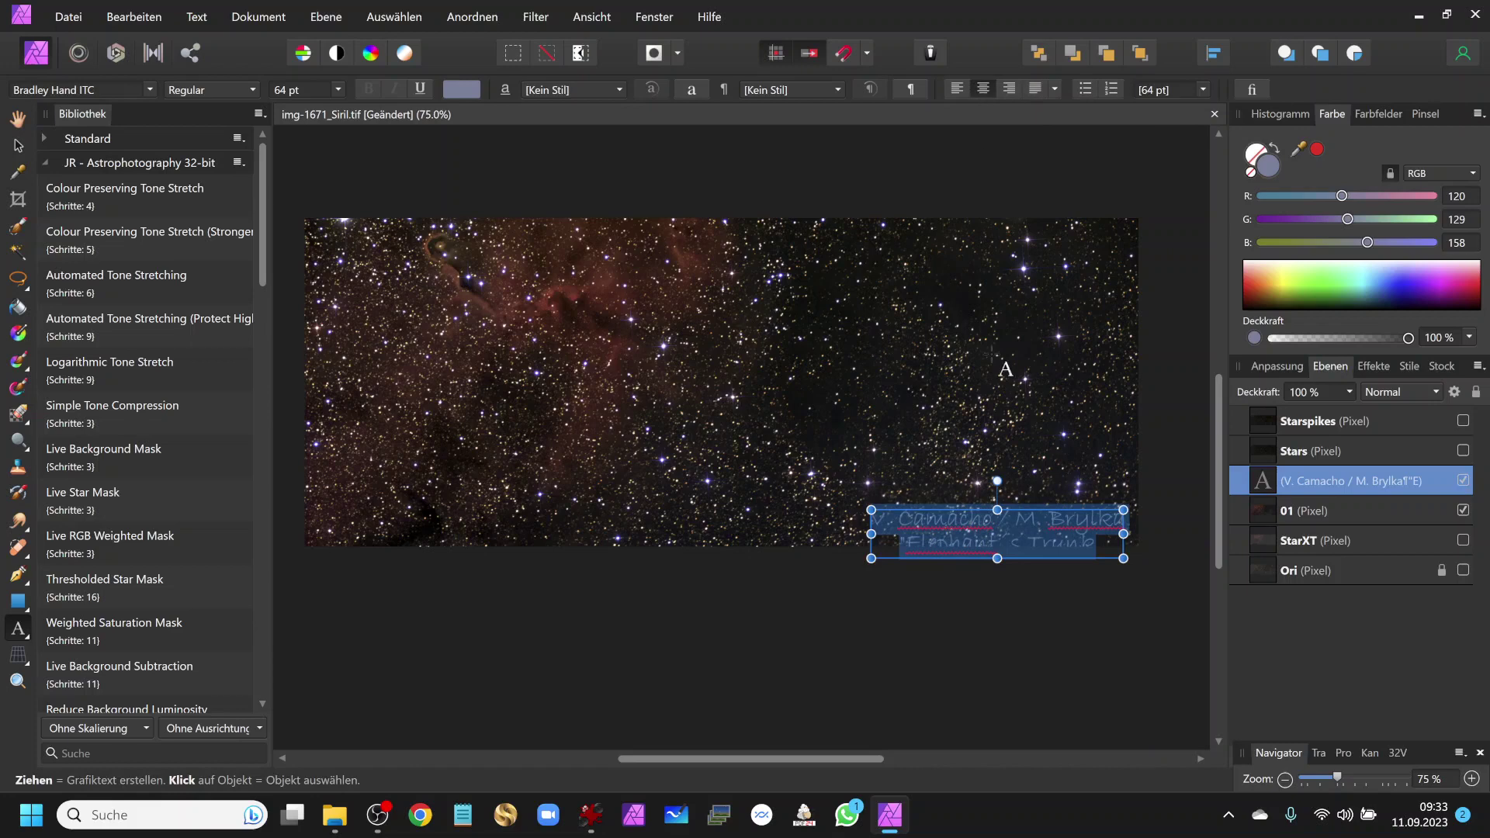
left_click_drag(964, 505, 964, 488)
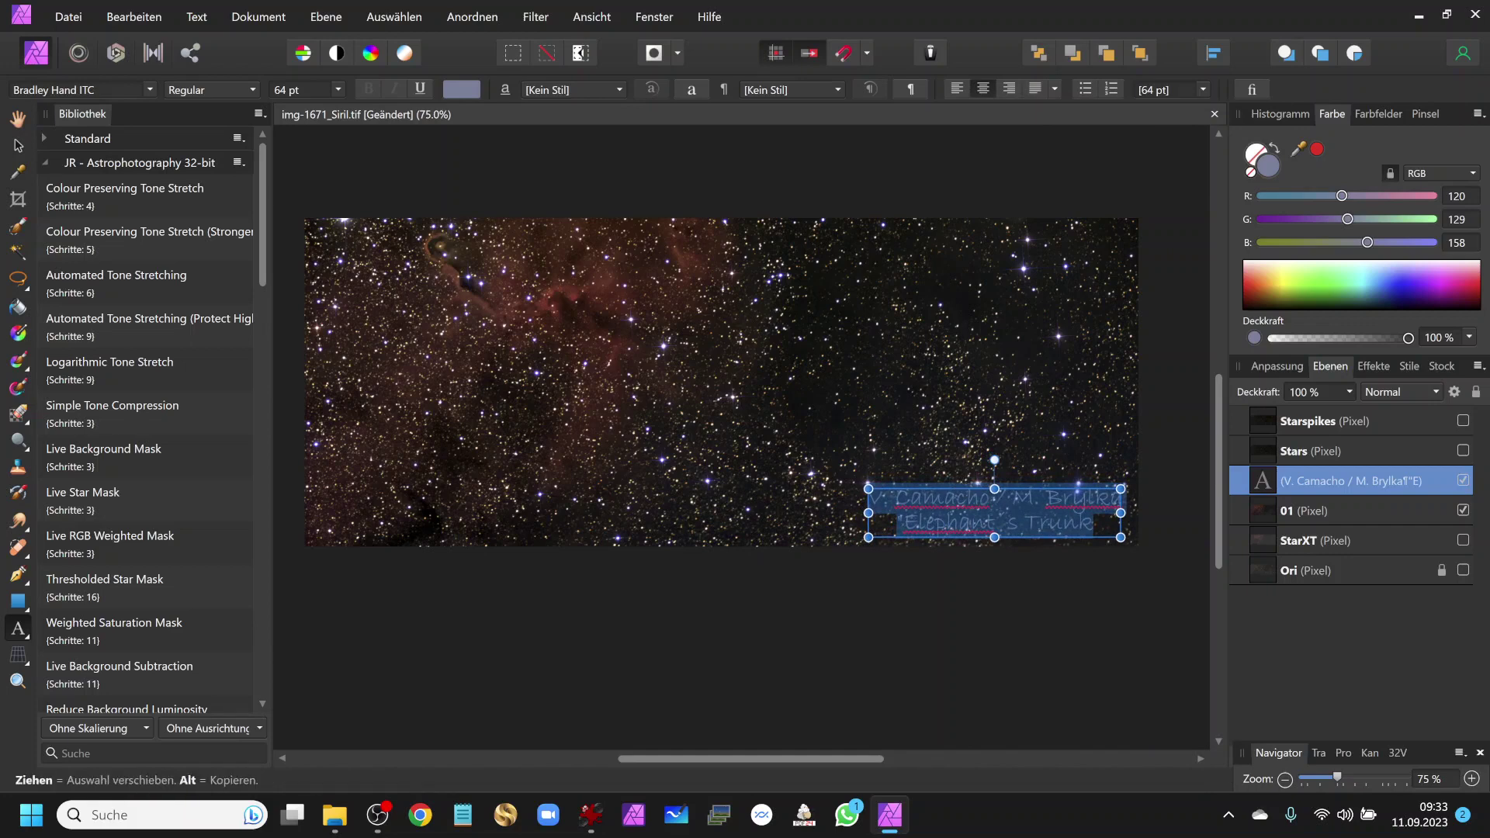
- Replace the English title with the German "Elefantenrüssel"
left_click(1062, 522)
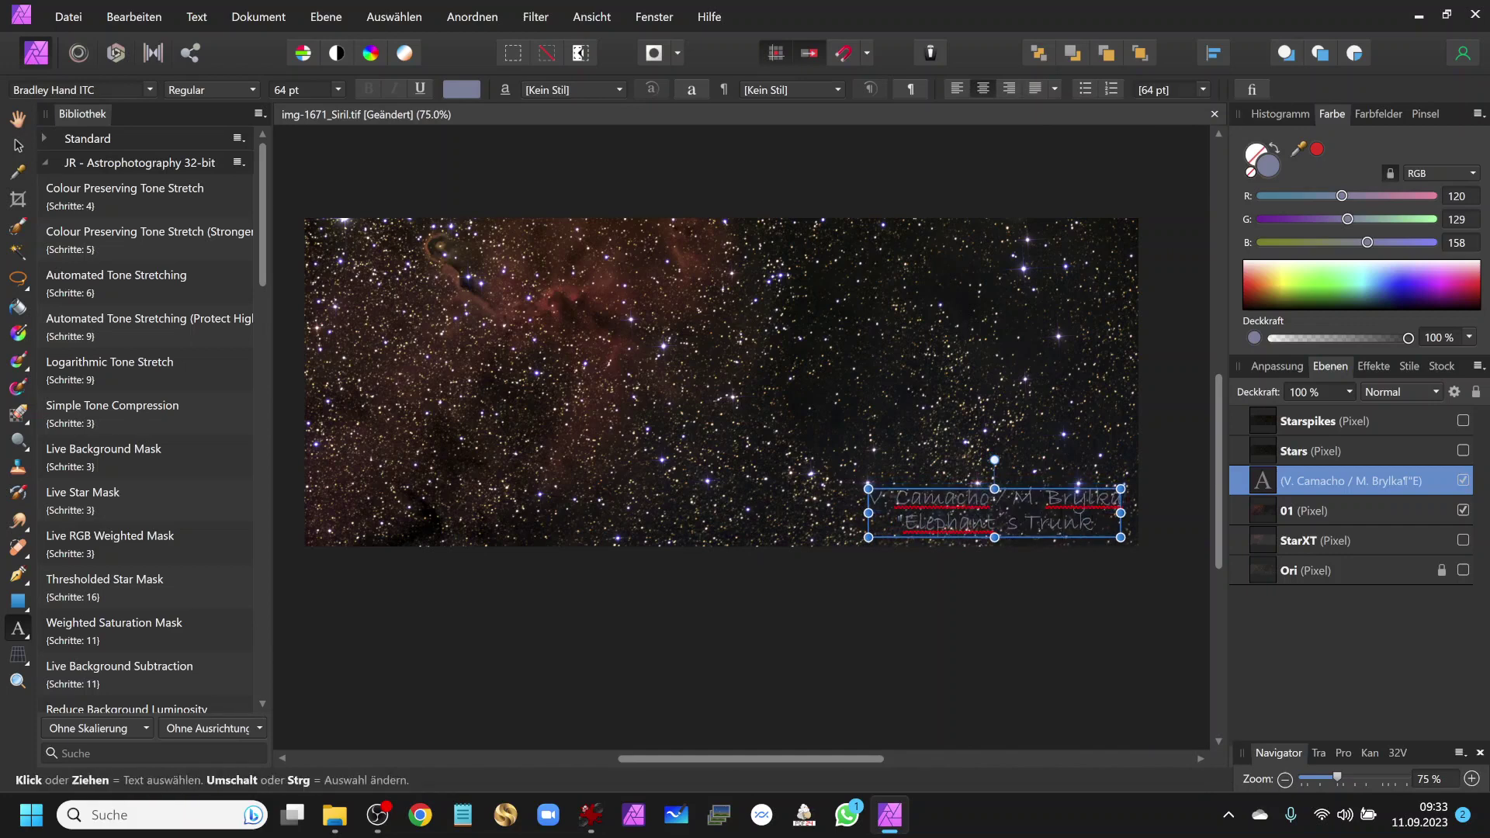
key("BackSpace")
type("c")
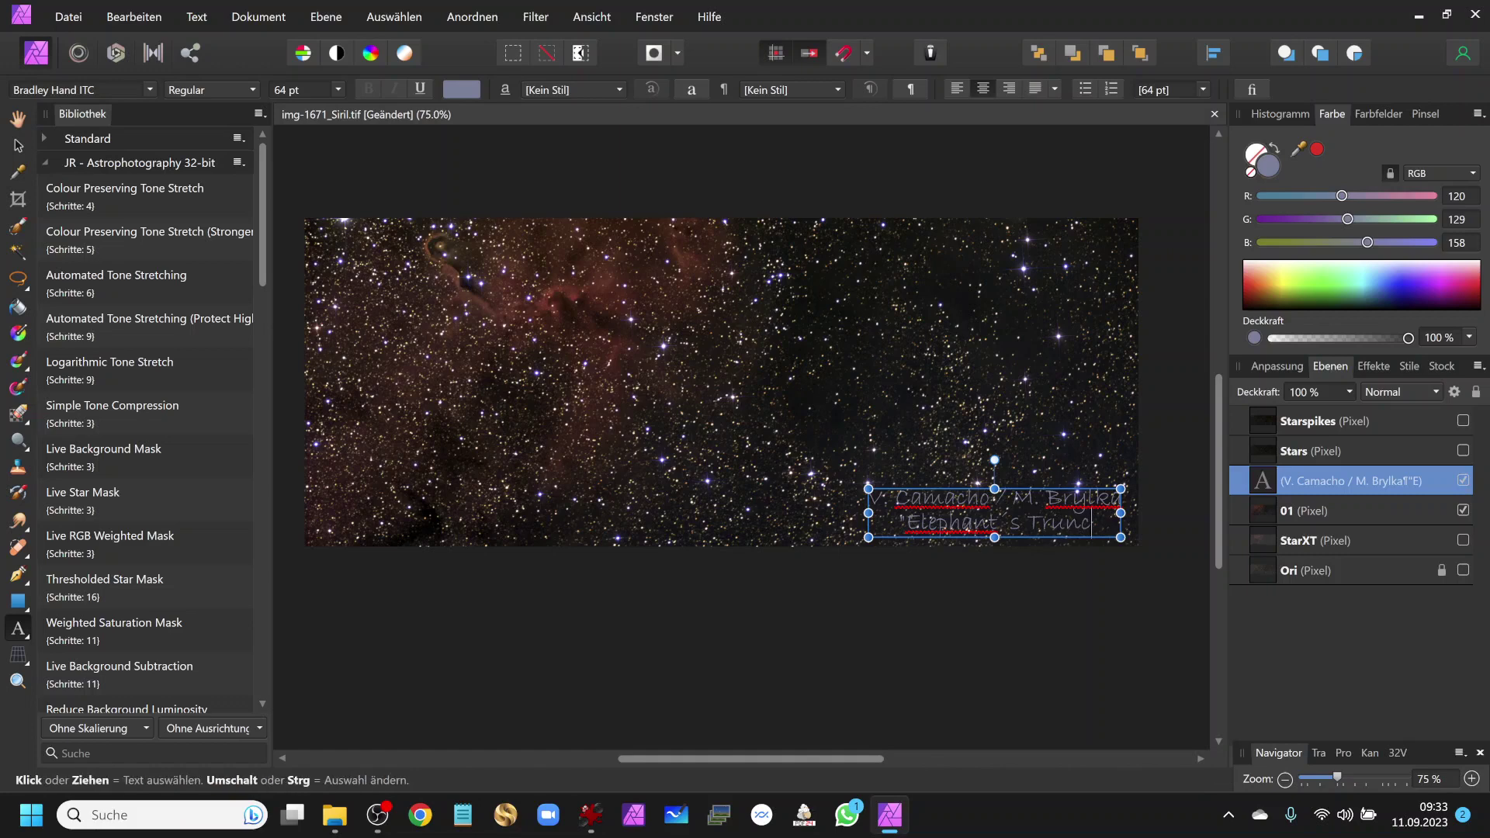
key("BackSpace")
key("BackSpace")
key("BackSpace")
key("BackSpace")
key("BackSpace")
key("BackSpace")
key("BackSpace")
key("BackSpace")
key("BackSpace")
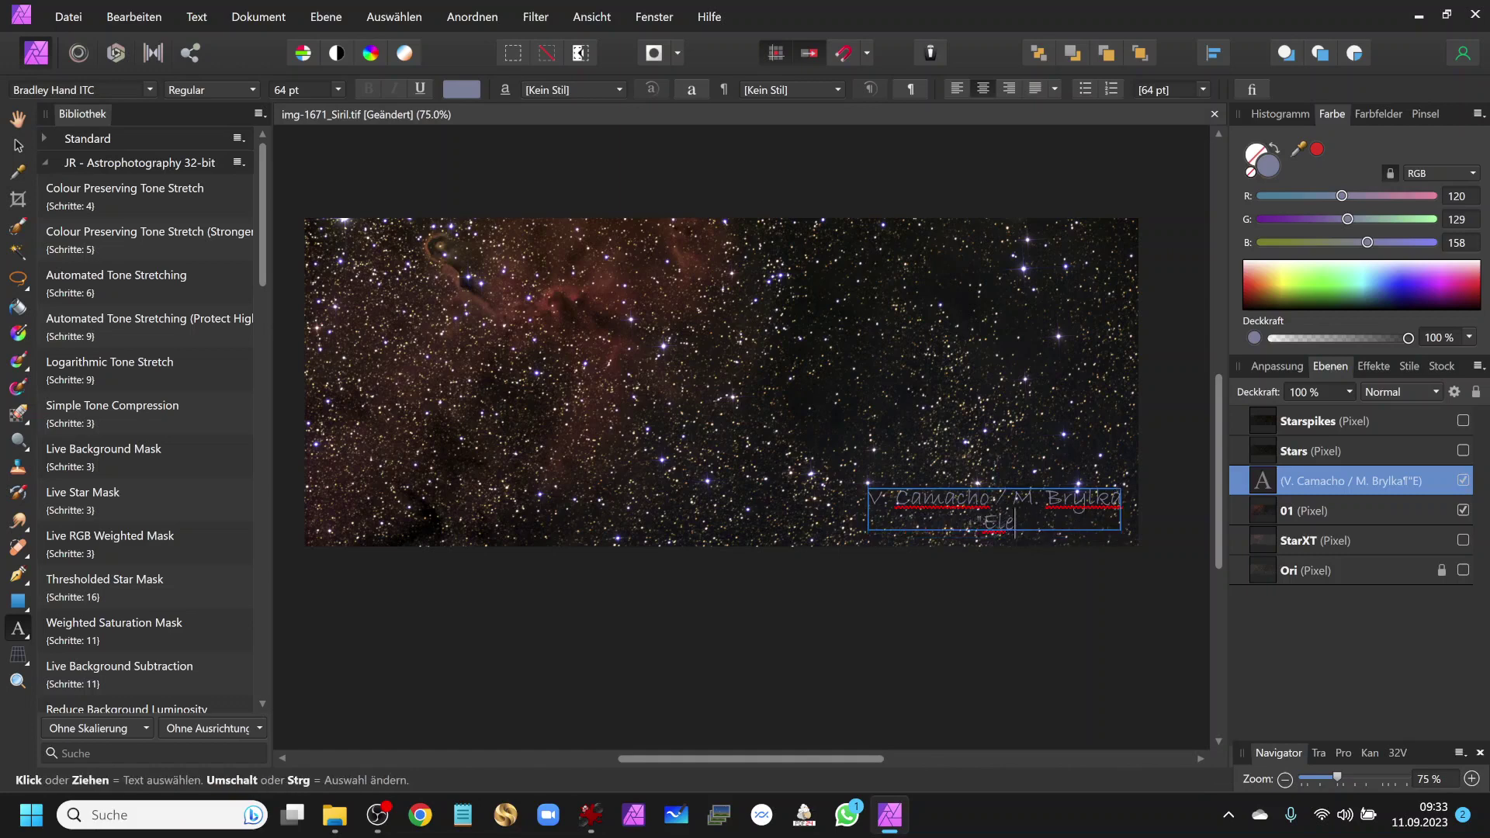
key("BackSpace")
type("e")
type("fanten")
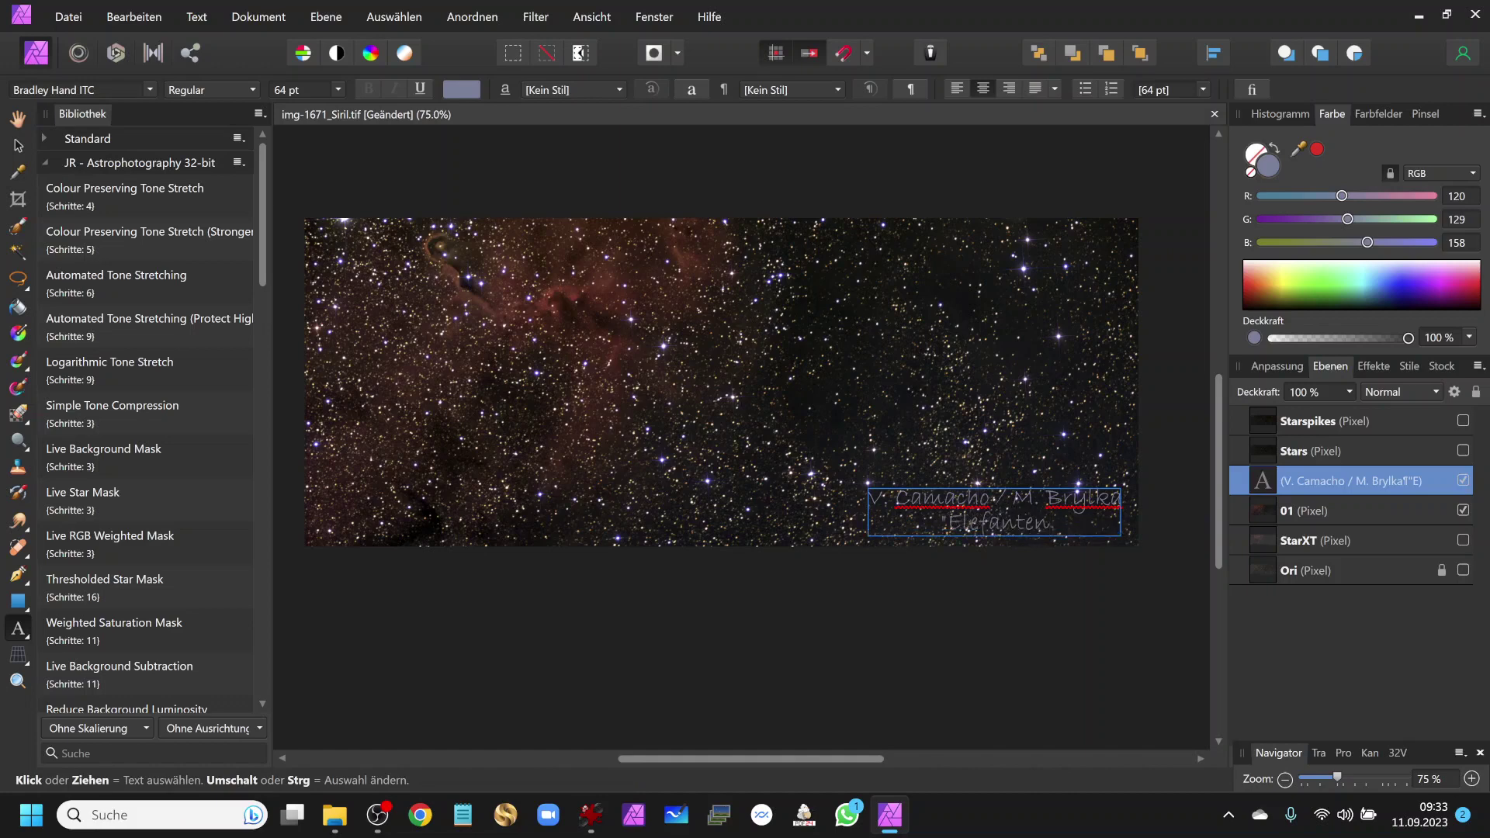
type("rüssel")
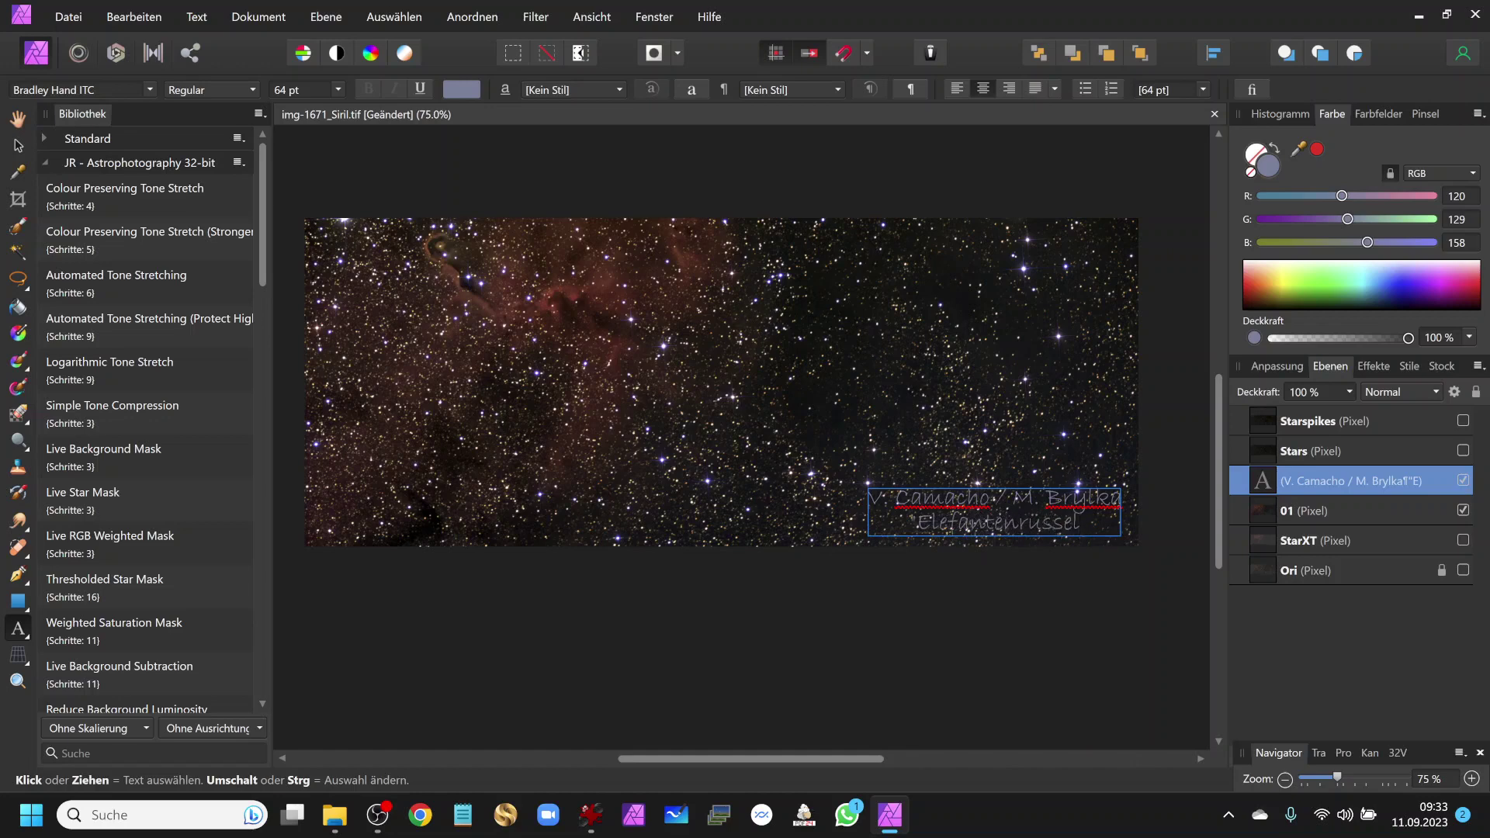
type("\"")
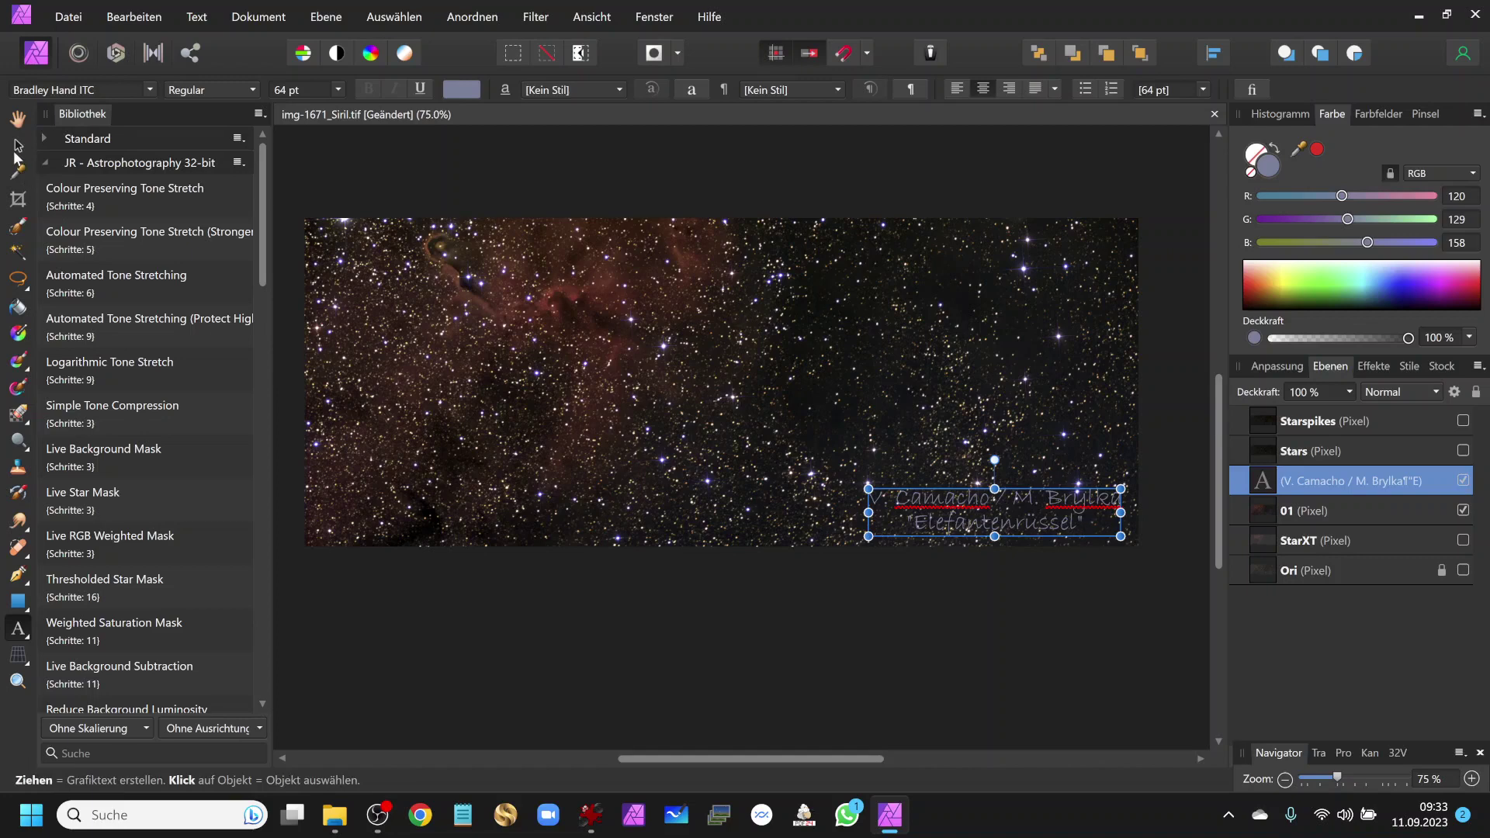
- Scale the credit and title block down to 41 pt and shift it into the bottom-right corner
left_click(14, 155)
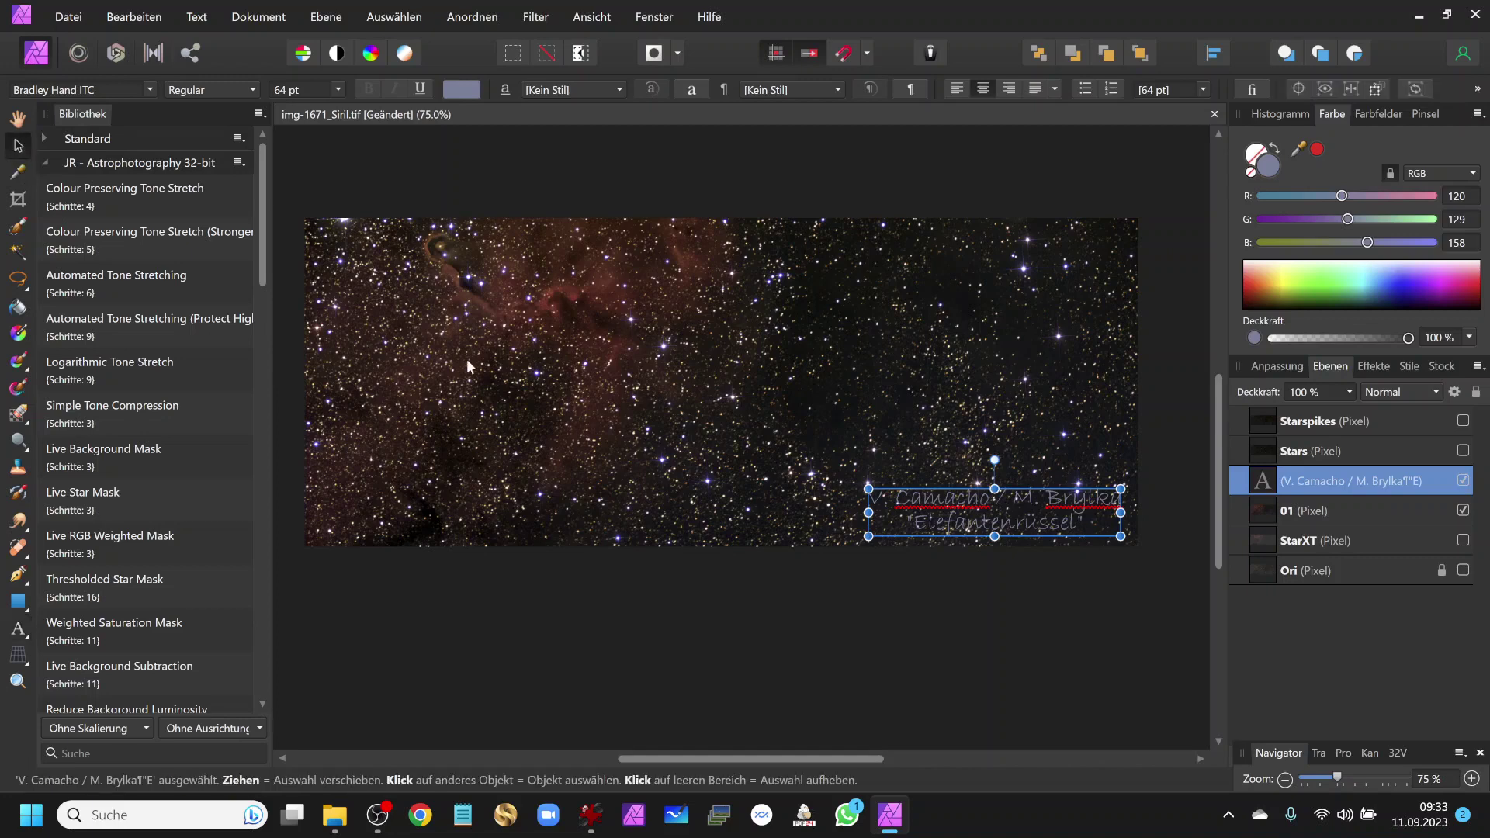
left_click_drag(858, 484, 948, 524)
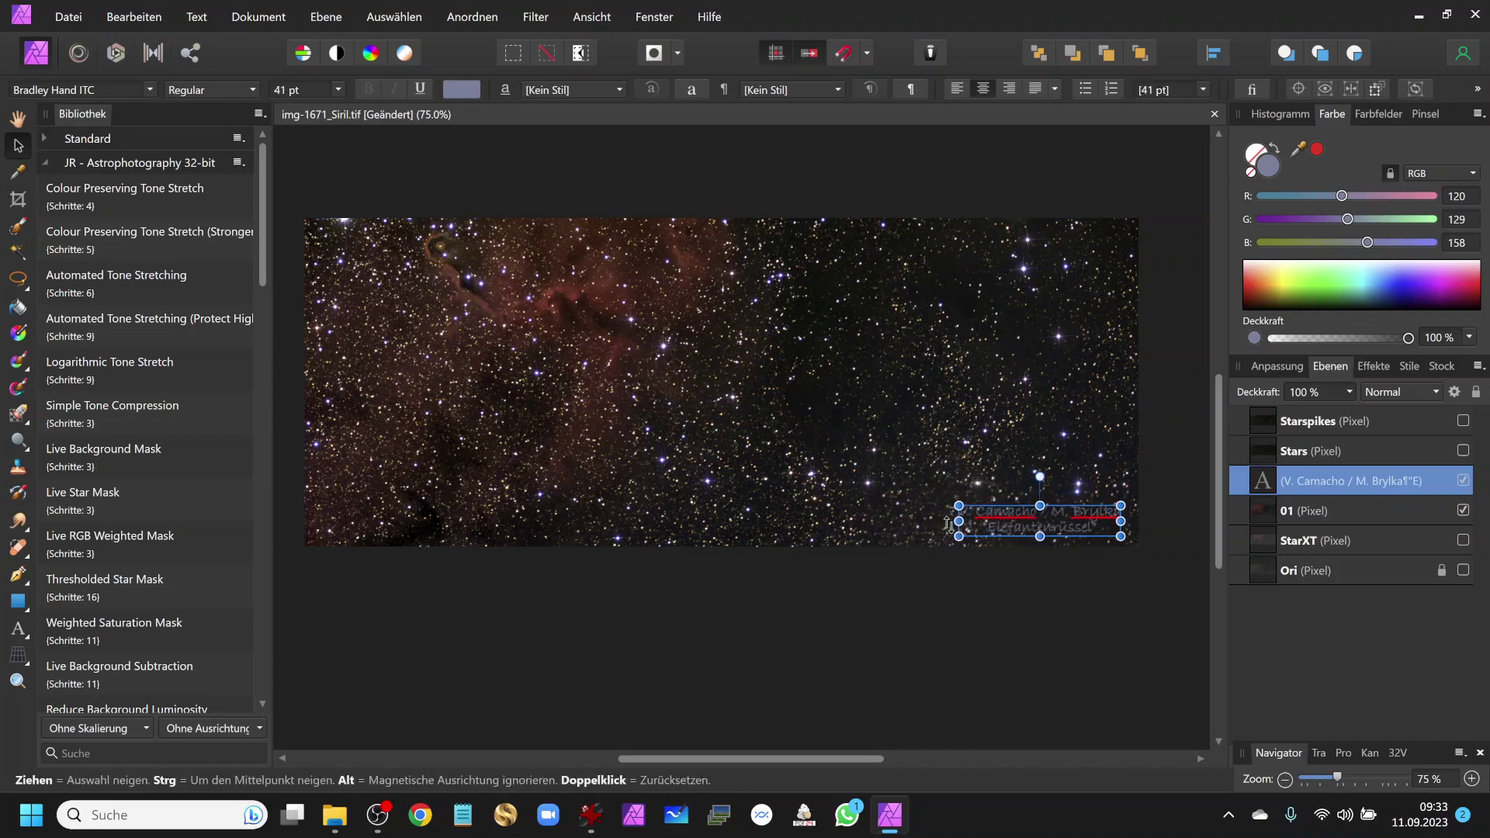
left_click_drag(1042, 530, 1049, 532)
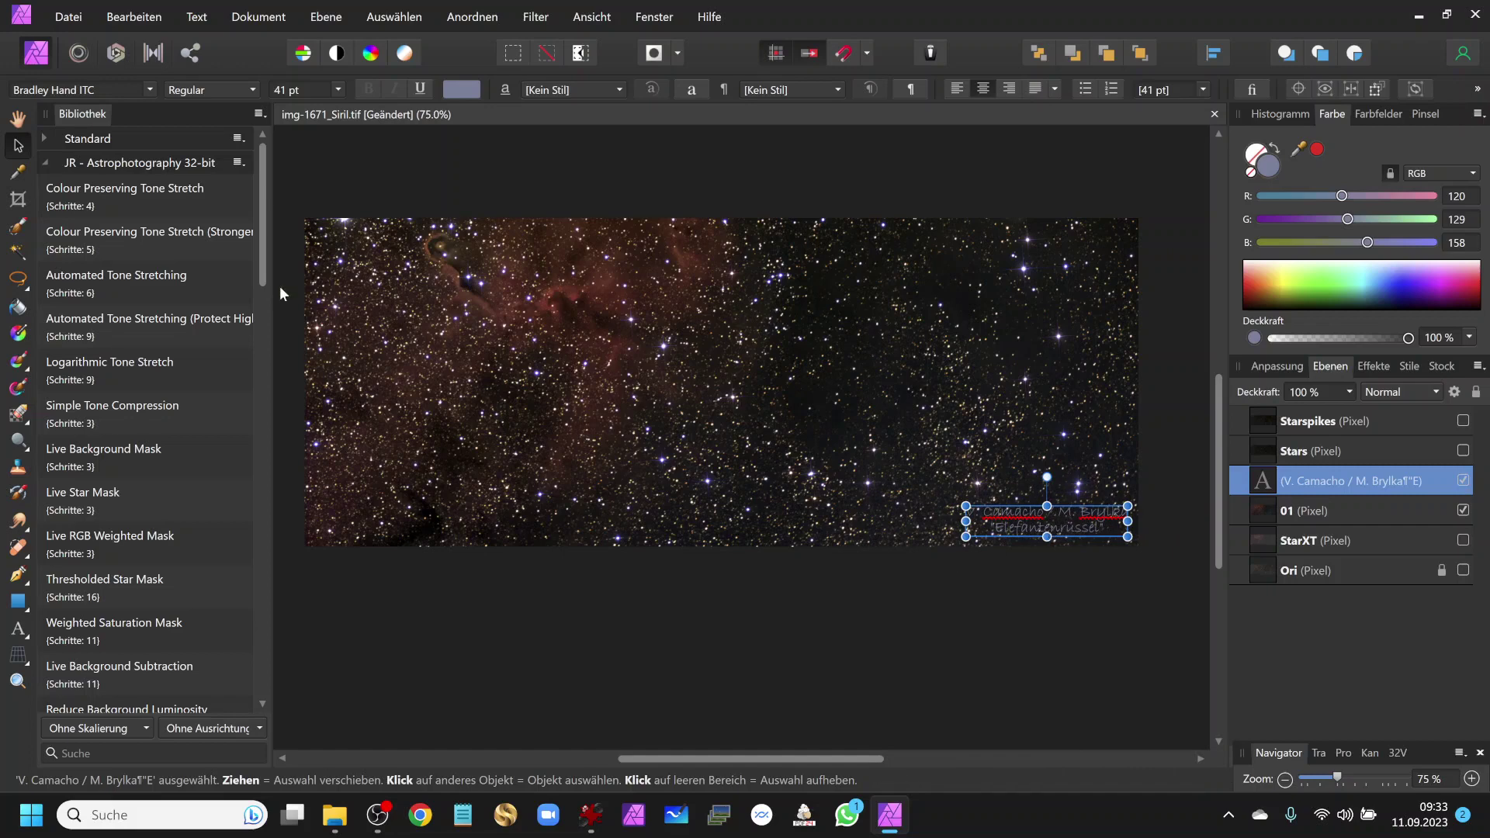
left_click(17, 120)
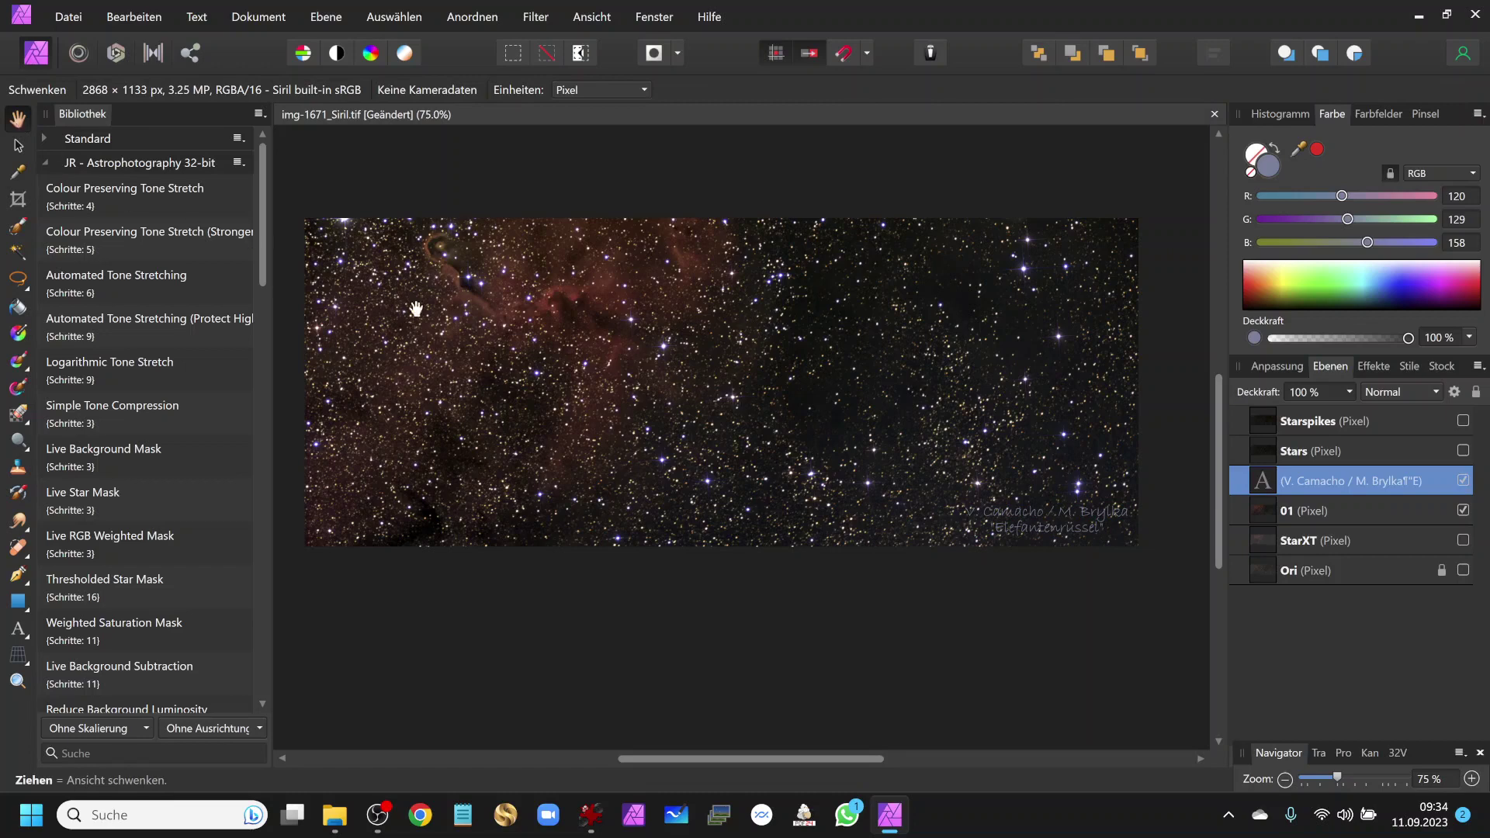
- Export a quality-100 JPEG named img-1671_Siril_Affinity.jpg into the Tutorial folder
left_click(67, 19)
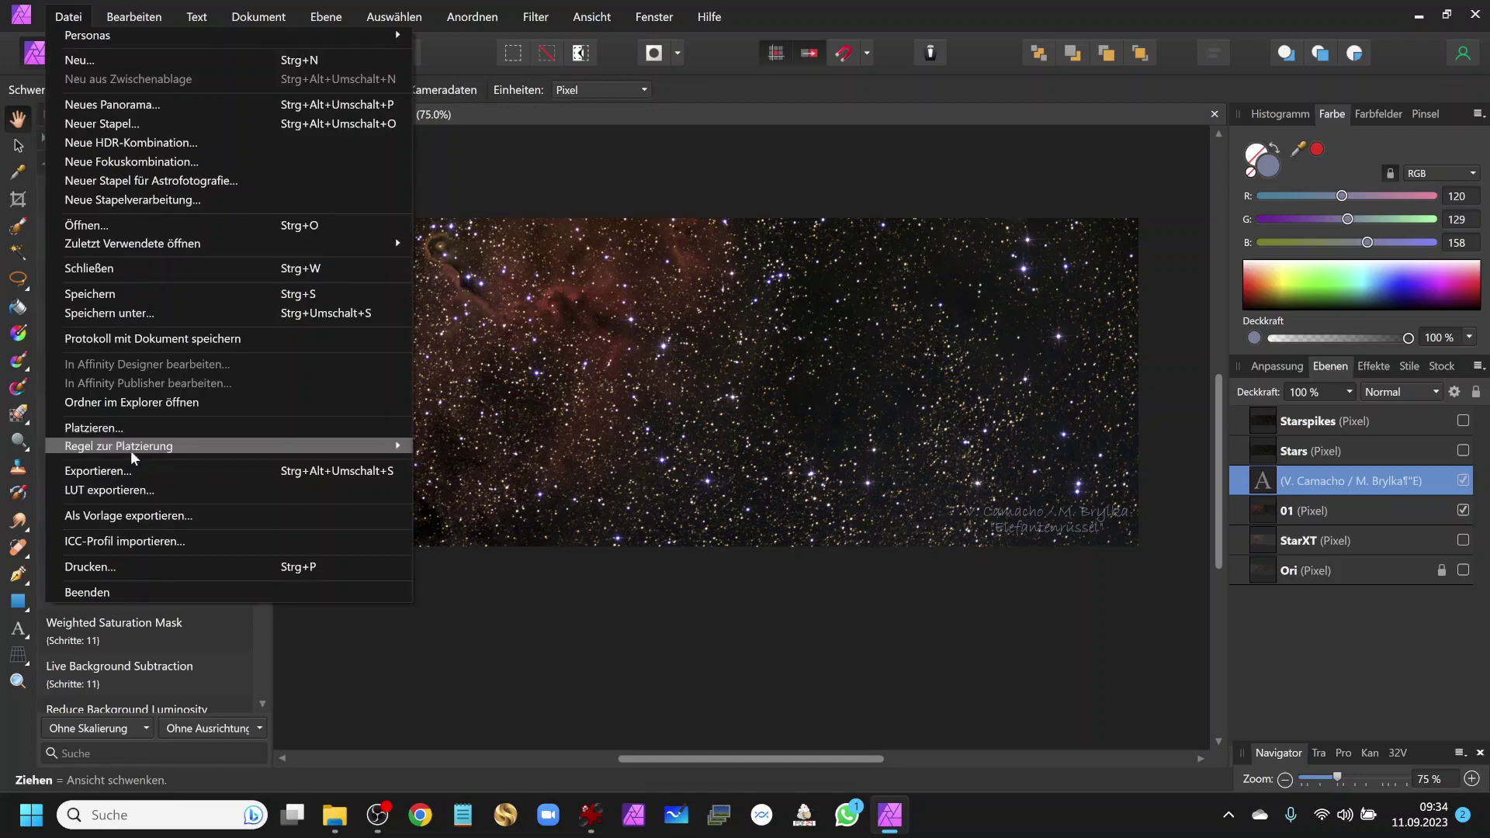
left_click(134, 472)
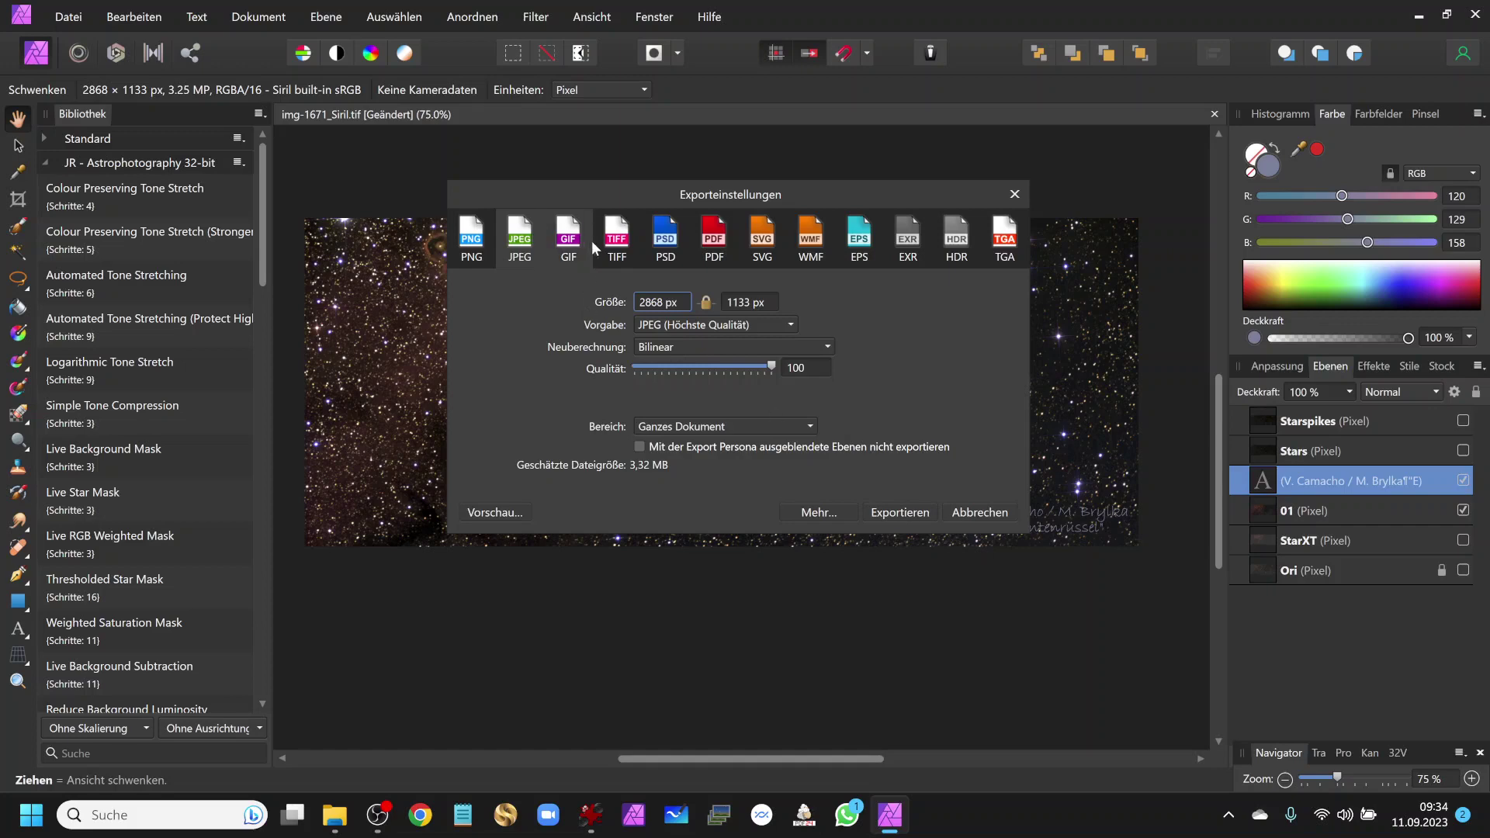
left_click(910, 514)
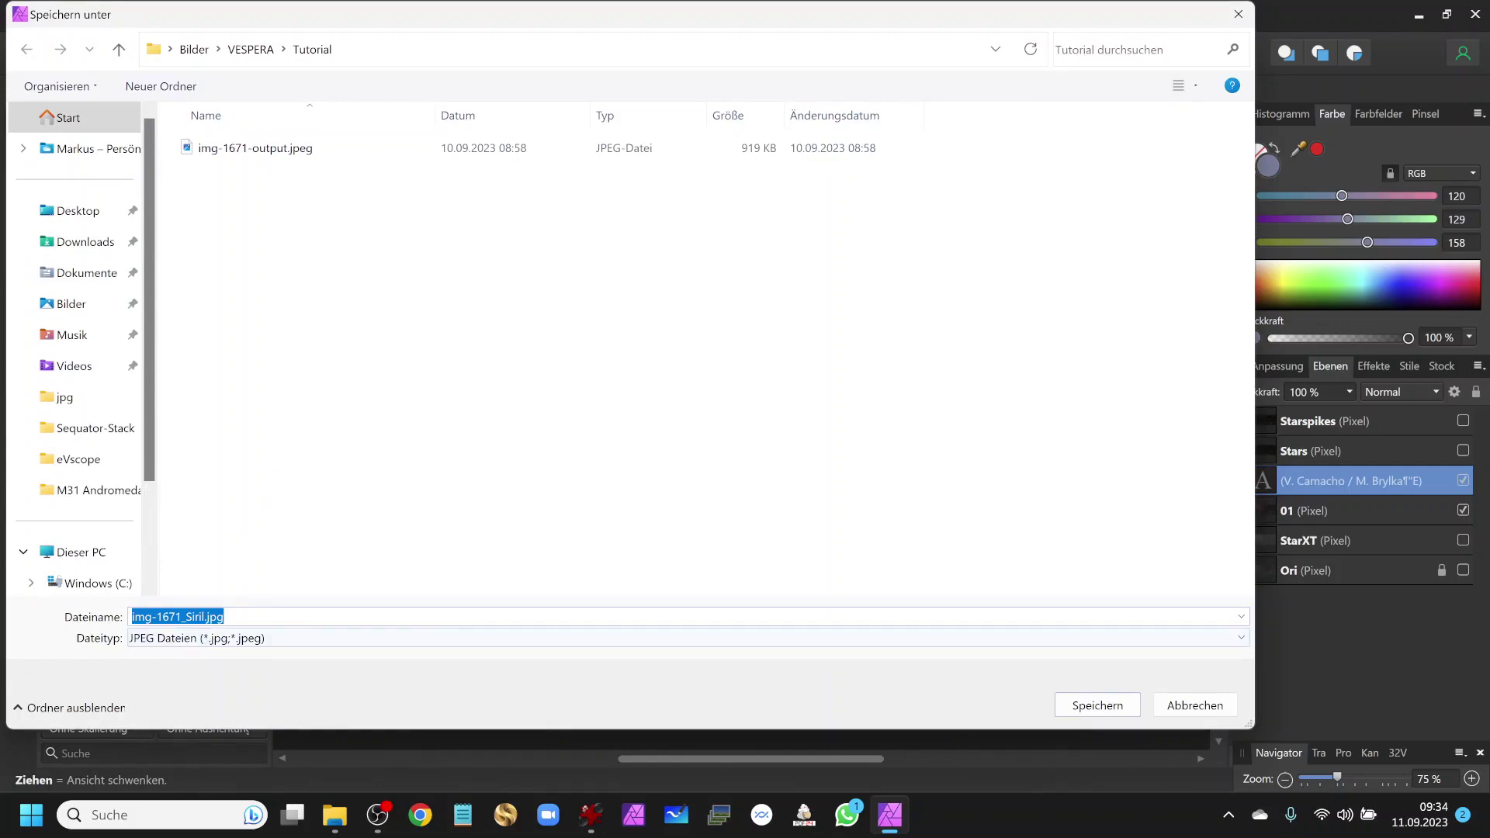
left_click(202, 616)
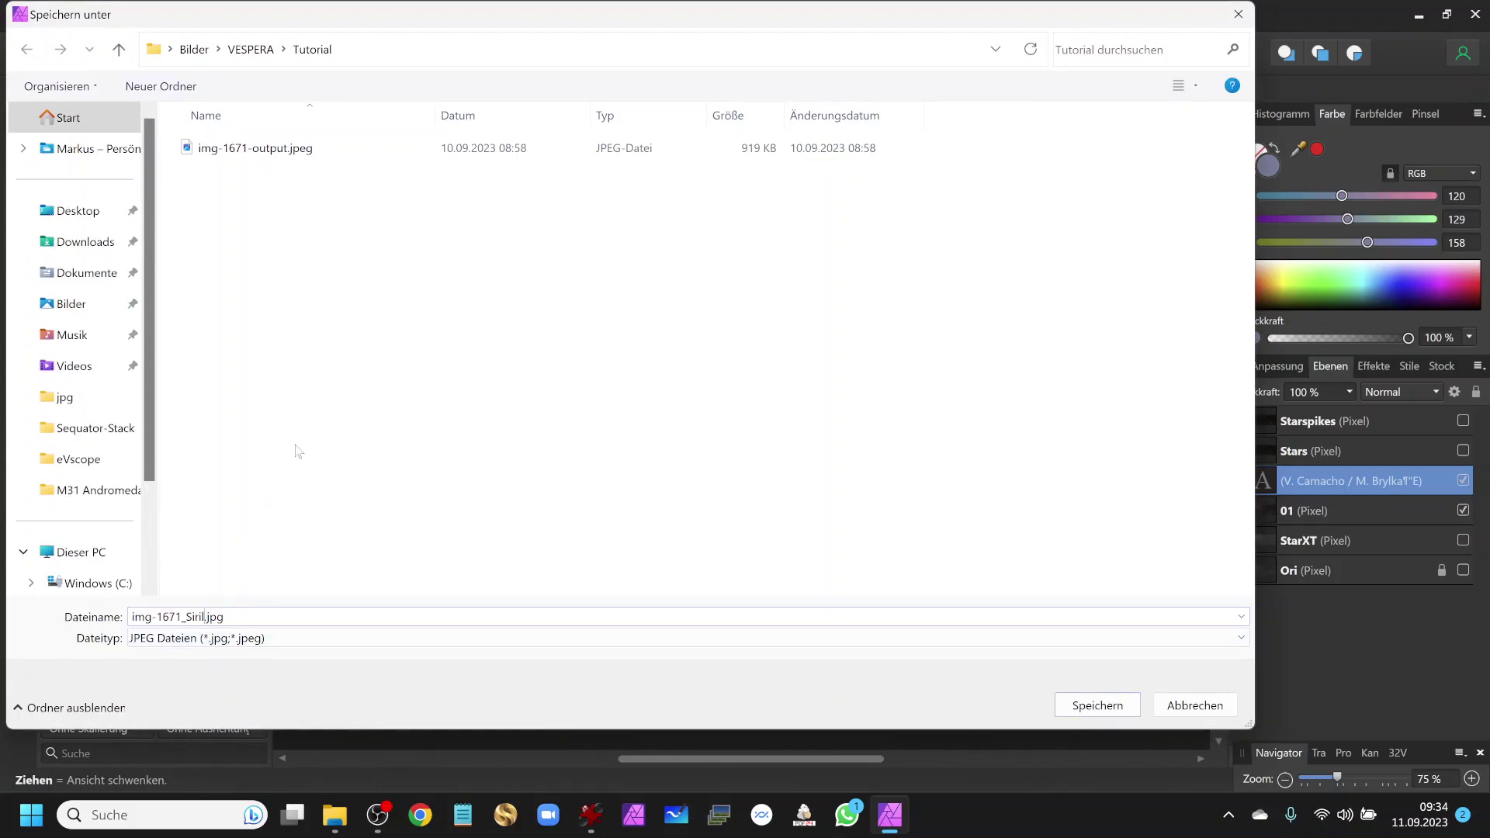
type("_")
type("Affi")
type("ni")
type("ty")
left_click(1097, 705)
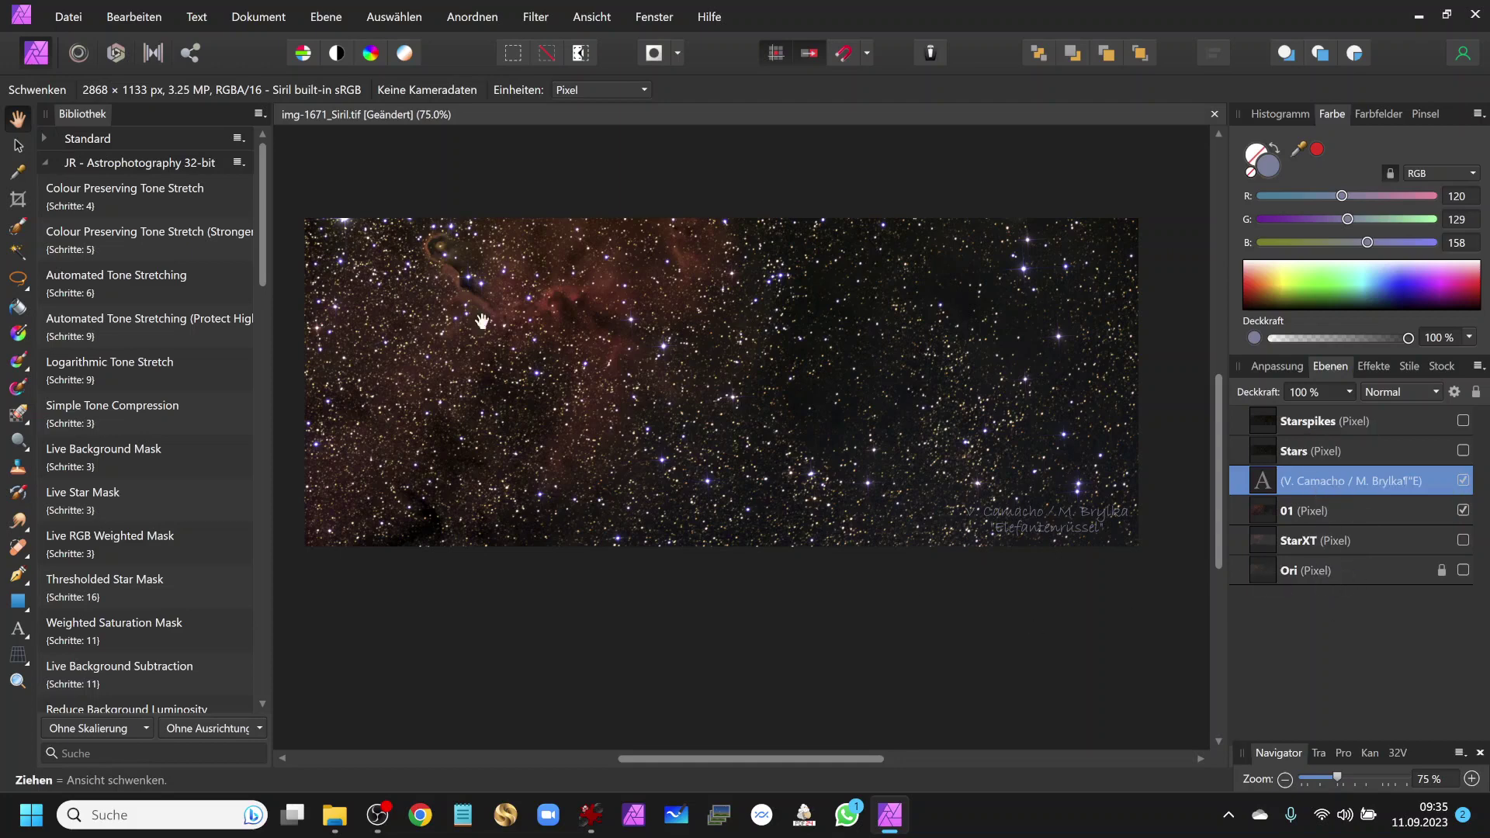
- Save the project as img-1671_Siril_Affinity.afphoto in the Tutorial folder, then switch to OBS
left_click(76, 23)
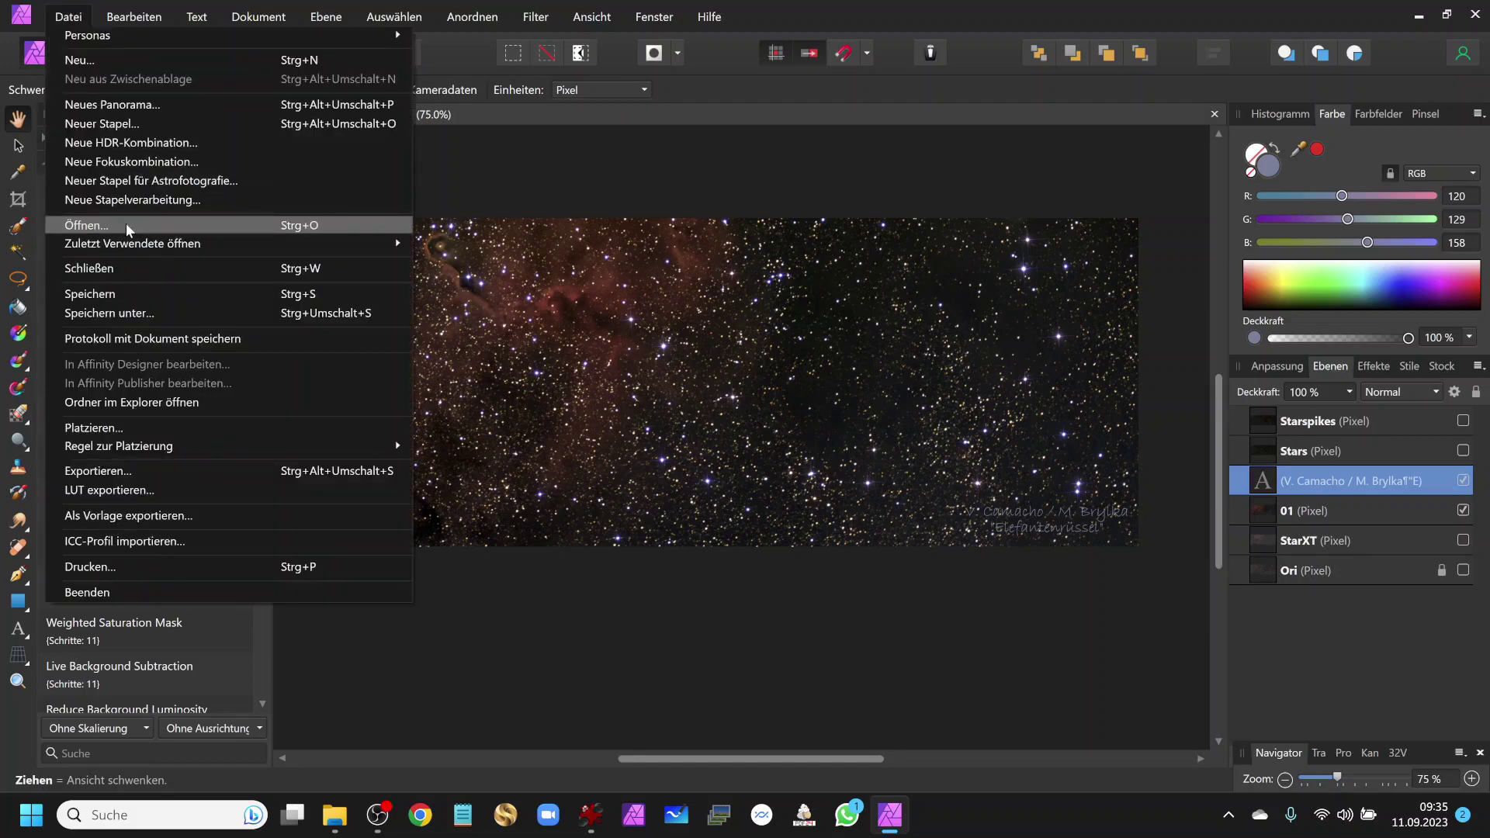
left_click(143, 309)
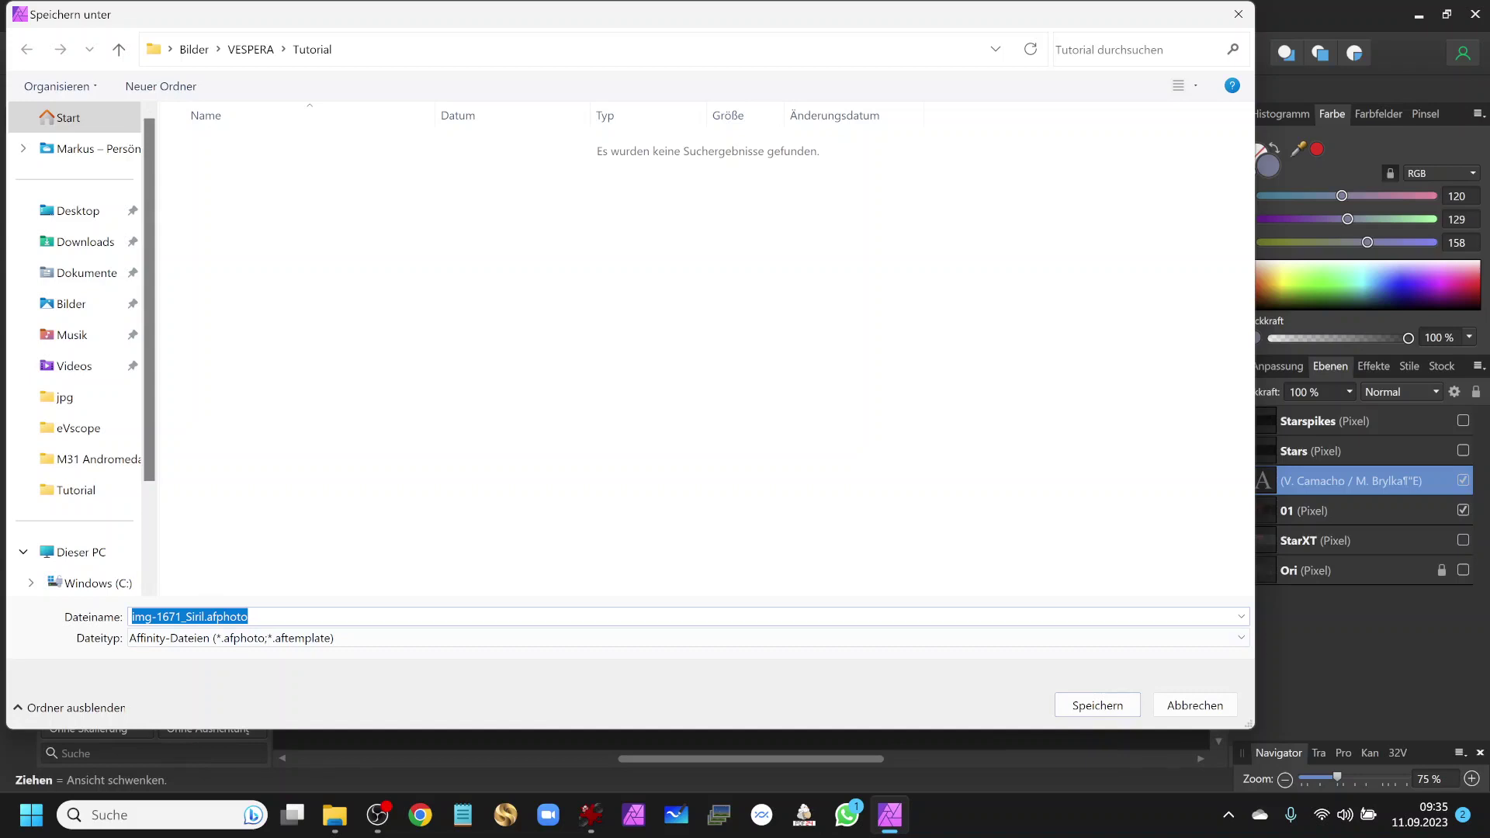
left_click(205, 616)
type("_Aff")
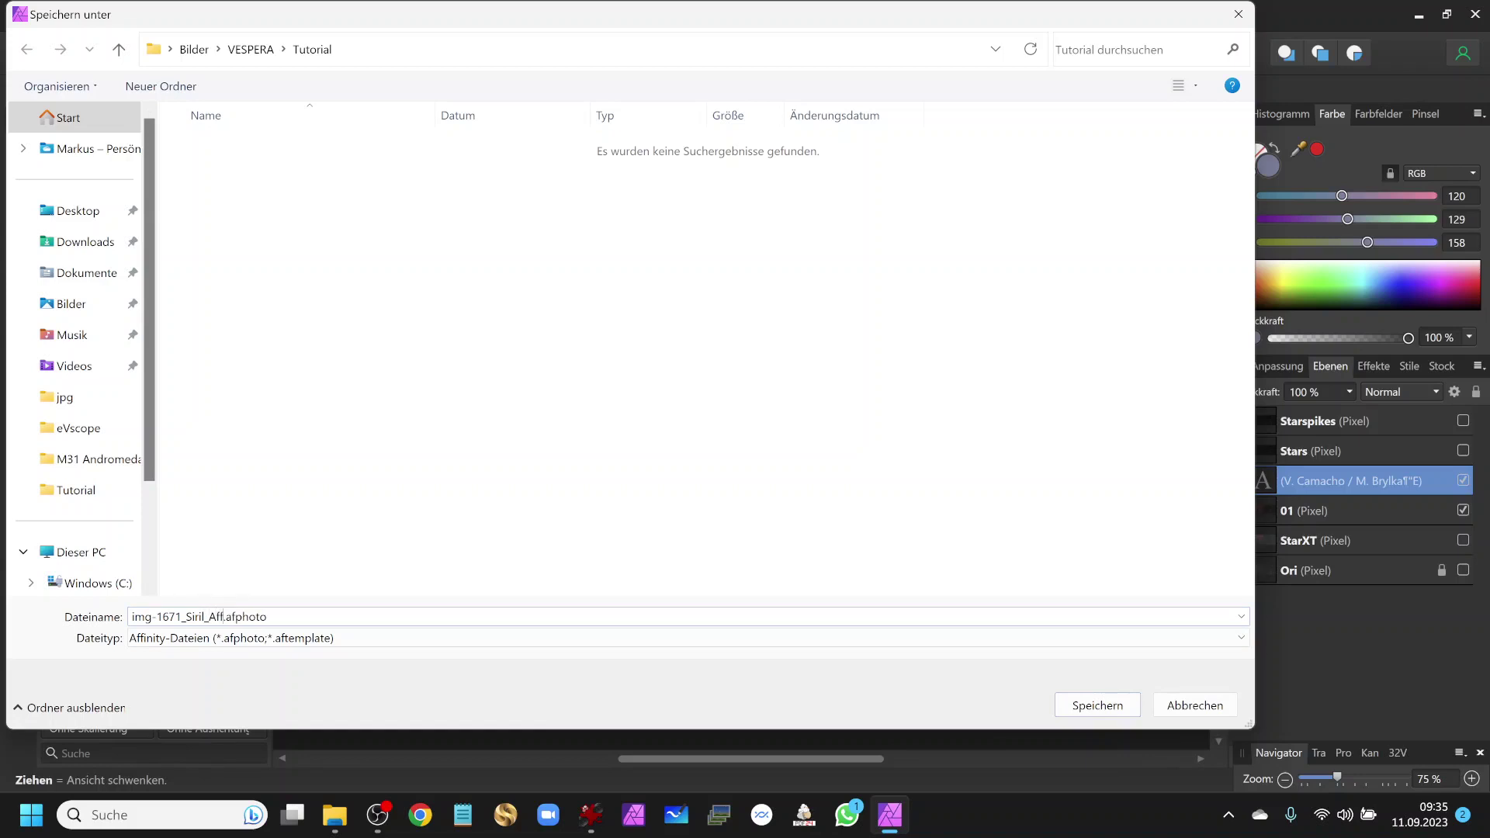
type("inity")
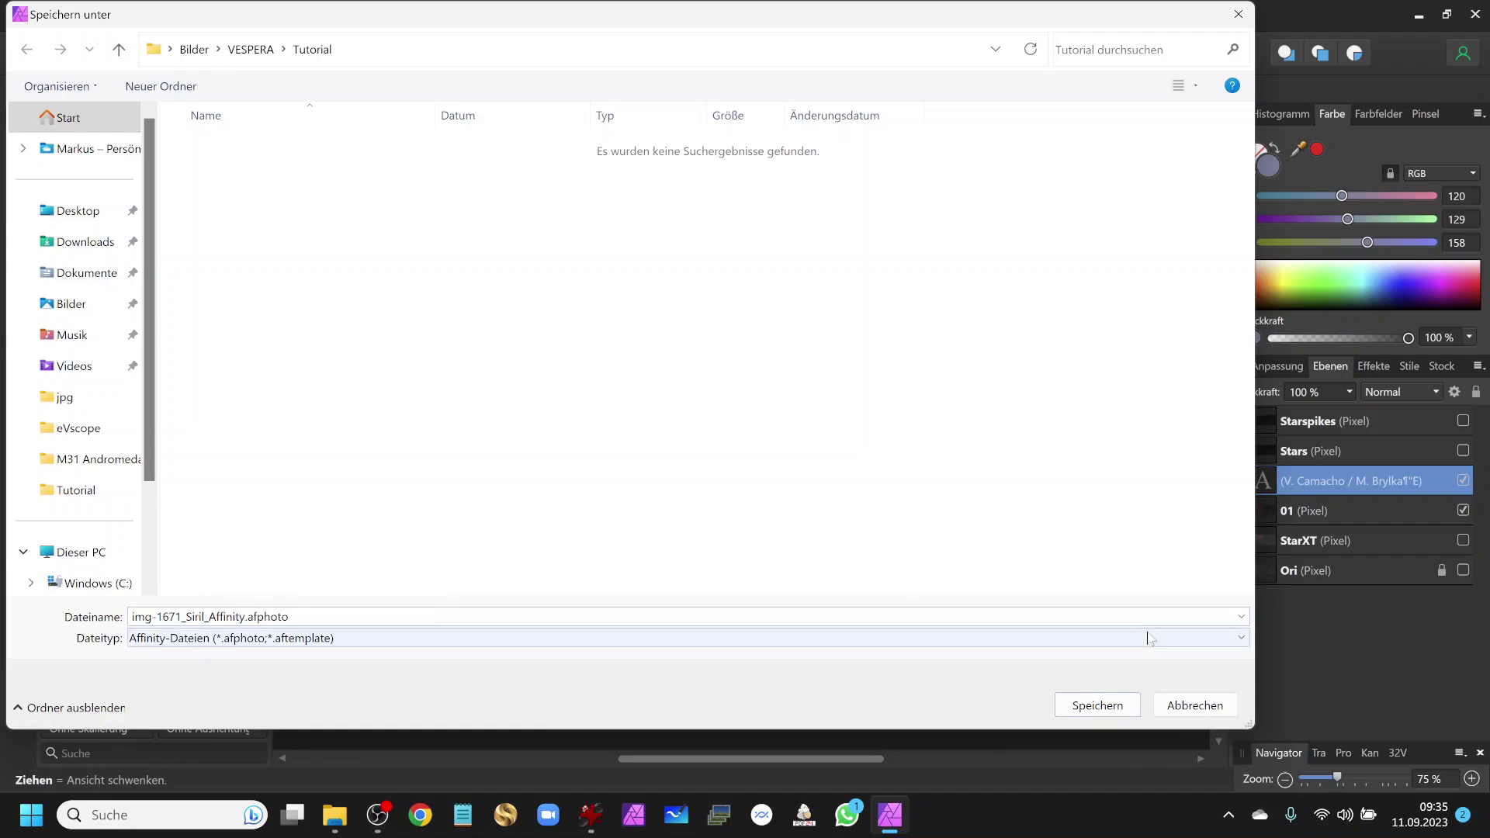
left_click(1093, 711)
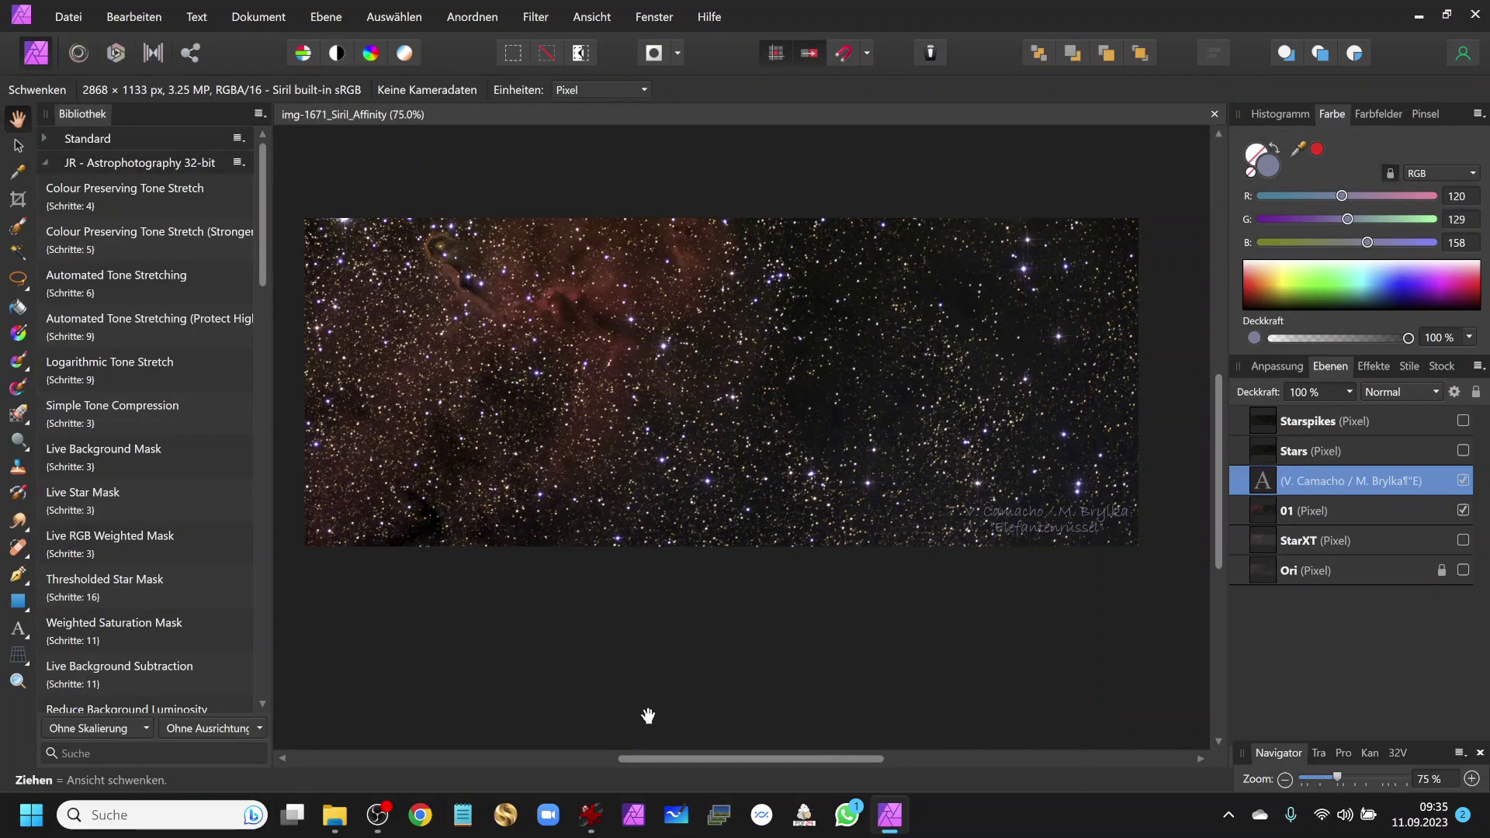
left_click(375, 828)
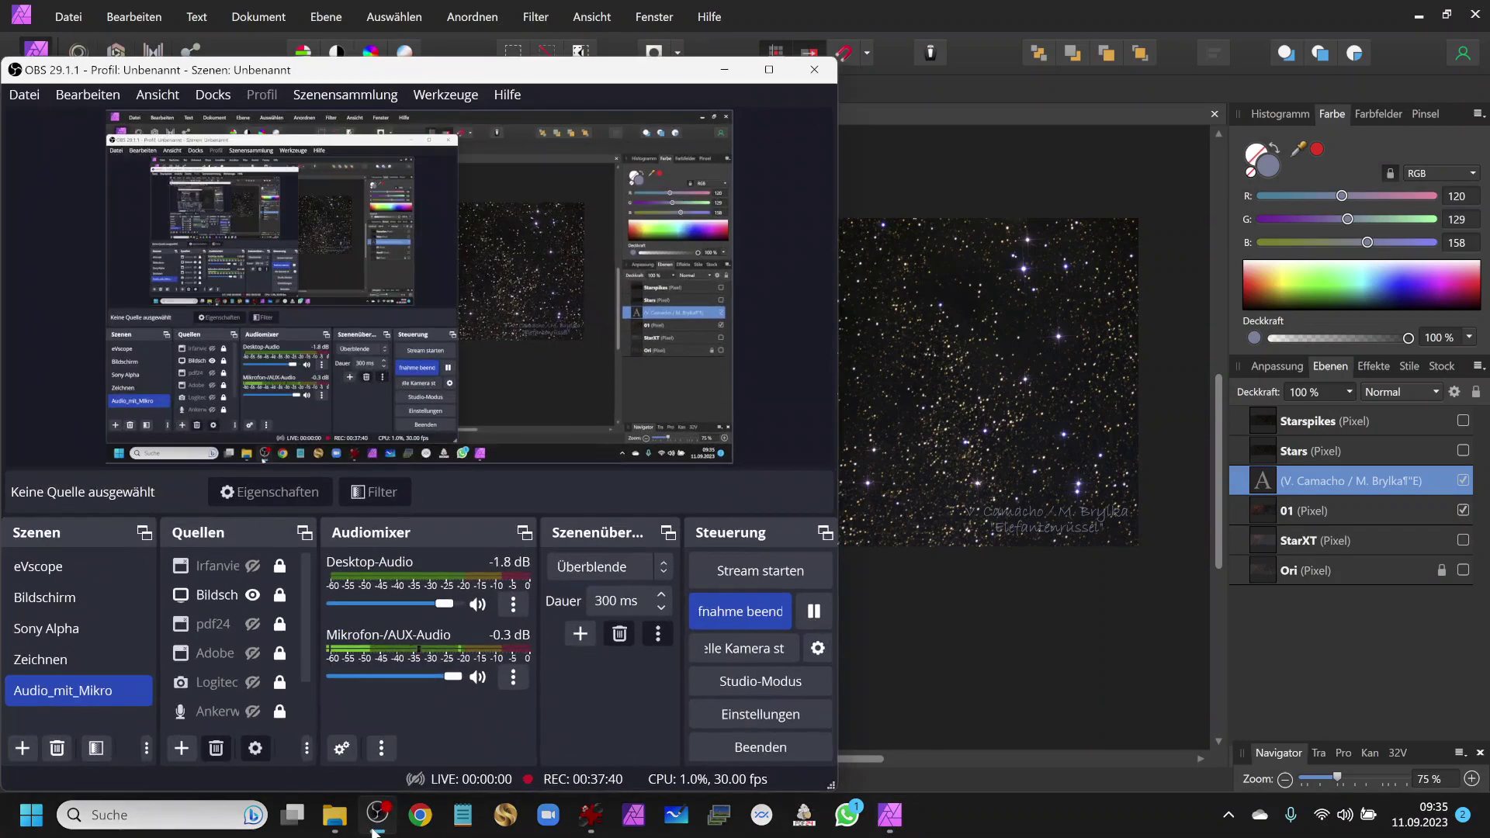